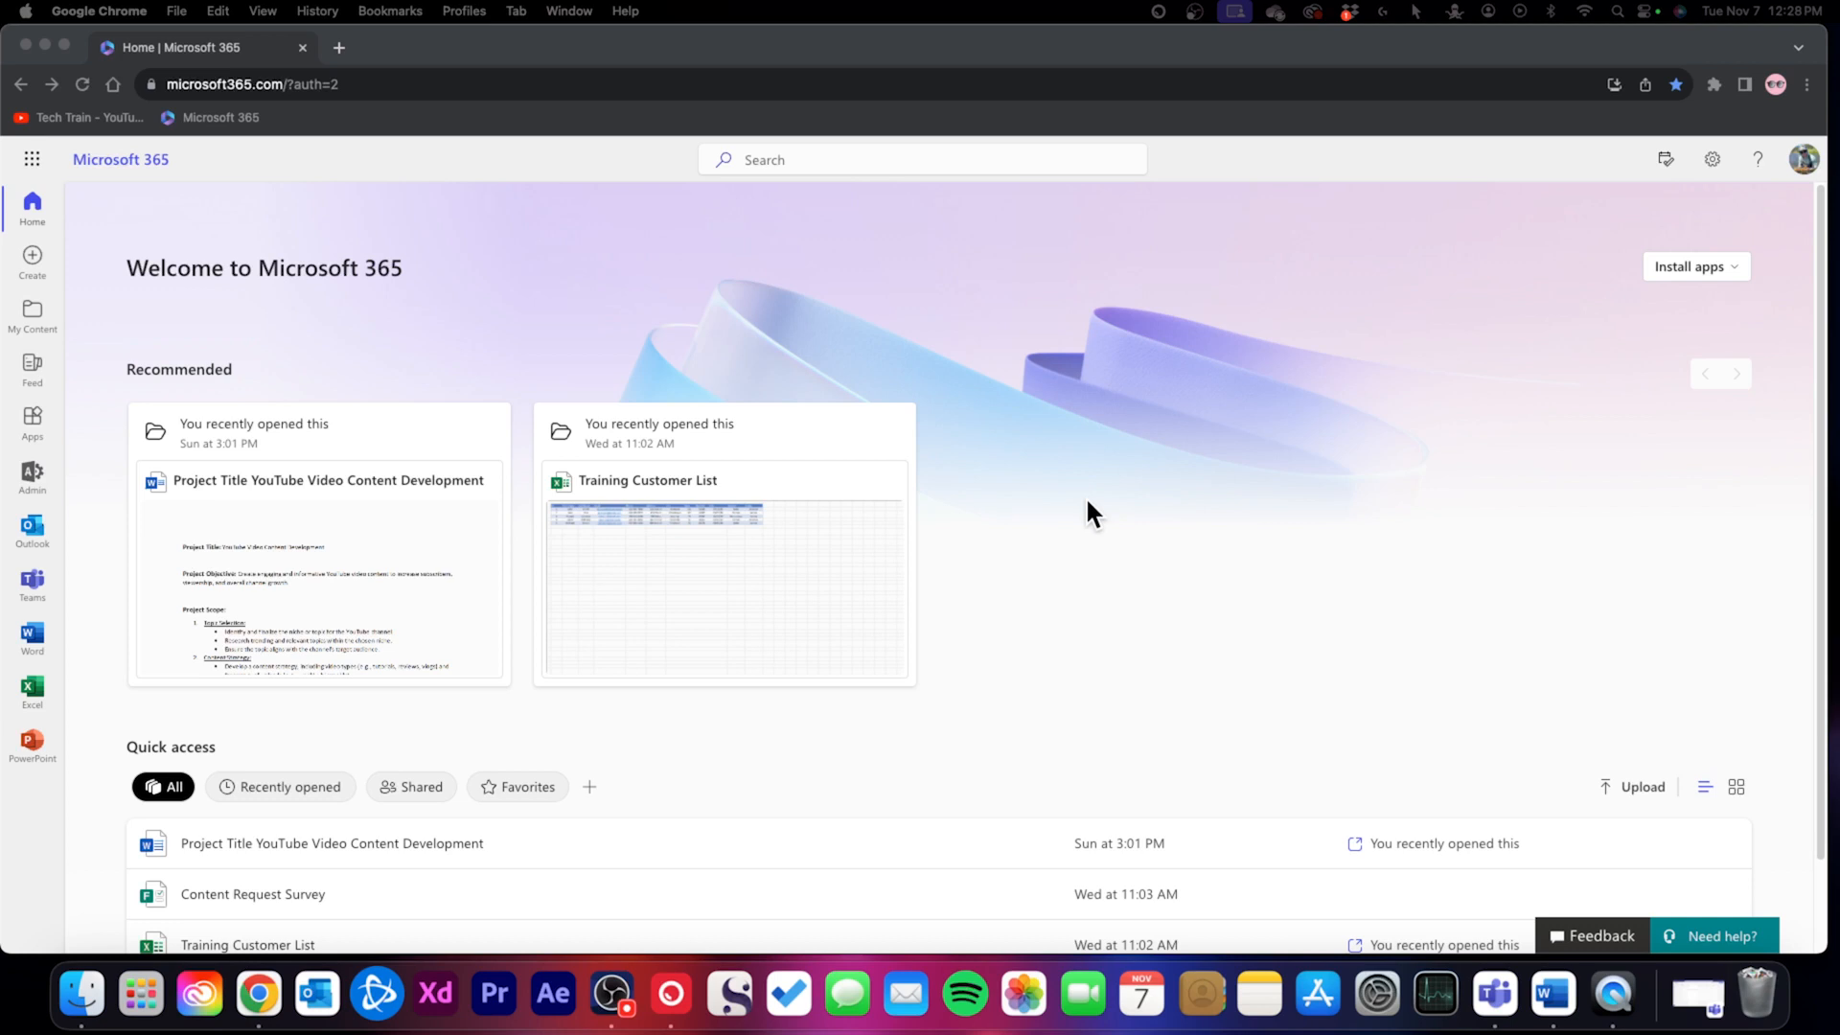
Open the Teams web app from the Microsoft 365 app launcher
left_click(1087, 500)
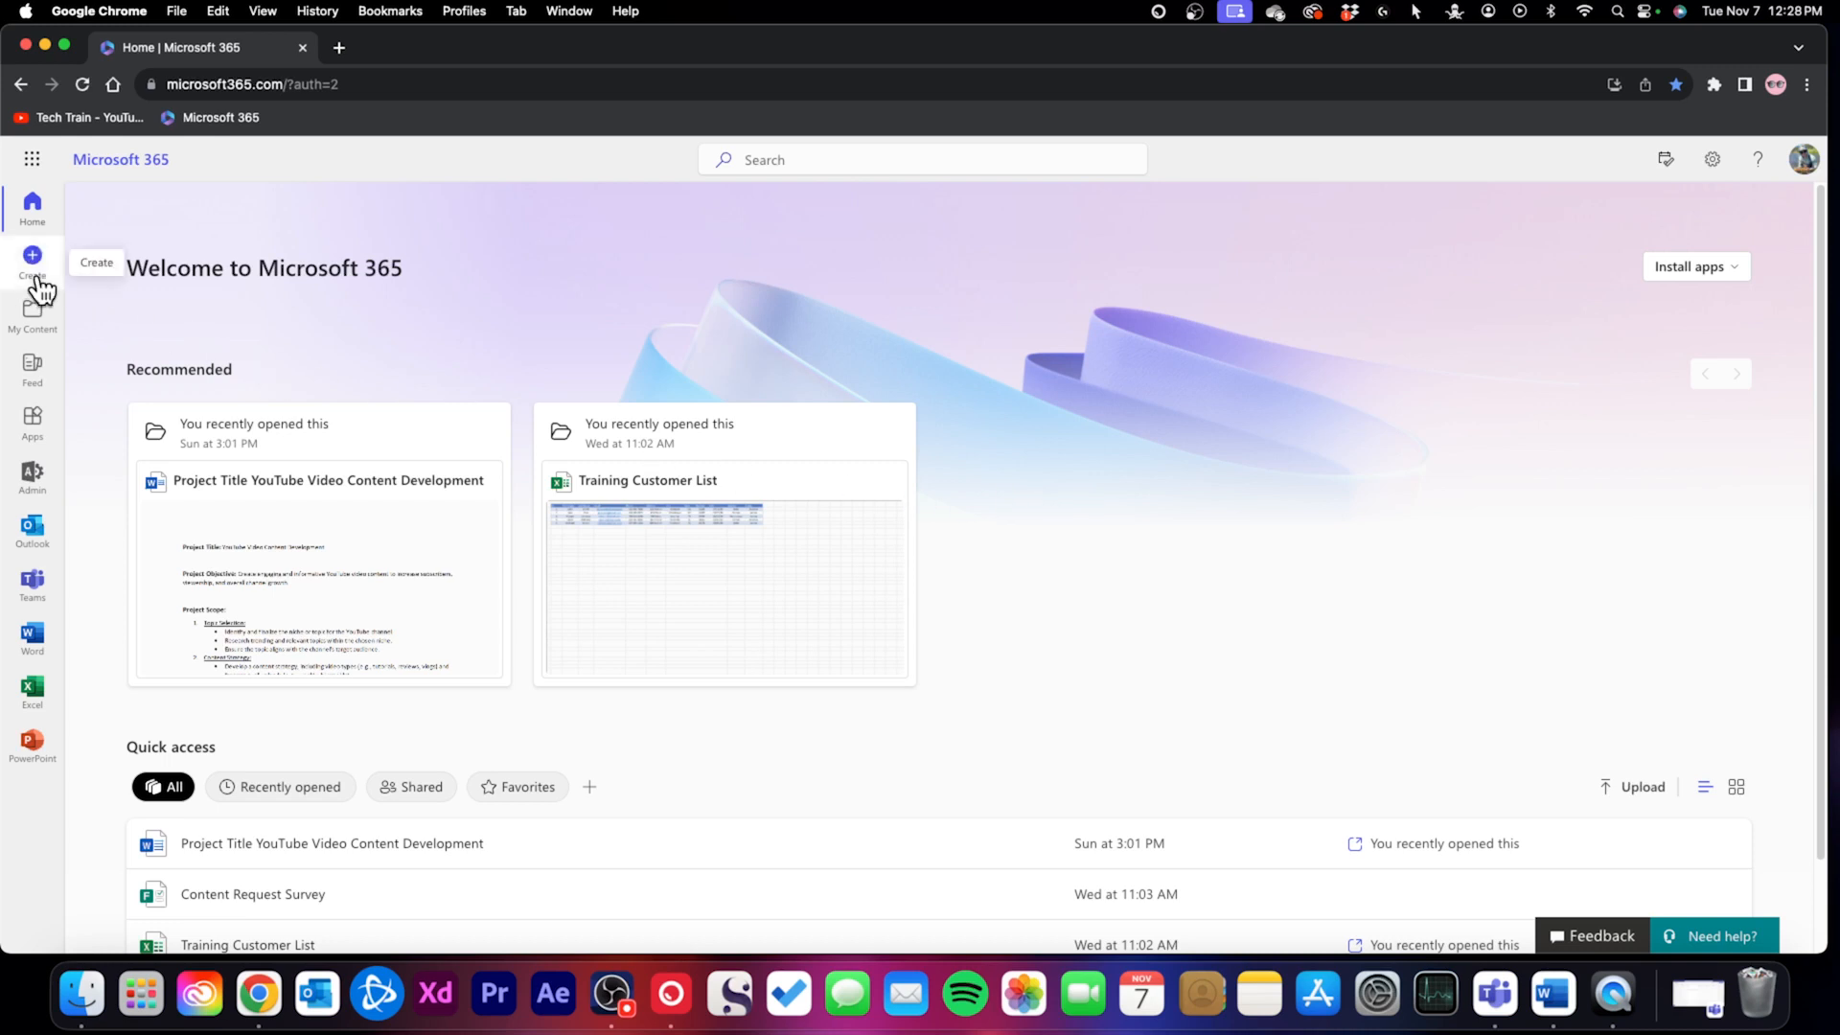
key("super+c")
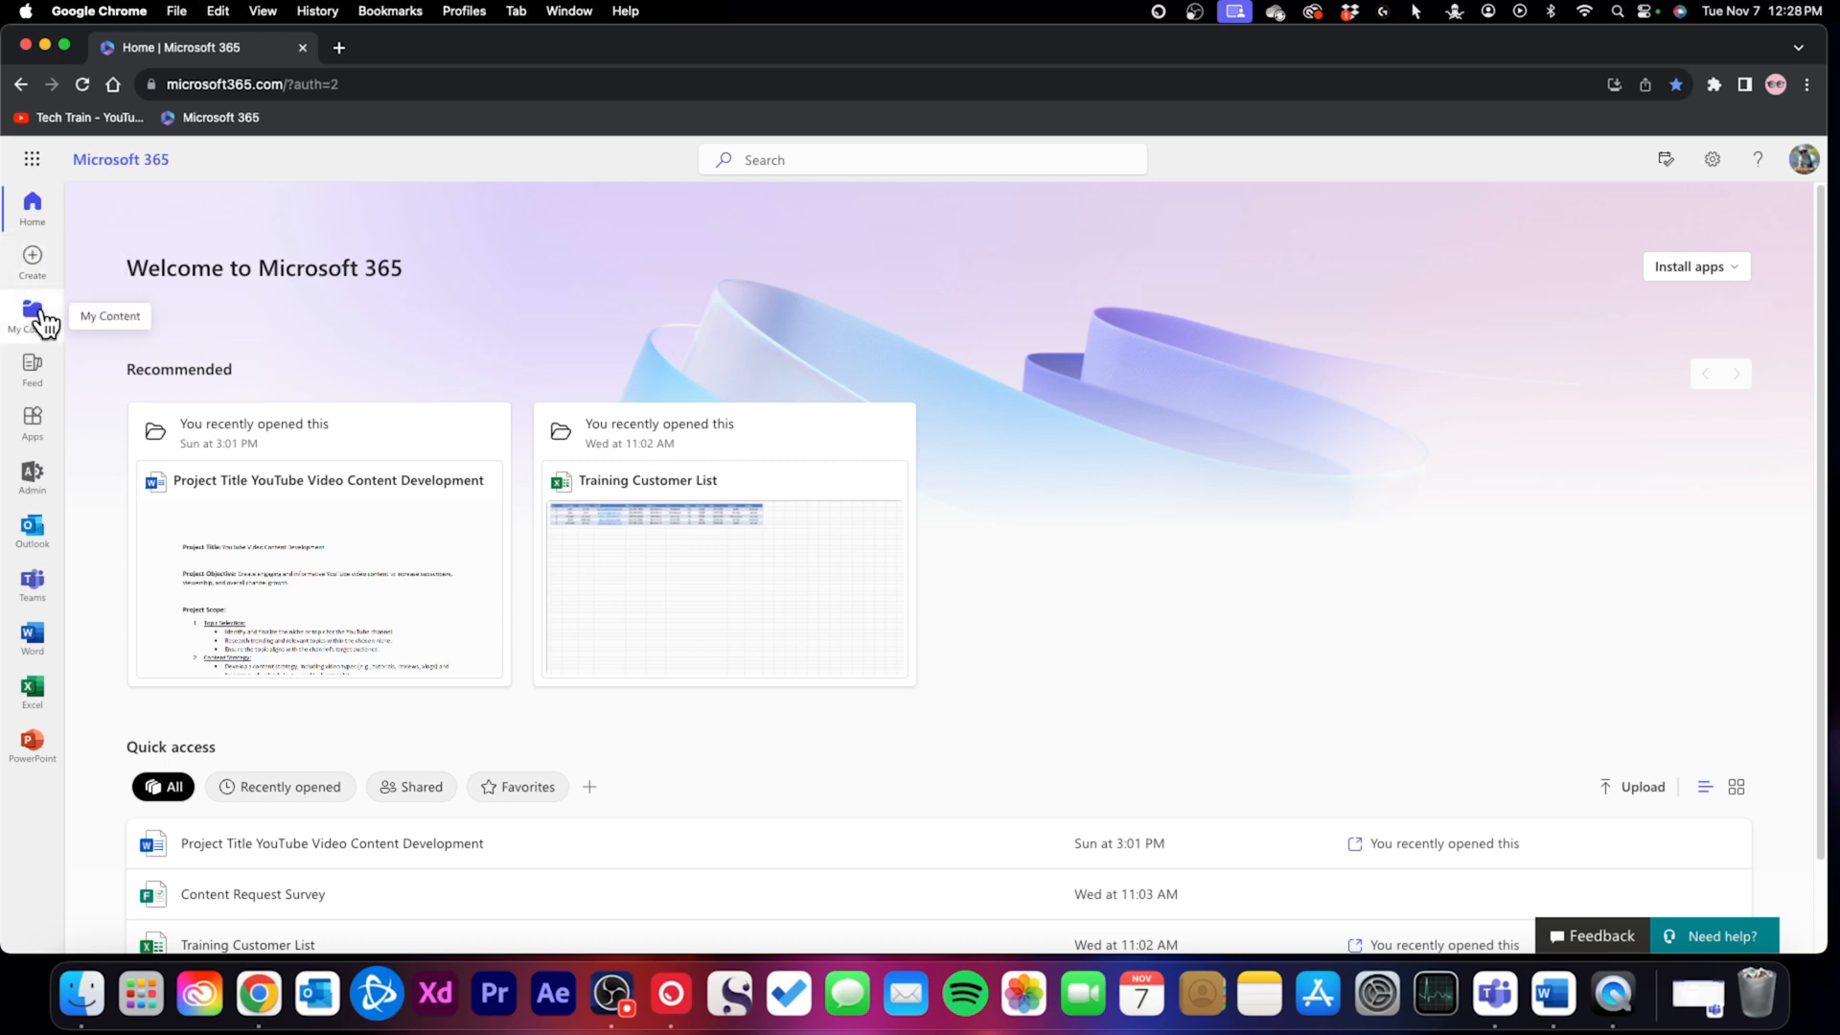
key("ctrl+s")
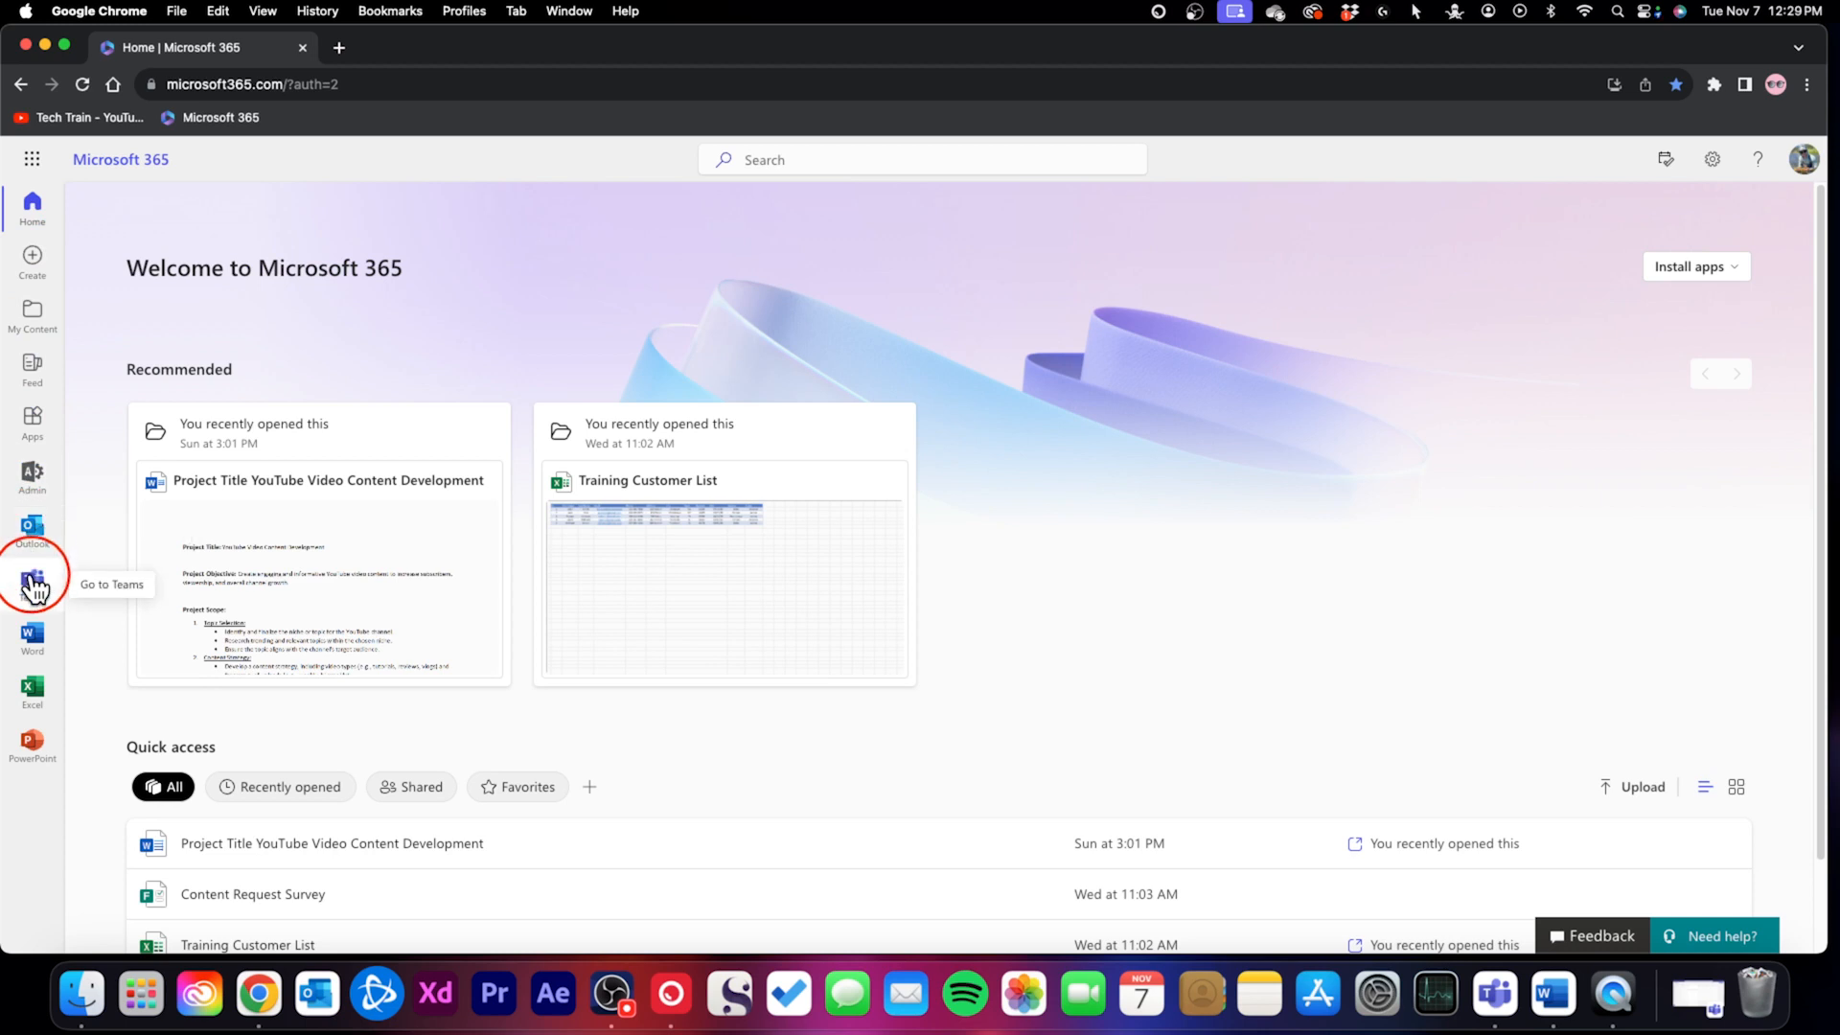
left_click(34, 161)
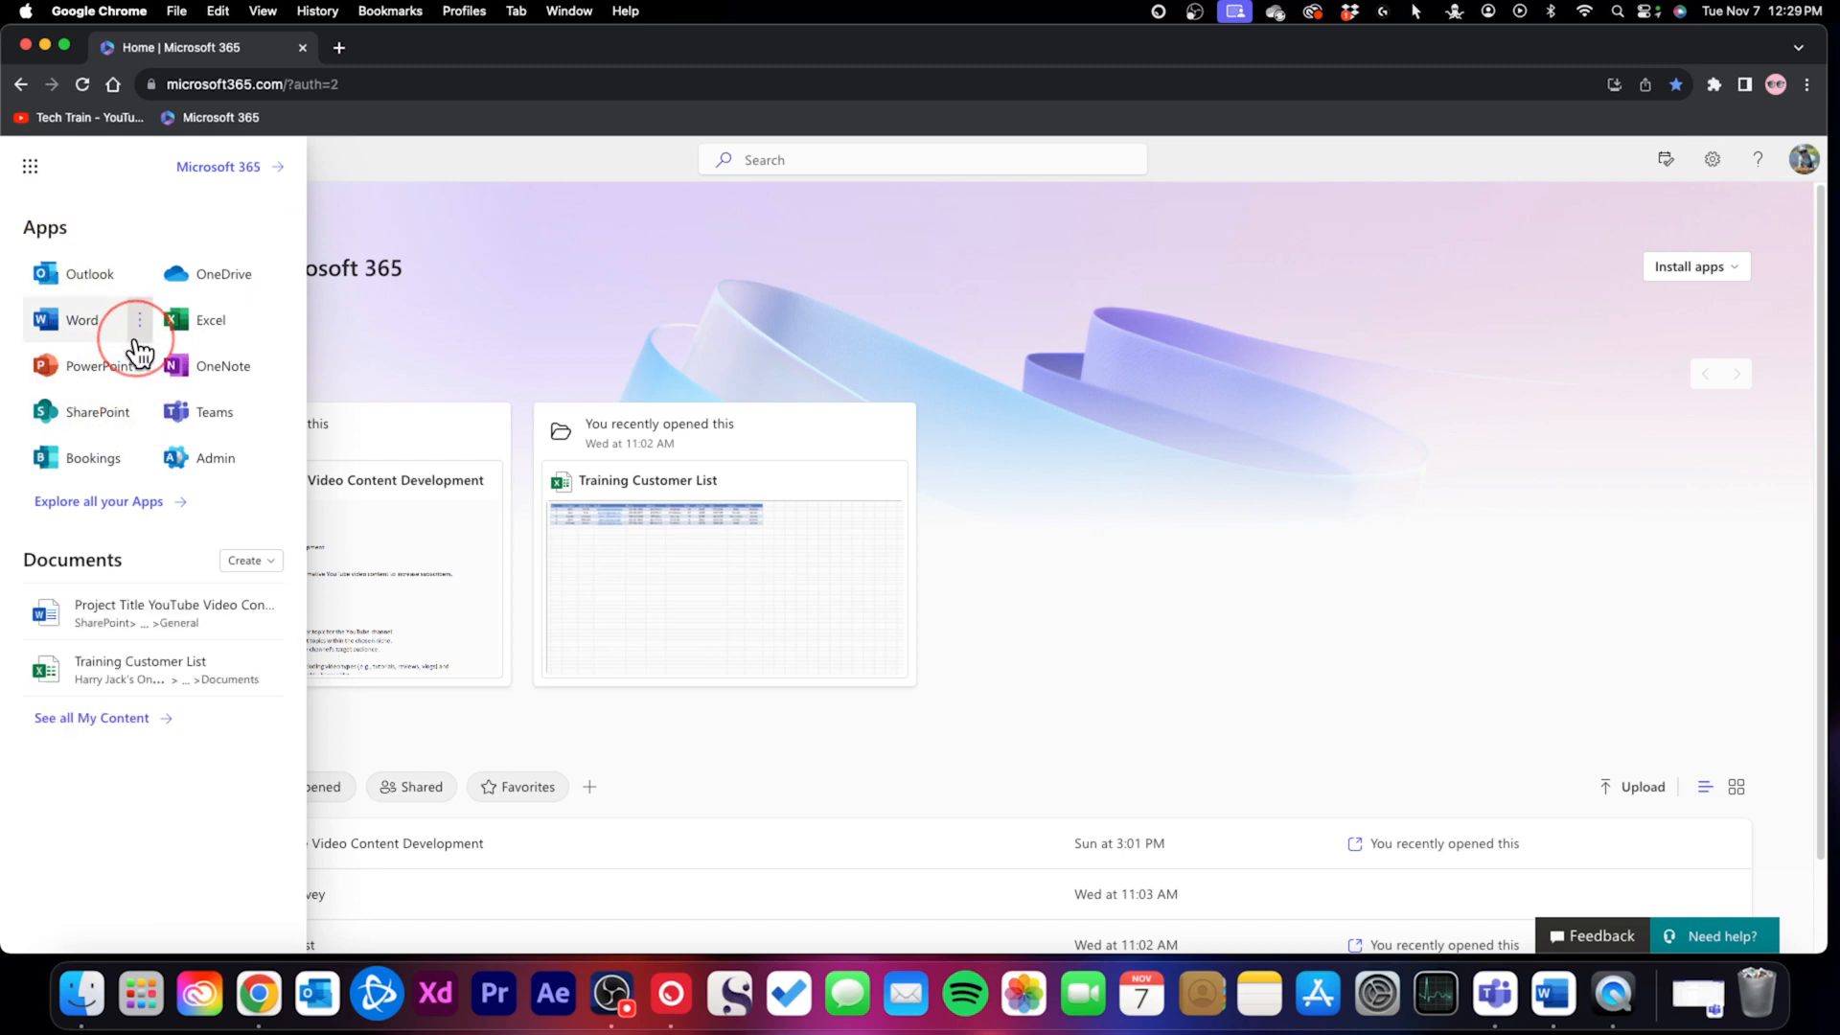
left_click(215, 420)
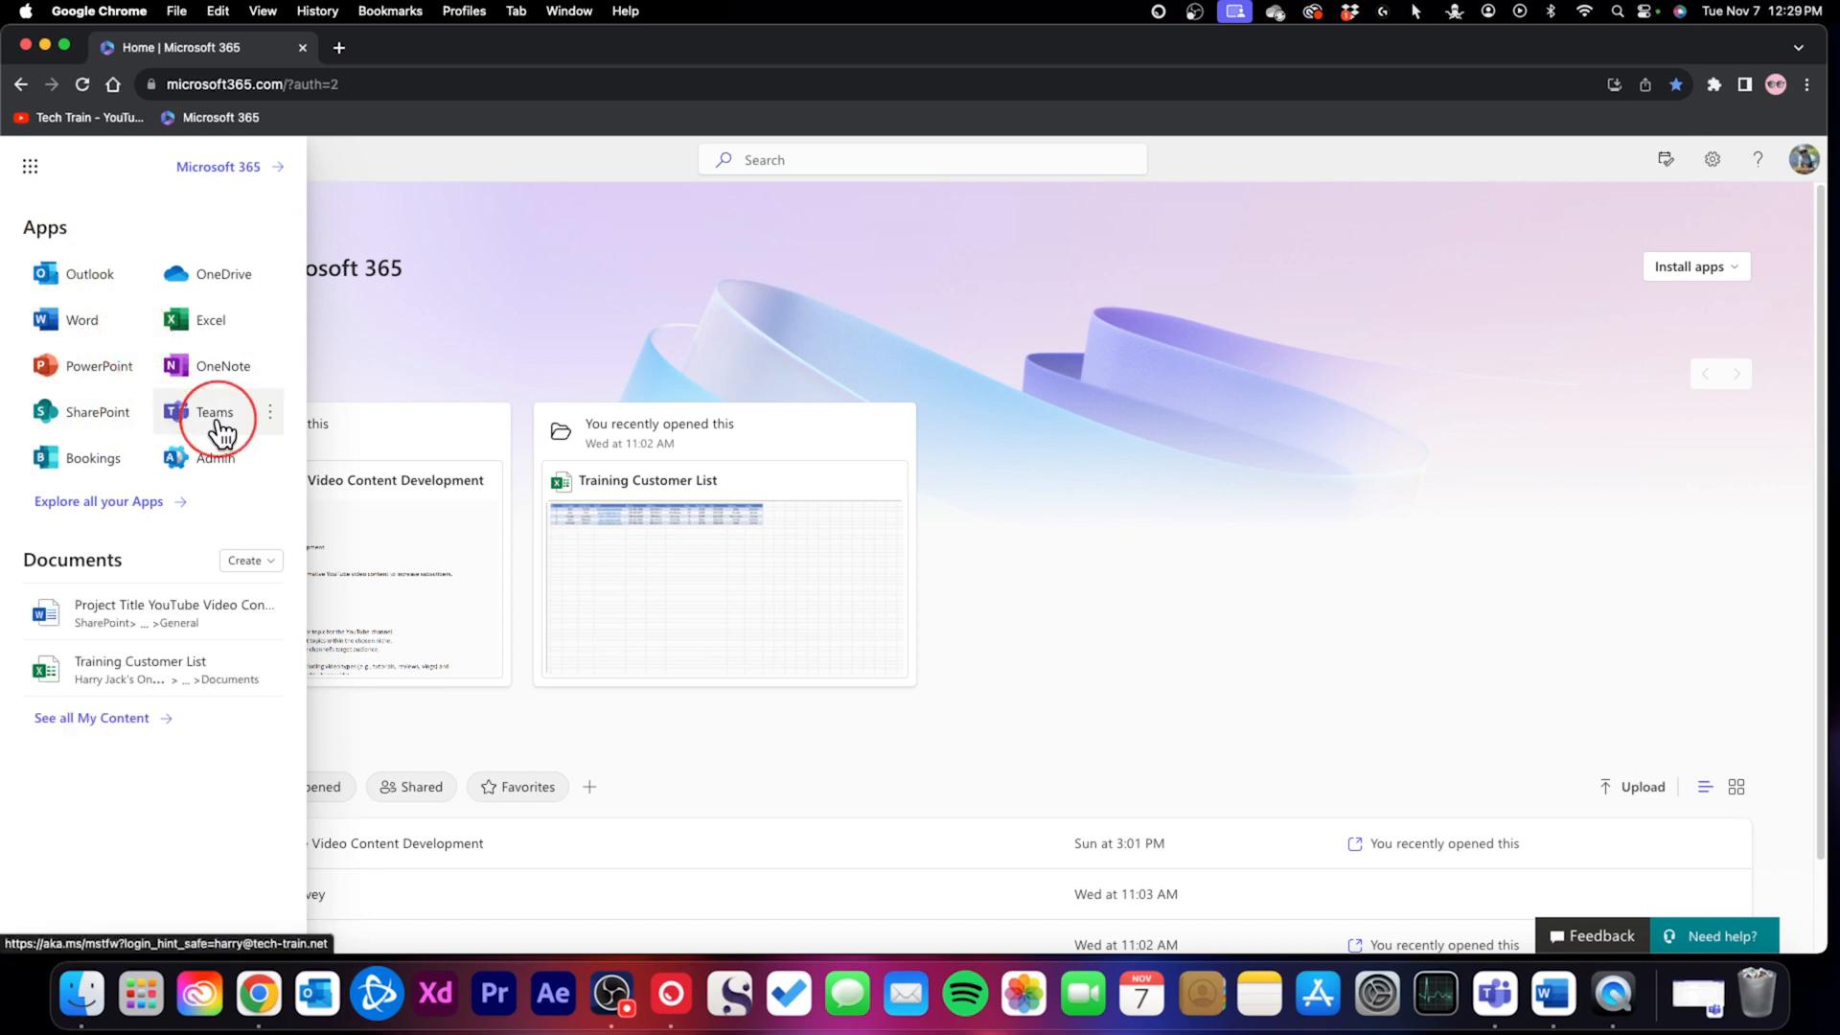
left_click(219, 422)
left_click(142, 512)
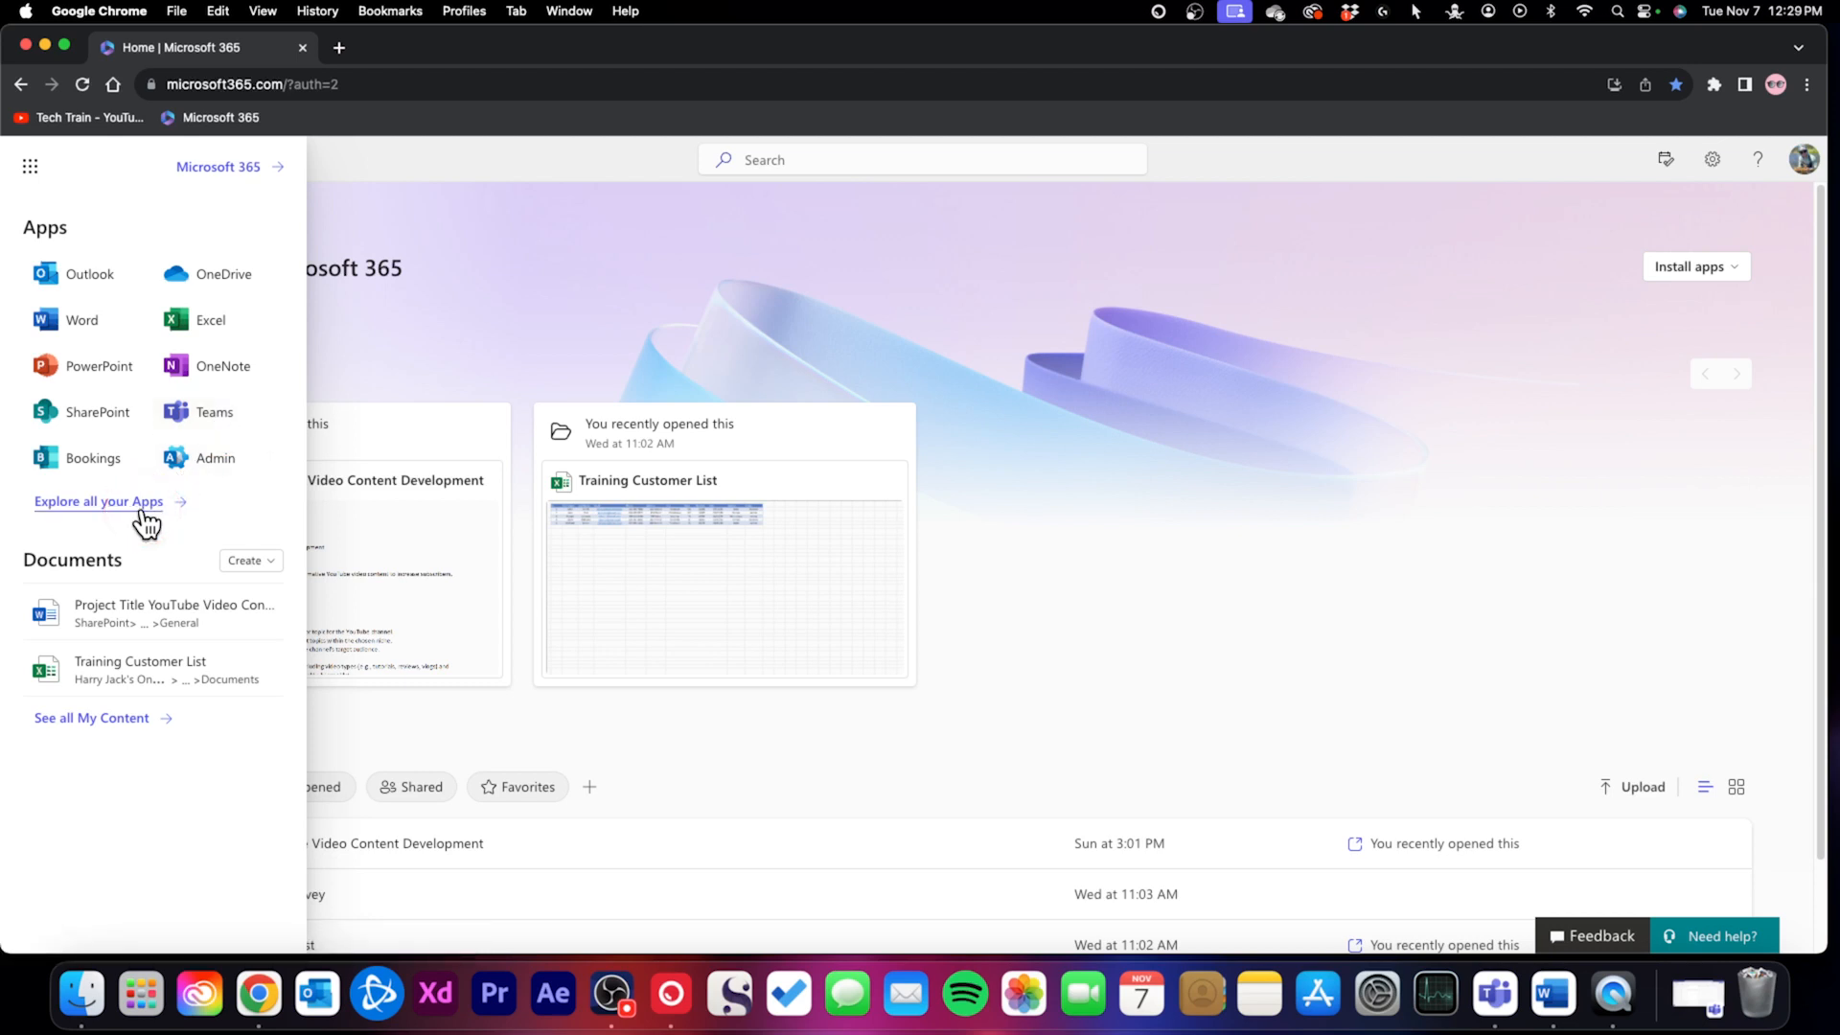
left_click(204, 416)
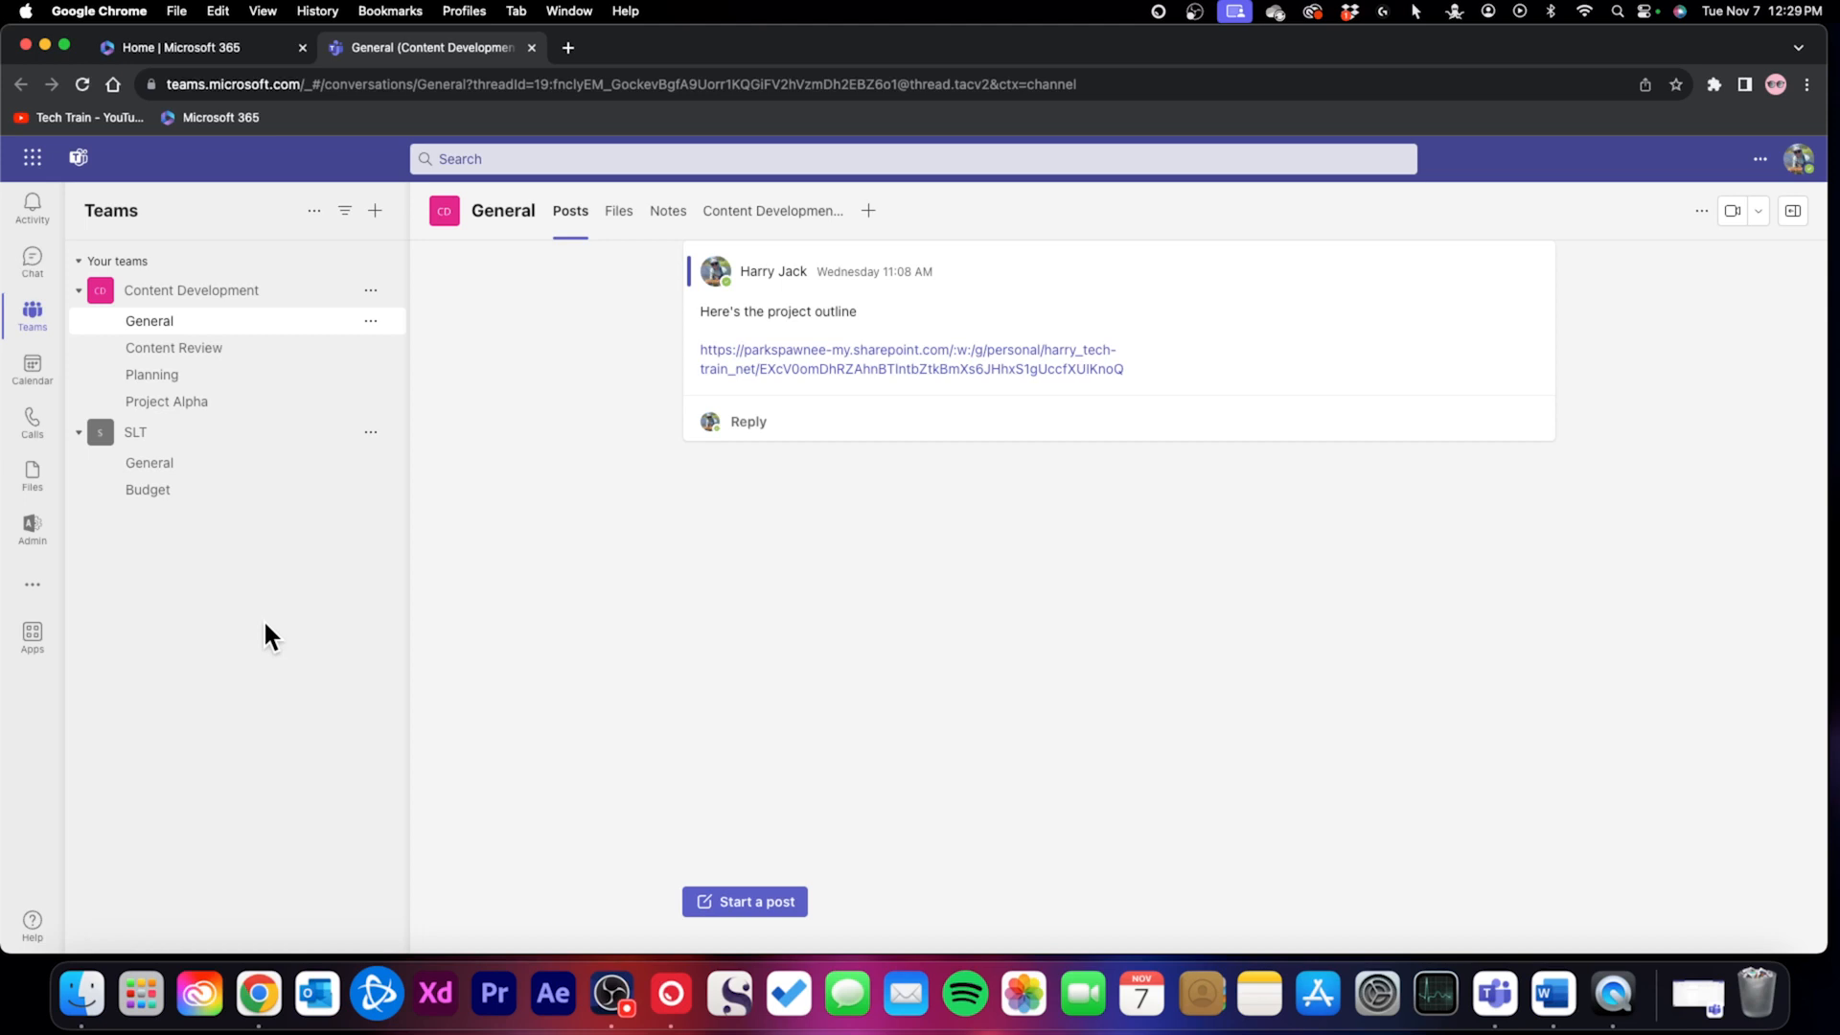
Close the browser window and switch to the Microsoft Teams desktop app
left_click(27, 46)
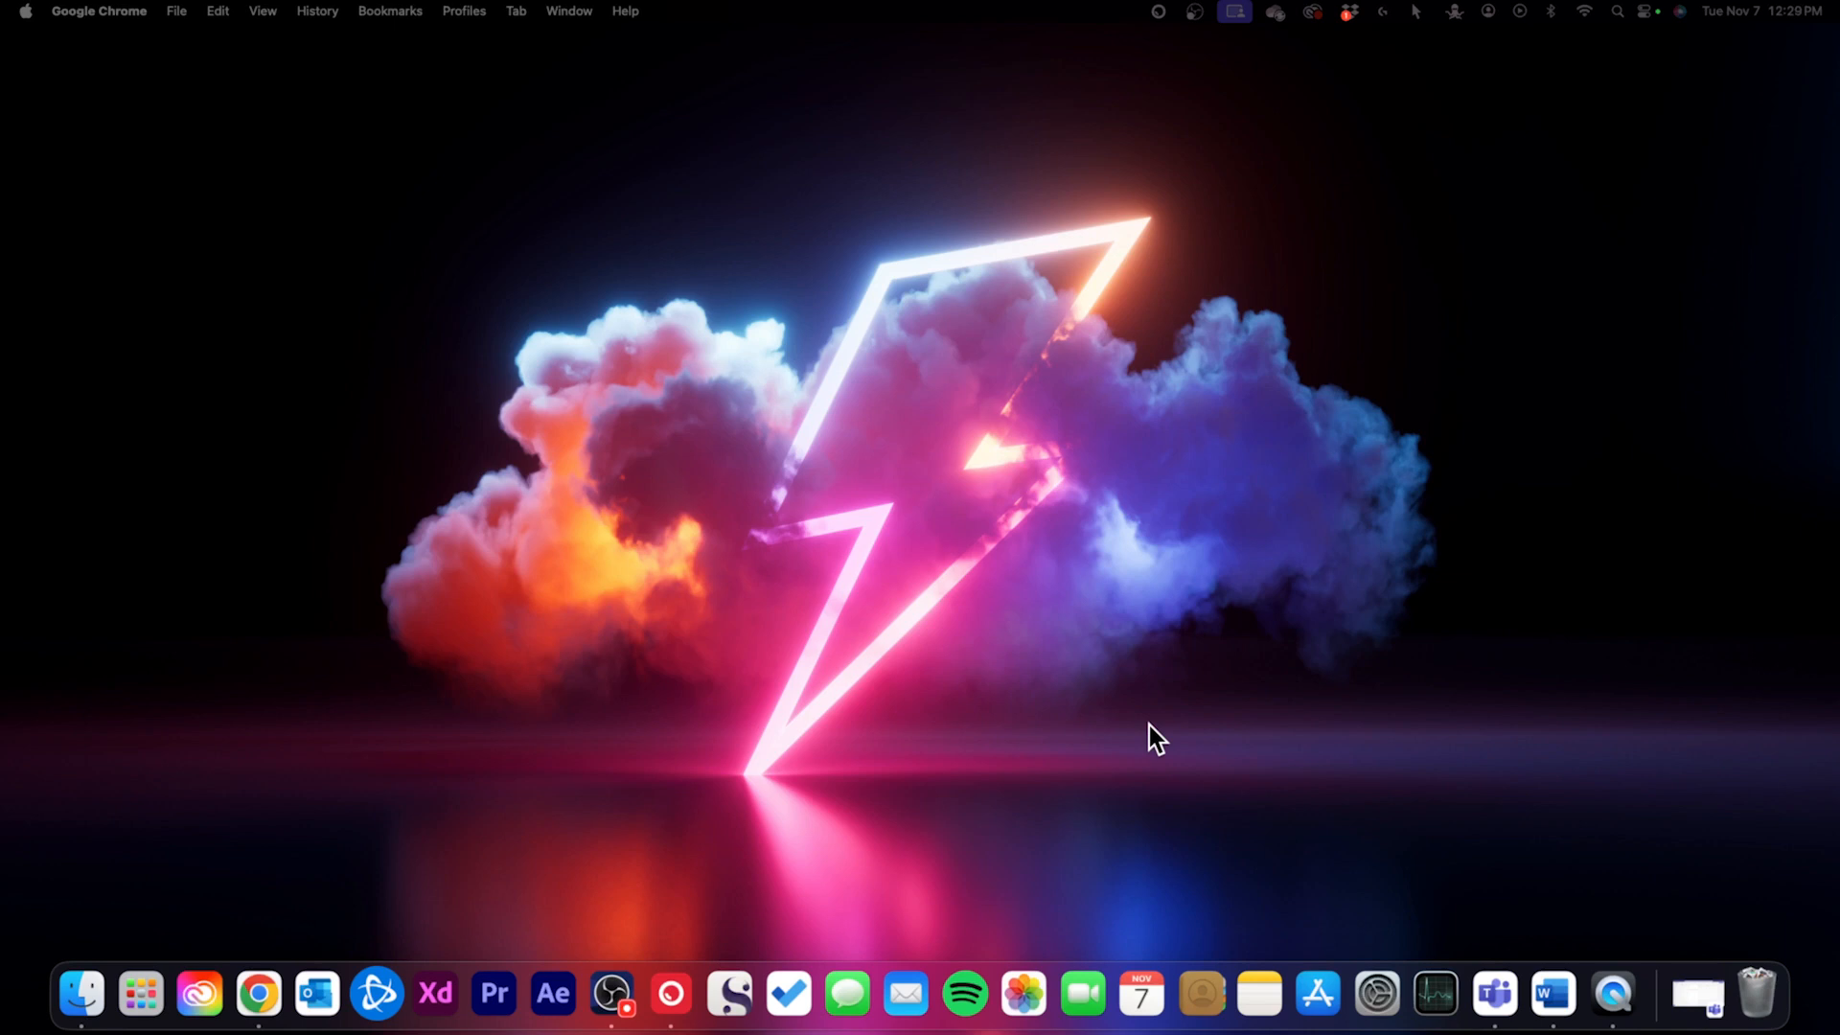
left_click(141, 1009)
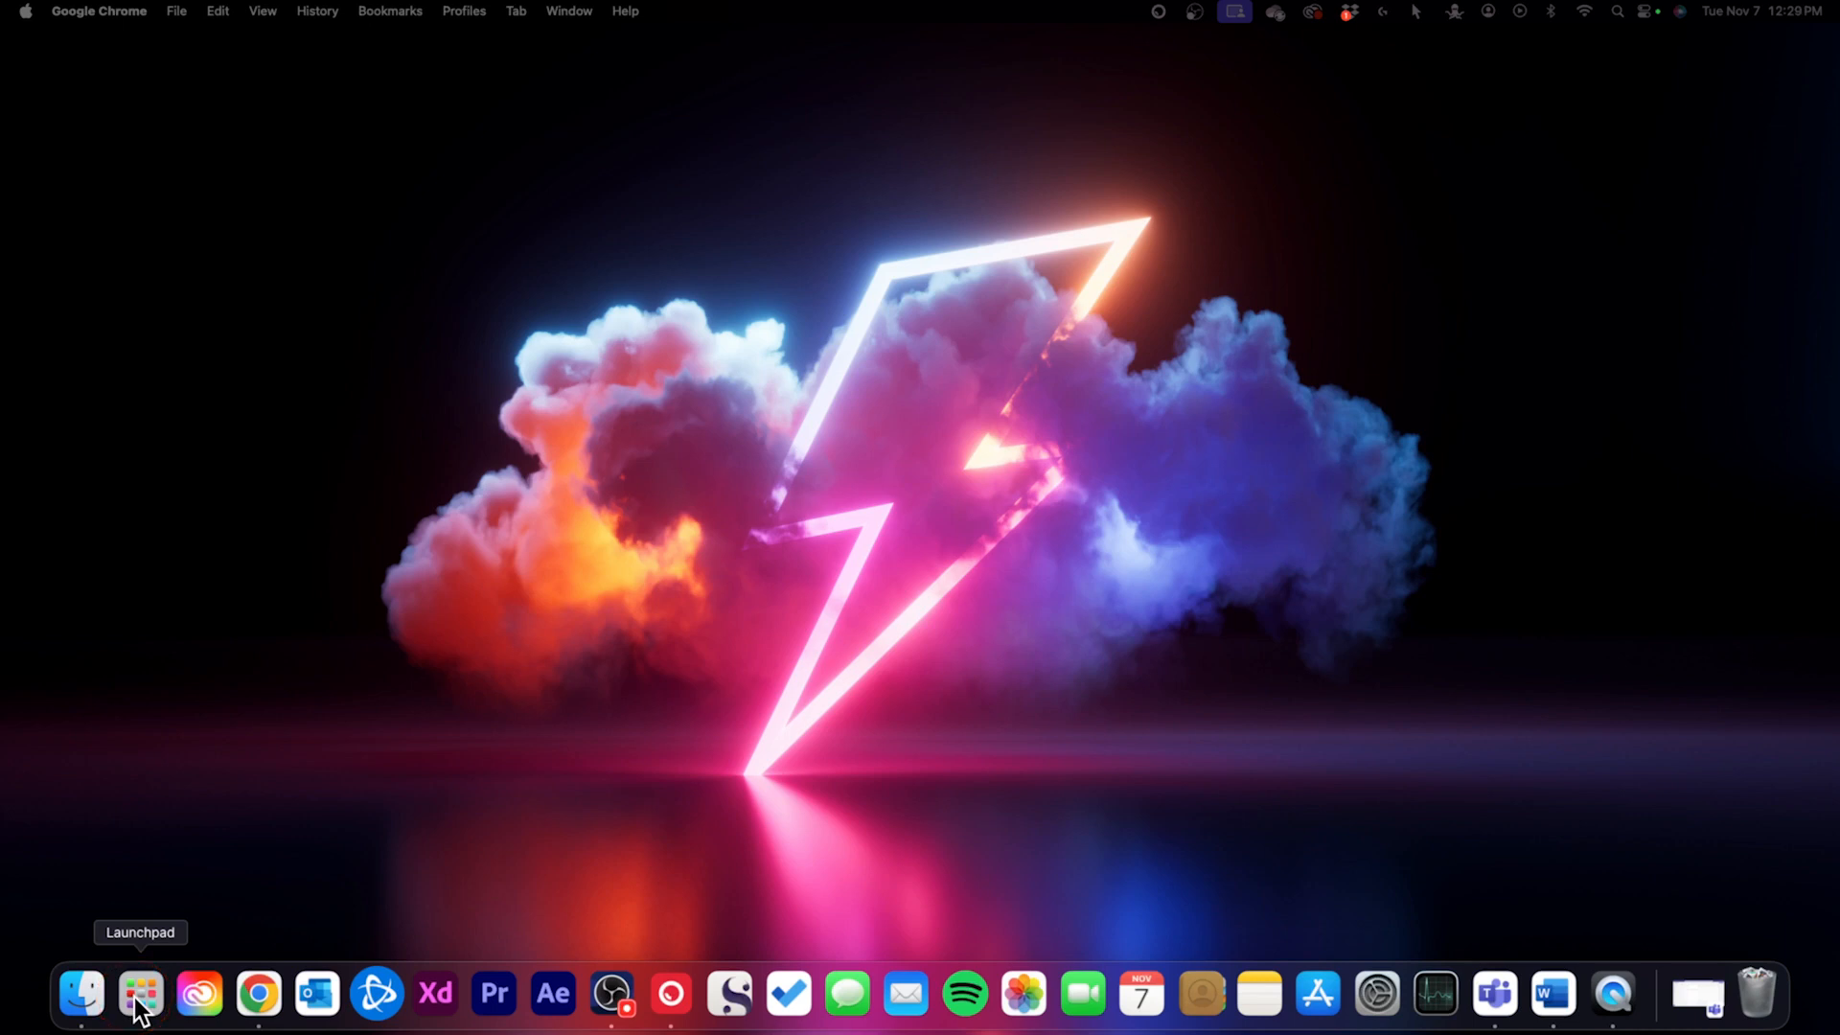
left_click(1499, 1004)
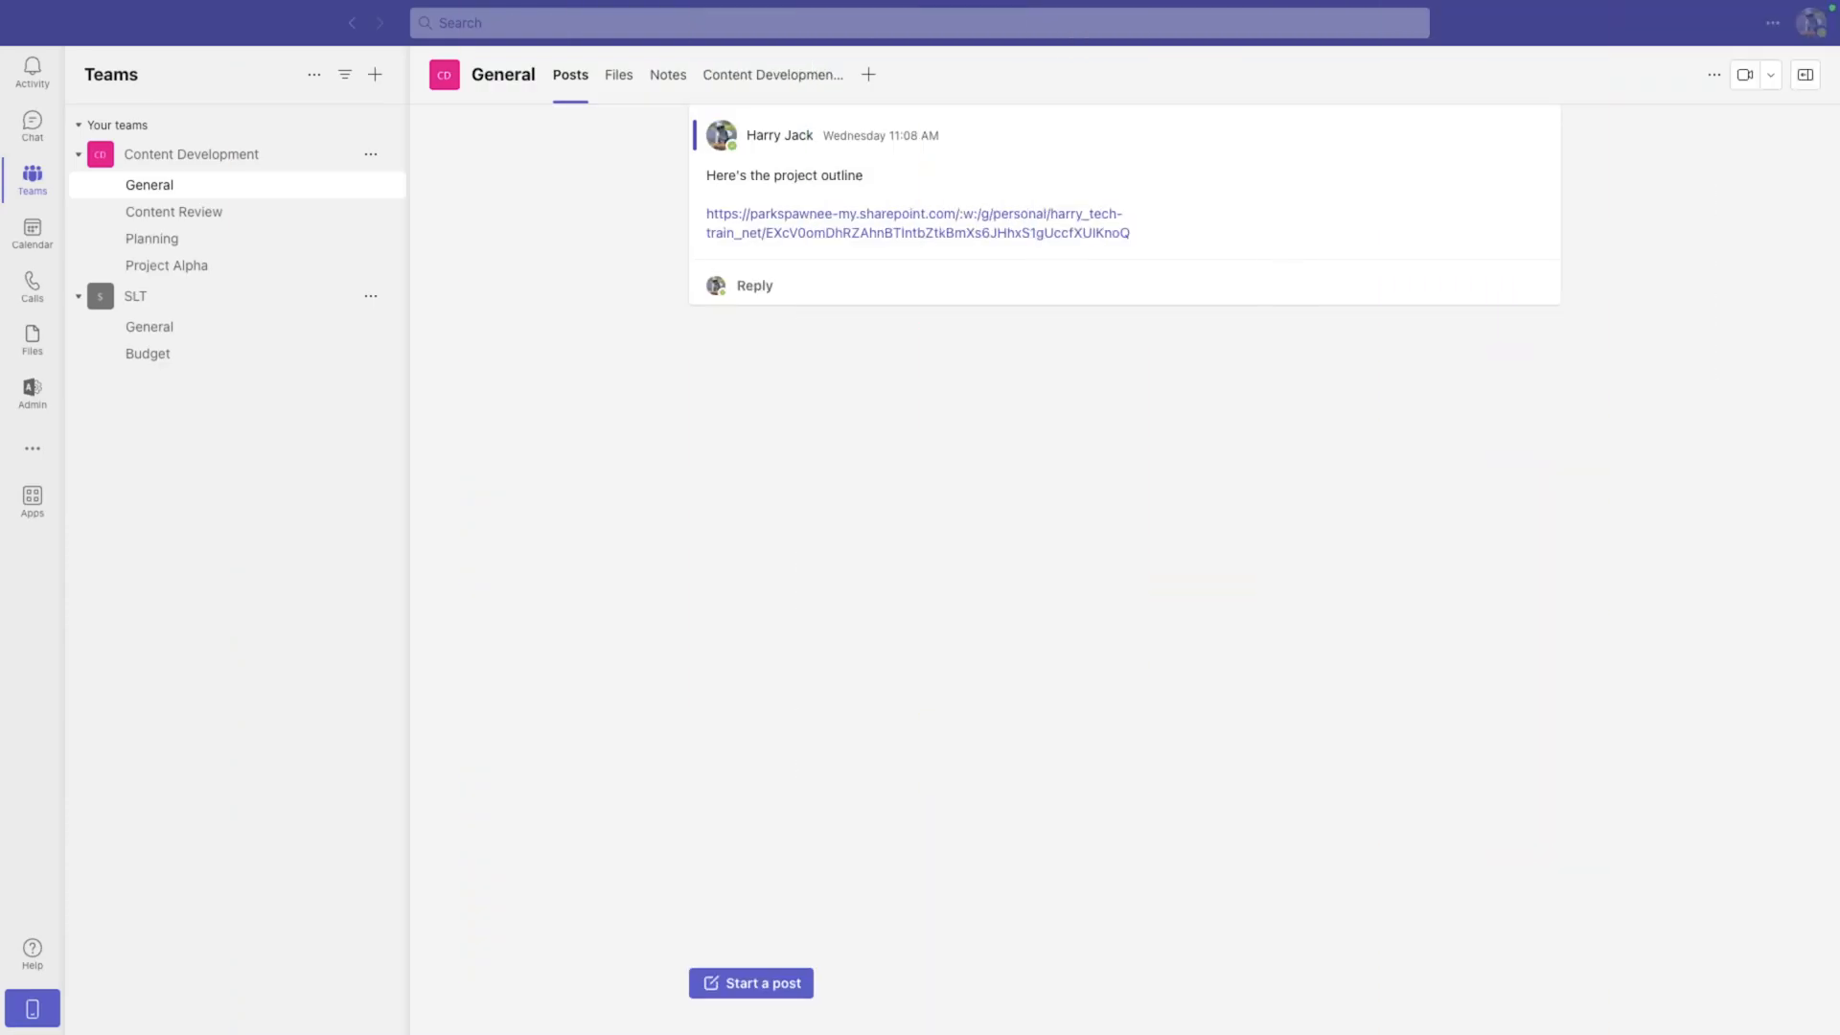
left_click(1101, 592)
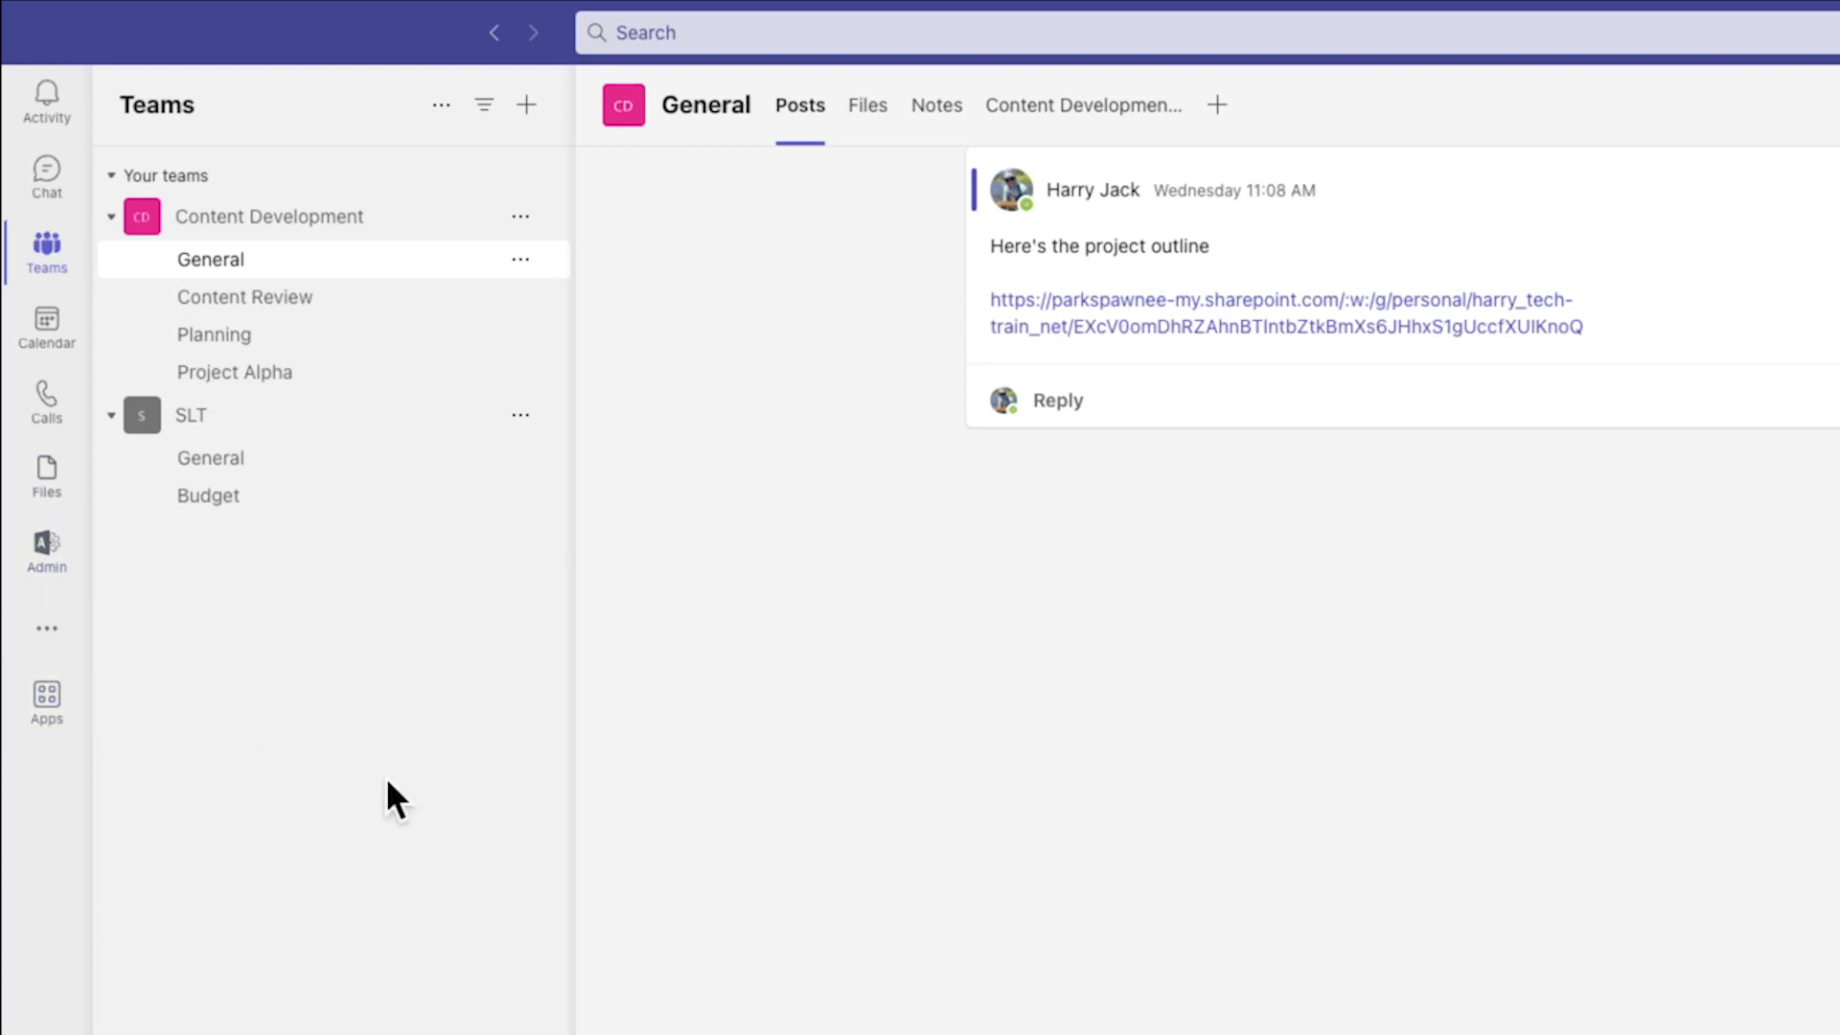
Look through the app store and the recent chats, returning to the Content Development team's General channel
left_click(70, 560)
left_click(44, 721)
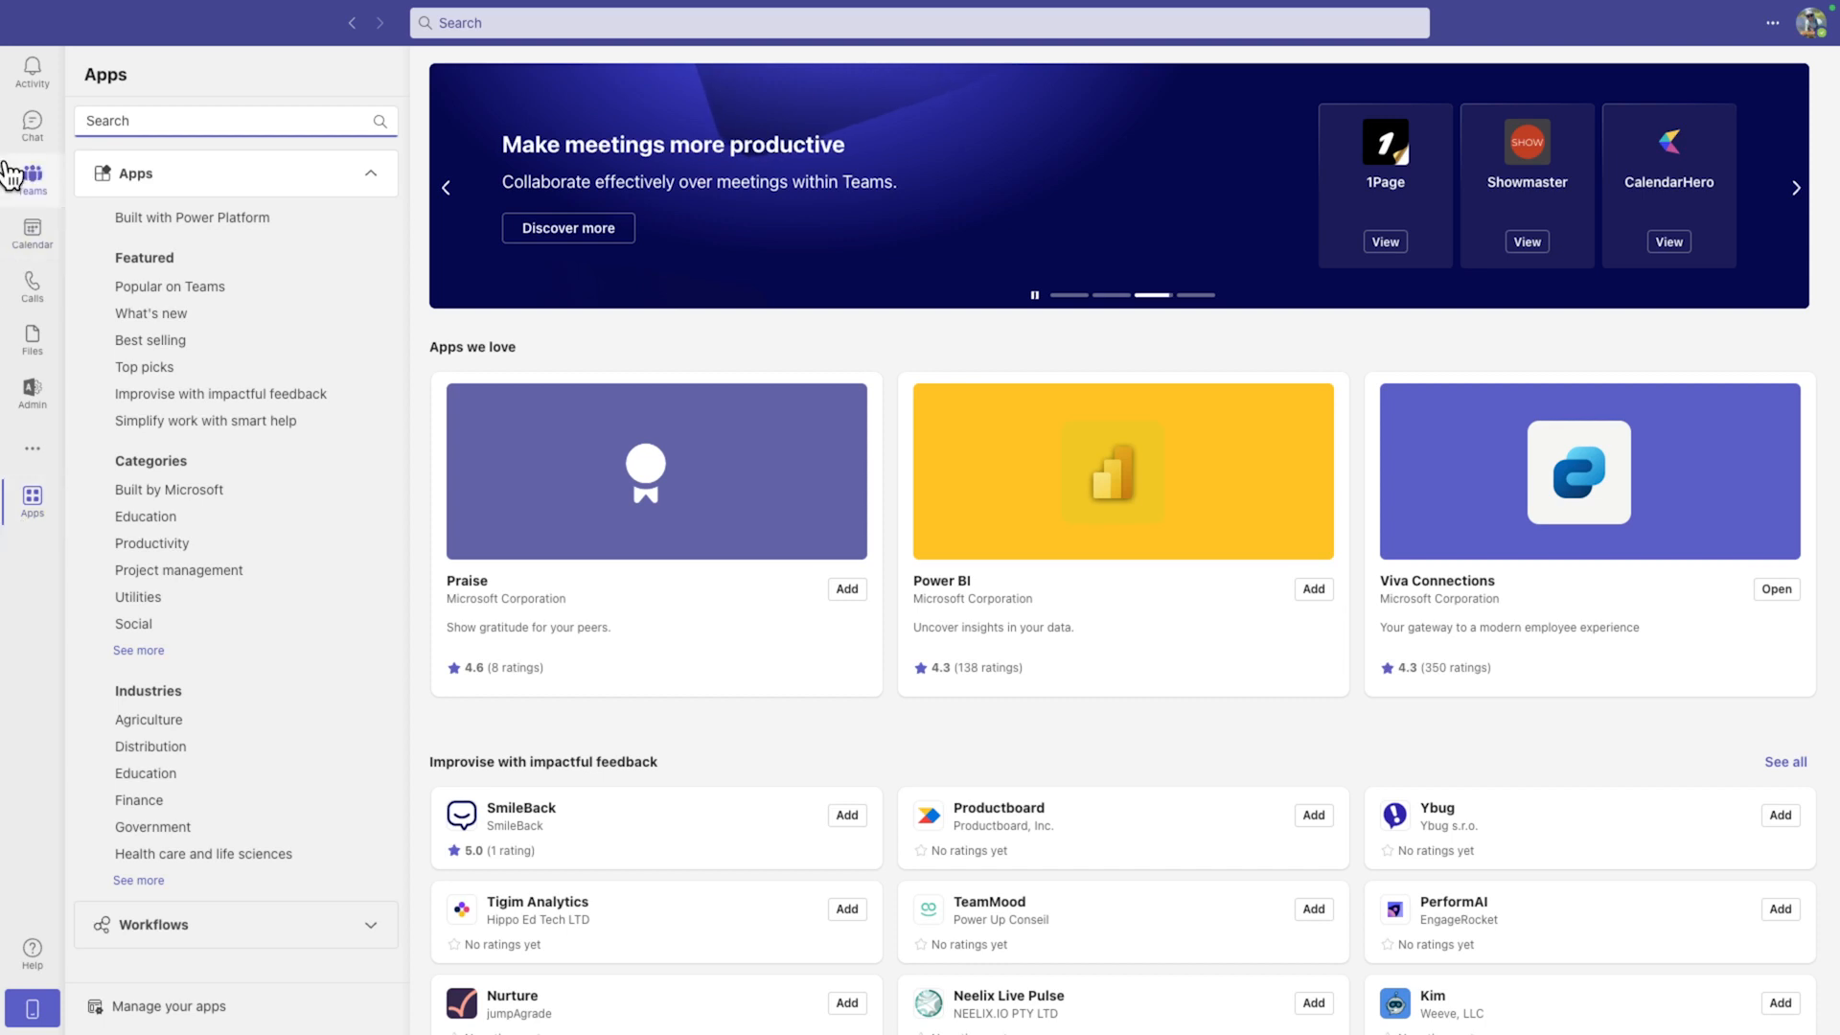
left_click(33, 178)
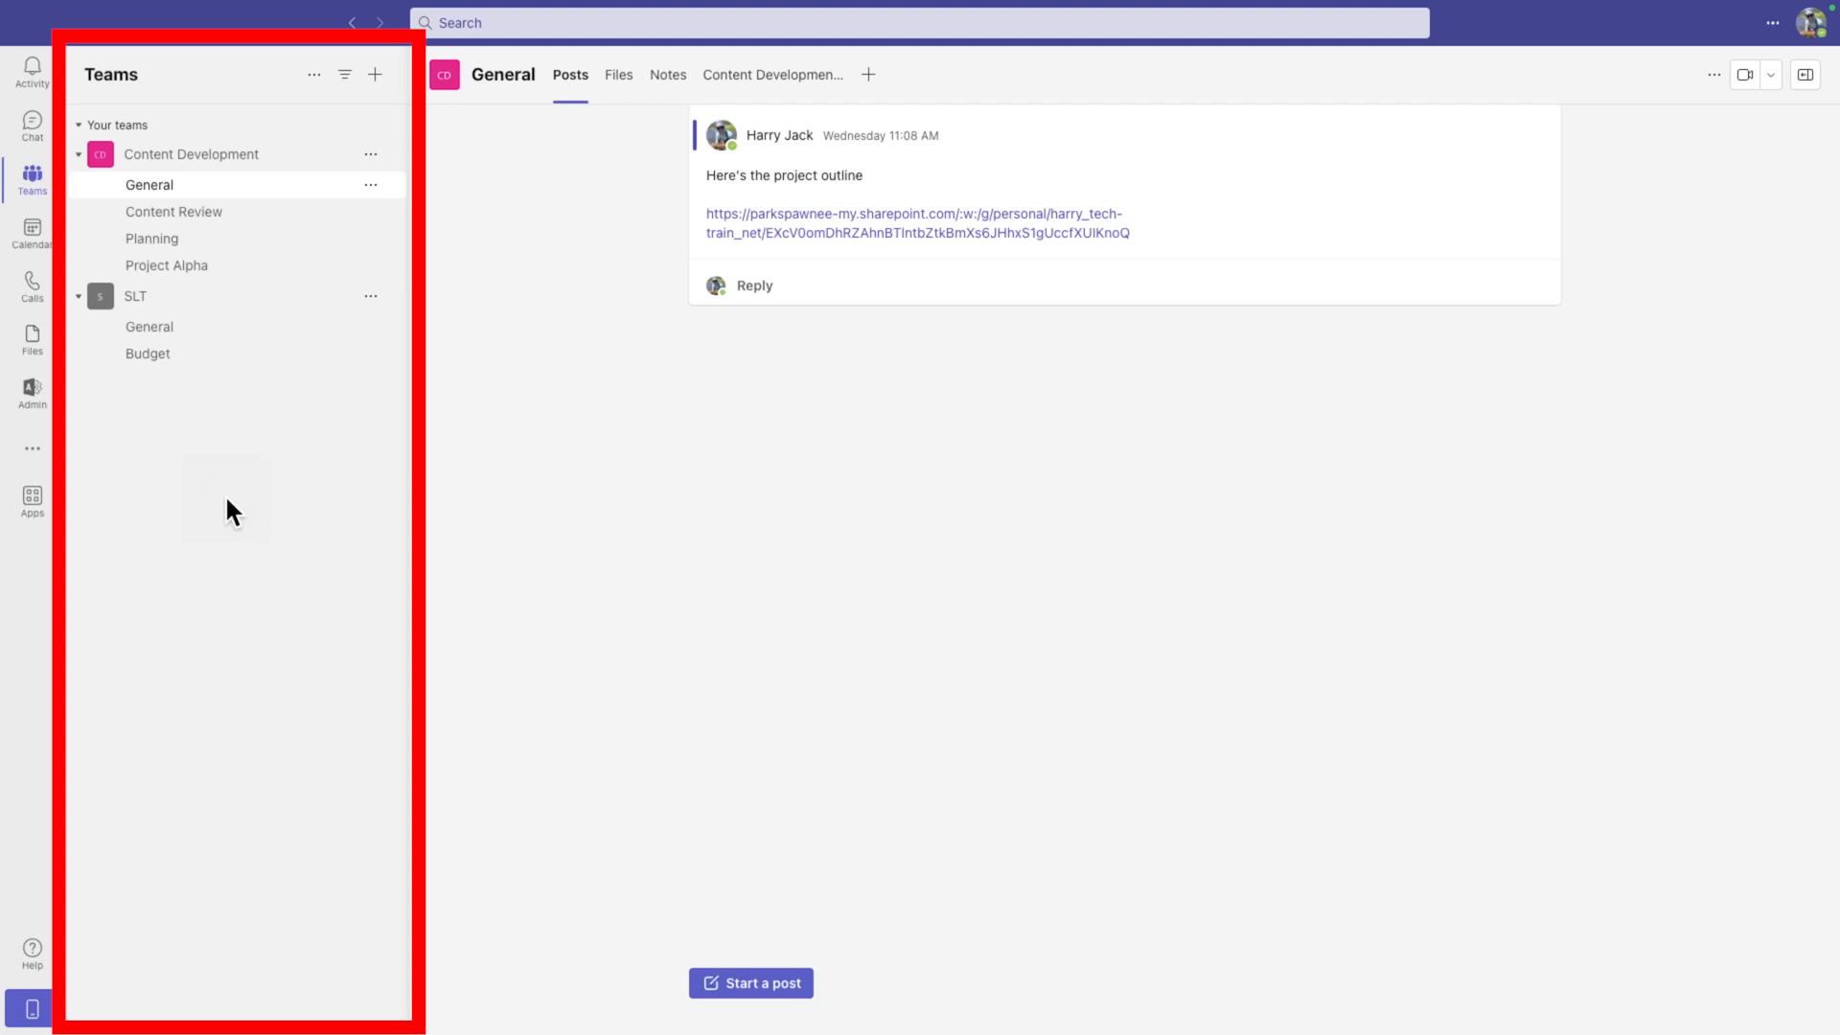
left_click(32, 123)
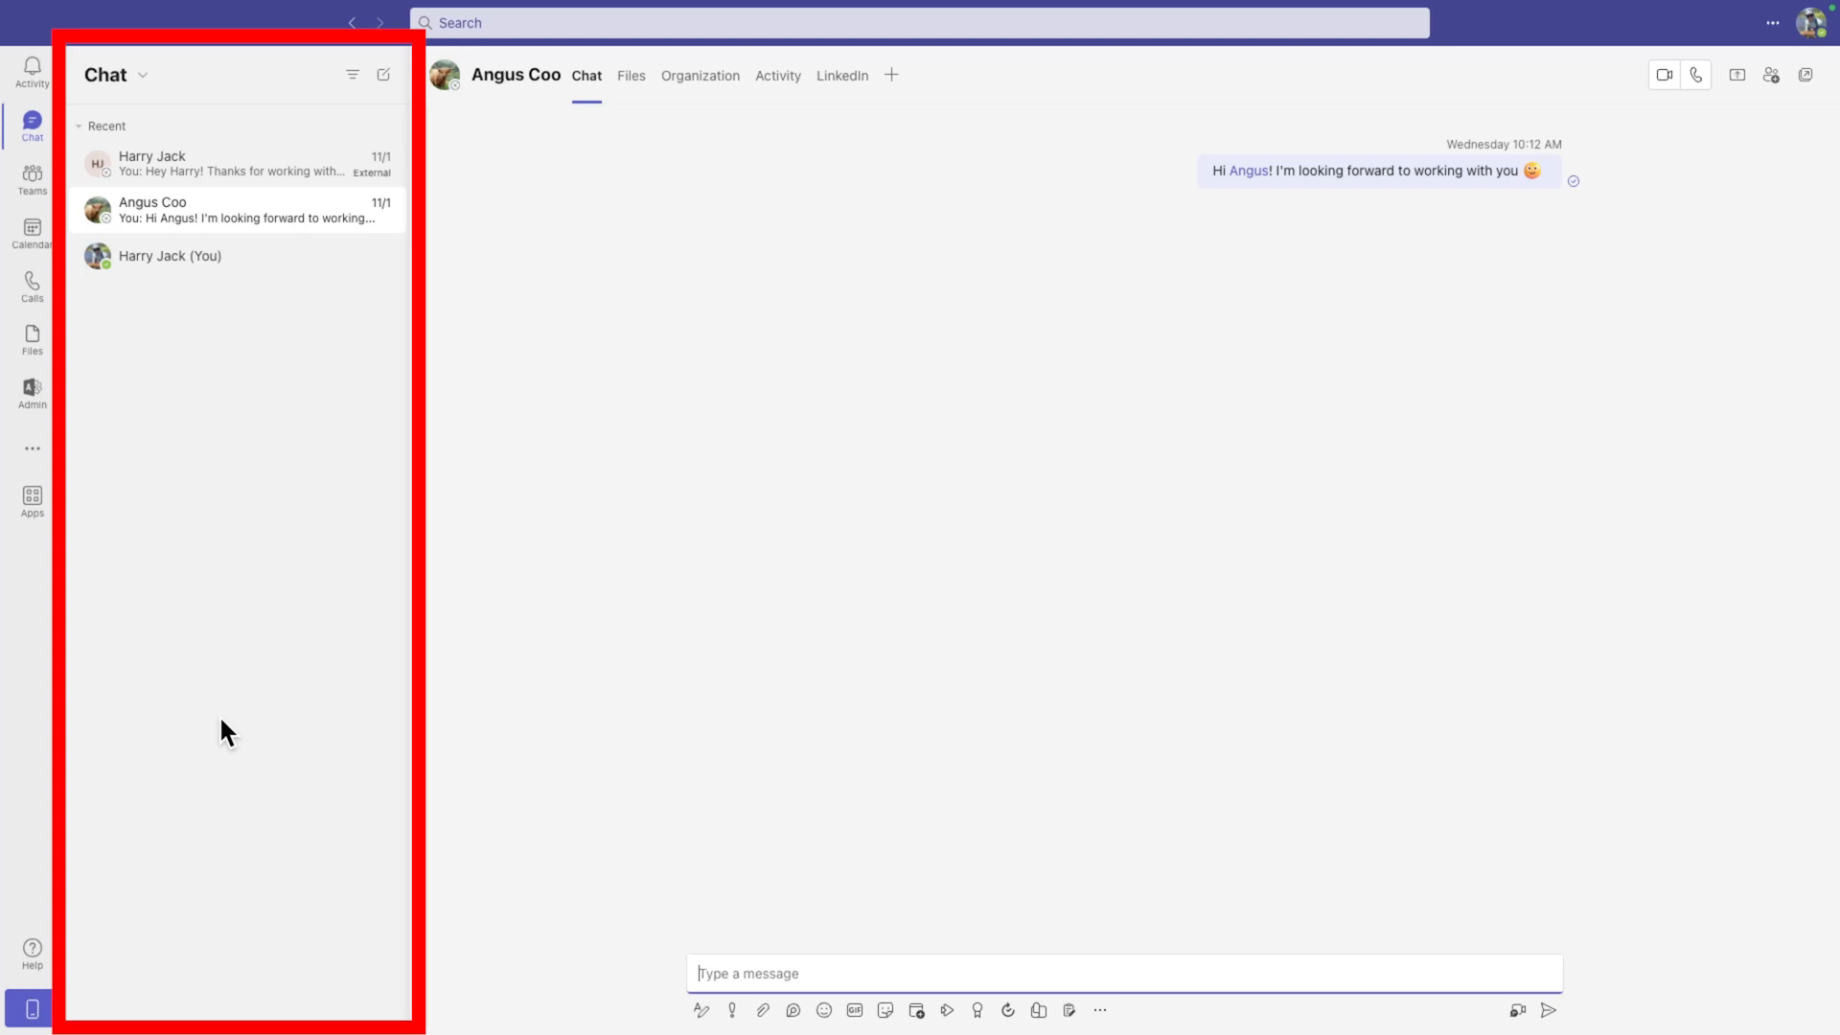
left_click(32, 177)
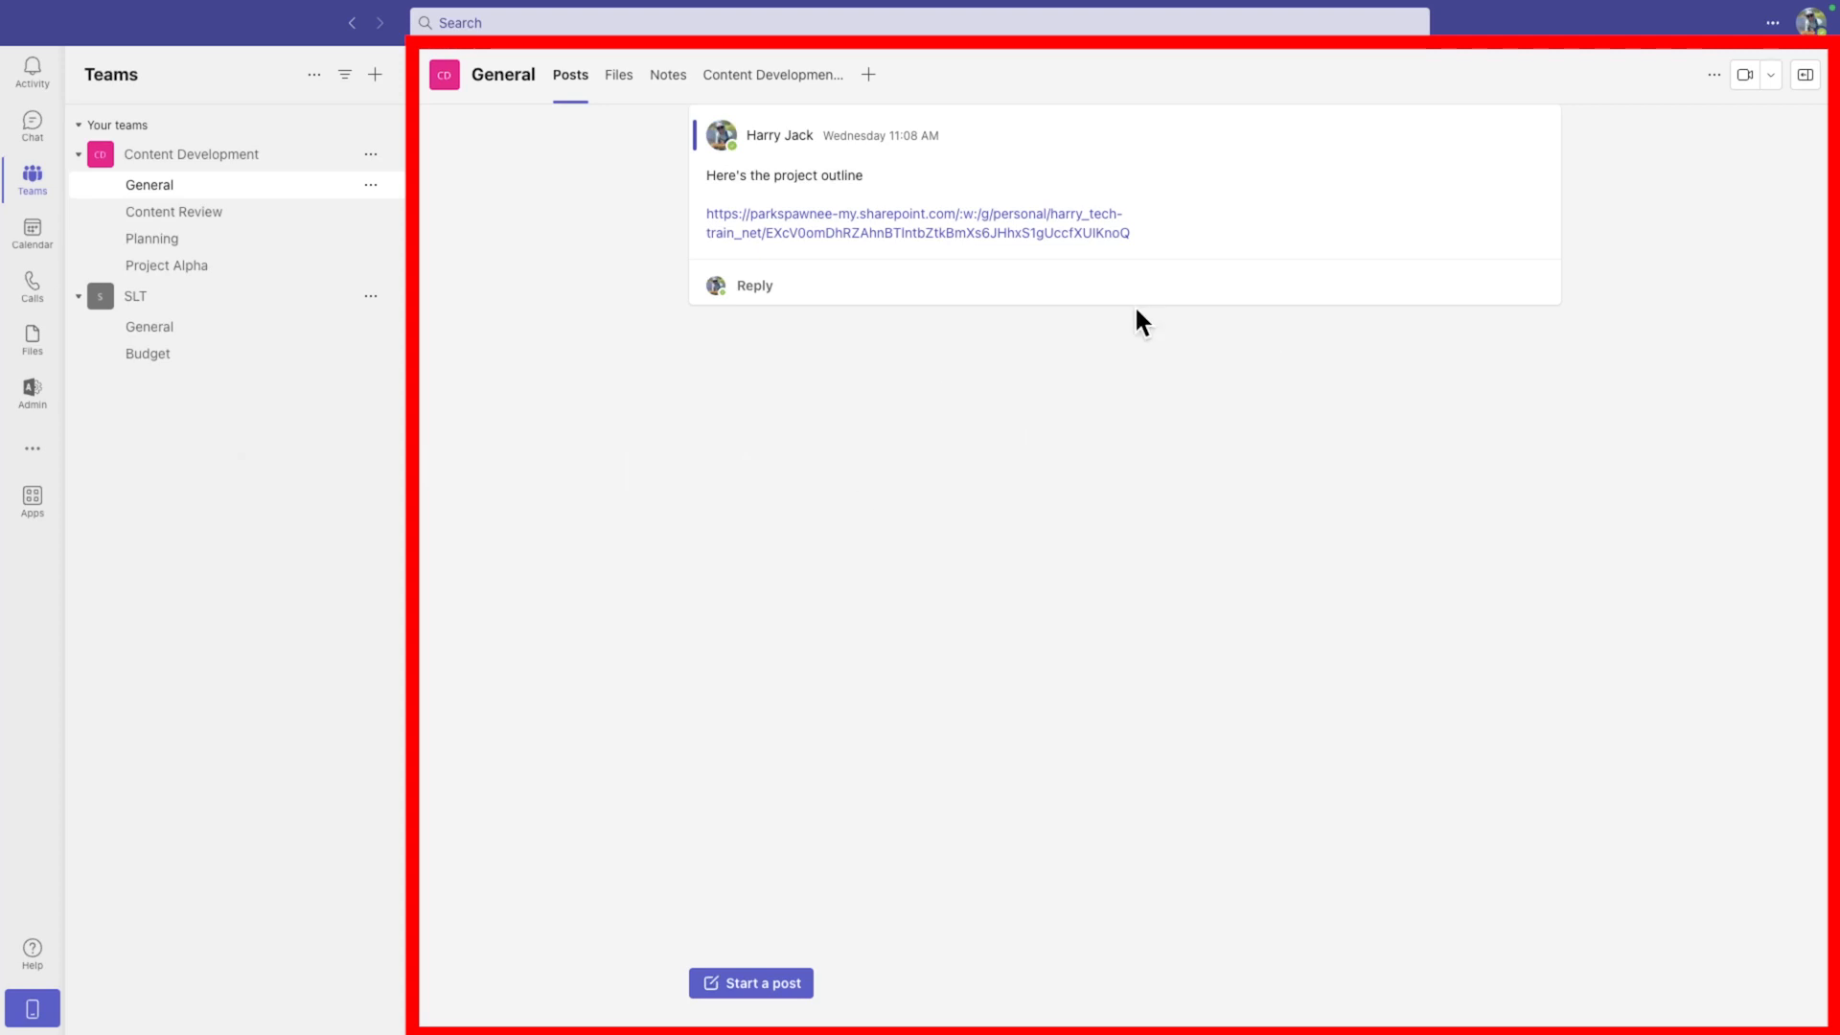
Open the recent chats and enter / in the search to bring up the list of commands
left_click(35, 127)
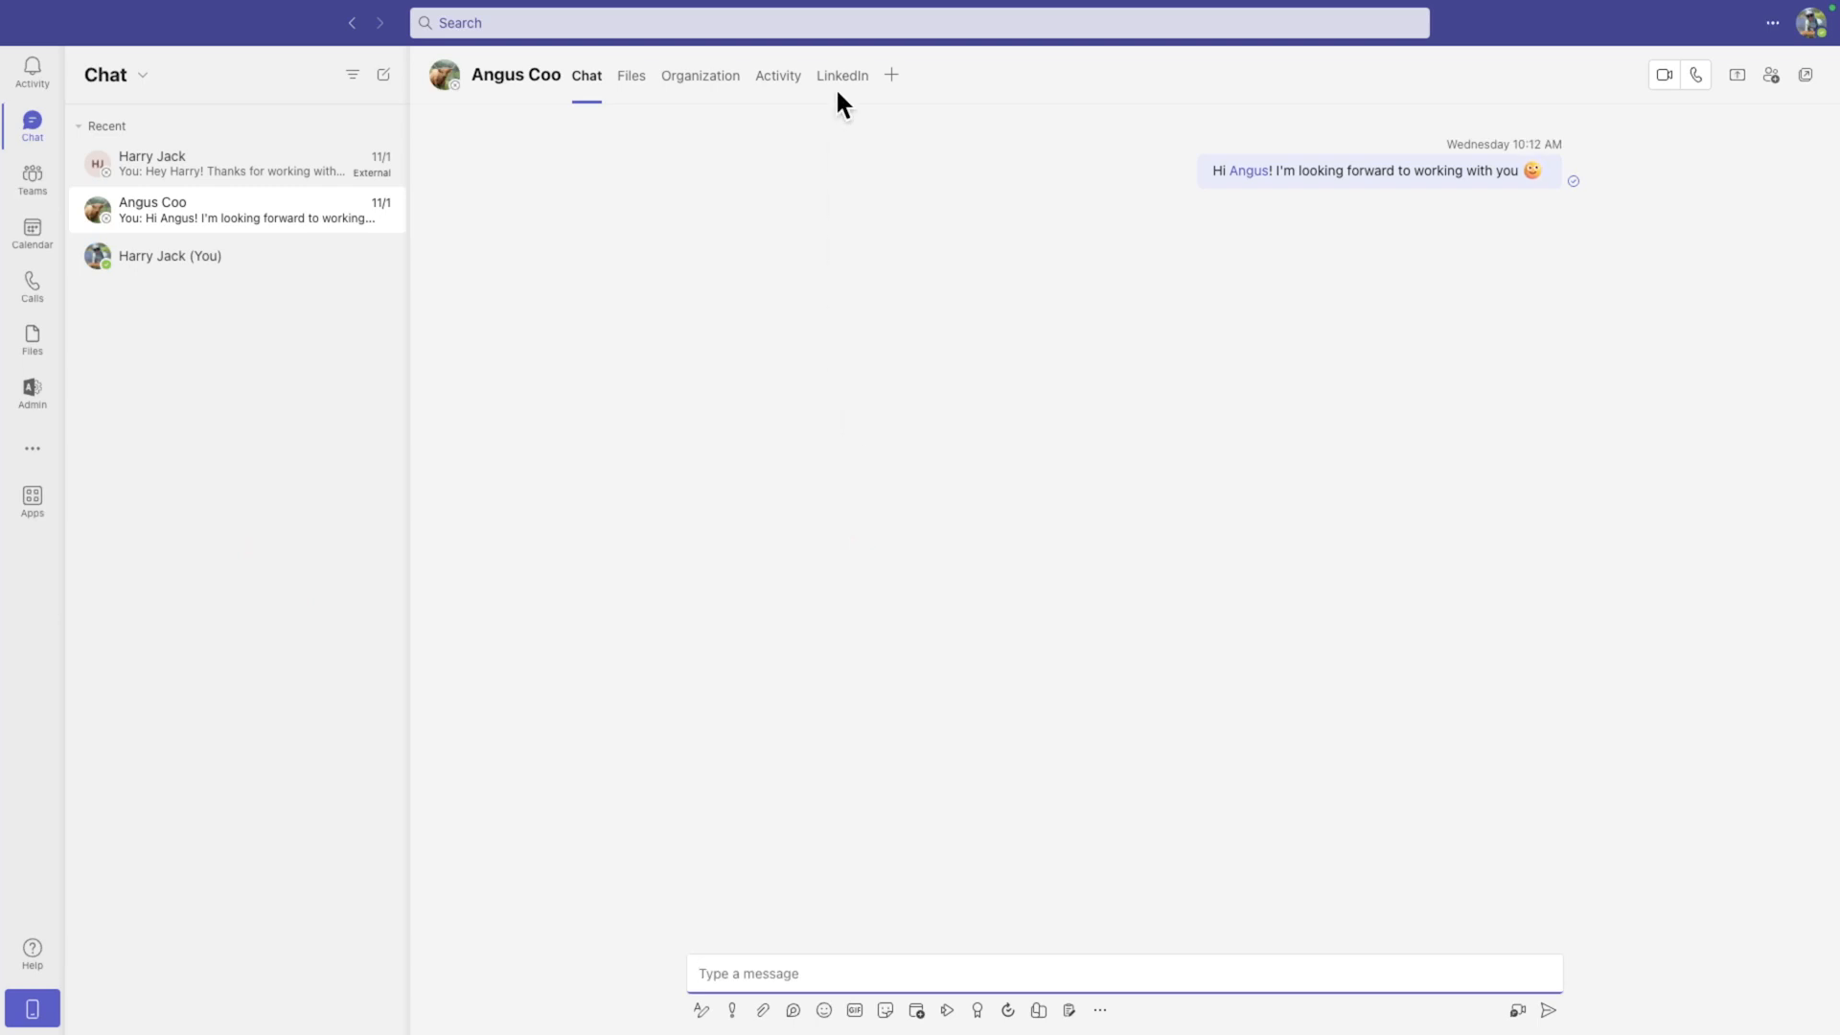
left_click(923, 23)
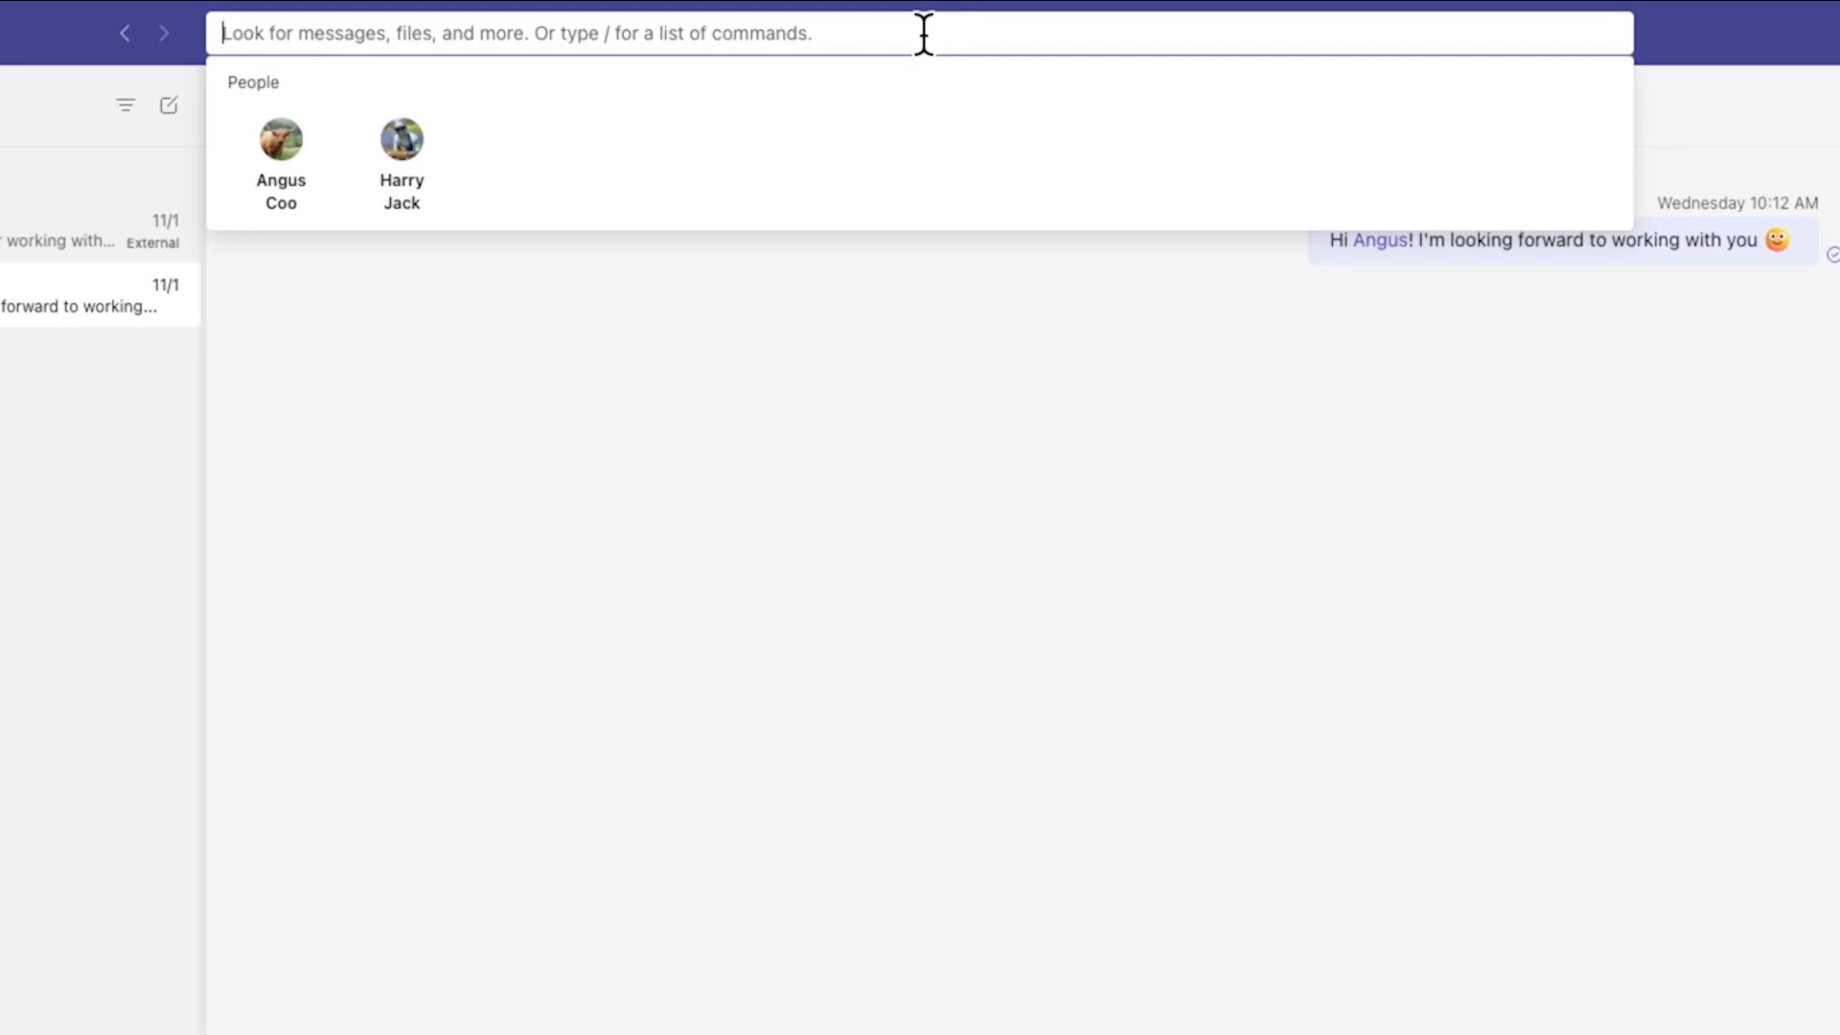
type("/")
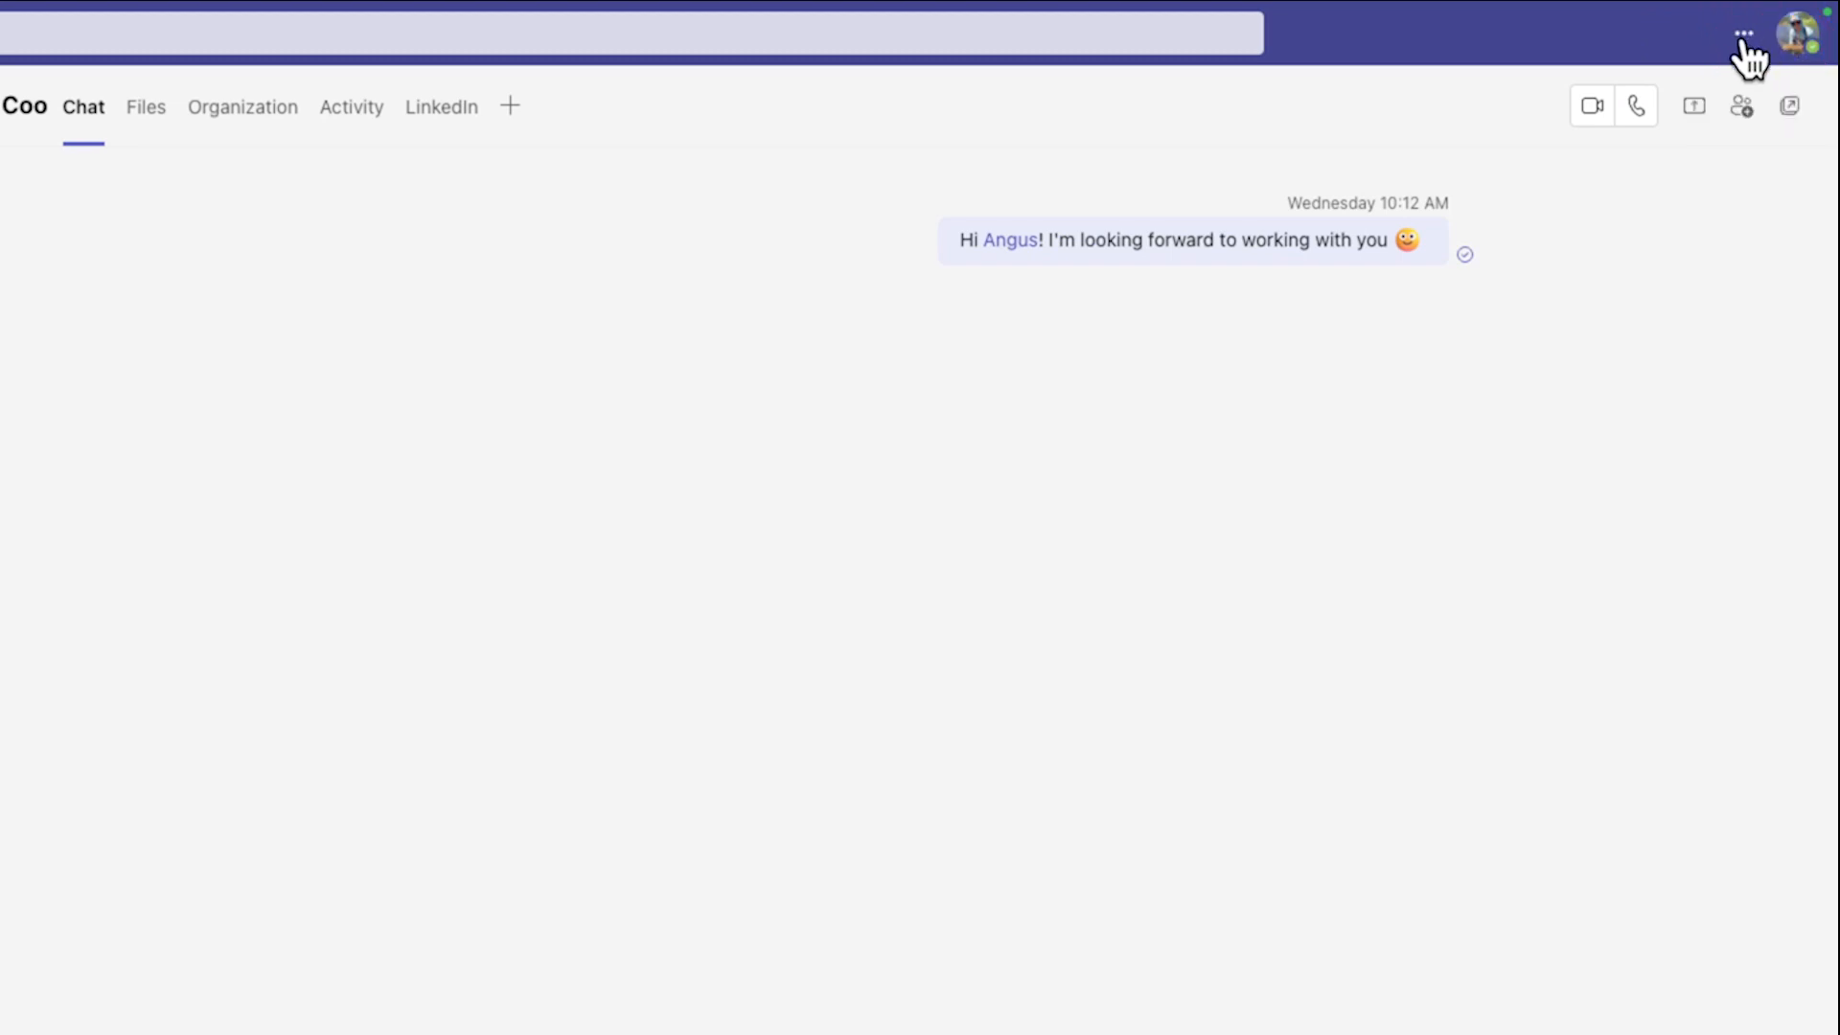
Review the General, Devices and Accessibility settings and close the settings
left_click(1750, 39)
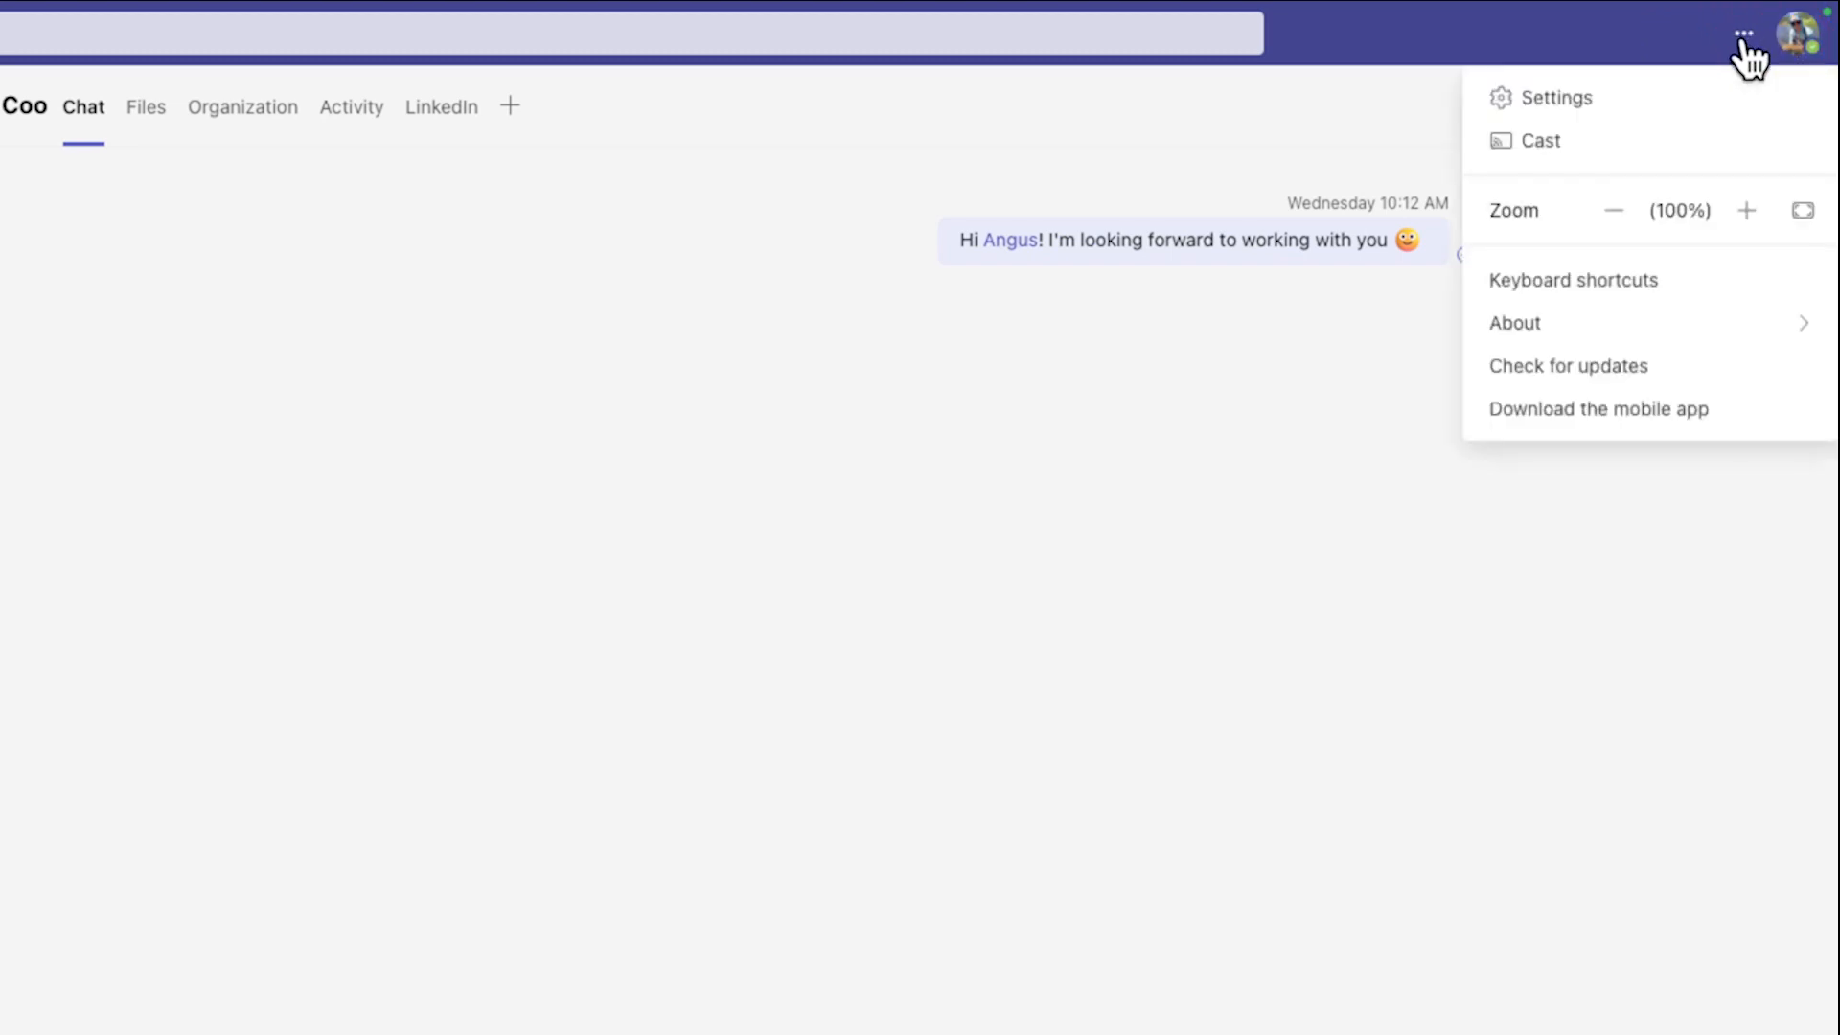
left_click(1702, 115)
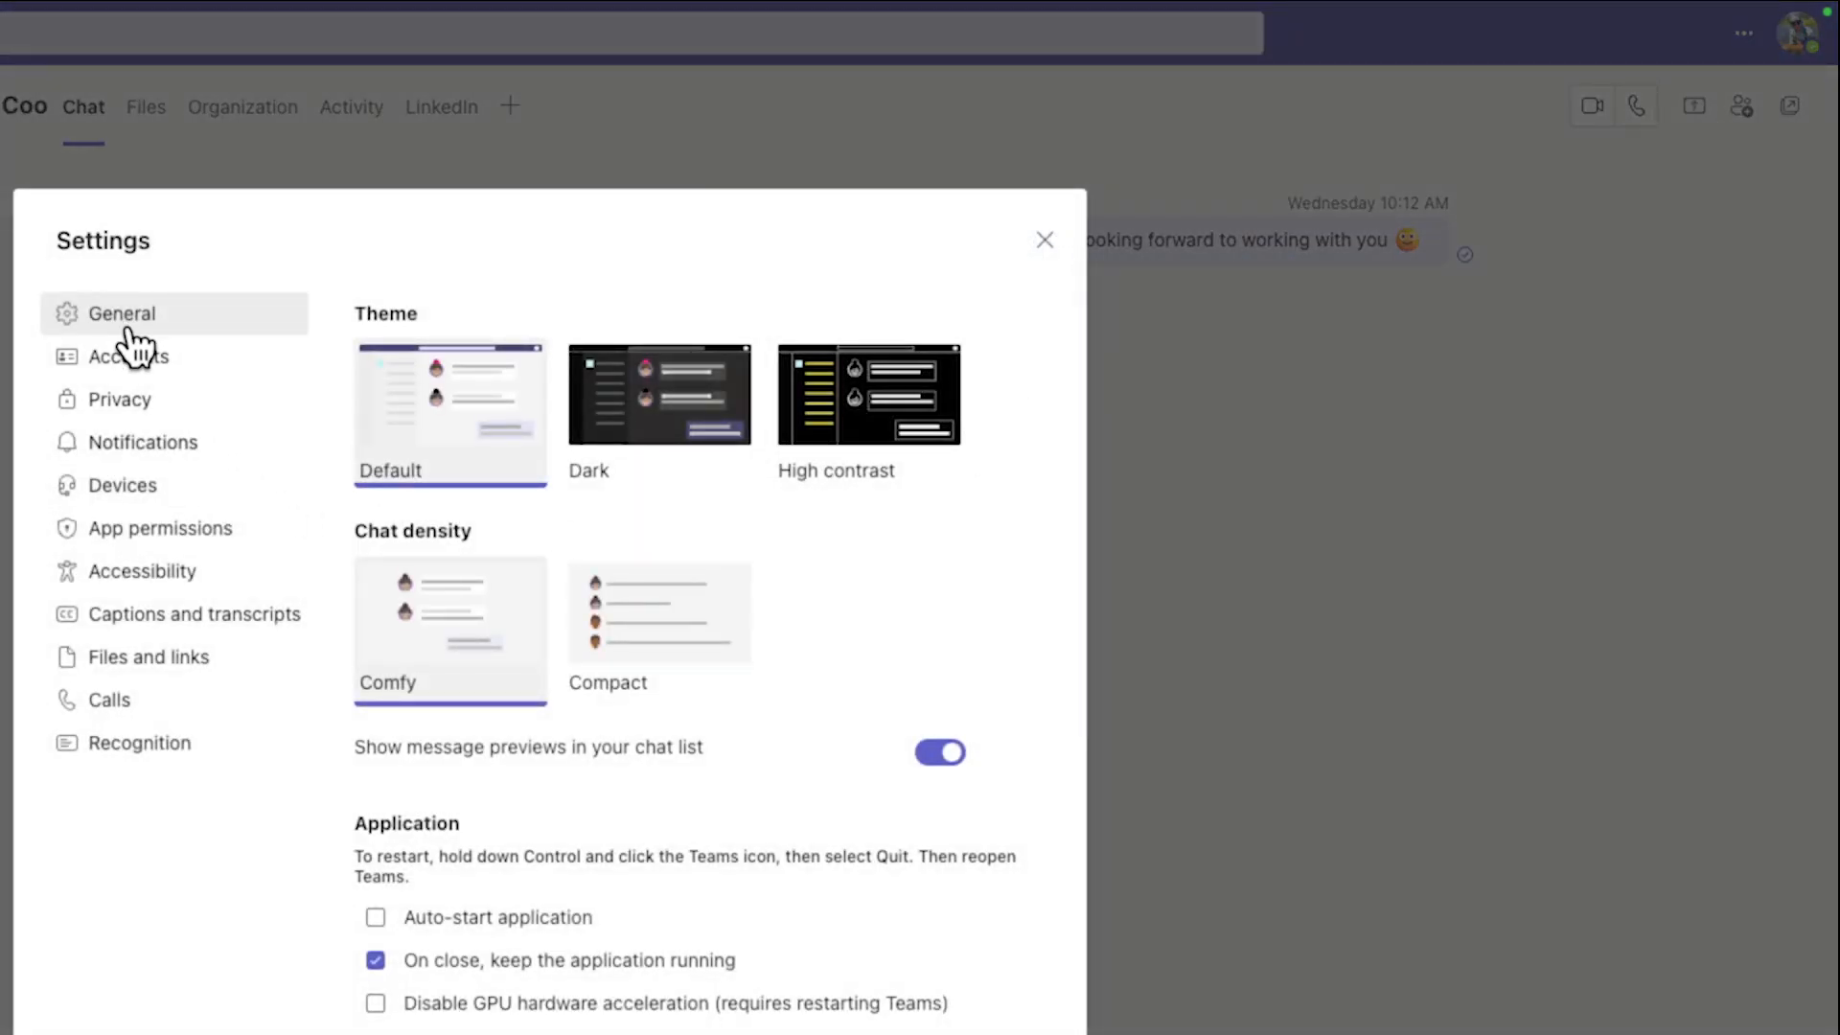
left_click(135, 491)
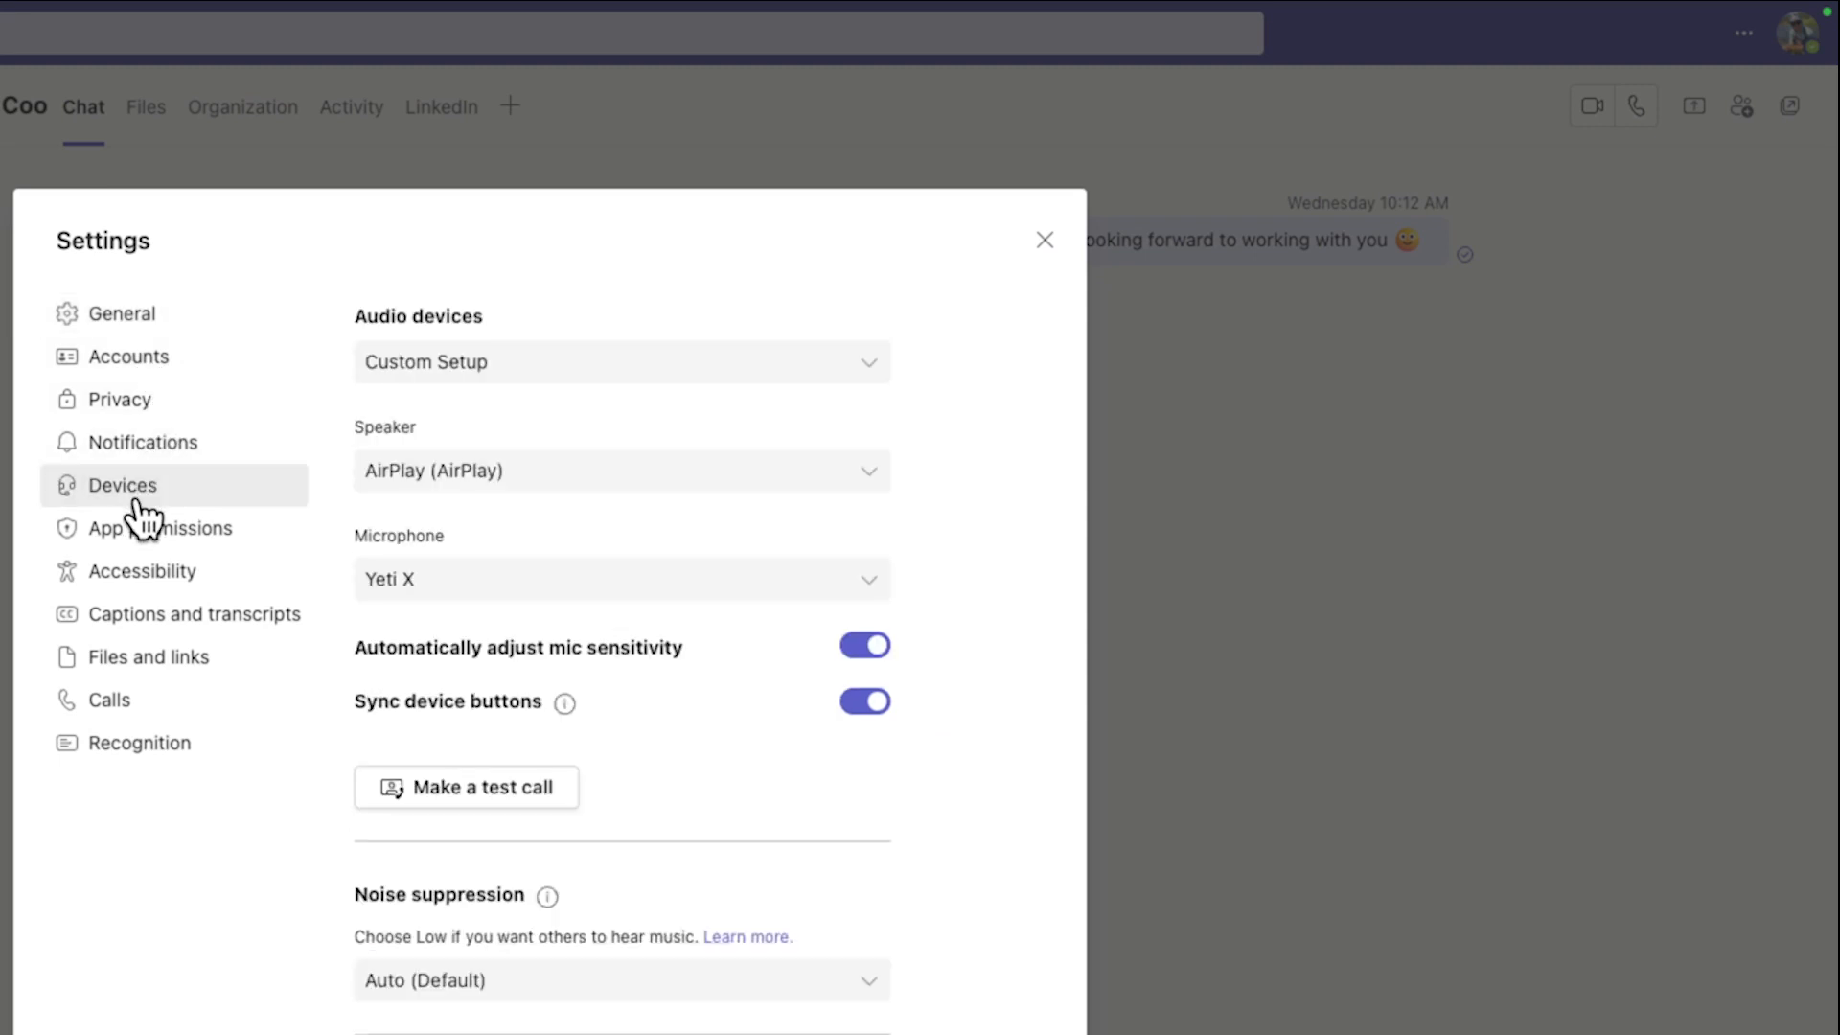
left_click(137, 579)
left_click(134, 579)
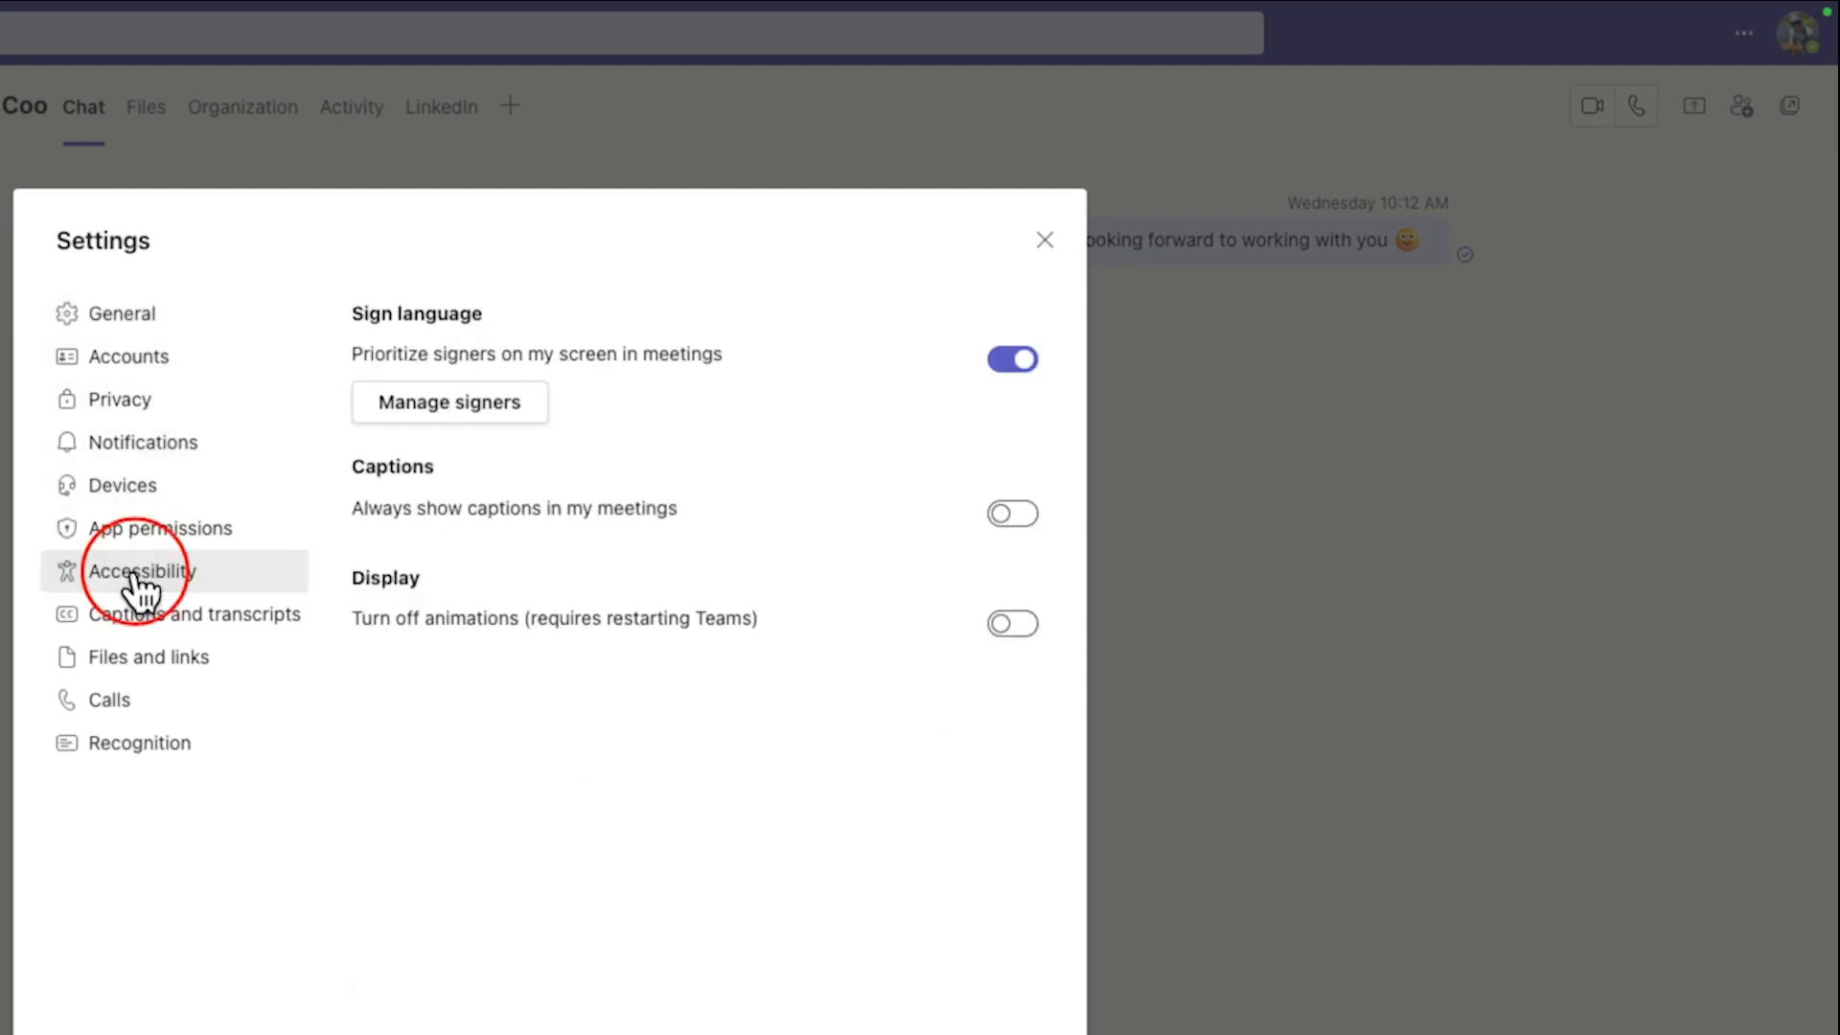
left_click(134, 321)
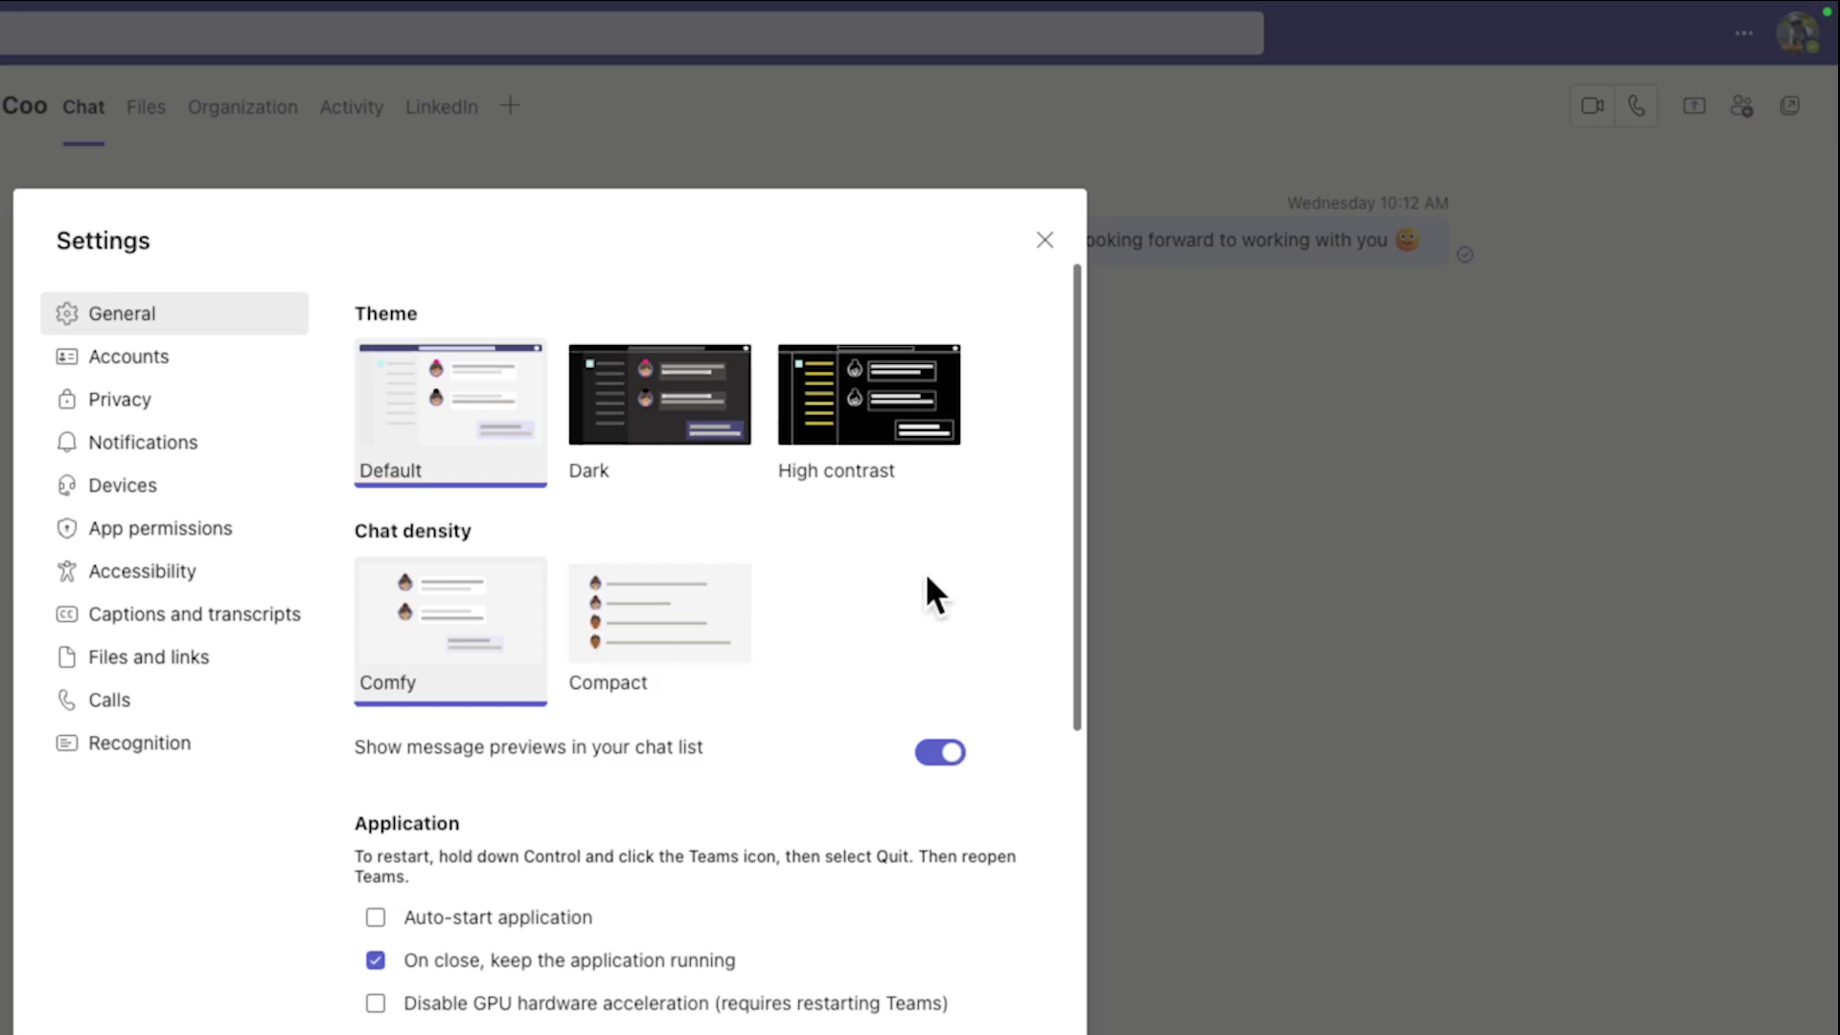
left_click(1045, 240)
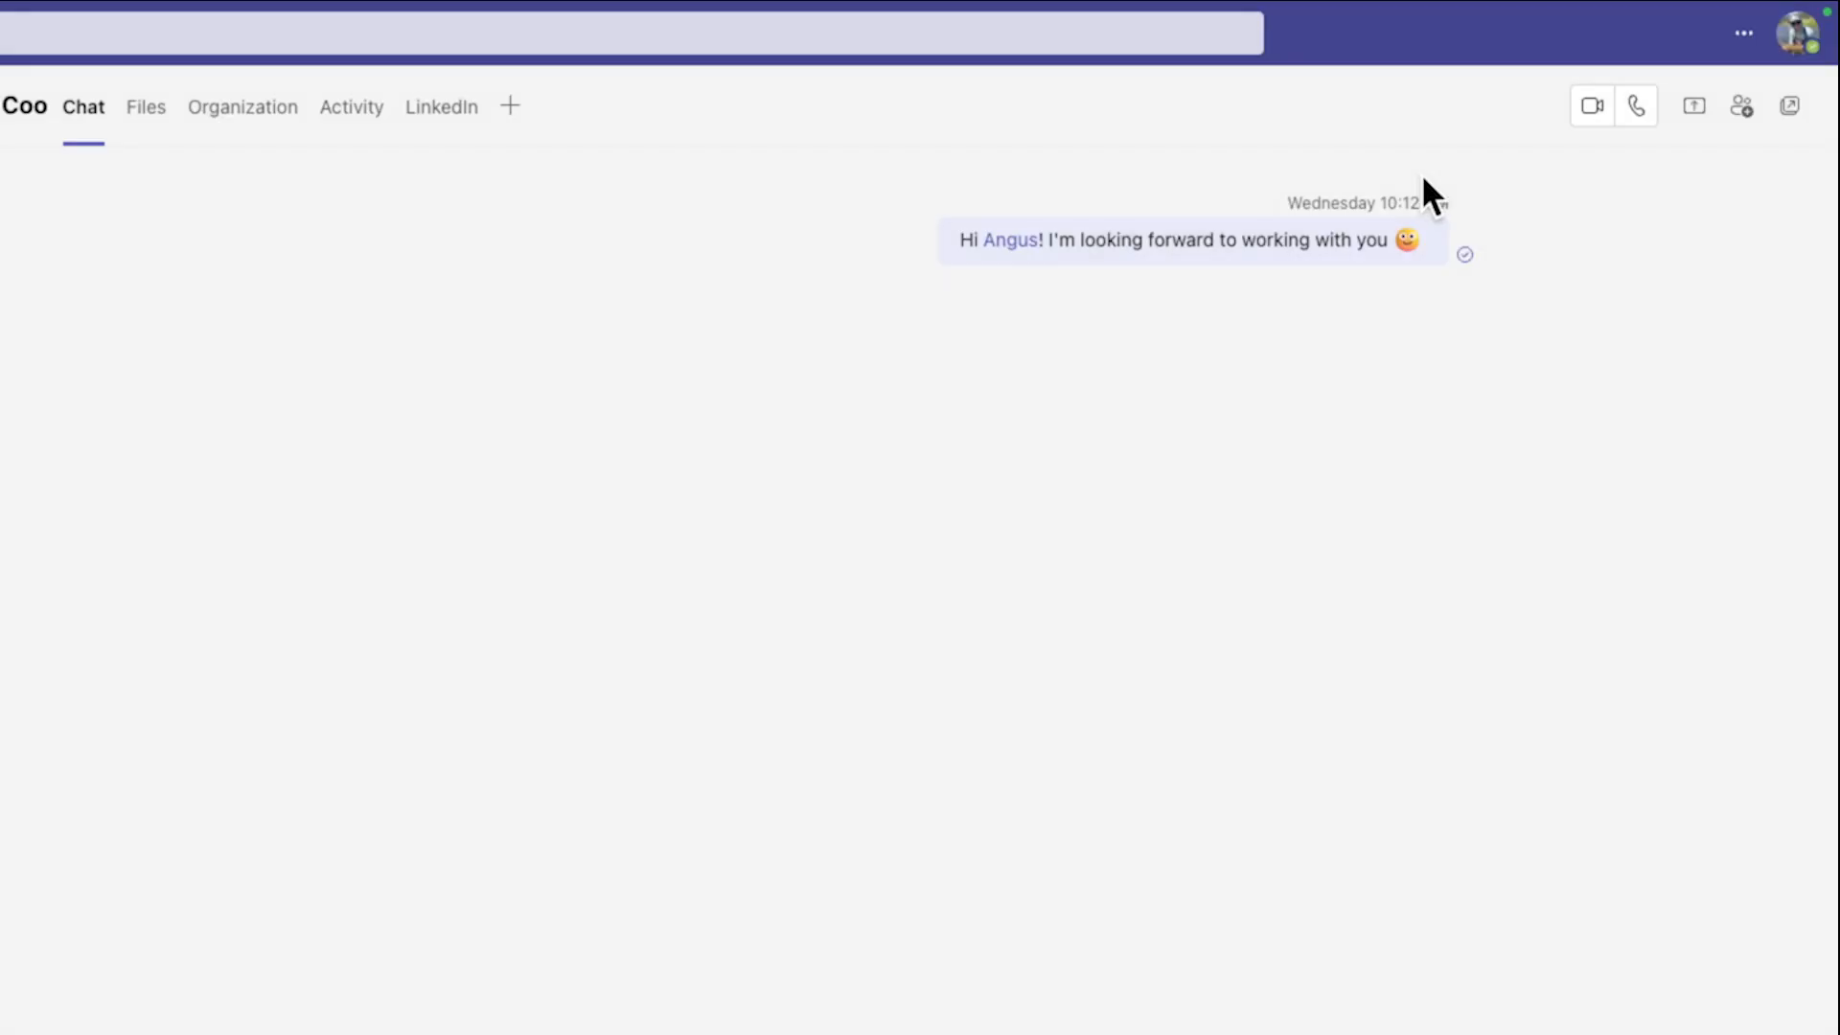
Zoom the interface in to 120% and return it to 100%
left_click(1744, 37)
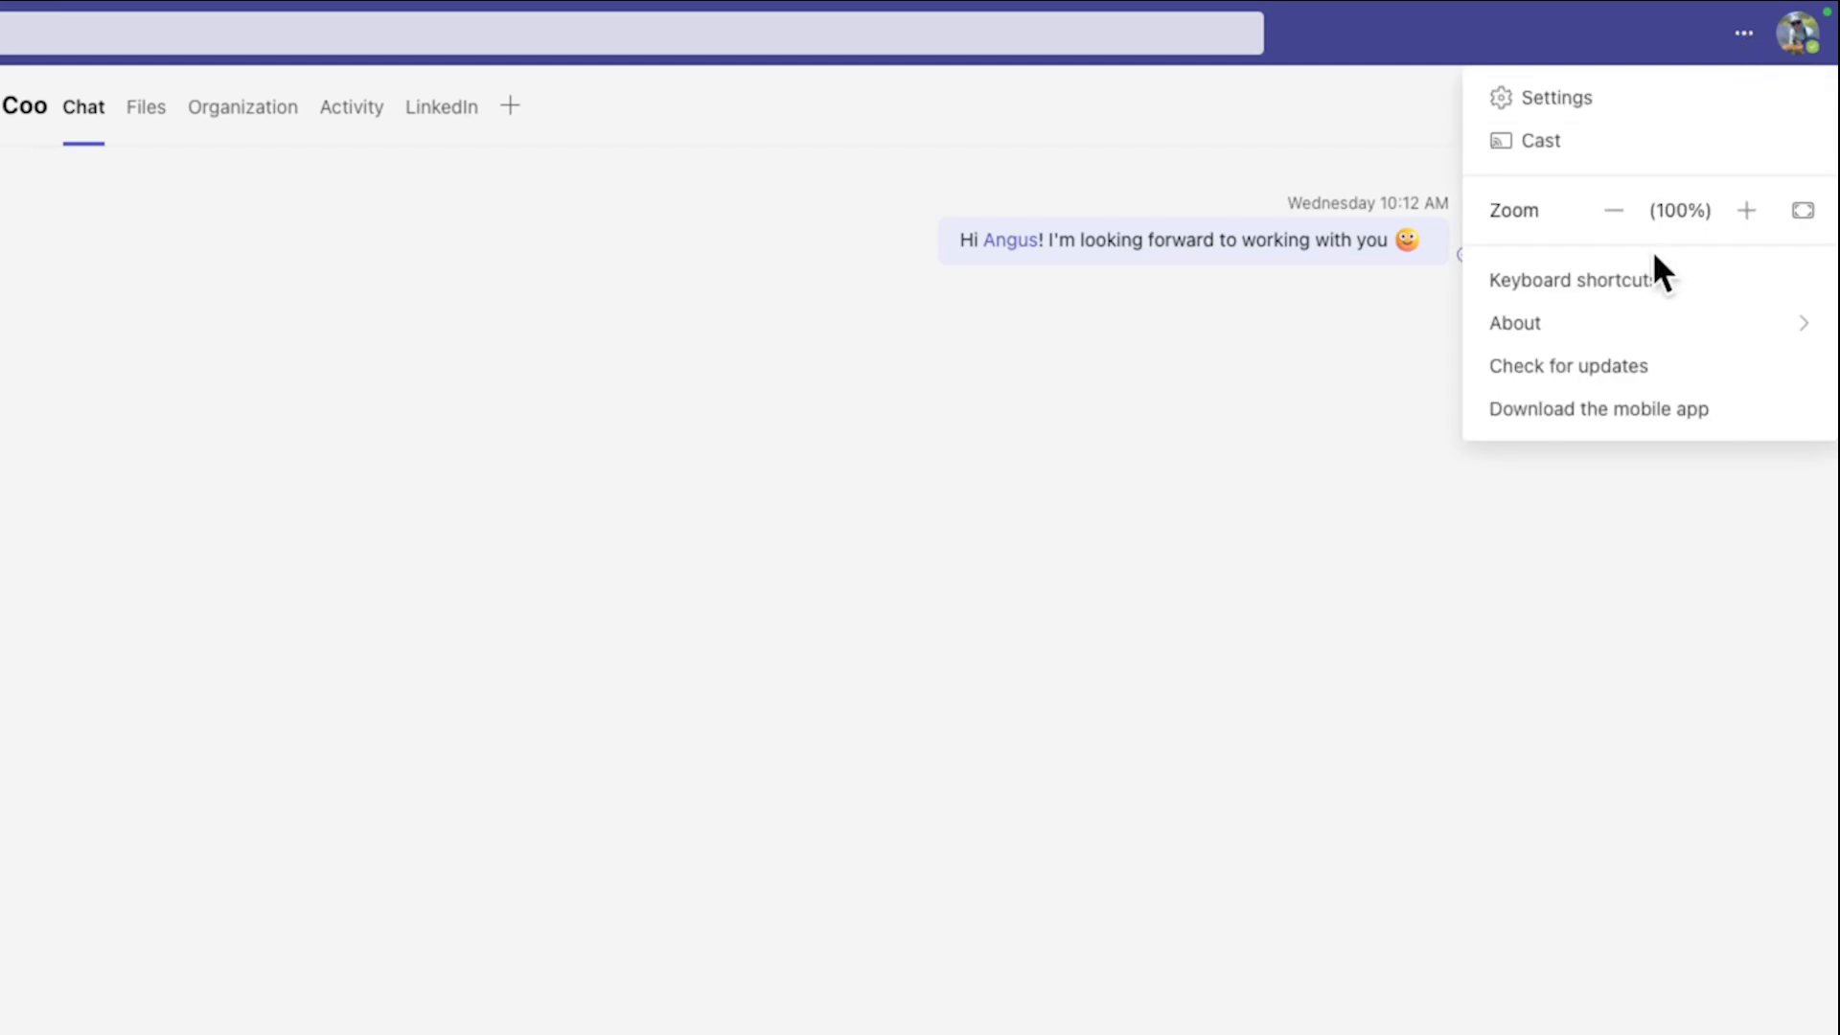
left_click(1746, 210)
left_click(1725, 42)
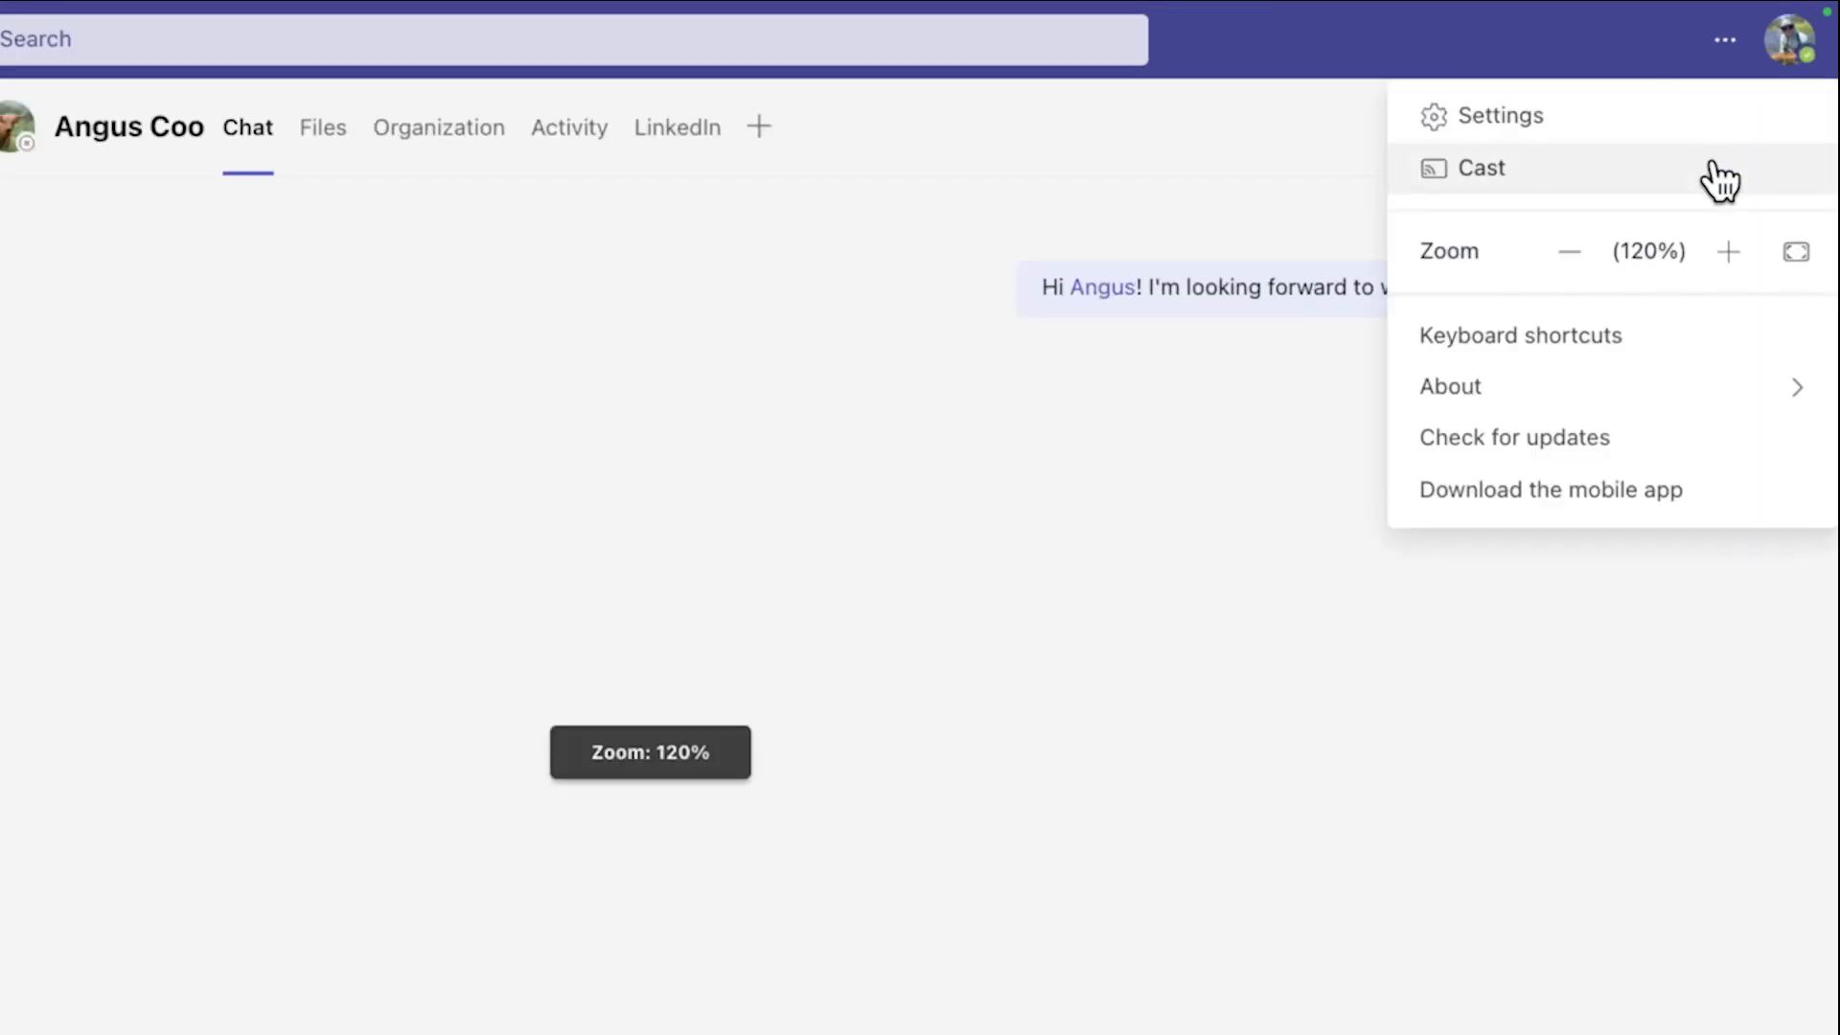
left_click(1569, 252)
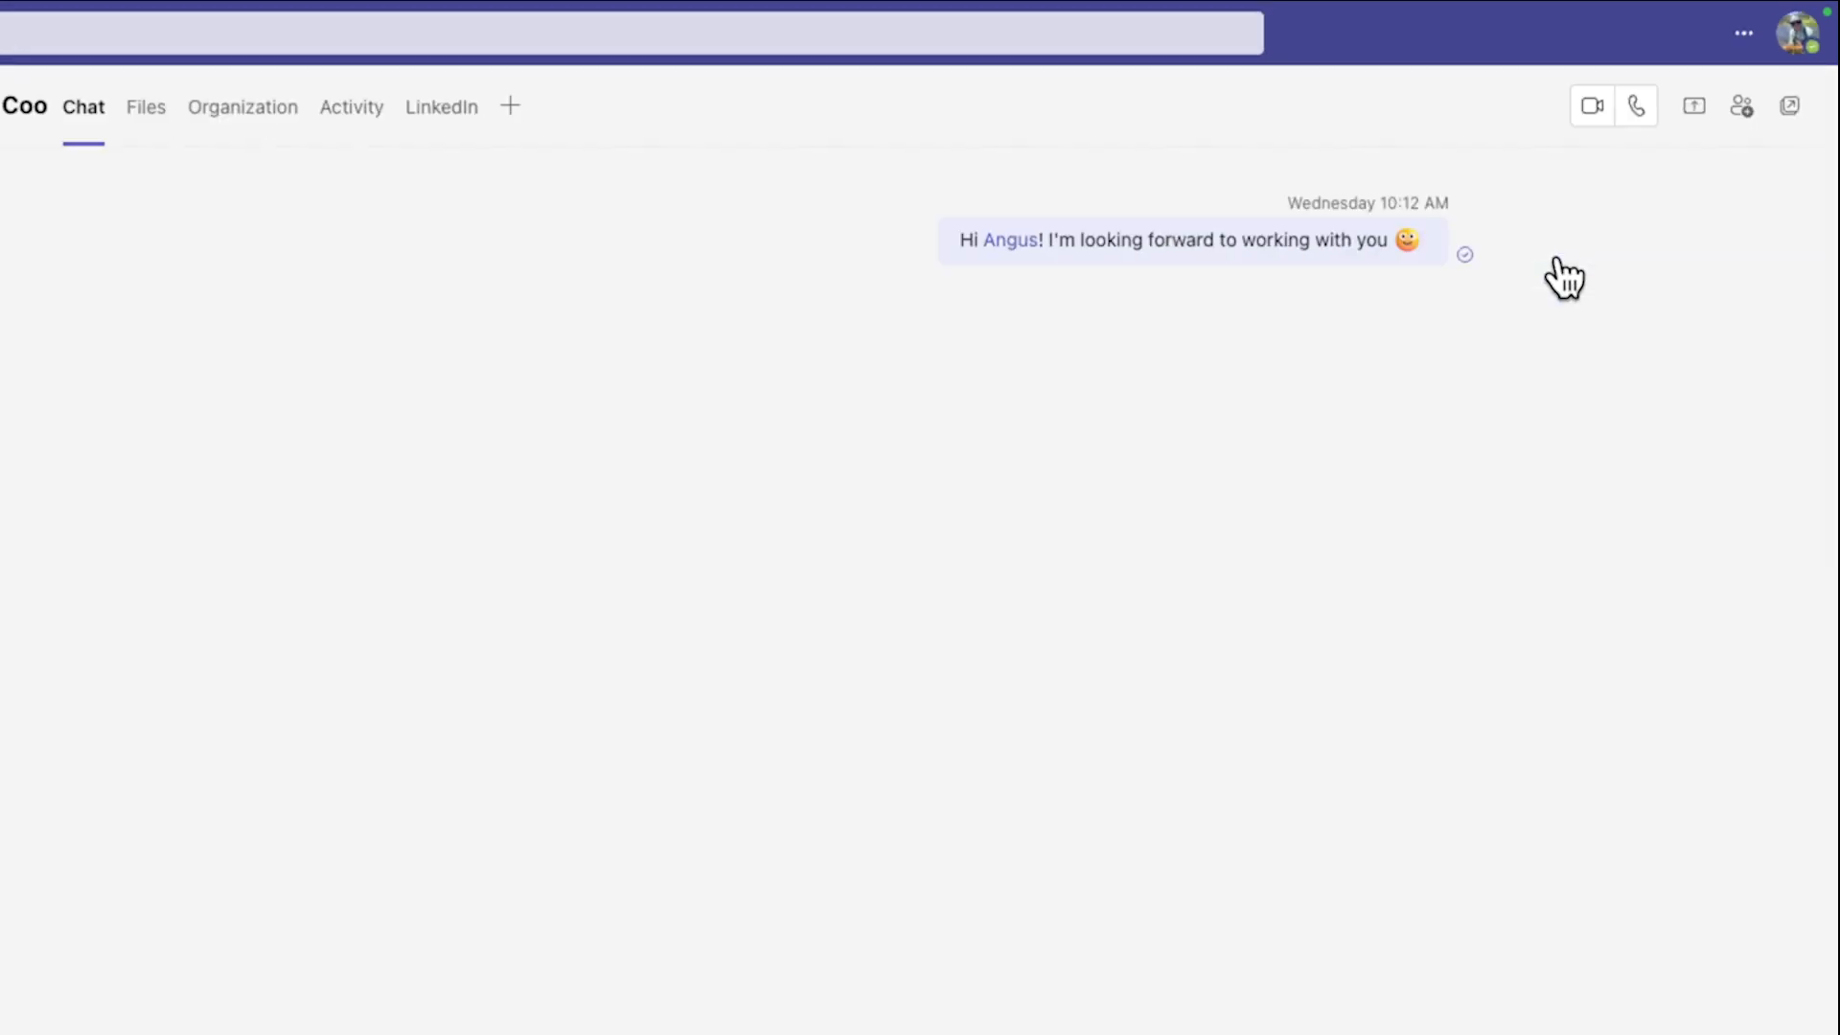
left_click(1745, 36)
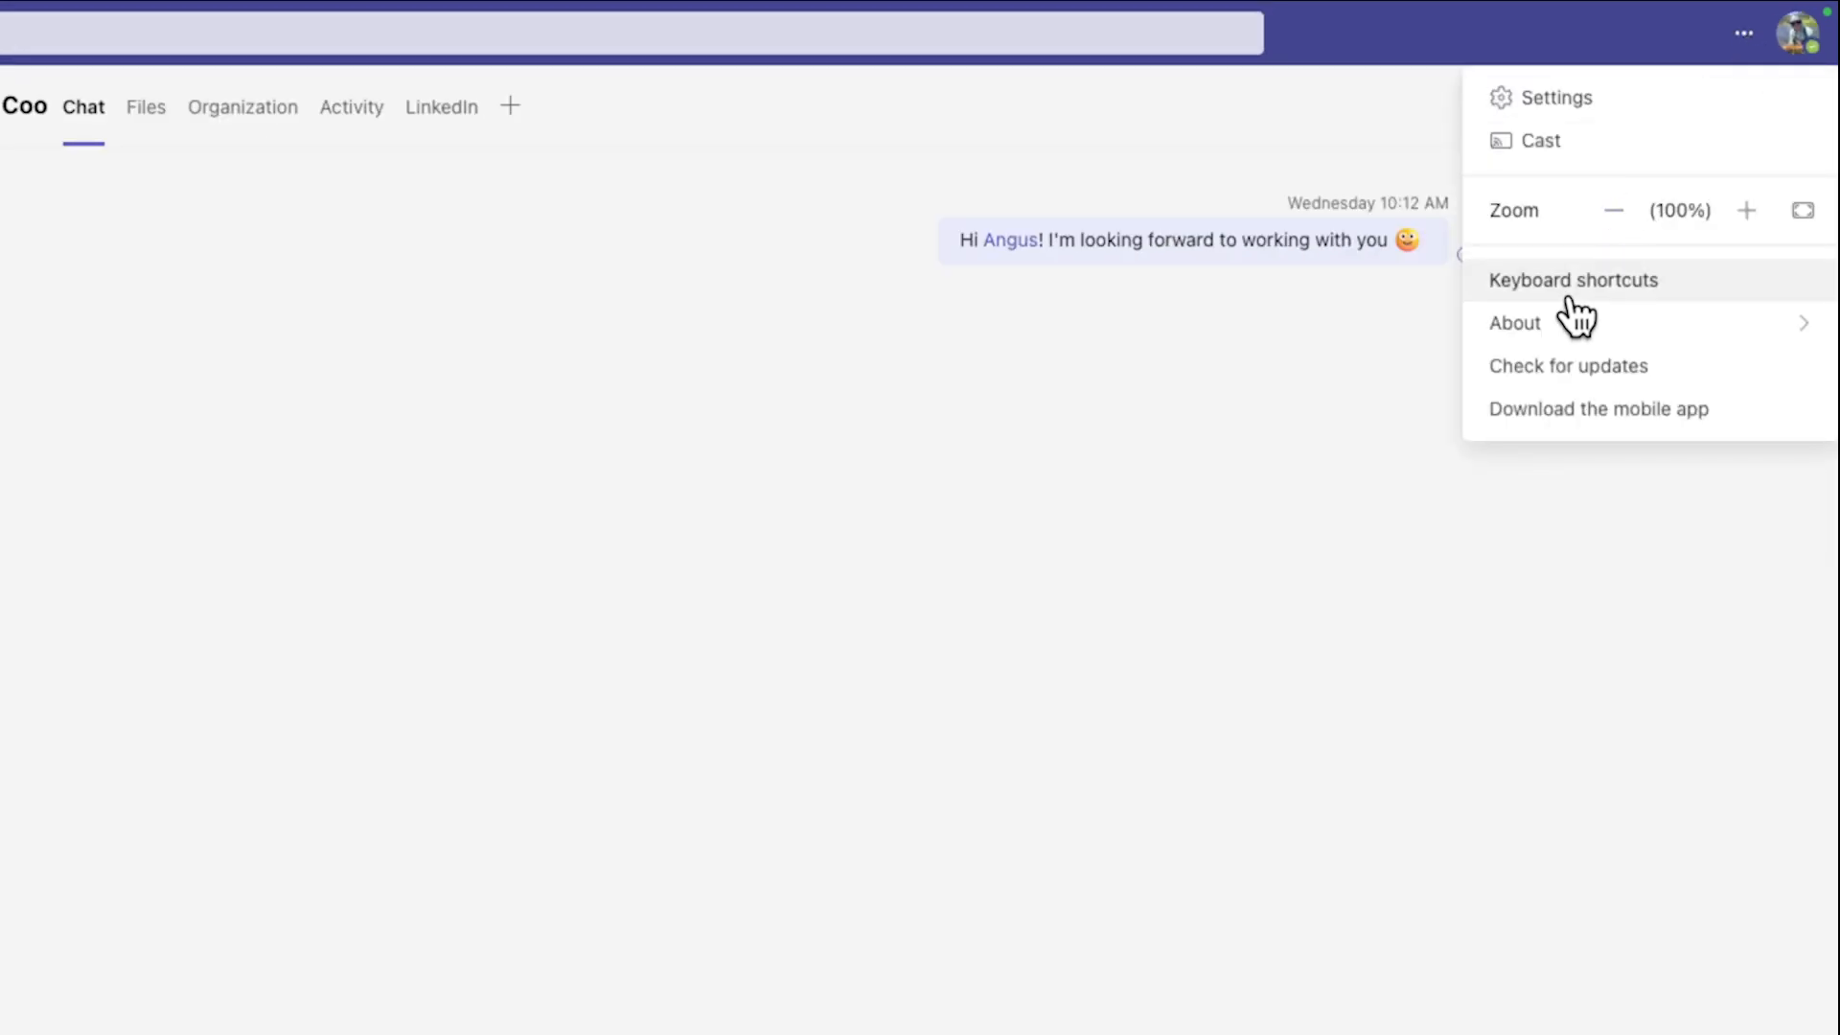
left_click(1611, 385)
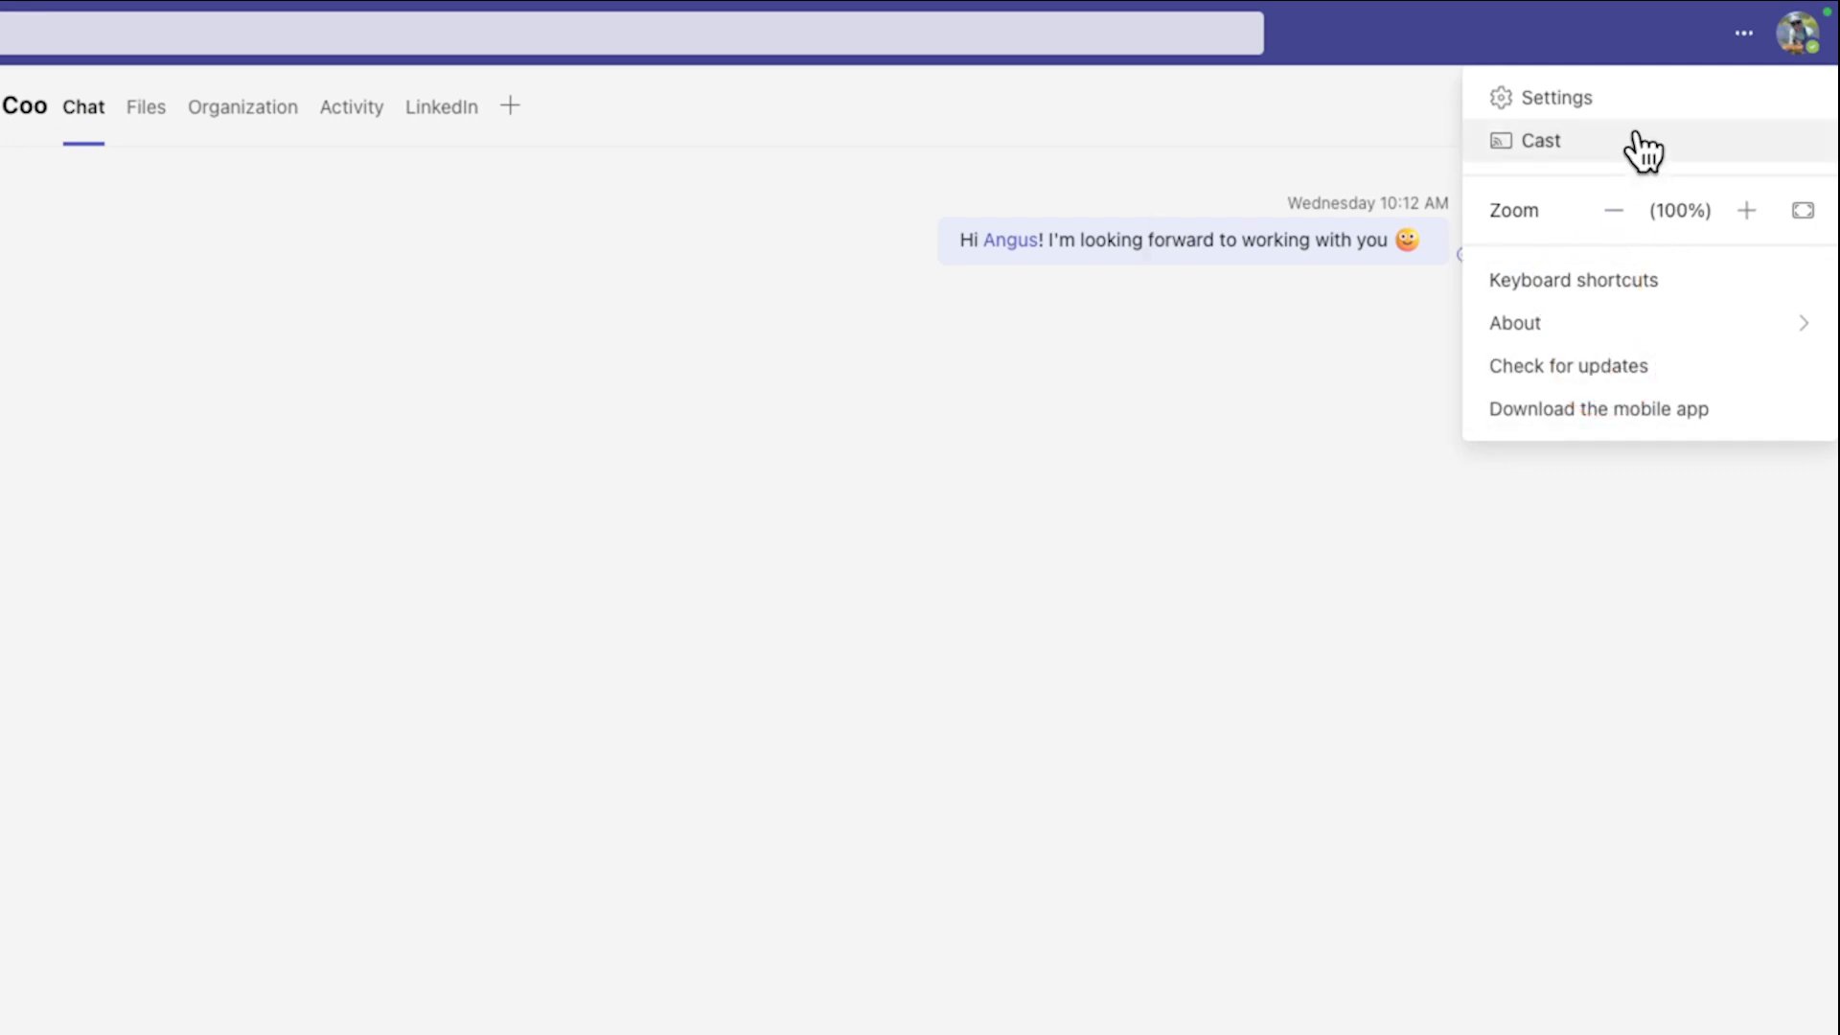
left_click(1742, 85)
Open the account profile and display the availability status options
left_click(1798, 52)
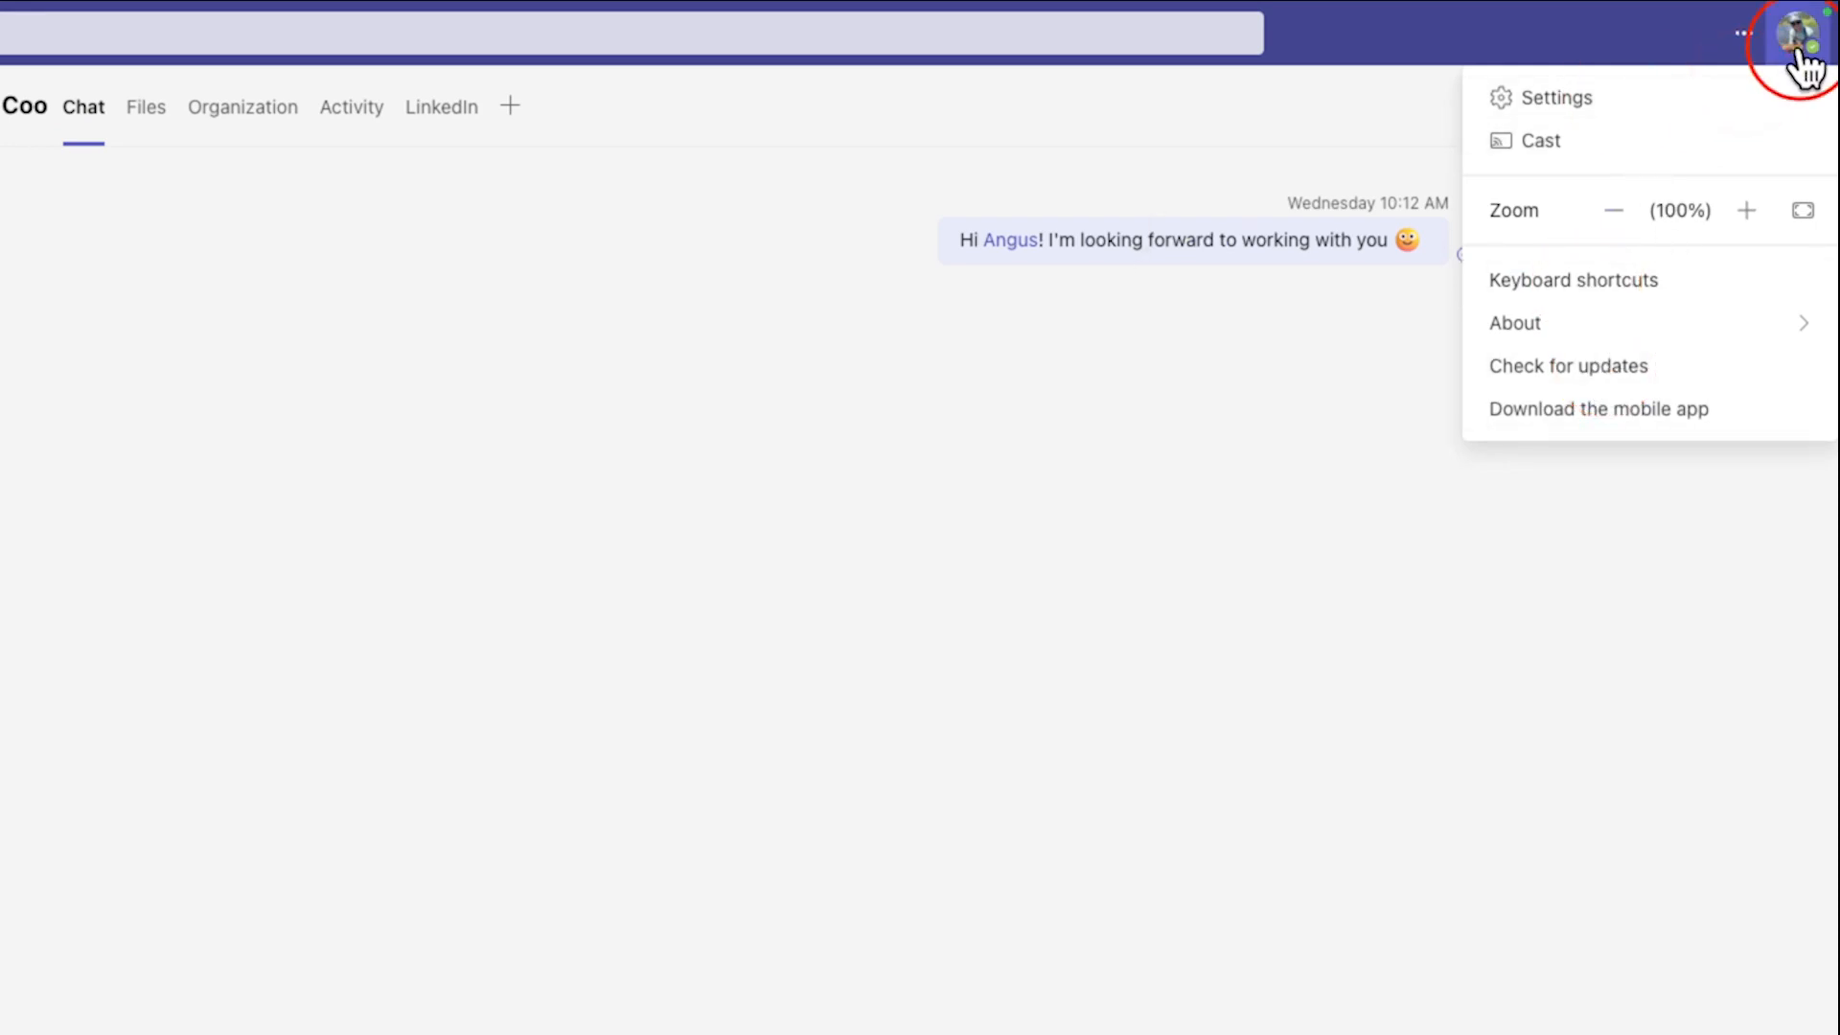
left_click(1797, 53)
left_click(1807, 53)
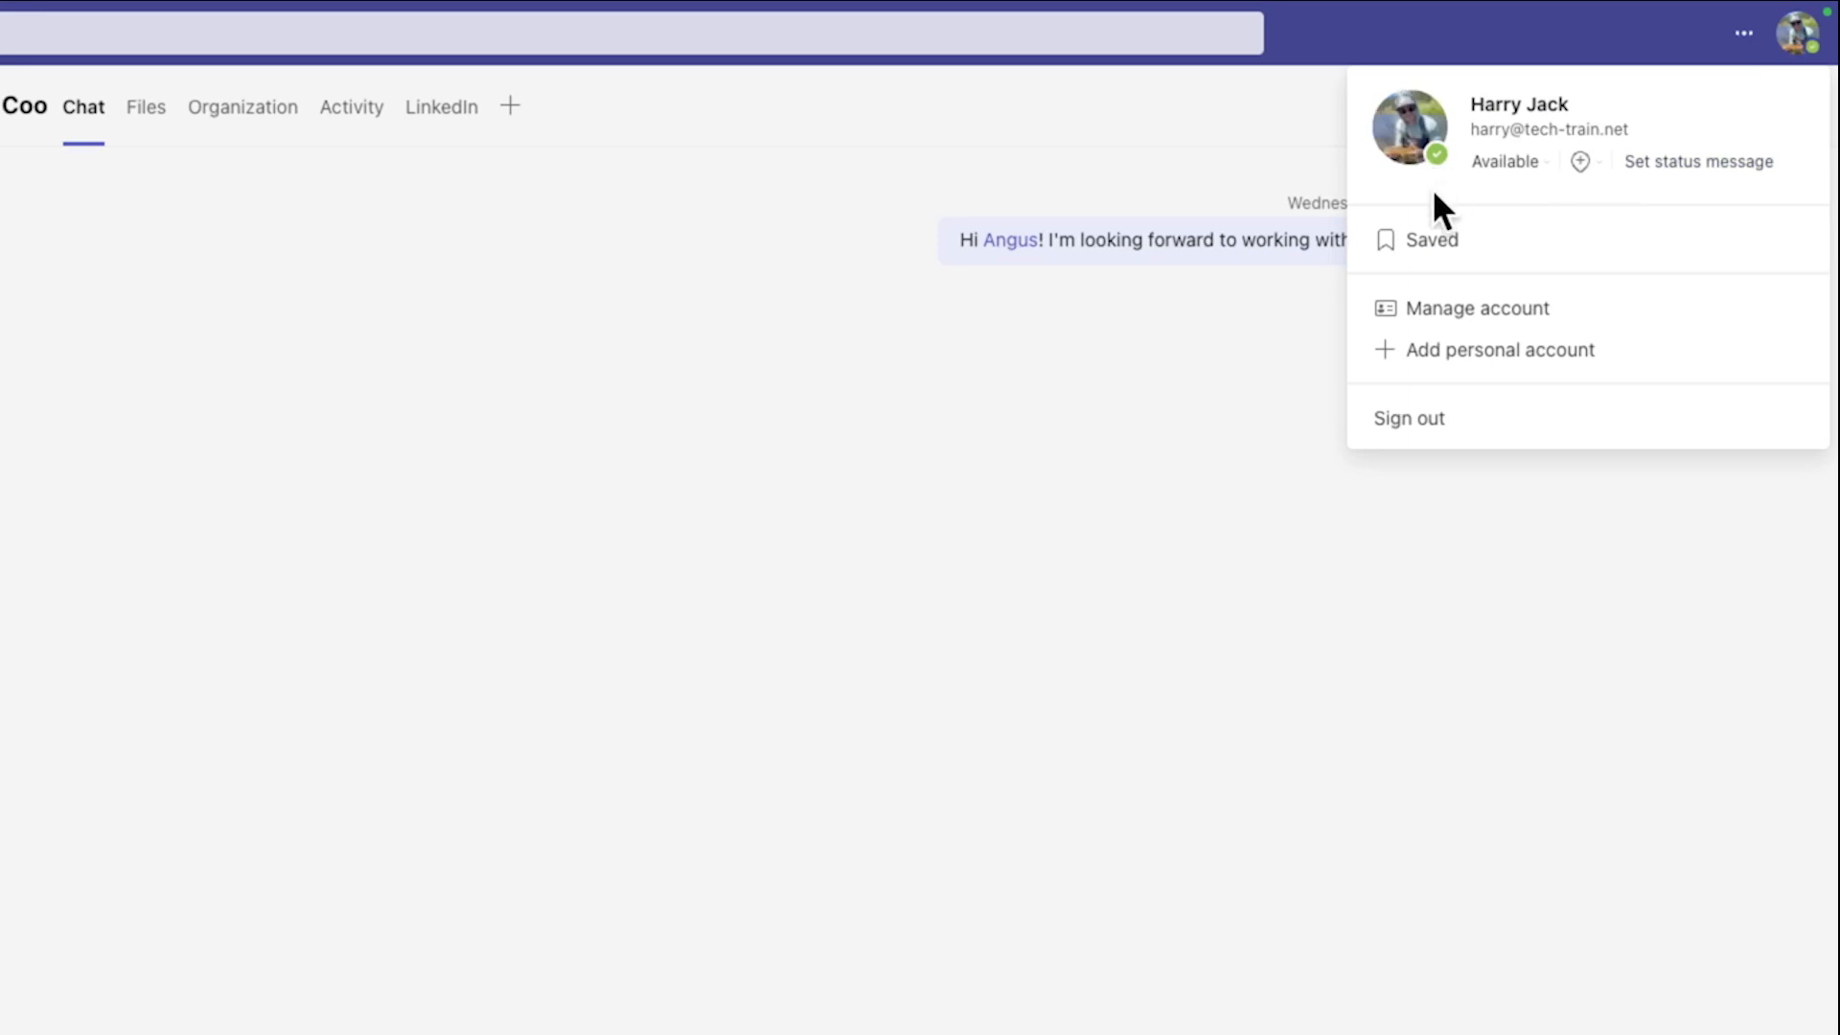
left_click(1421, 180)
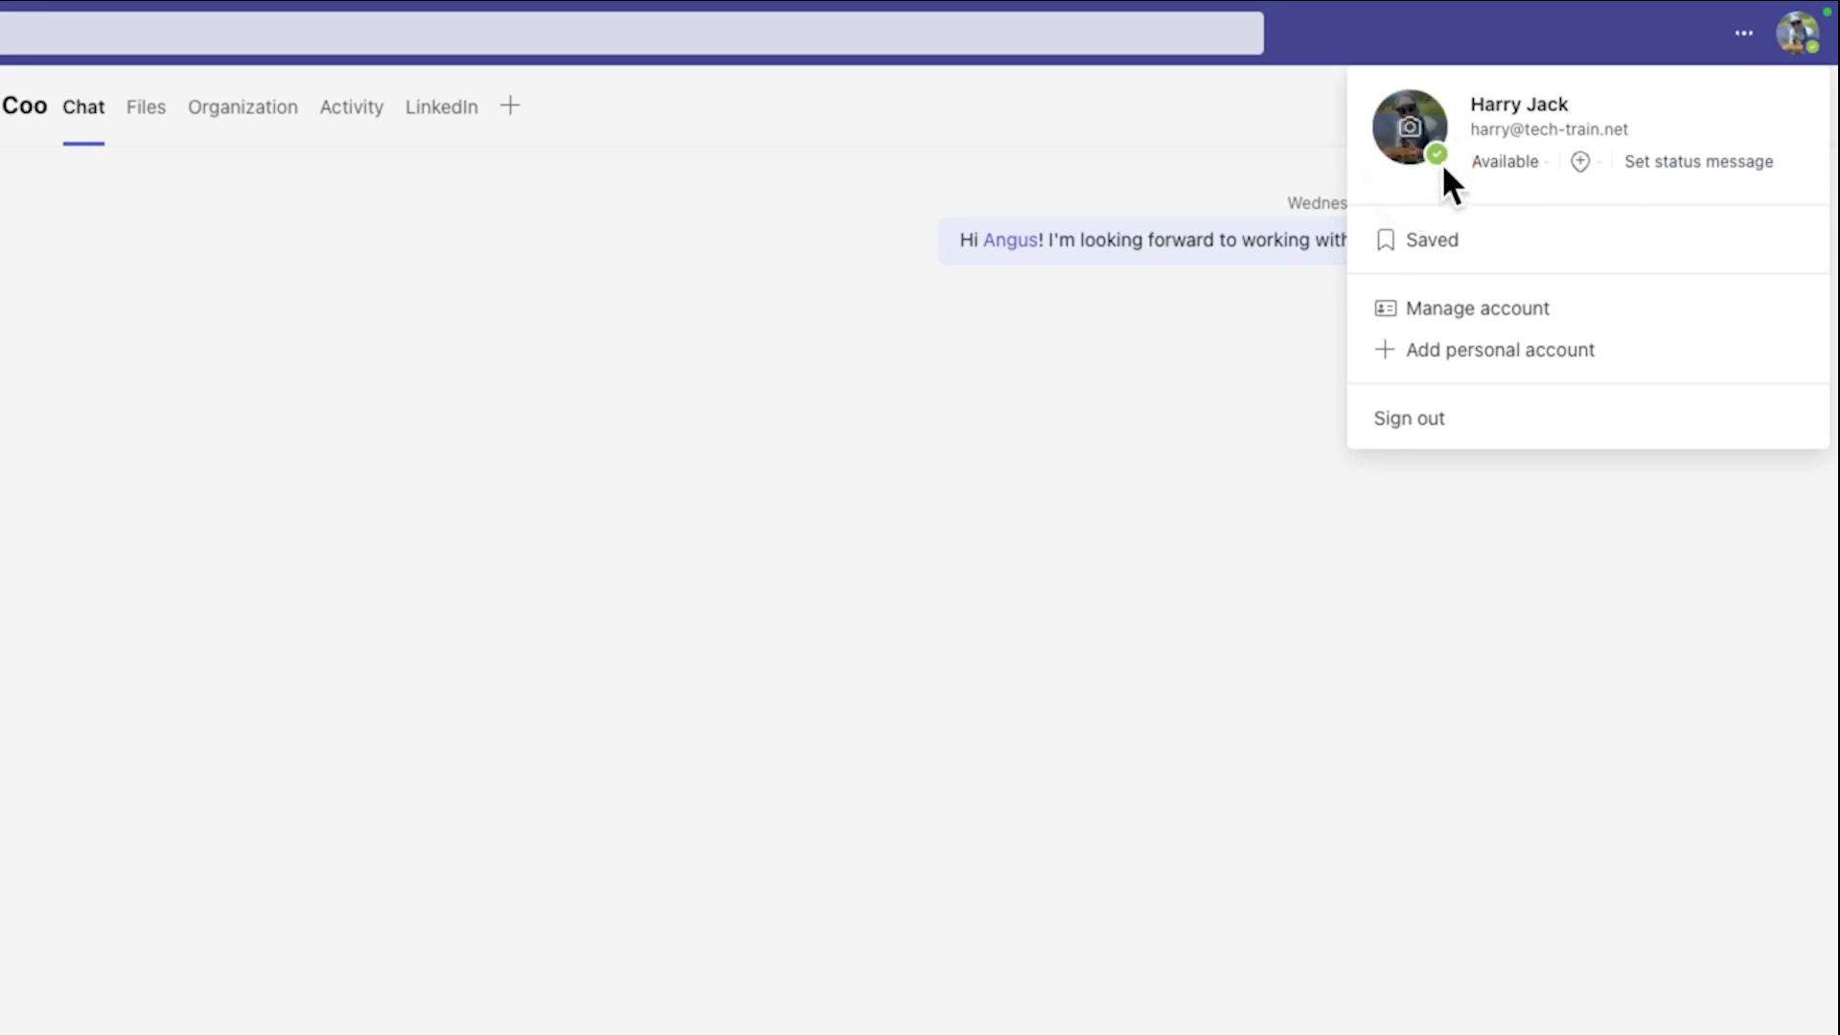
left_click(1429, 193)
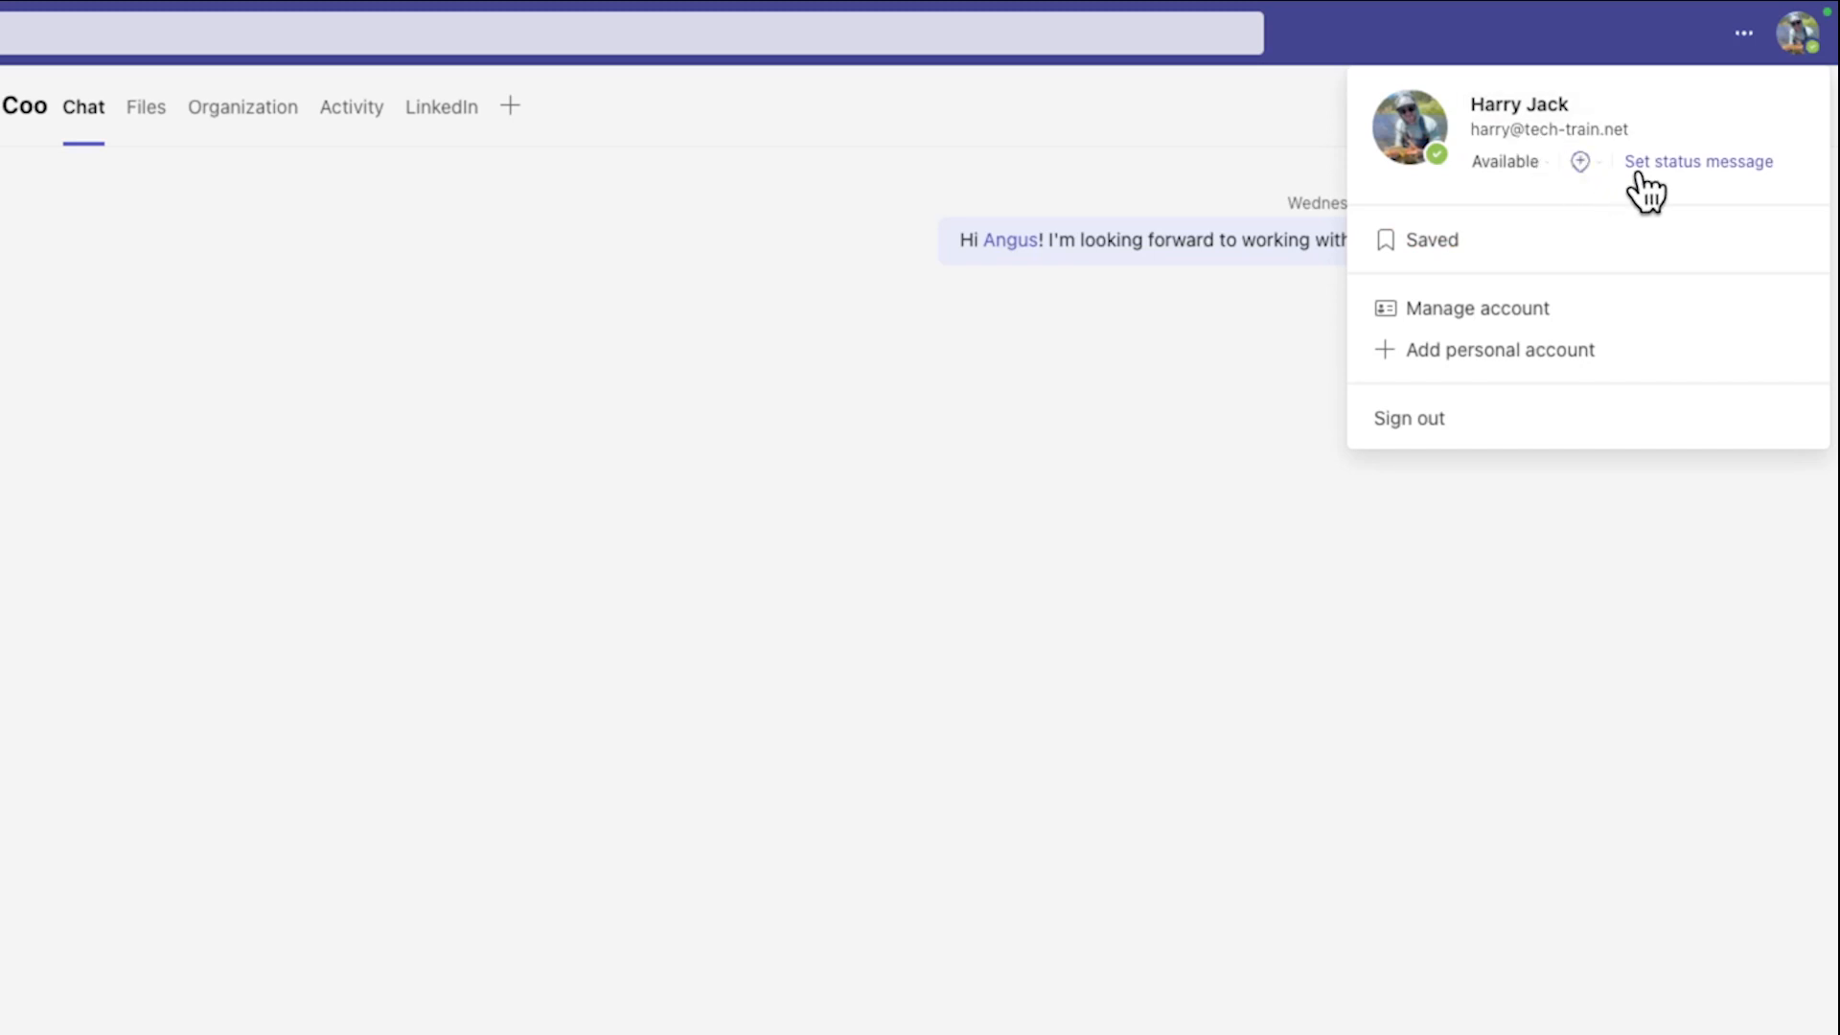
left_click(1533, 168)
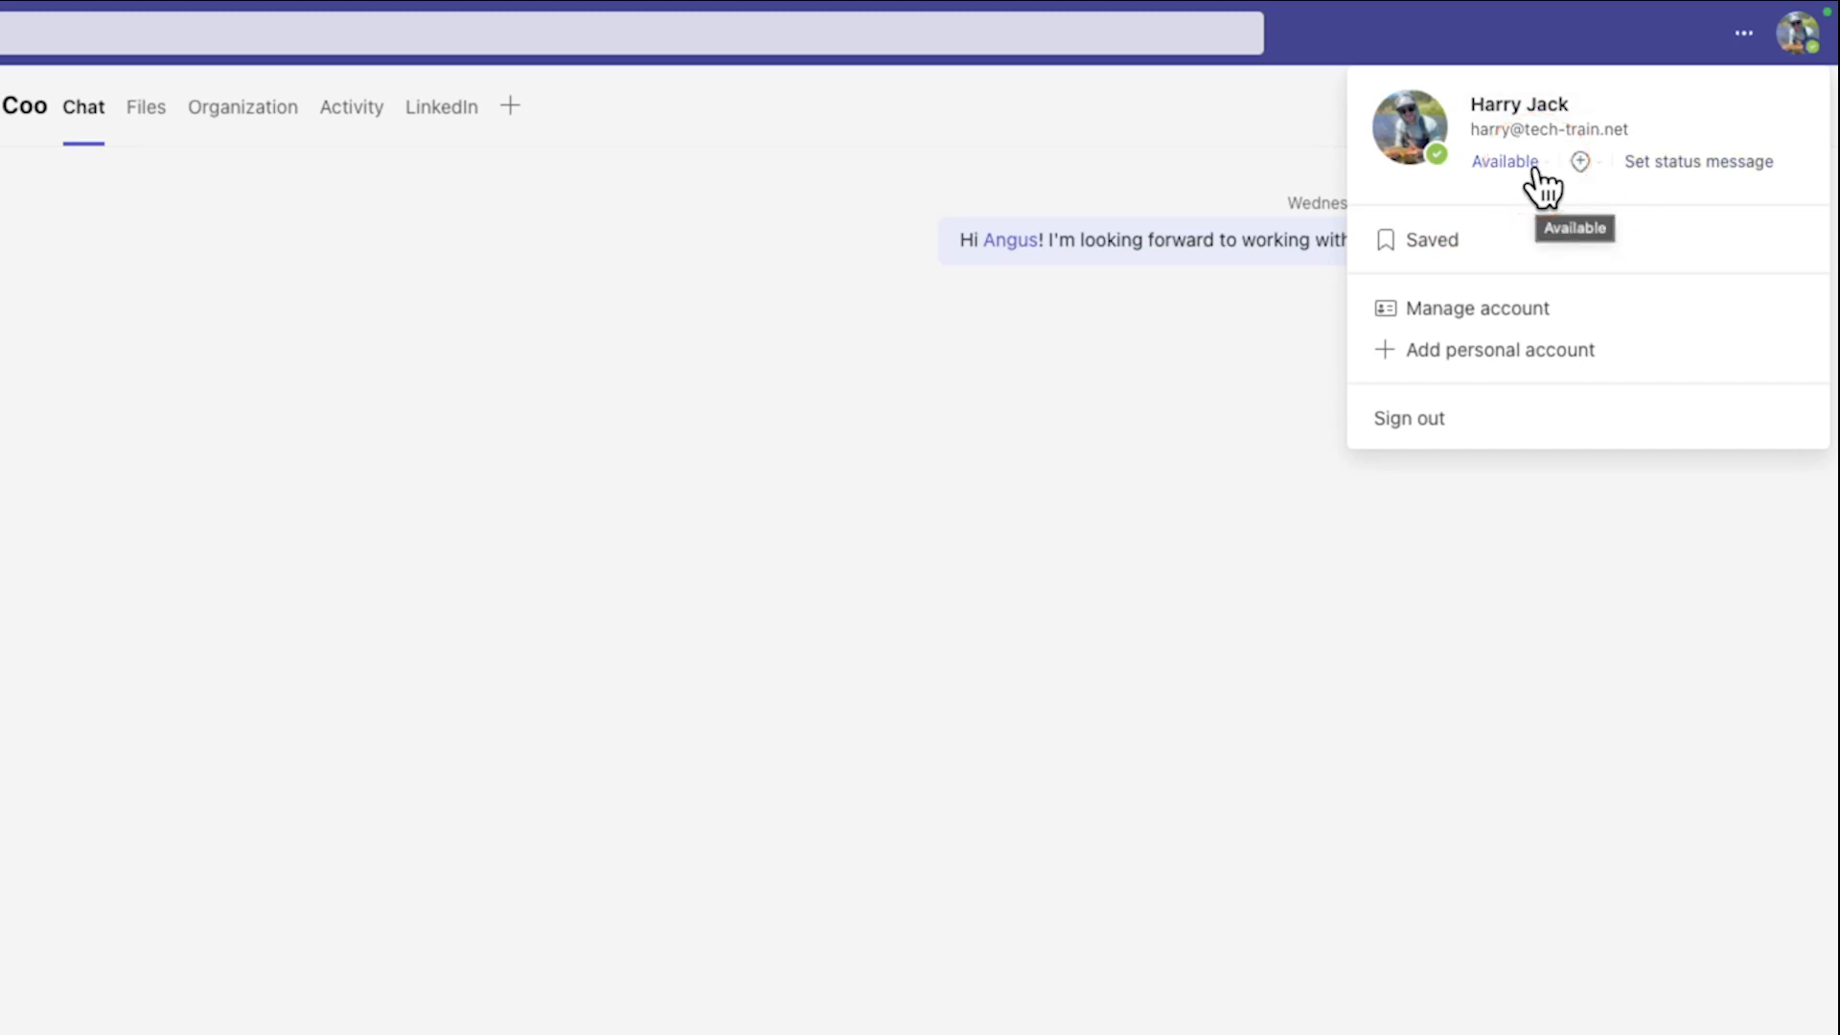
left_click(1539, 170)
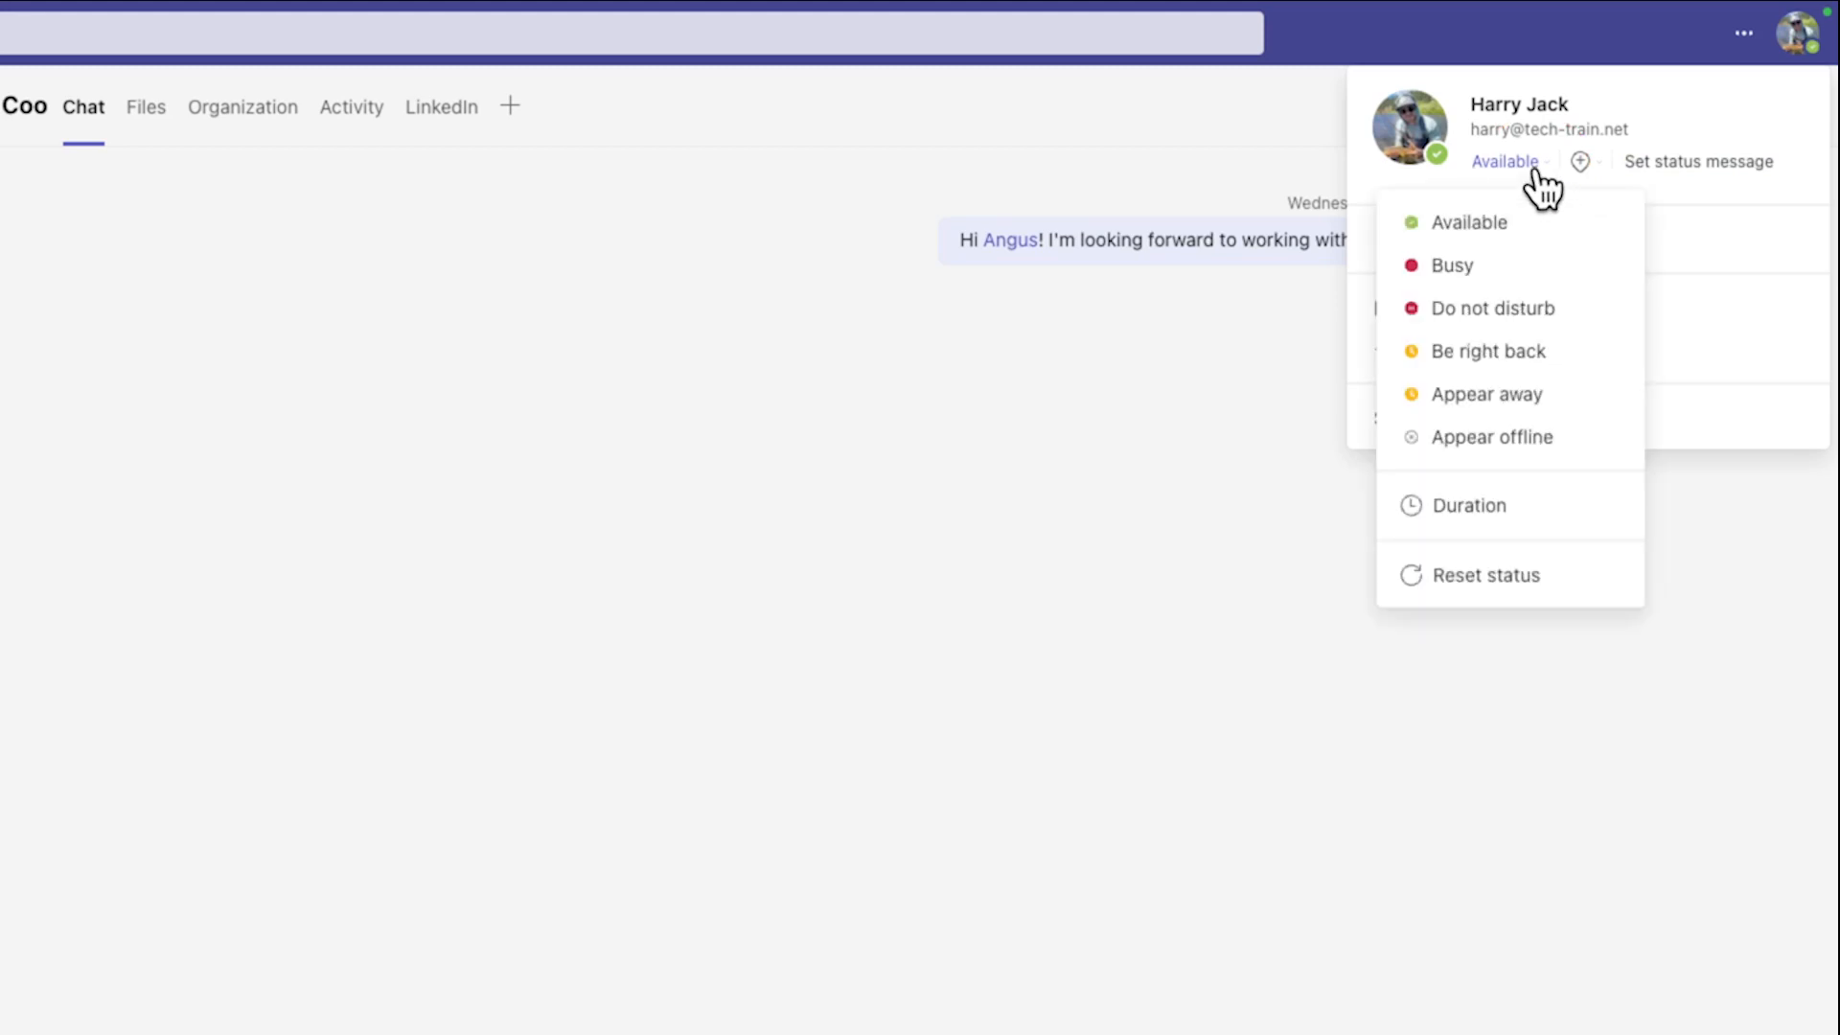
Set the availability status to Do not disturb
right_click(1540, 311)
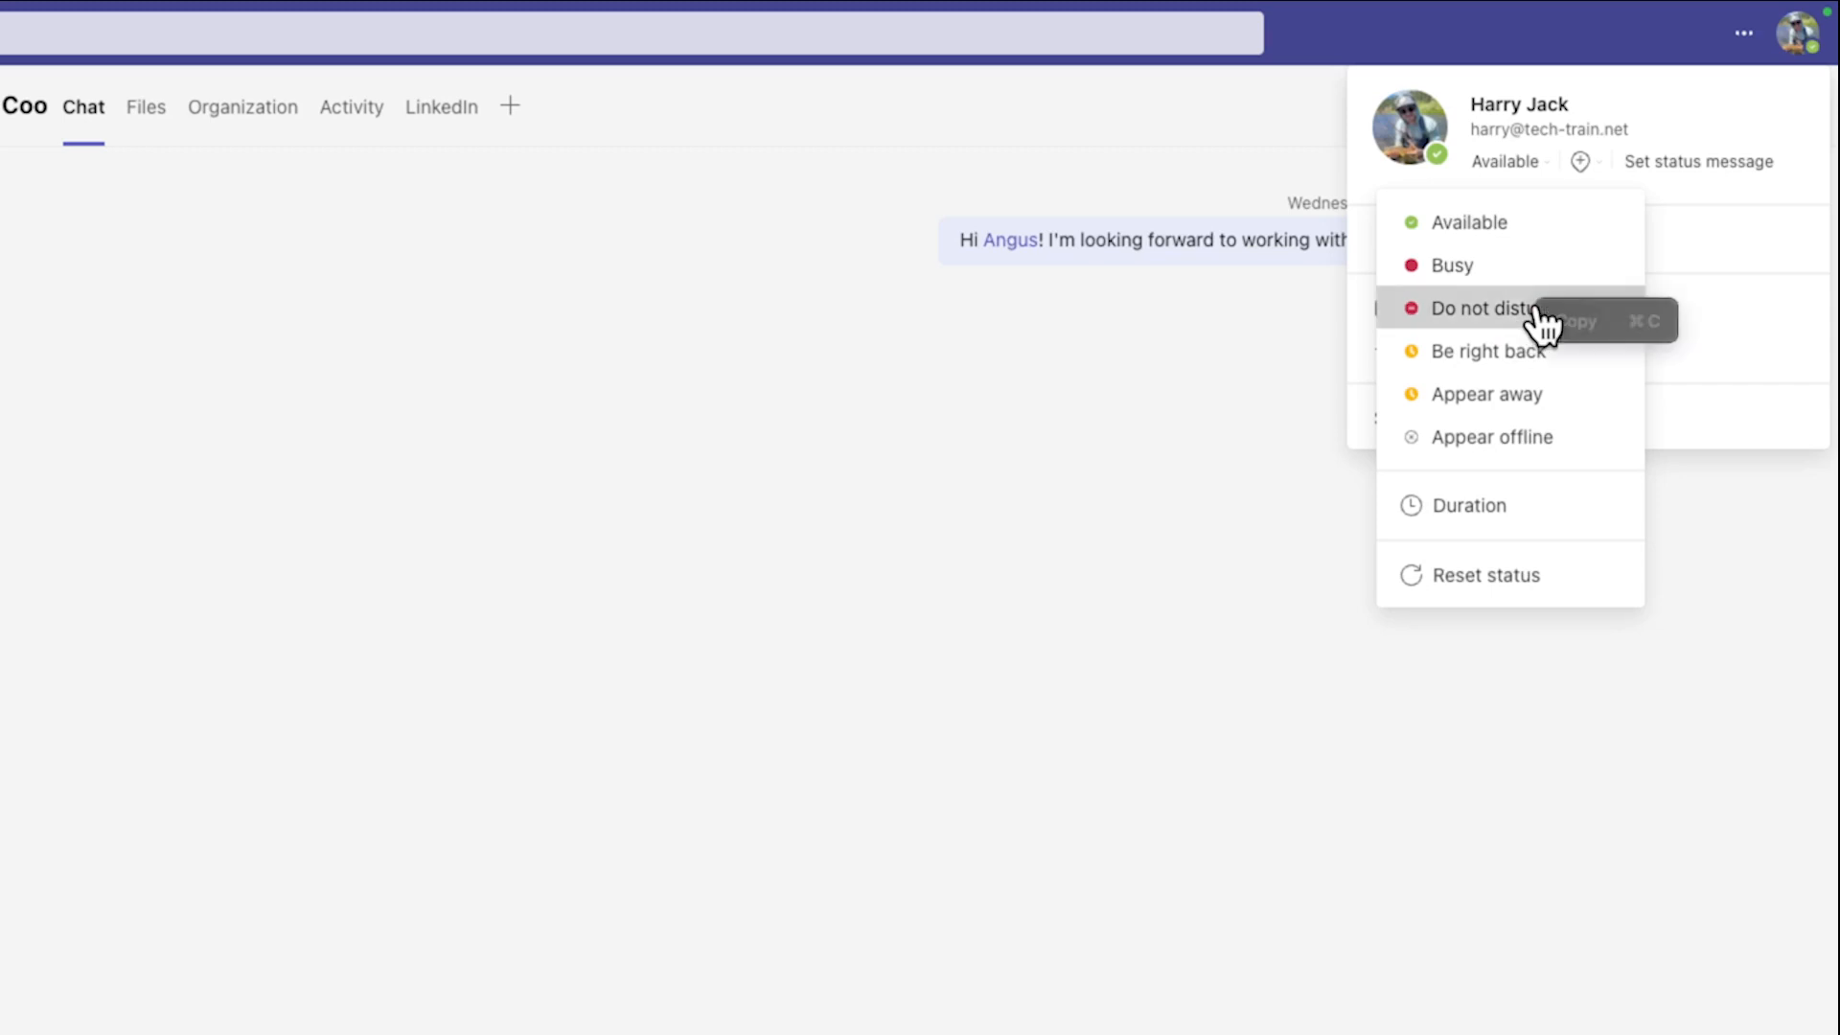
left_click(1469, 309)
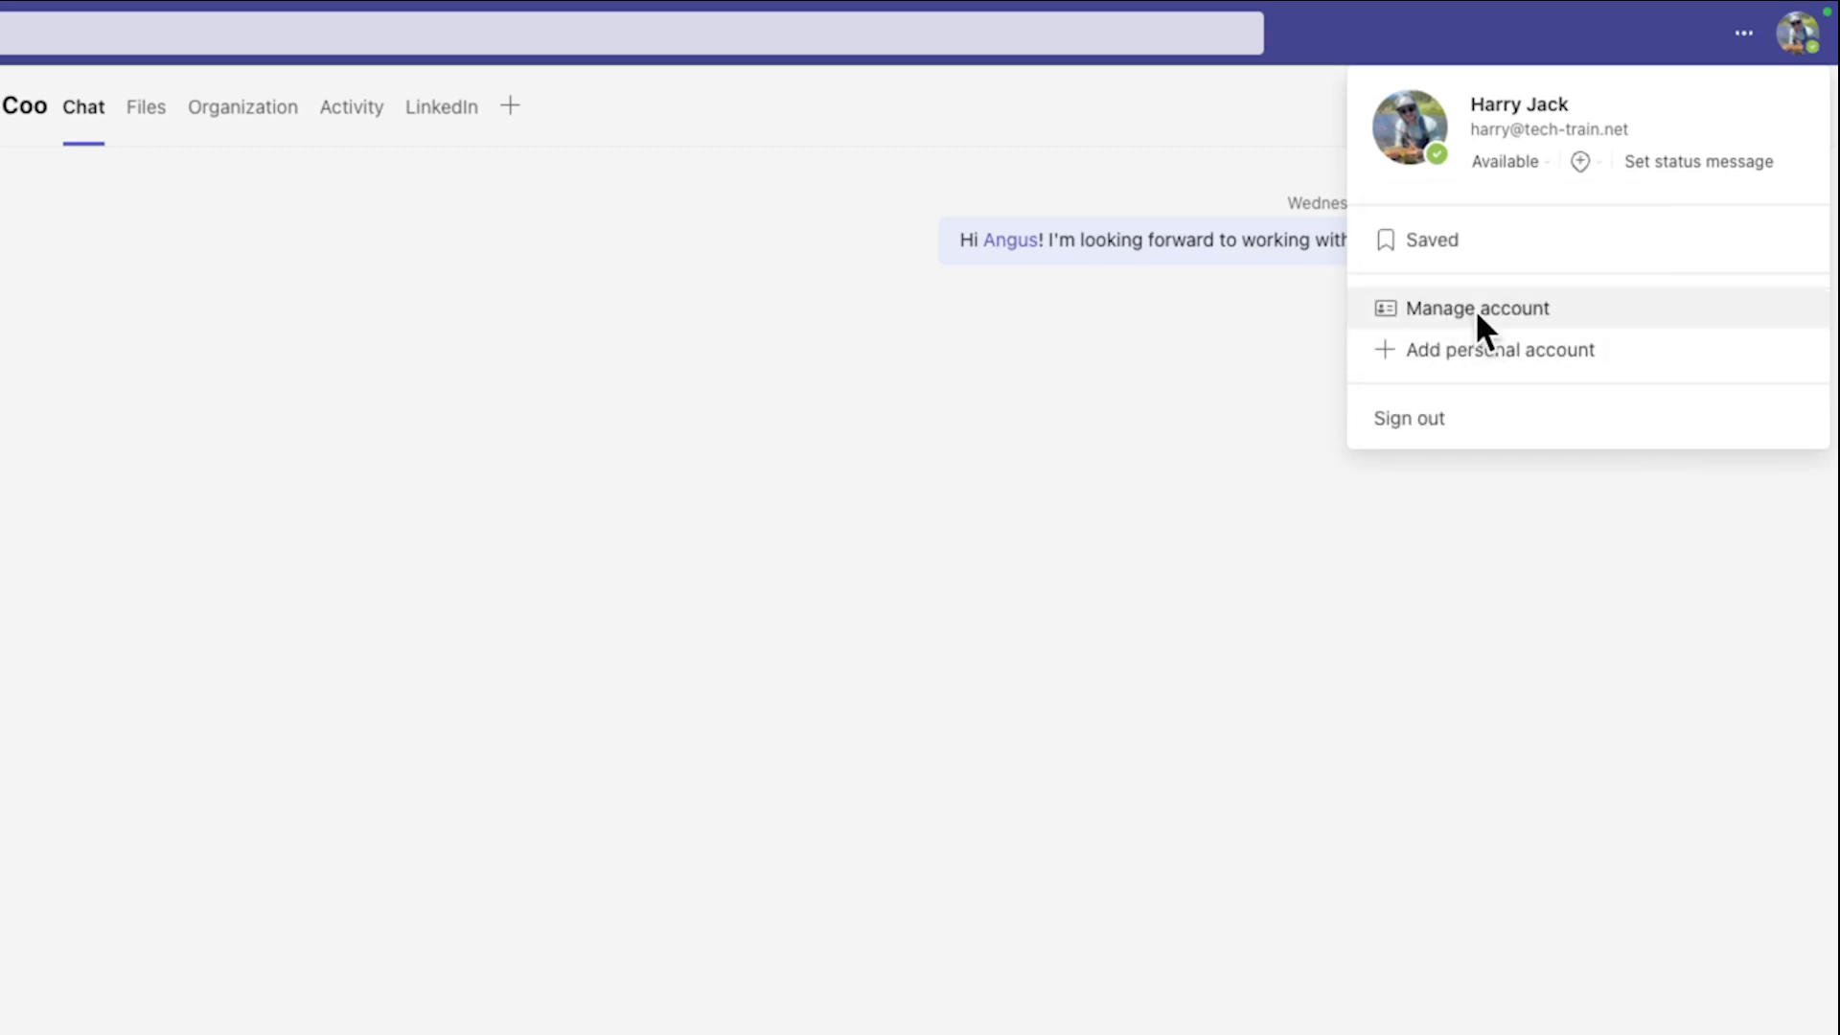
left_click(1451, 173)
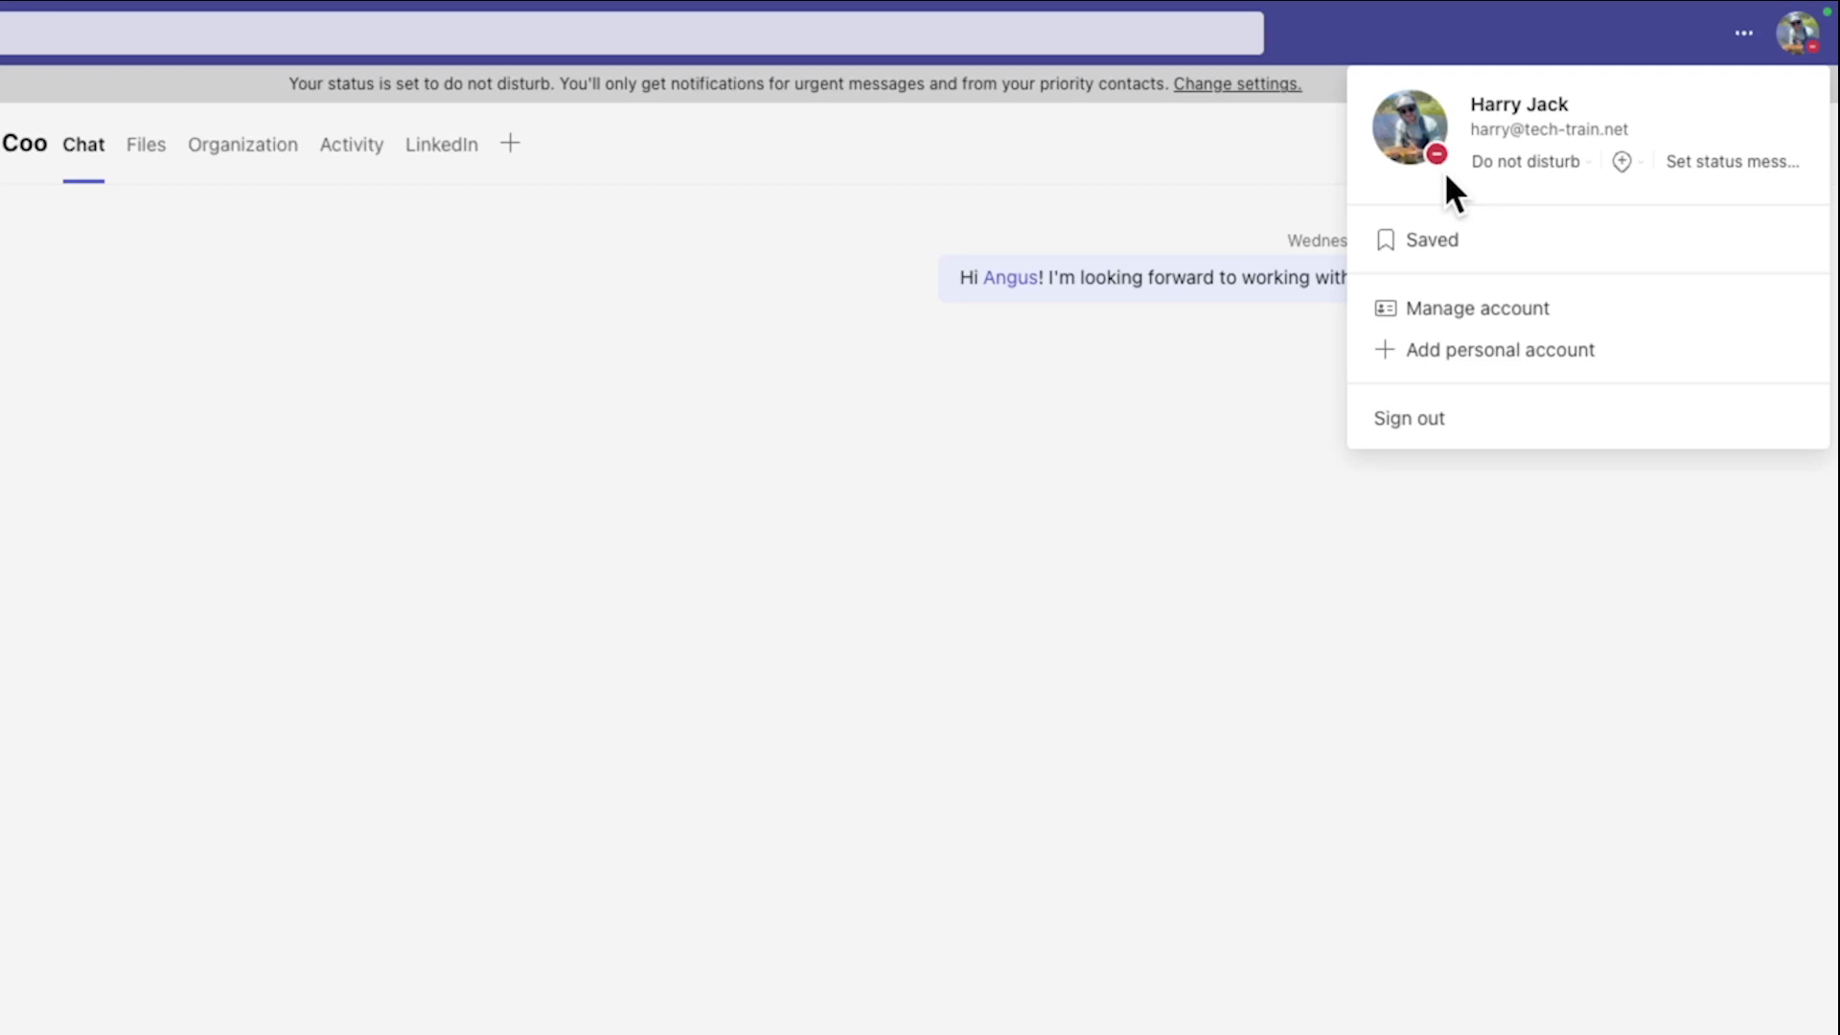
Reopen the availability status options, review the choices including Duration, and reset the status
left_click(1442, 169)
right_click(1572, 169)
left_click(1566, 178)
left_click(1564, 174)
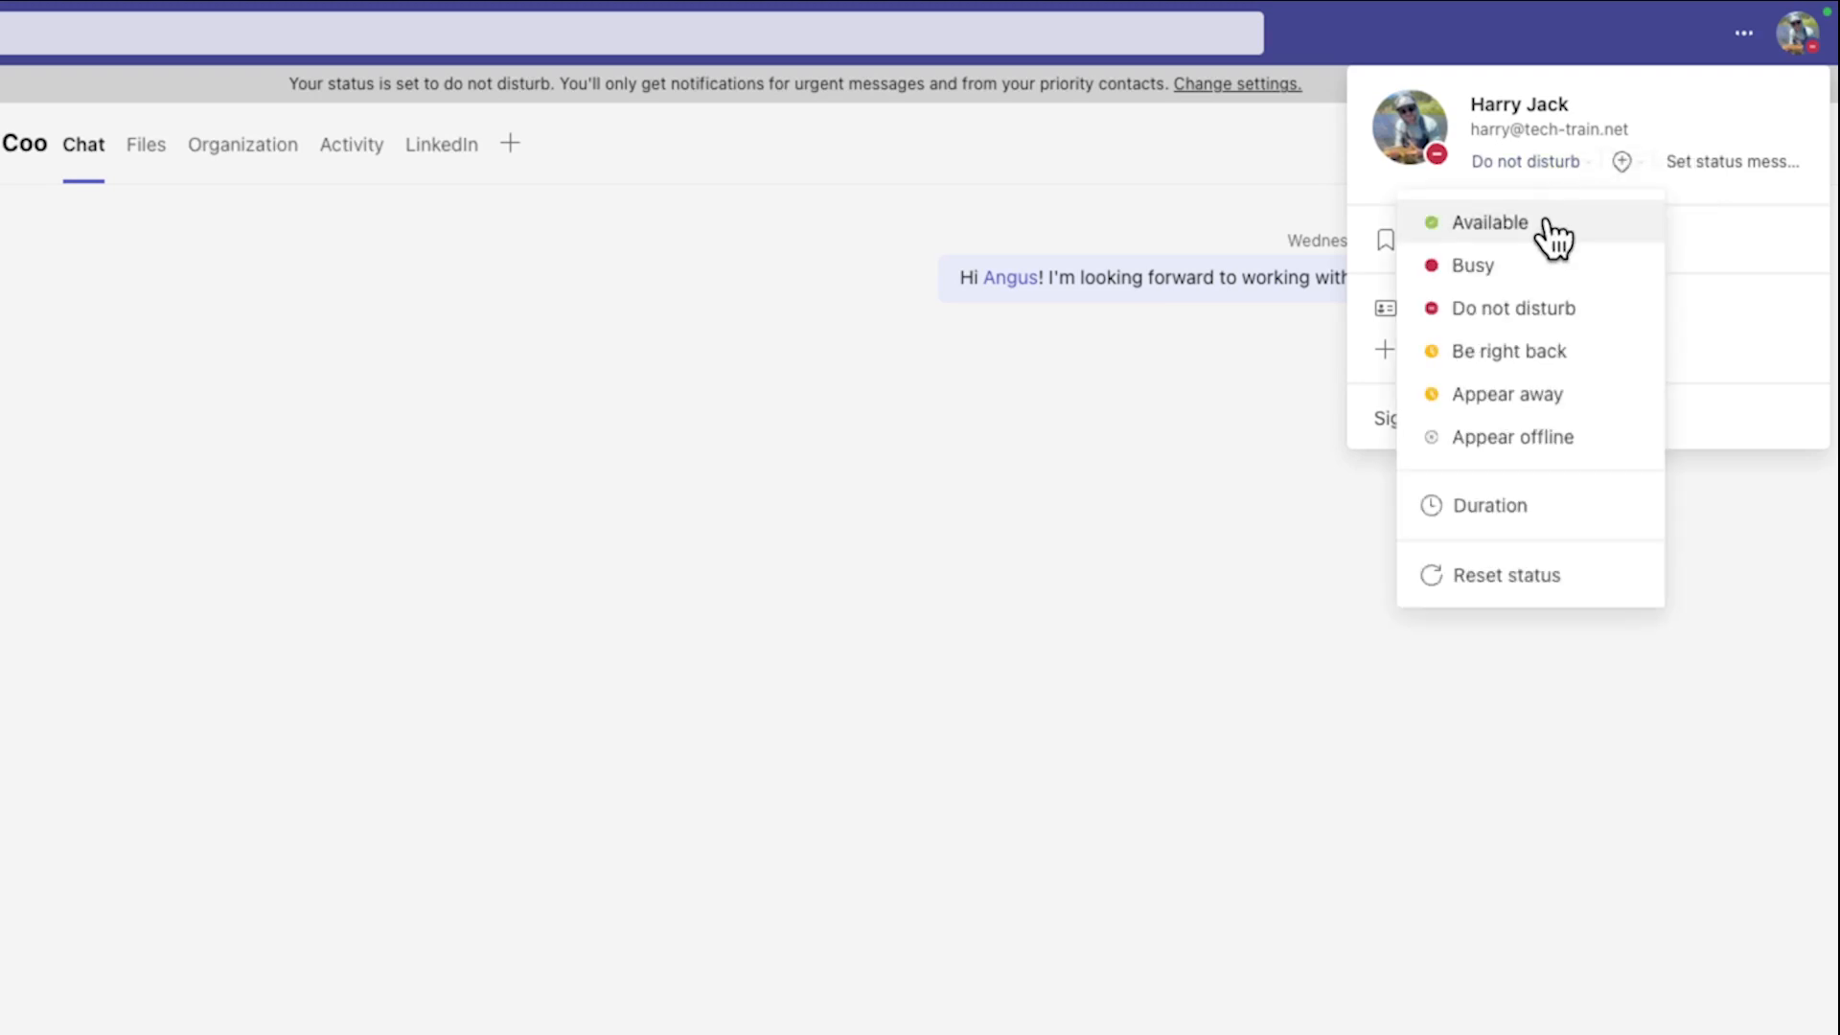
left_click(1550, 356)
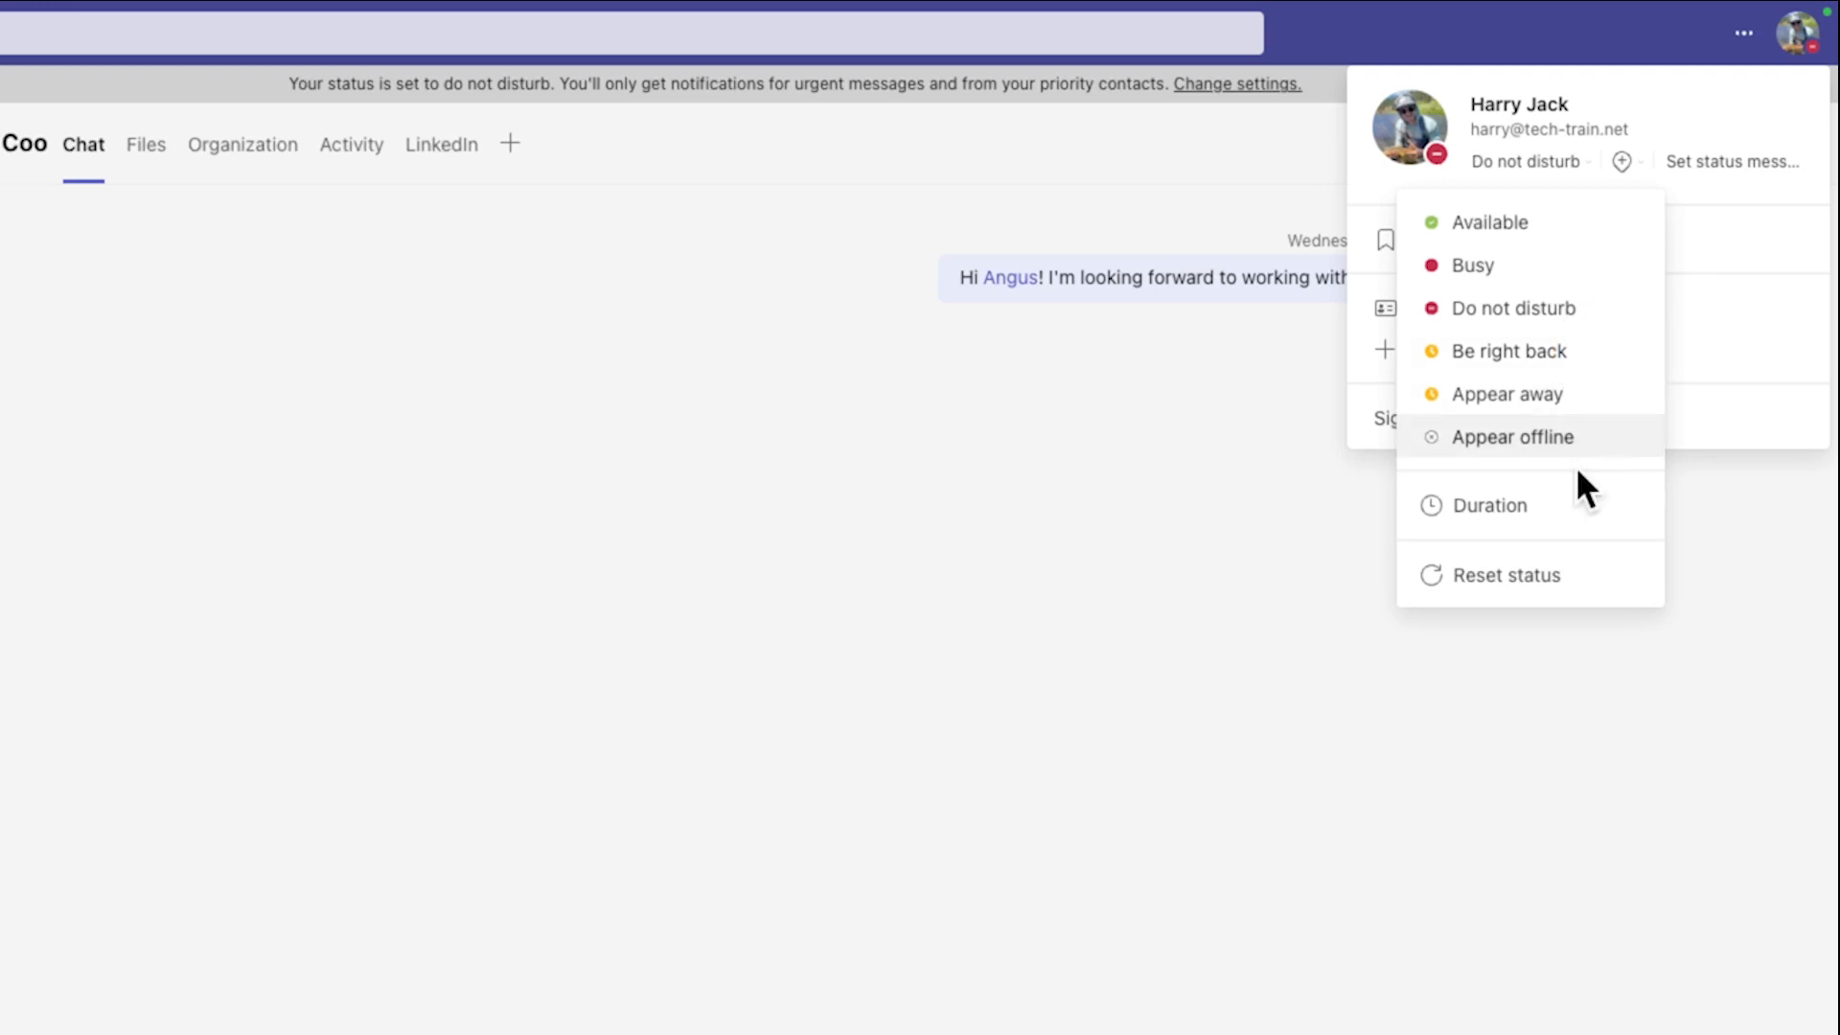
left_click(1570, 263)
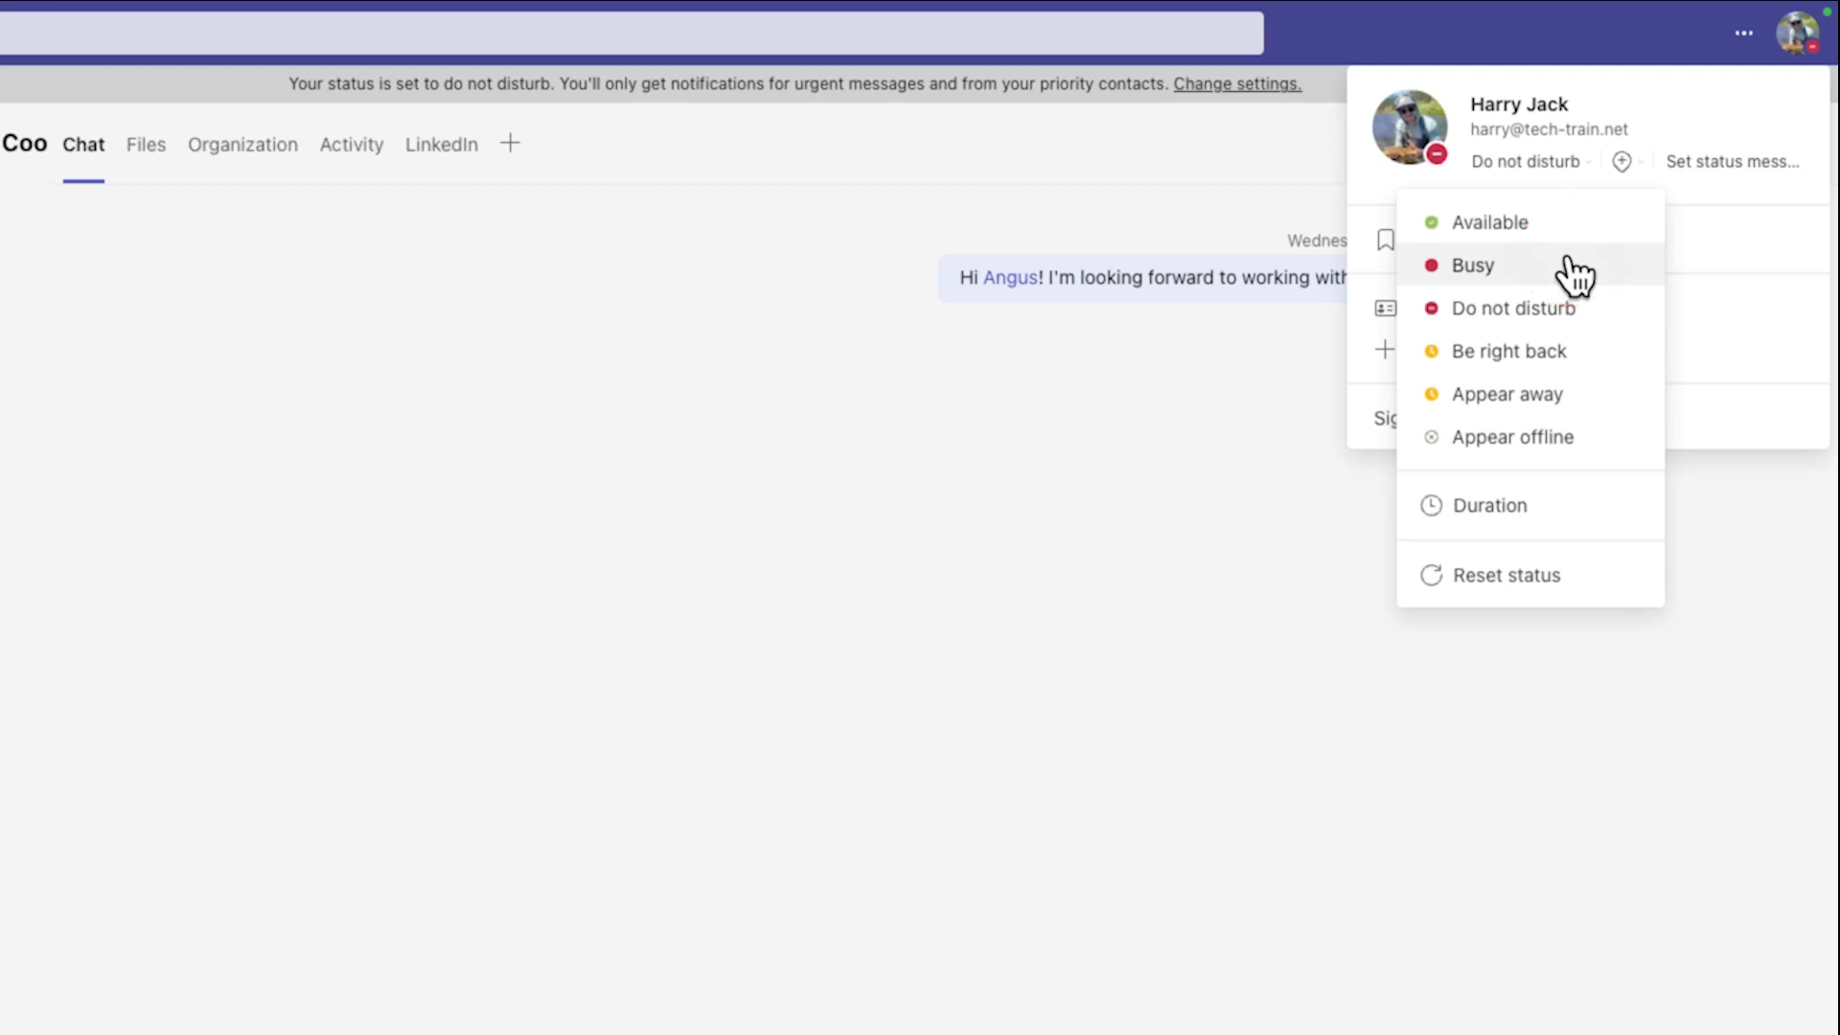
left_click(1552, 248)
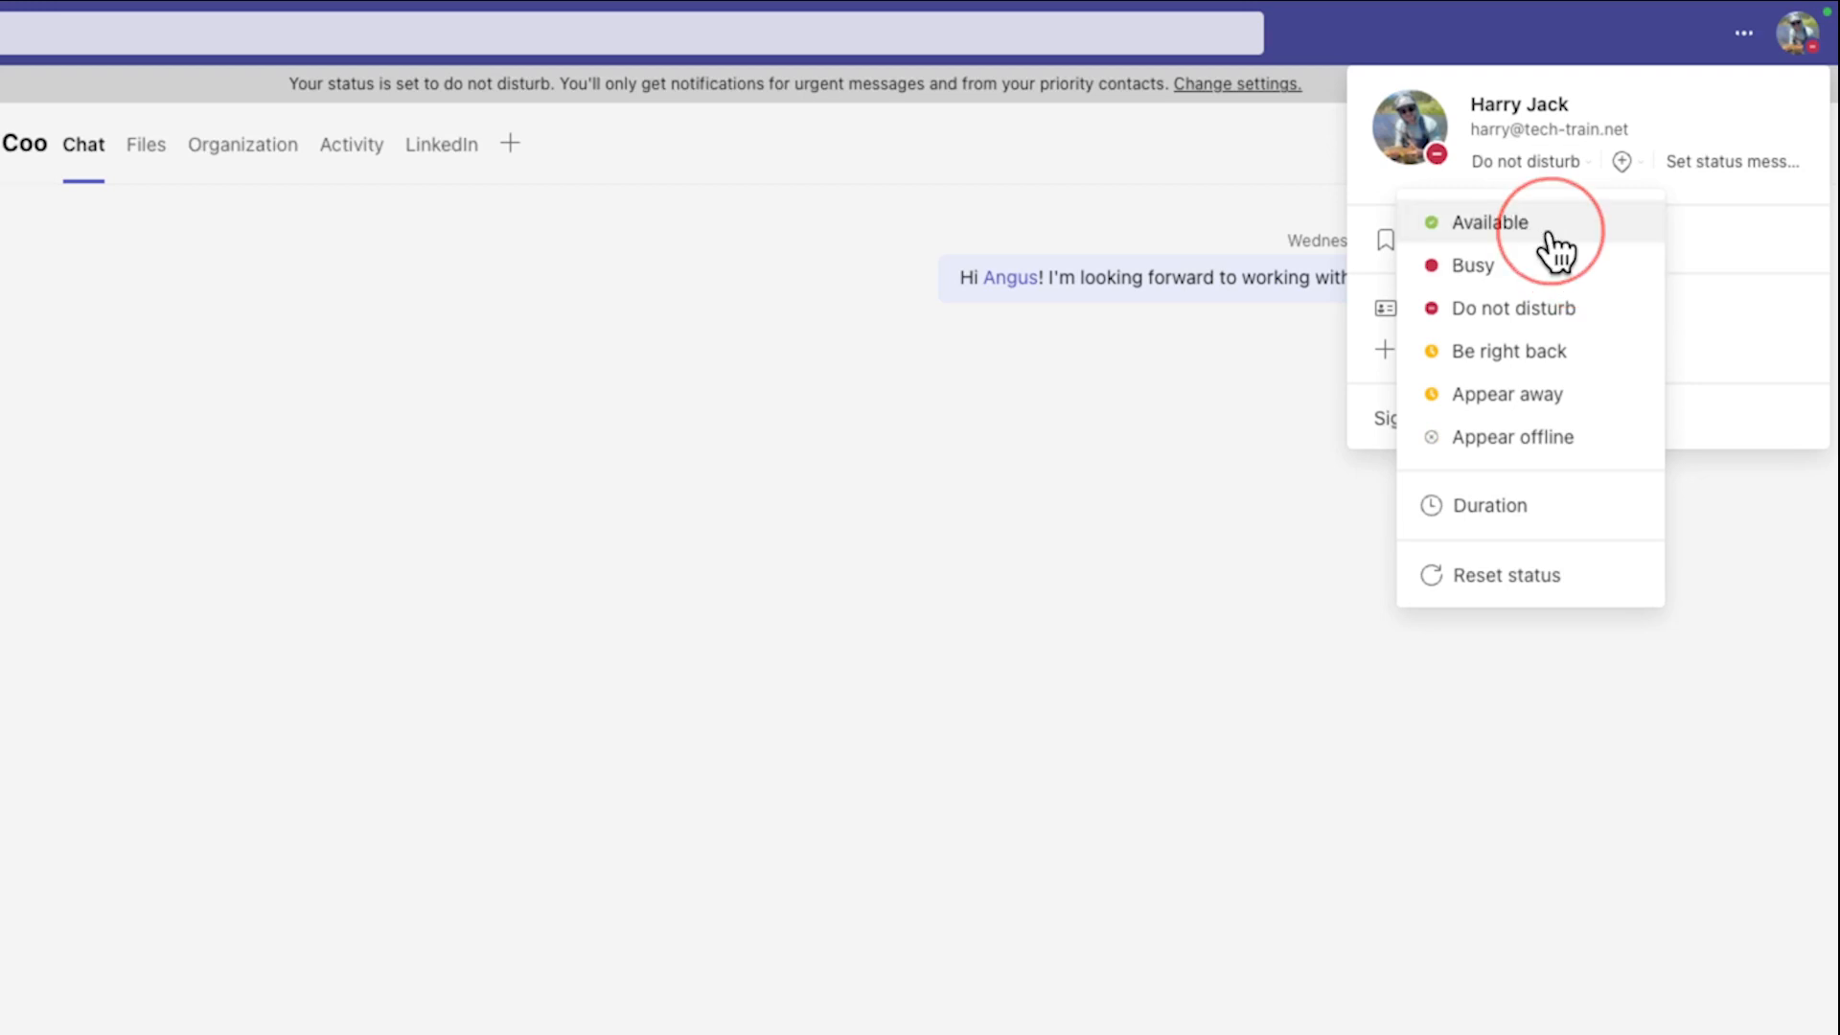
left_click(1533, 308)
left_click(1573, 284)
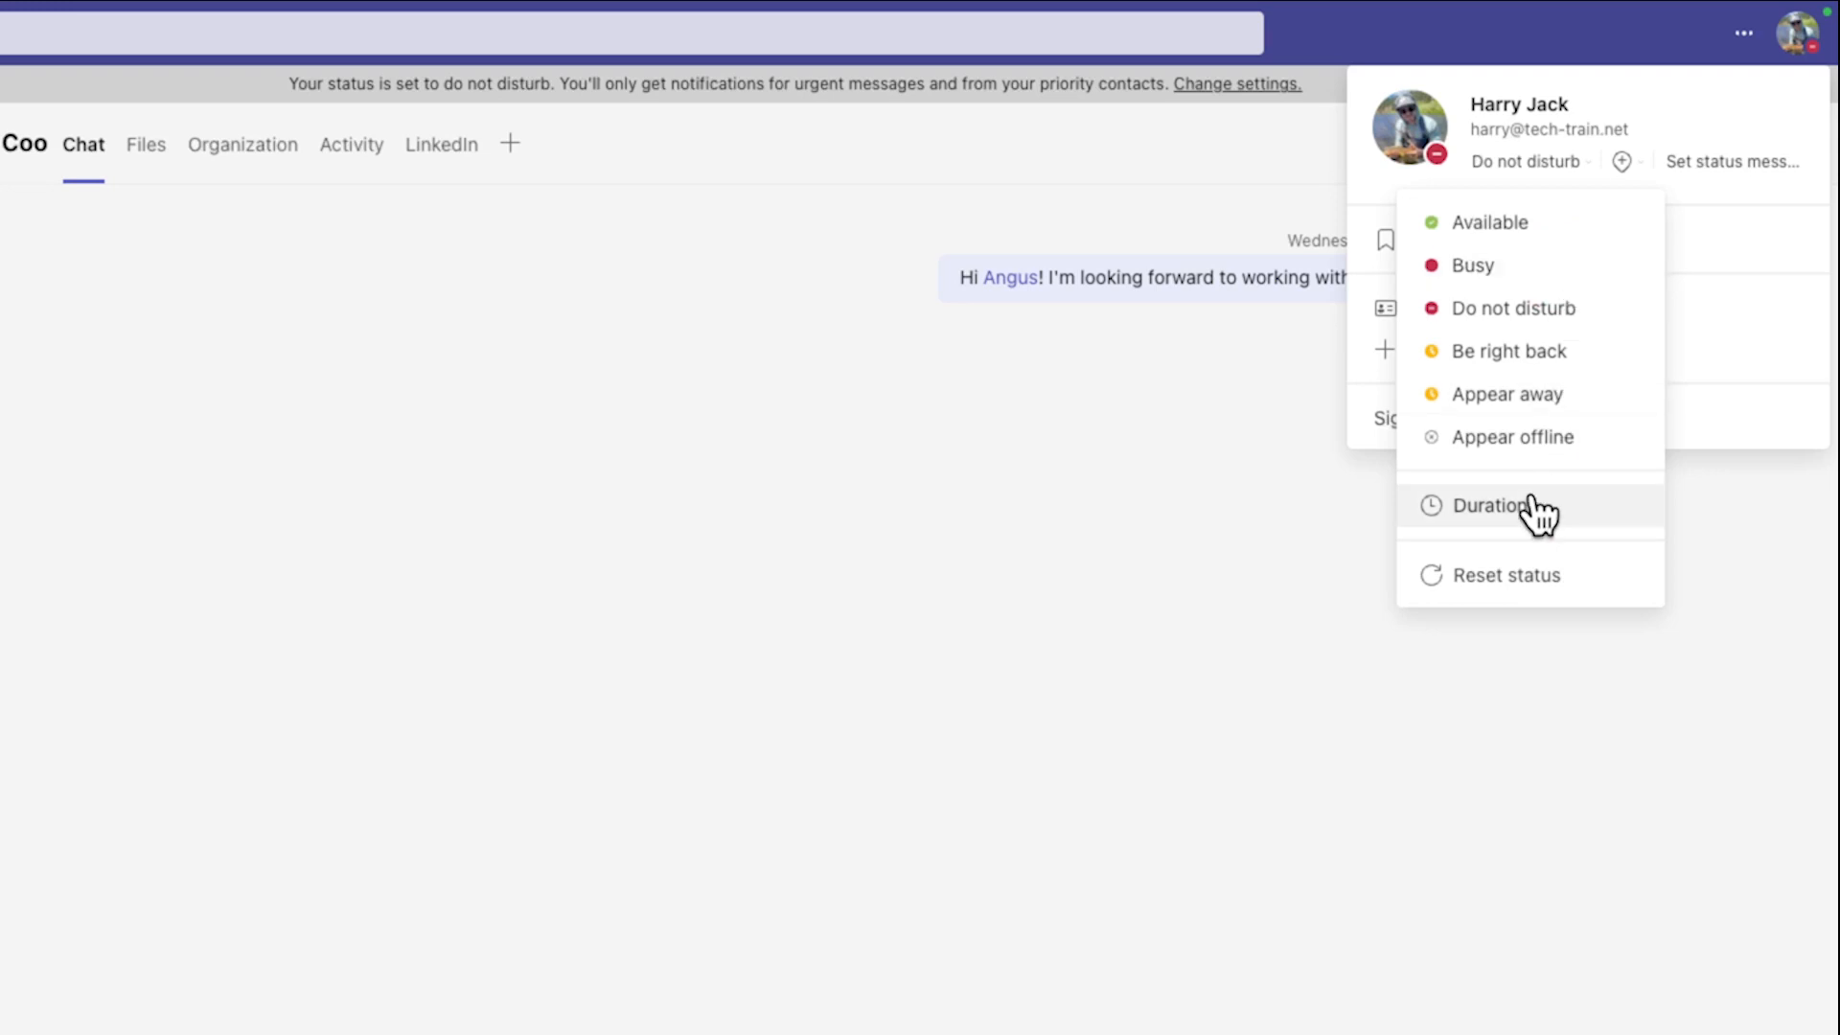
left_click(1517, 589)
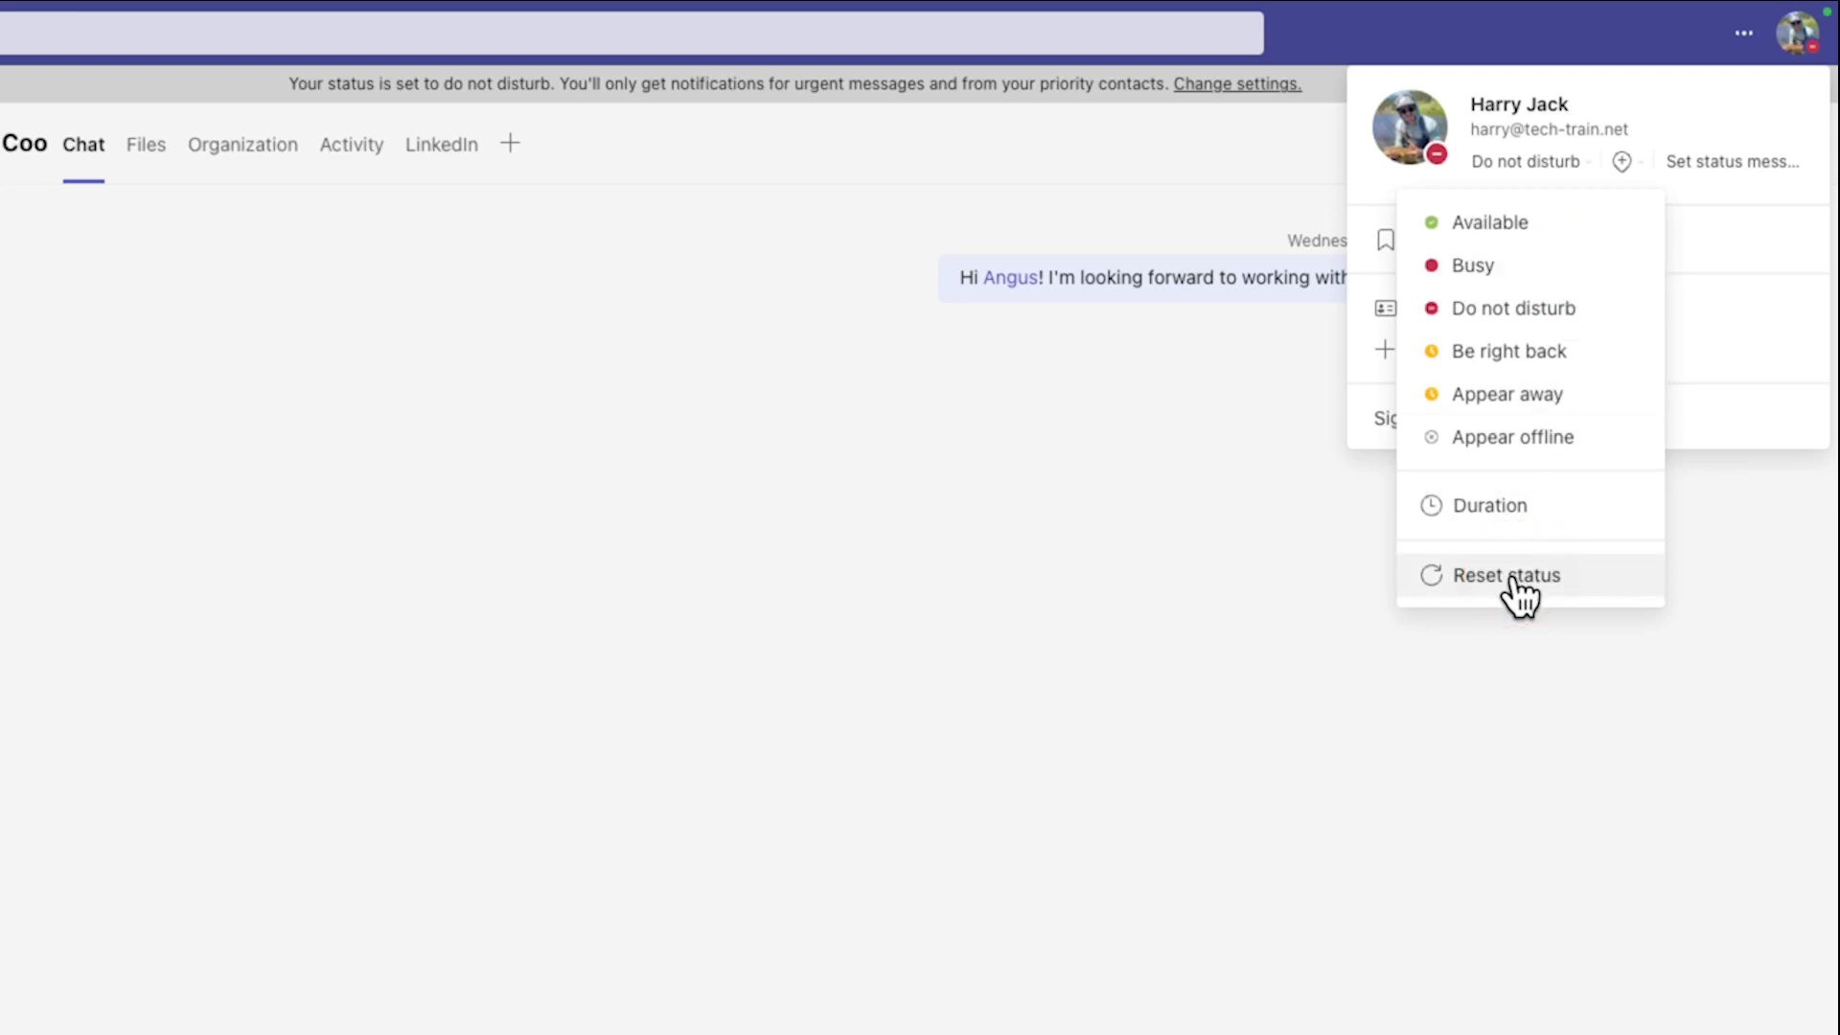
left_click(1514, 580)
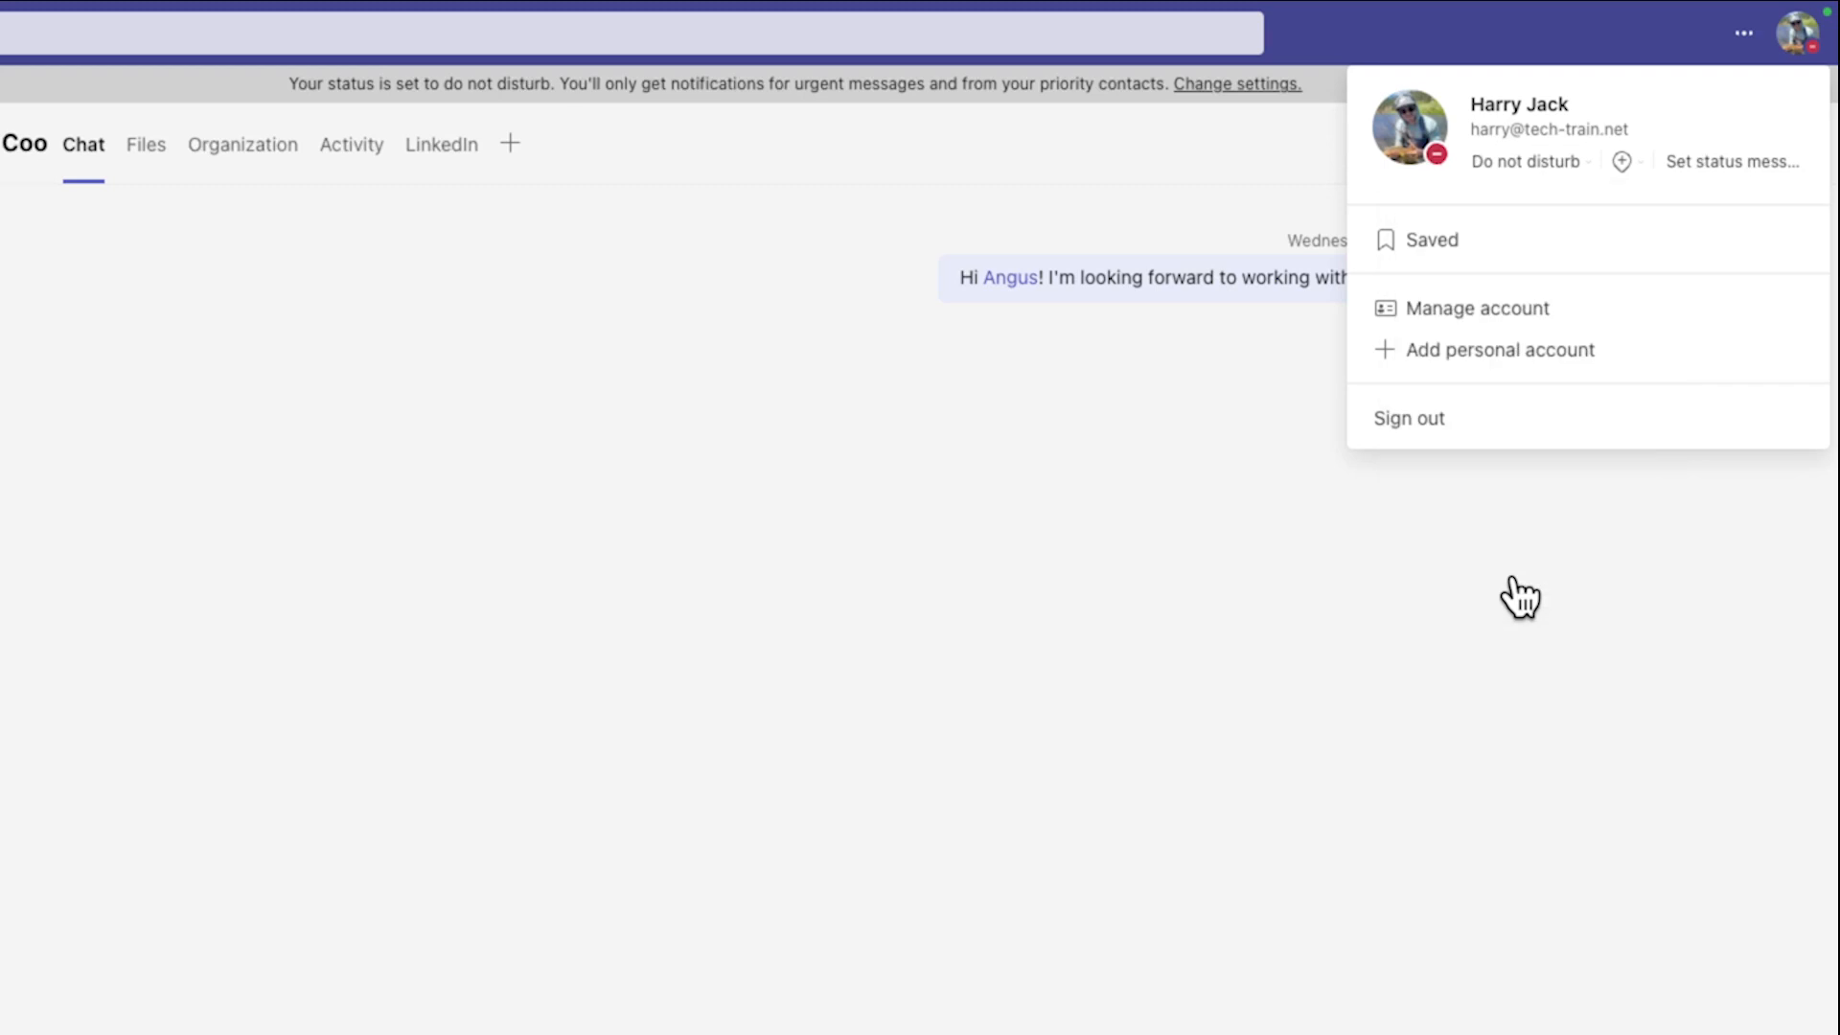
left_click(1451, 178)
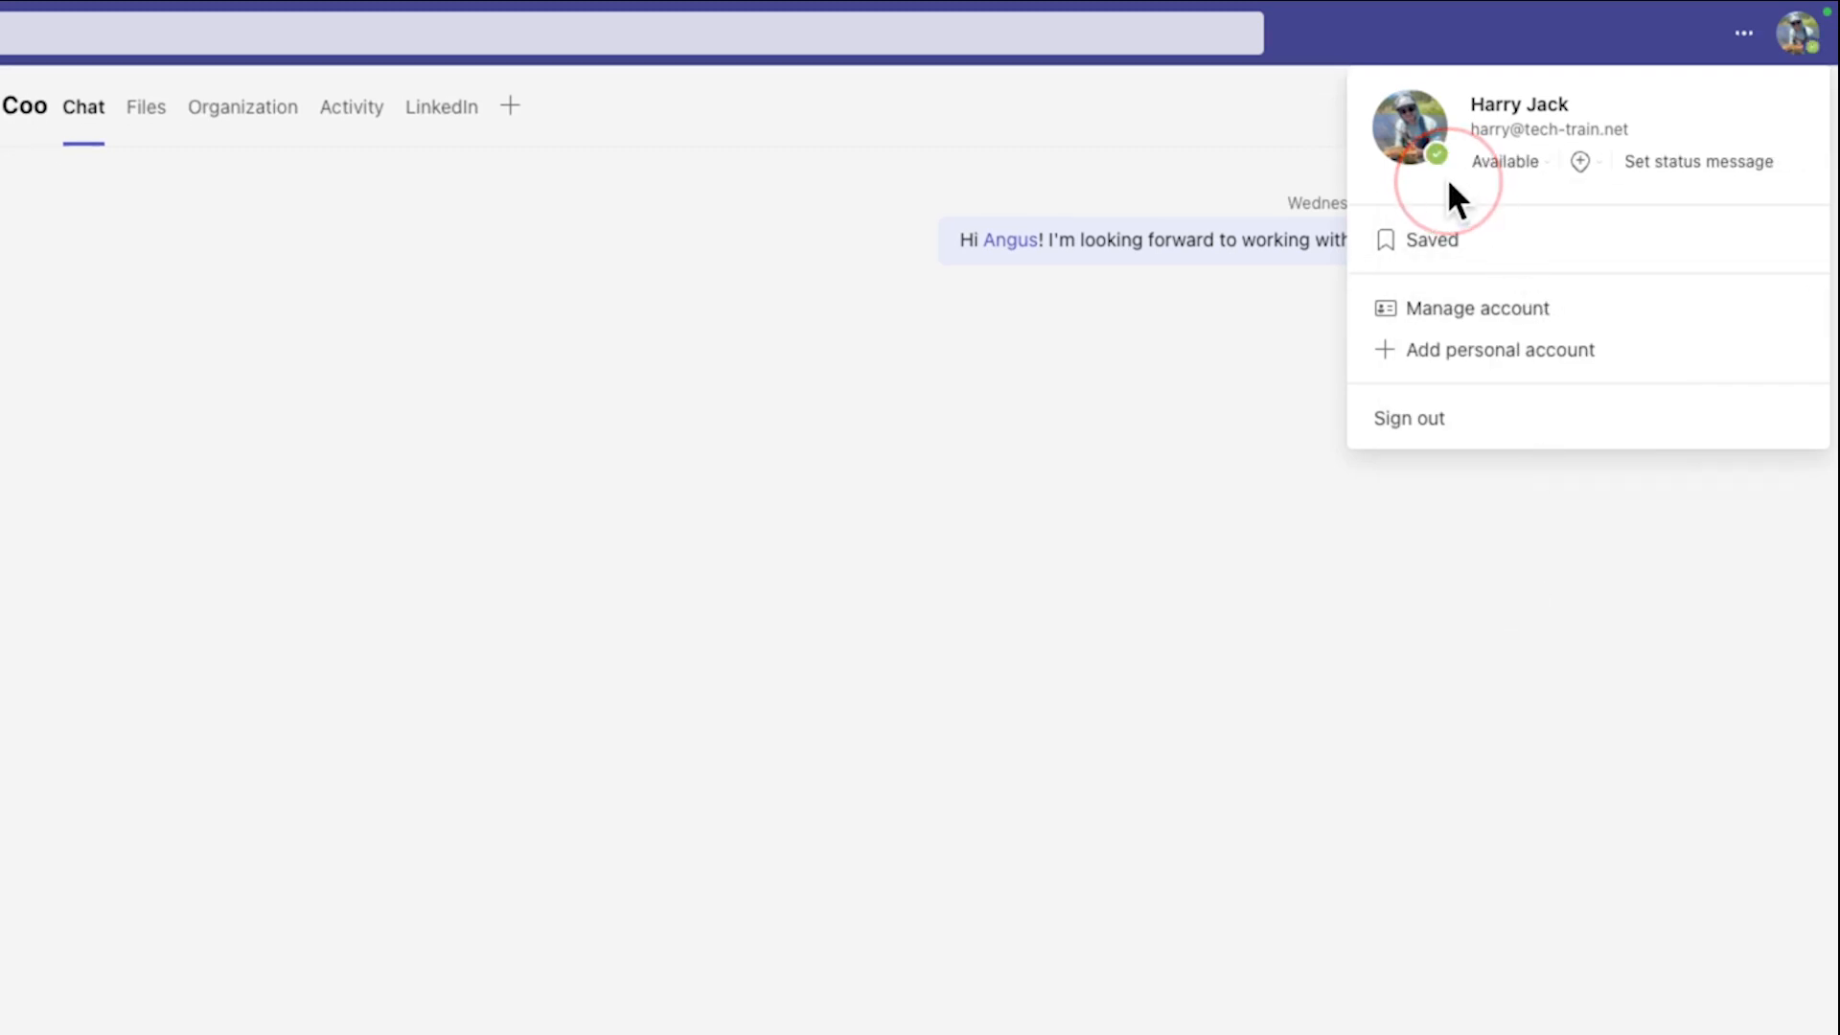
Start a status message reading "I'll be away today, please contact" followed by a mention of the colleague
left_click(1685, 164)
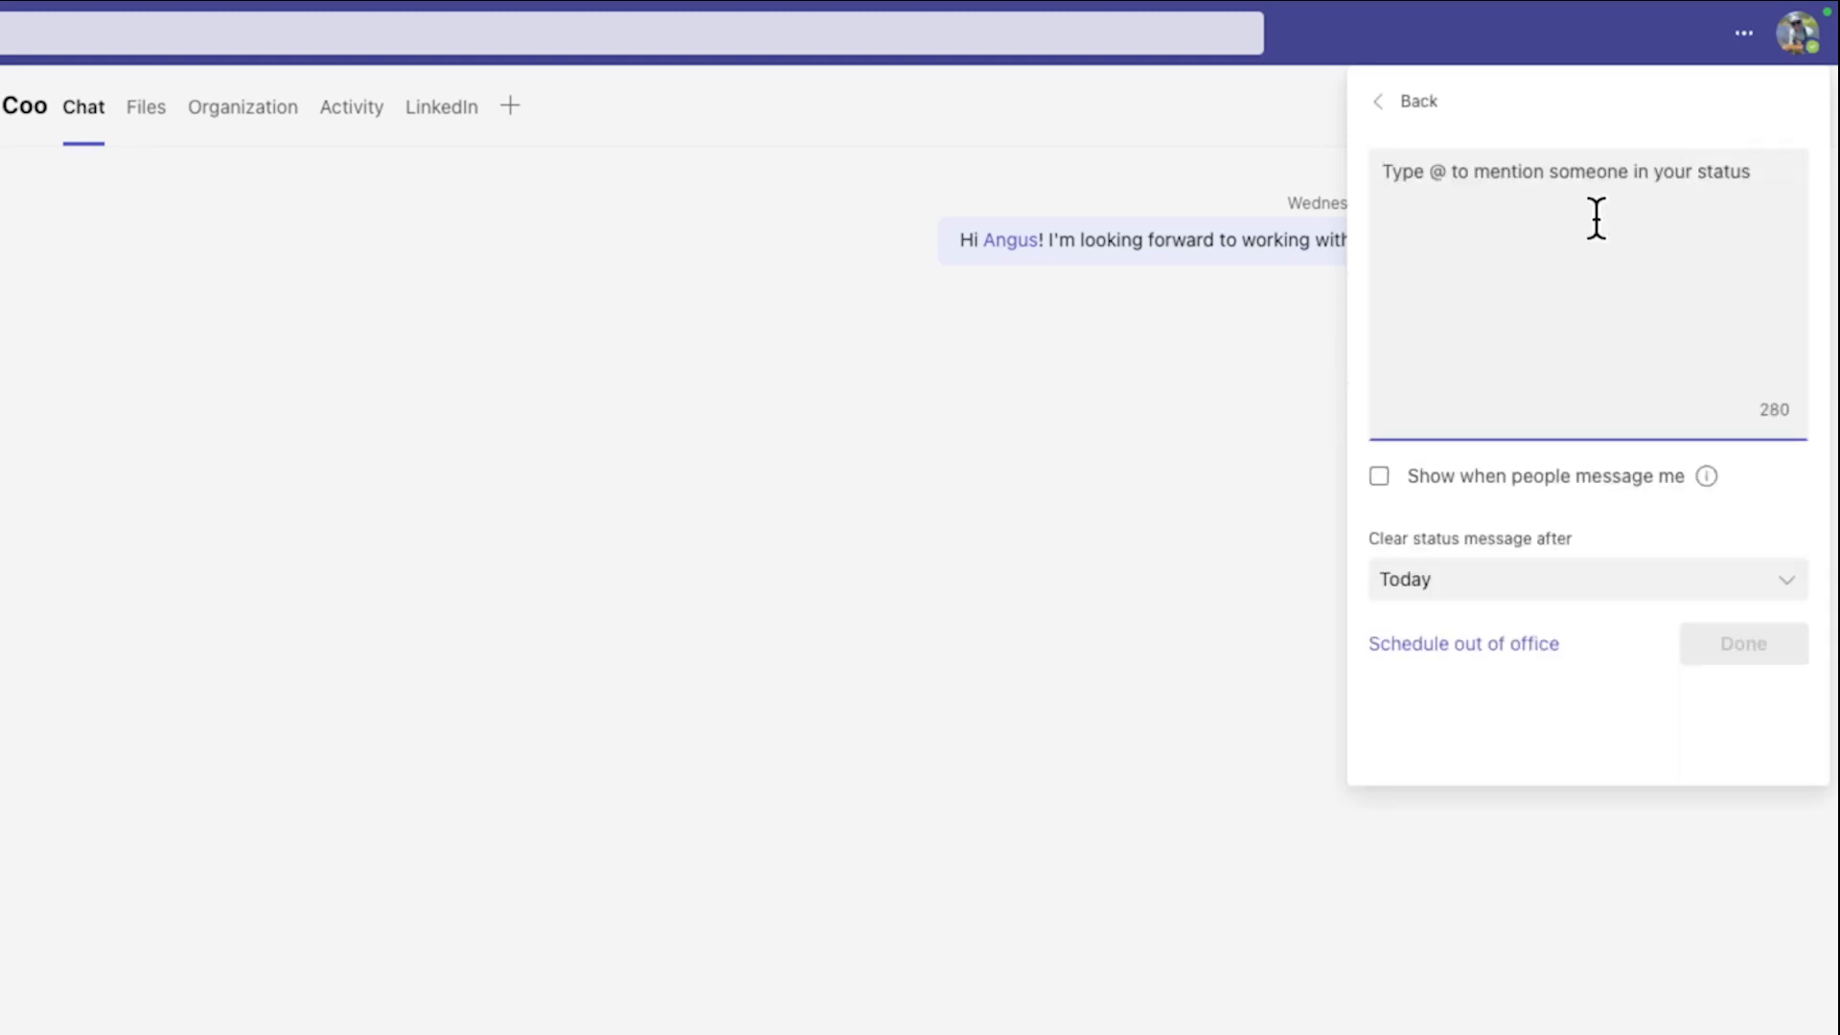
type("I")
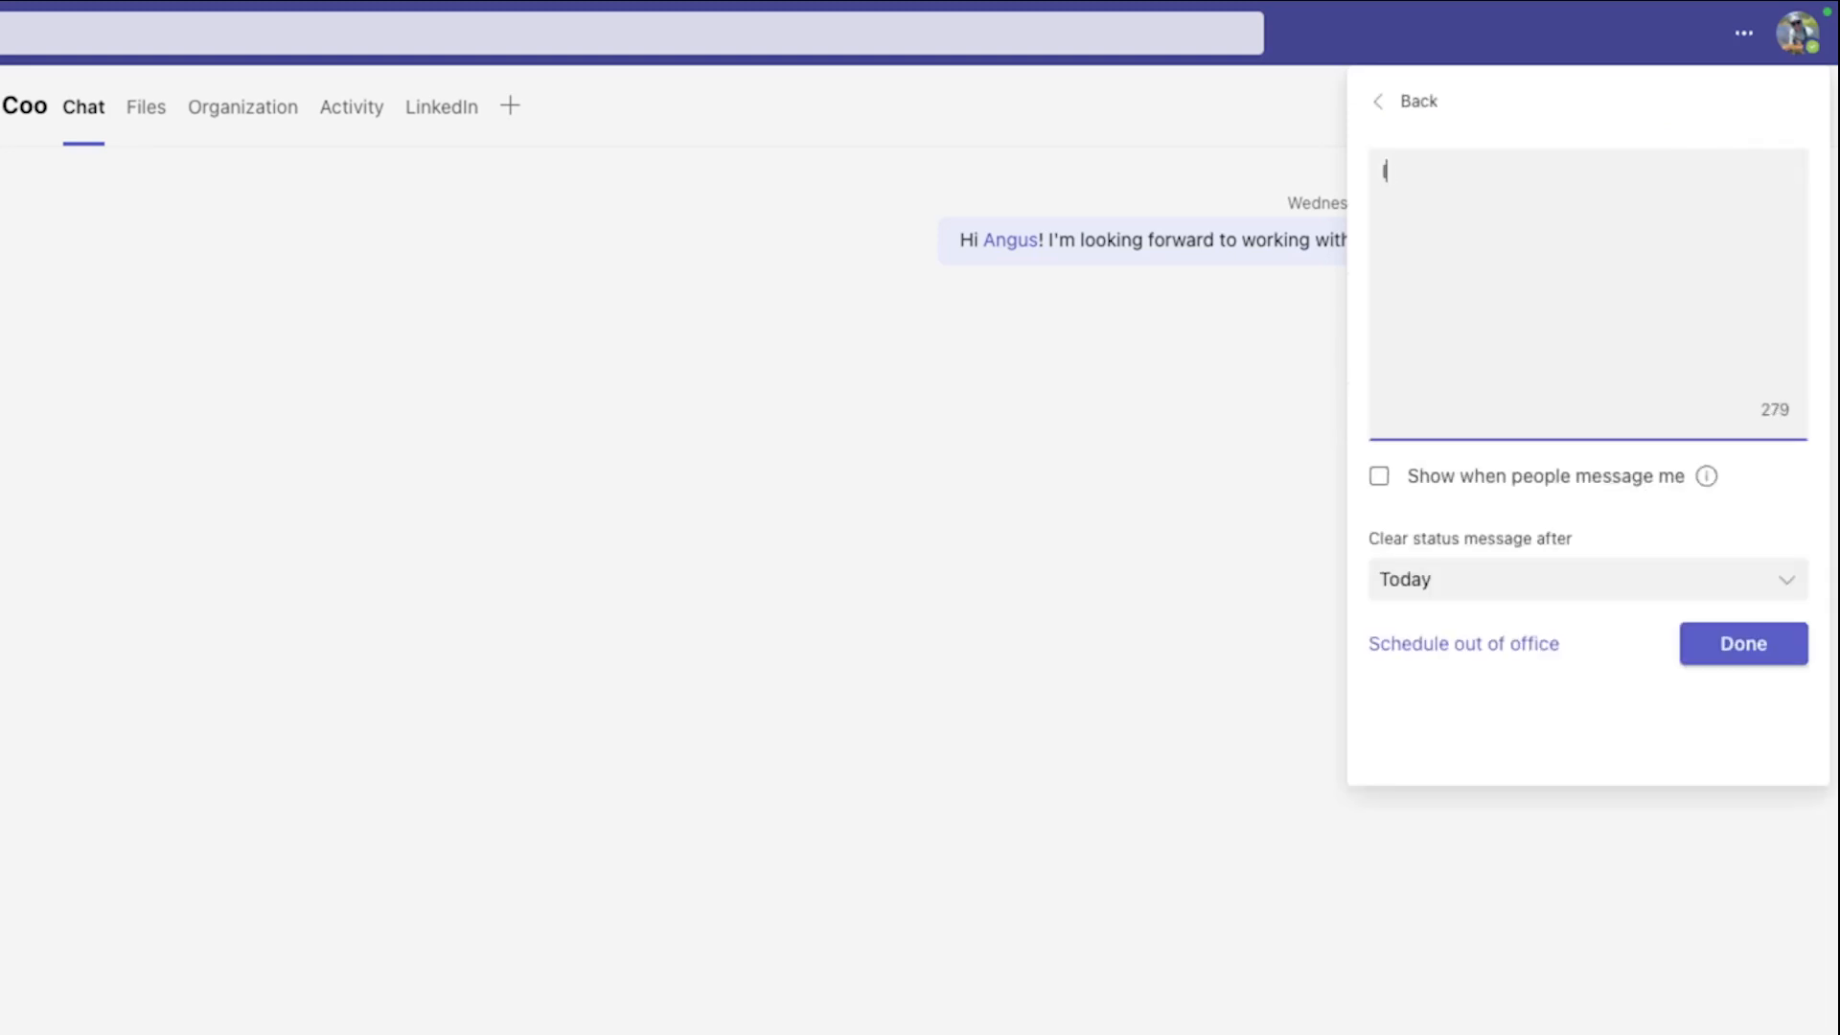
type("'ll be away today")
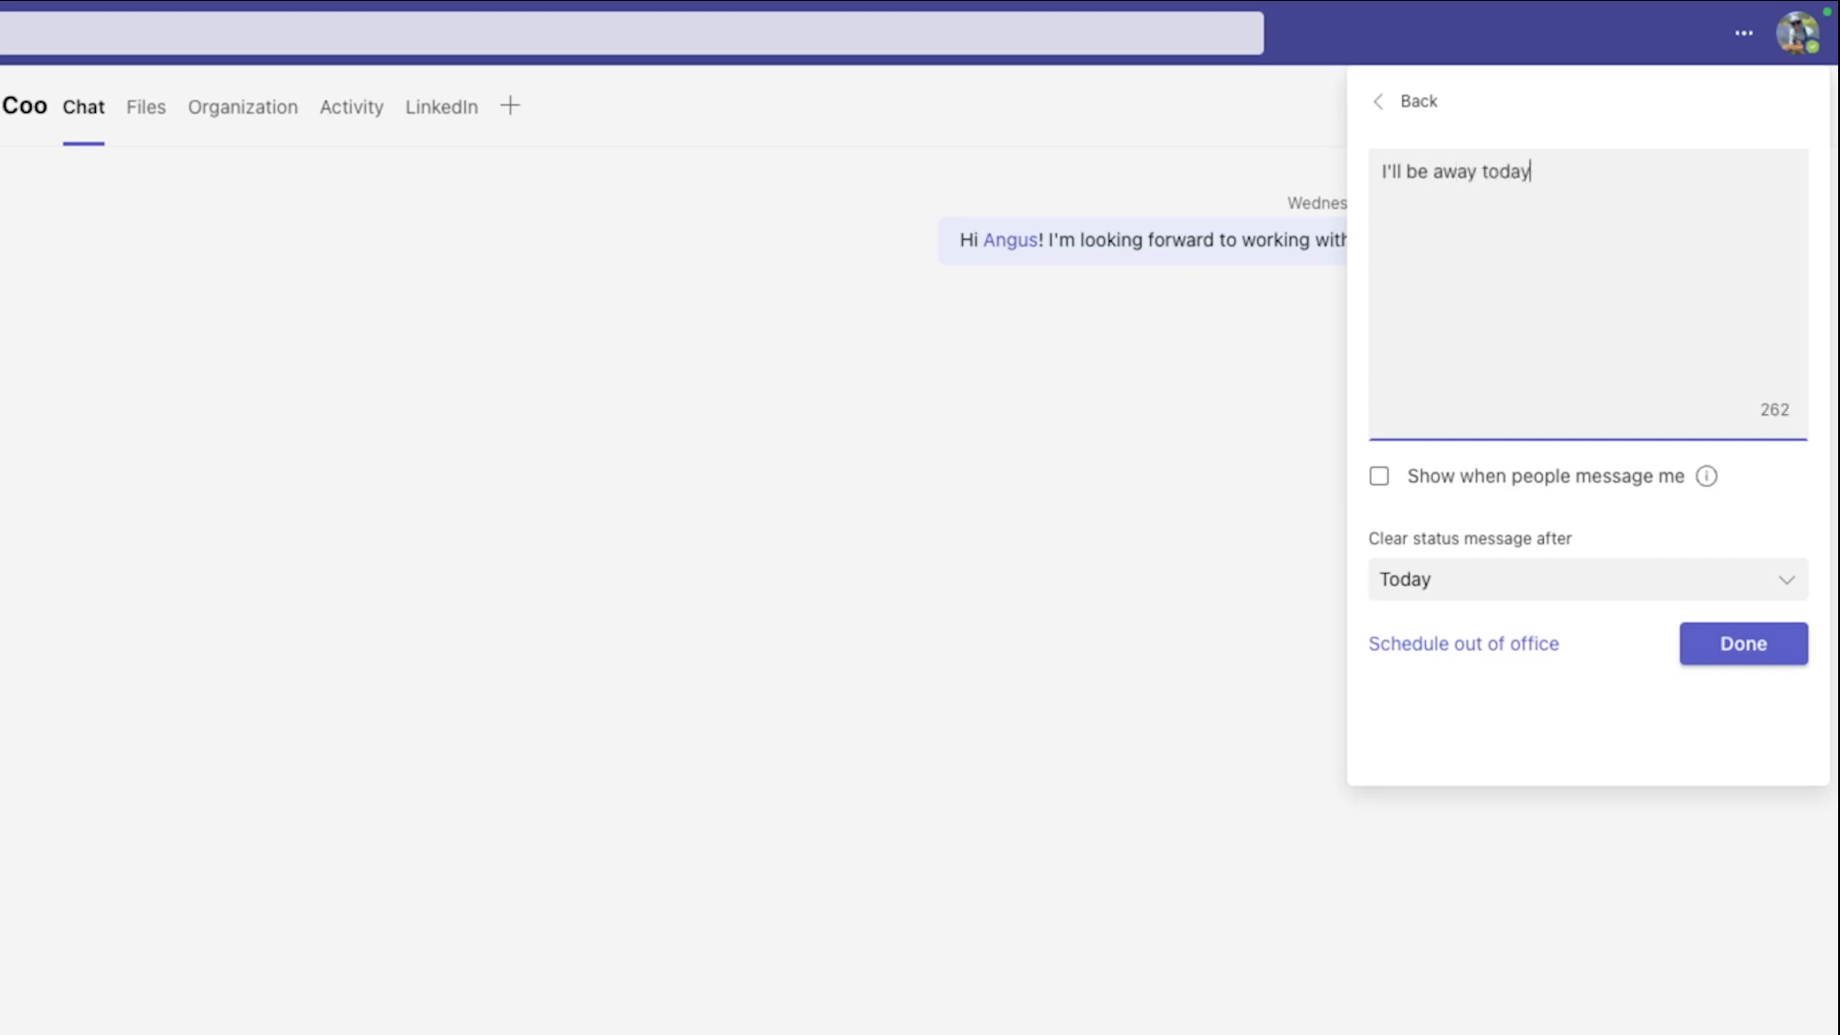
type(", please contact @angus")
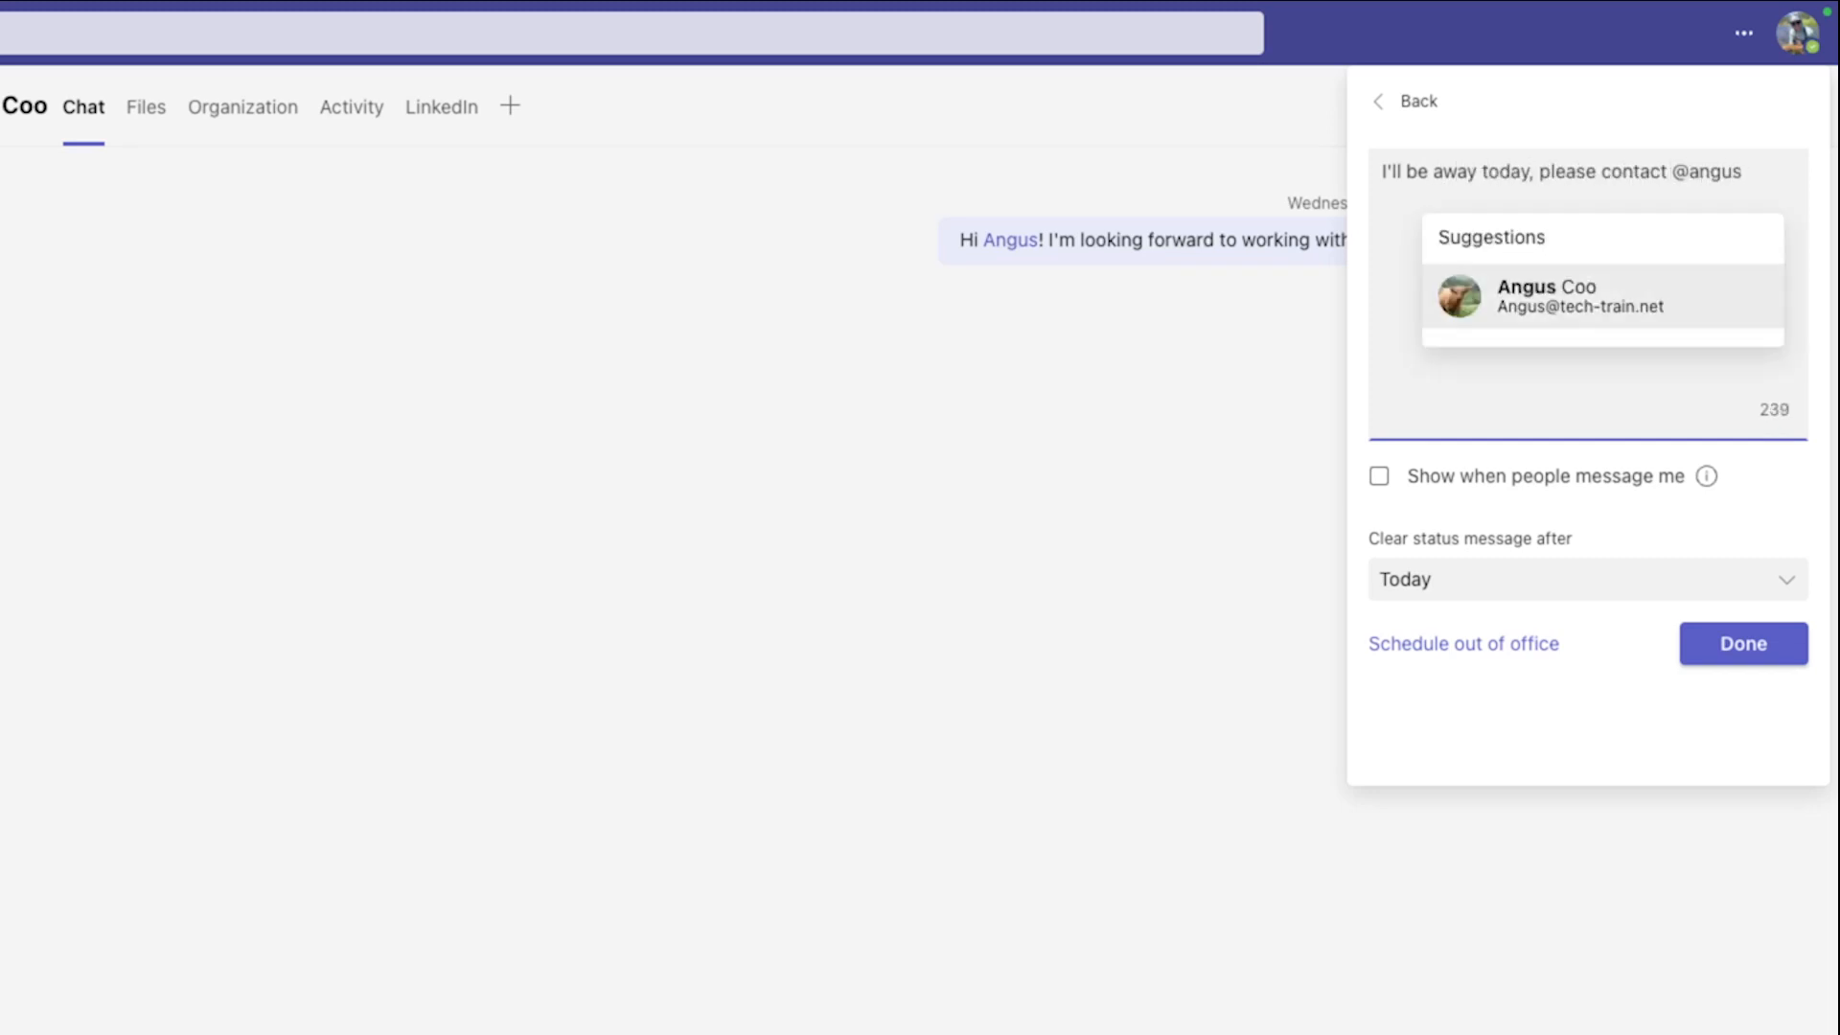
left_click(1589, 300)
Finish the status message after the mention with "if you need any help!" and save it
type("with")
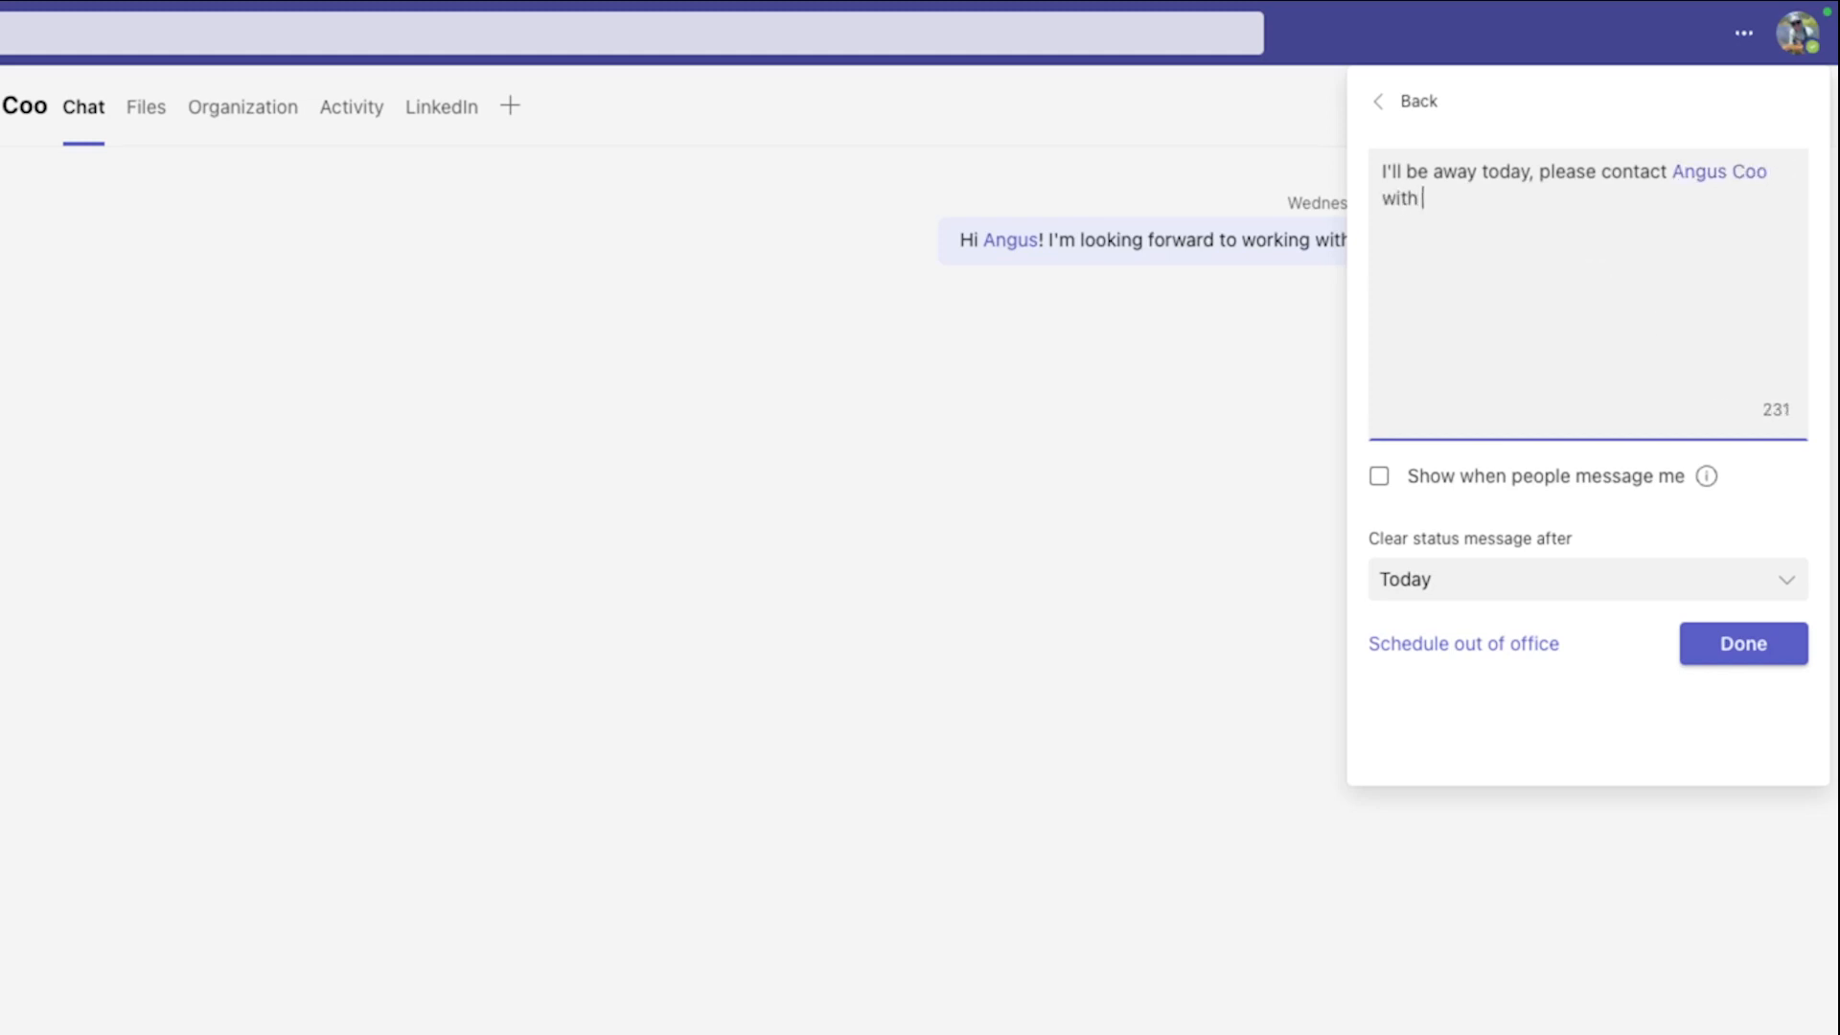
key("BackSpace")
key("BackSpace")
key("BackSpace")
type("f")
key("BackSpace")
key("BackSpace")
key("BackSpace")
key("BackSpace")
type("if you need any help!")
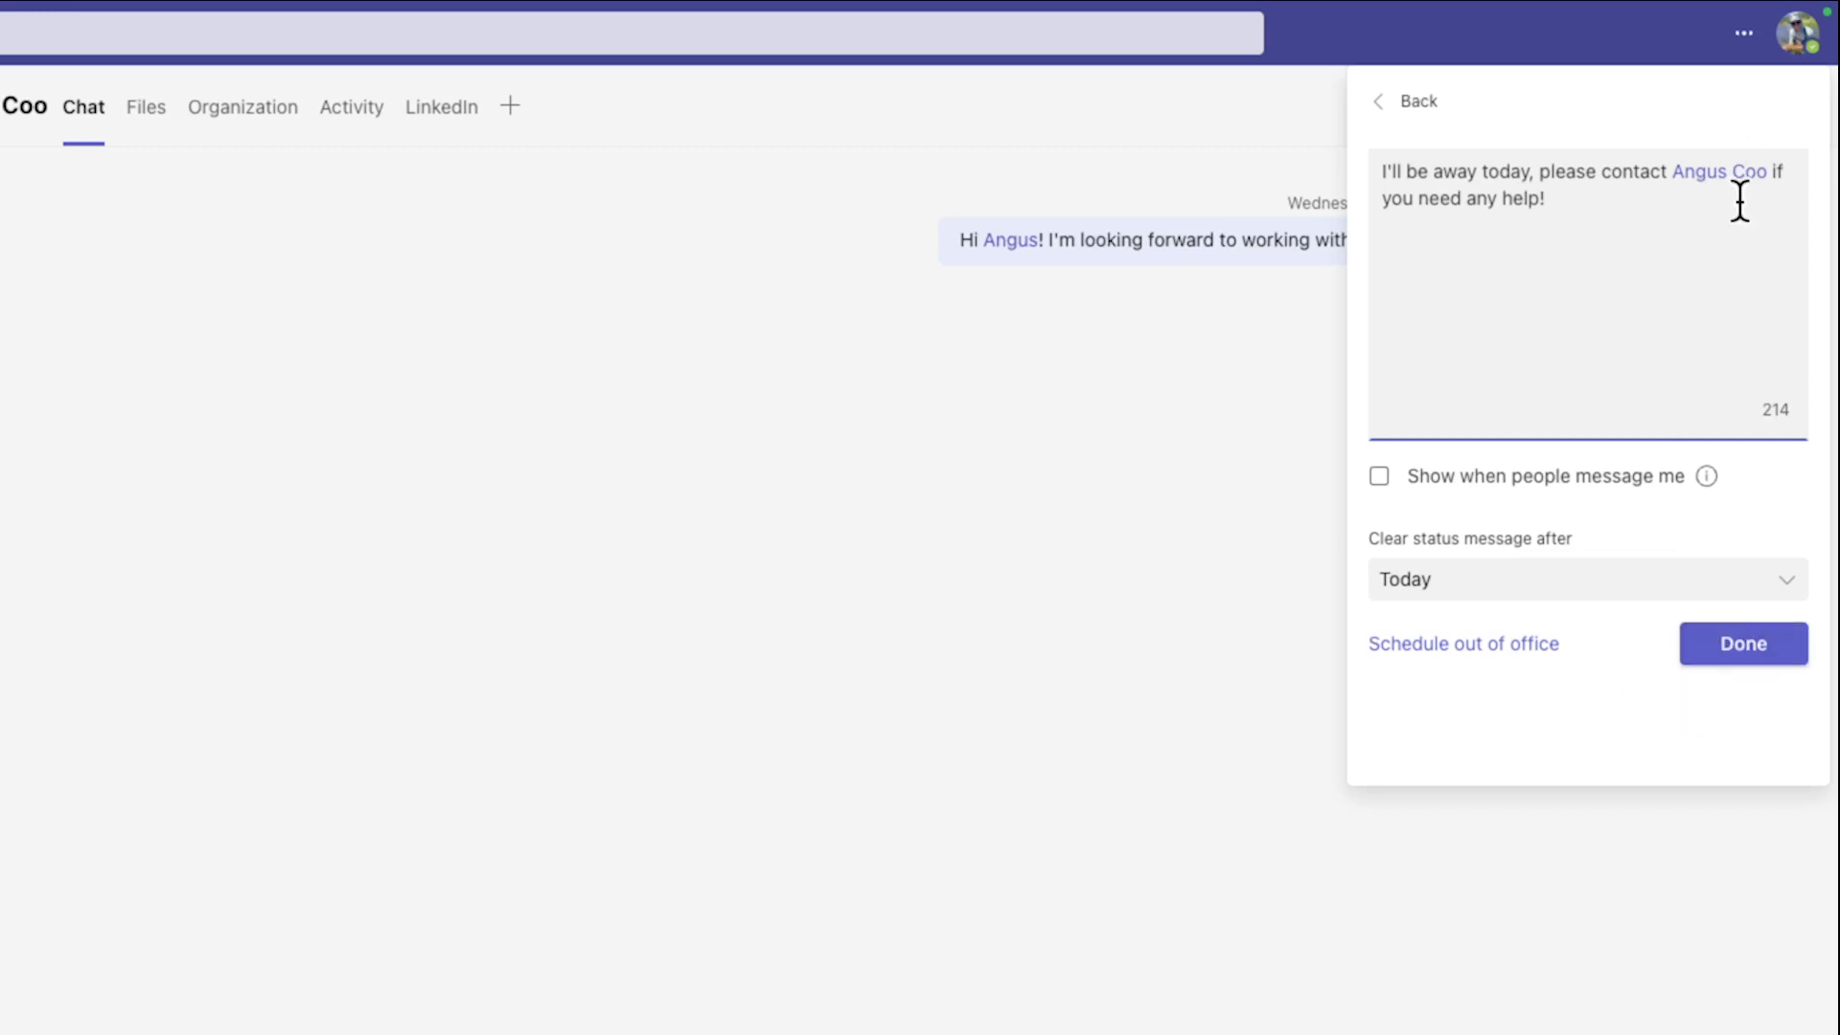
left_click(1738, 649)
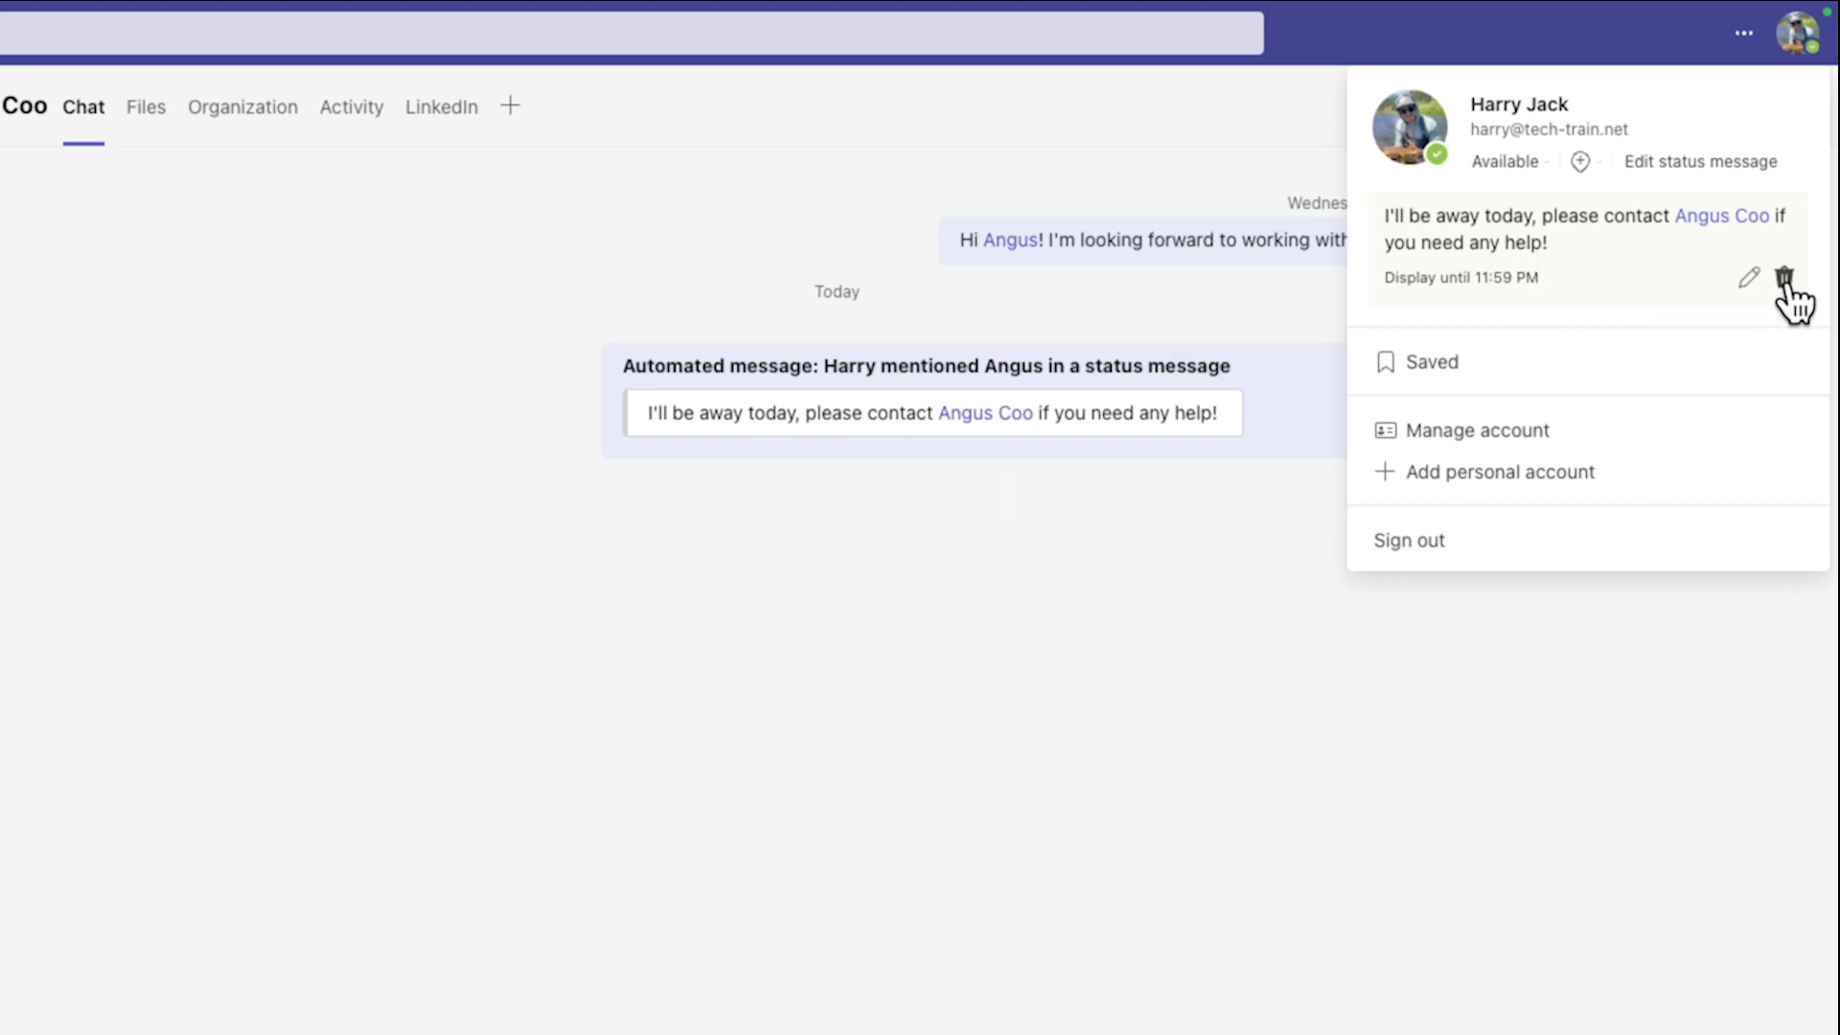
left_click(1784, 278)
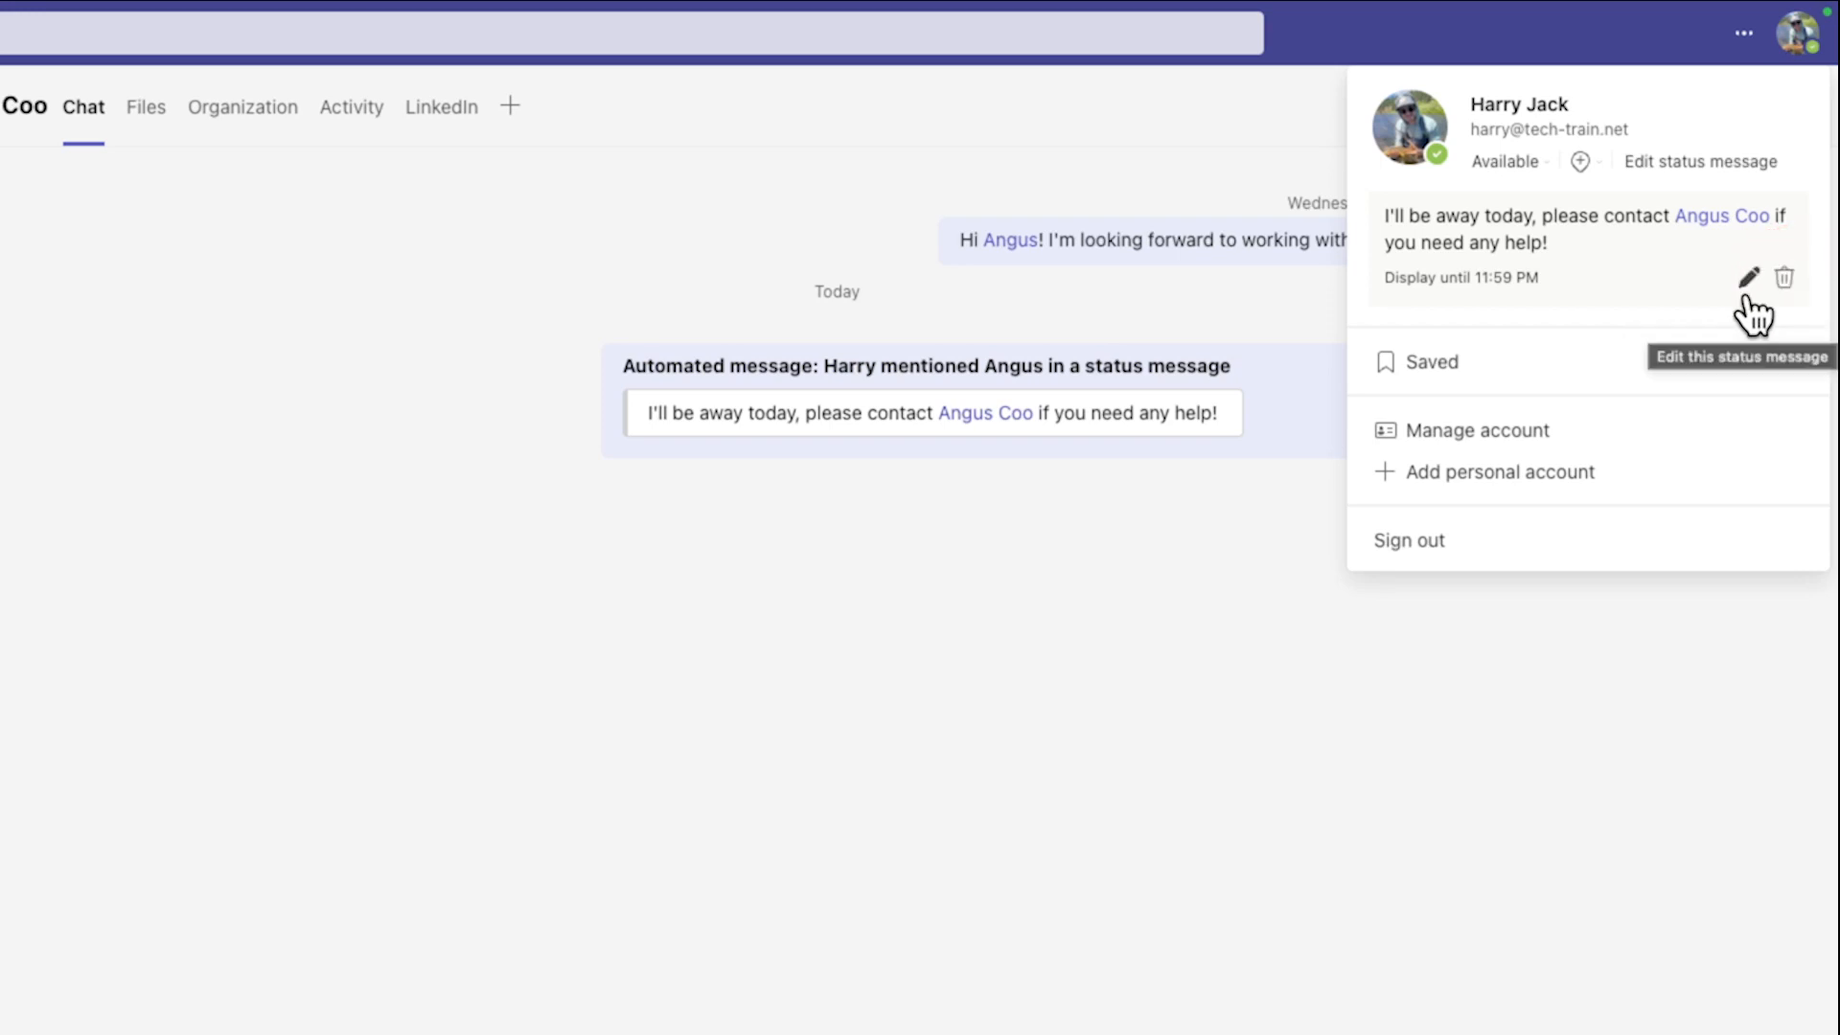
left_click(1751, 279)
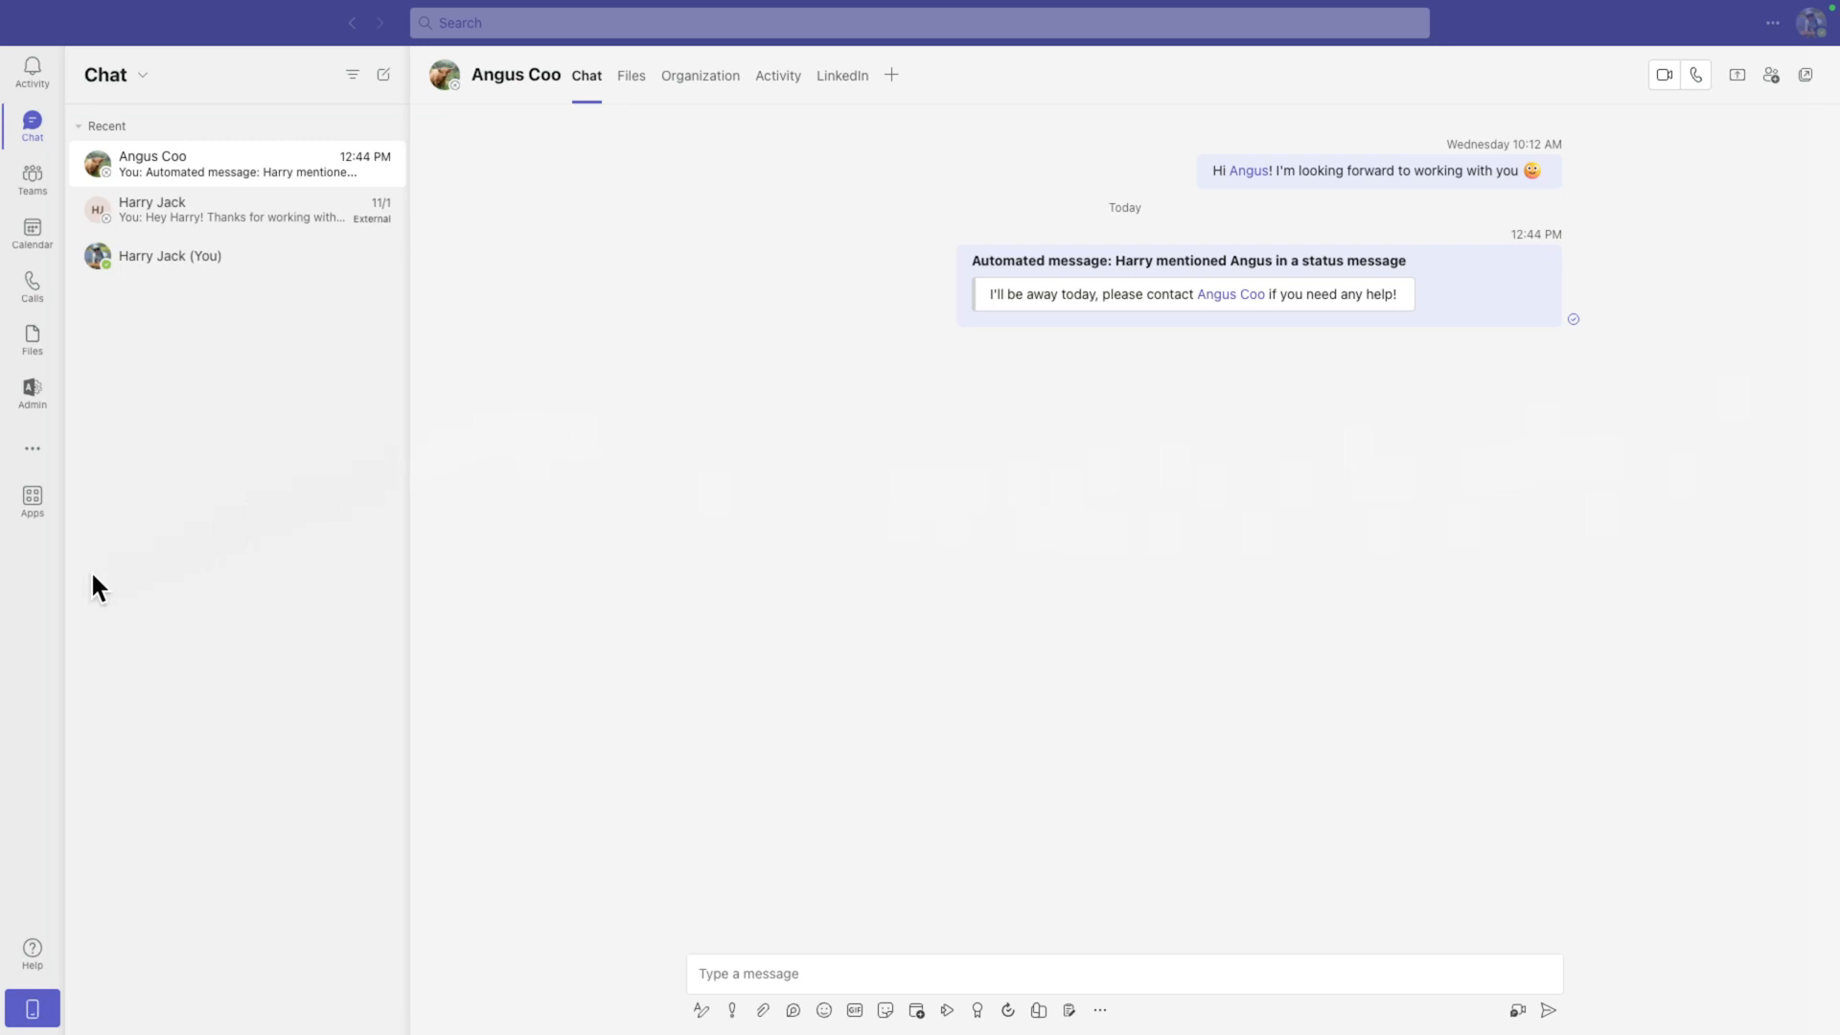
Open the Training section of the help and look through its videos and guides
left_click(34, 958)
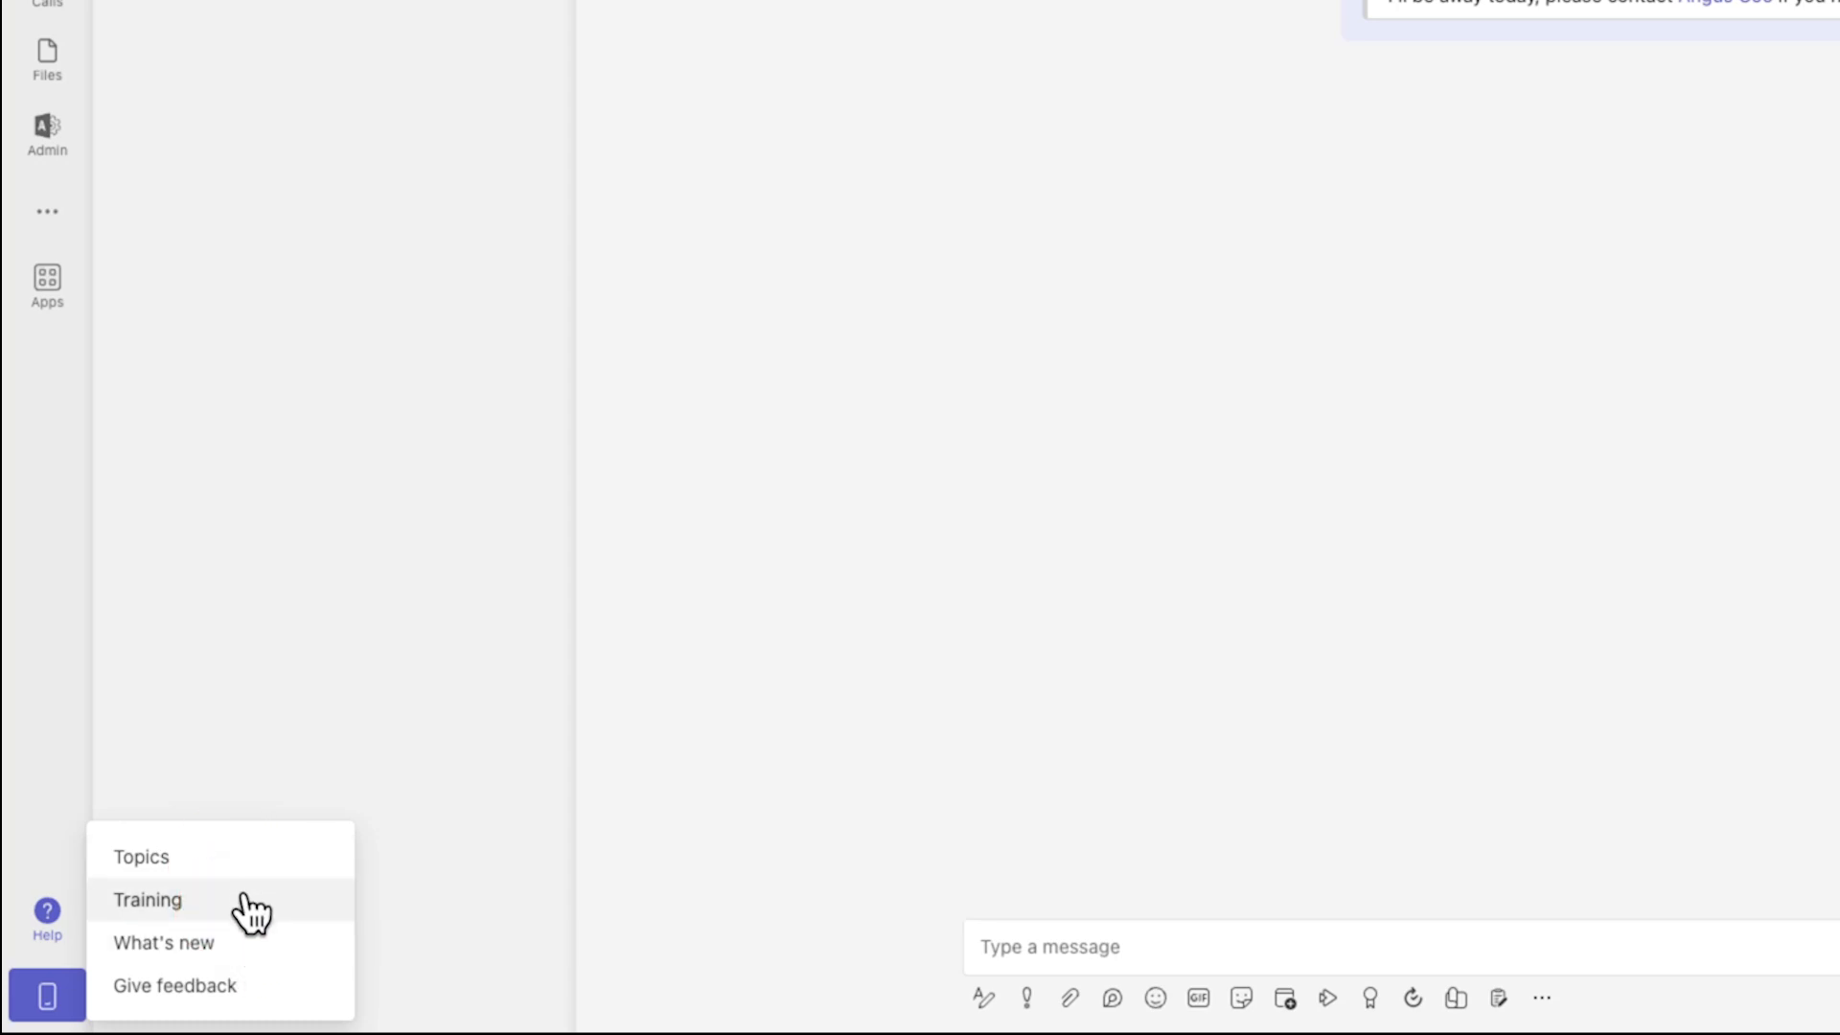
left_click(251, 913)
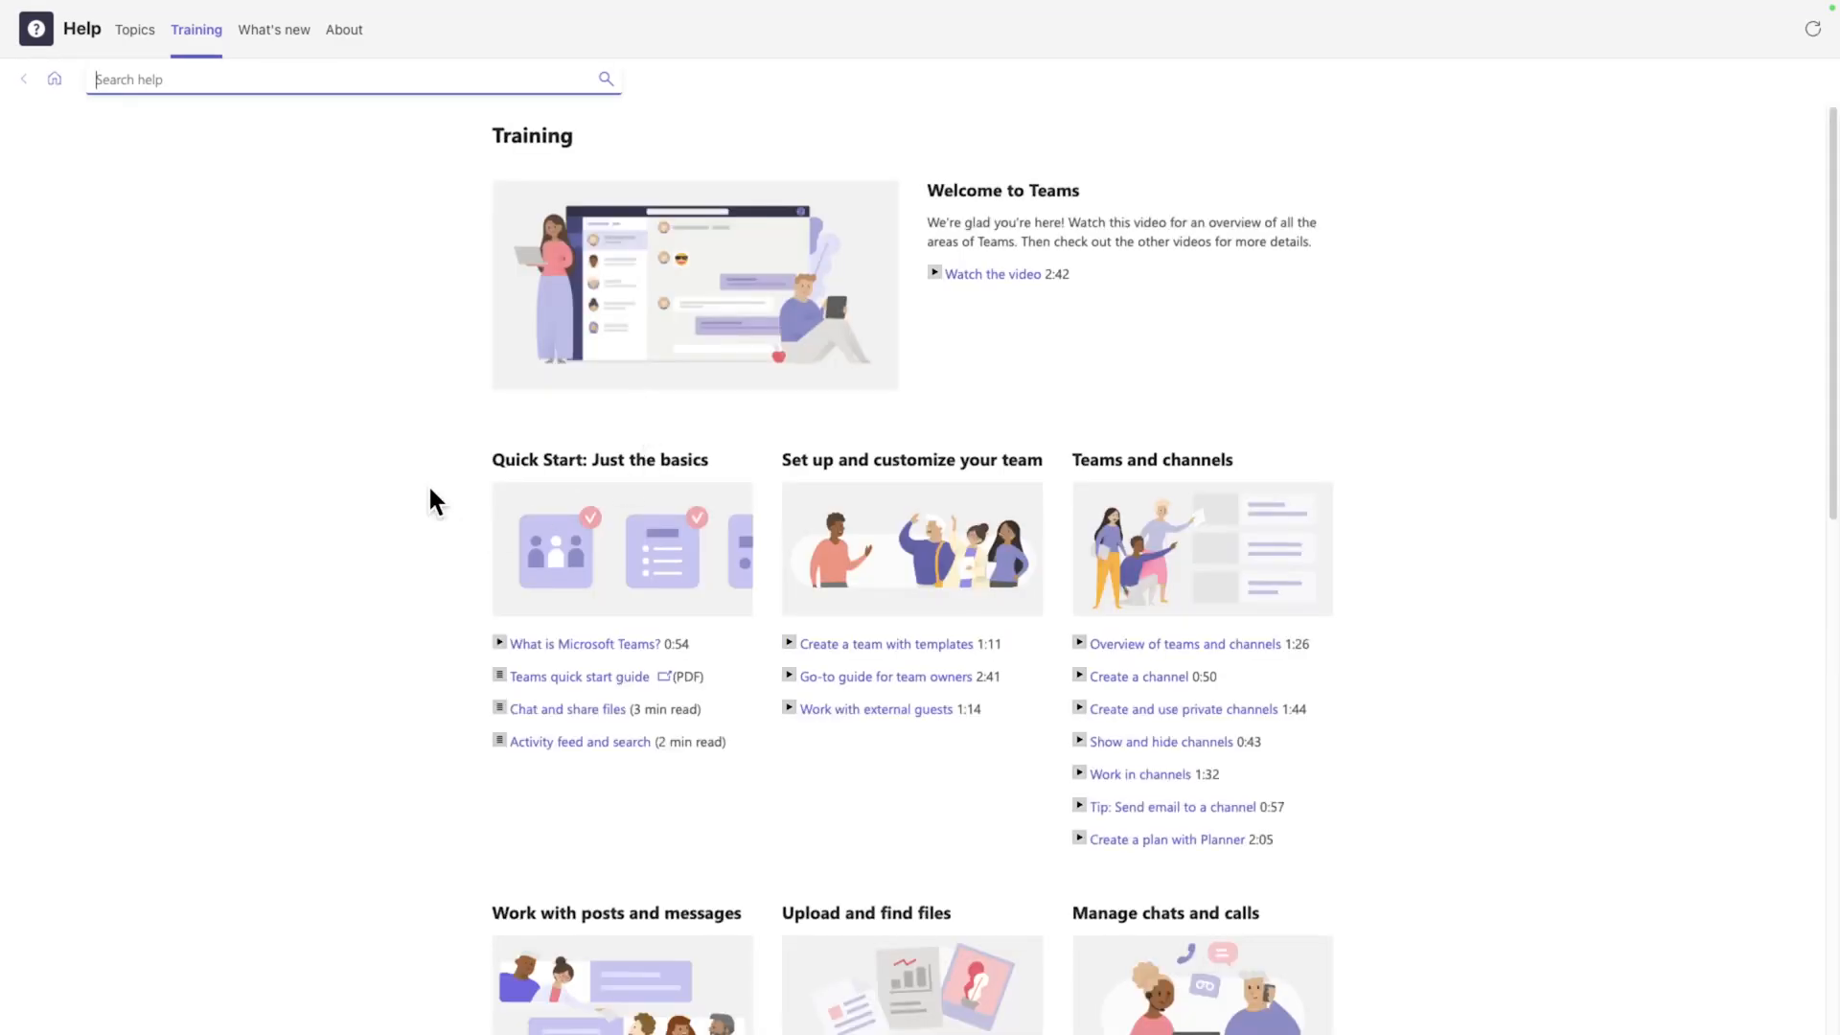
scroll(394, 507, "down", 2)
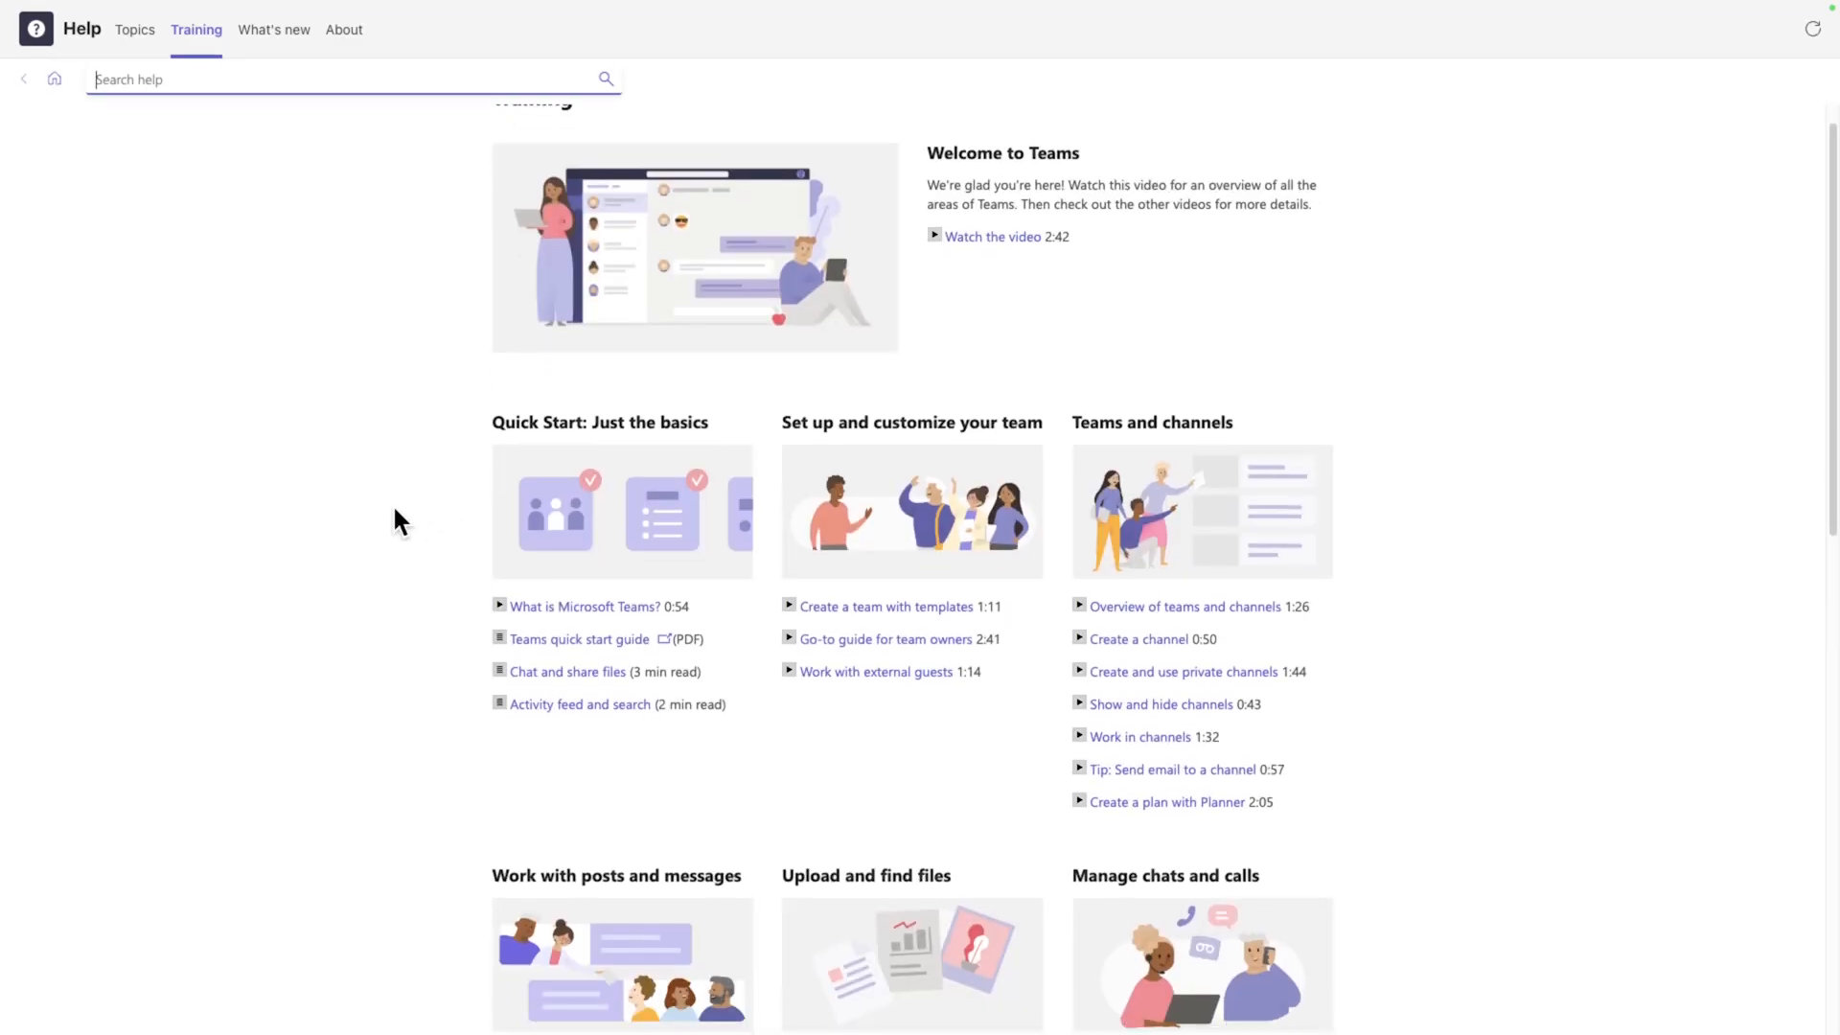
scroll(394, 509, "down", 2)
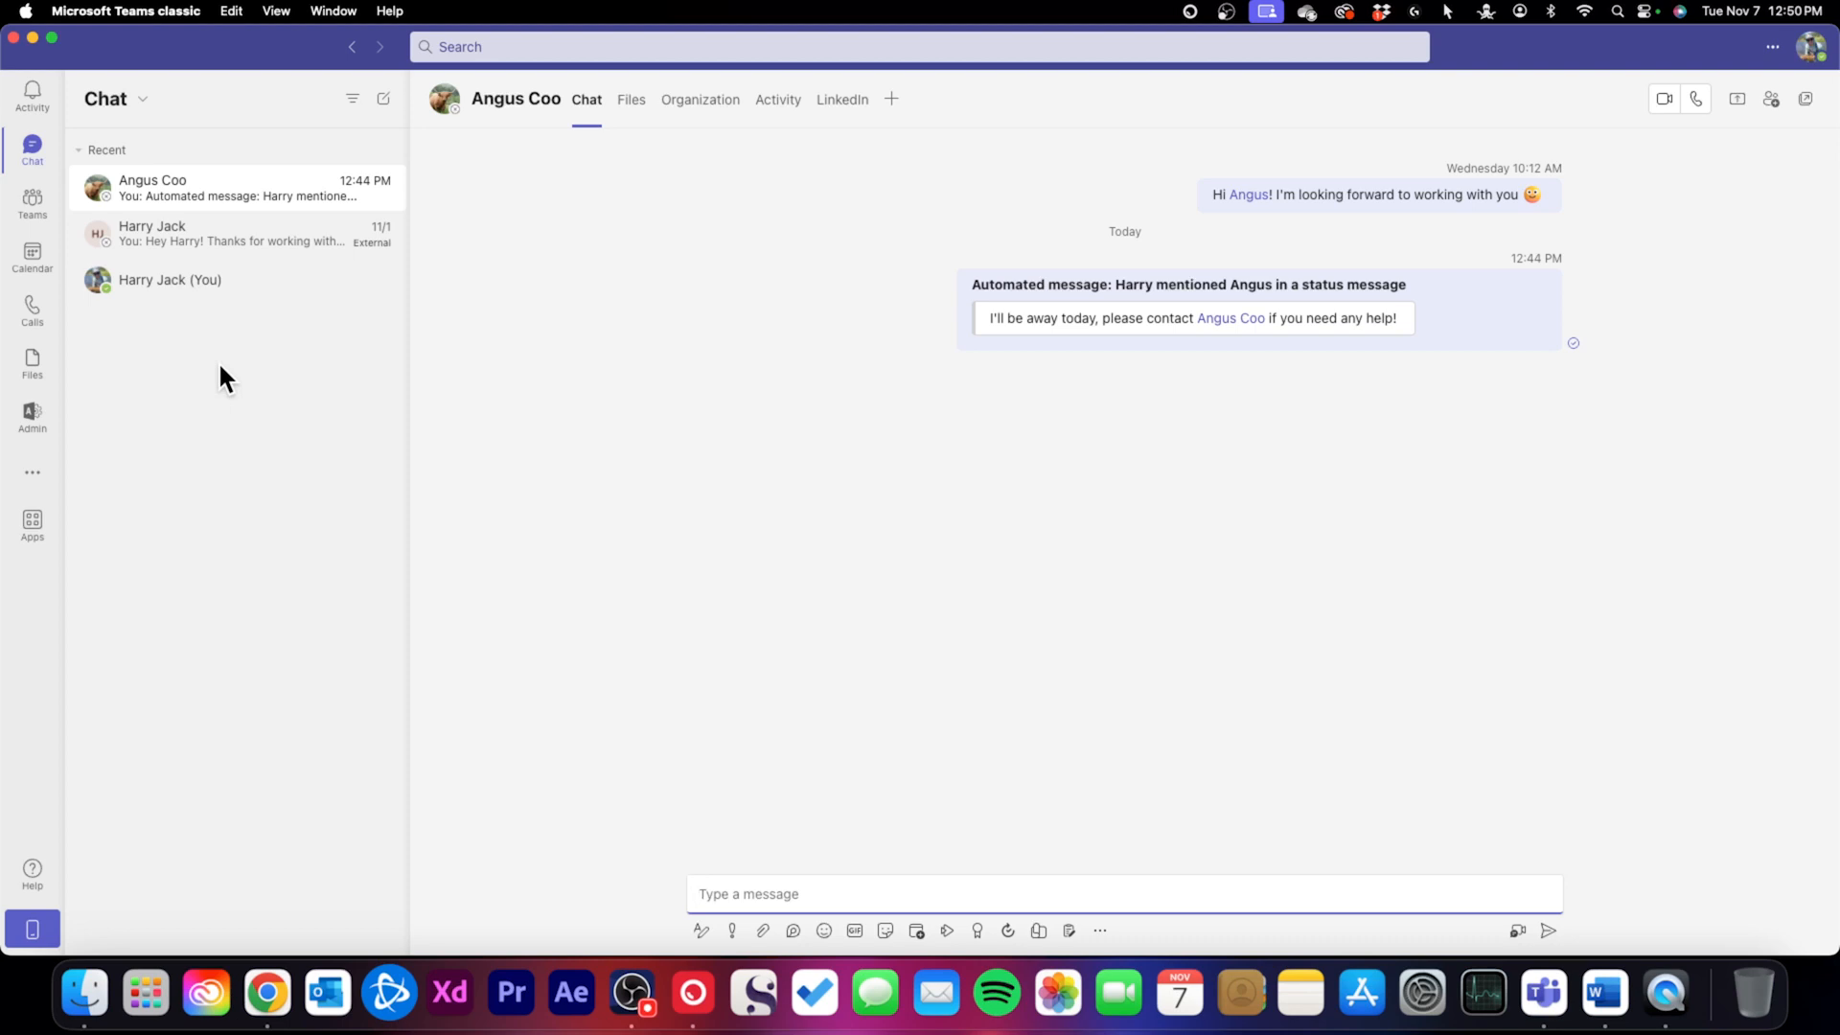
Open the first recent chat and view its shared files and the contact's place in the organization chart
left_click(257, 201)
left_click(115, 155)
left_click(630, 113)
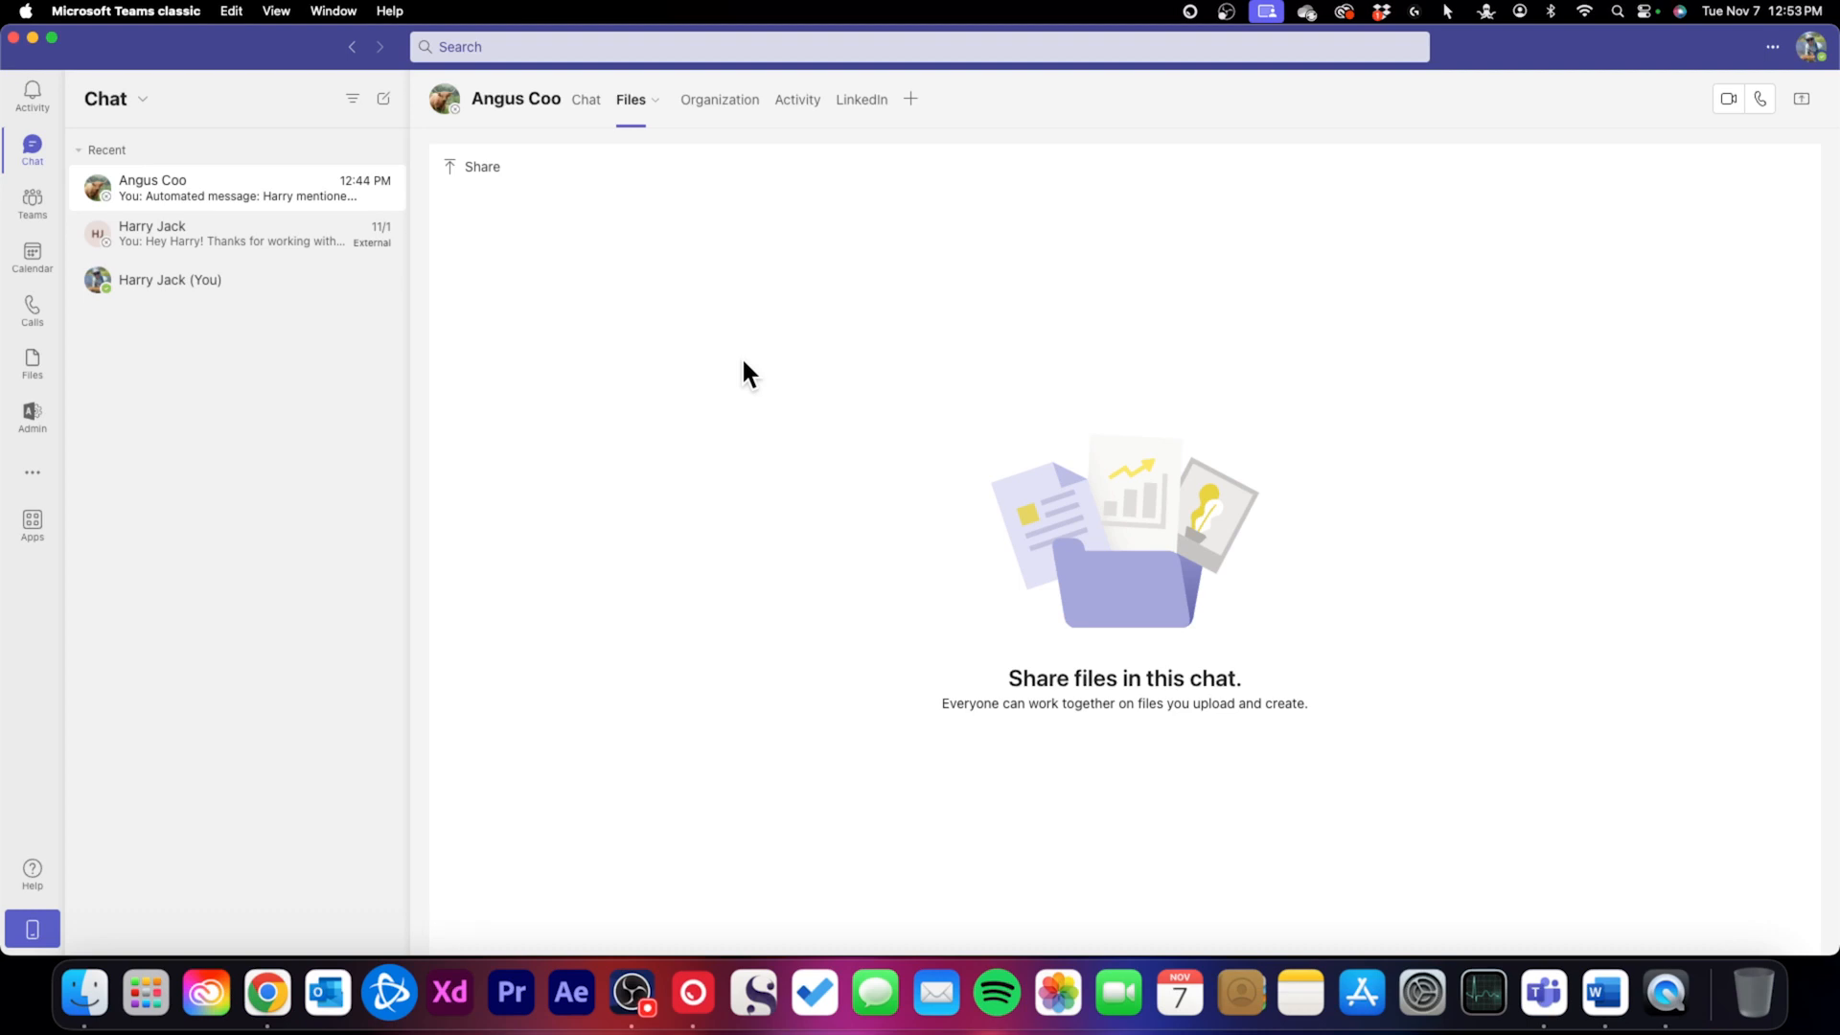
left_click(723, 109)
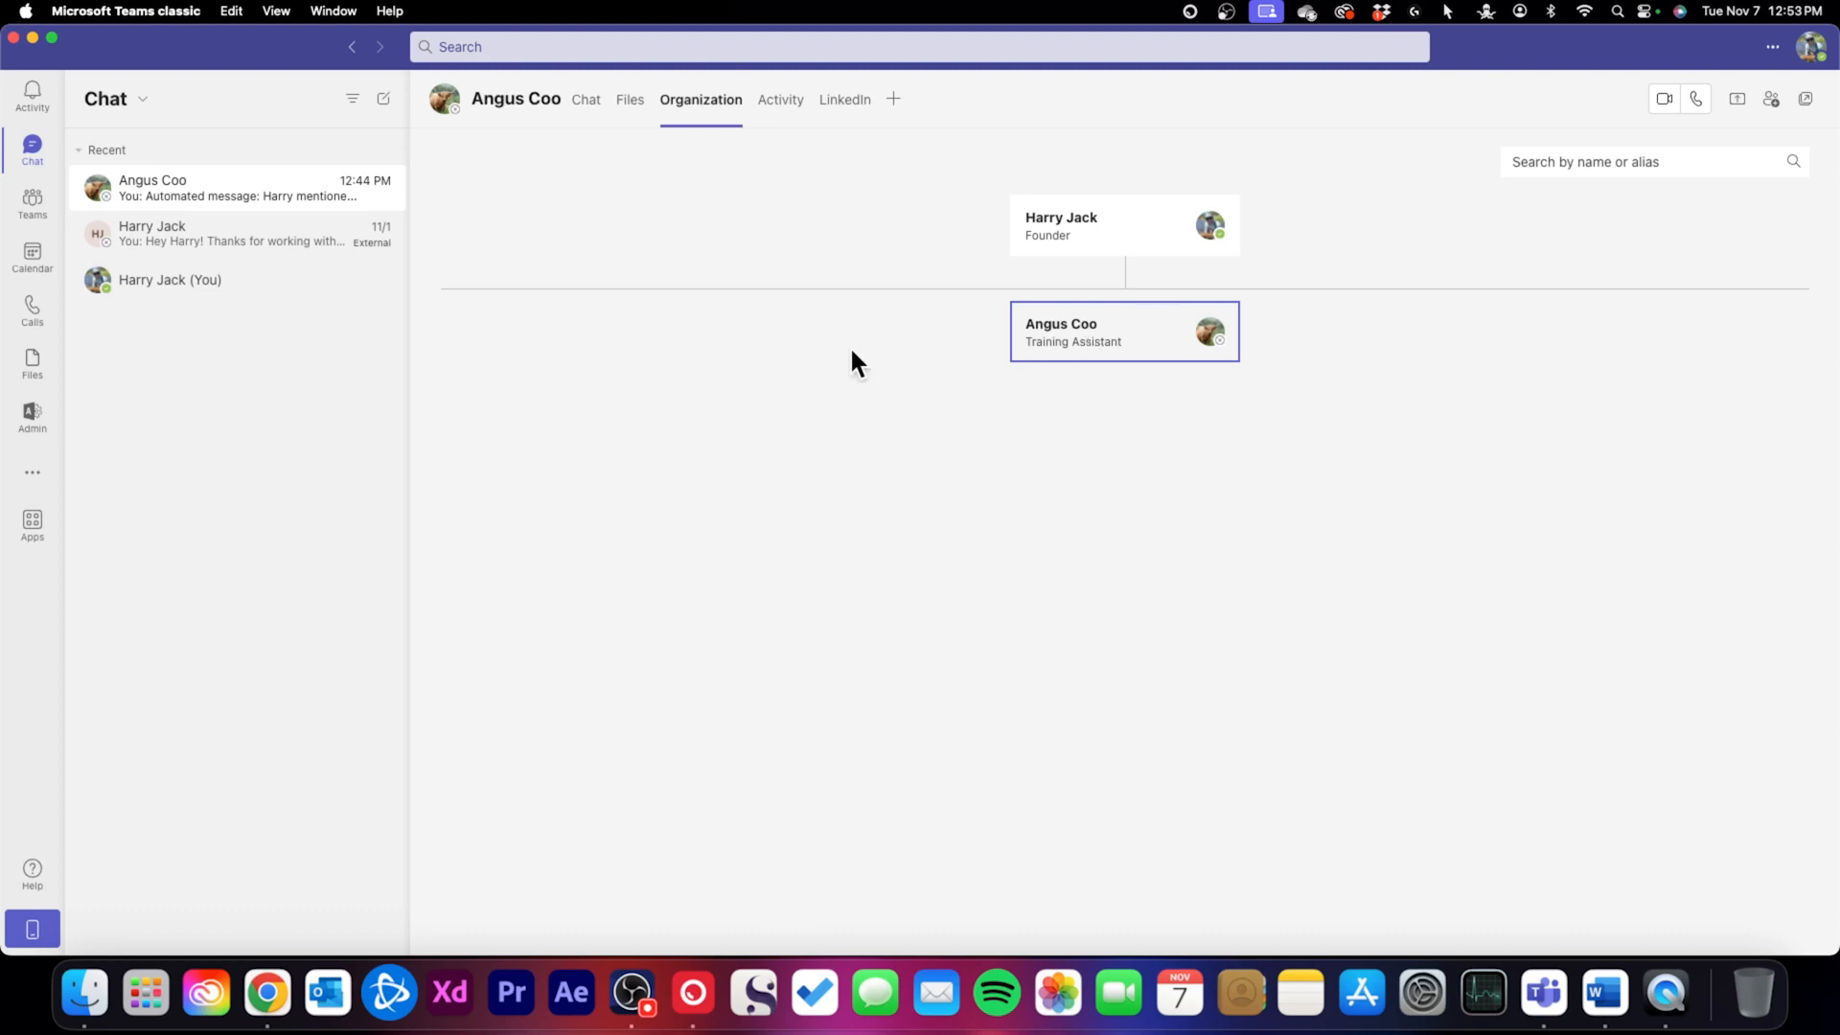
left_click(1073, 345)
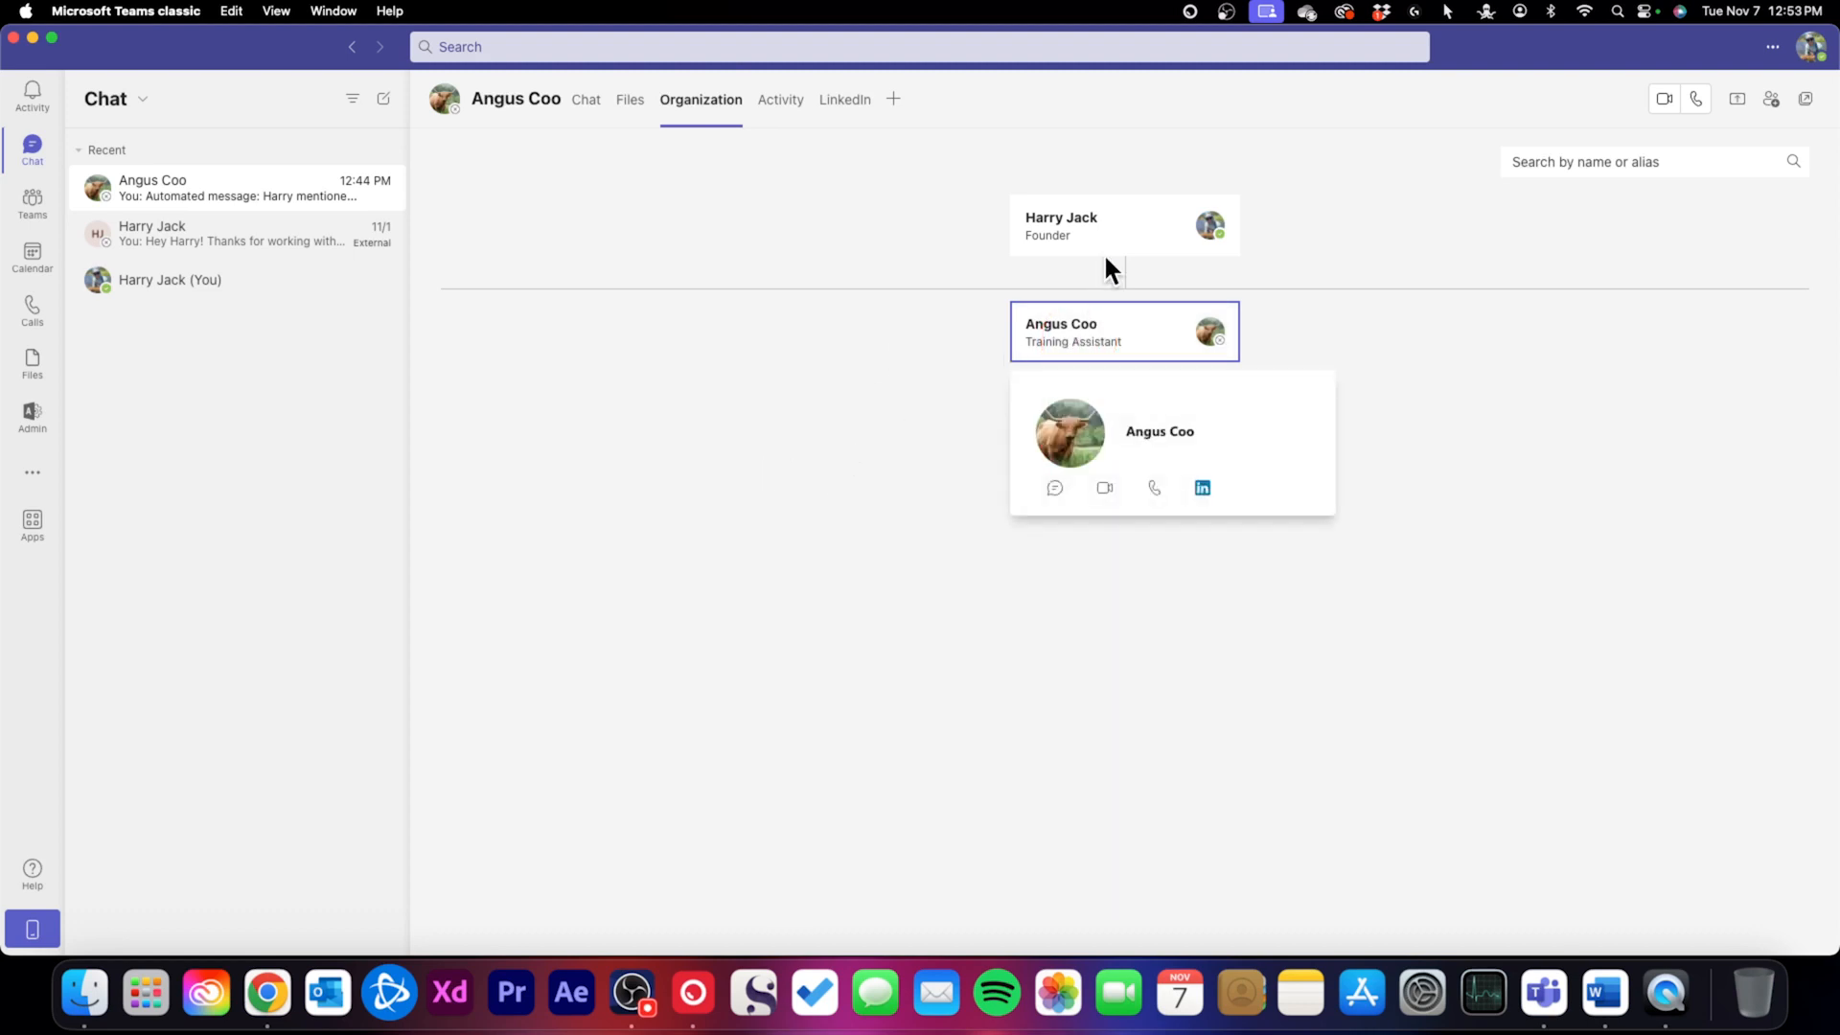
left_click(872, 365)
right_click(872, 362)
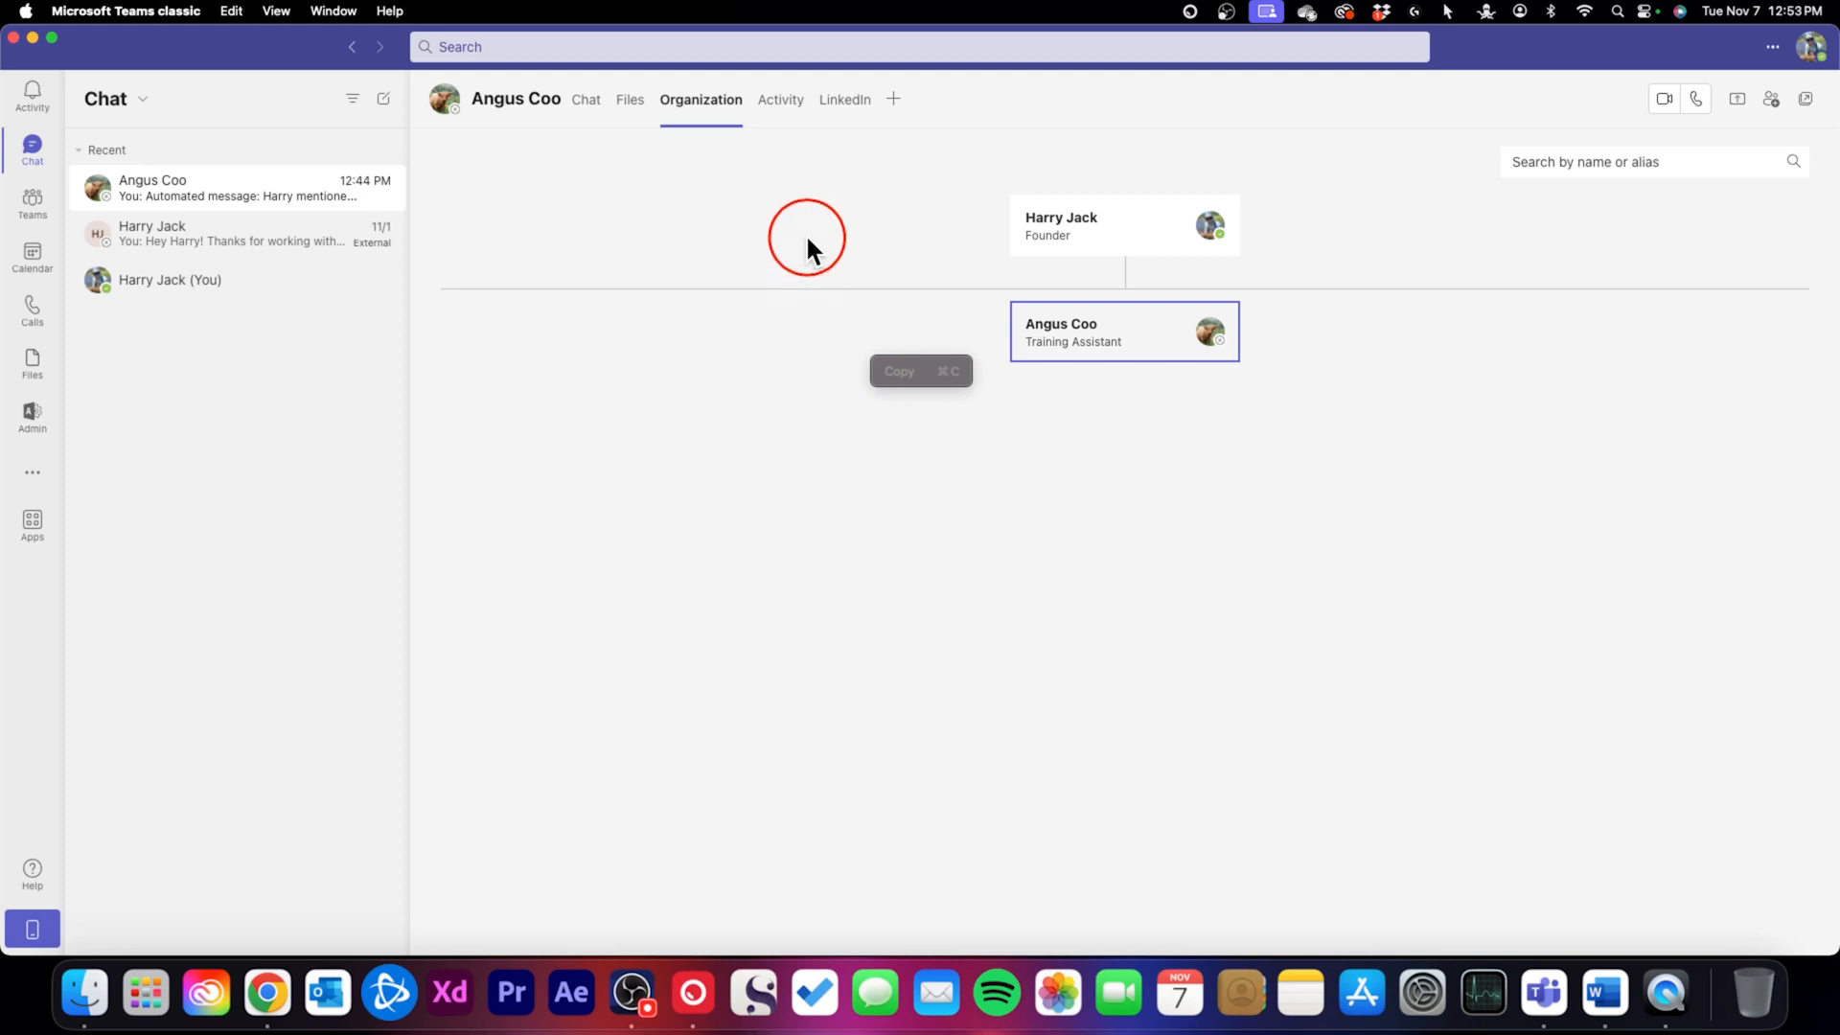
View the chat contact's recent activity and LinkedIn information
left_click(784, 97)
left_click(784, 99)
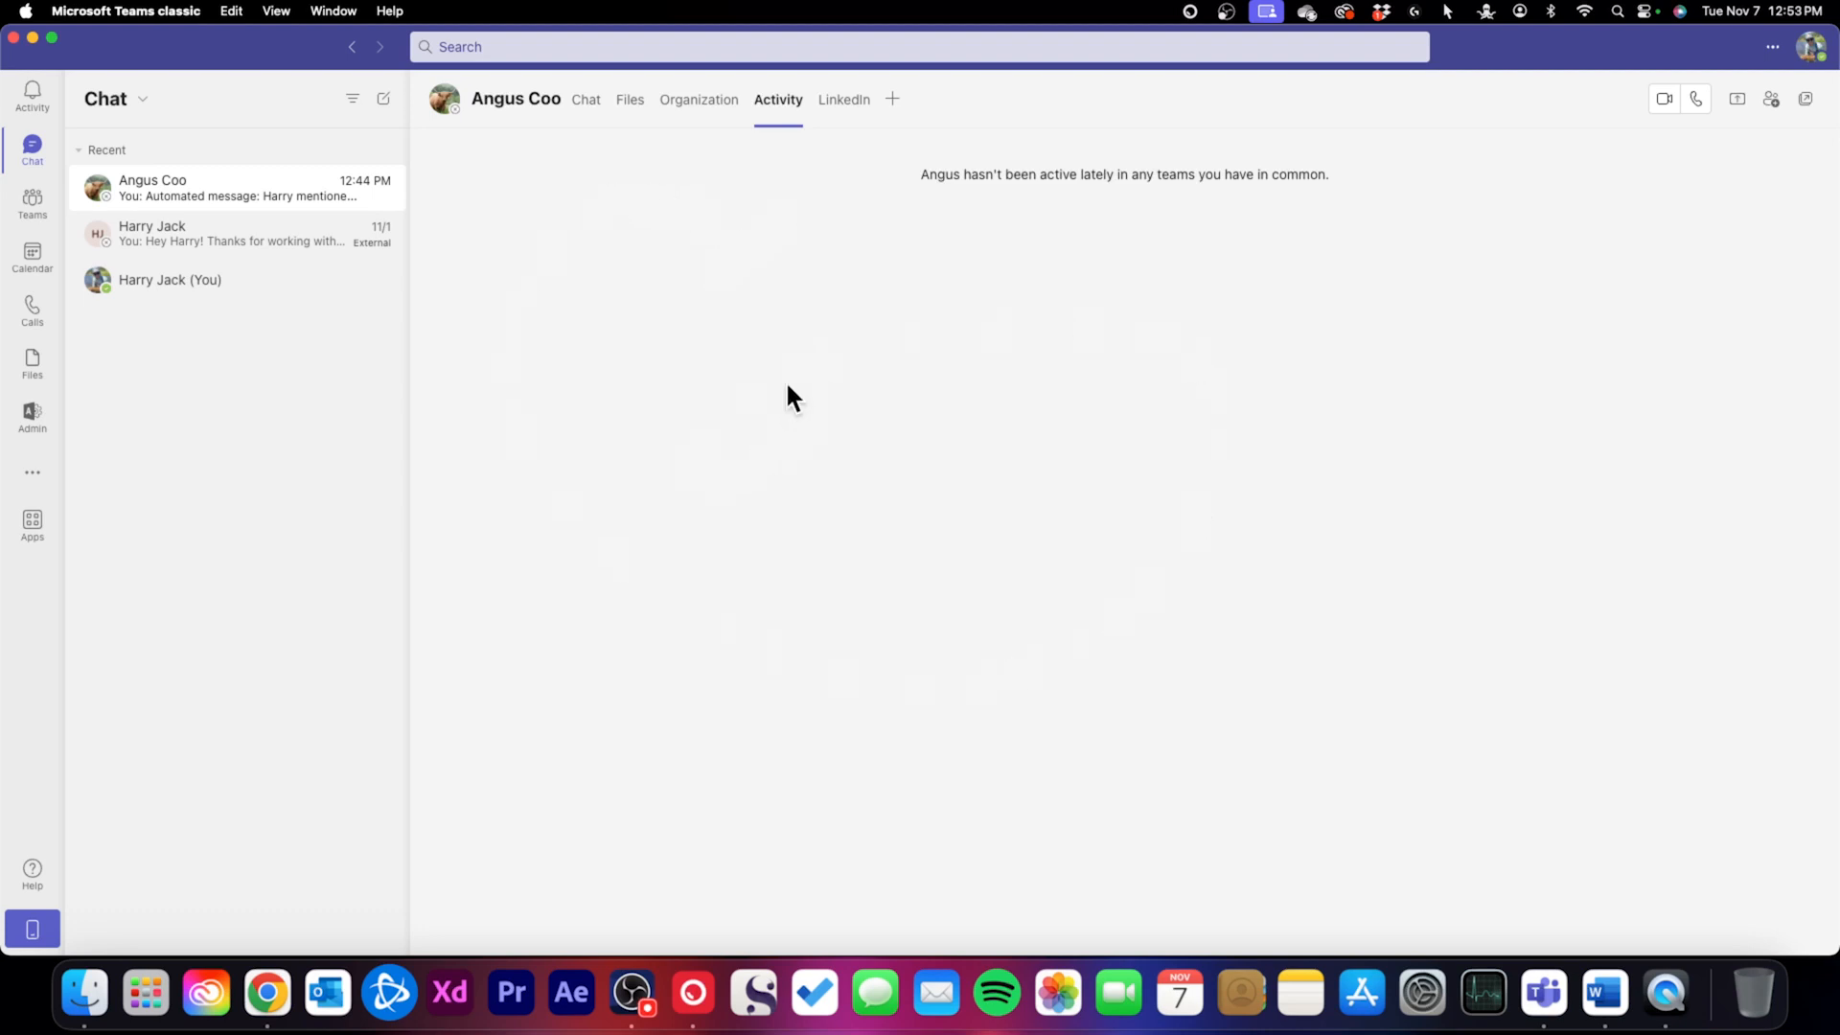
left_click(844, 103)
left_click(843, 103)
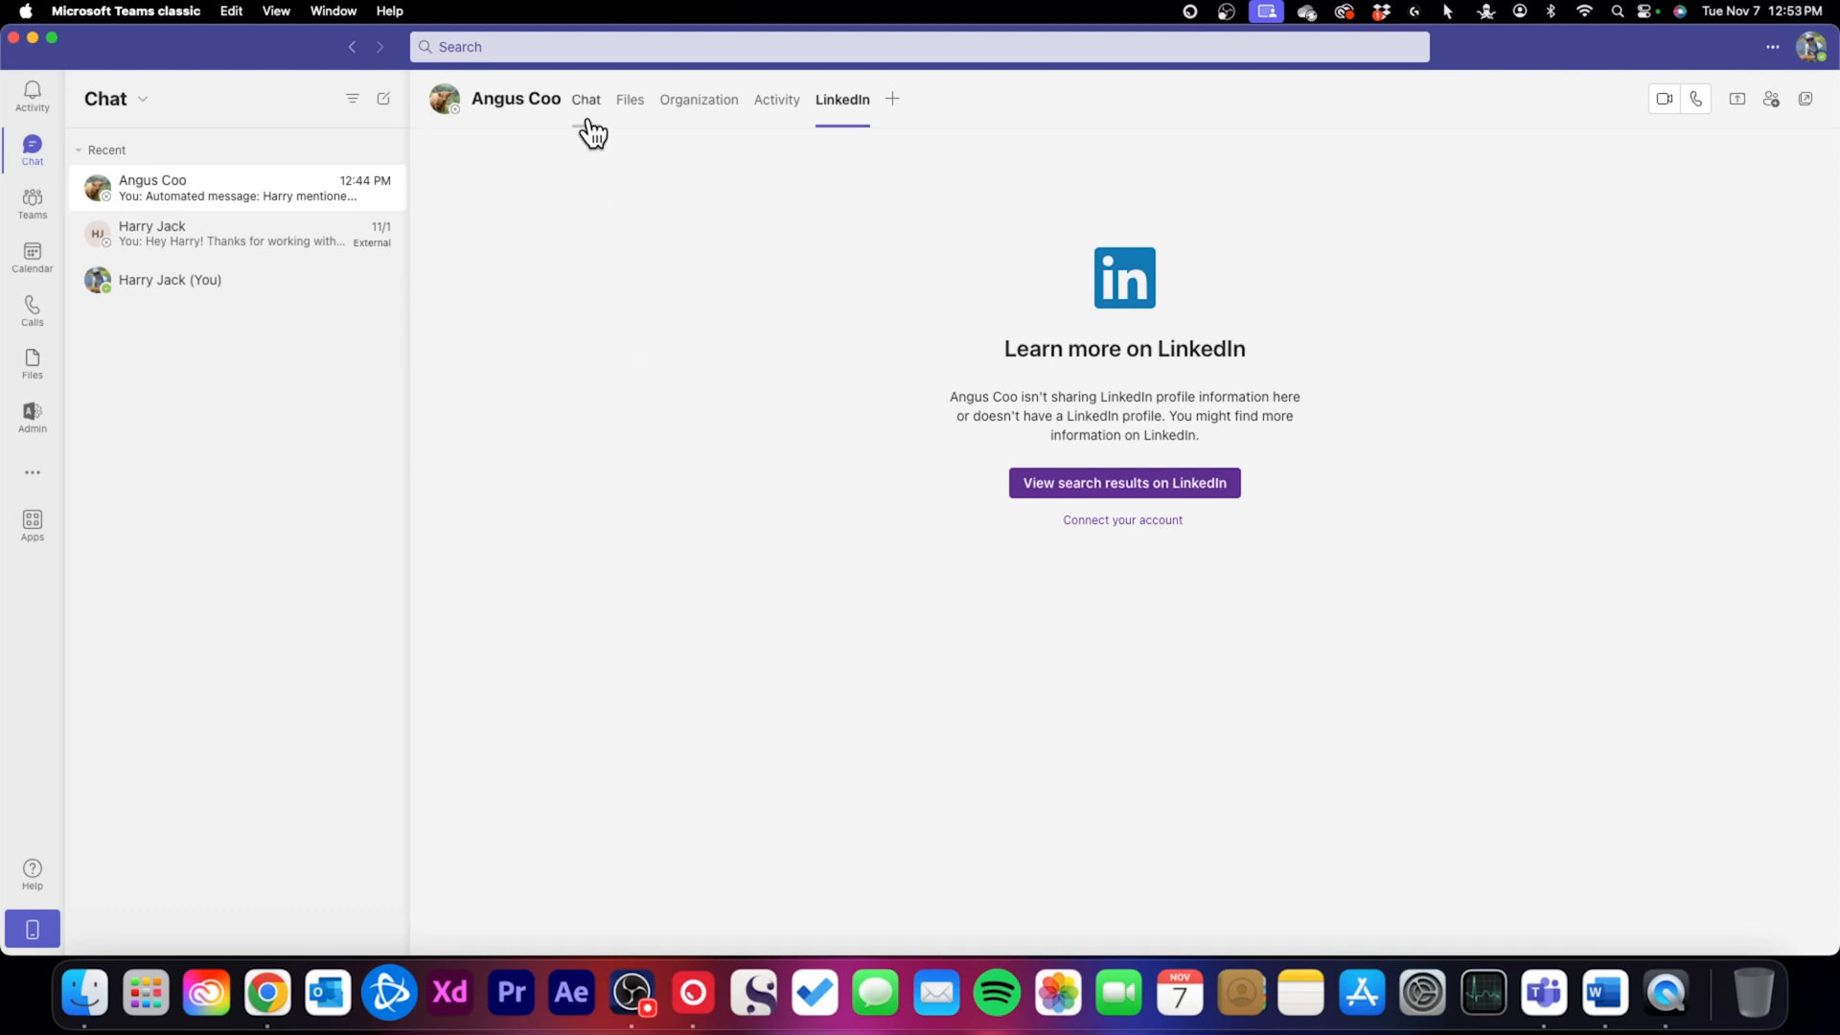
mouse_move(446, 96)
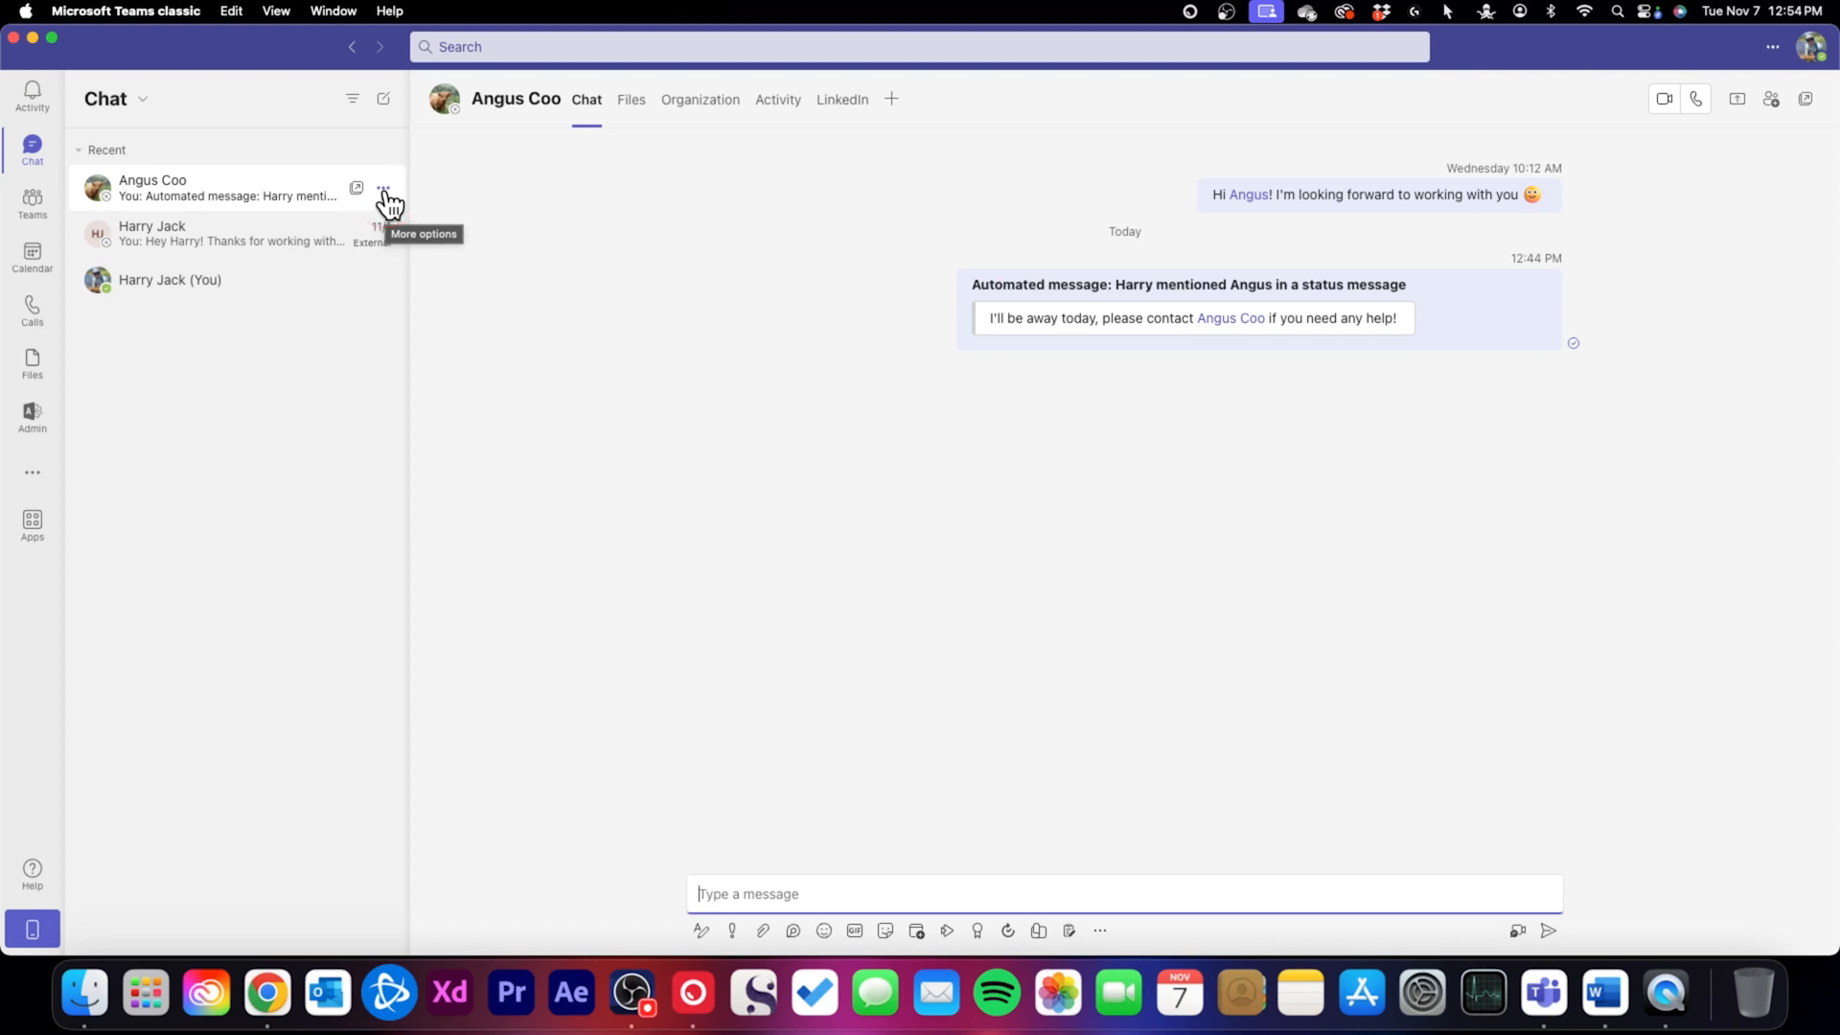
Review the first recent chat's further options down to Delete chat, closing the chat window that was popped out
left_click(384, 190)
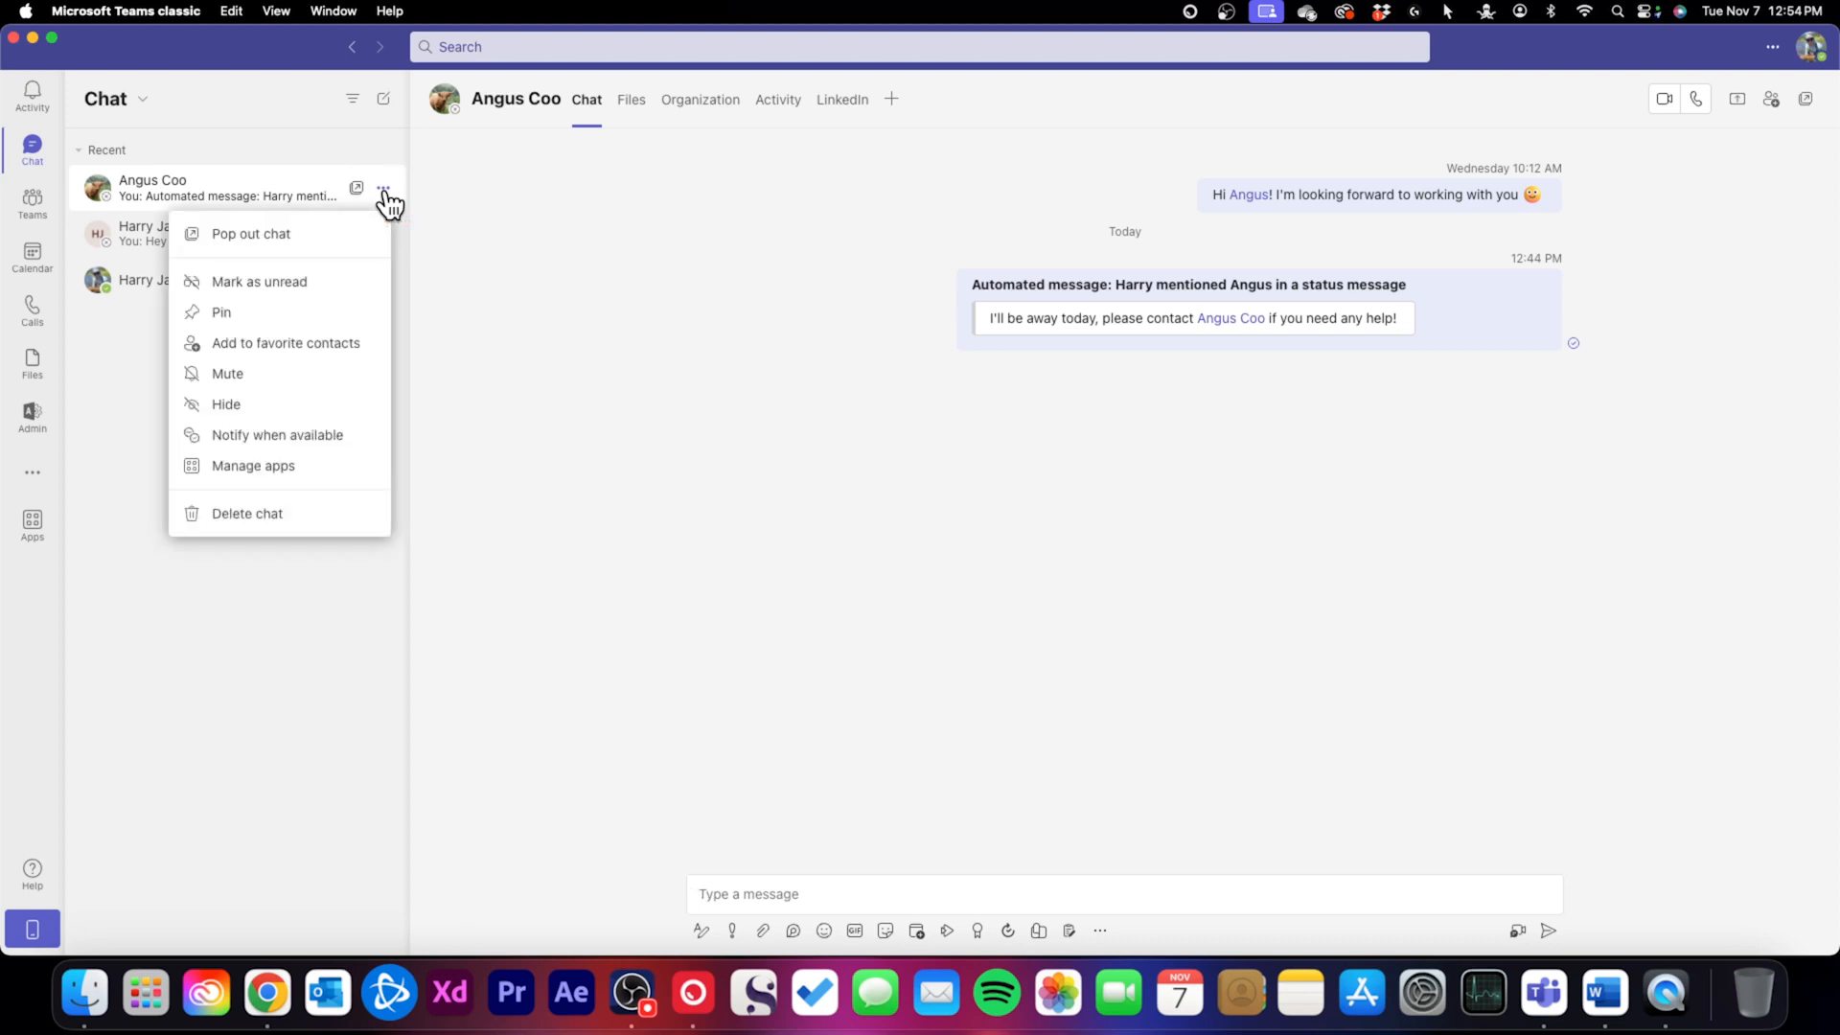
left_click(374, 229)
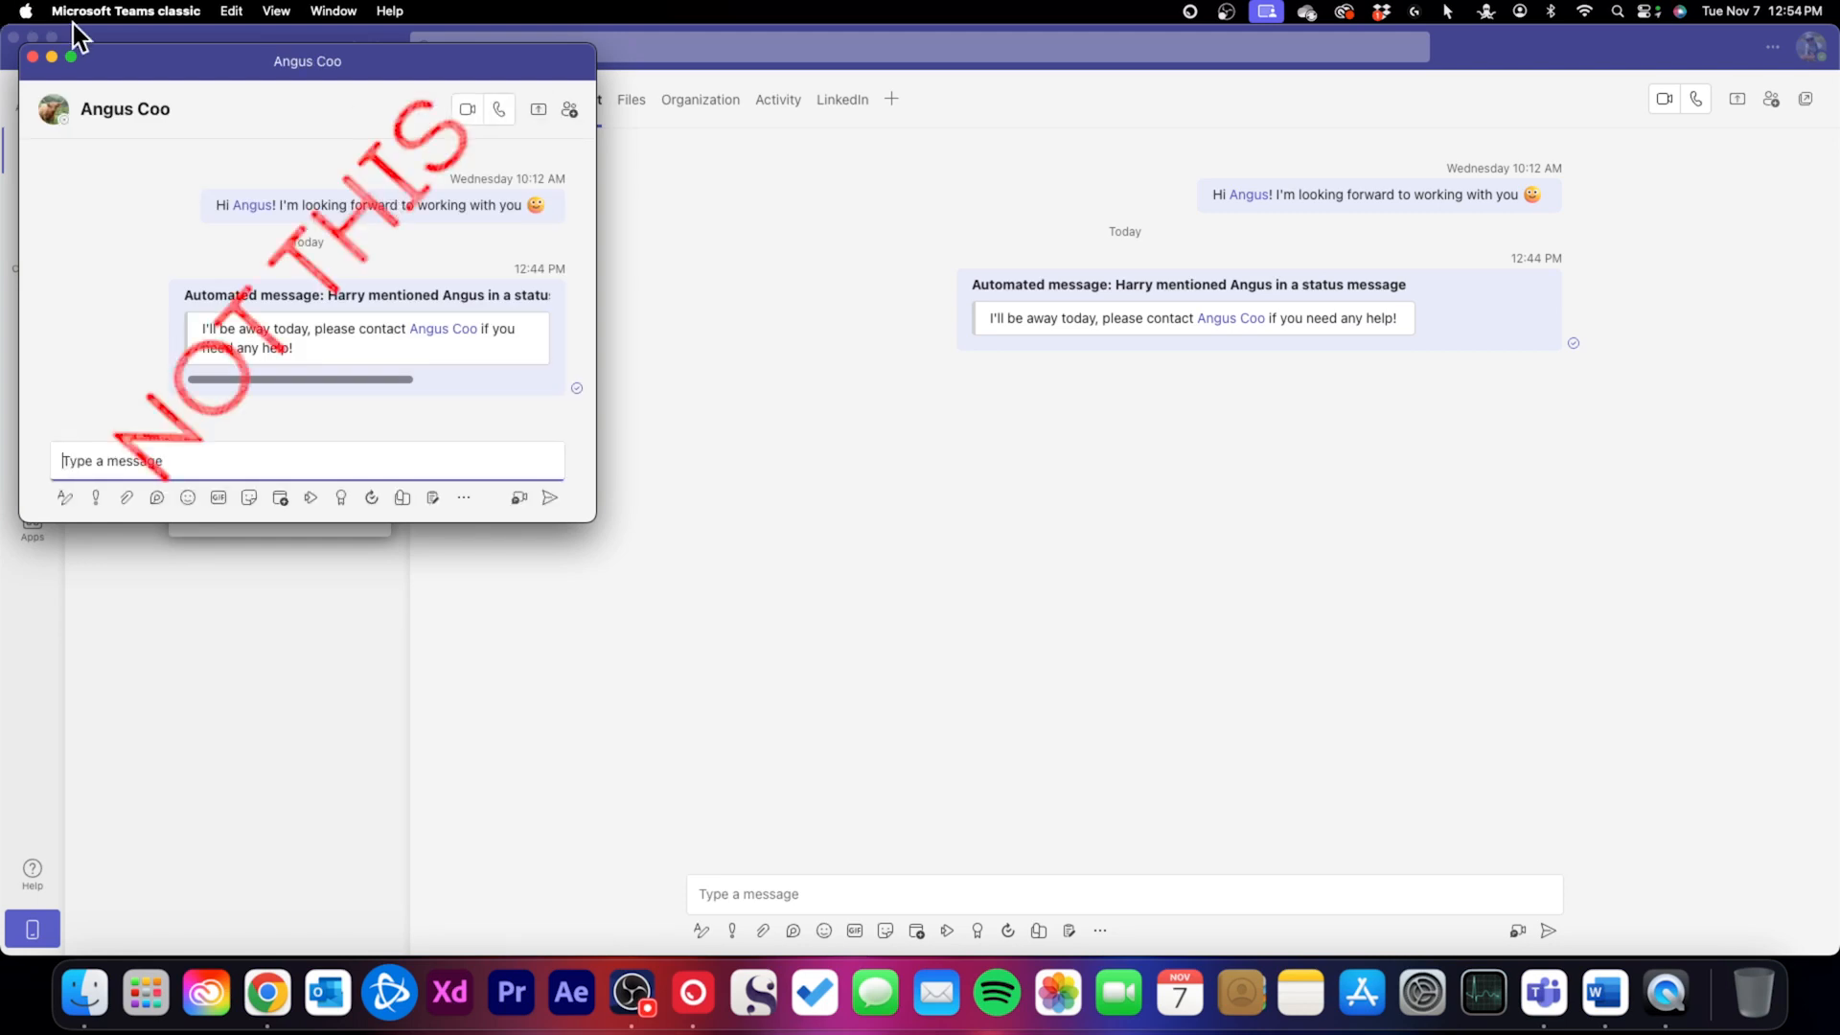
left_click(32, 56)
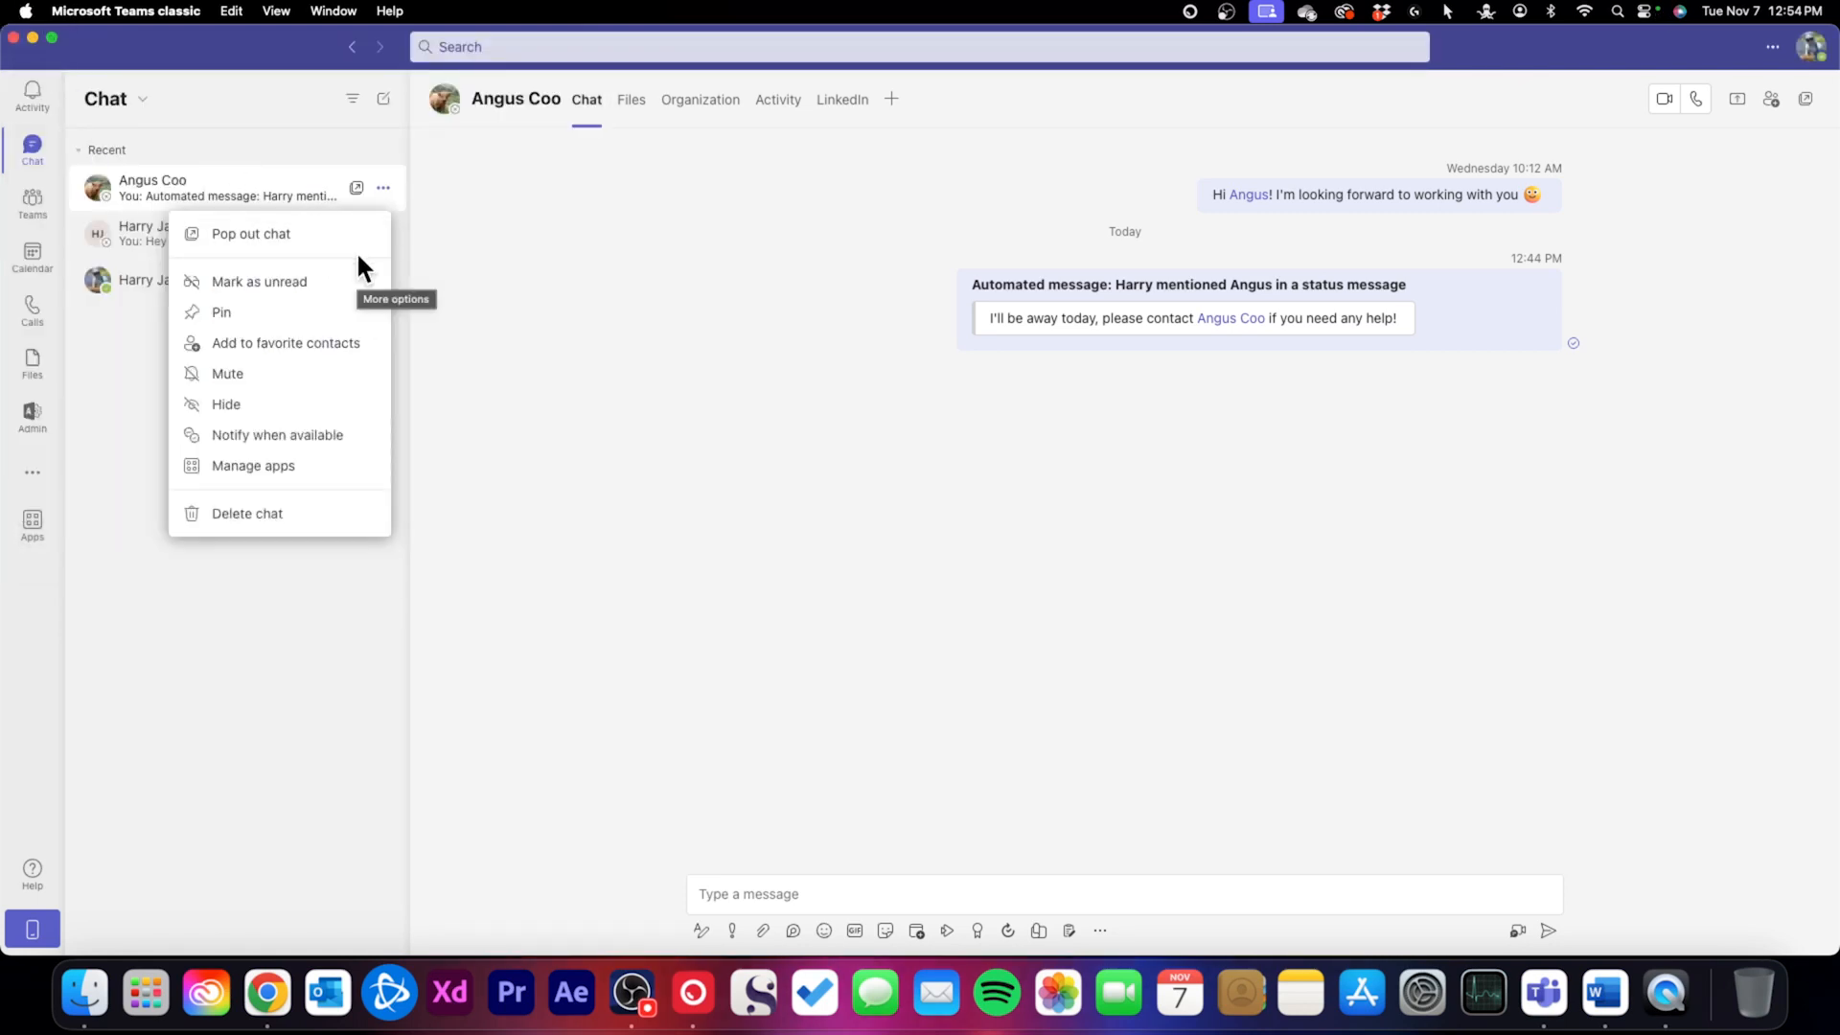
left_click(283, 522)
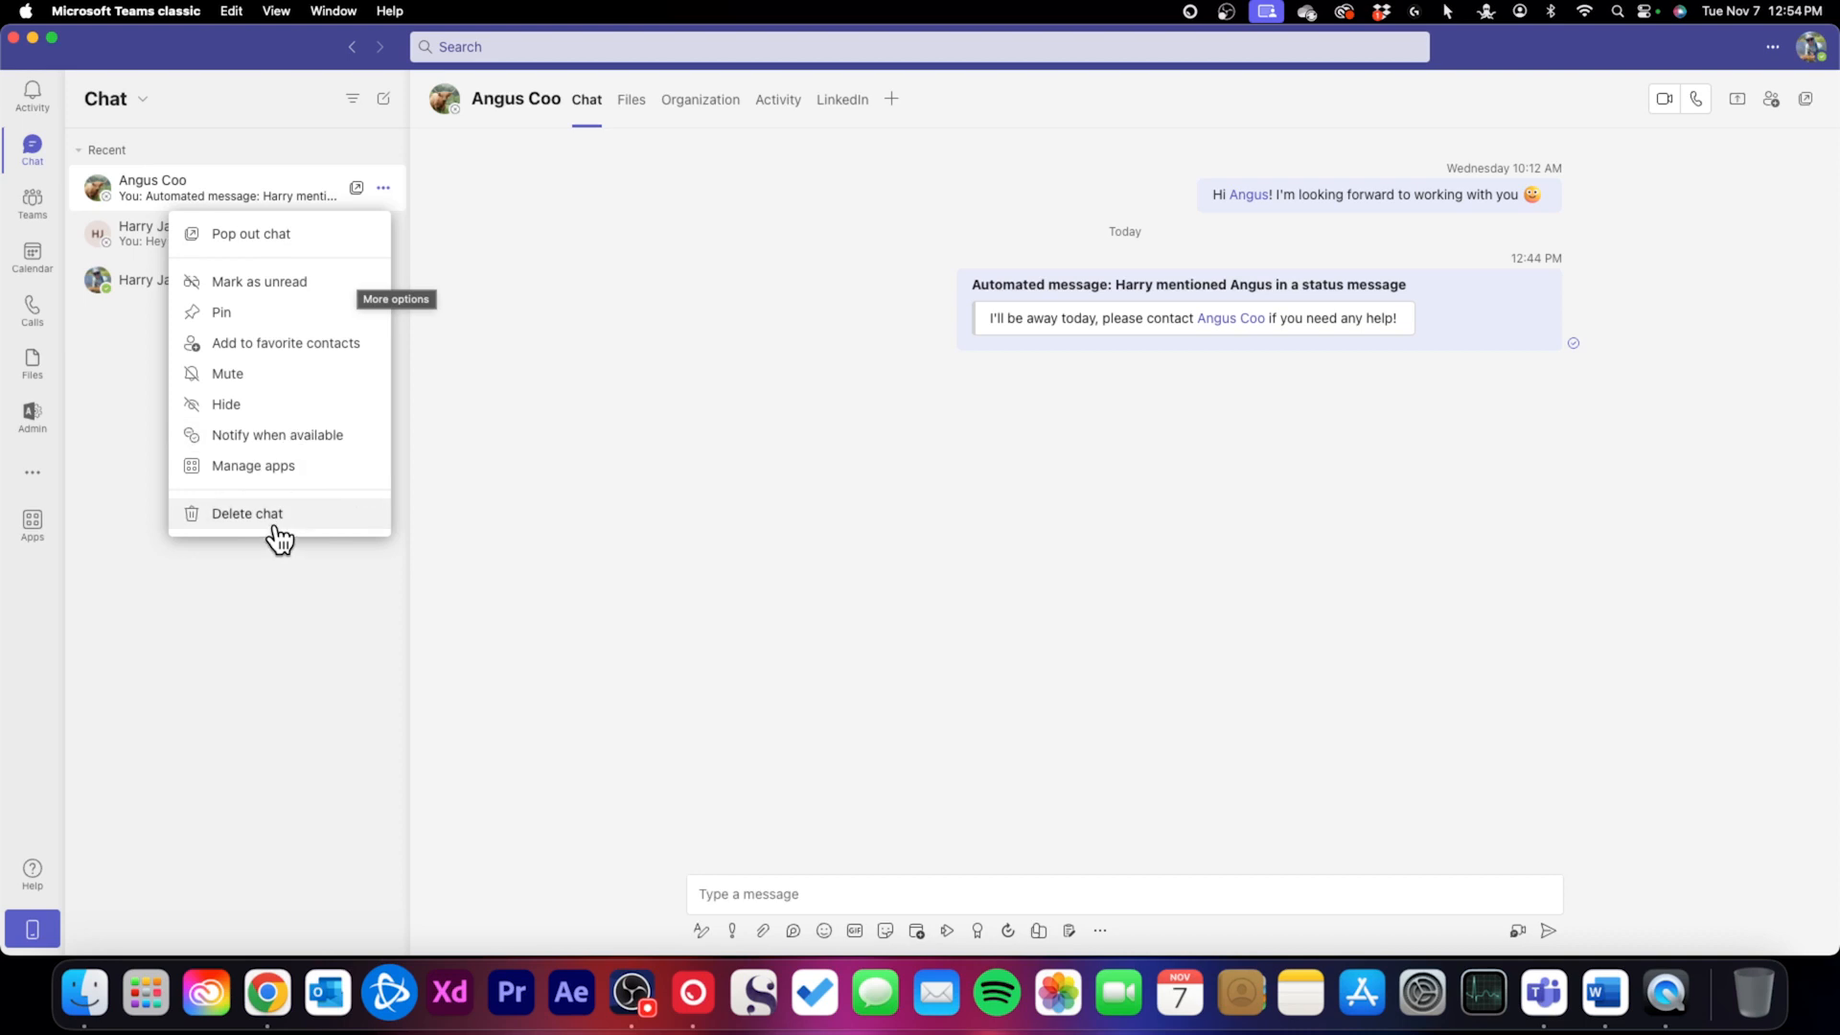
Permanently delete the first recent chat, the one with the automated status message, and confirm its deletion
left_click(276, 412)
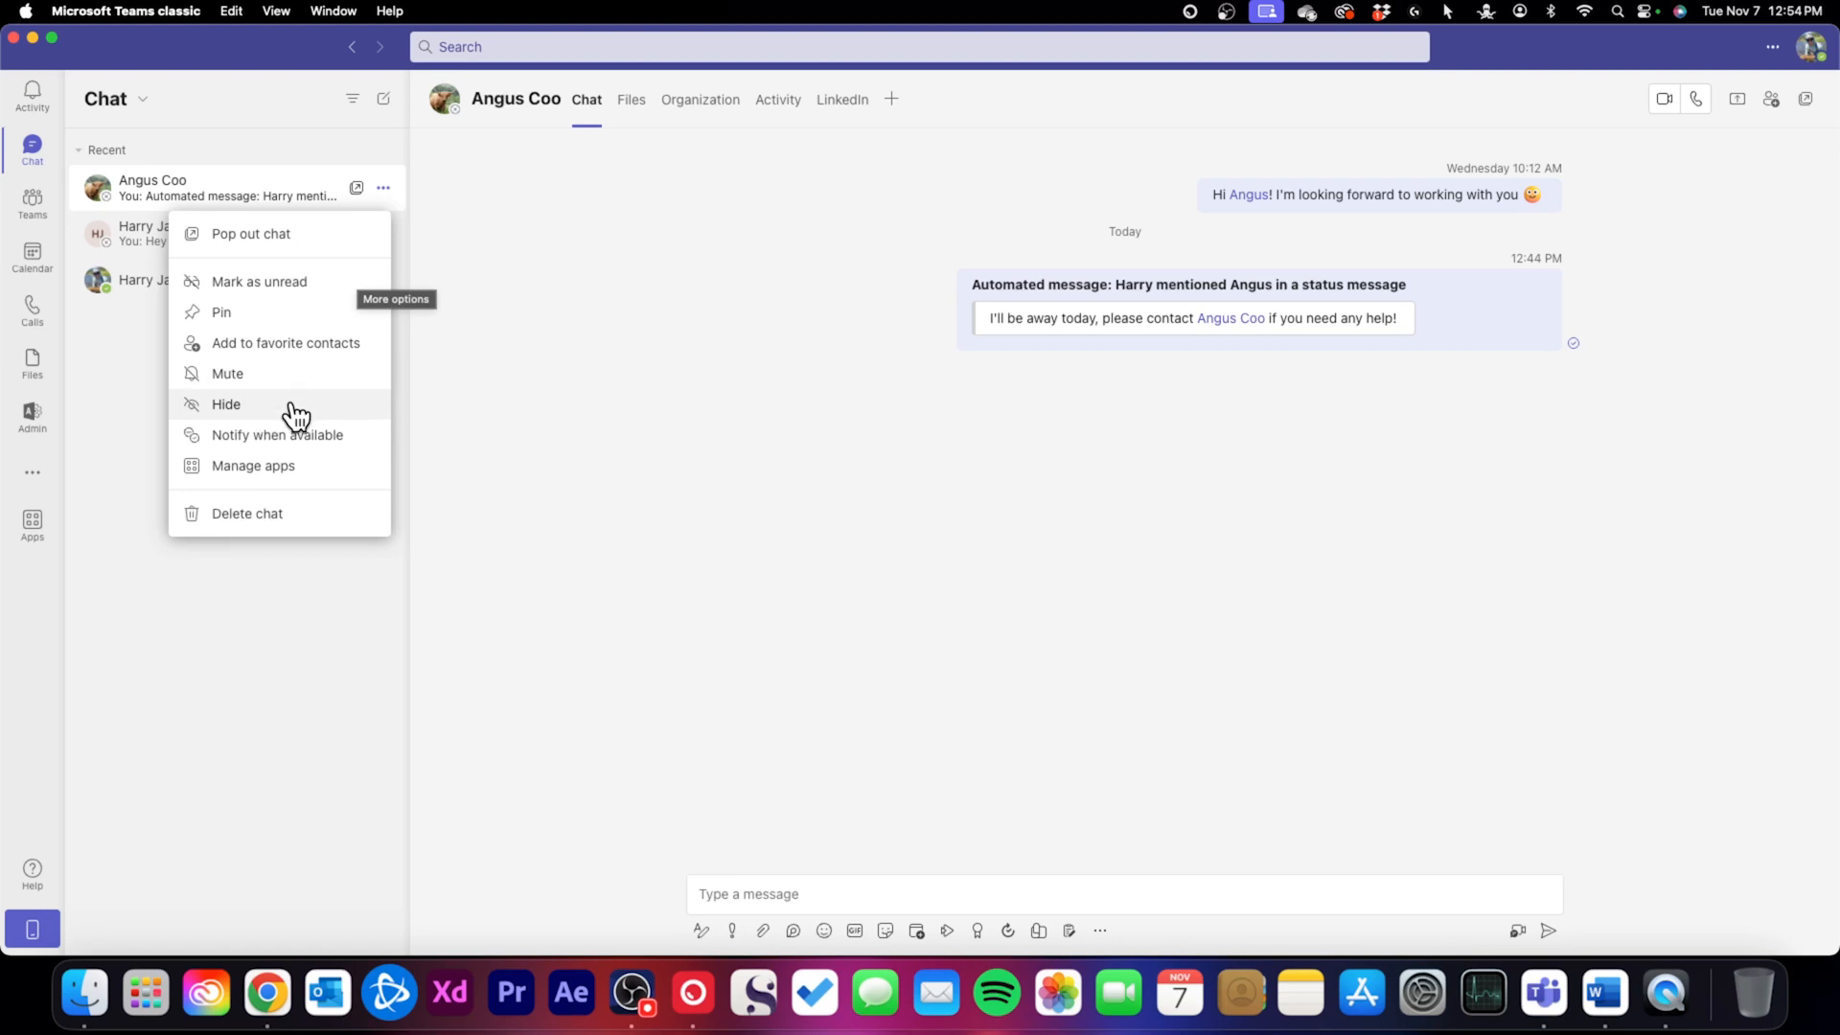
left_click(274, 517)
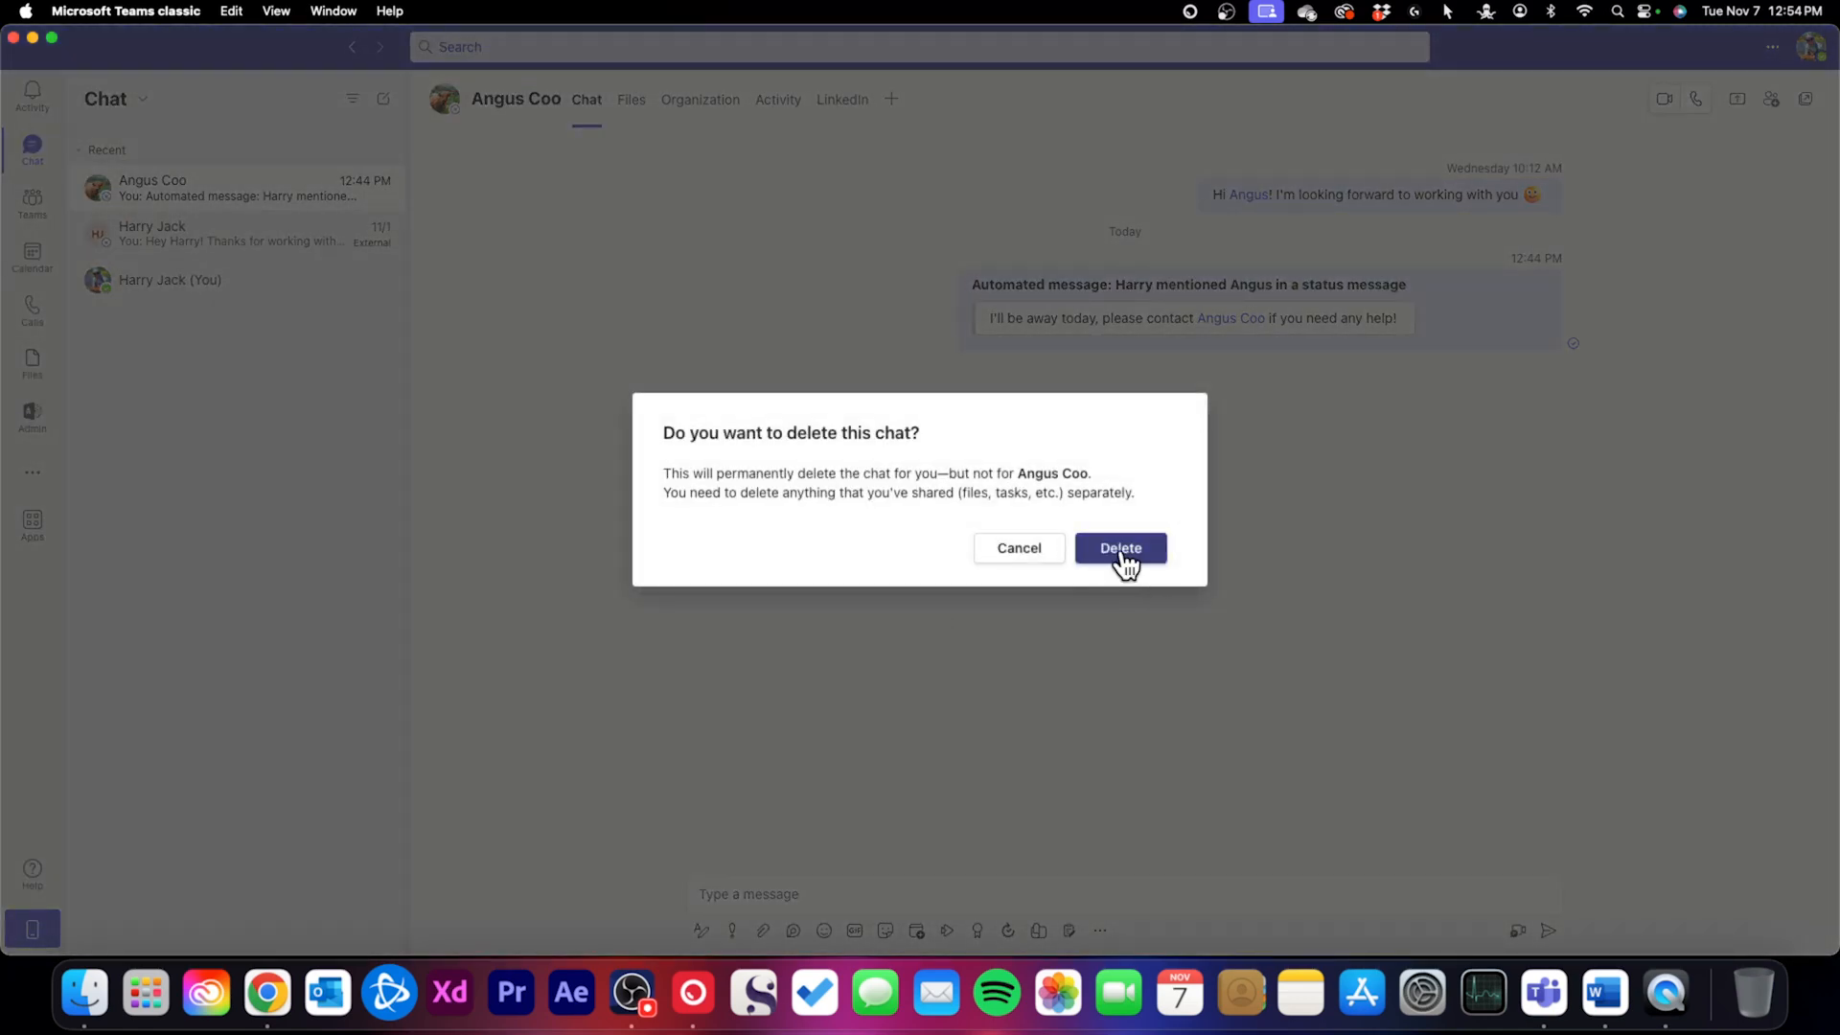
left_click(1121, 549)
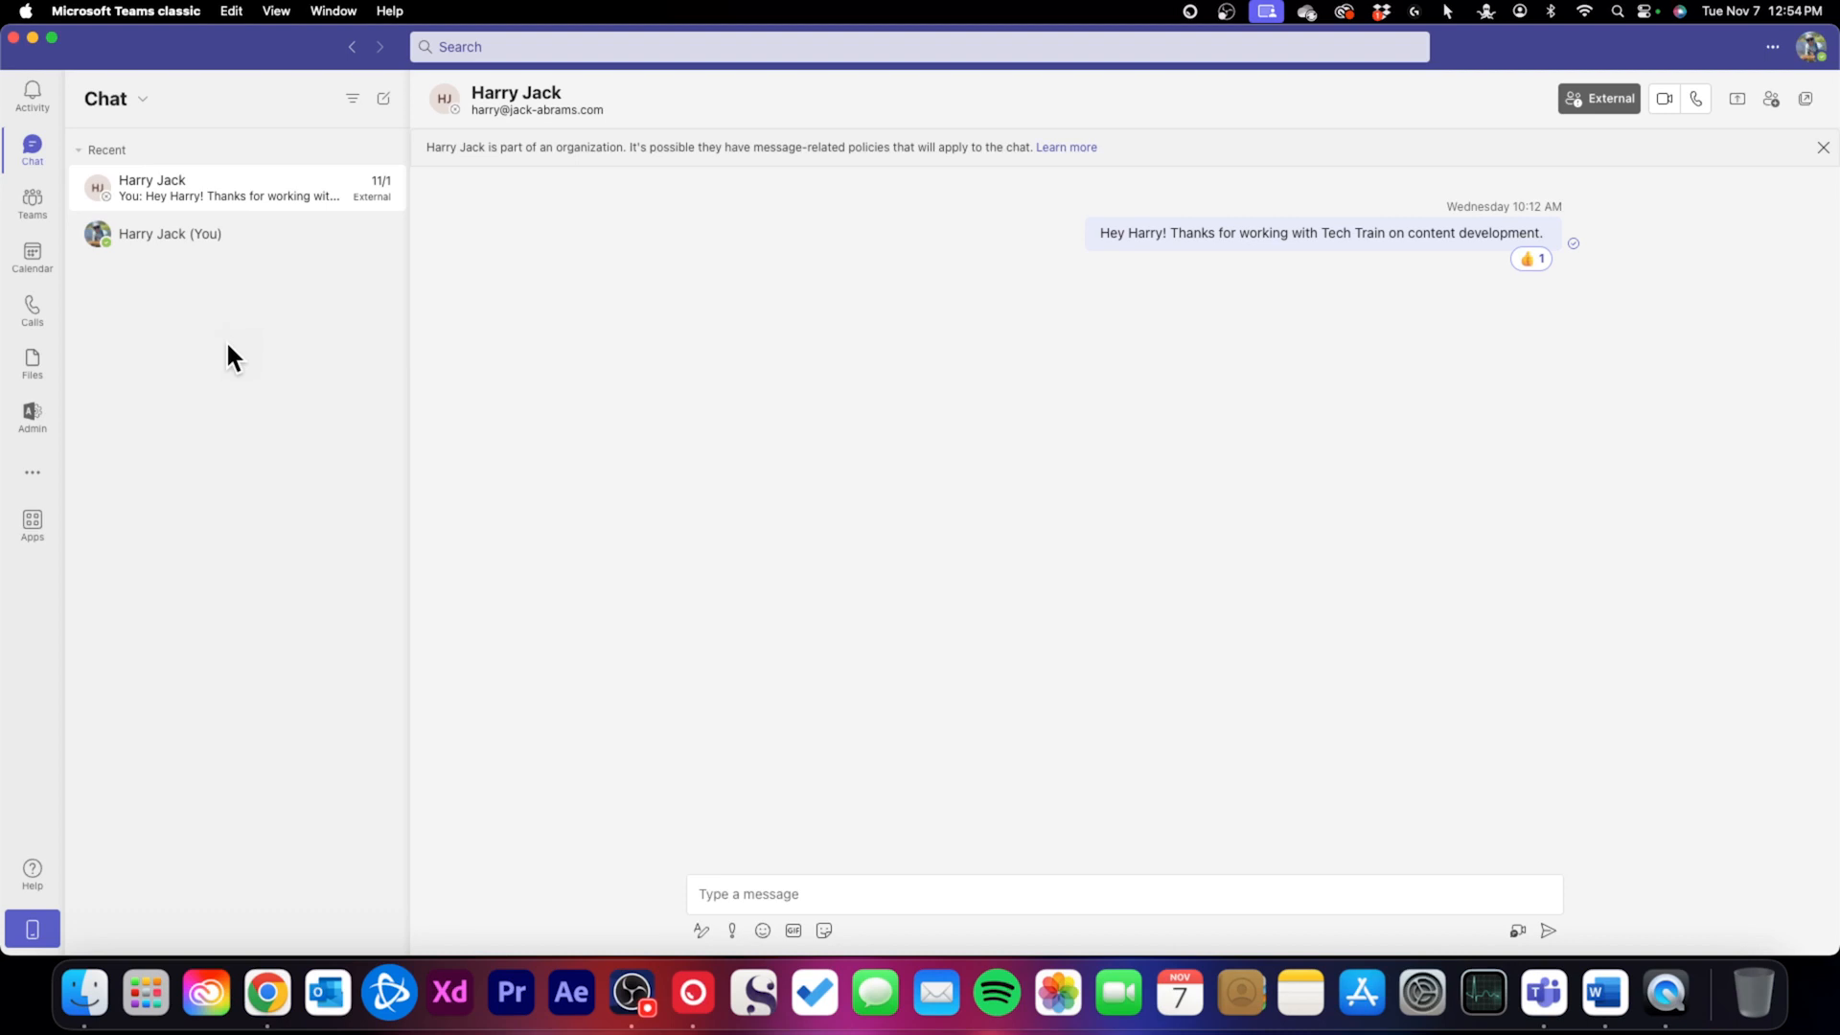
Start a new chat addressed to the suggested contact who is the Training Assistant
left_click(386, 105)
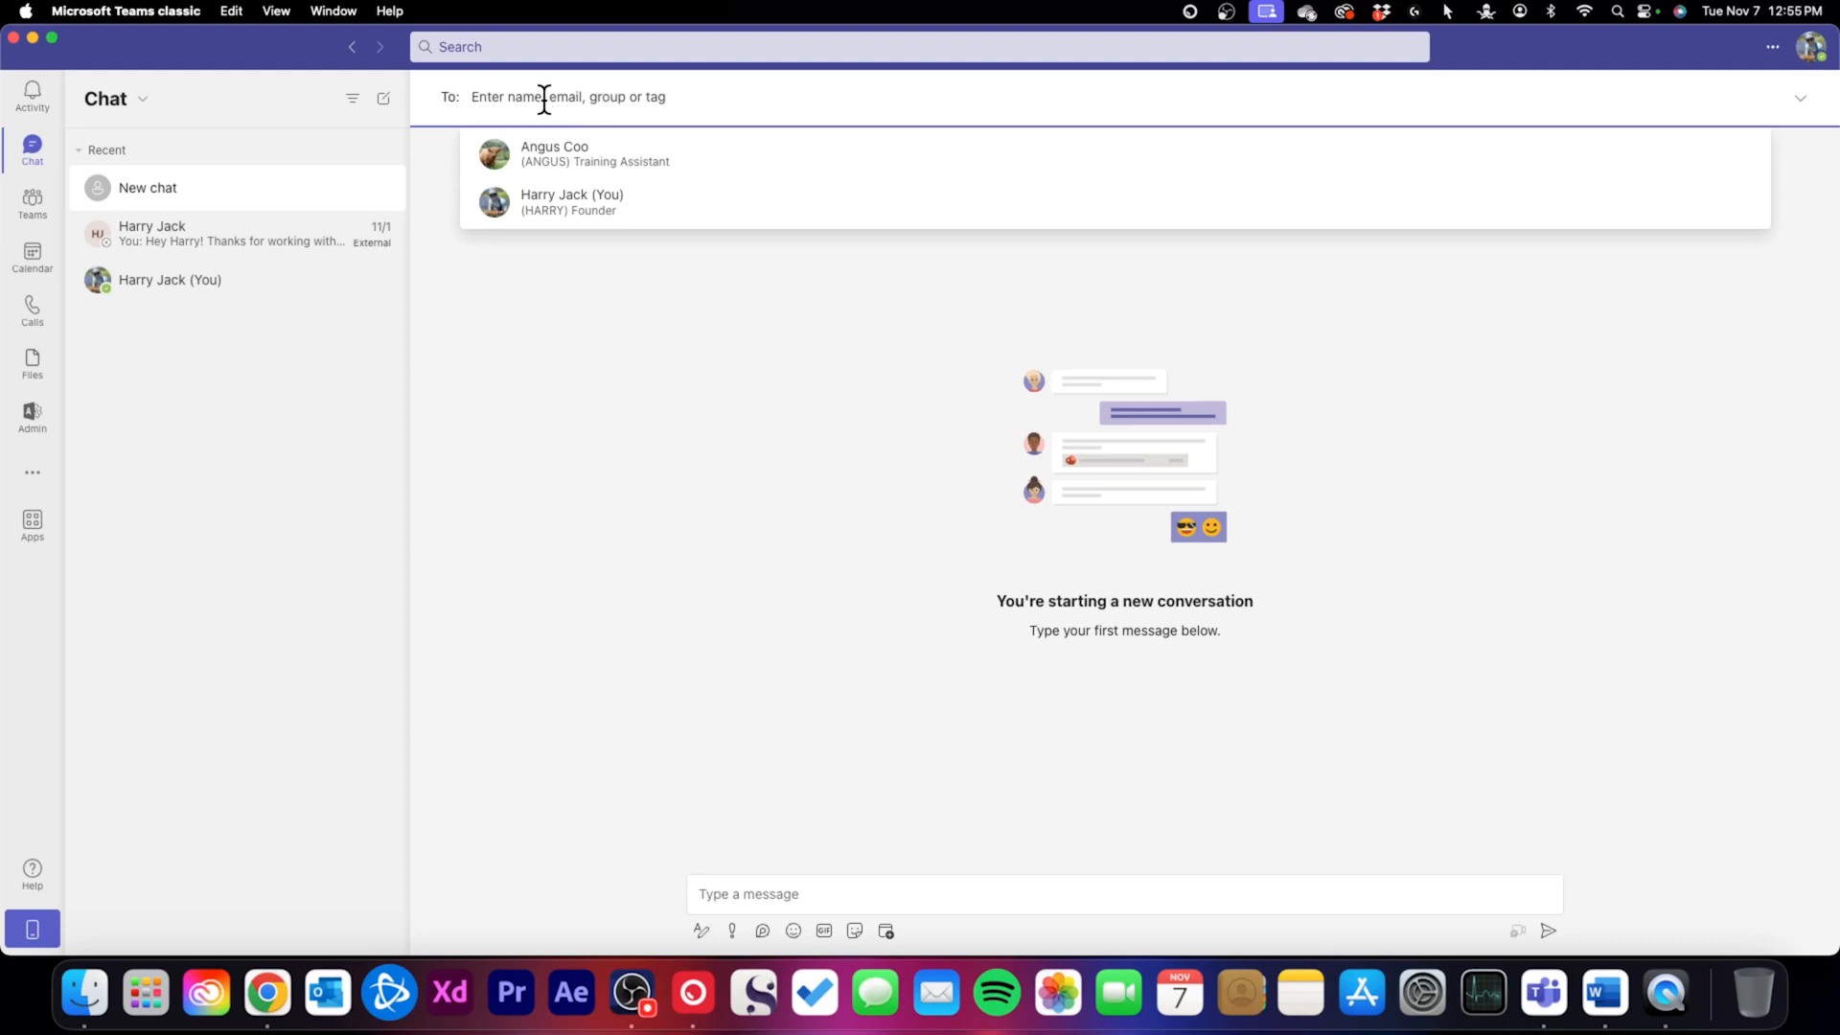
left_click(618, 153)
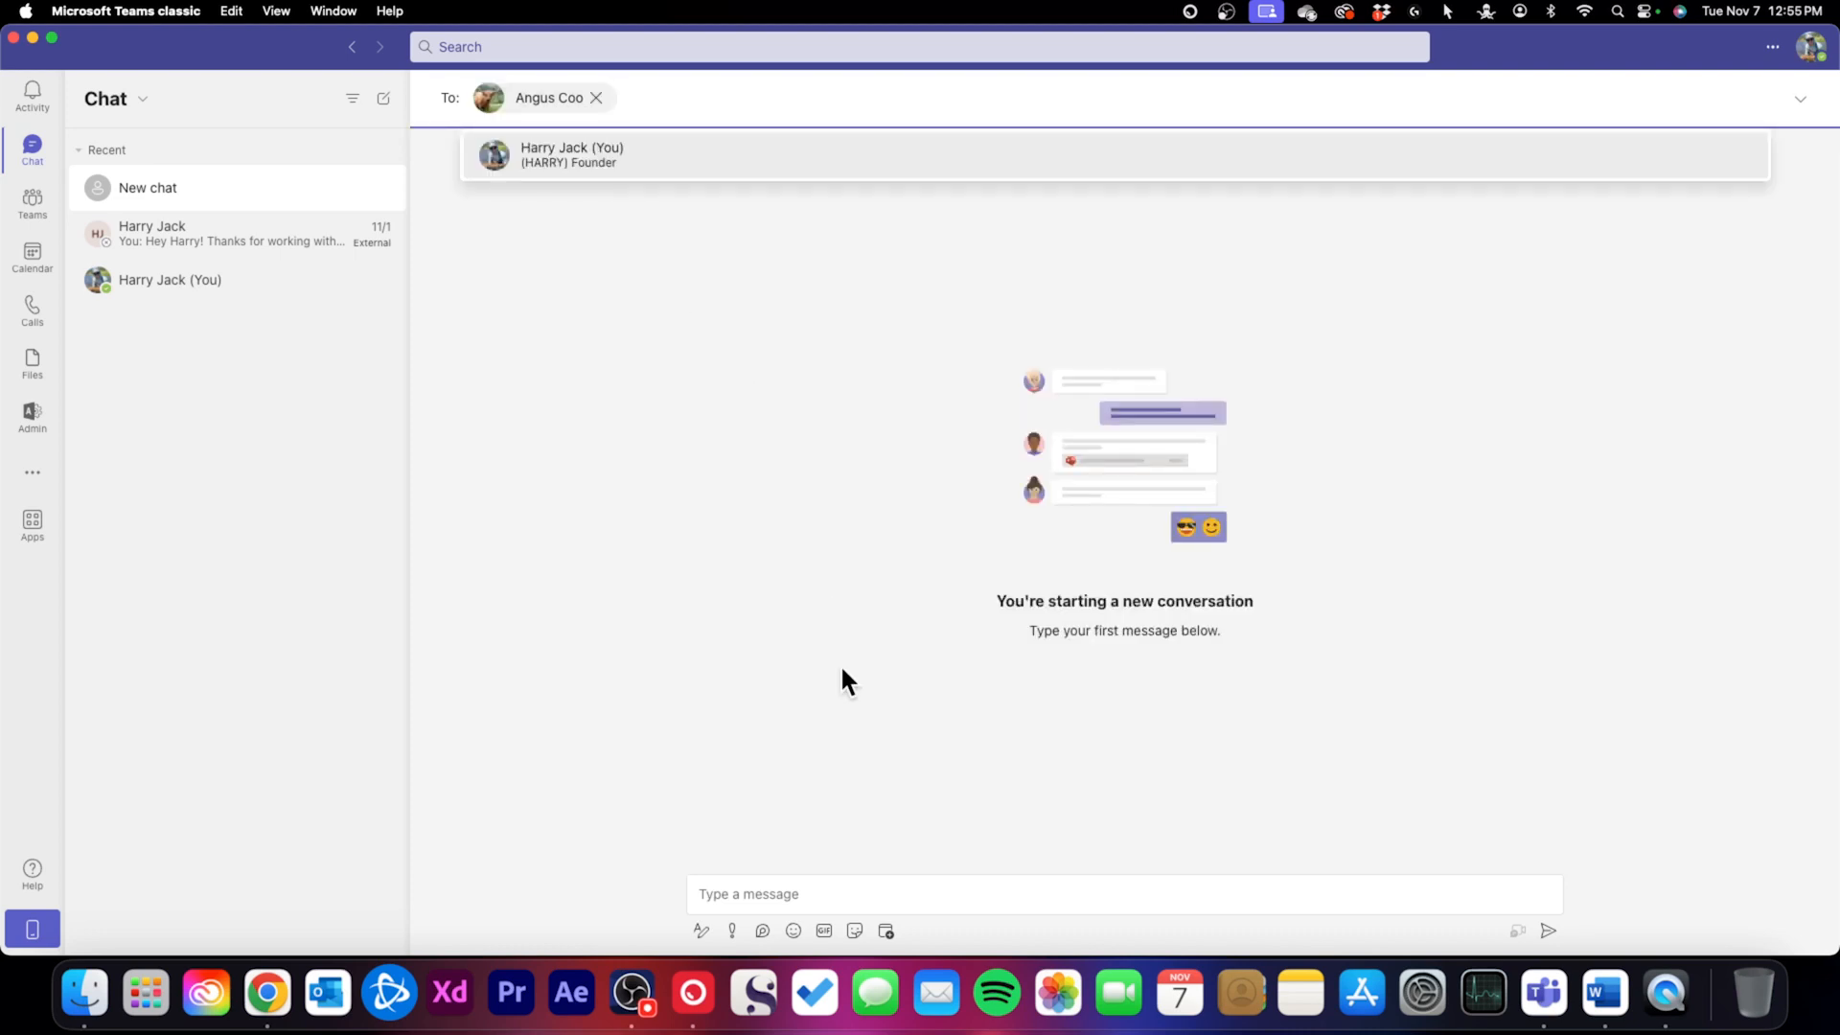
left_click(792, 846)
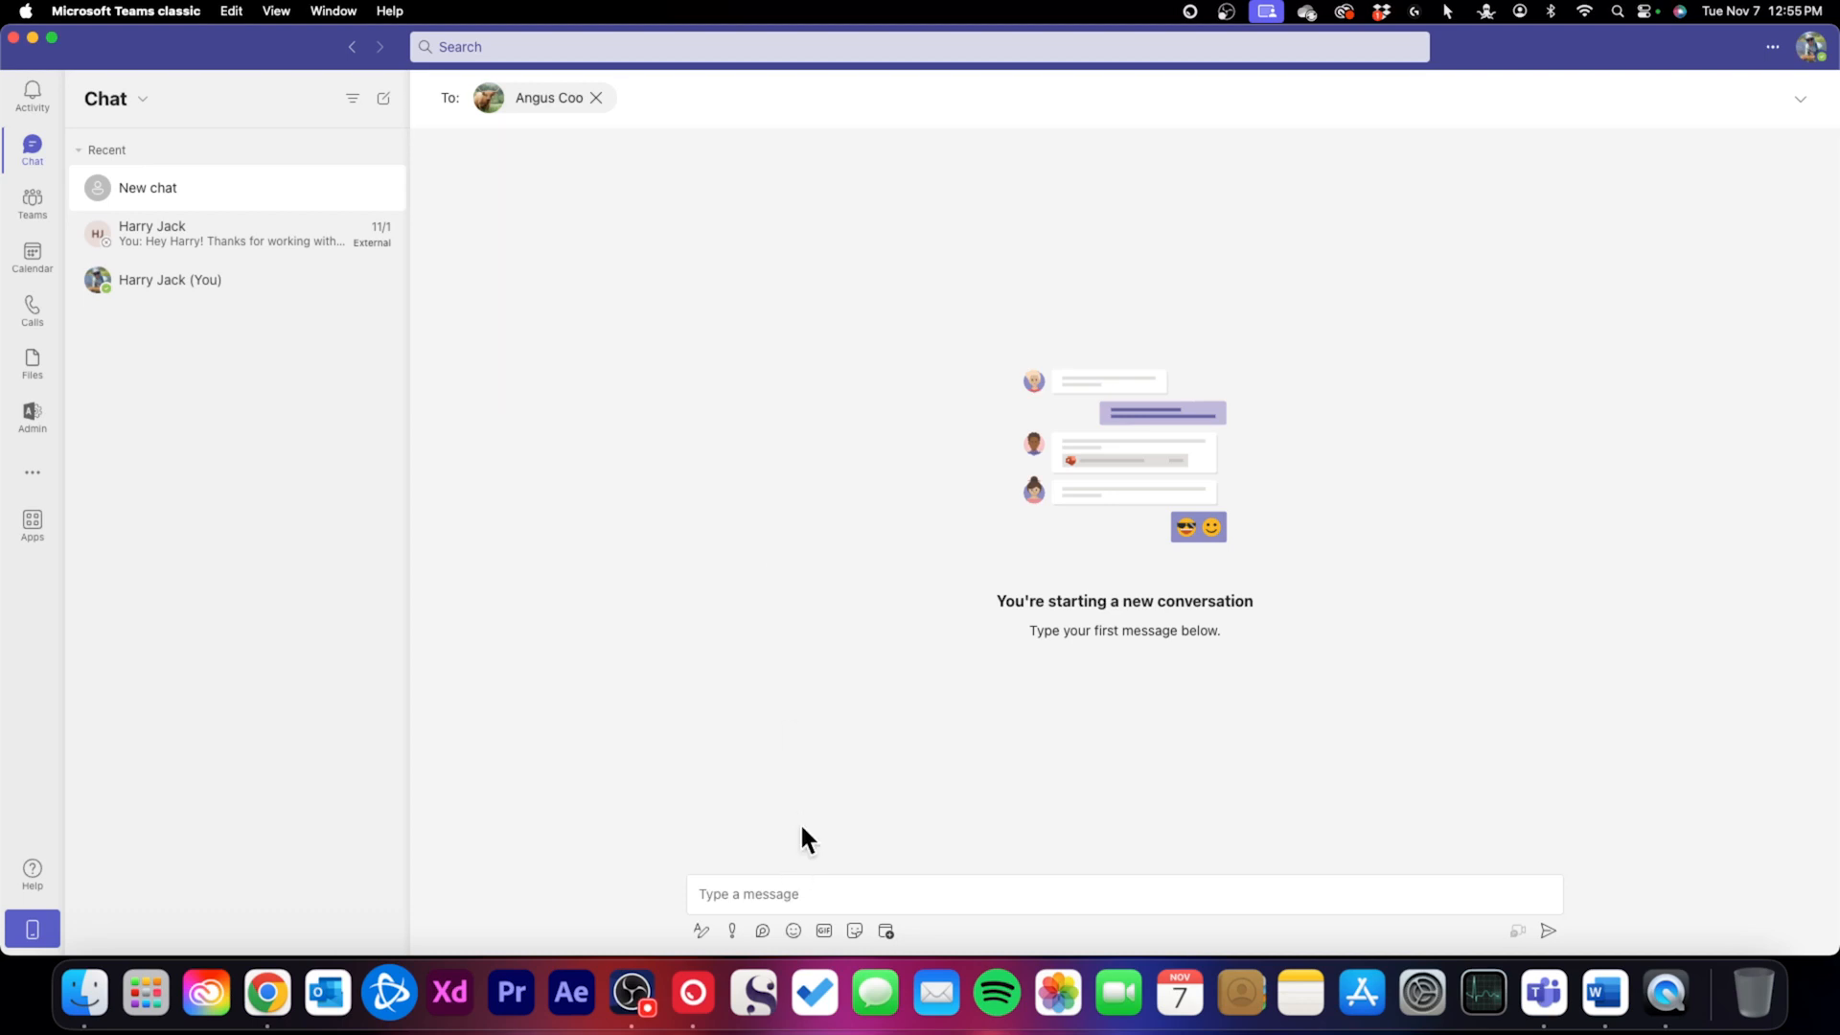
Send a message that opens with "Hey", mentions the contact with an @ tag, and continues "! Welcome to Tech Train!"
left_click(769, 896)
left_click(768, 896)
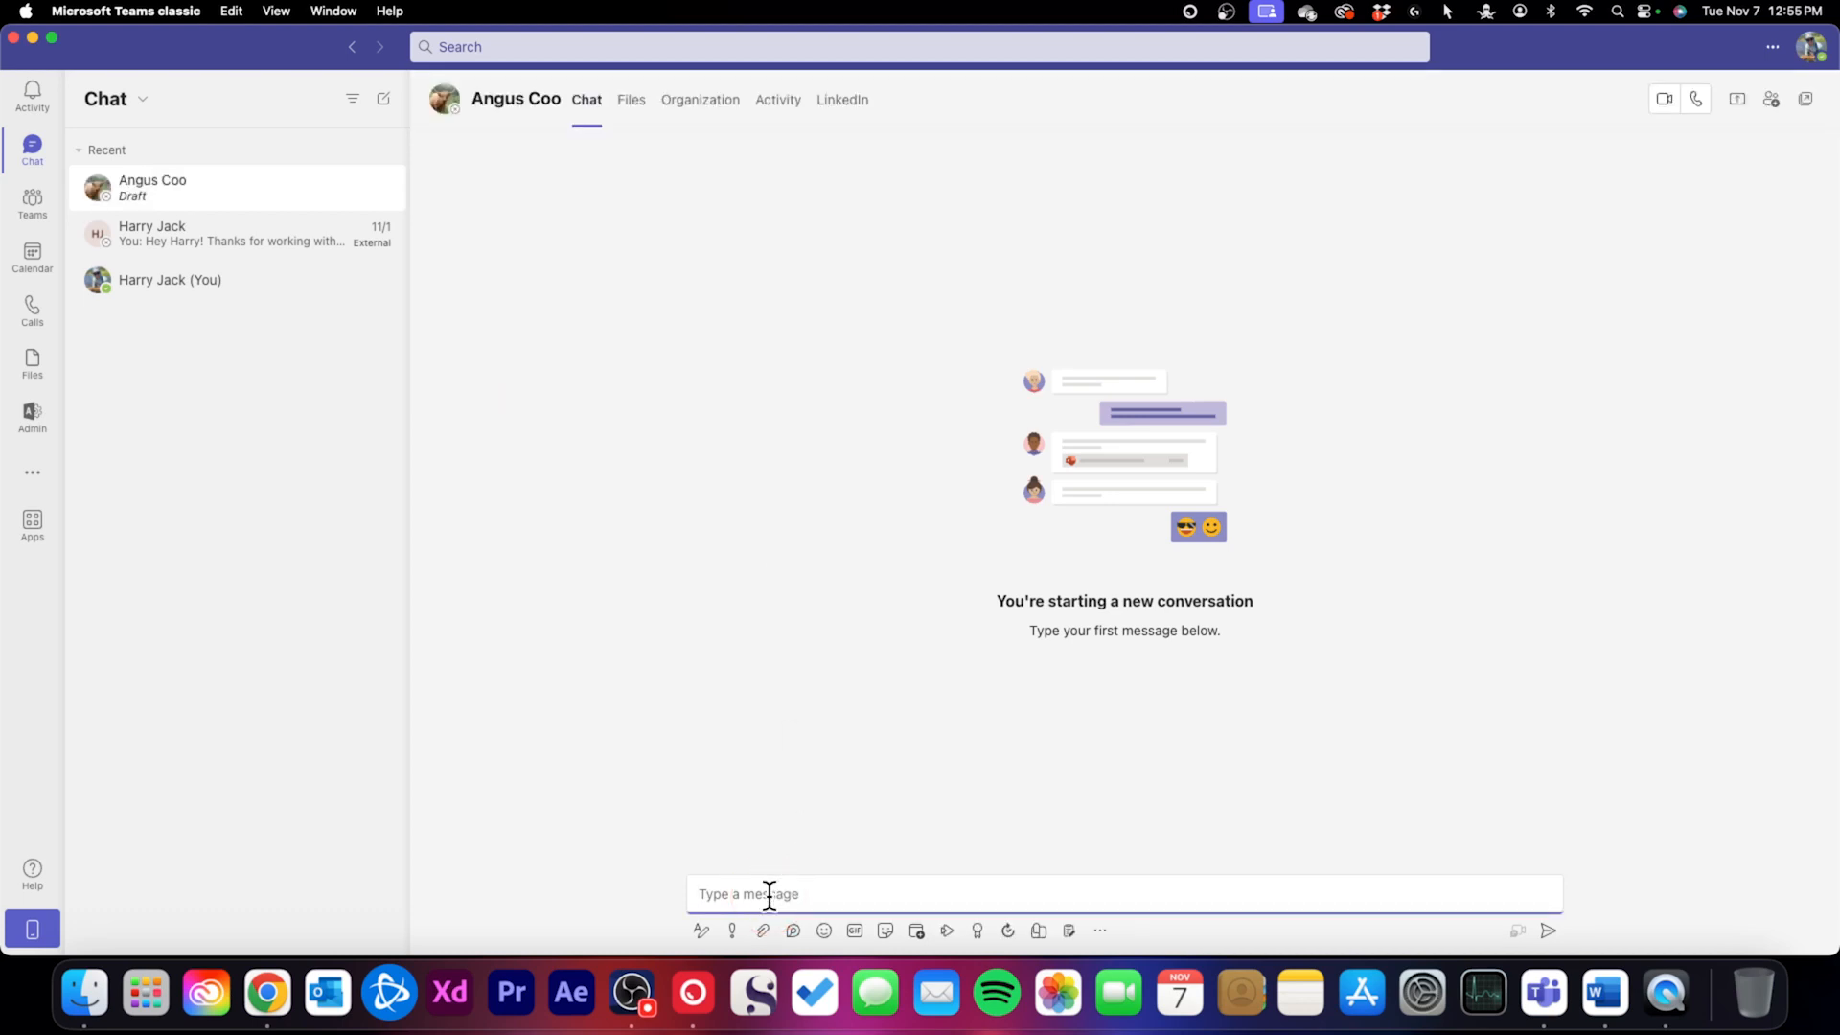
left_click(768, 896)
type("Hey @angus")
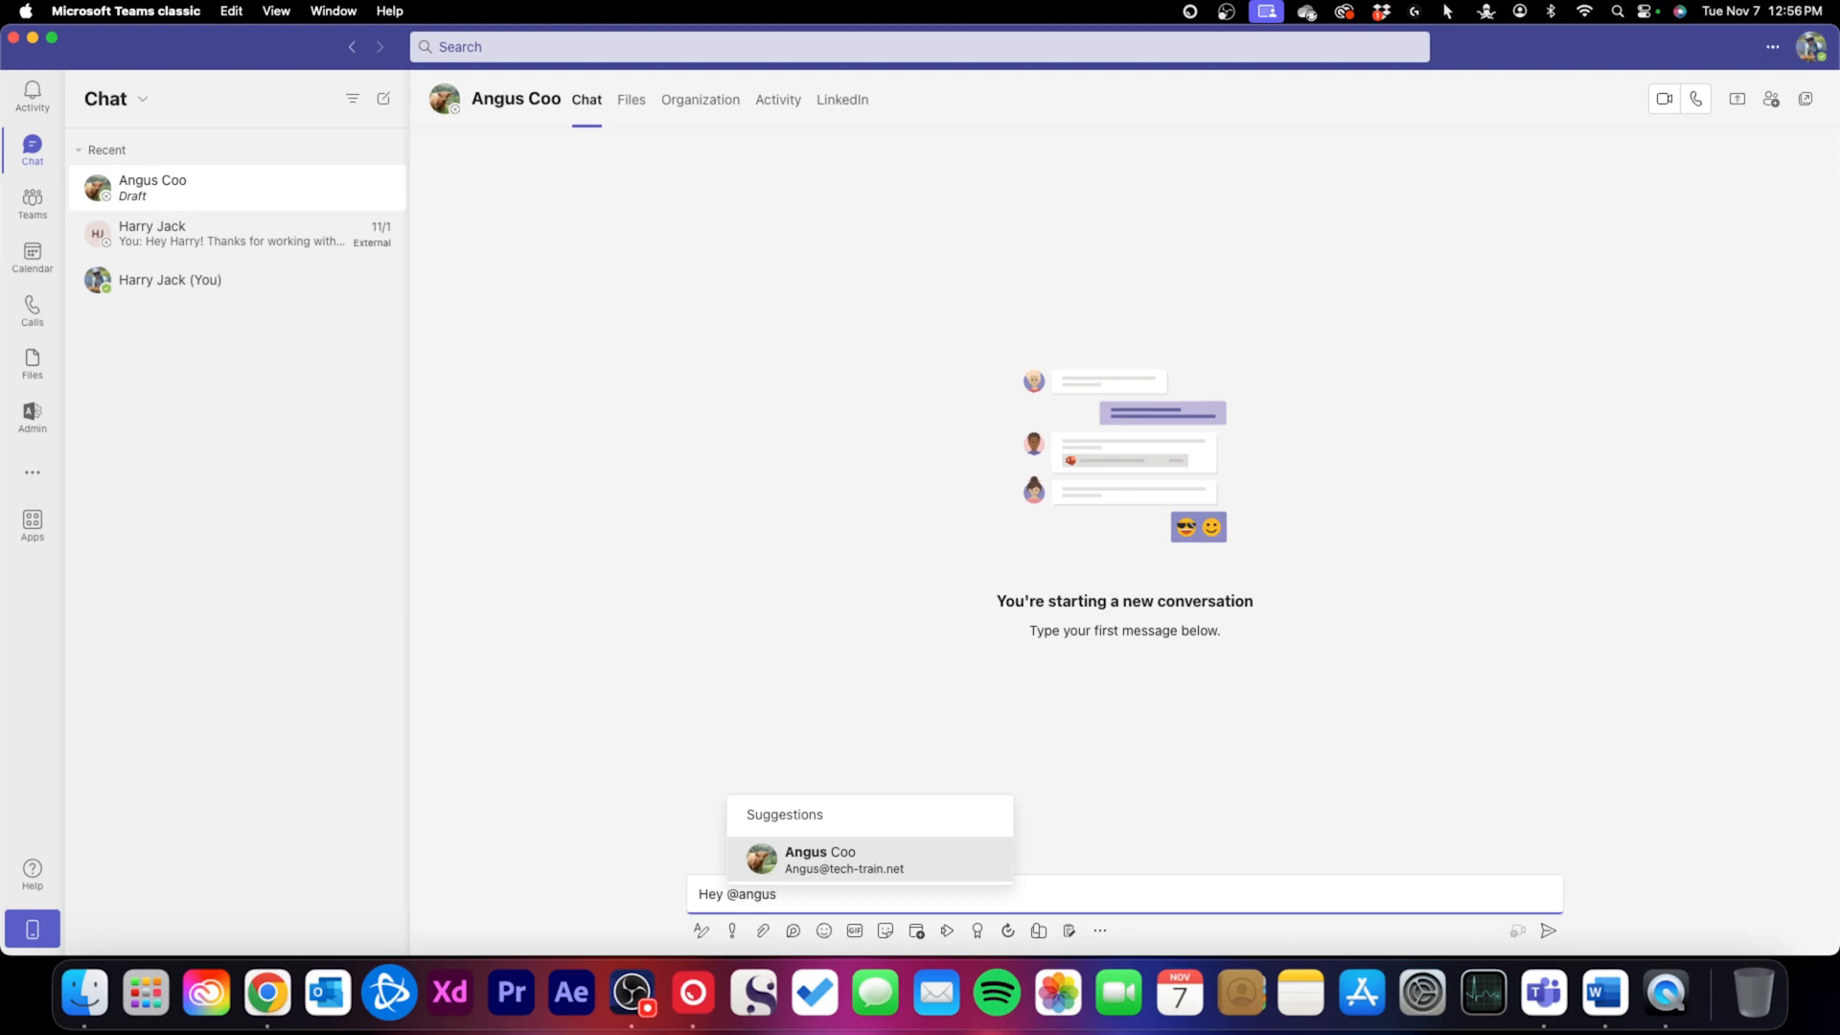
key("Return")
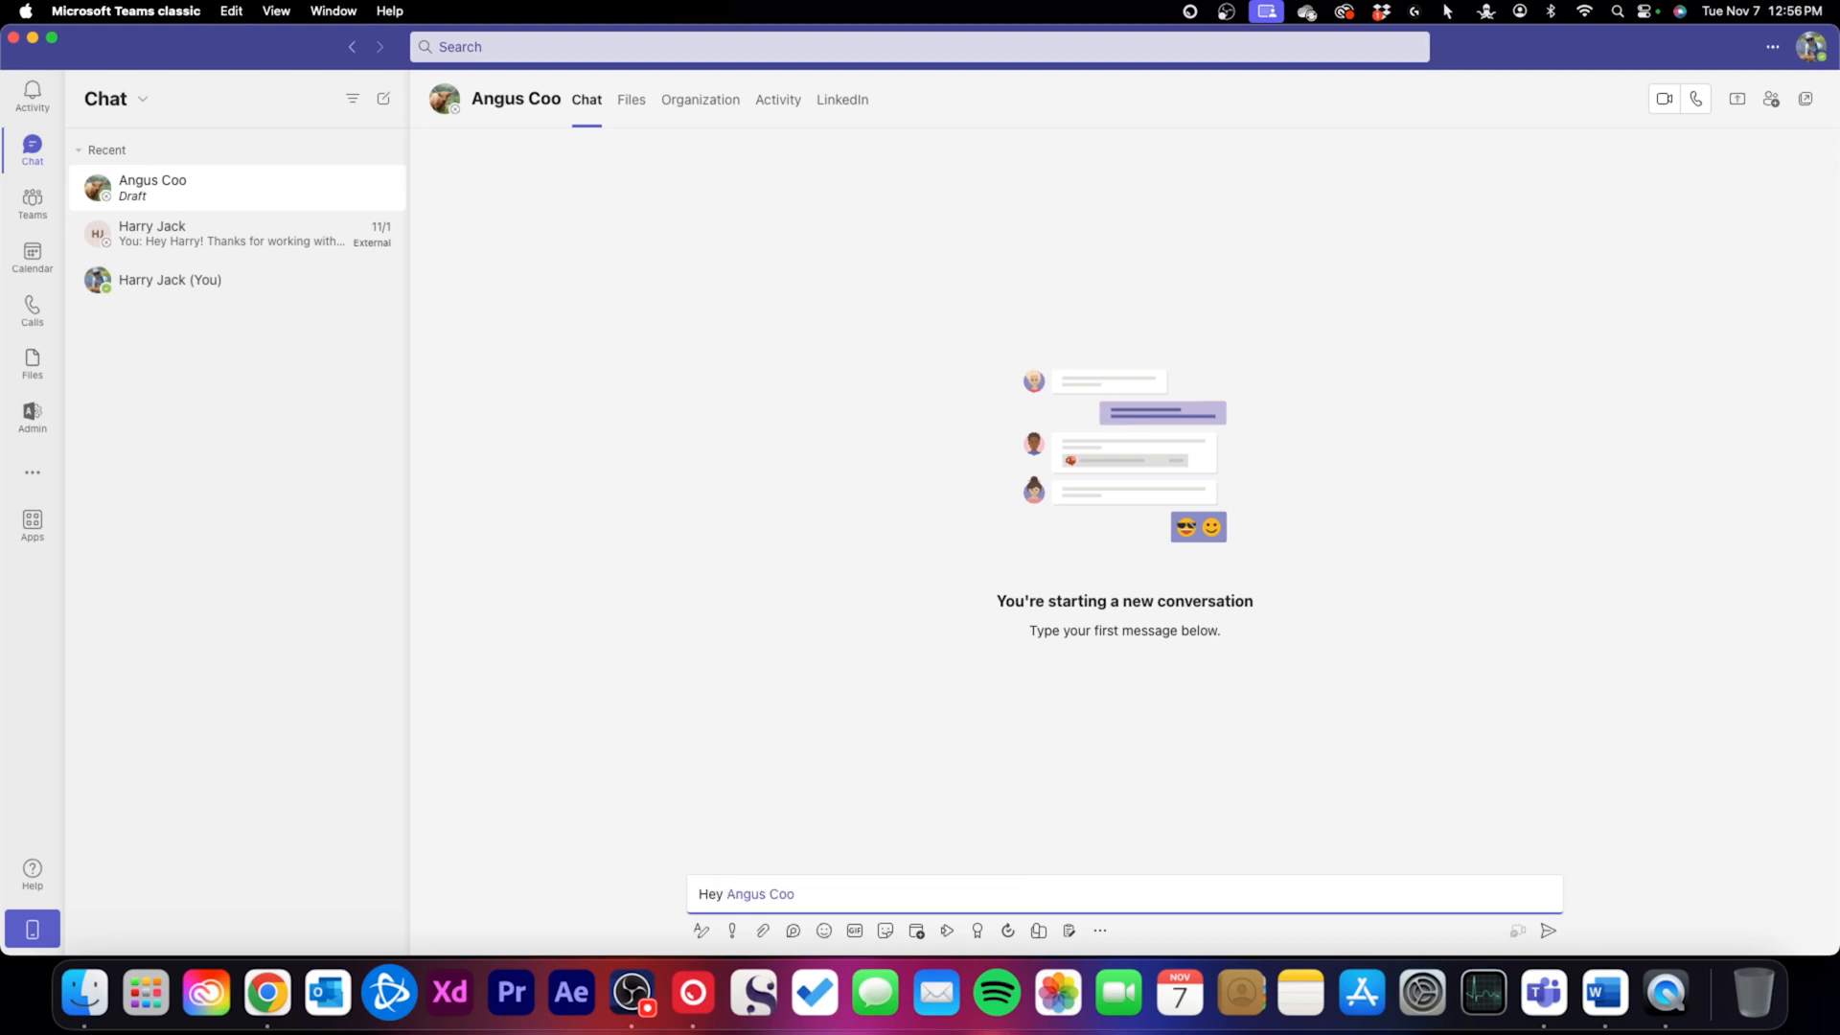
type("! Welcome to Tech")
type("Train!")
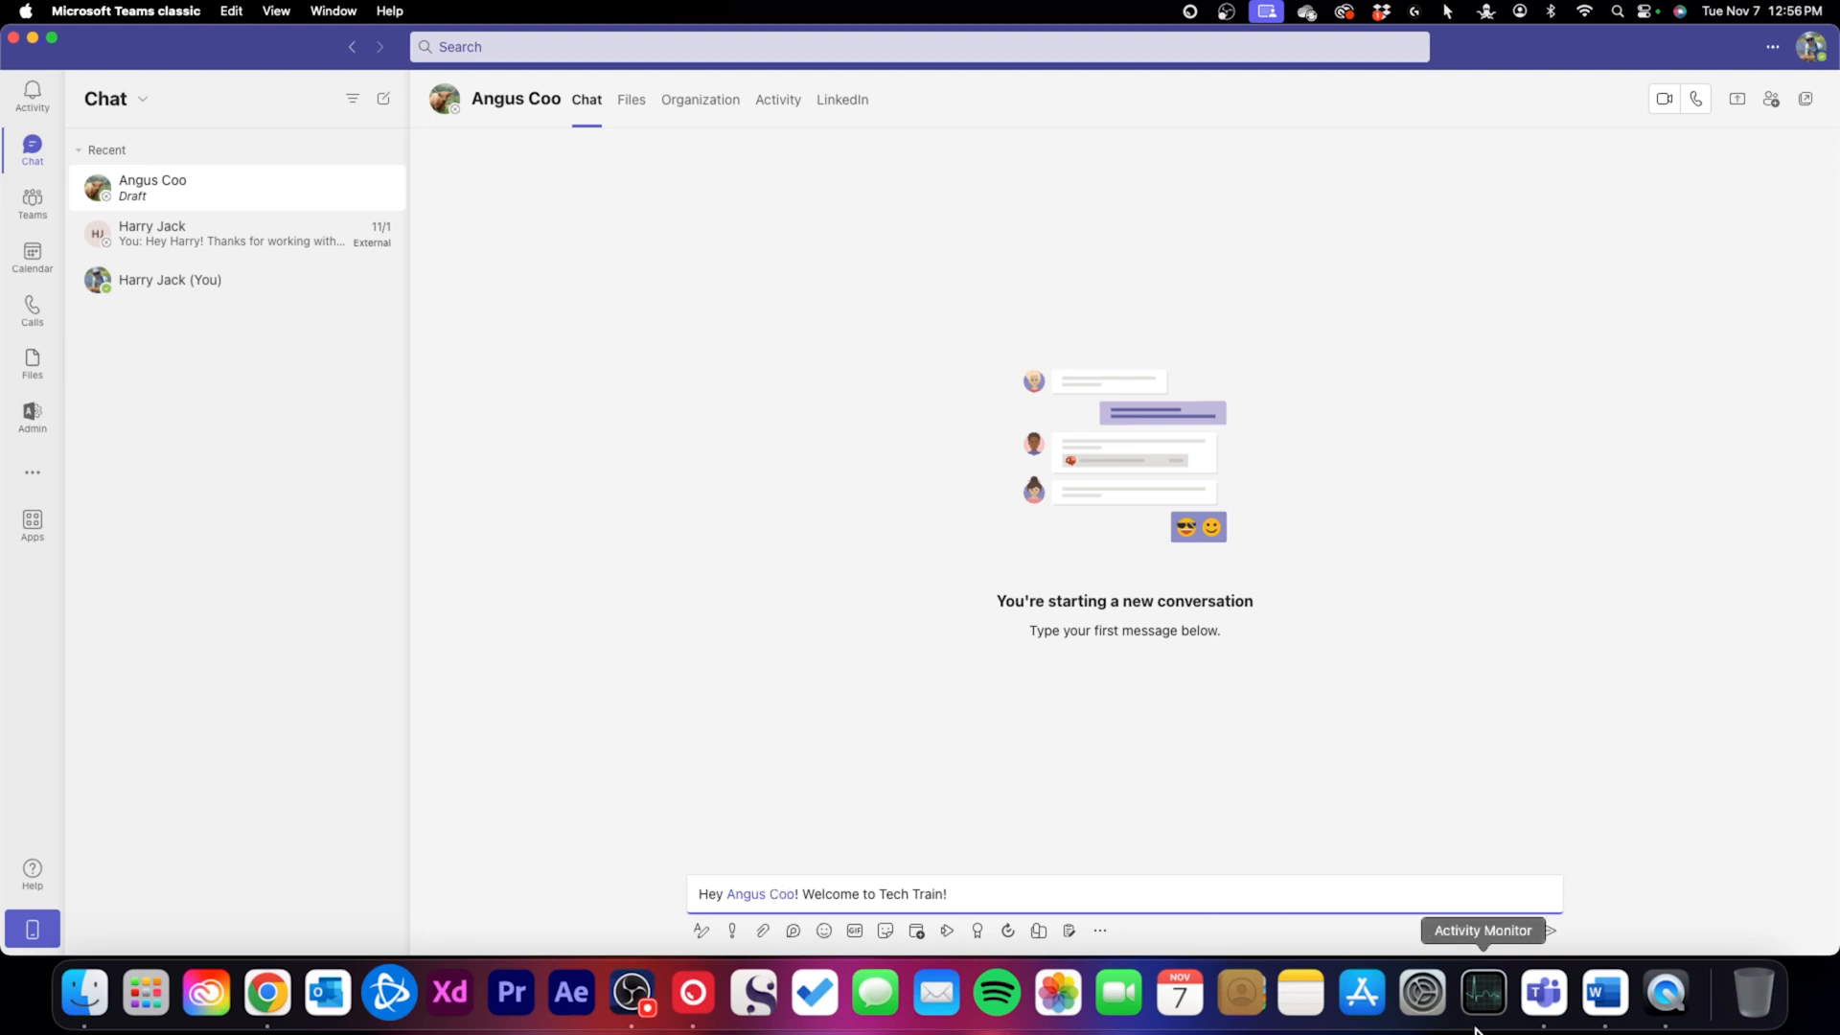
left_click(1550, 935)
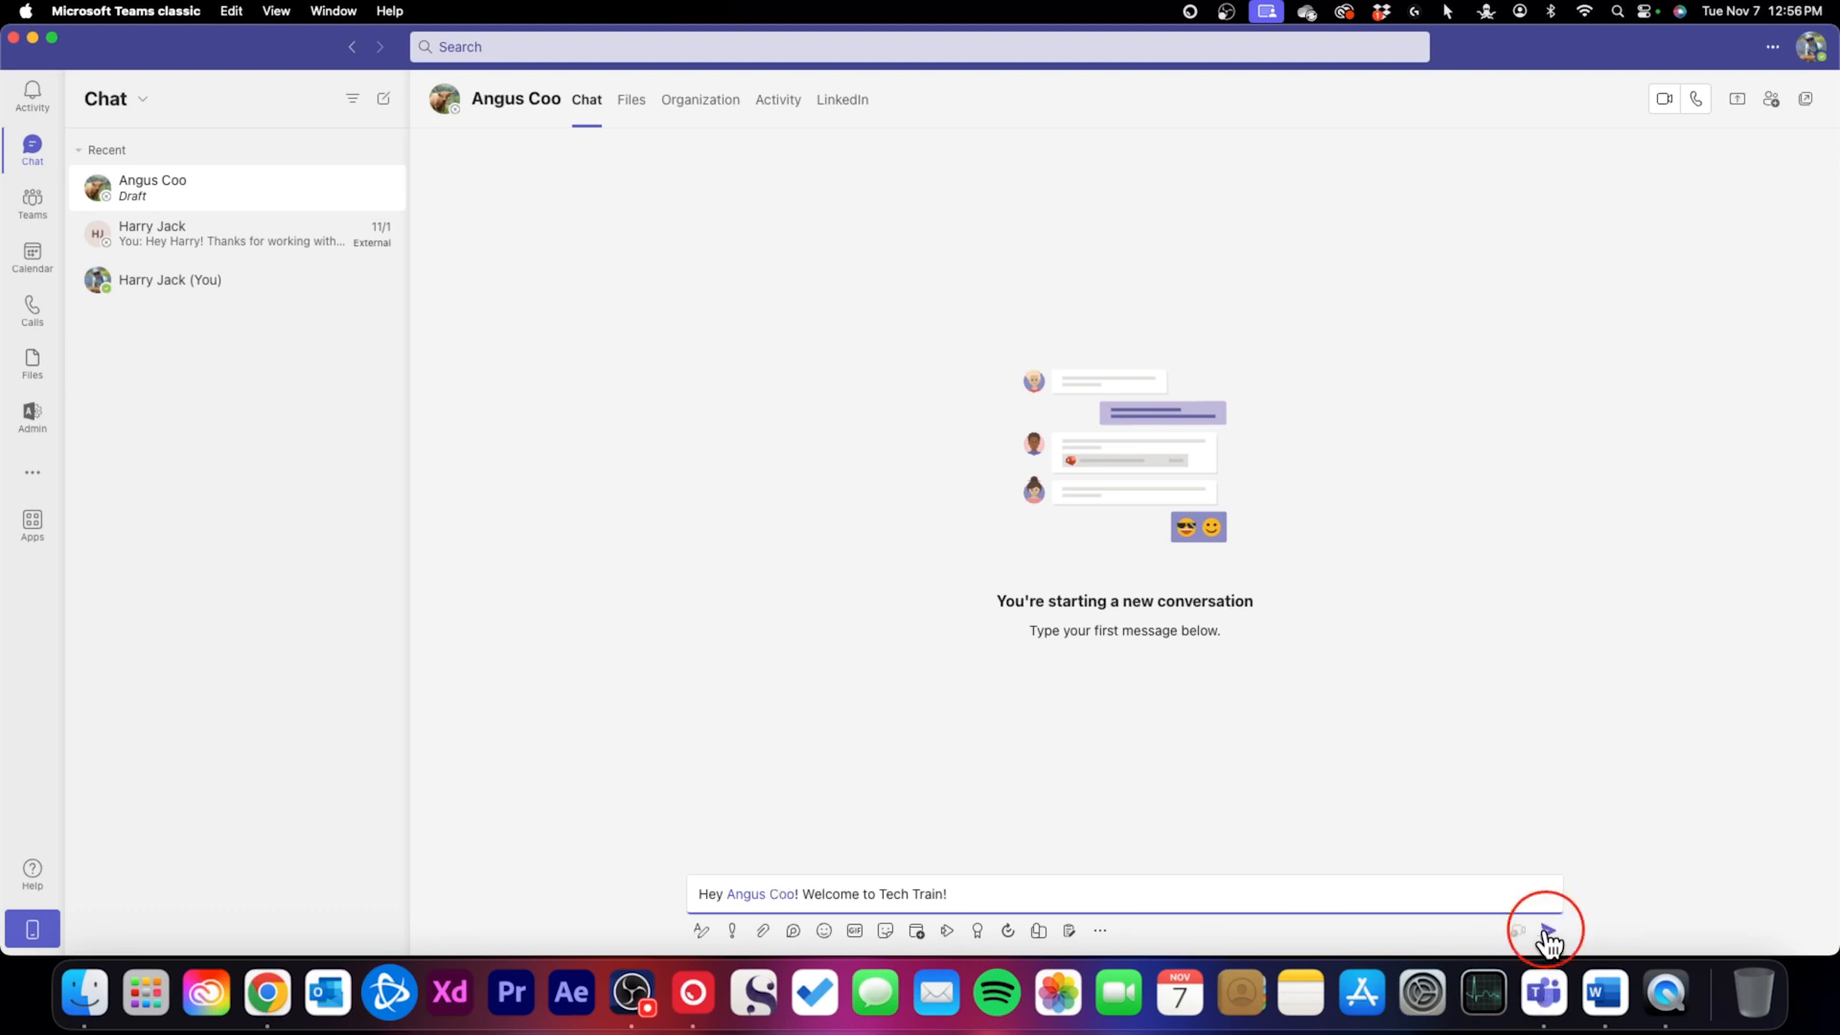
left_click(1549, 934)
left_click(1547, 935)
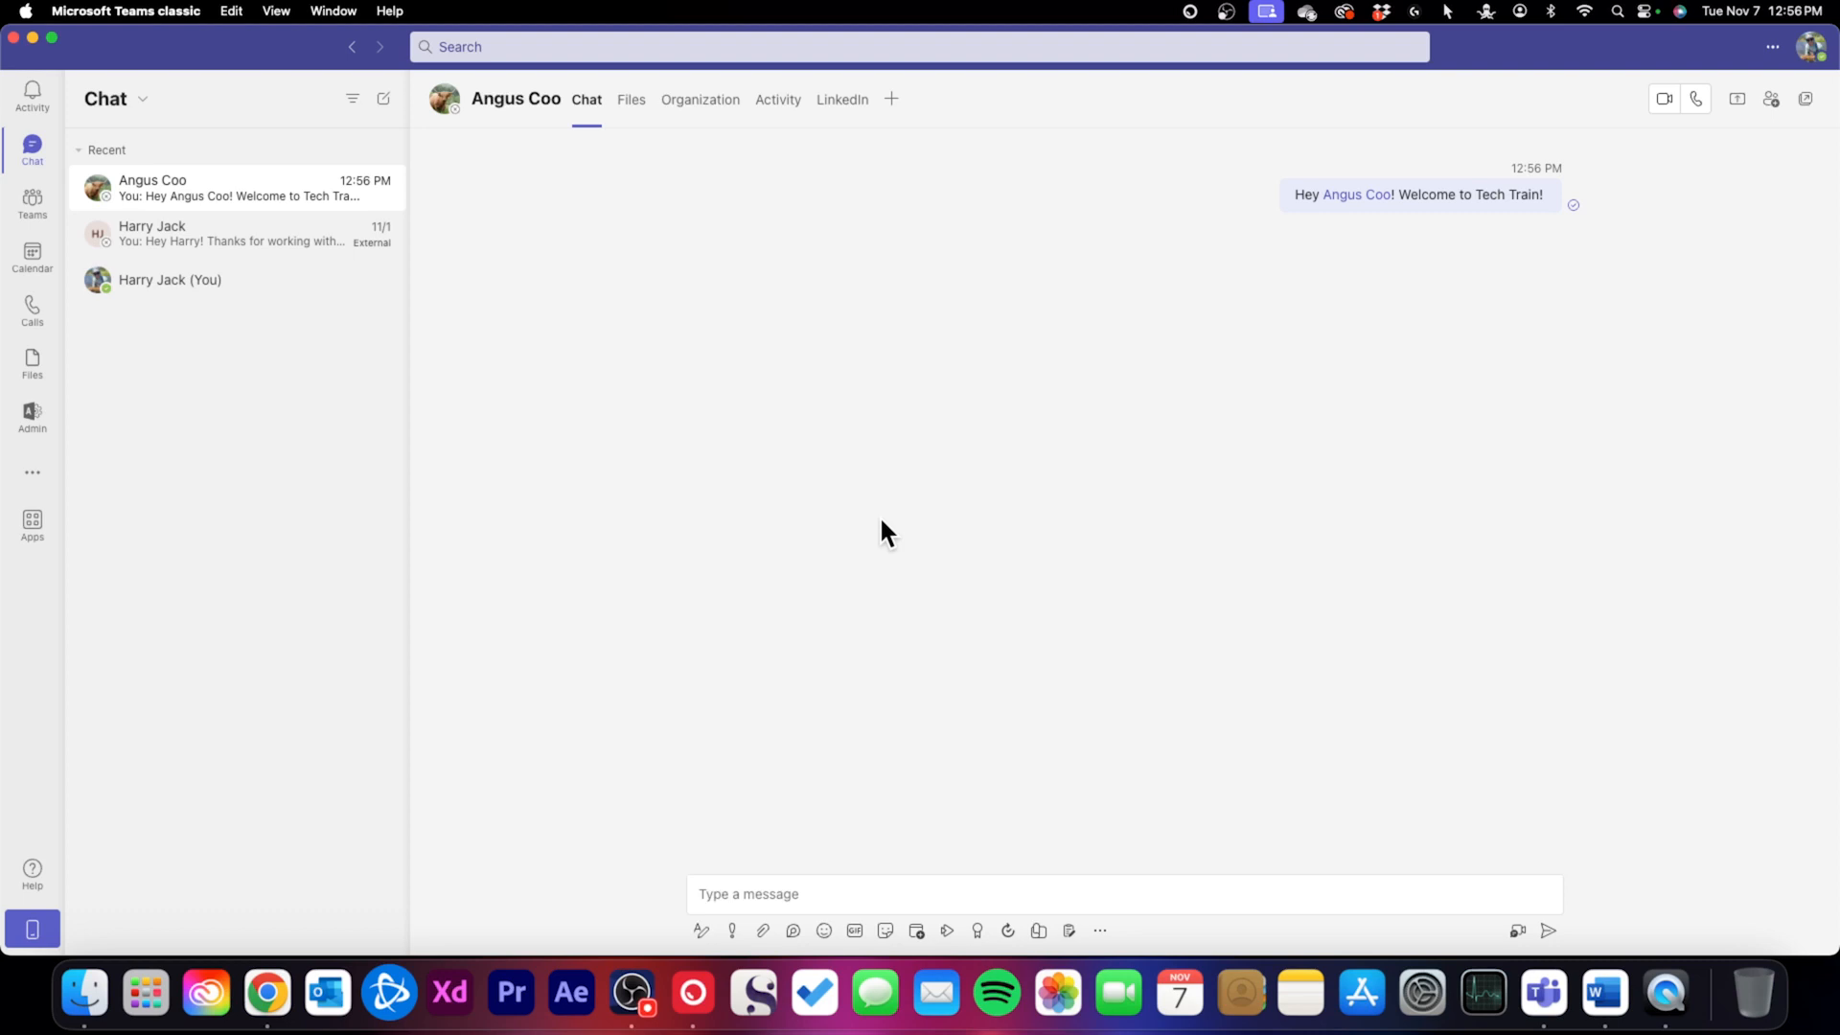
Expand the message formatting options in the new chat to review them, and discard the empty draft
left_click(254, 203)
left_click(254, 199)
left_click(702, 932)
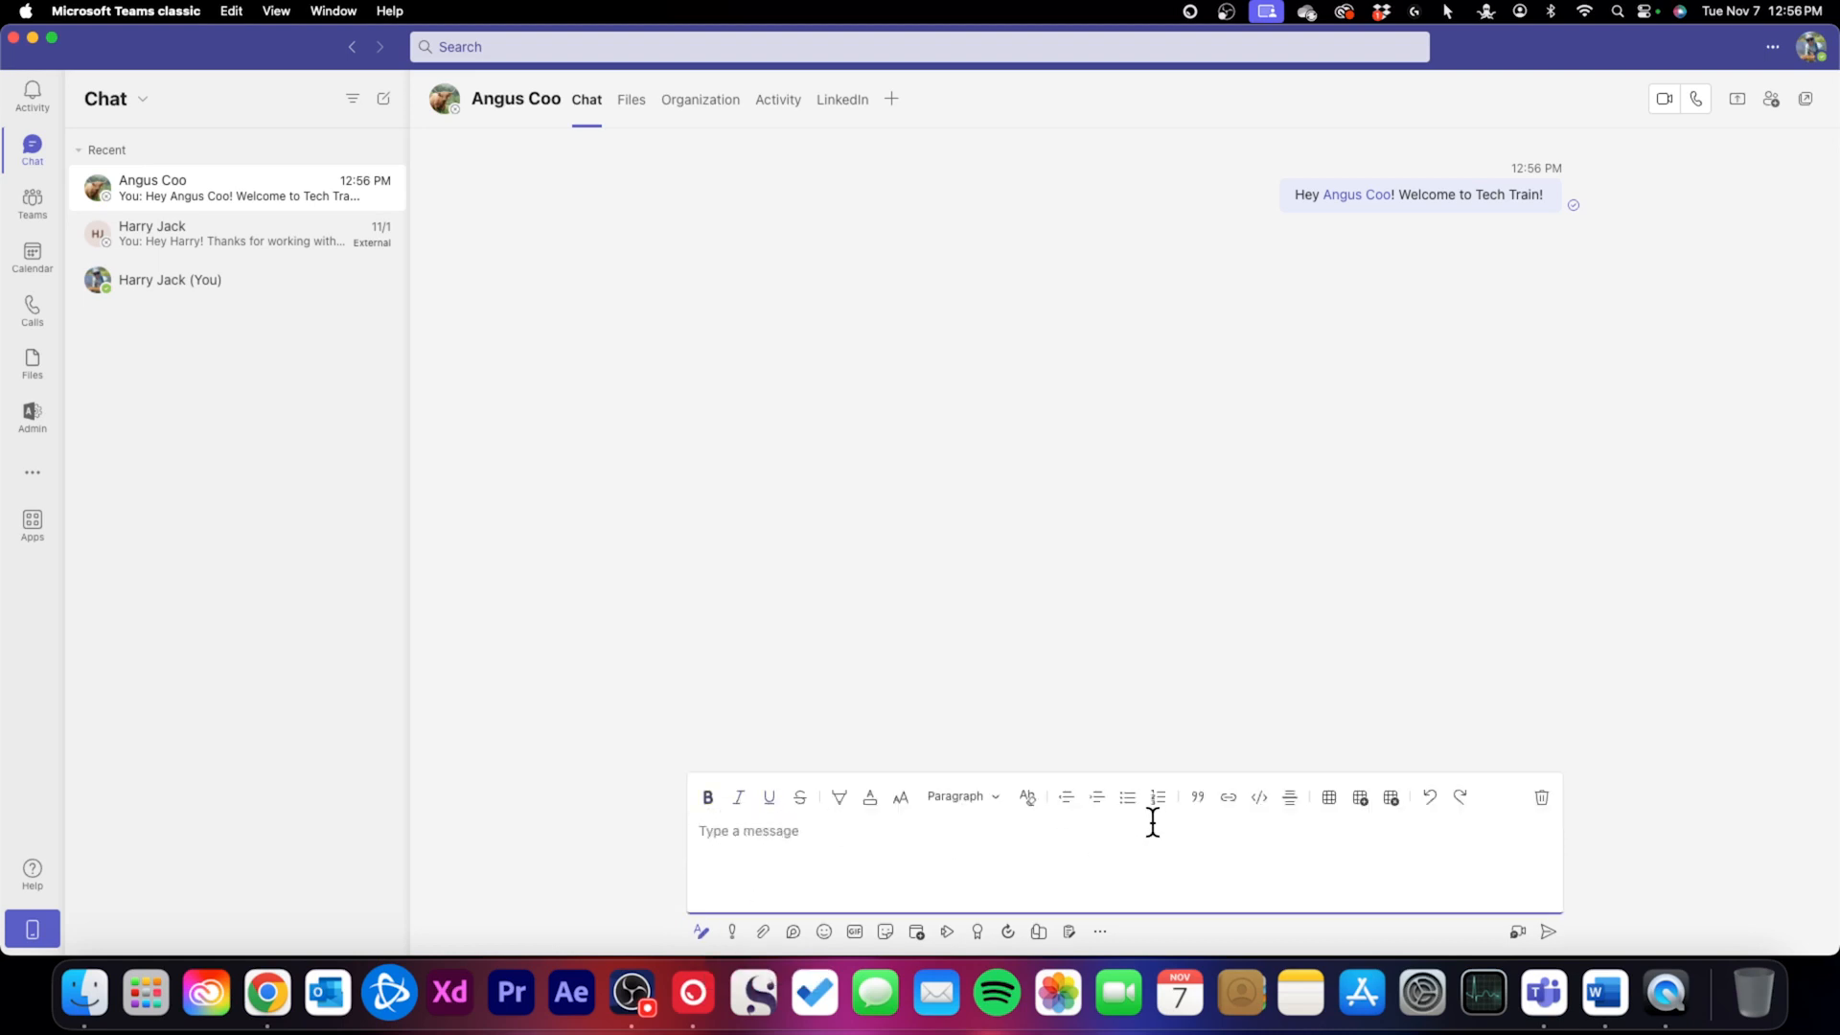
left_click(1127, 805)
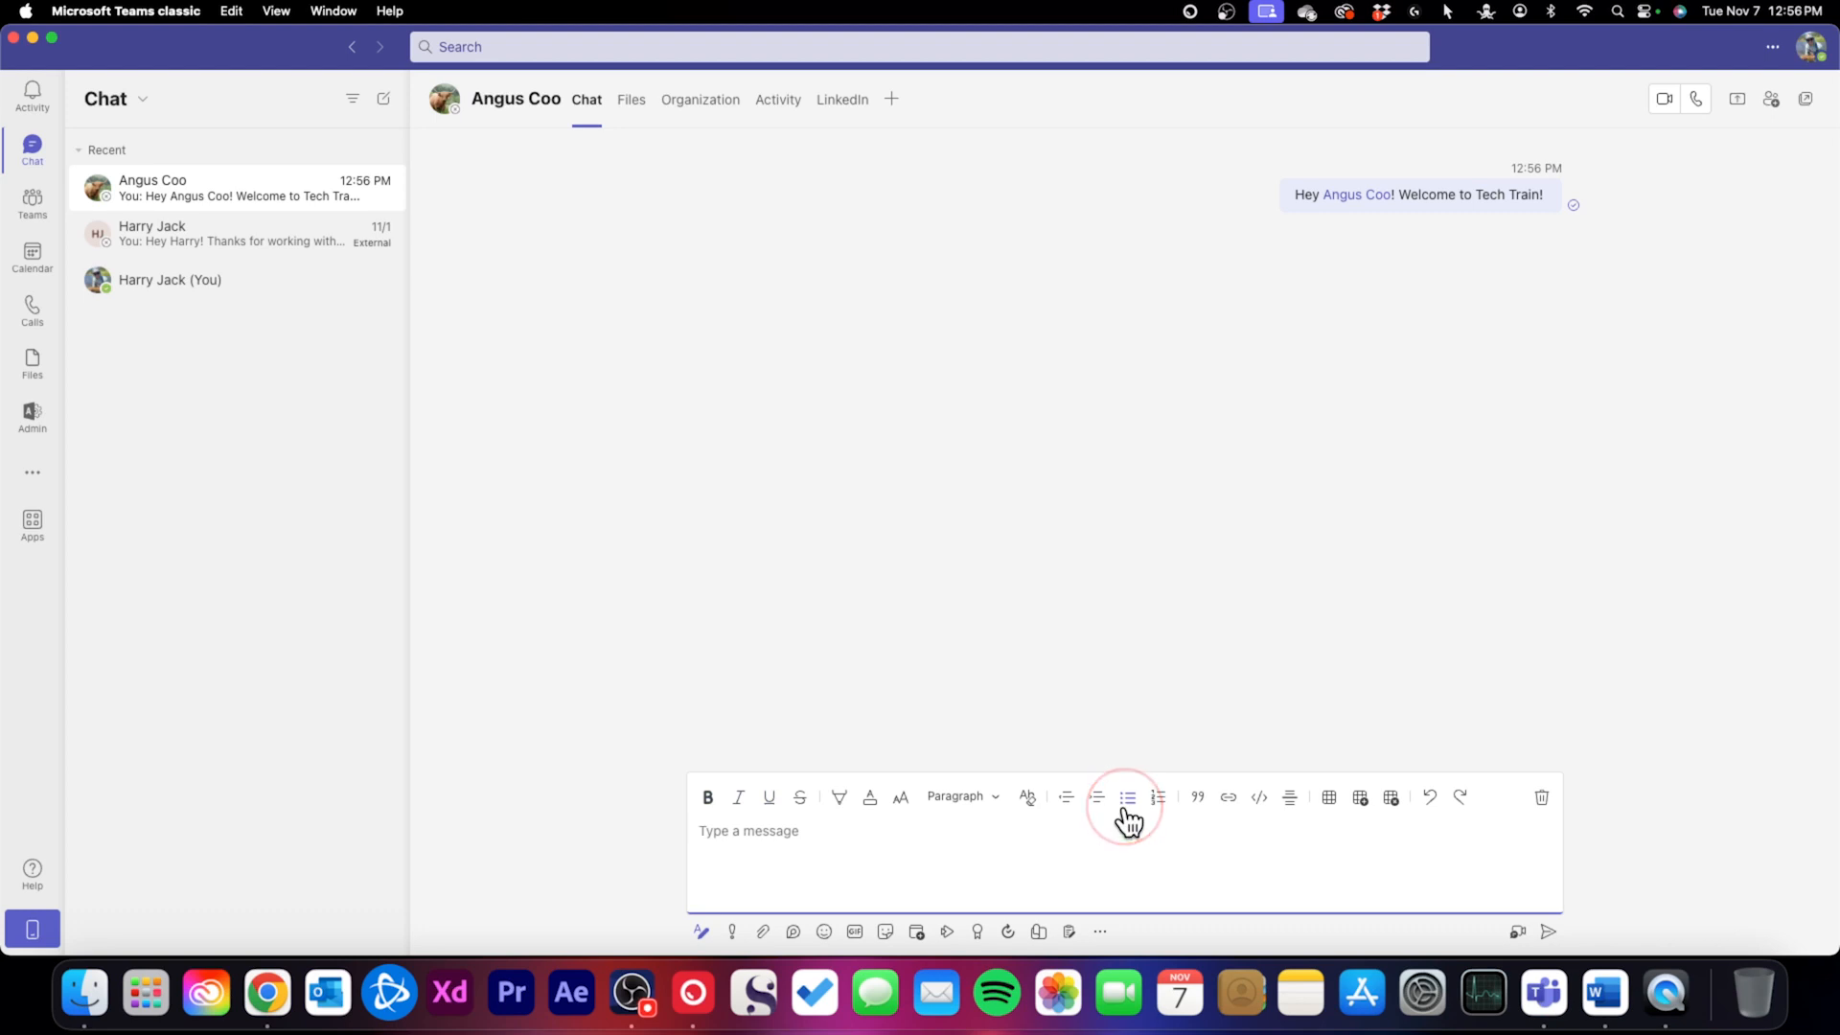
left_click(1263, 810)
left_click(1541, 799)
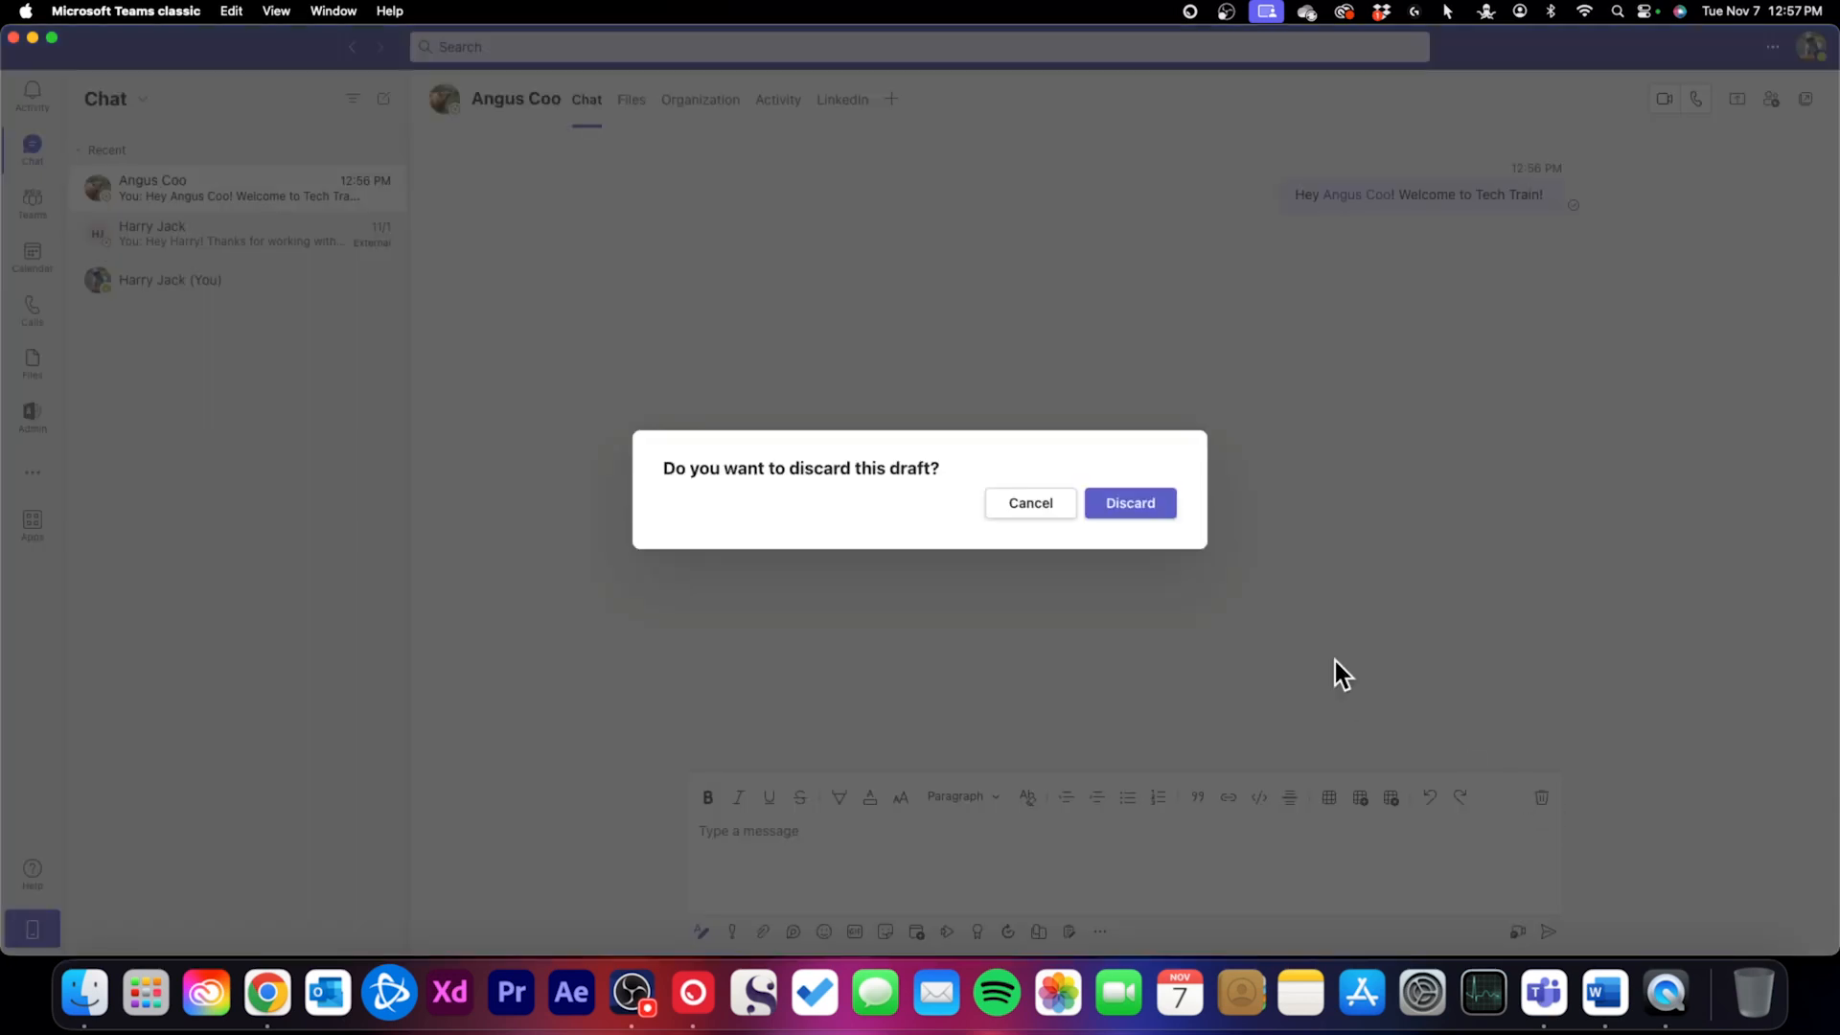
left_click(1140, 507)
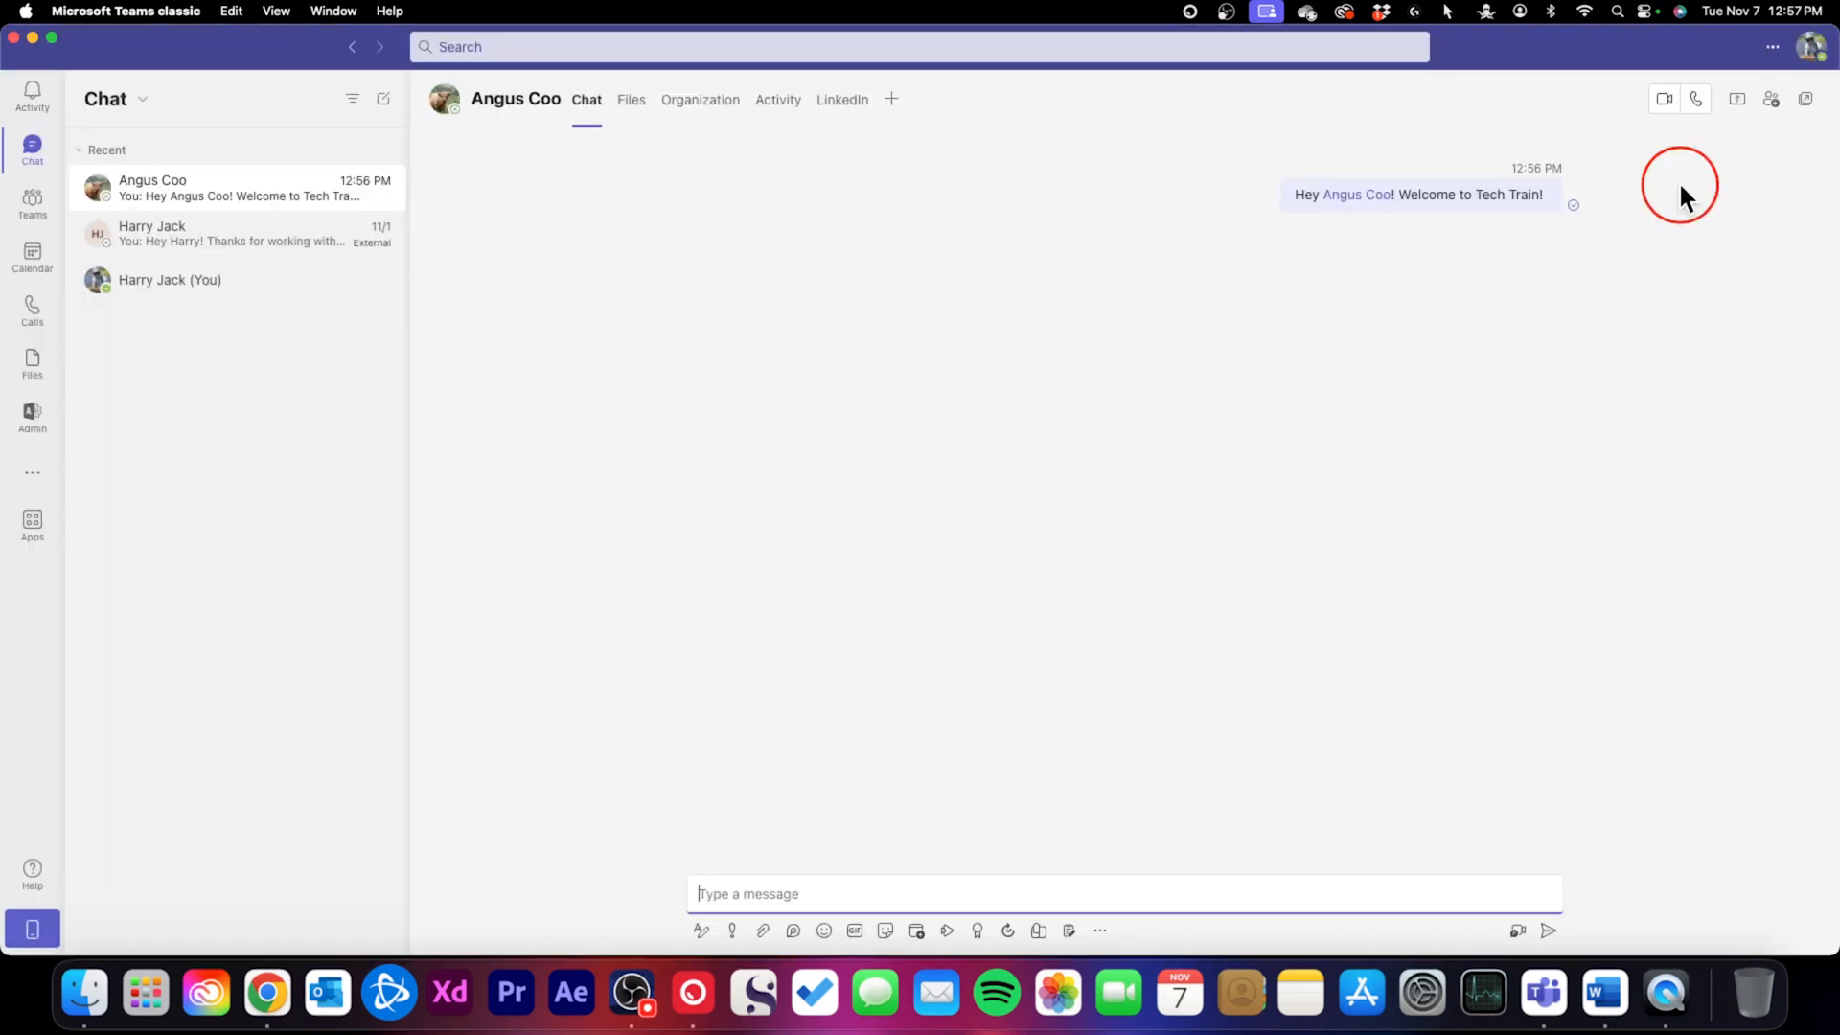
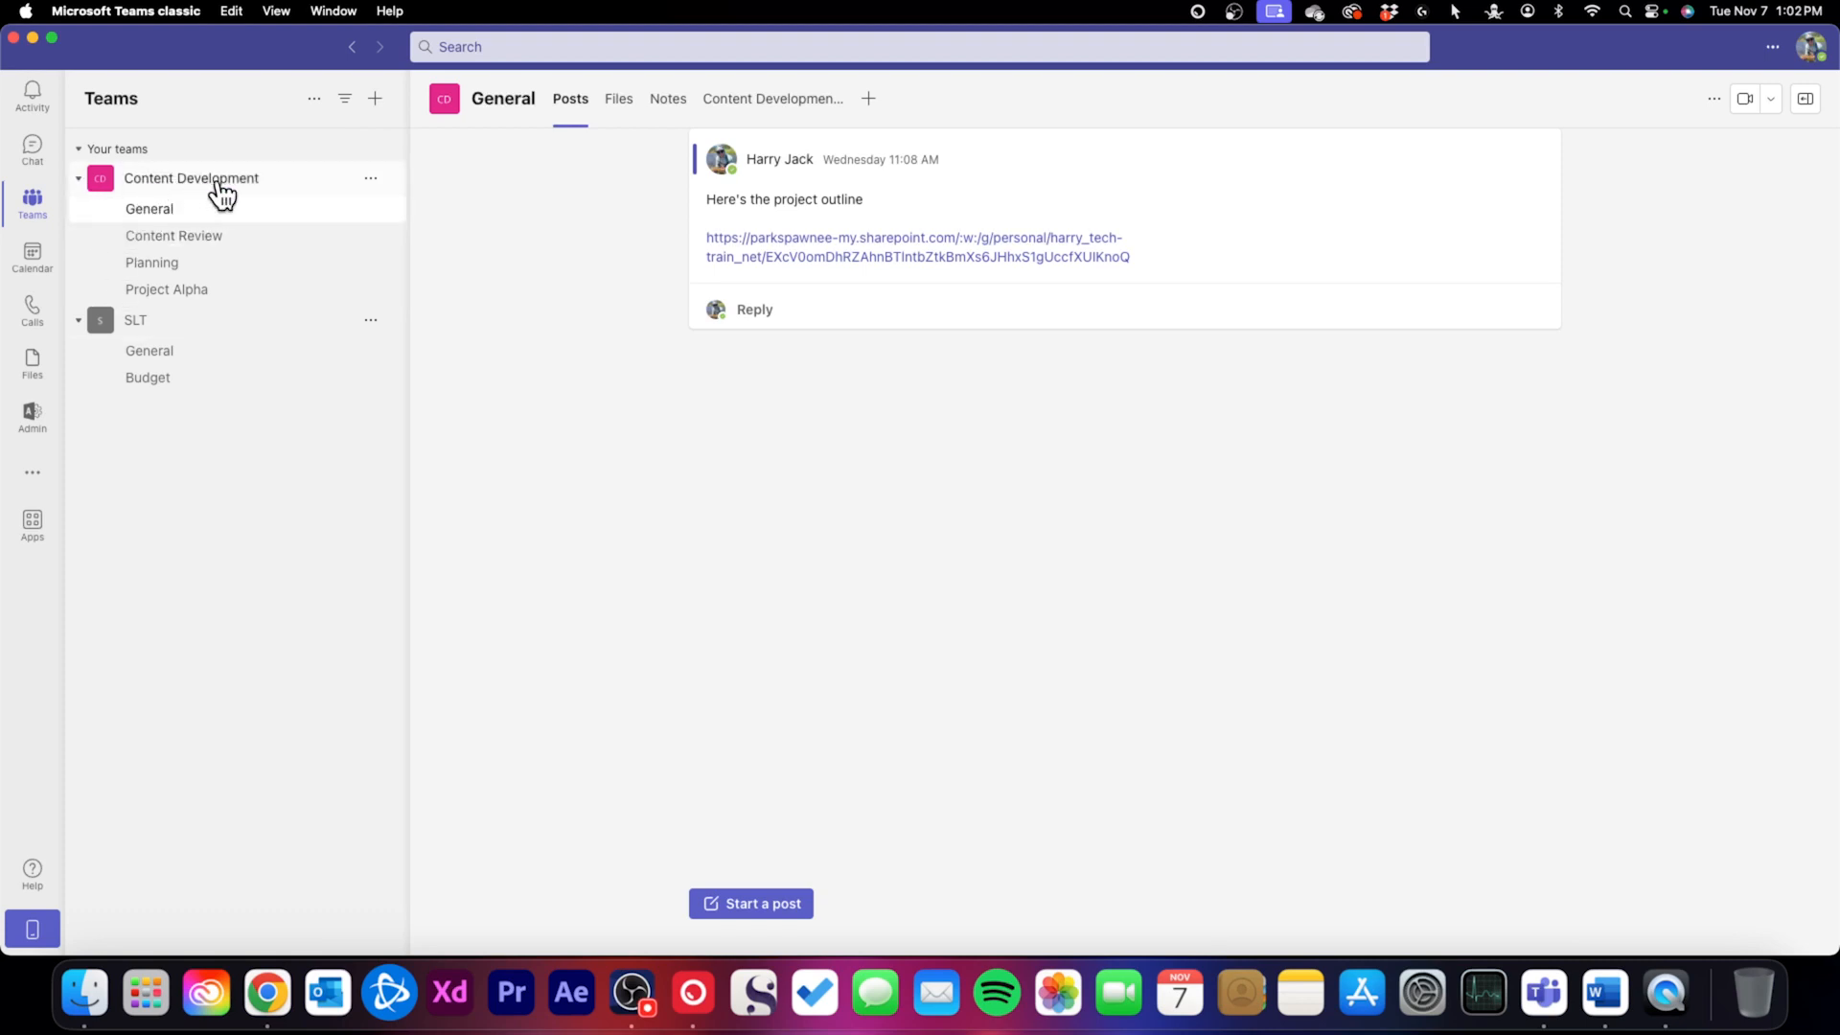
Examine the Content Development and SLT teams and the channels listed under each of them
left_click(290, 195)
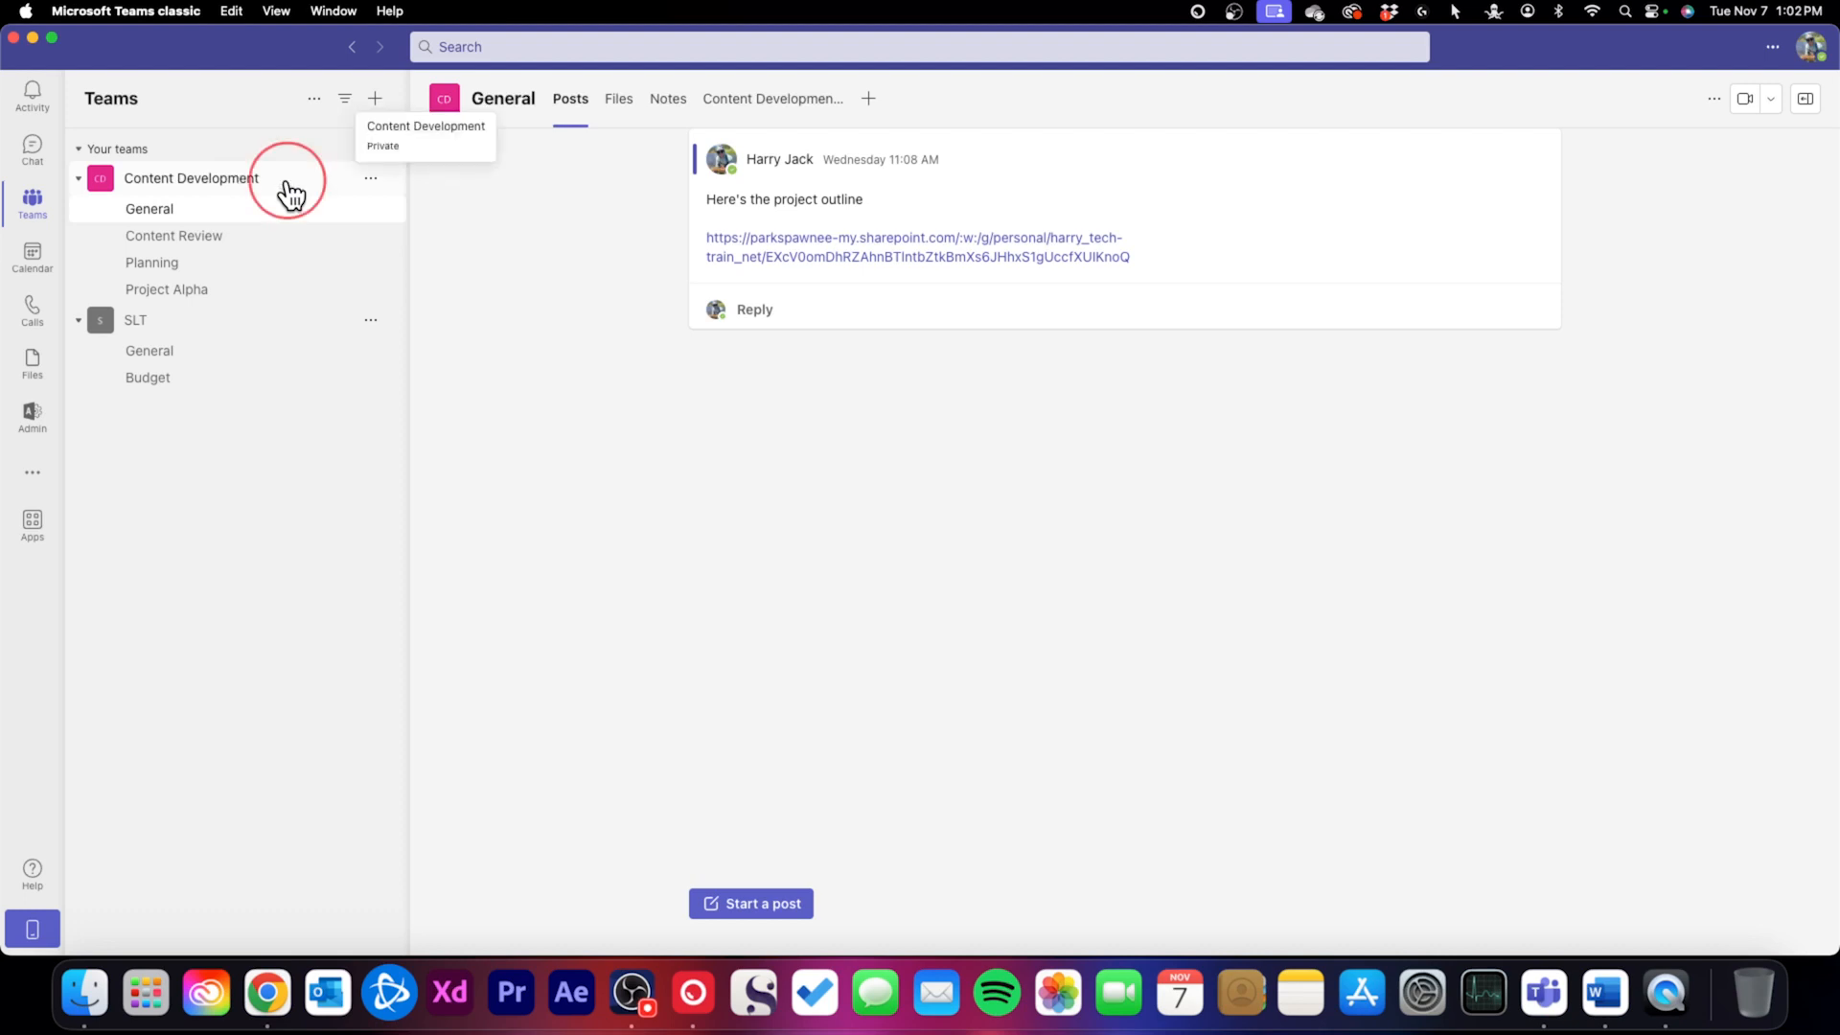
left_click(228, 323)
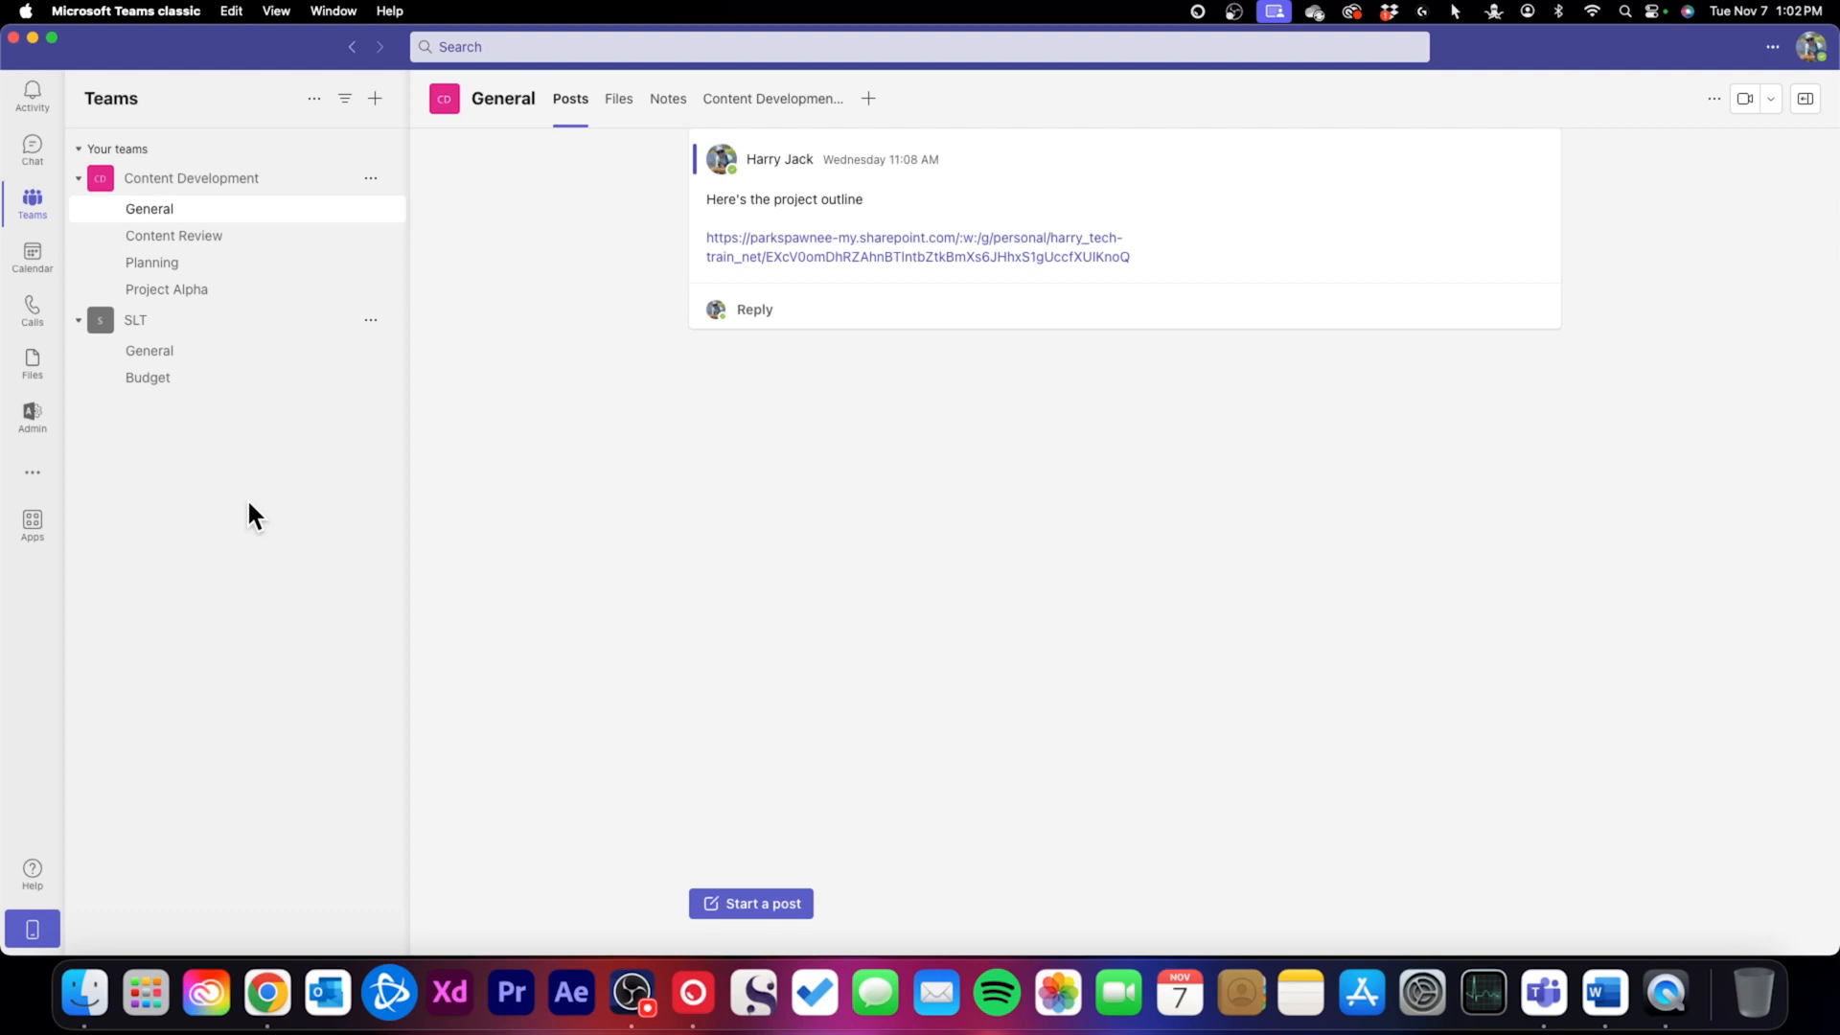
left_click(230, 232)
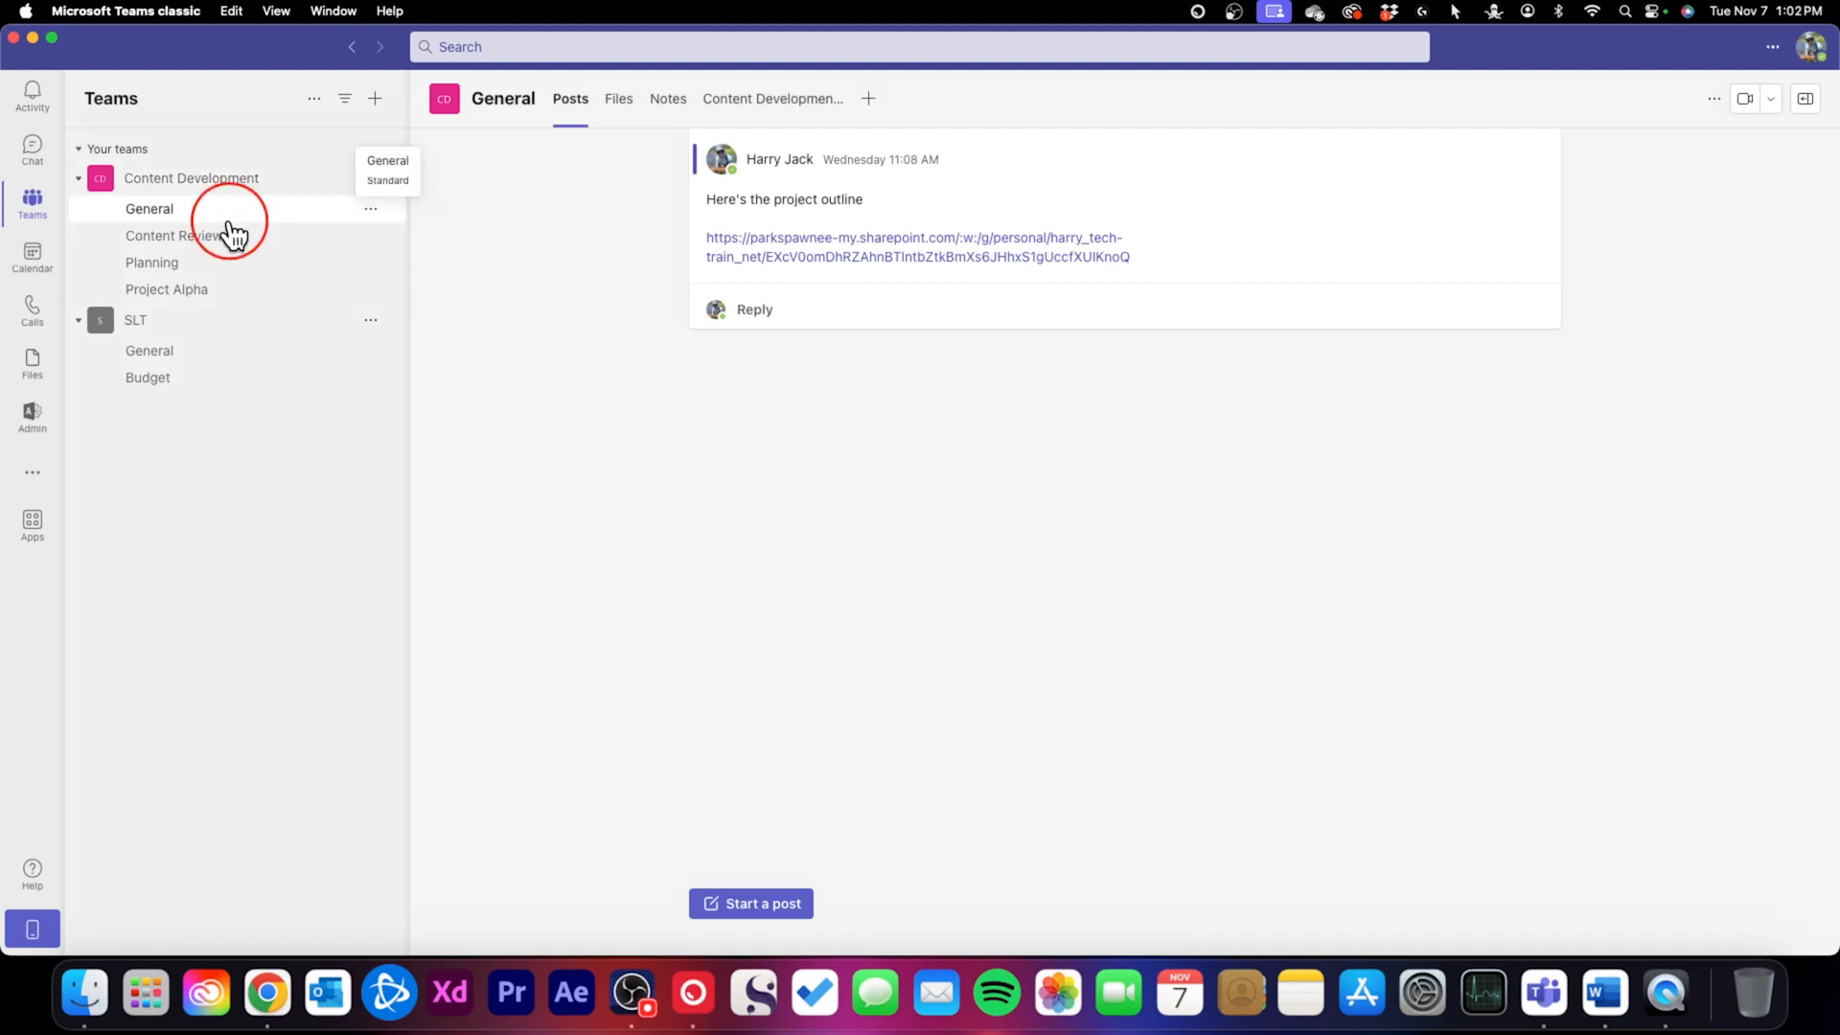
left_click(238, 244)
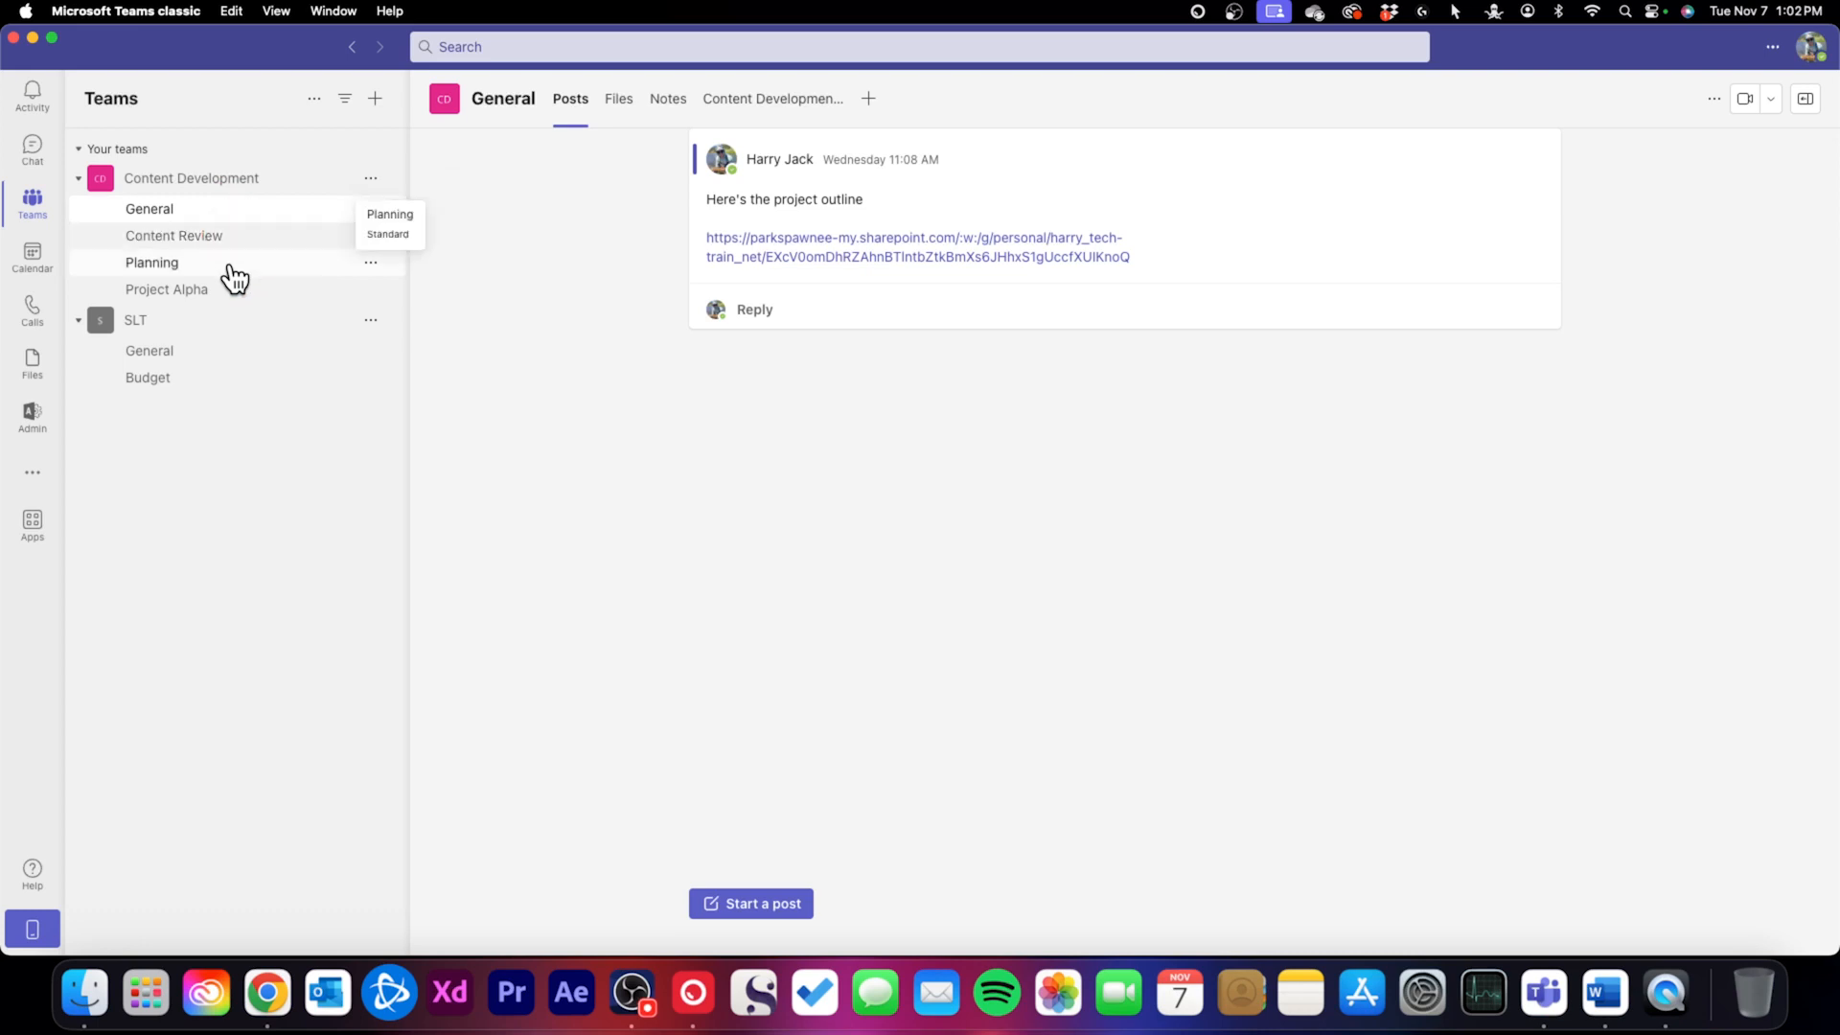
left_click(232, 275)
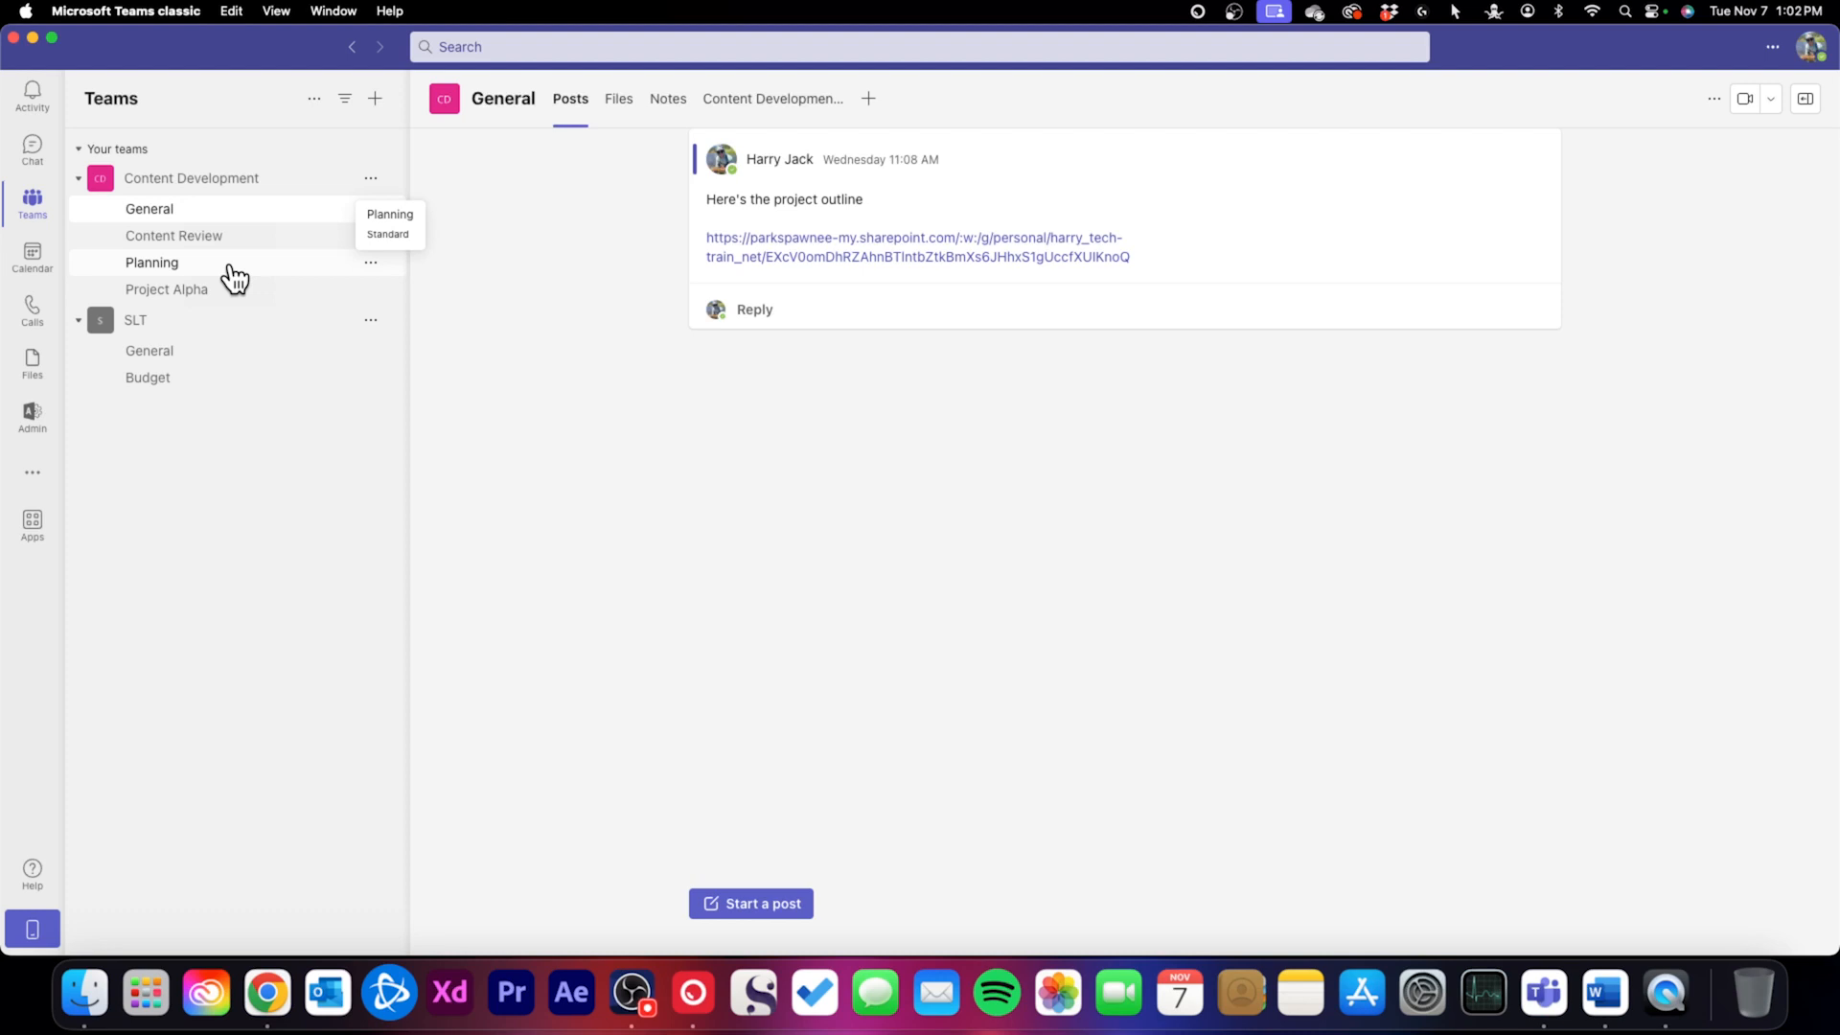
left_click(269, 180)
left_click(255, 181)
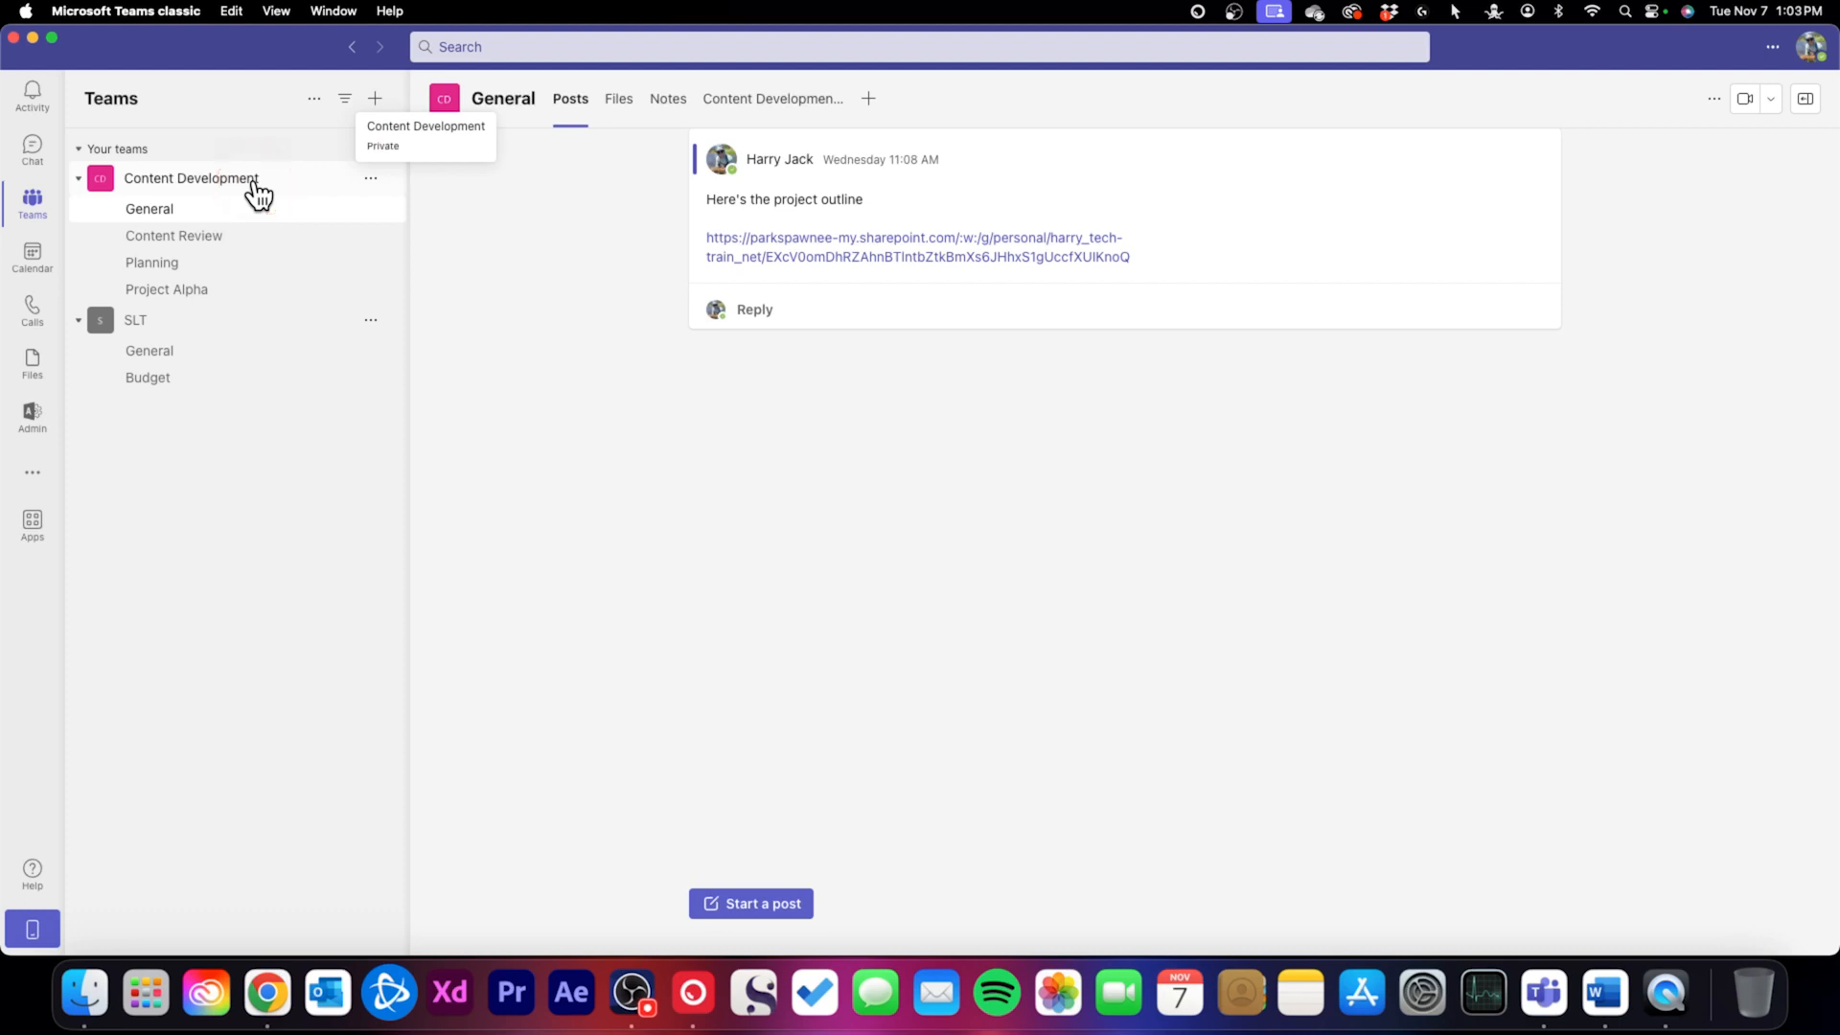
left_click(207, 328)
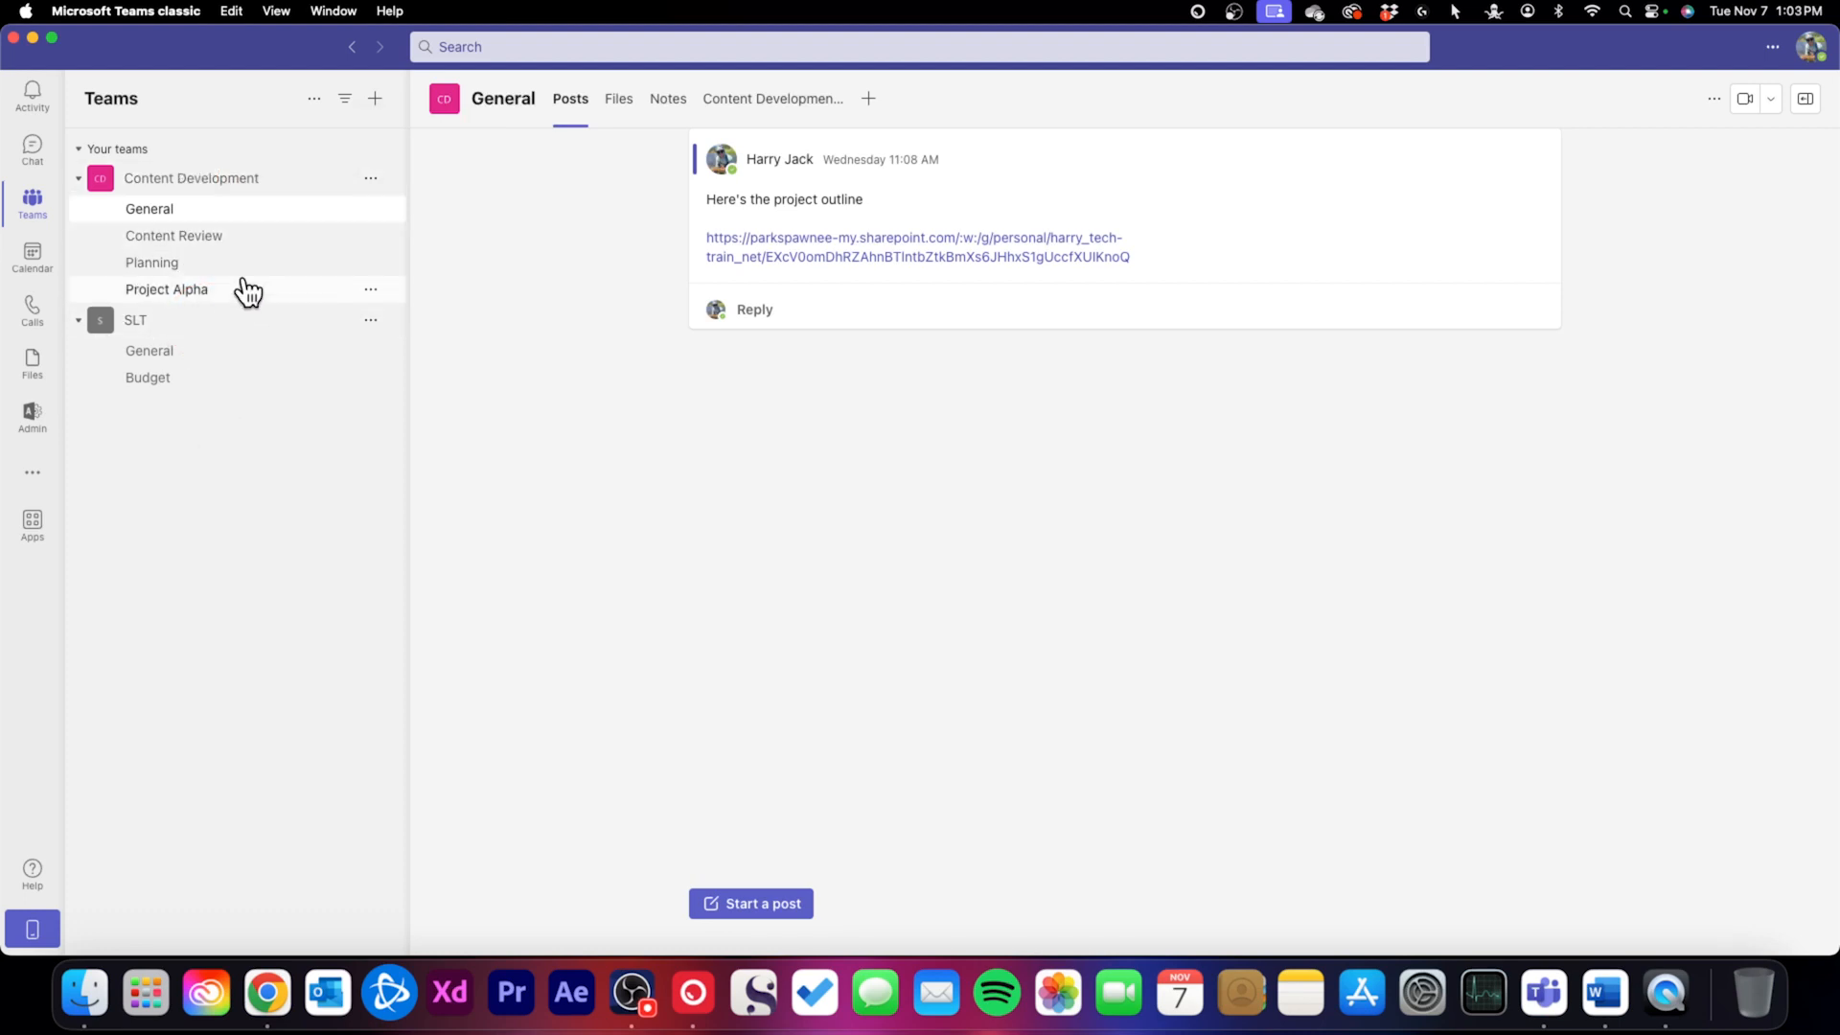
left_click(244, 213)
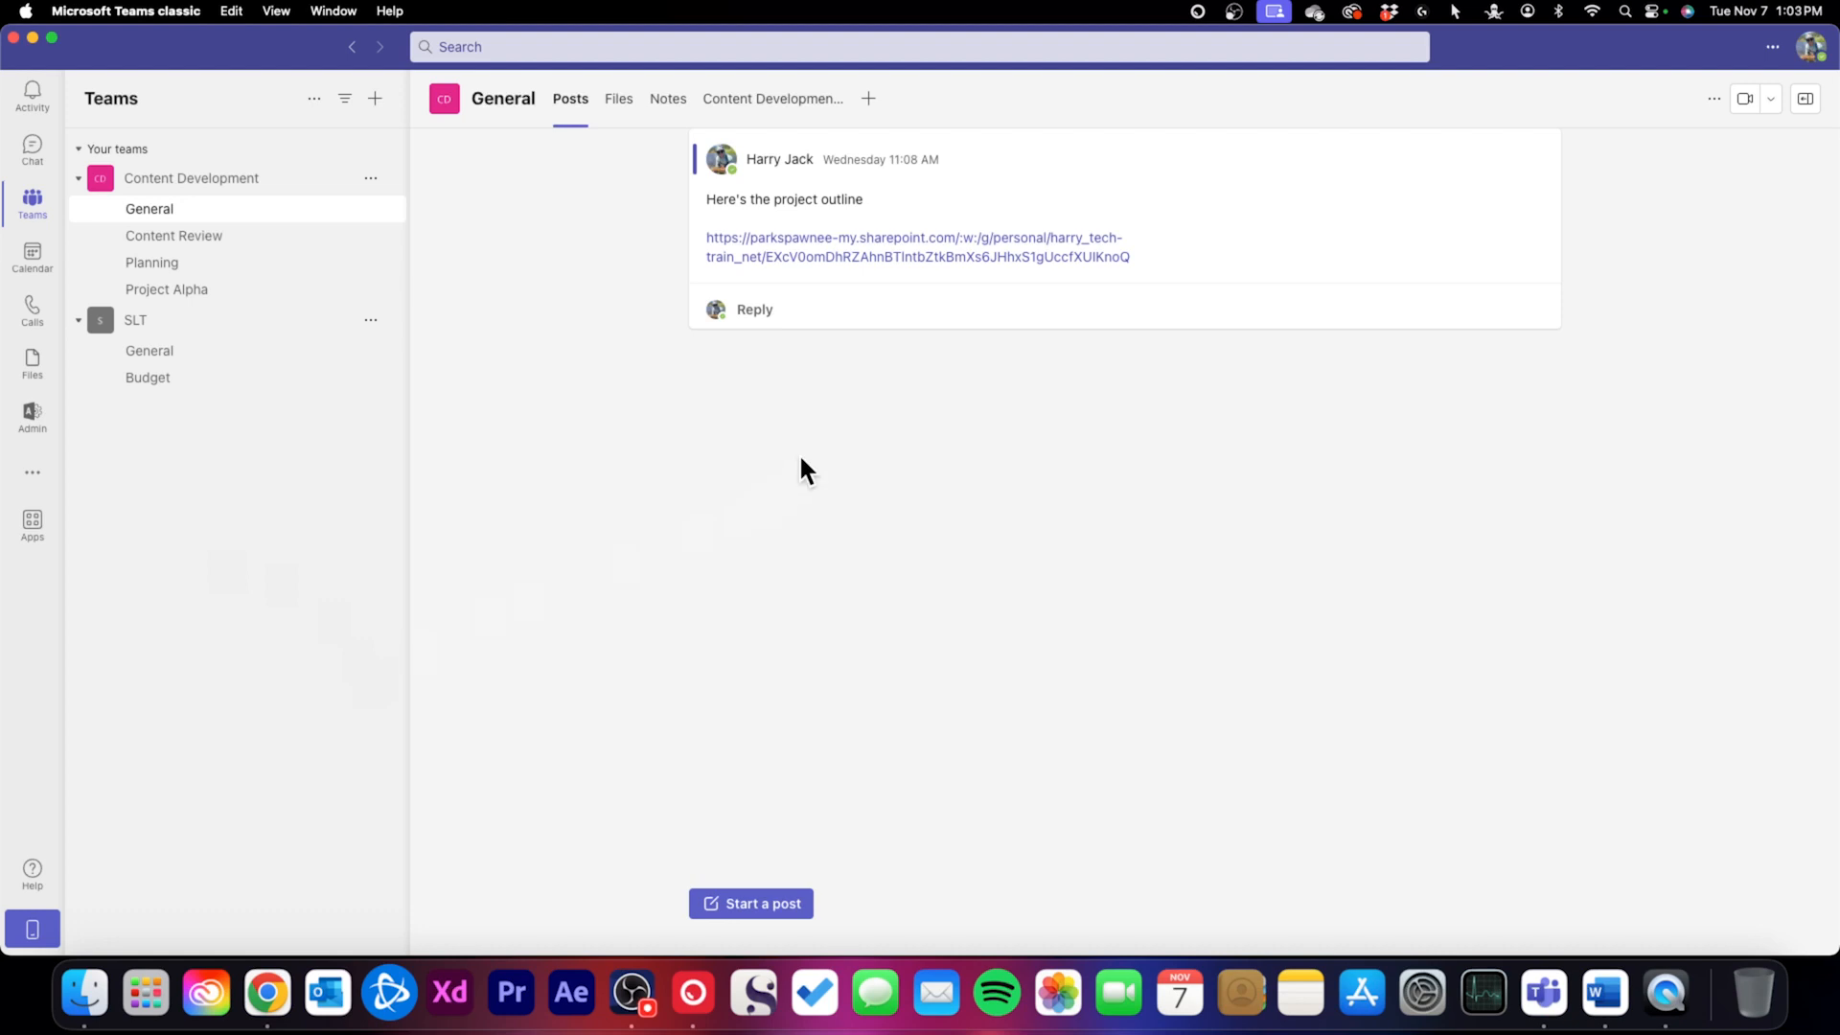
View the posts and shared files of the Content Development team's General channel
left_click(577, 109)
left_click(630, 101)
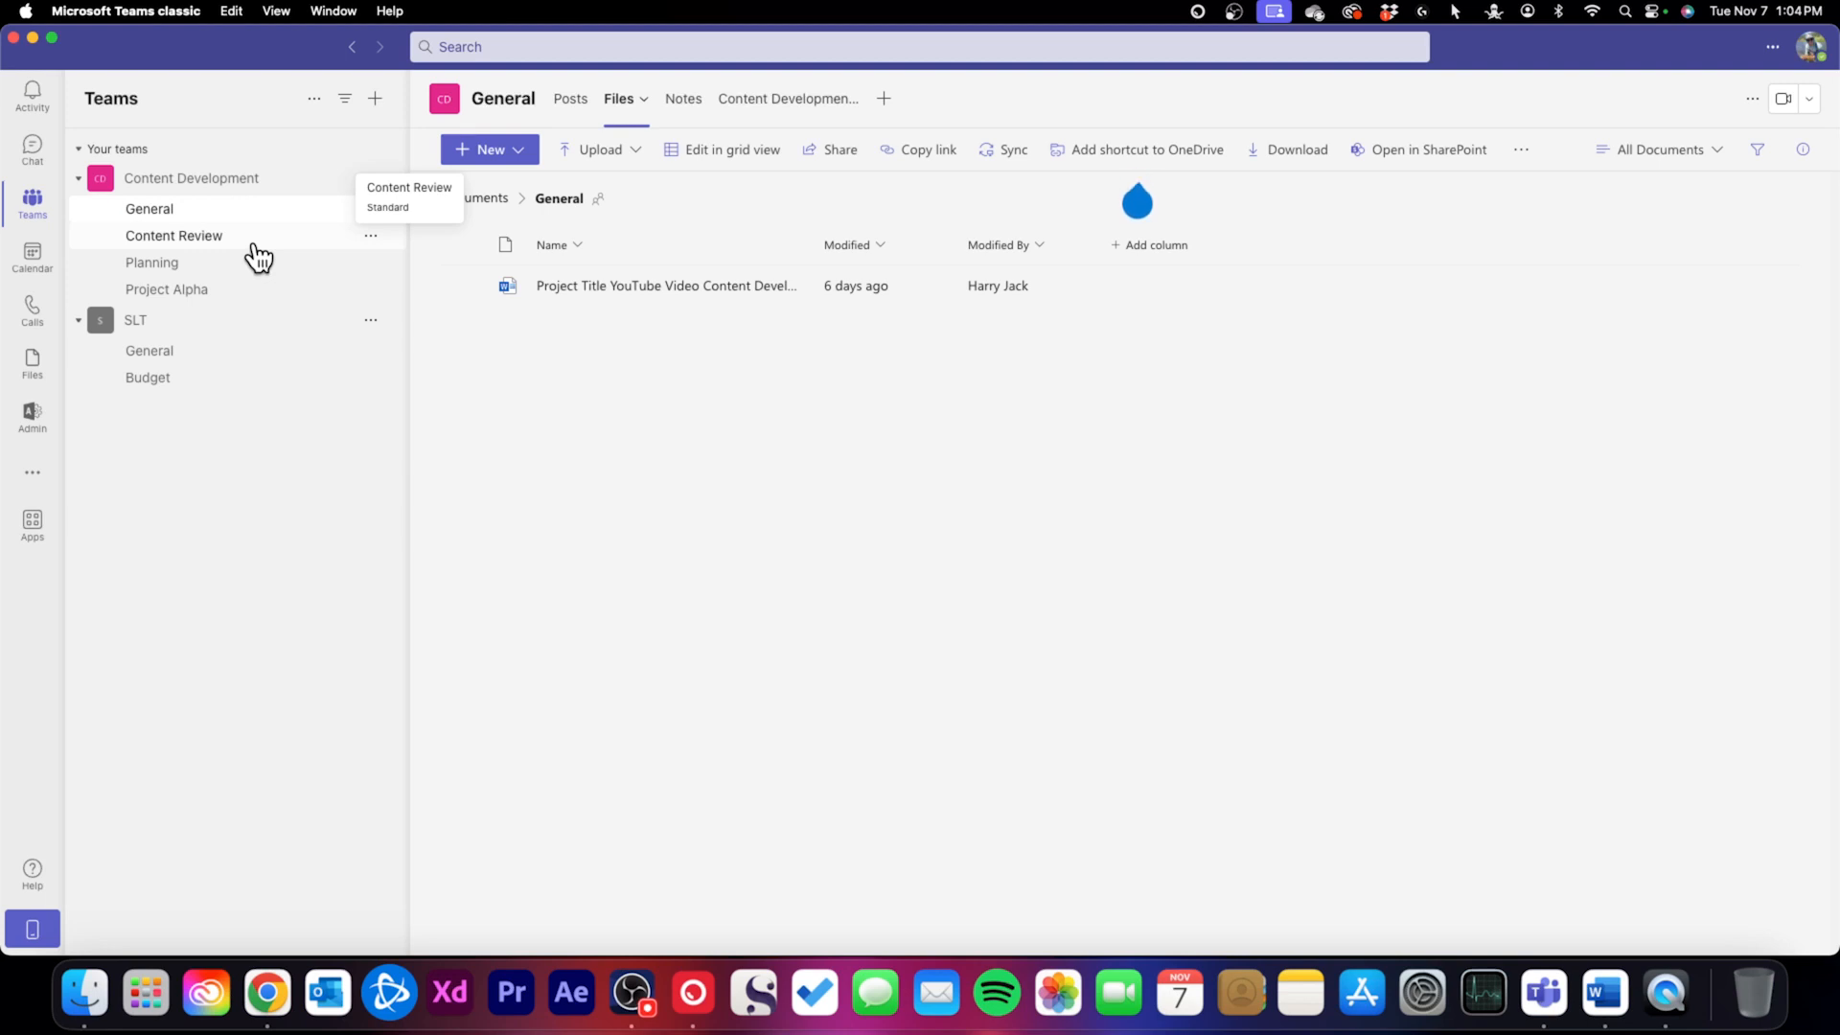
left_click(298, 186)
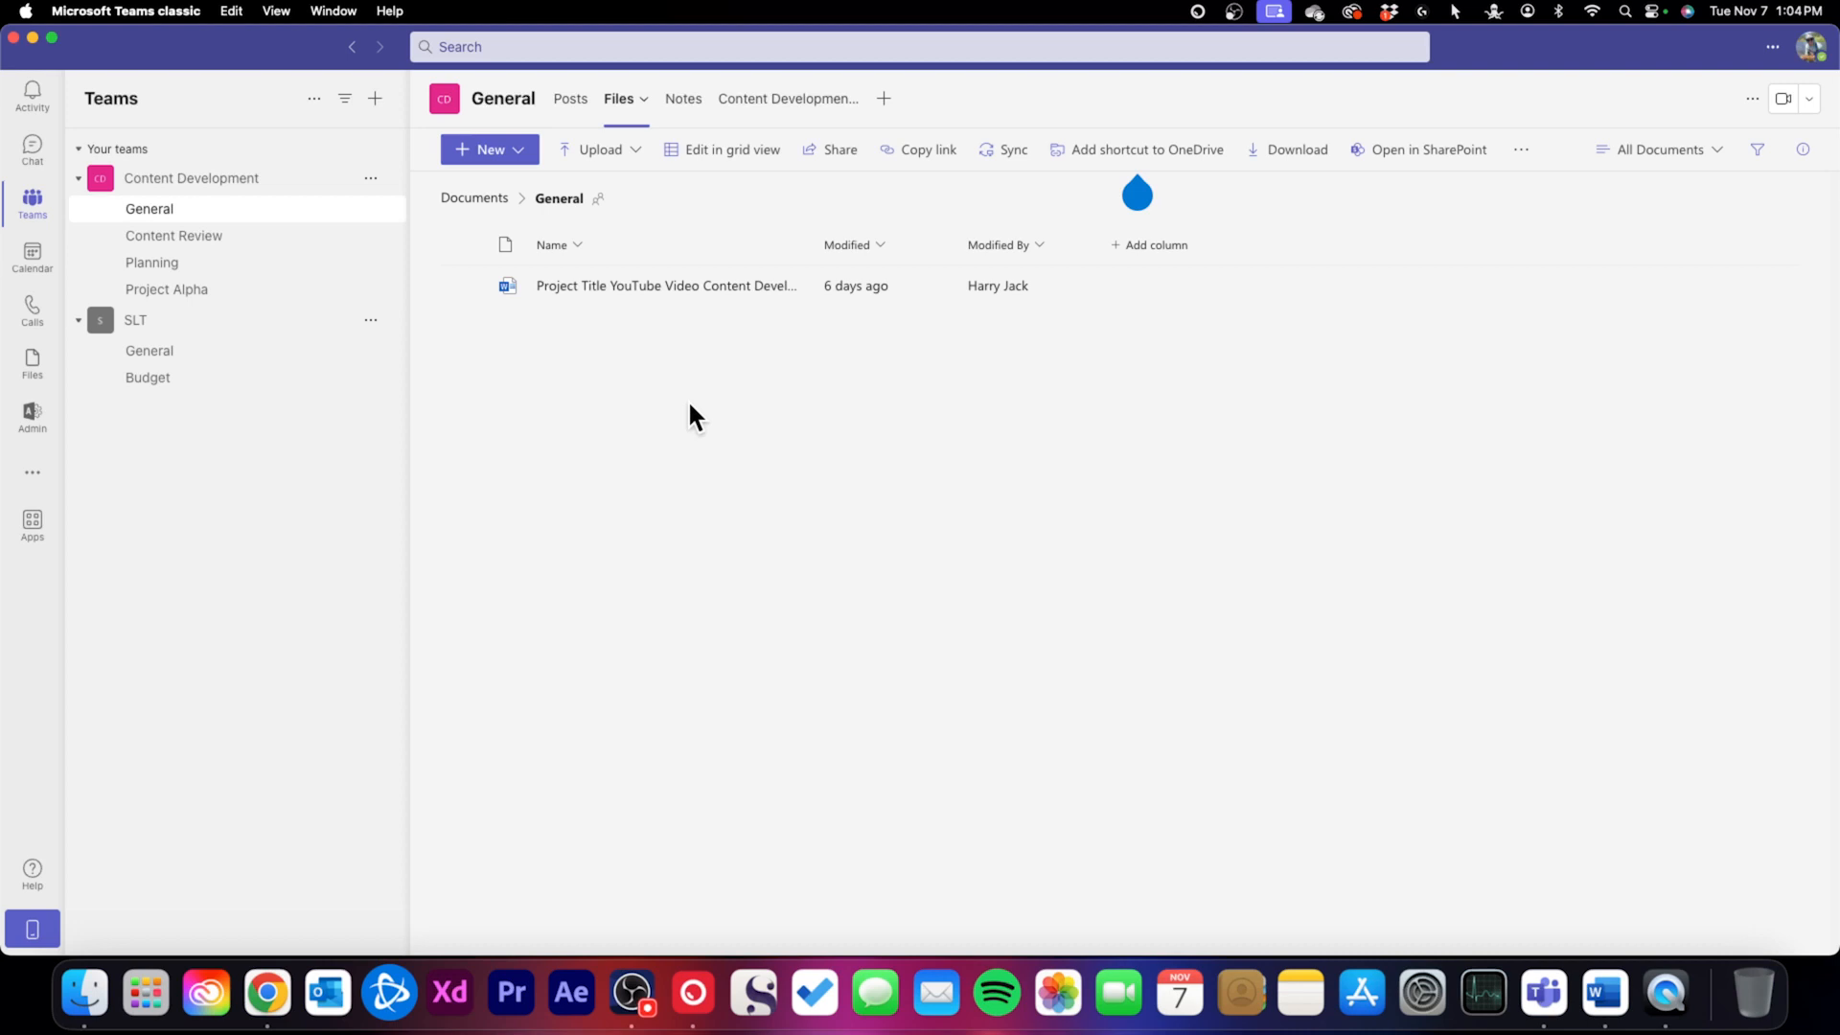
View the General channel's notes page and its pinned Content Development document
left_click(687, 109)
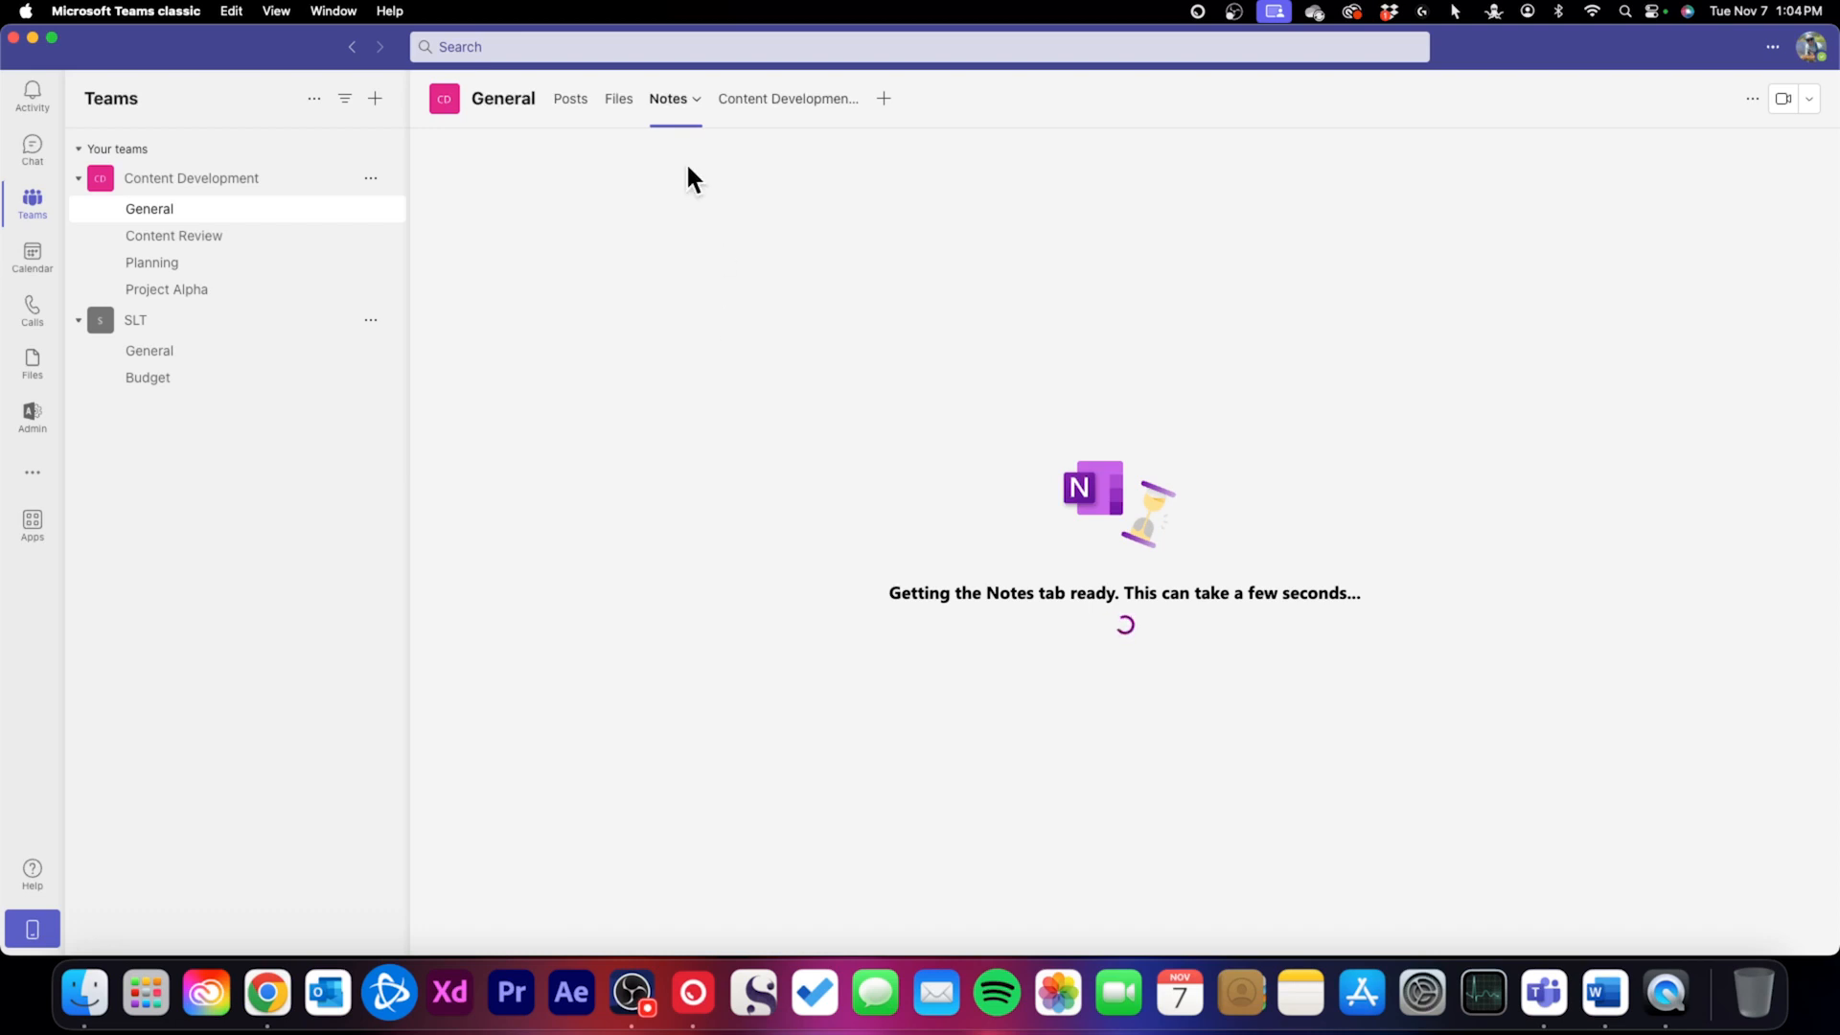
left_click(664, 113)
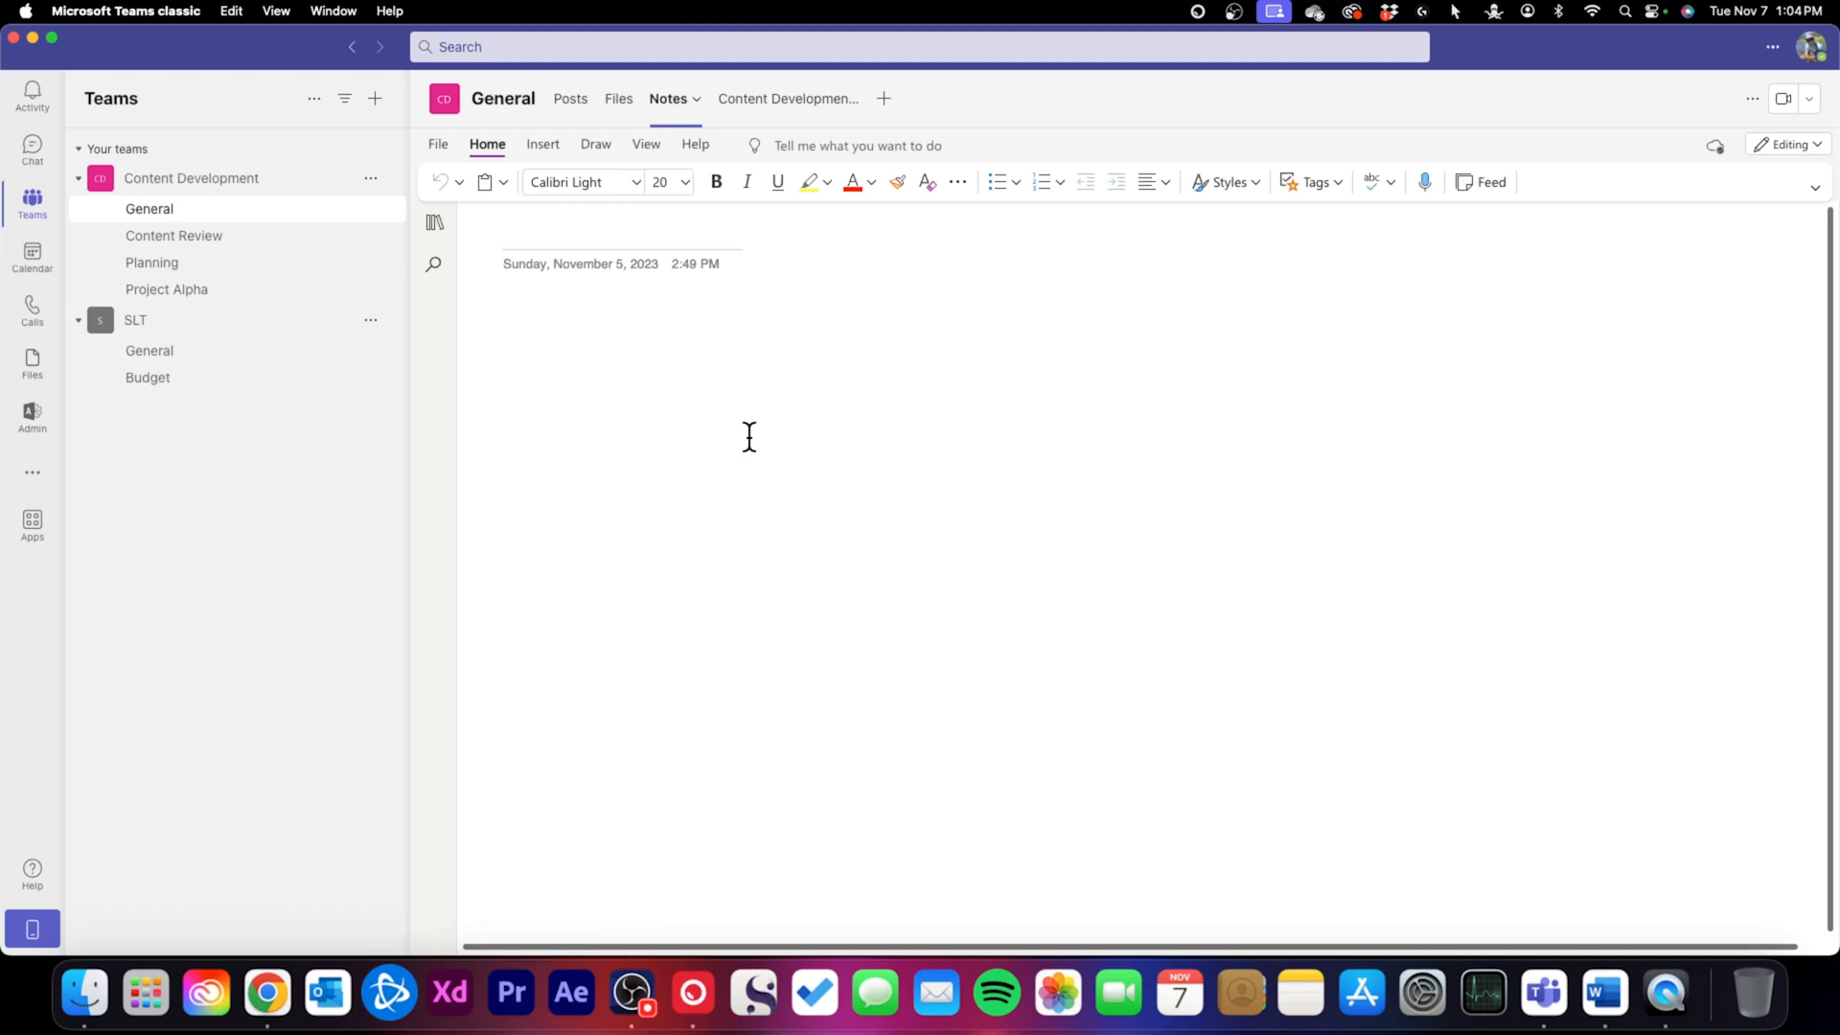
left_click(810, 114)
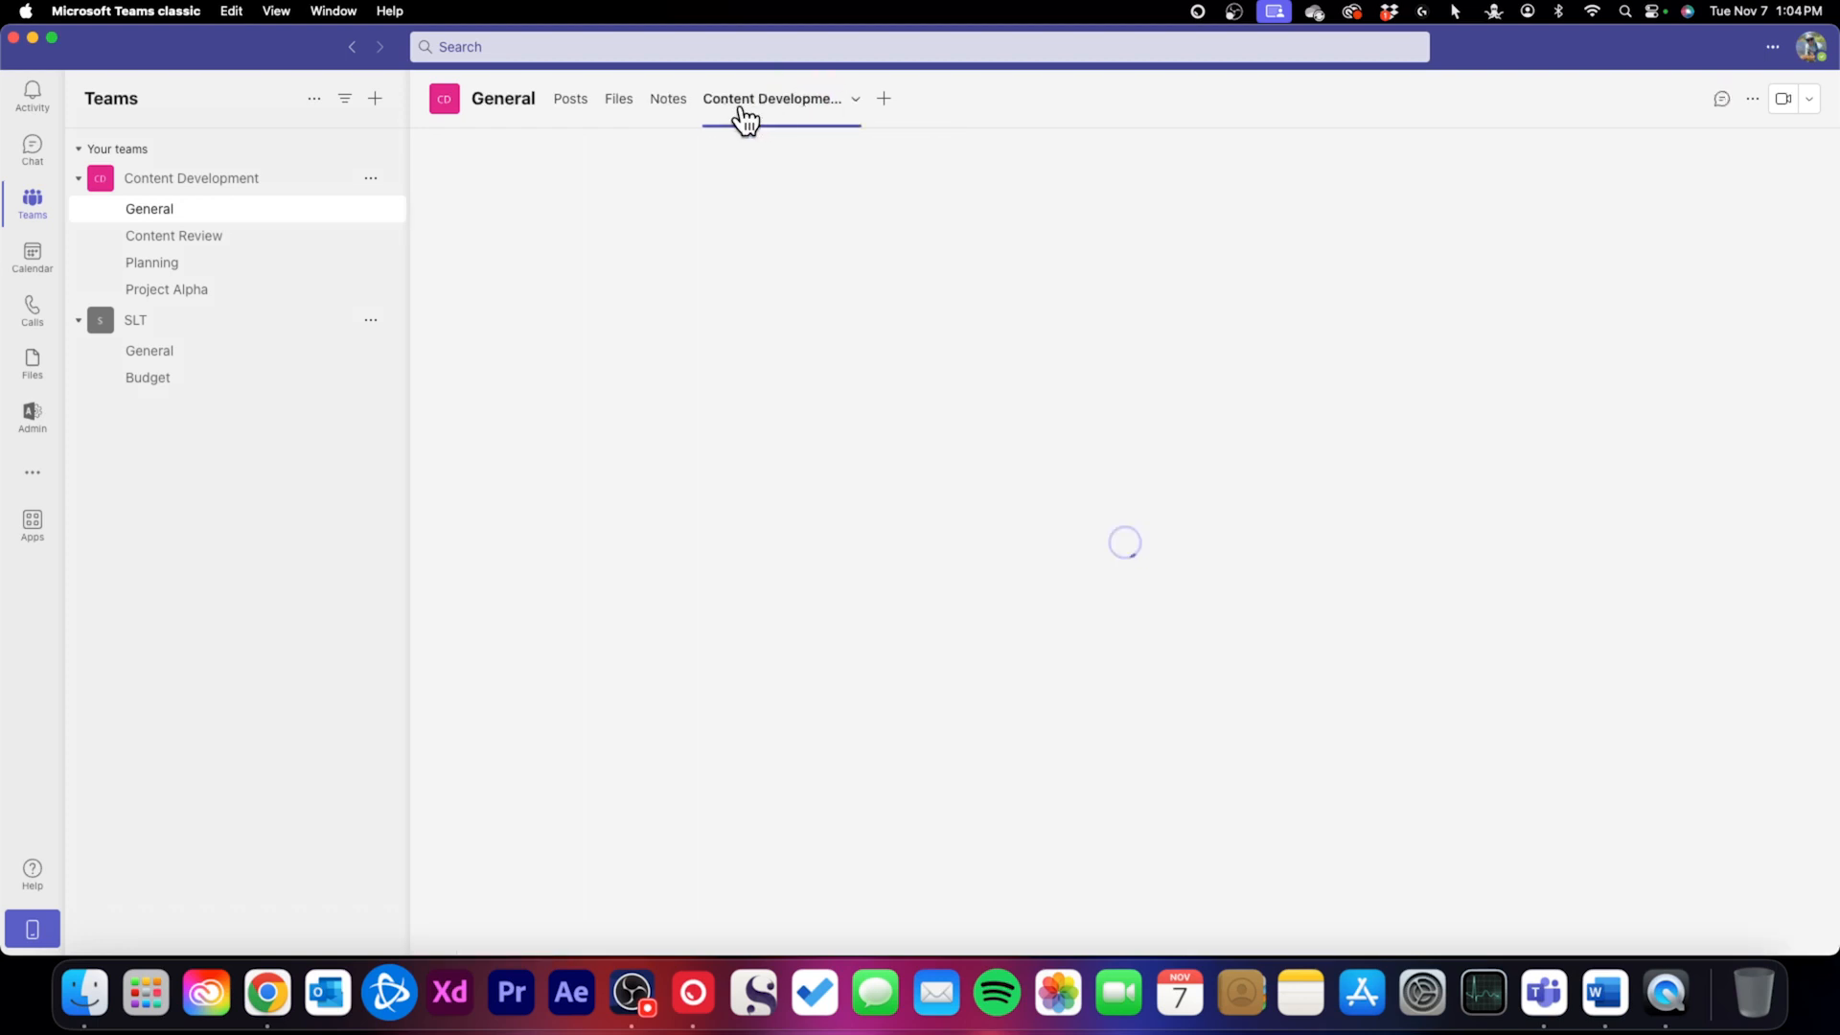
left_click(613, 113)
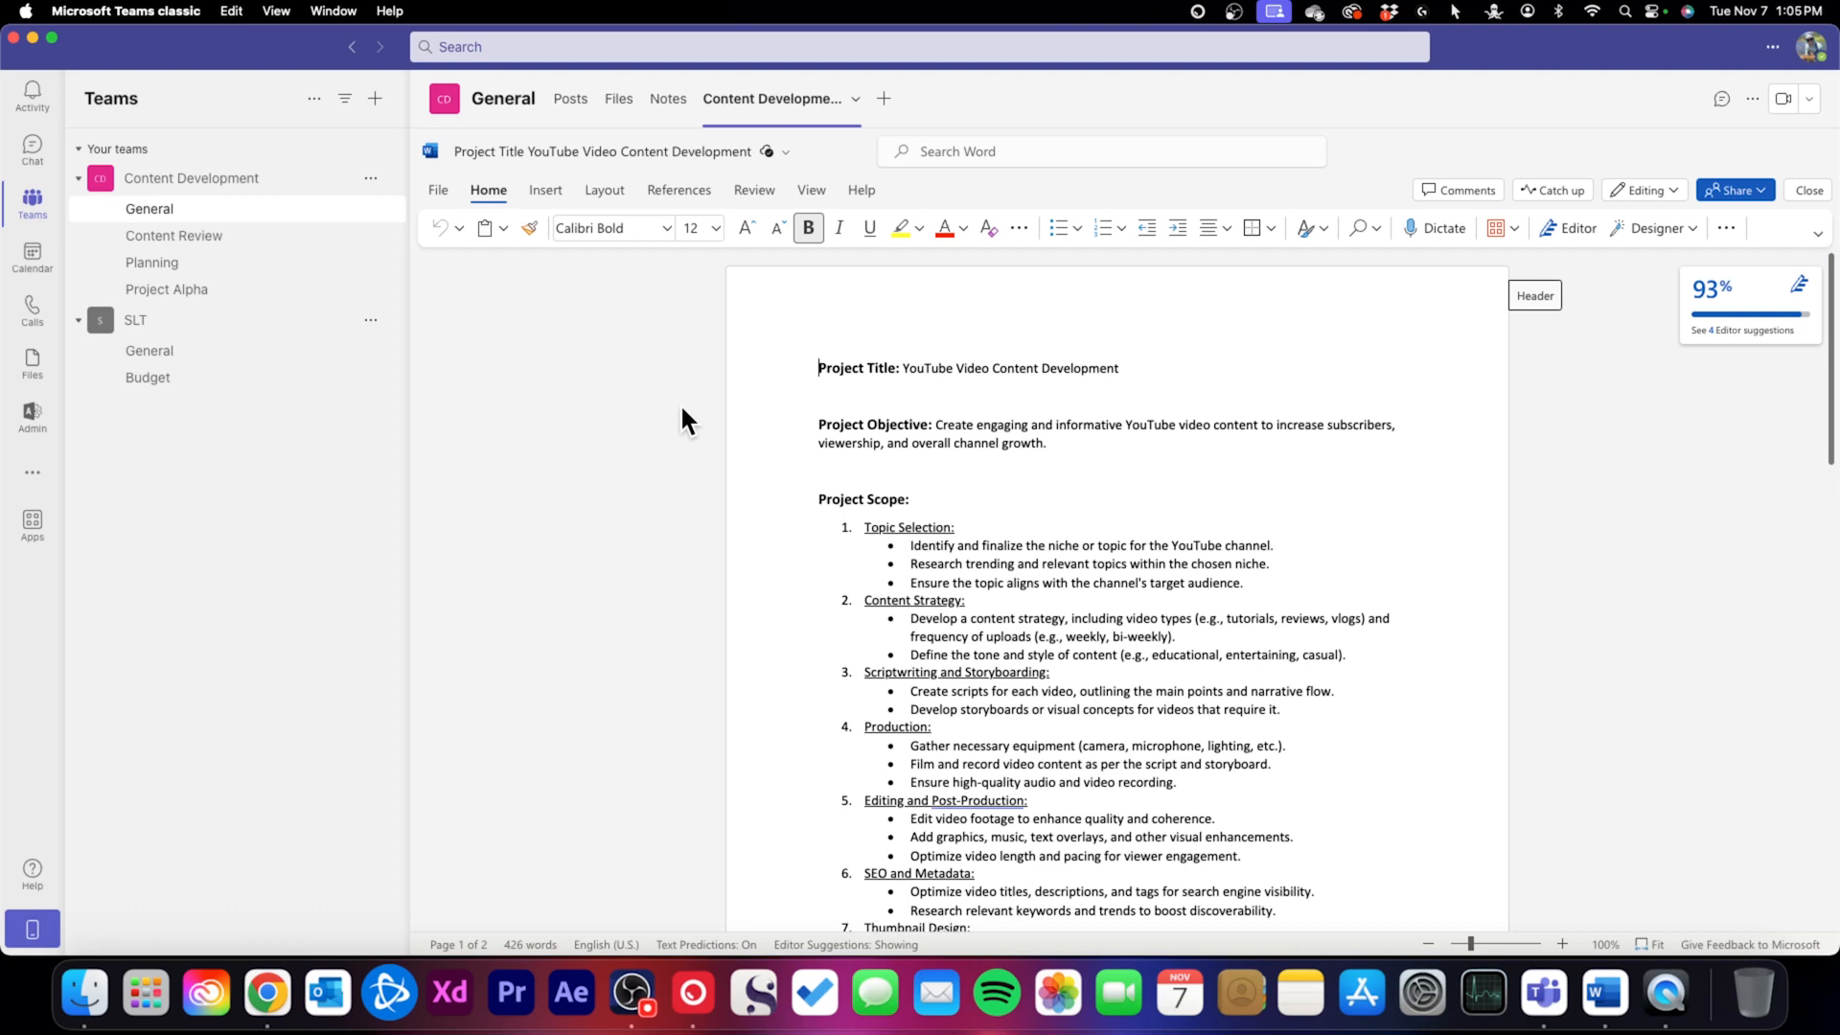
Look through the apps offered as channel tabs without adding one, and return to the General channel's files and posts
left_click(884, 100)
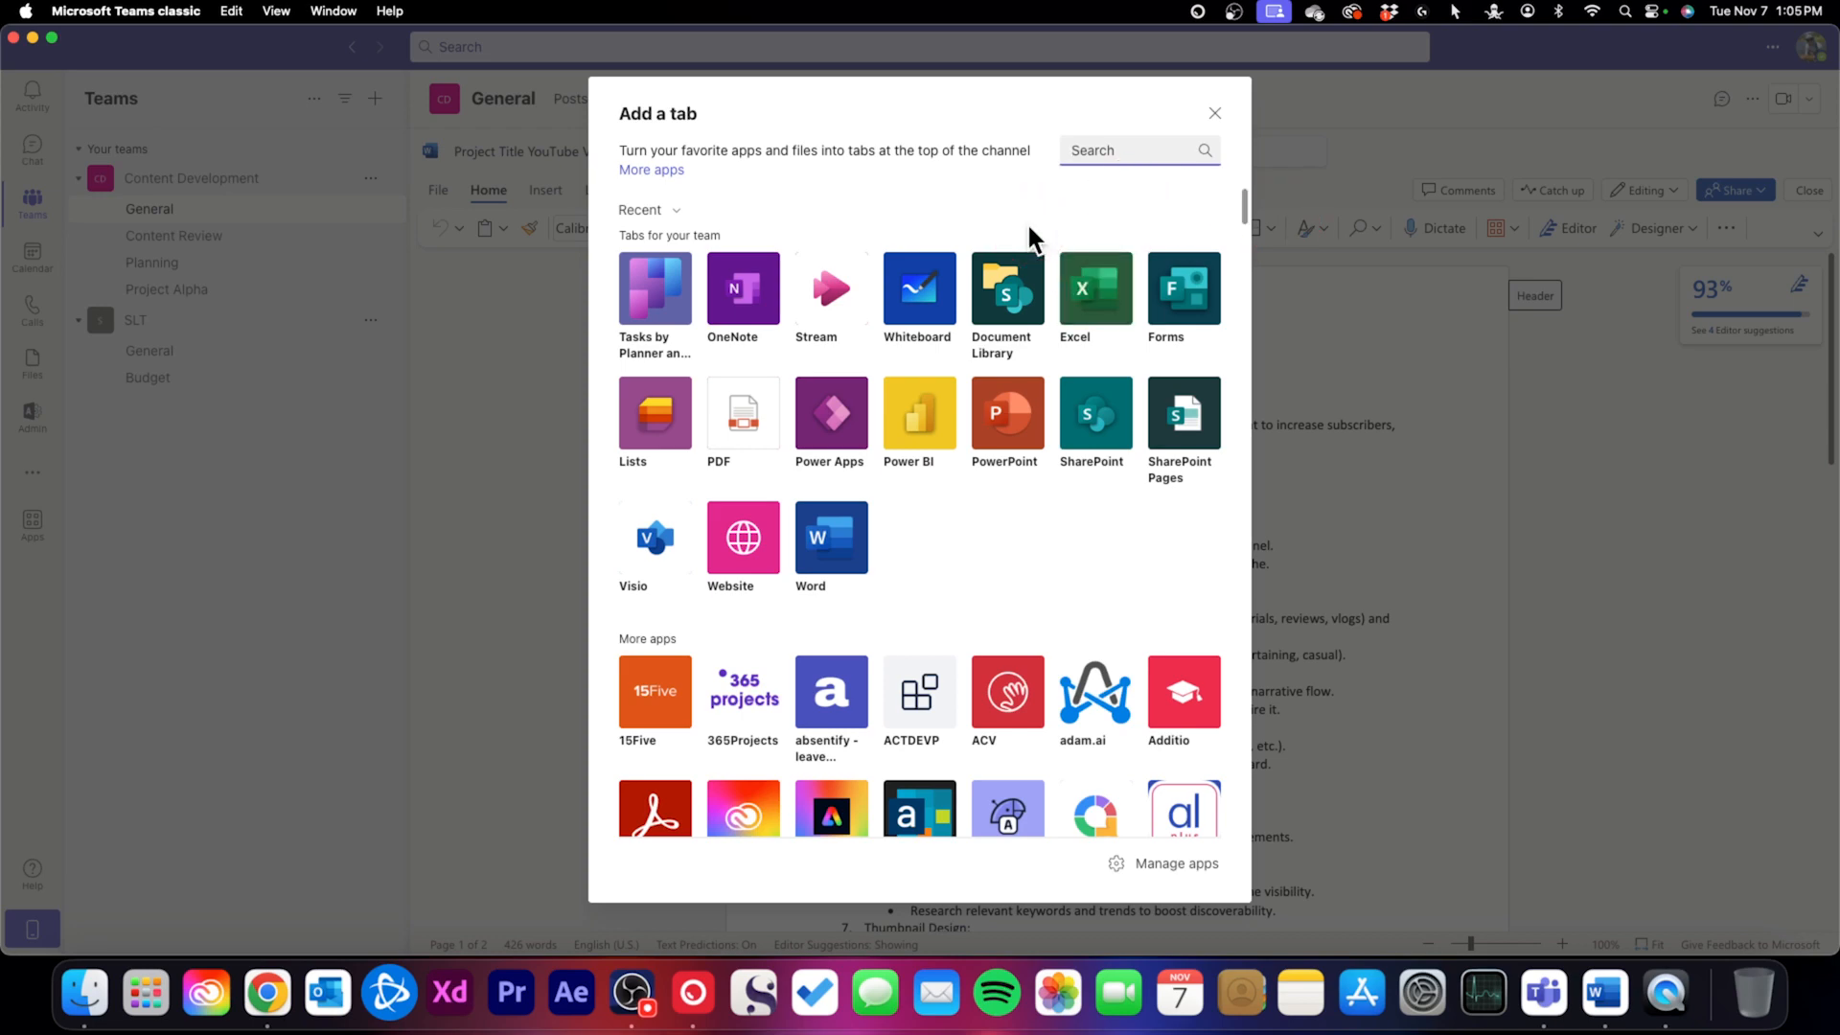
left_click(1213, 115)
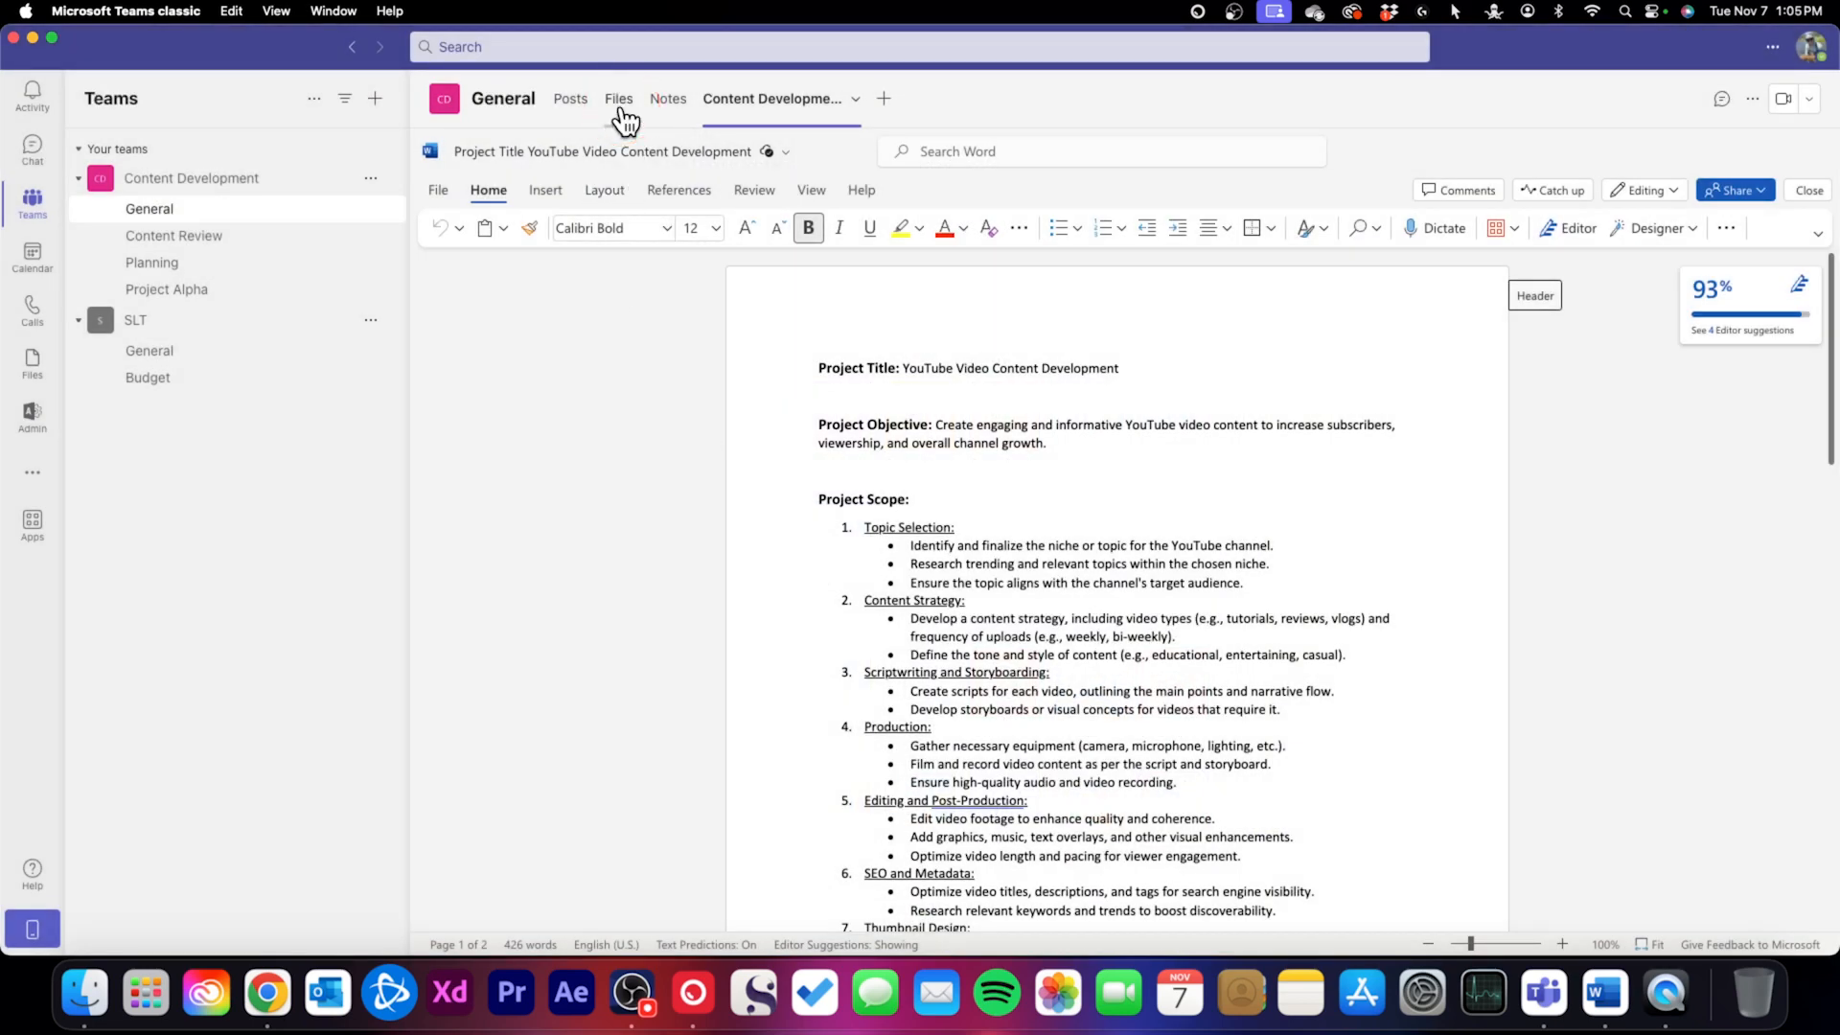
left_click(623, 117)
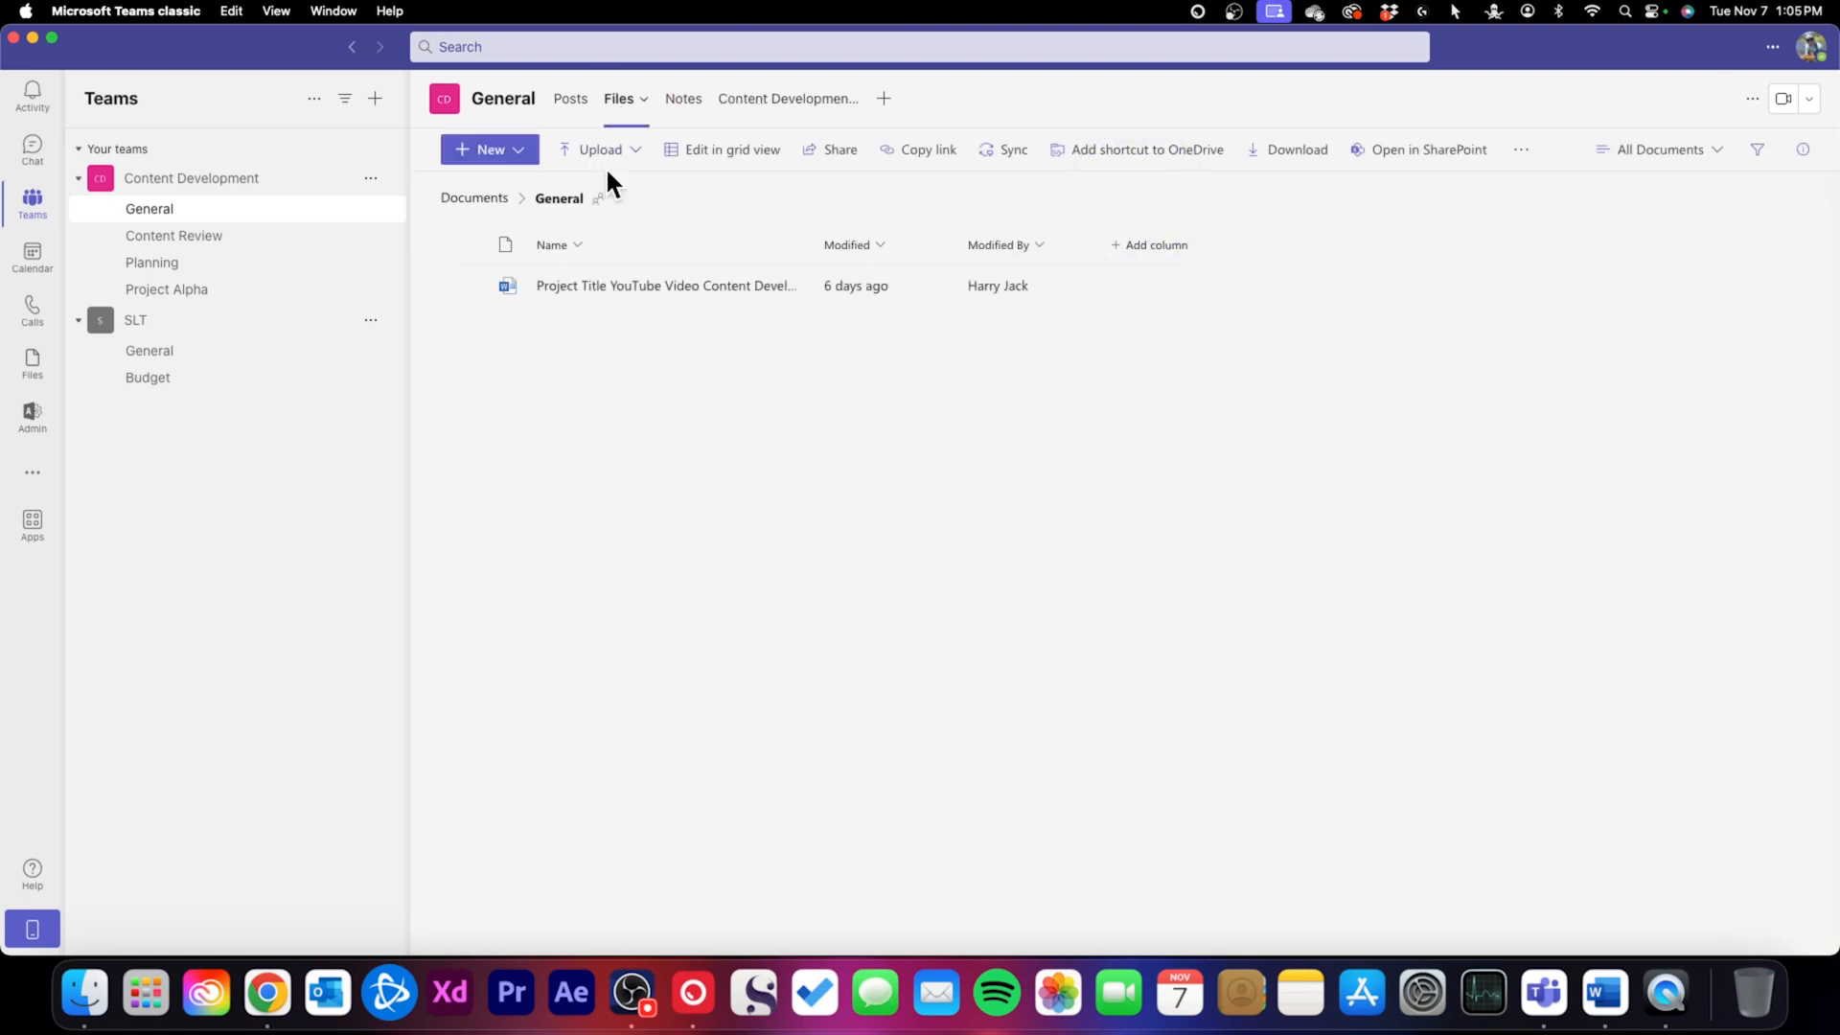
left_click(606, 163)
left_click(570, 113)
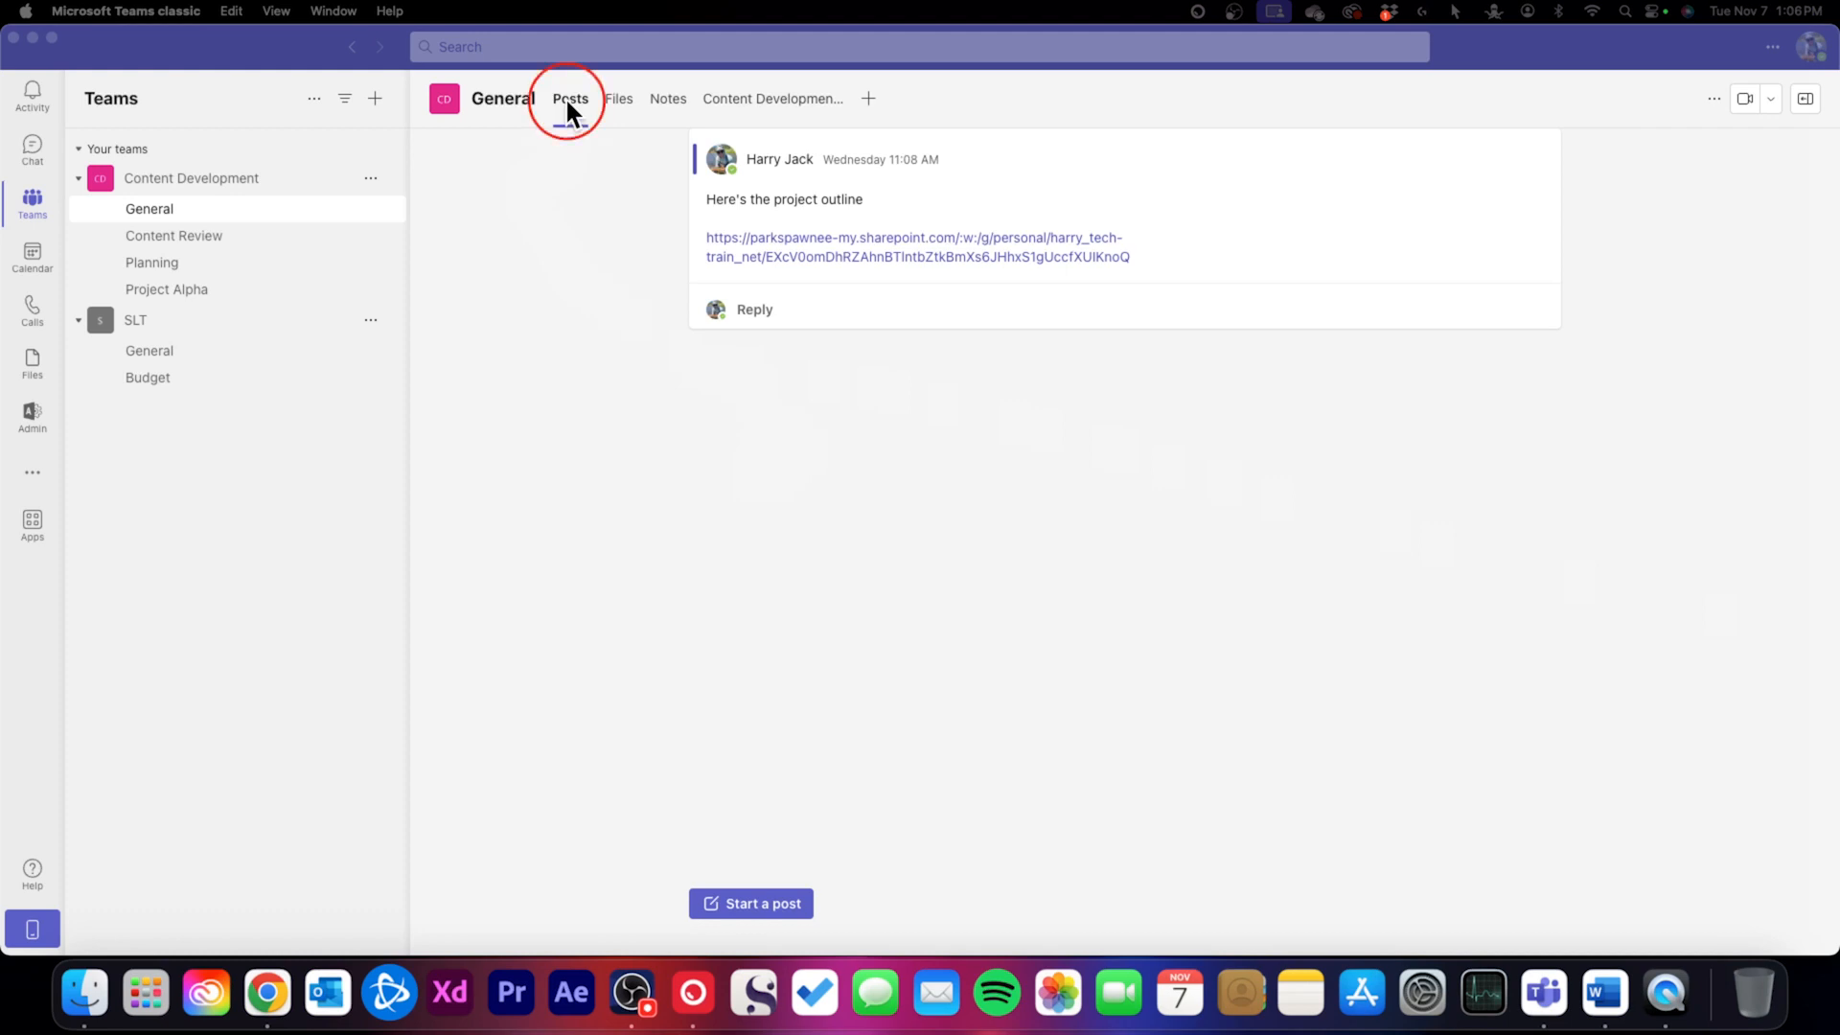
Start a new post in the General channel of the Content Development team with the subject "Deadline Reminder"
left_click(763, 905)
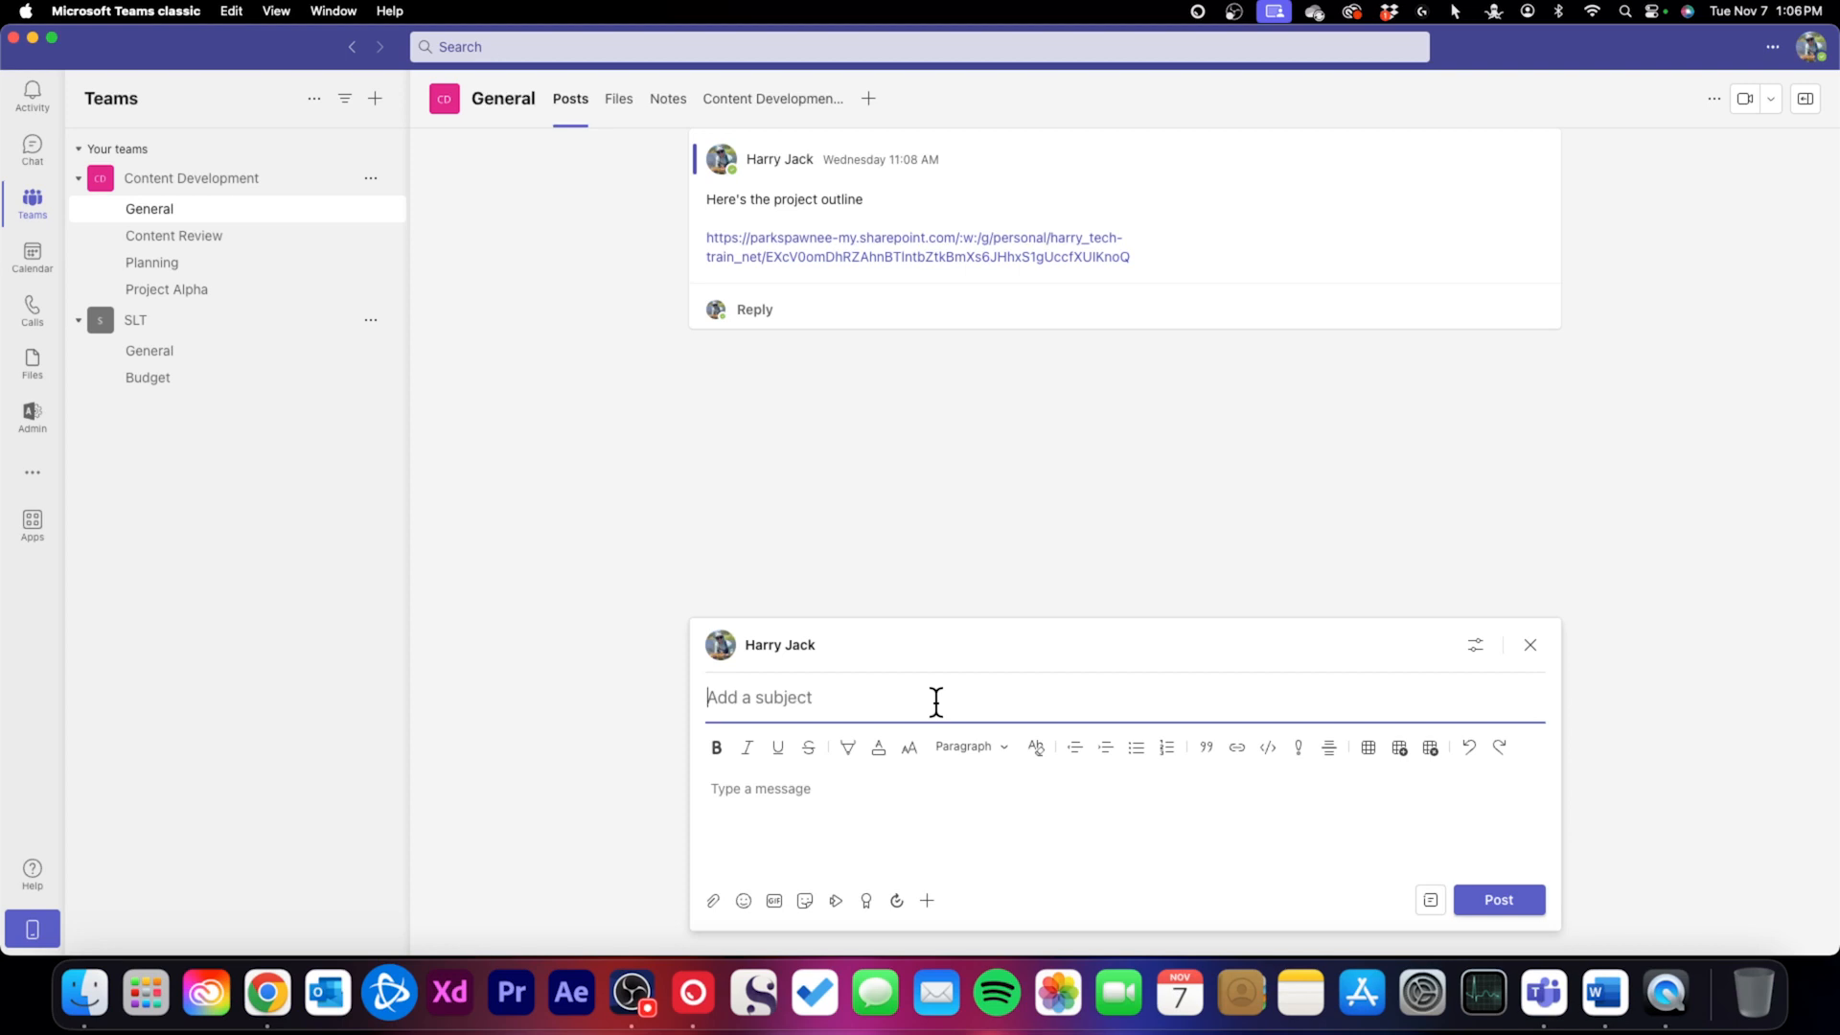
type("Deadline Reminder")
key("Tab")
key("Tab")
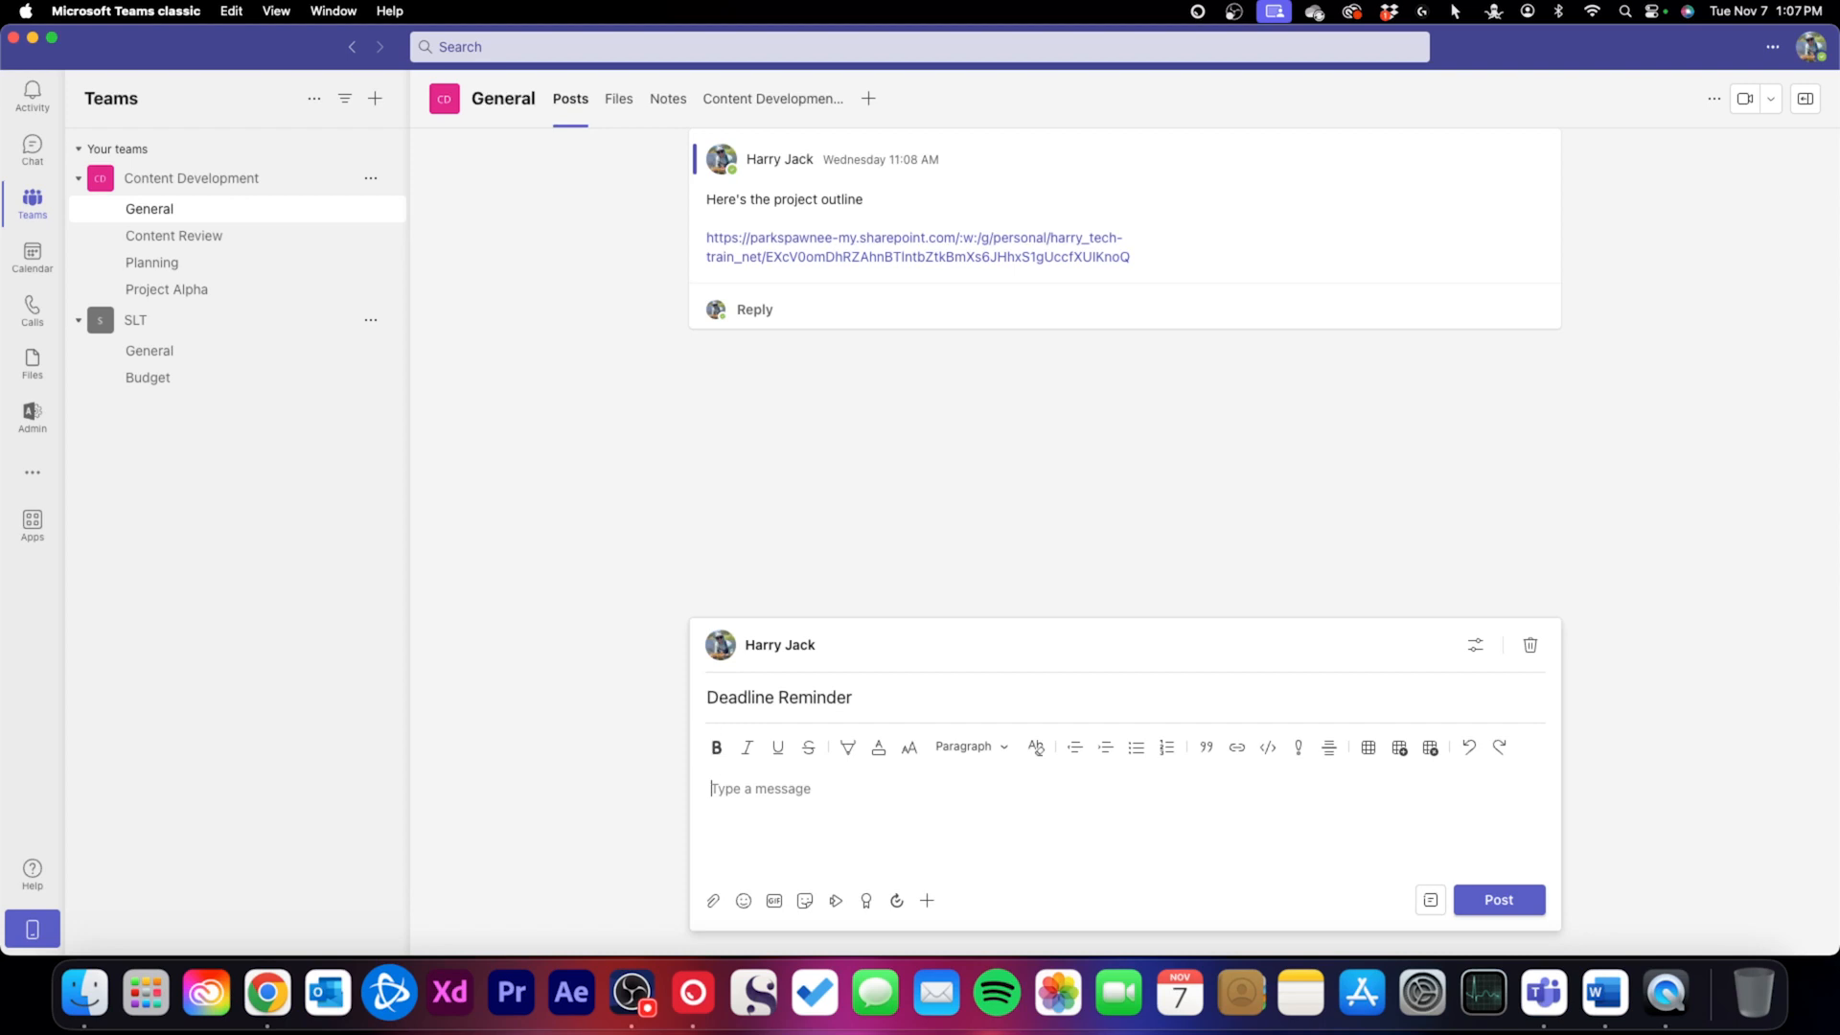
Begin the post's message with "Hey" followed by a mention of the Content Development team
type("Hey folk")
key("BackSpace")
type("@")
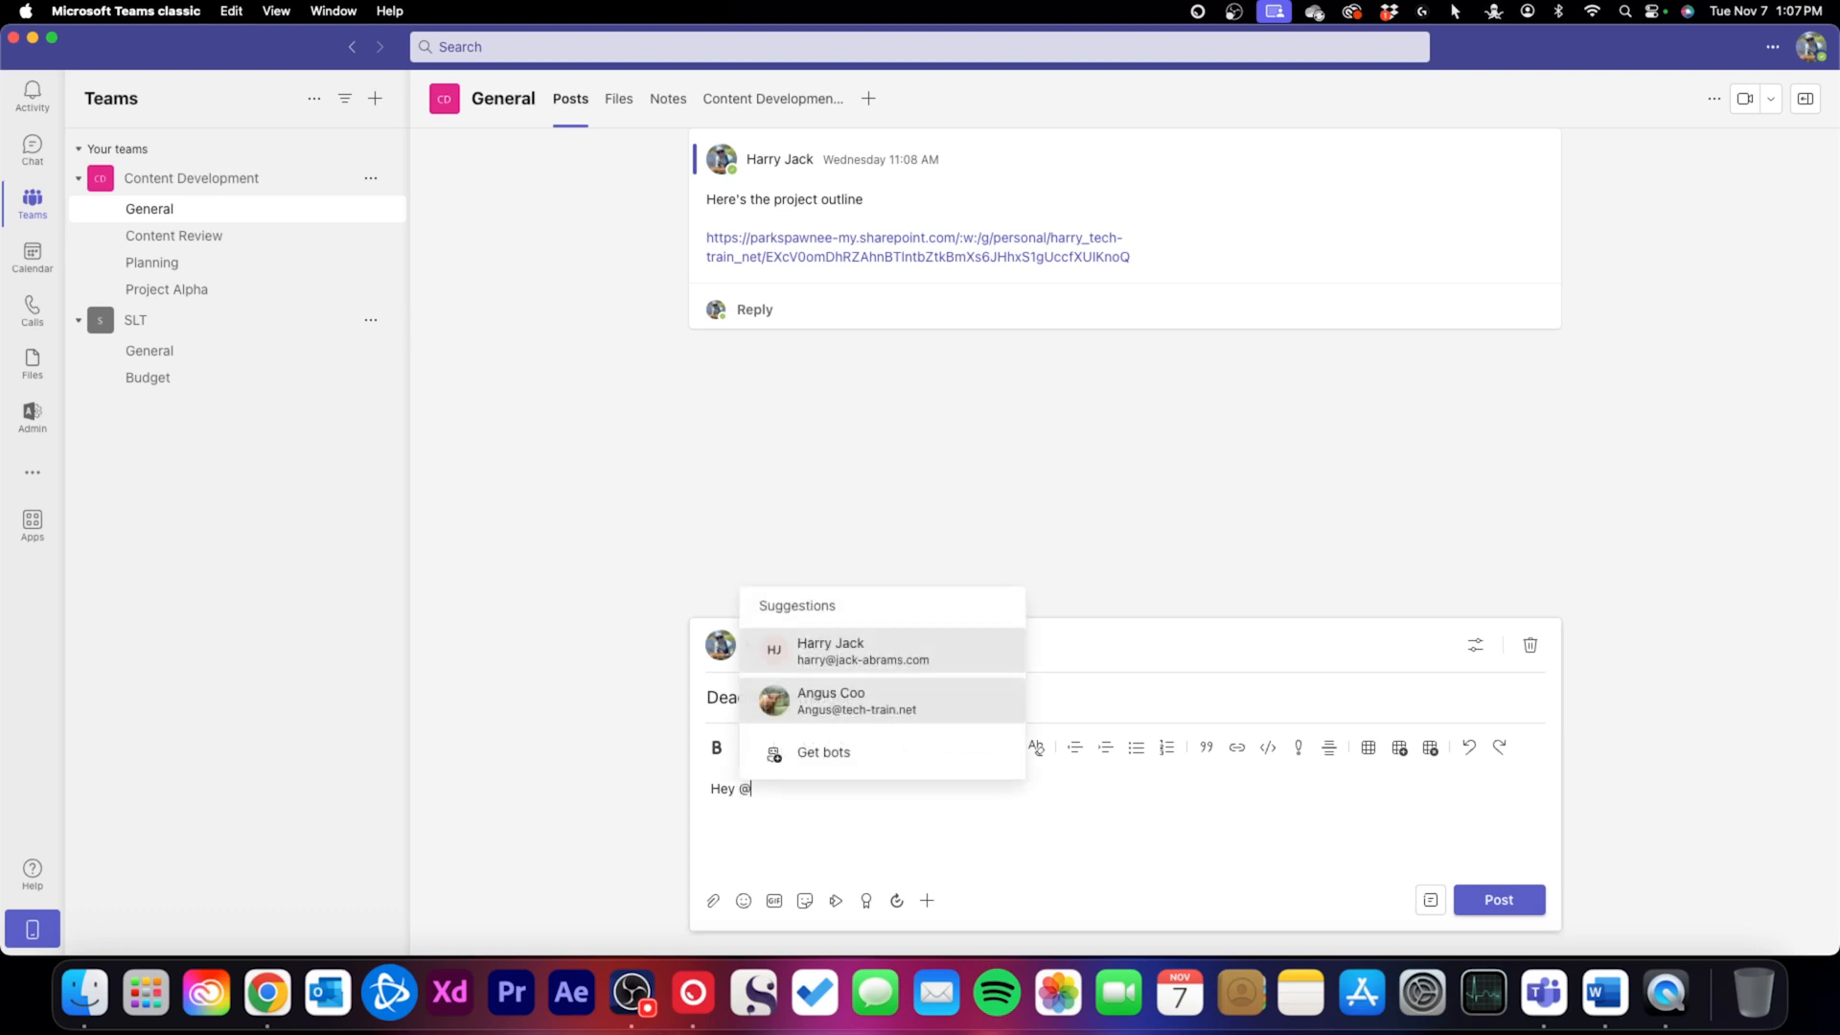
type("content")
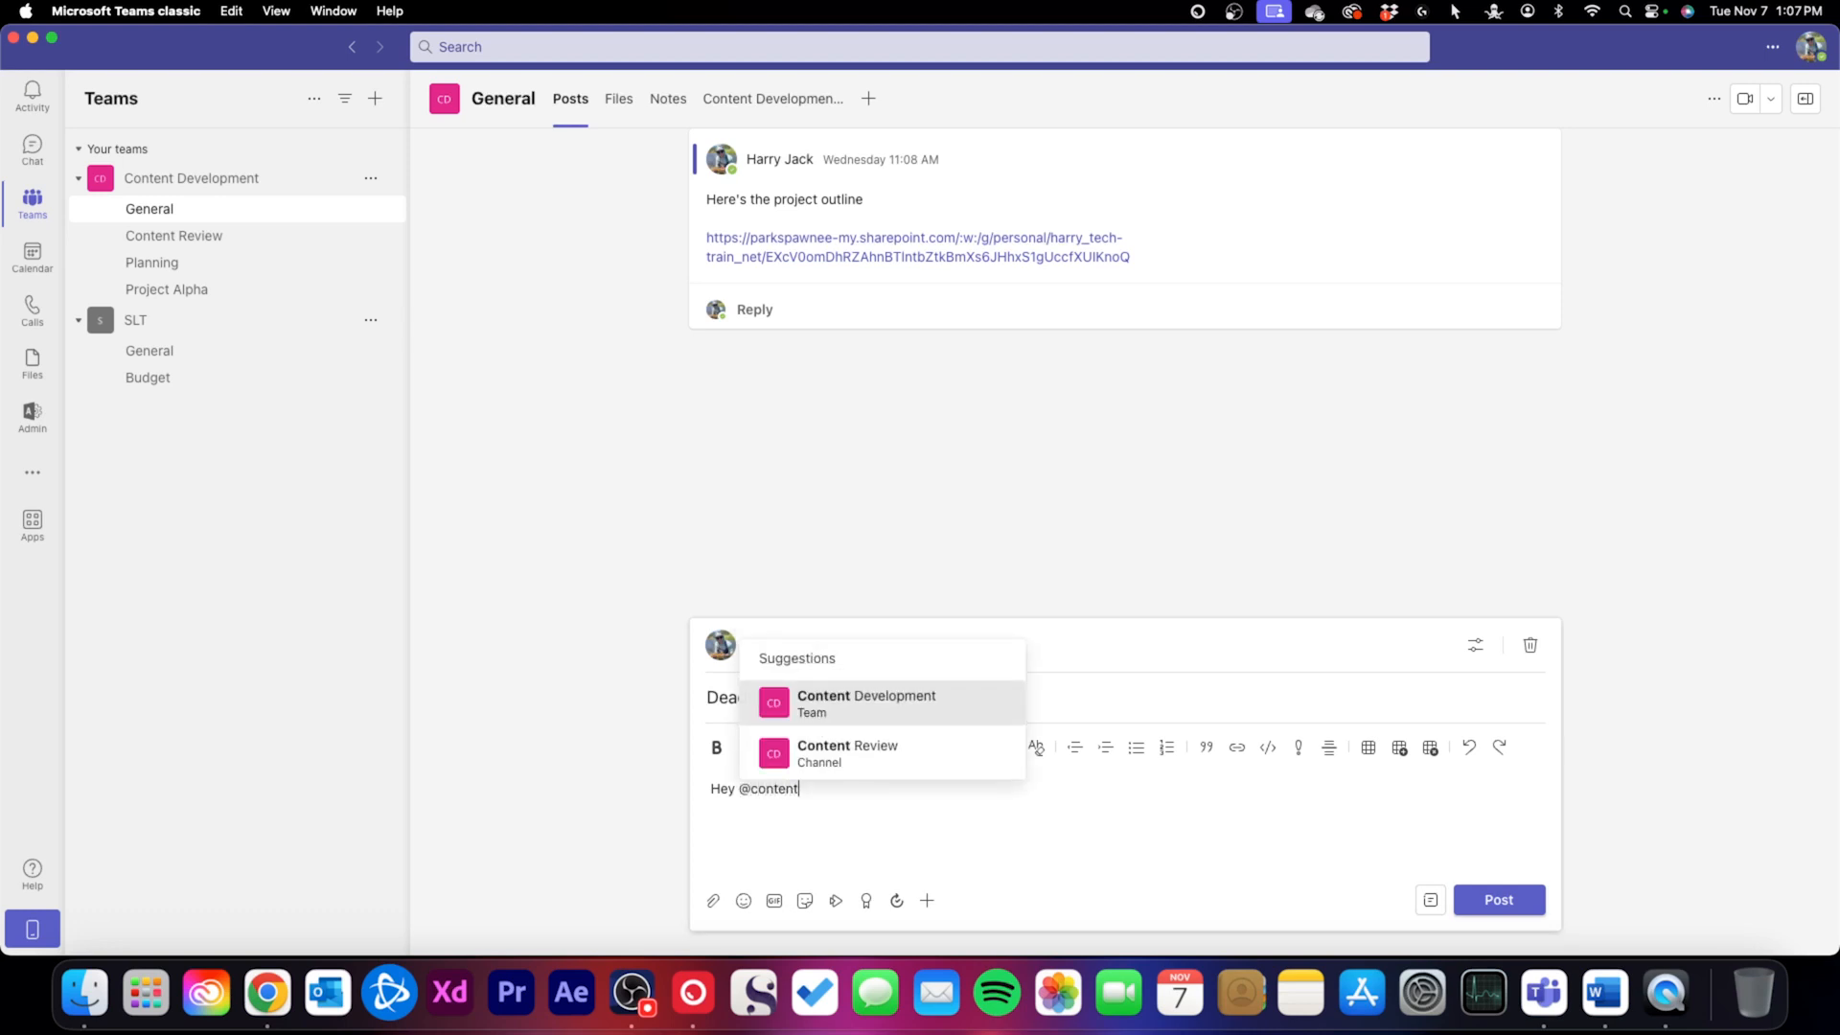
key("Return")
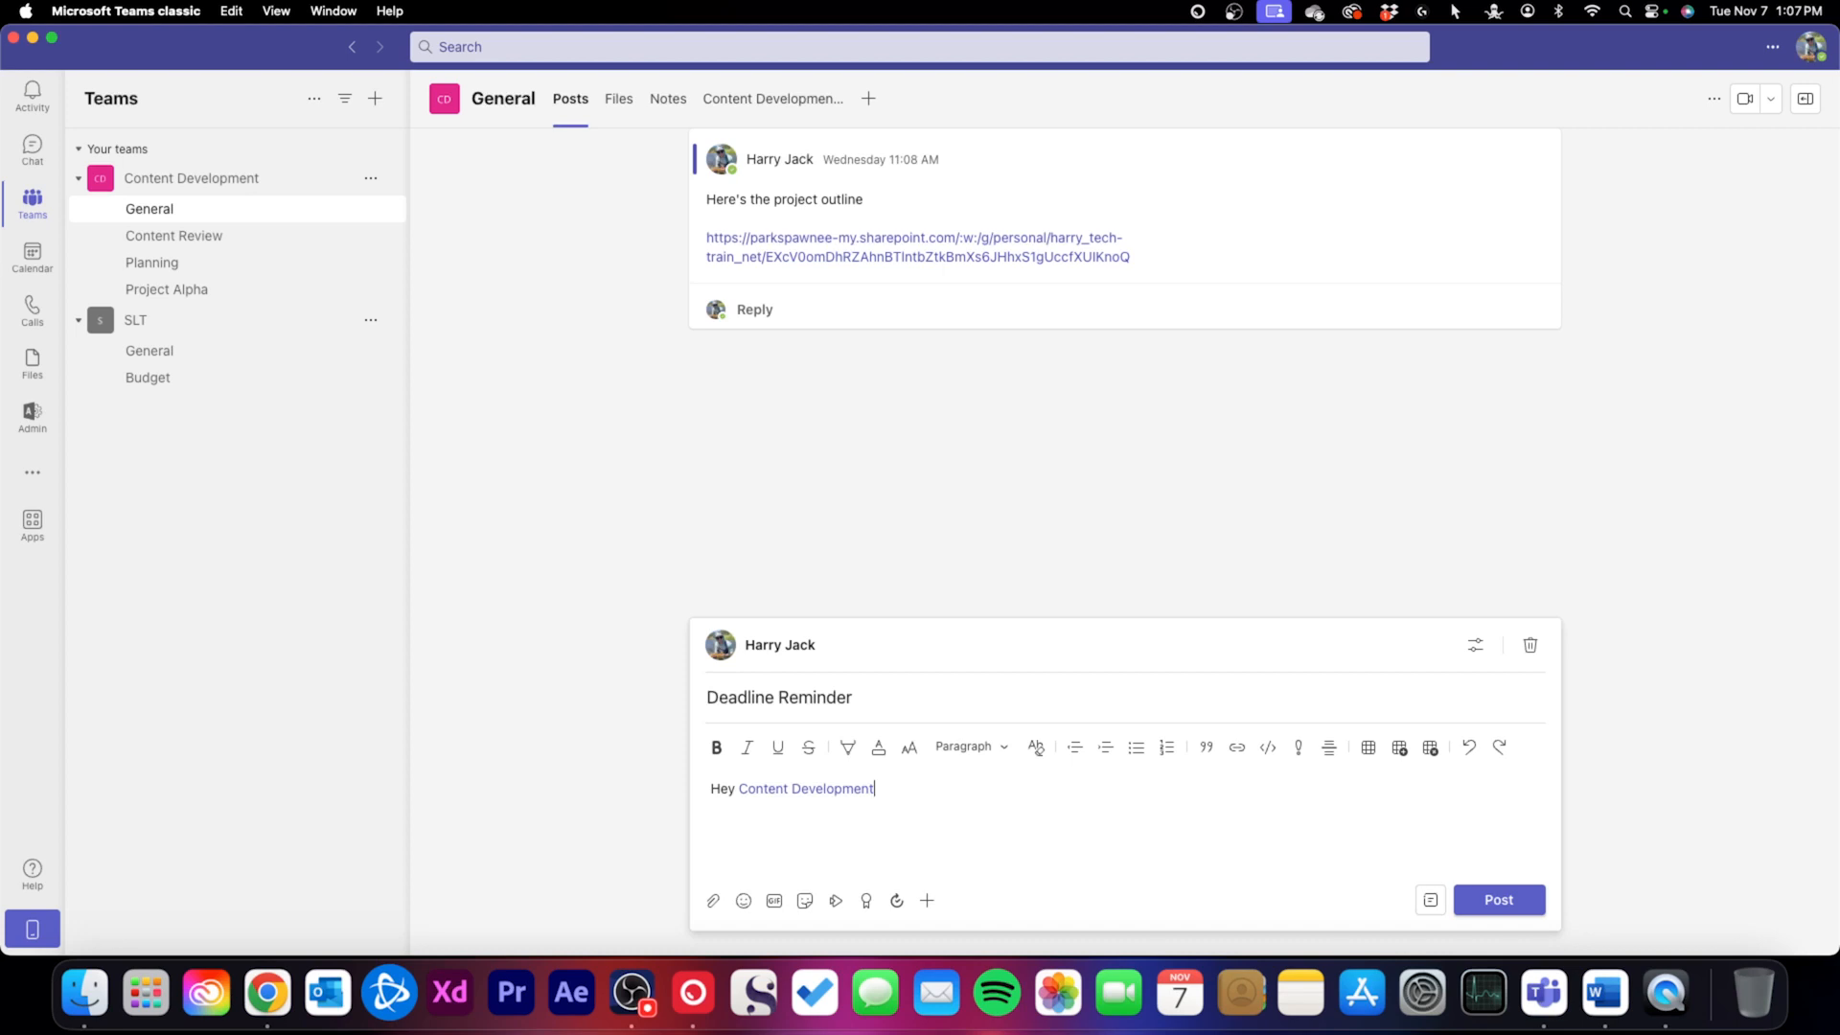
Continue the message with ", just a reminder that all 1st drafts are due at the end of this week." and add the recently used emoji
left_click(35, 108)
type(", just a reminder tht")
key("BackSpace")
type("at all 1st drafts are due ")
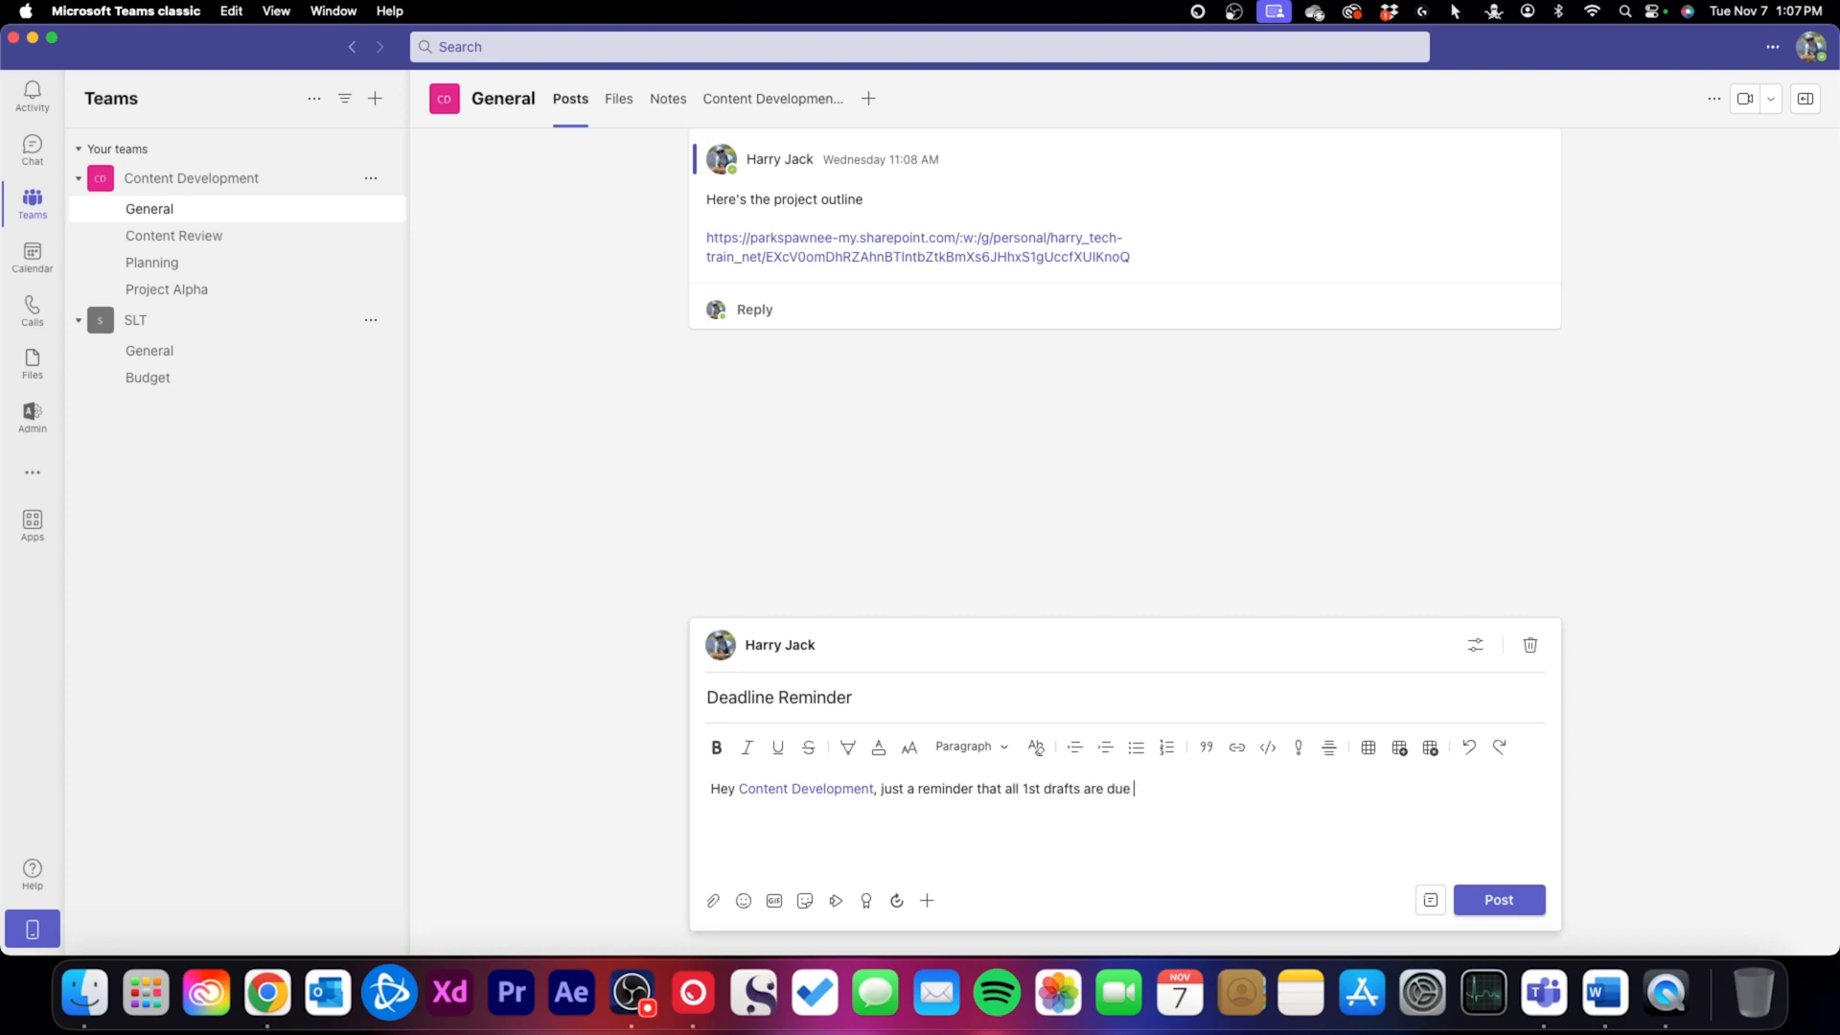
type("at the end of this week.")
left_click(743, 901)
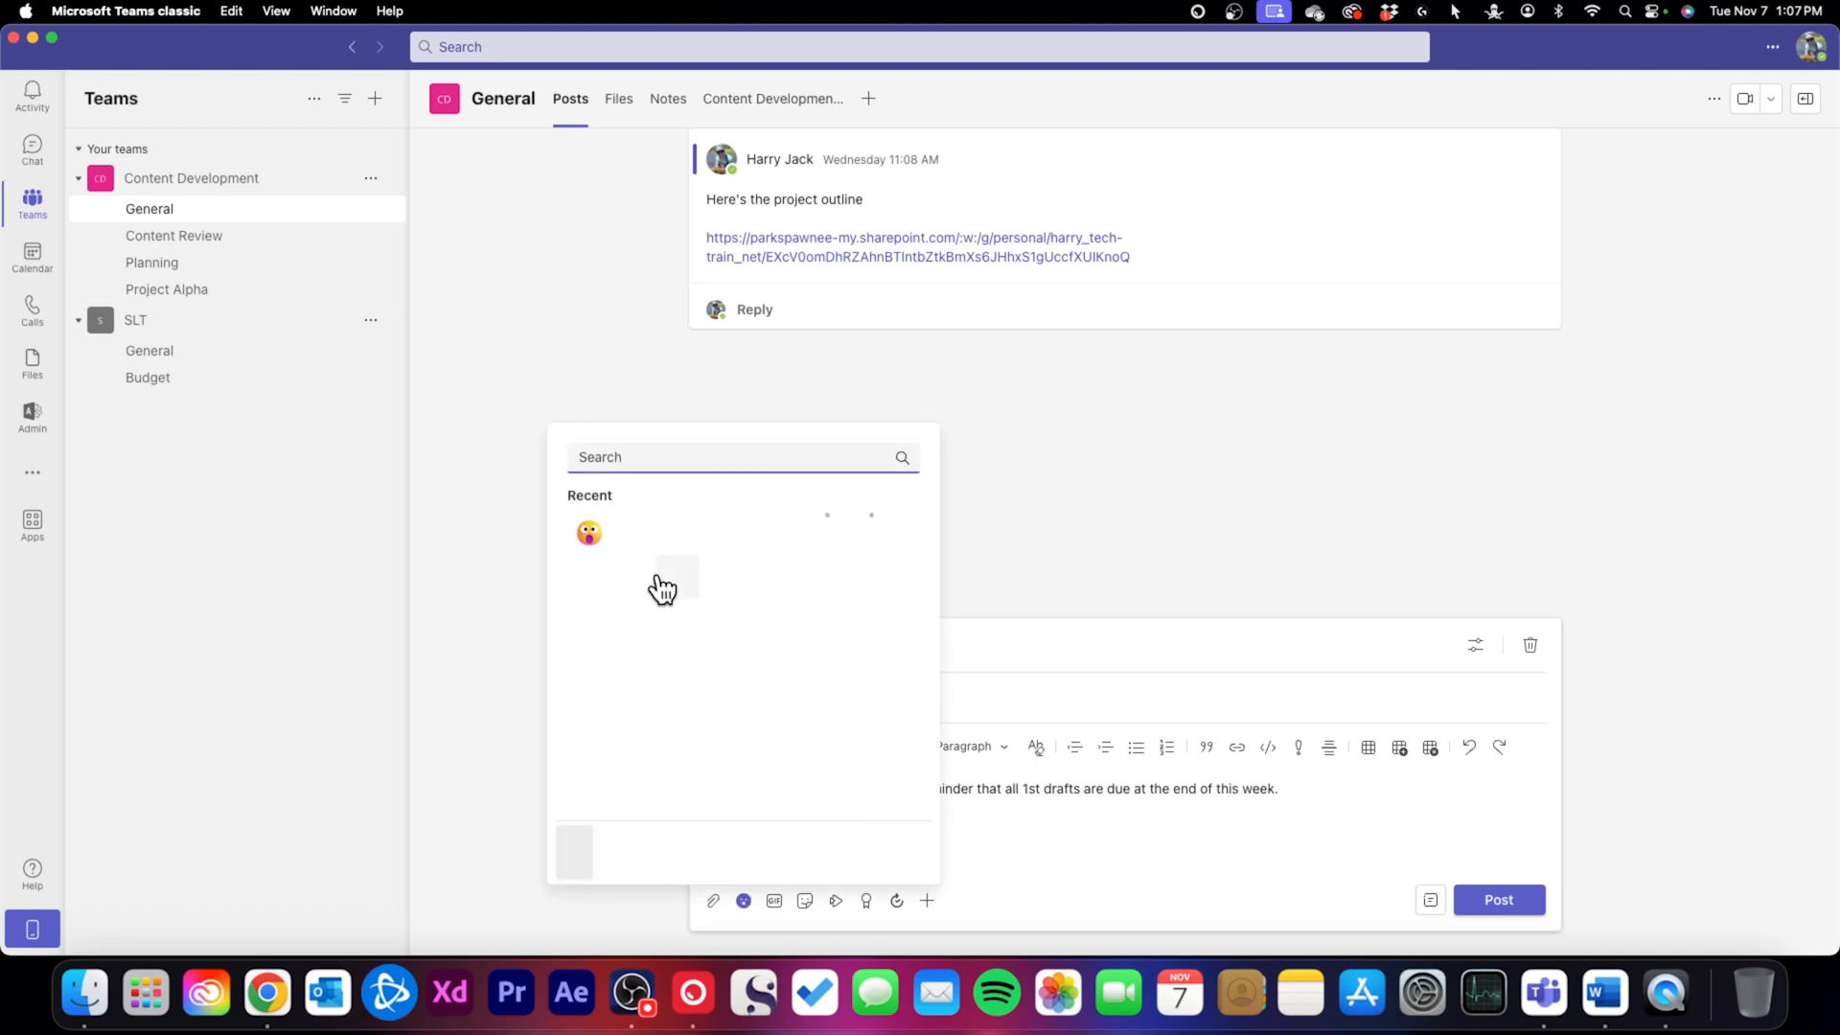
left_click(589, 532)
Insert the horse-head GIF found by searching for "deadline" into the message, and publish the post
left_click(774, 902)
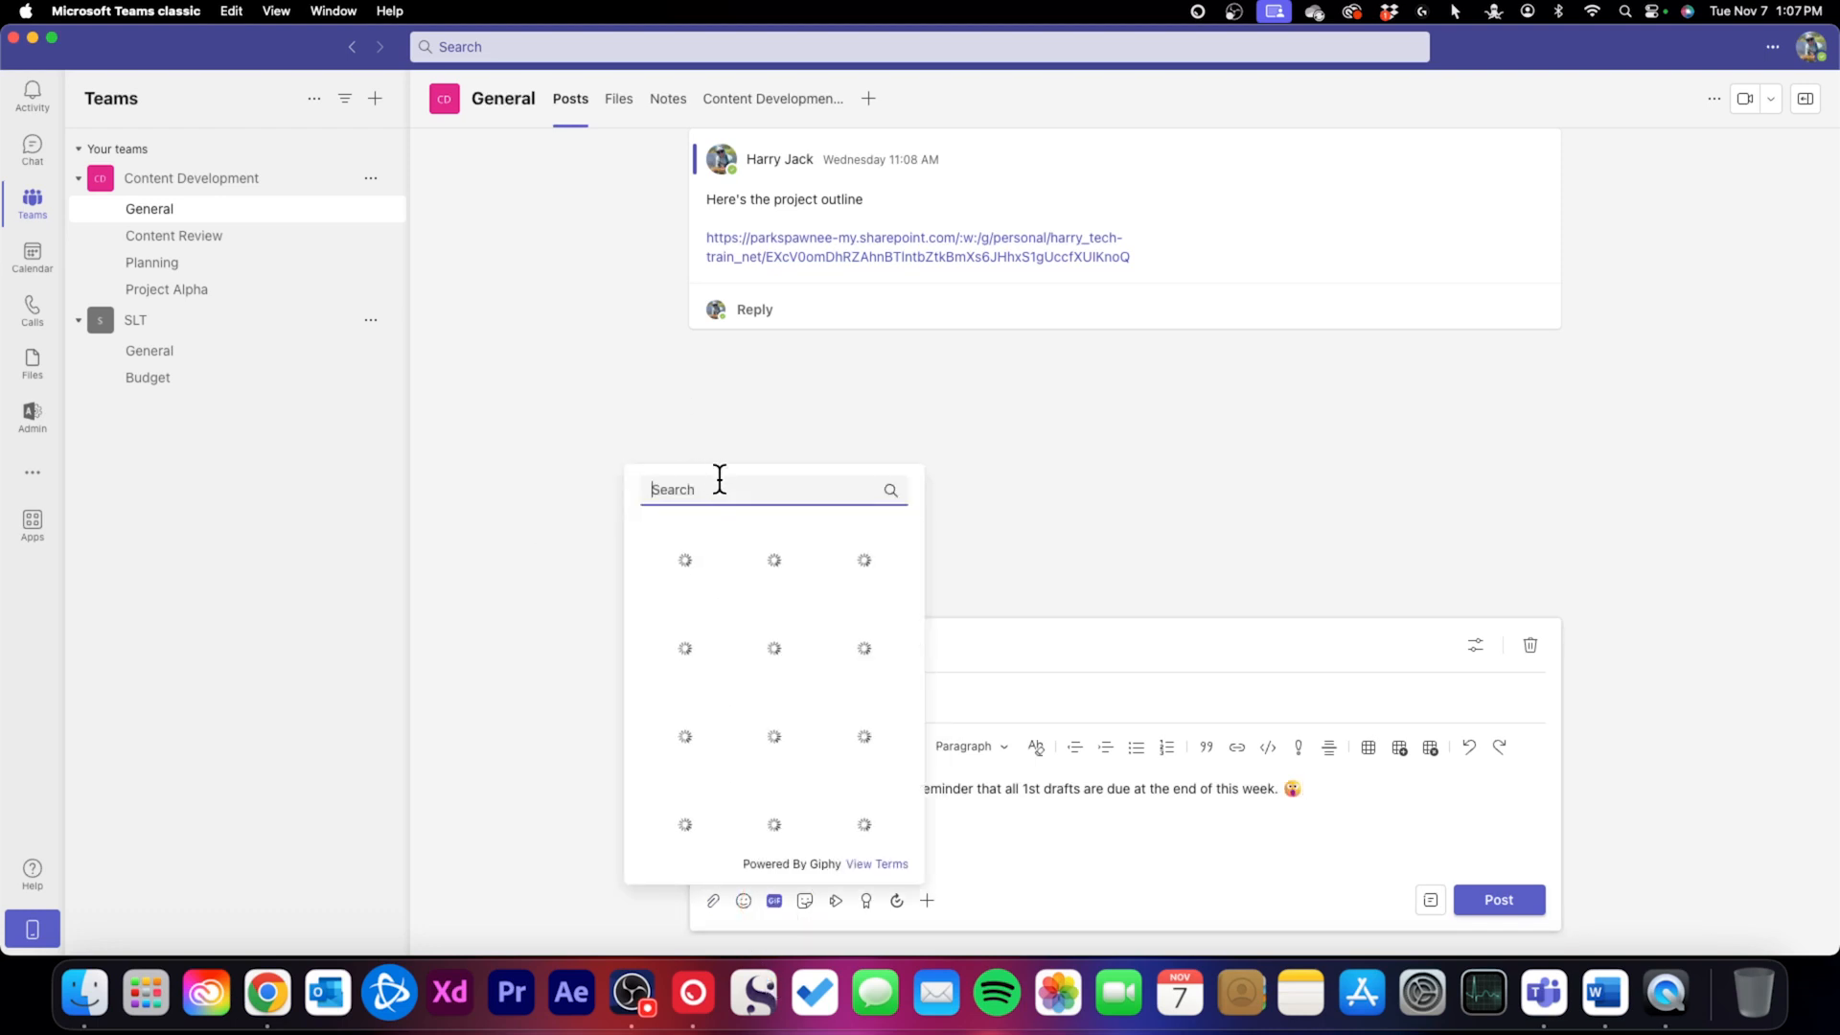
type("deadline")
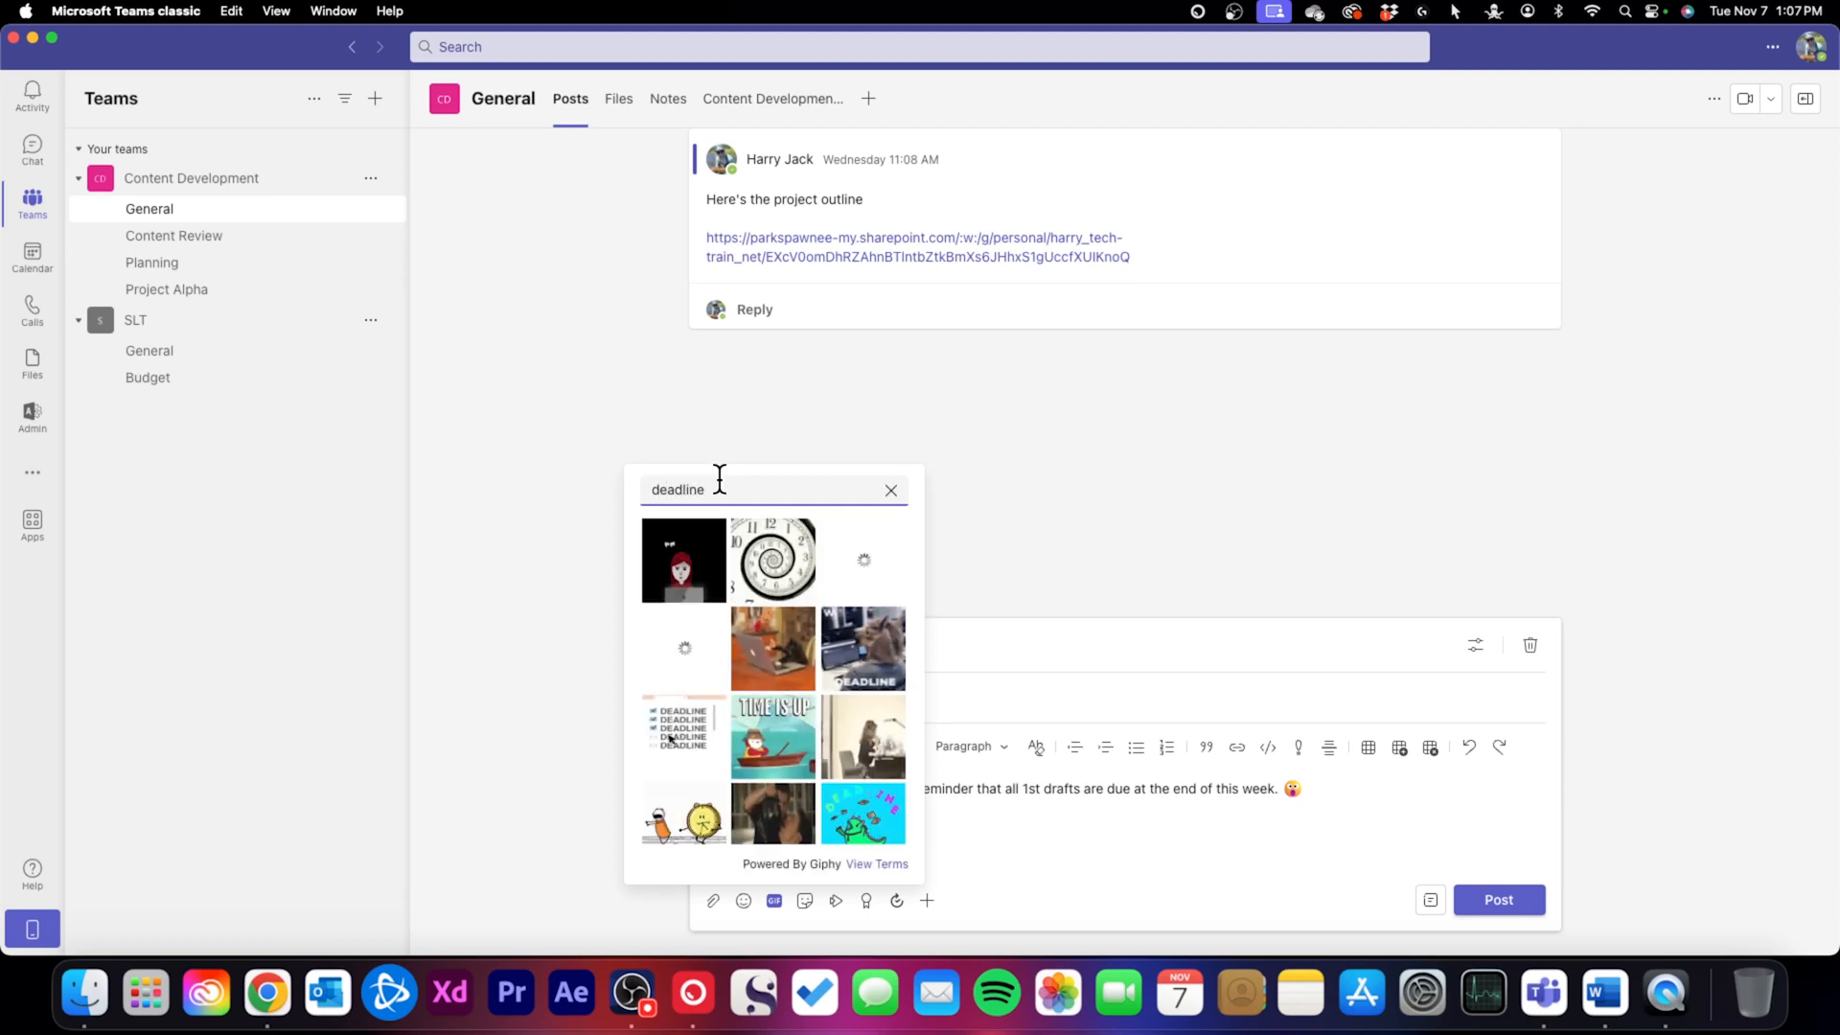
left_click(862, 648)
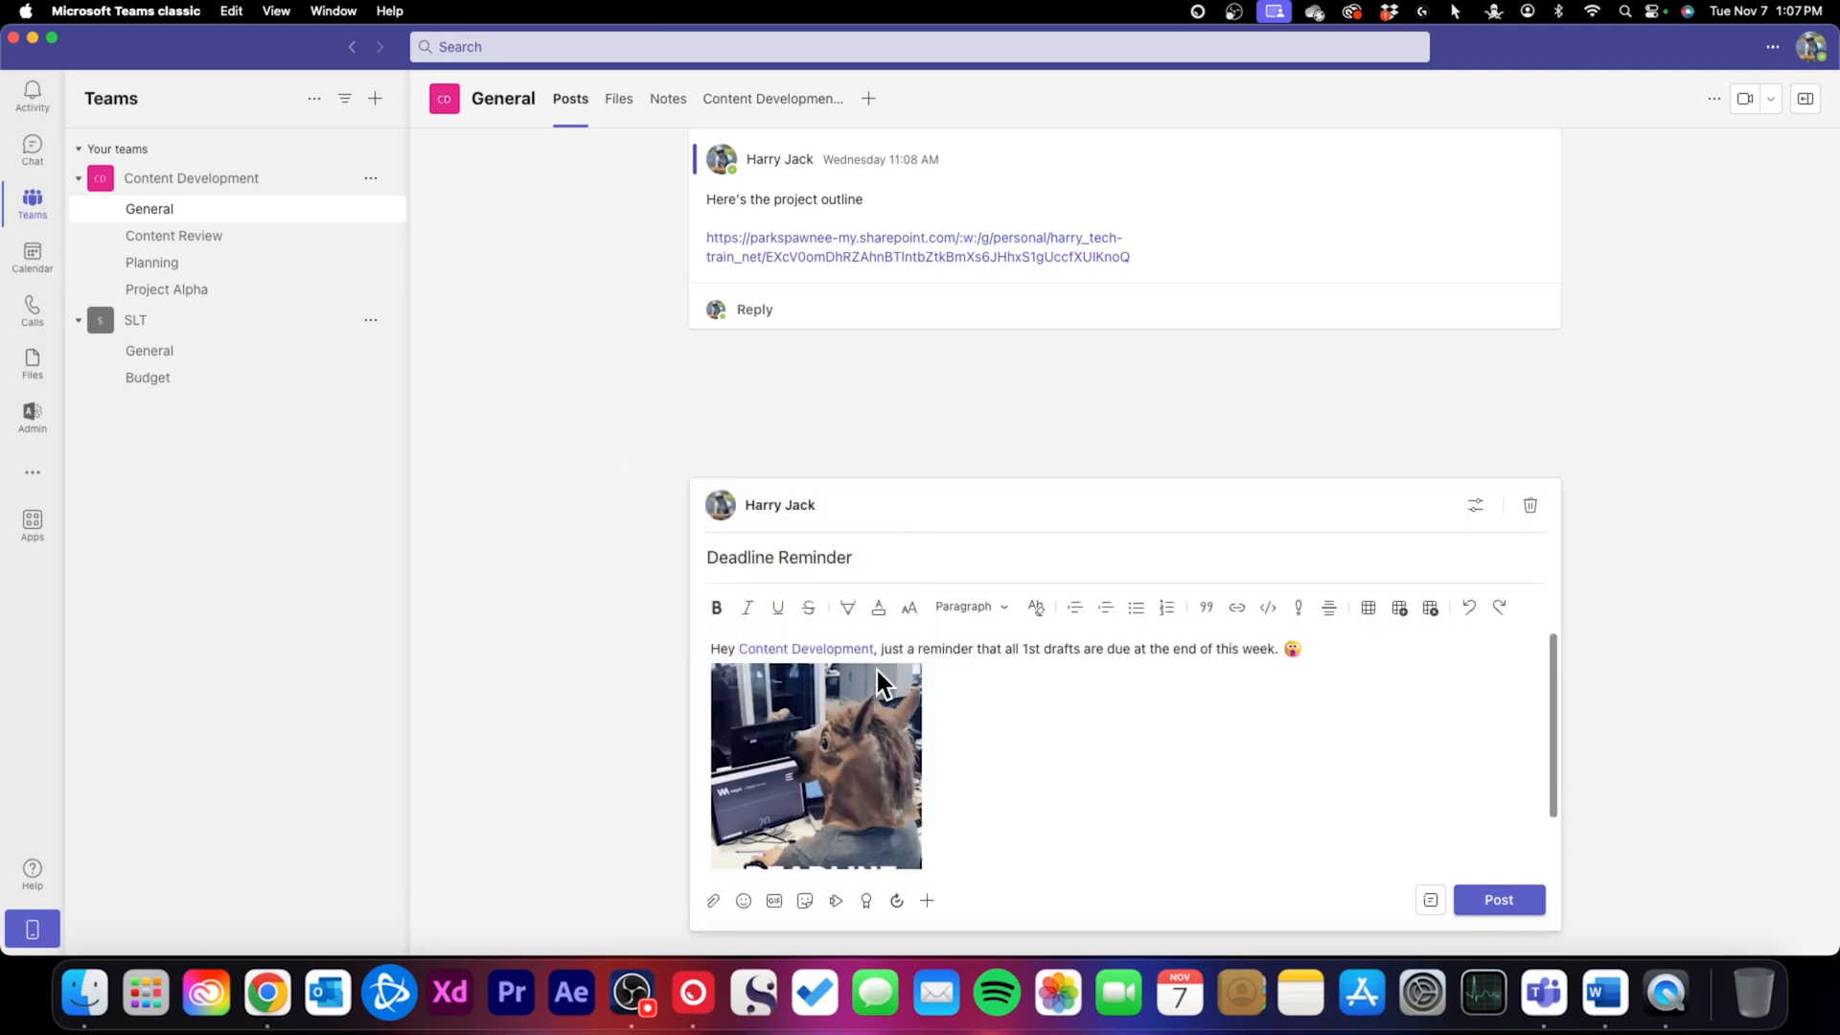
left_click(1495, 900)
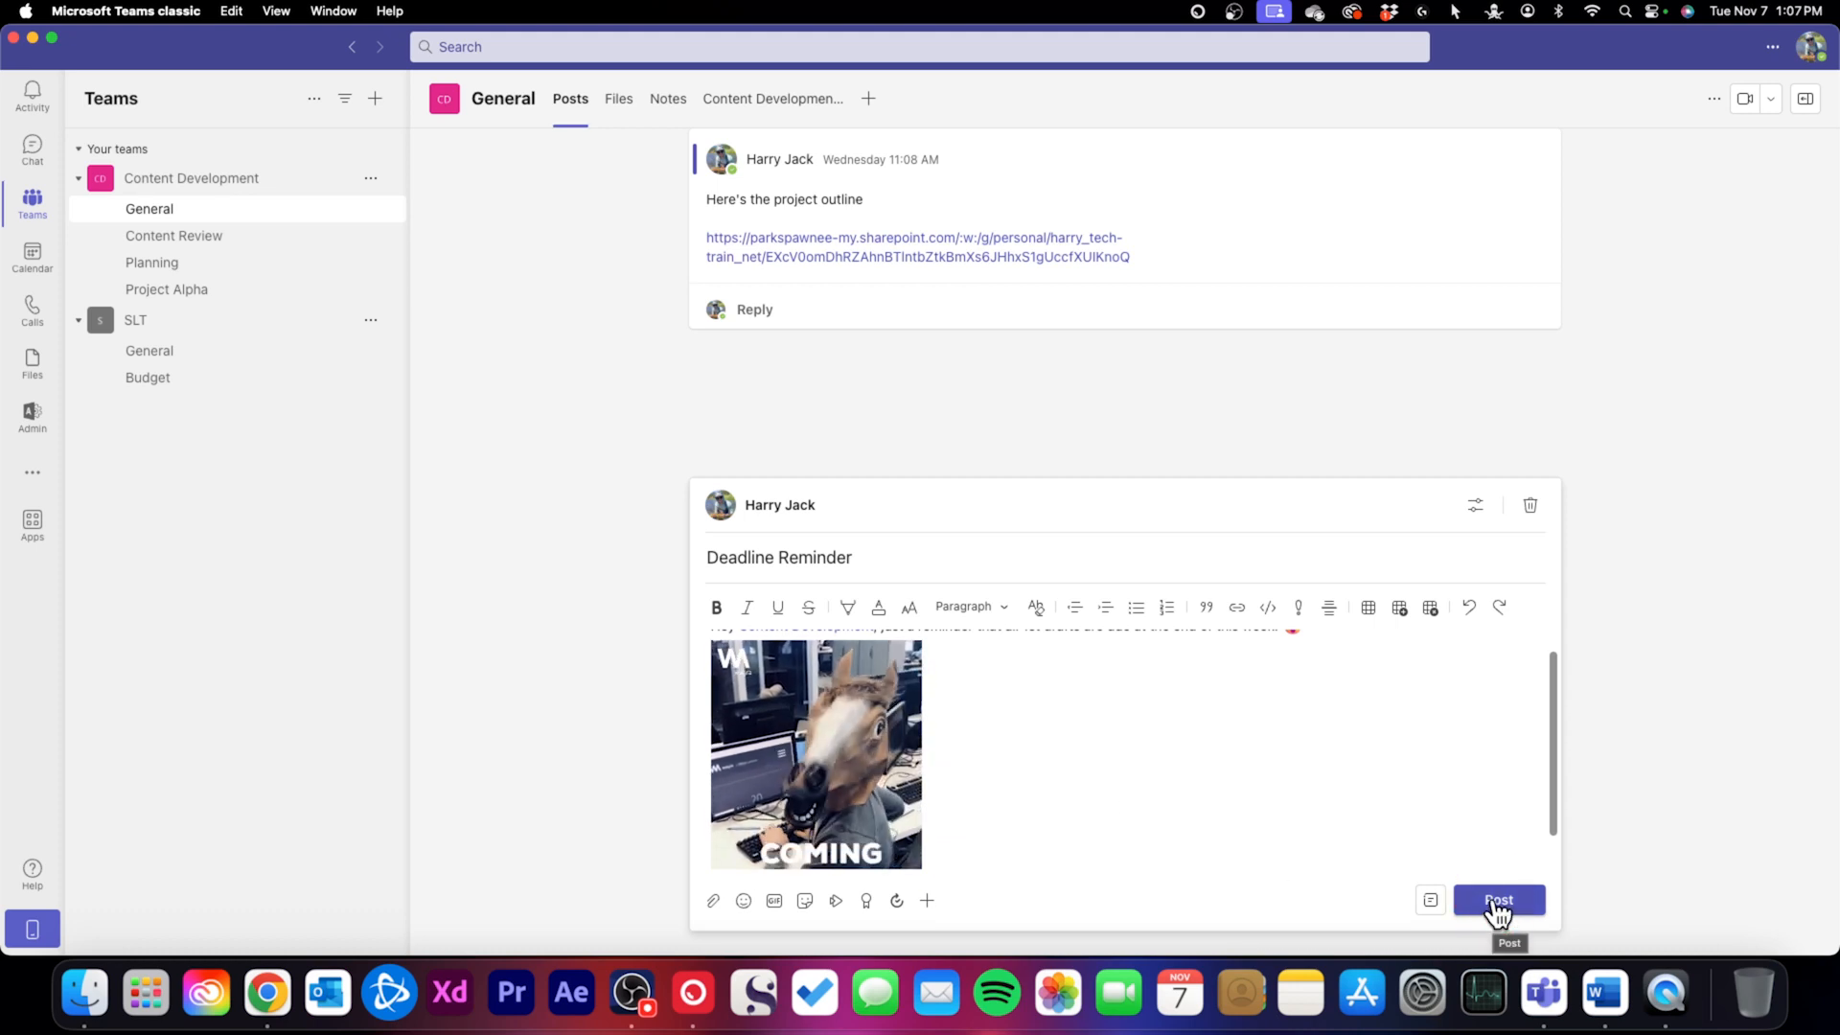
scroll(926, 683, "up", 1)
scroll(926, 683, "up", 1)
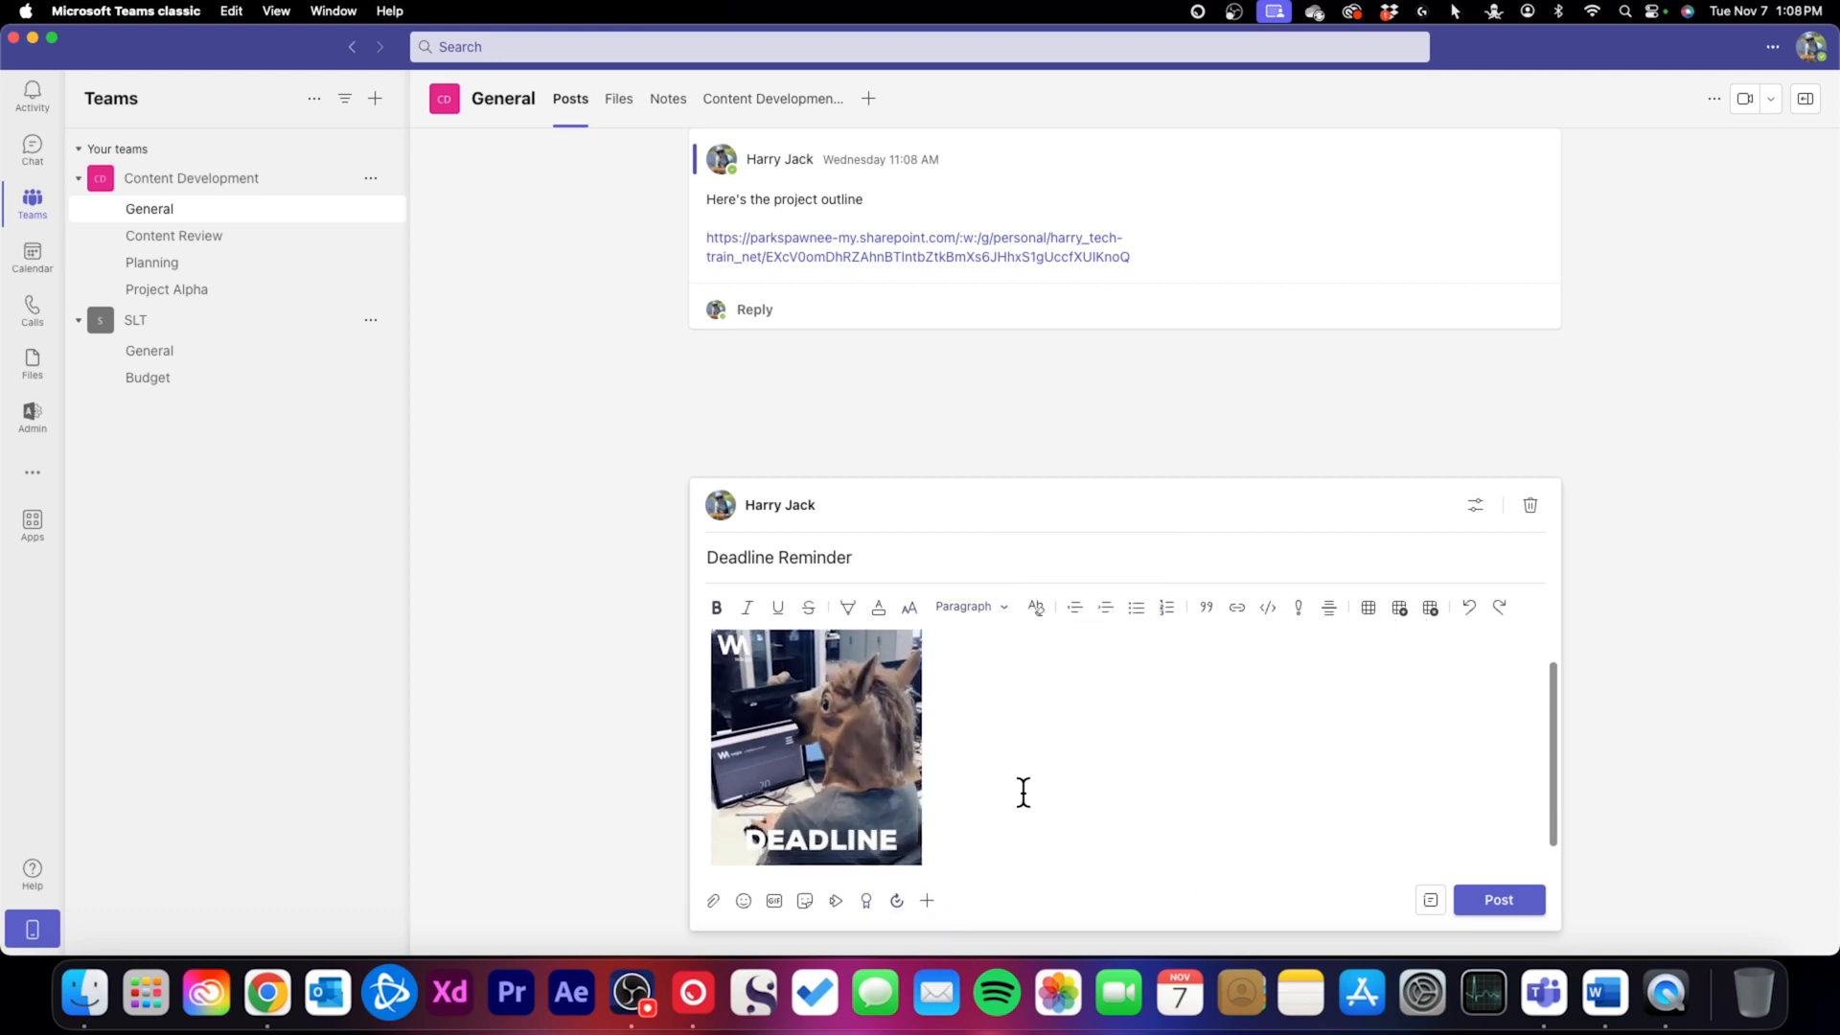
left_click(1498, 900)
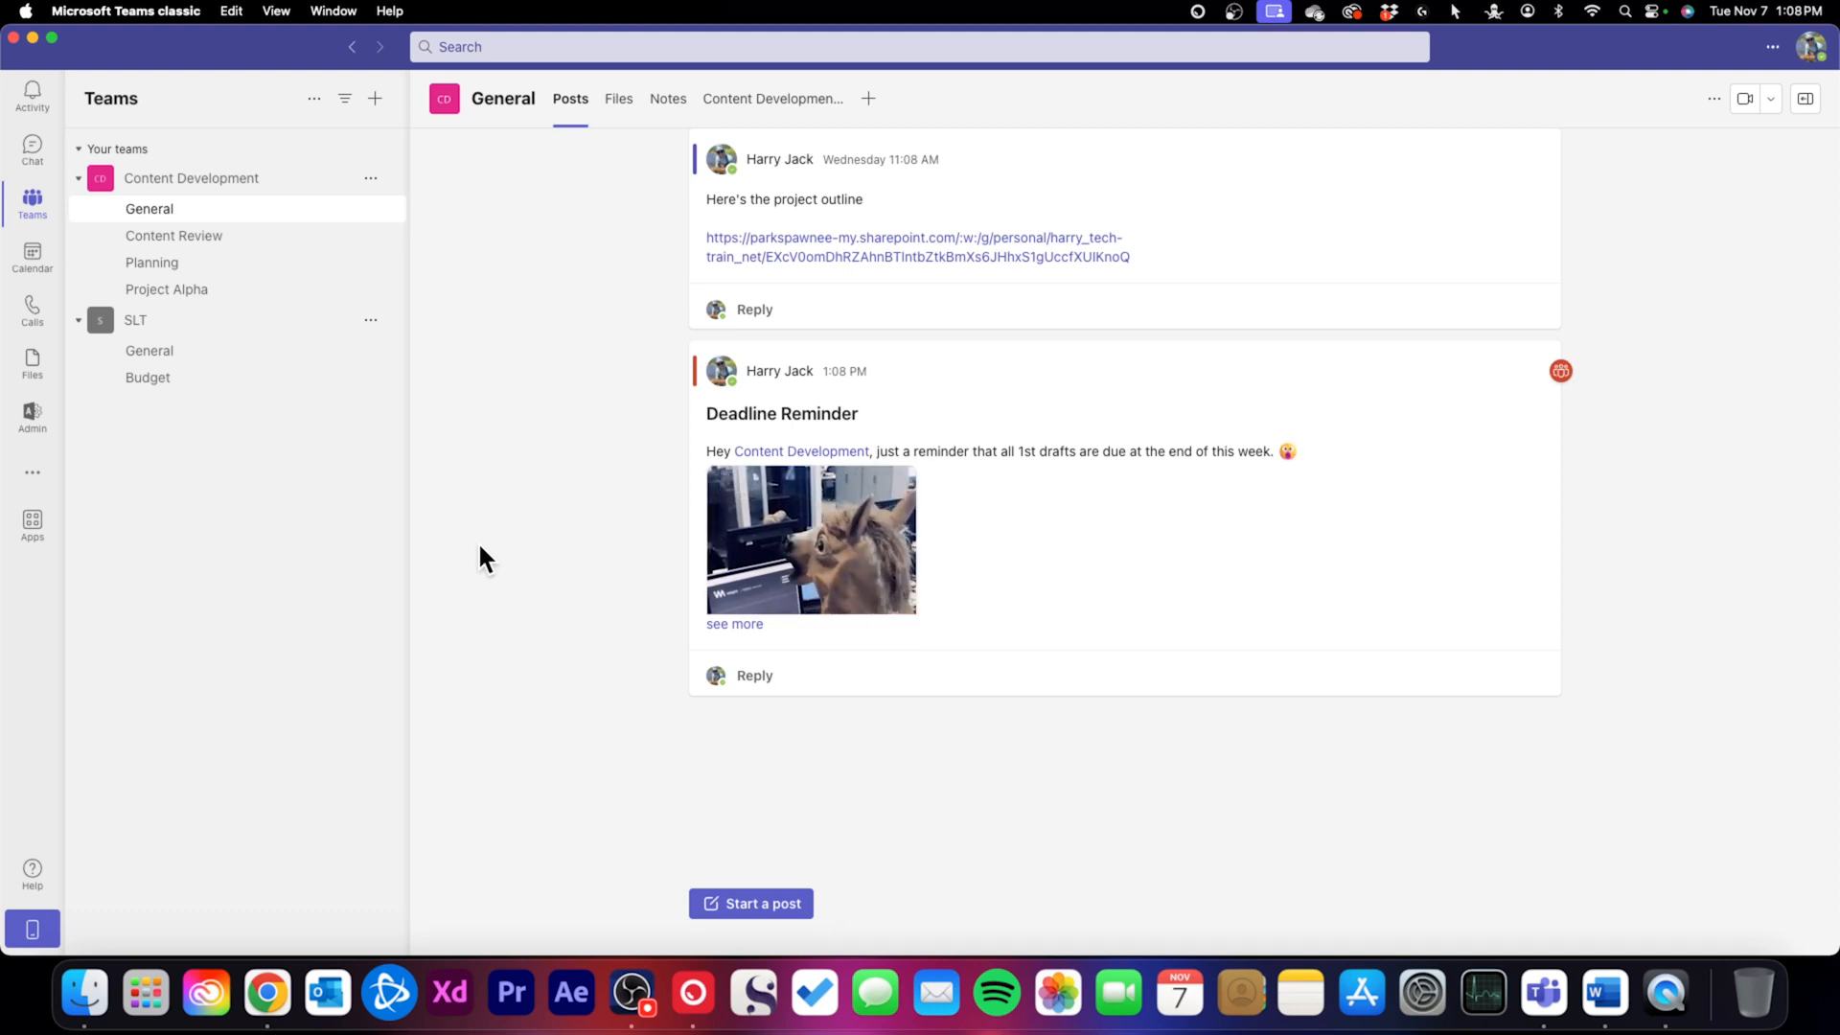
Reply "Sounds good!" to the Deadline Reminder post and add a thumbs-up reaction to the post
mouse_move(922, 372)
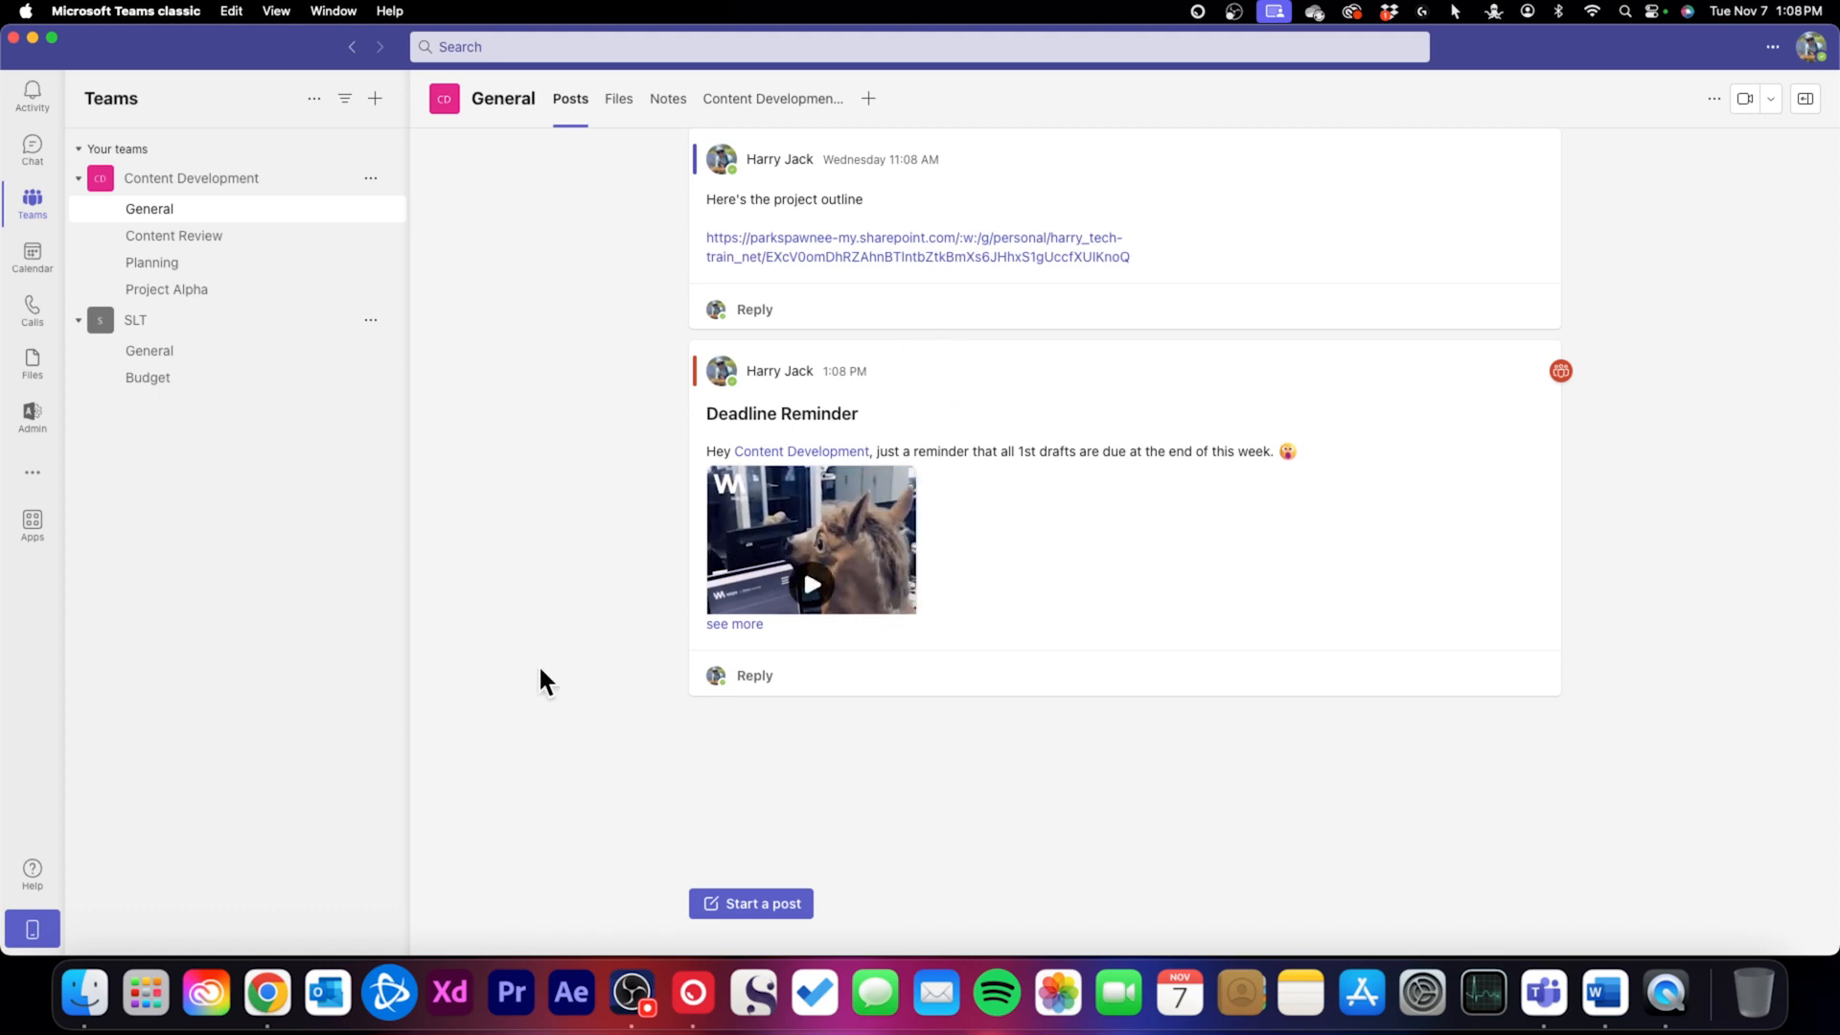
mouse_move(866, 575)
left_click(758, 680)
type("Sounds")
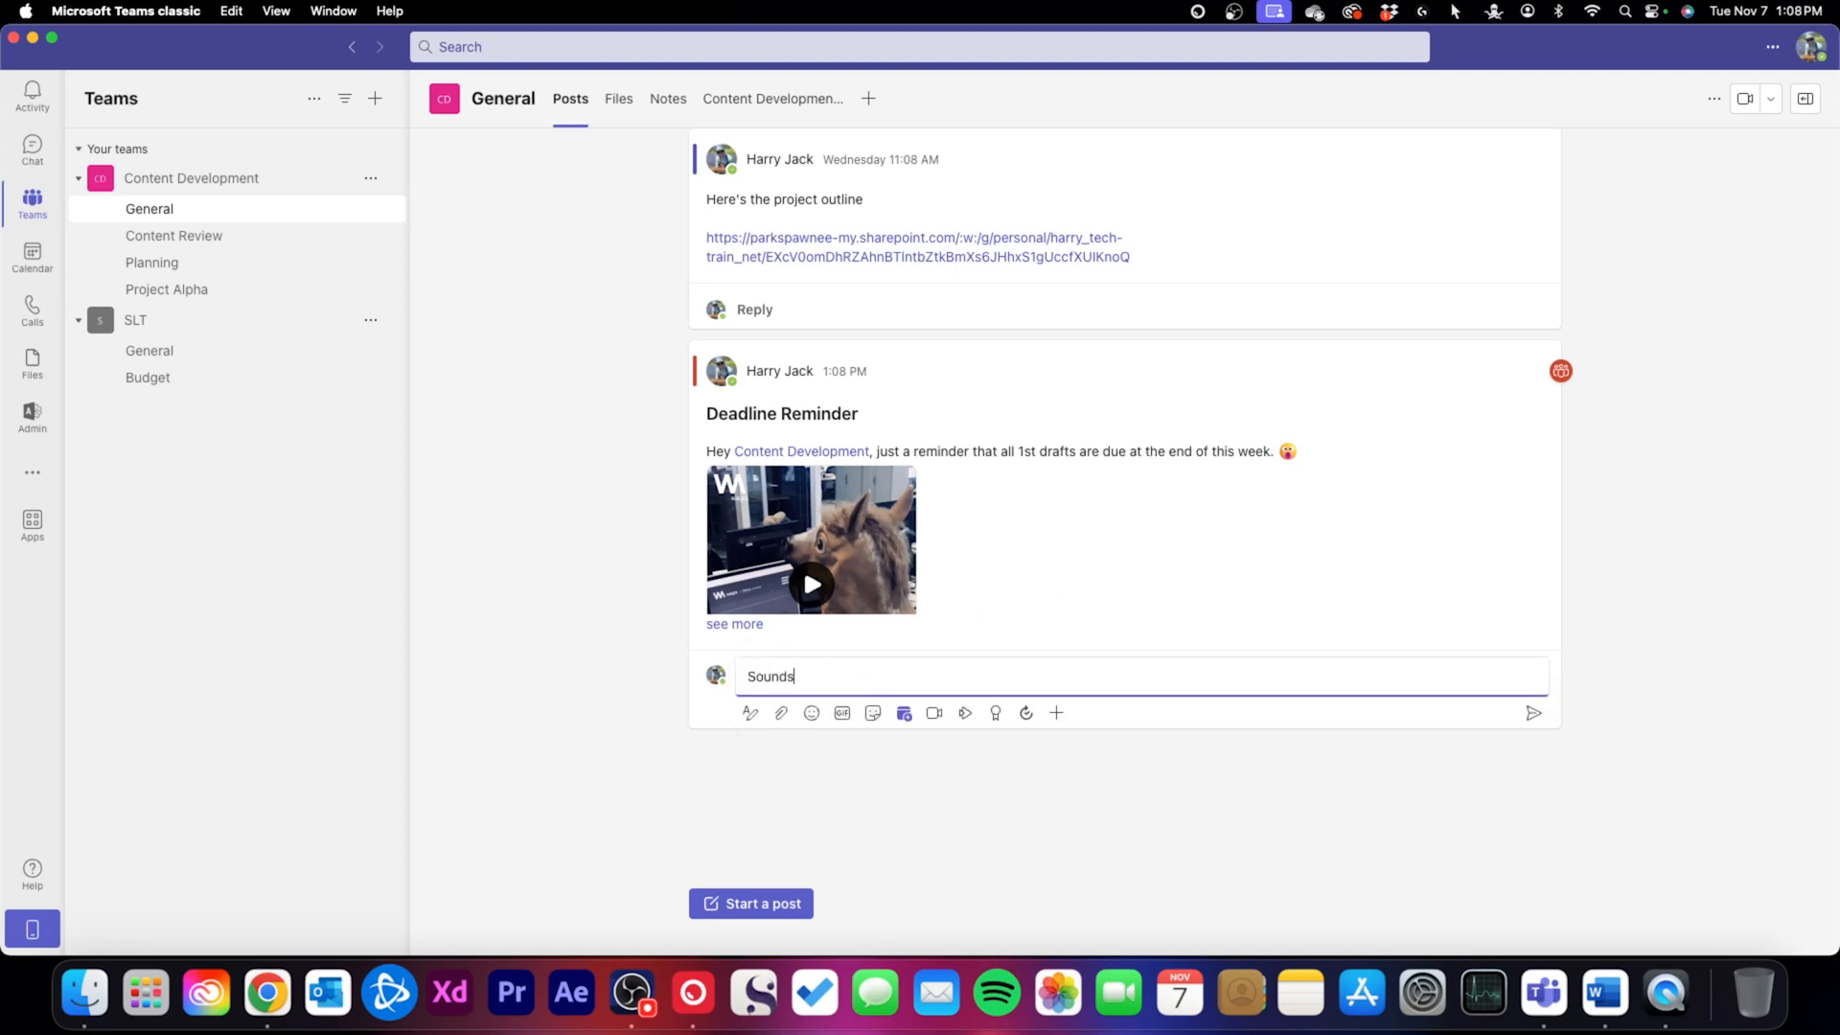
type(" good!")
key("Return")
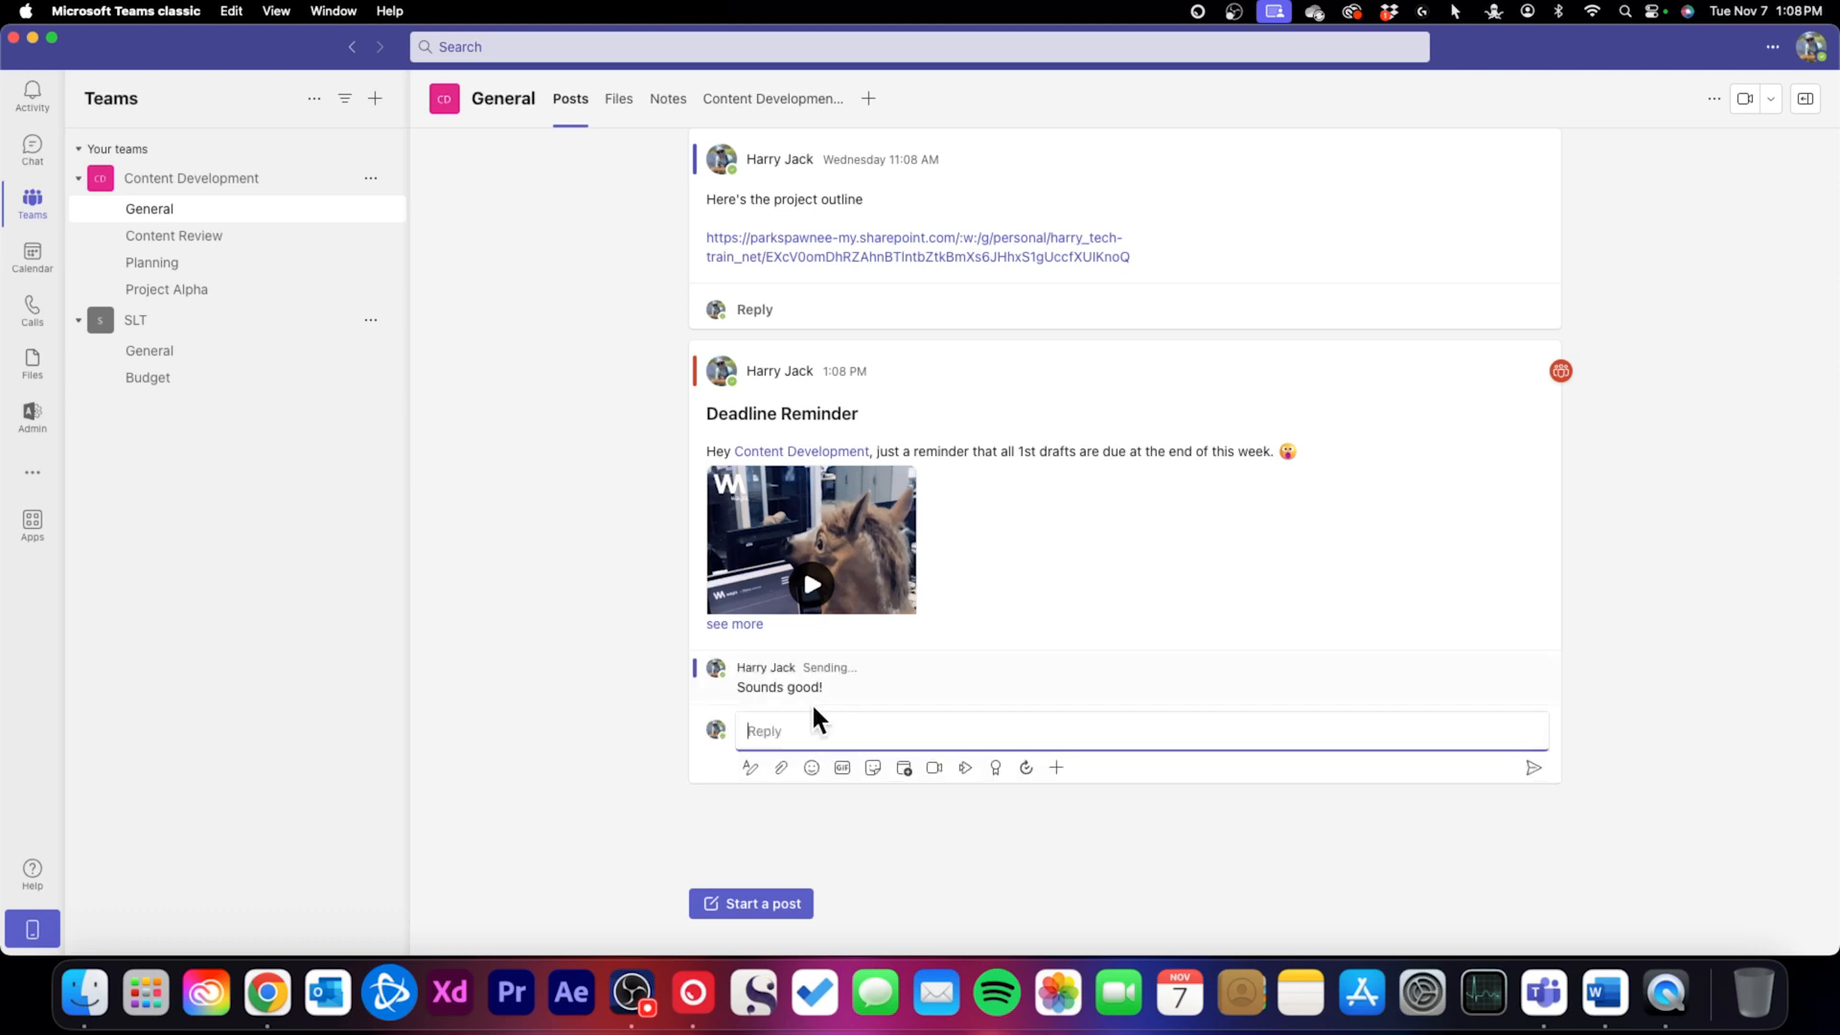
left_click(518, 665)
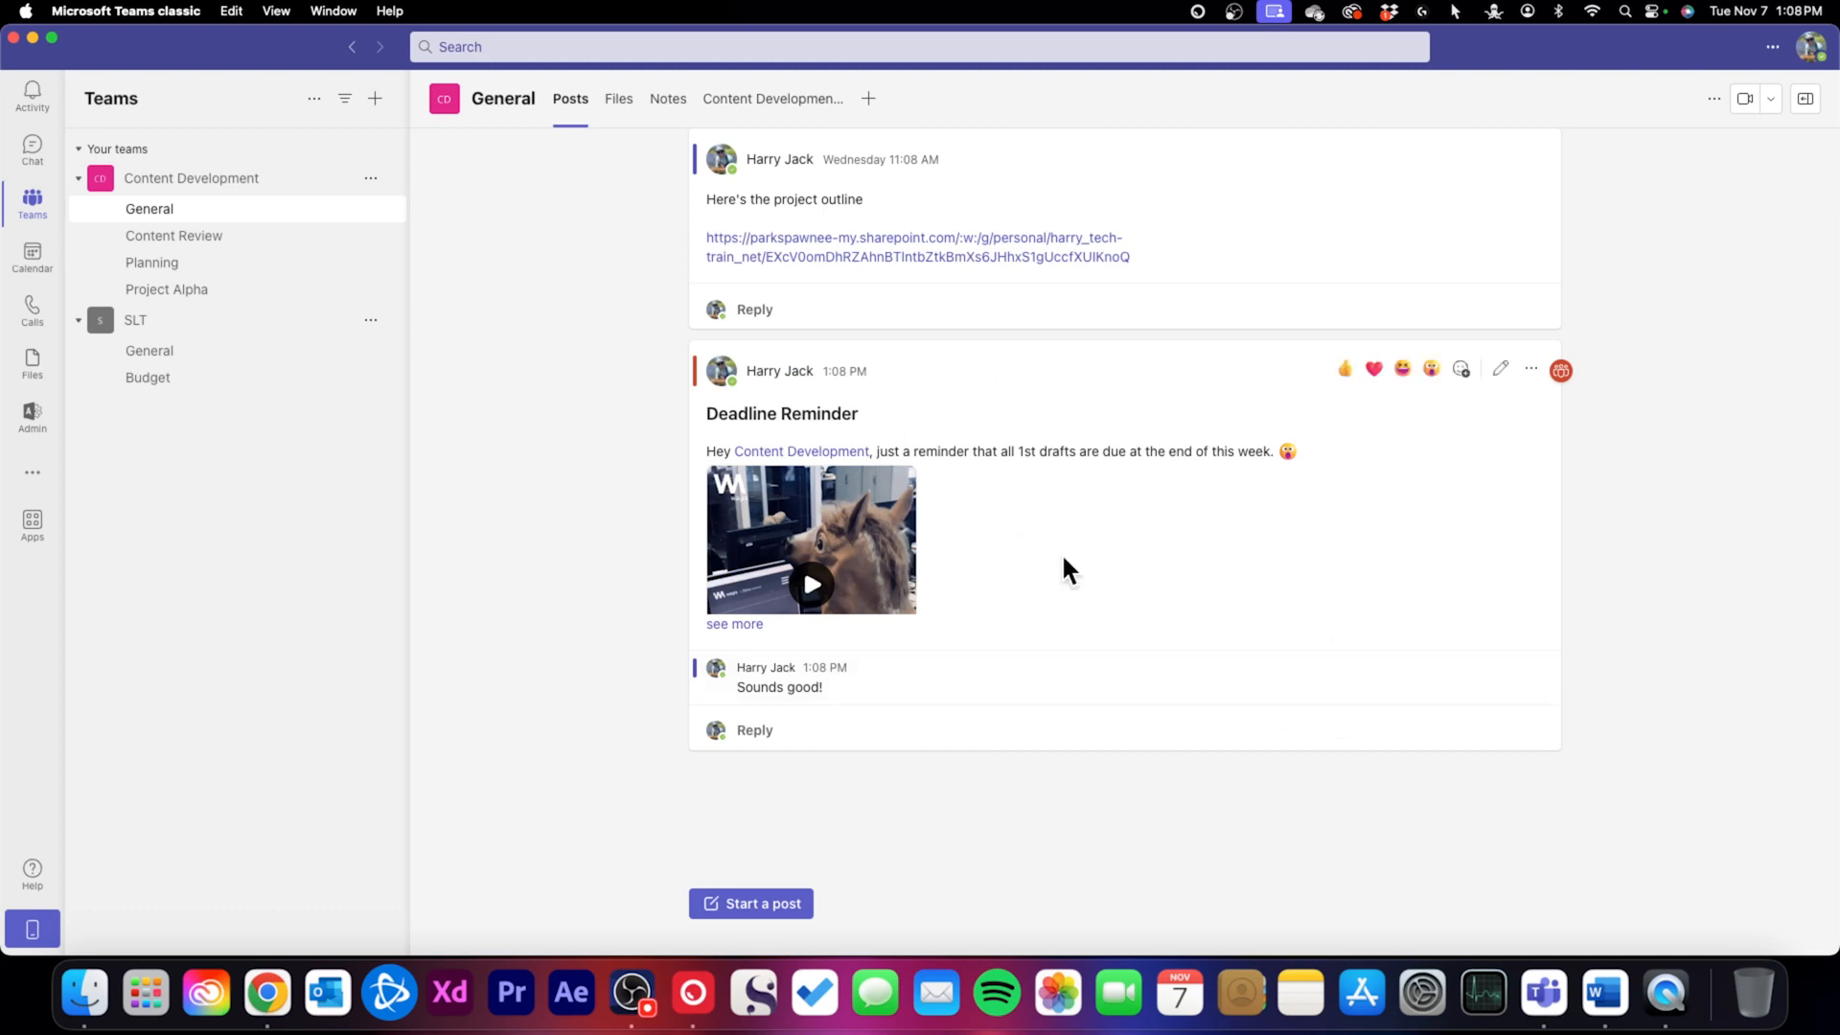
left_click(1346, 372)
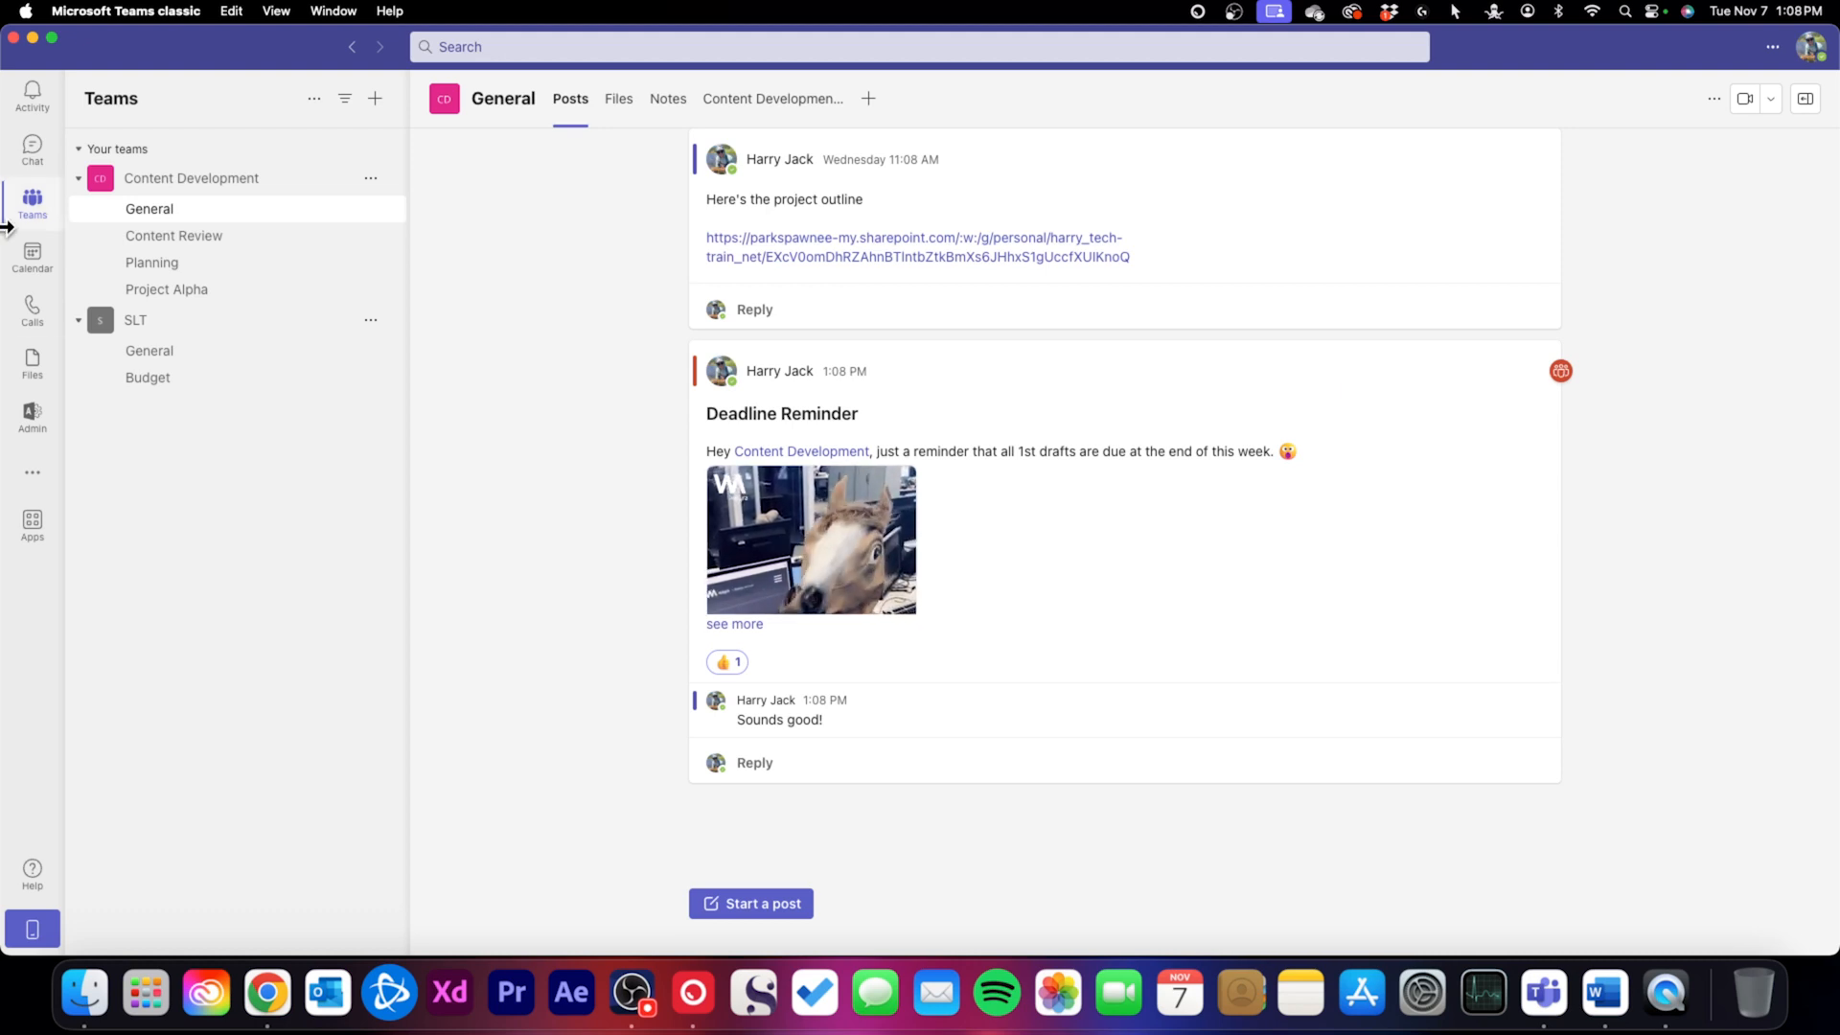
left_click(33, 148)
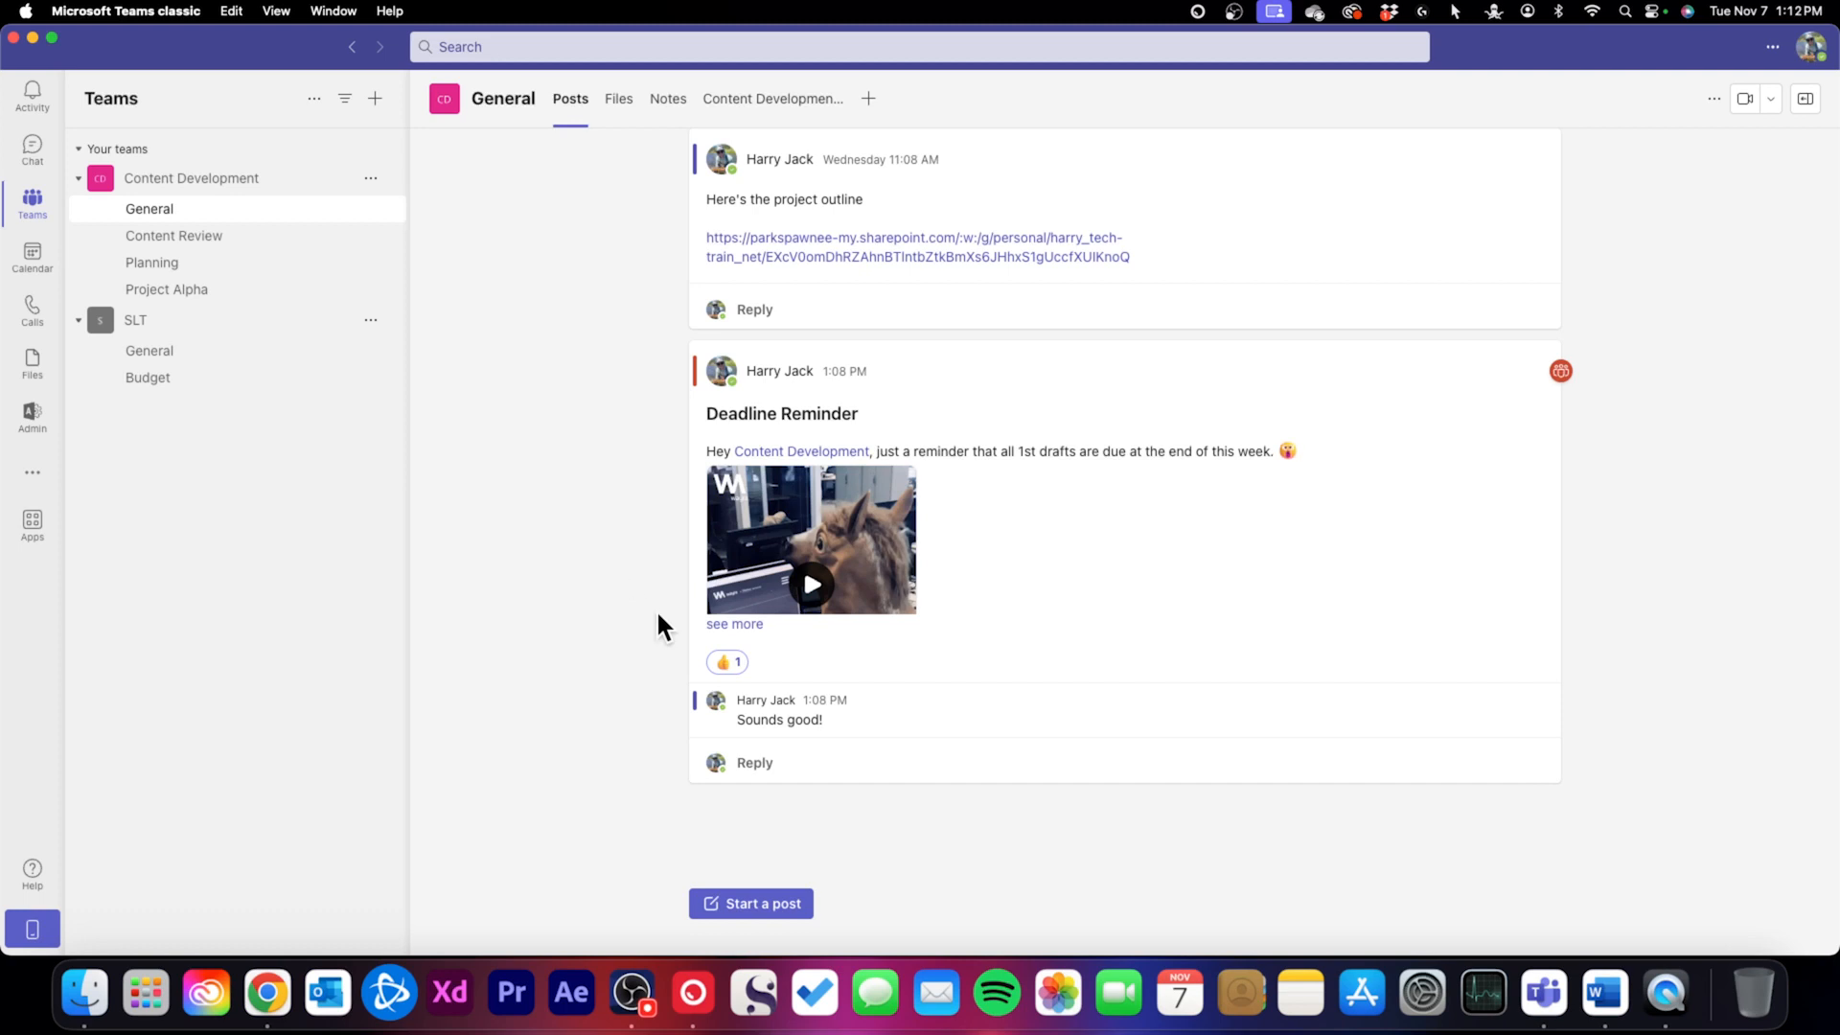
Start another post in the General channel and change its post type to an announcement
left_click(767, 908)
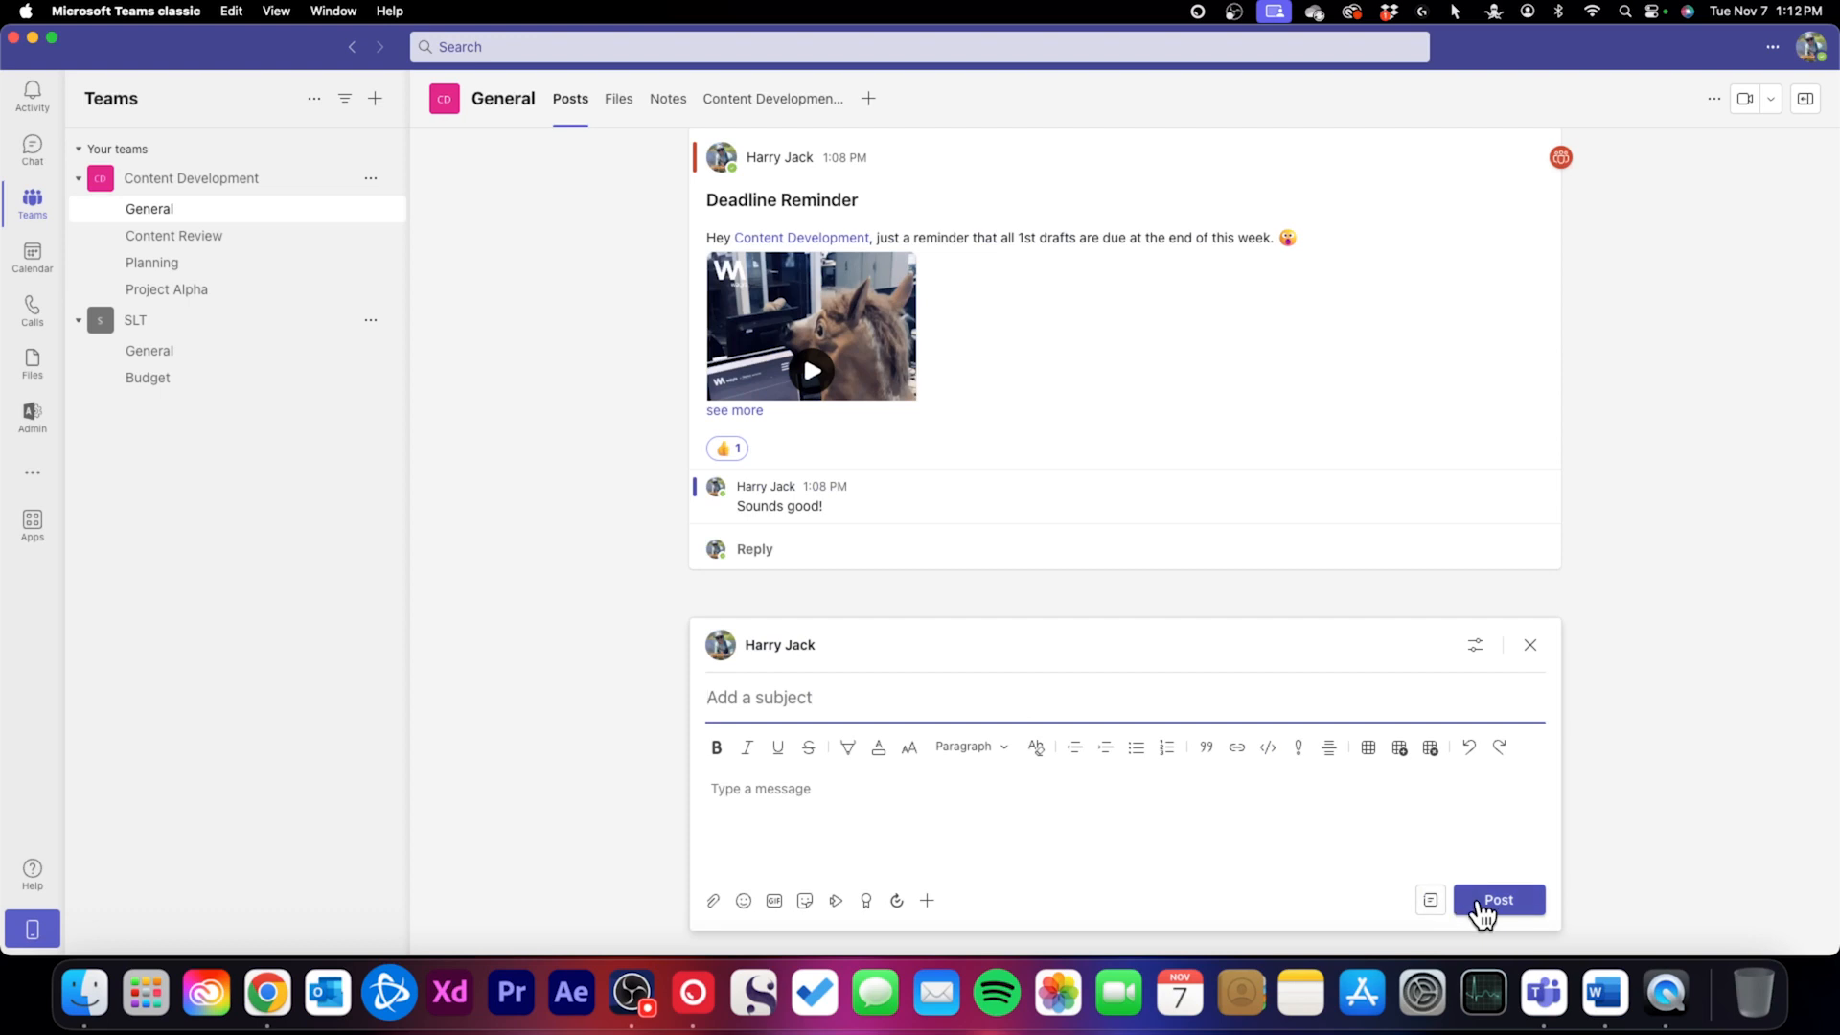
left_click(1429, 905)
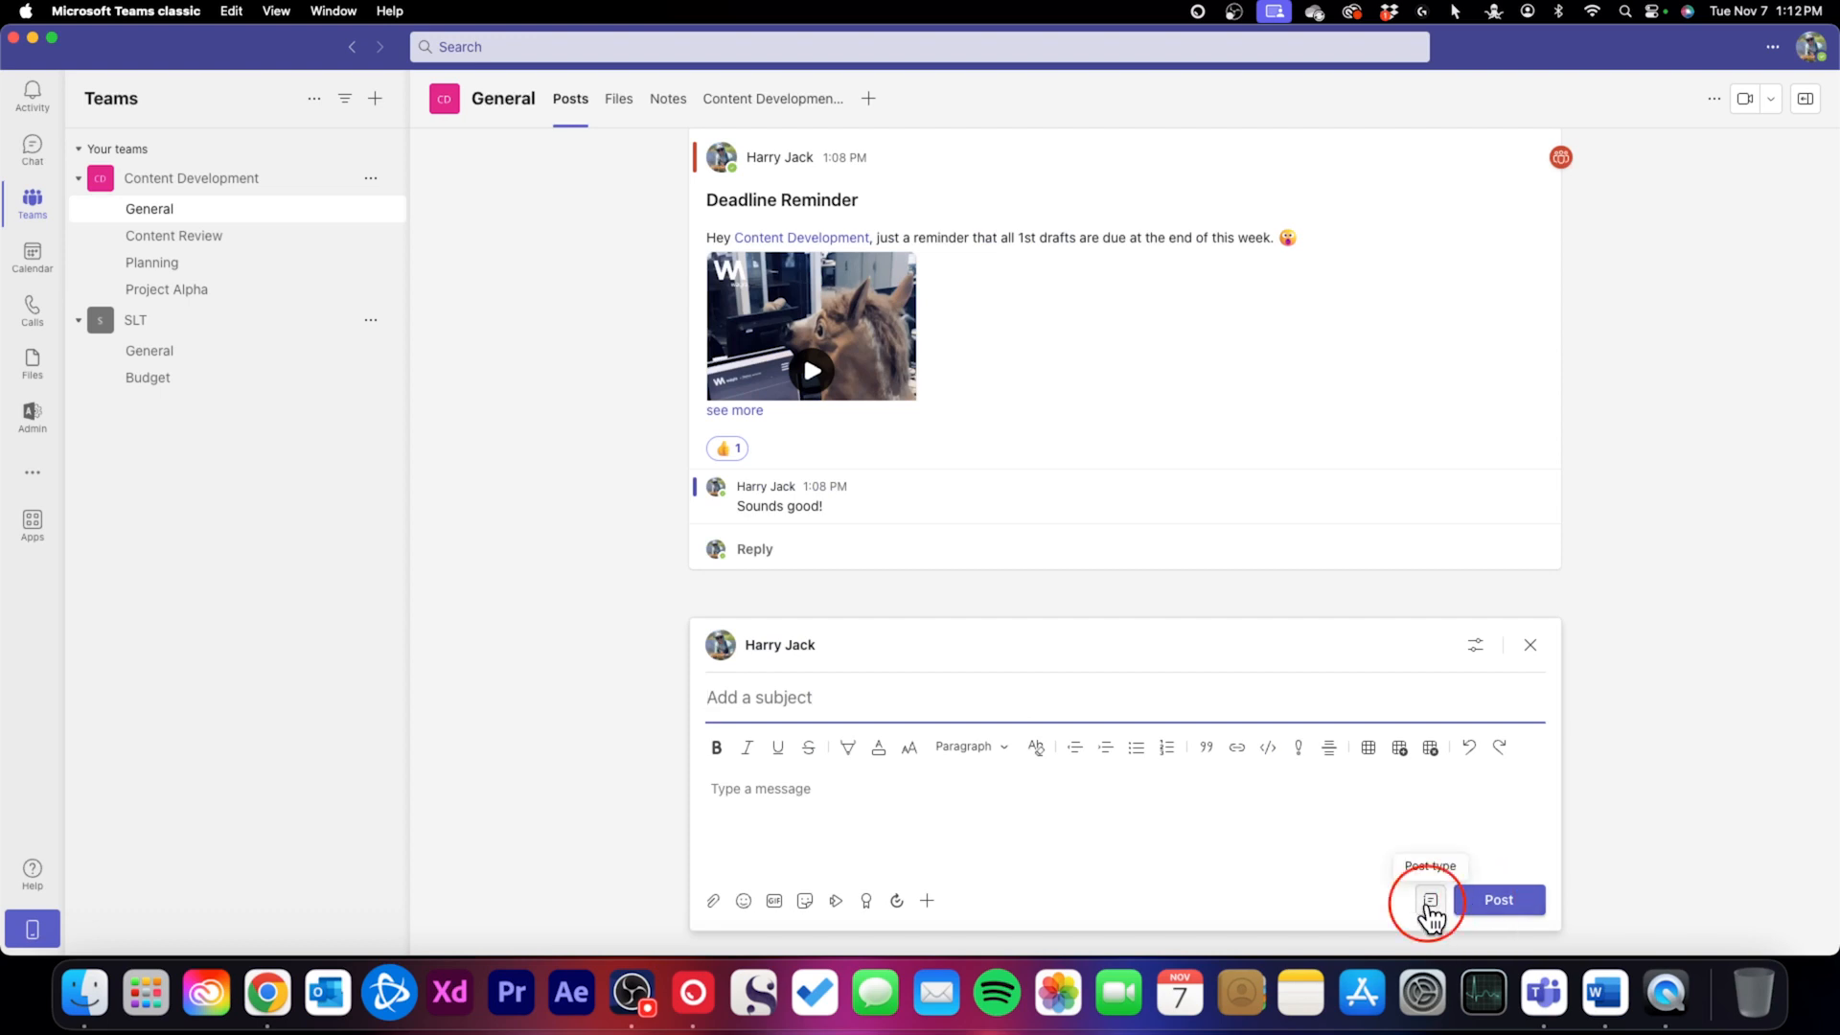
left_click(1353, 868)
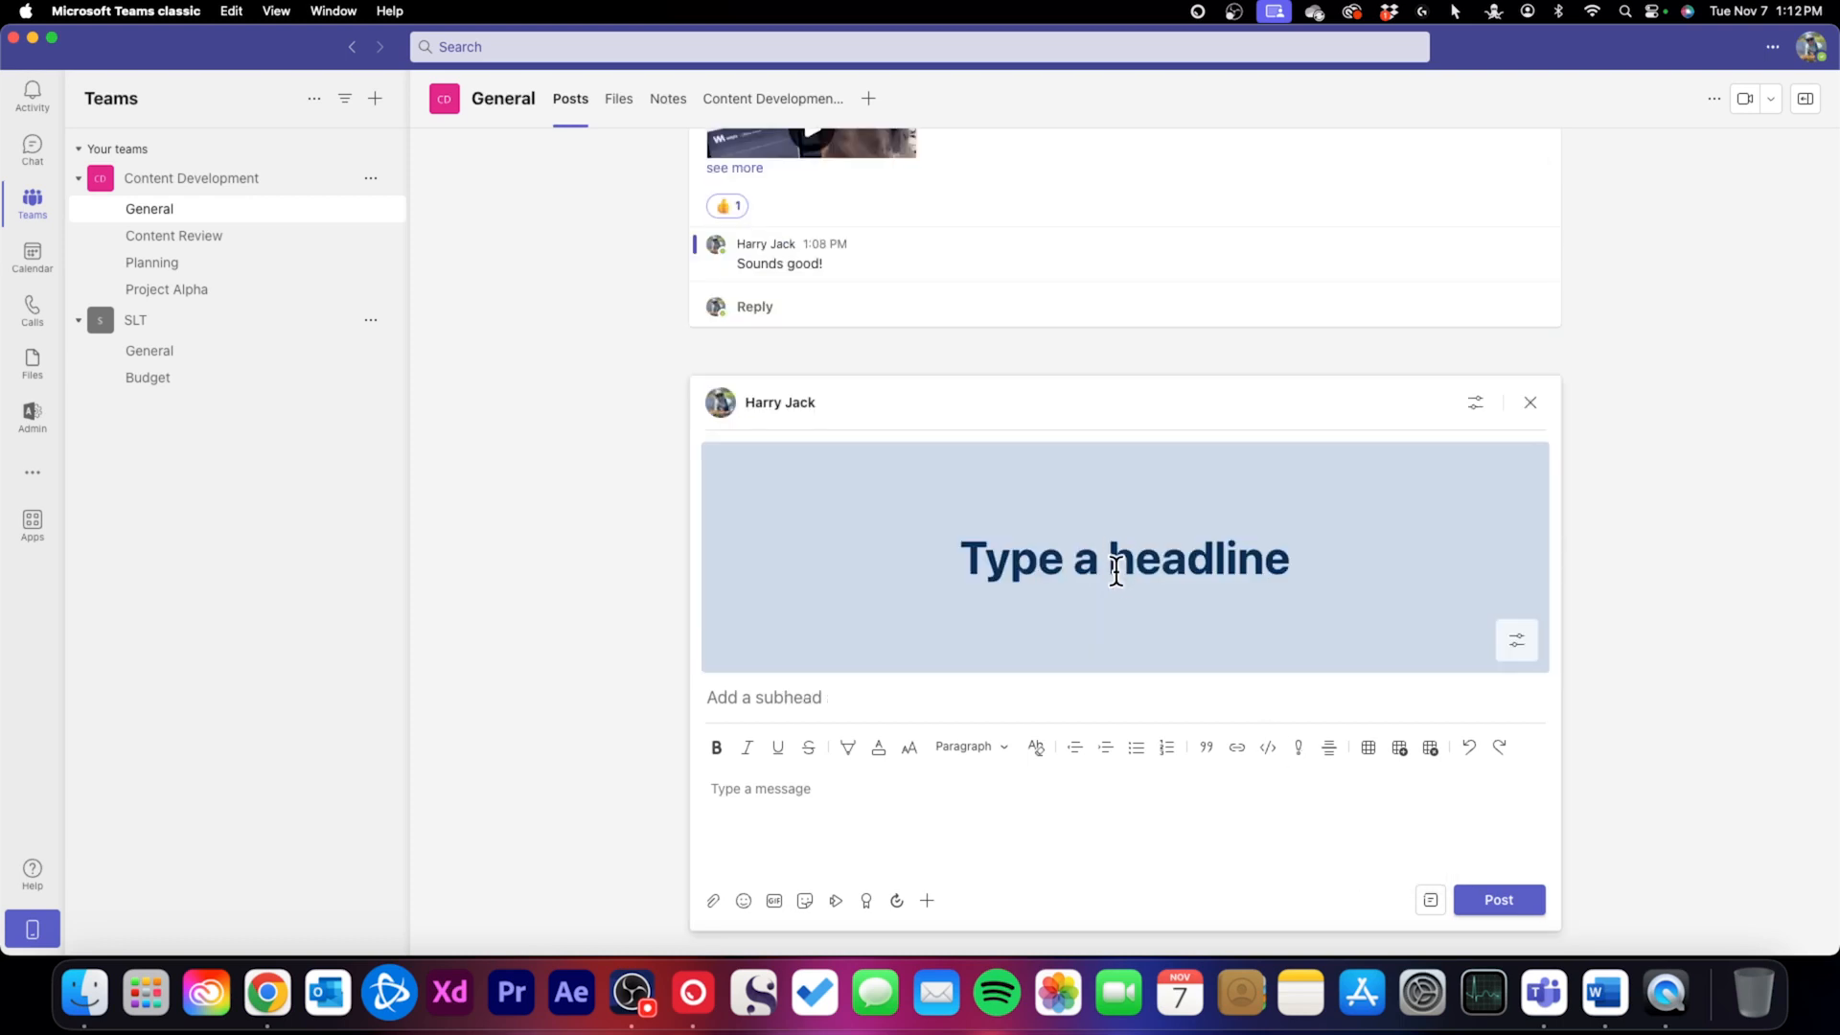
Set the announcement's headline to "DEADLINES!" in capitals
left_click(1135, 571)
left_click(1156, 567)
type("Dealines!")
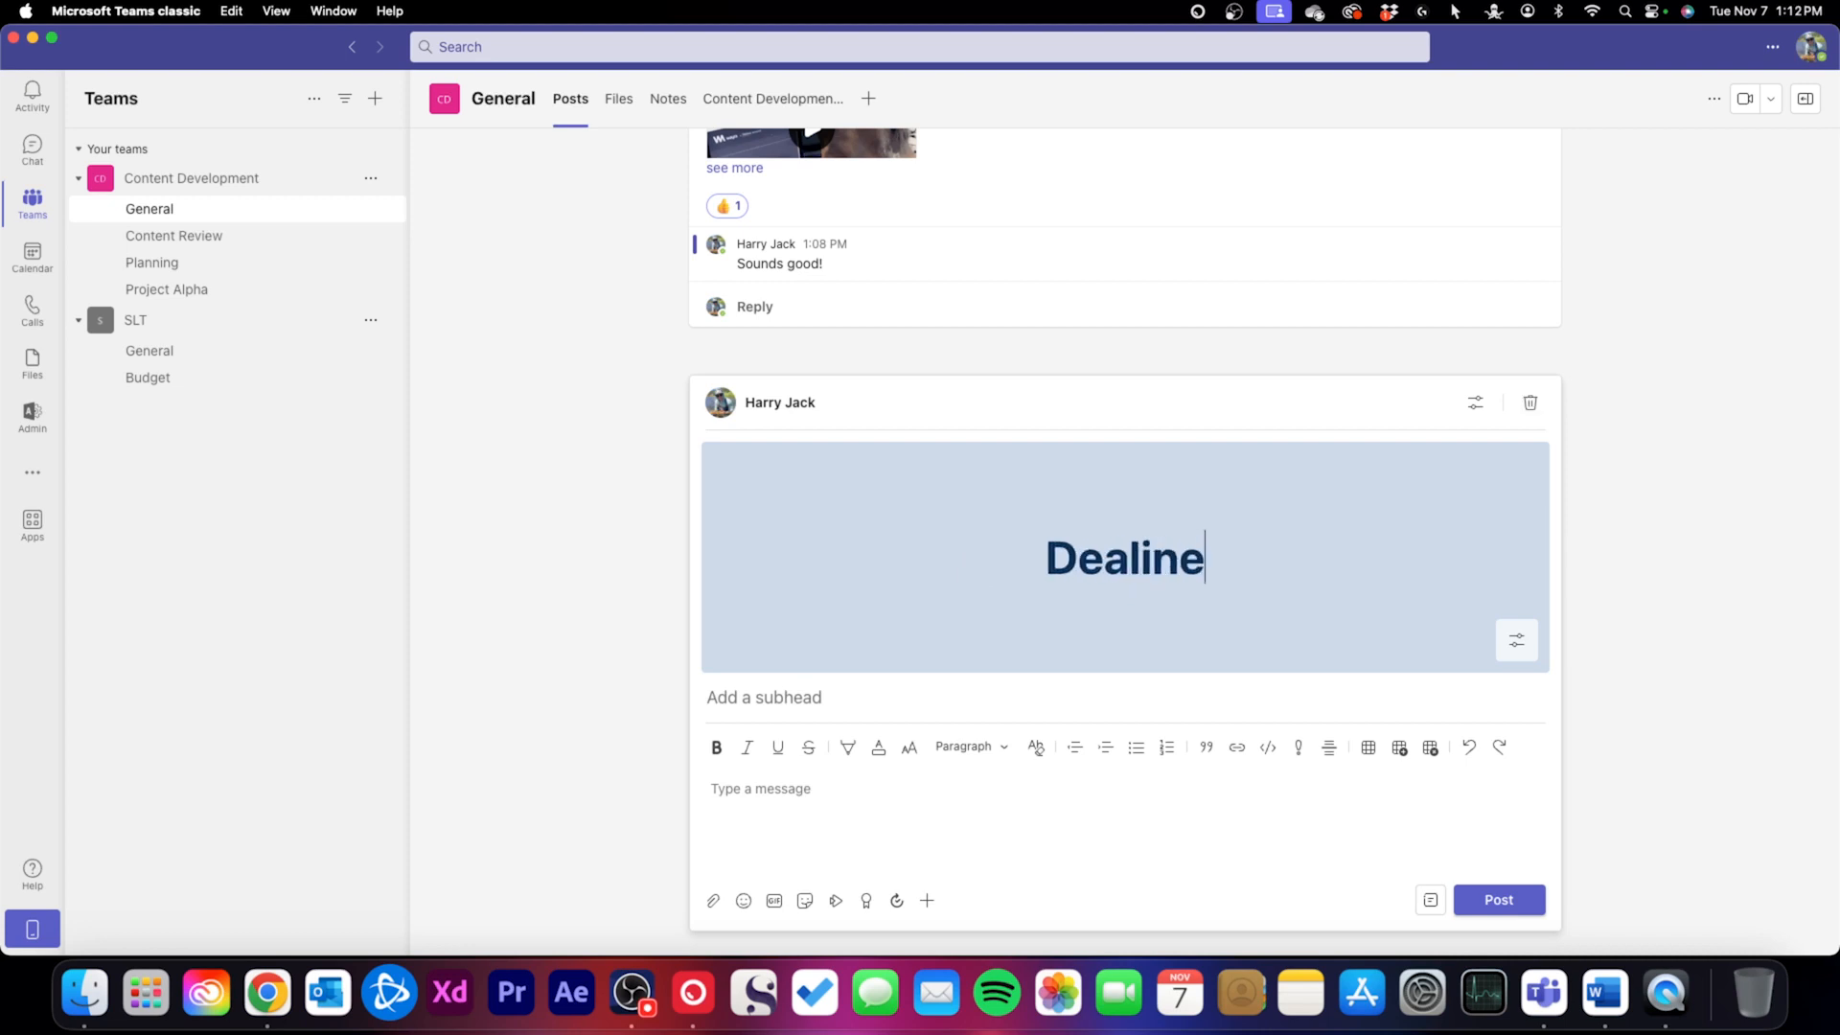
key("BackSpace")
key("BackSpace")
key("BackSpace")
key("BackSpace")
key("BackSpace")
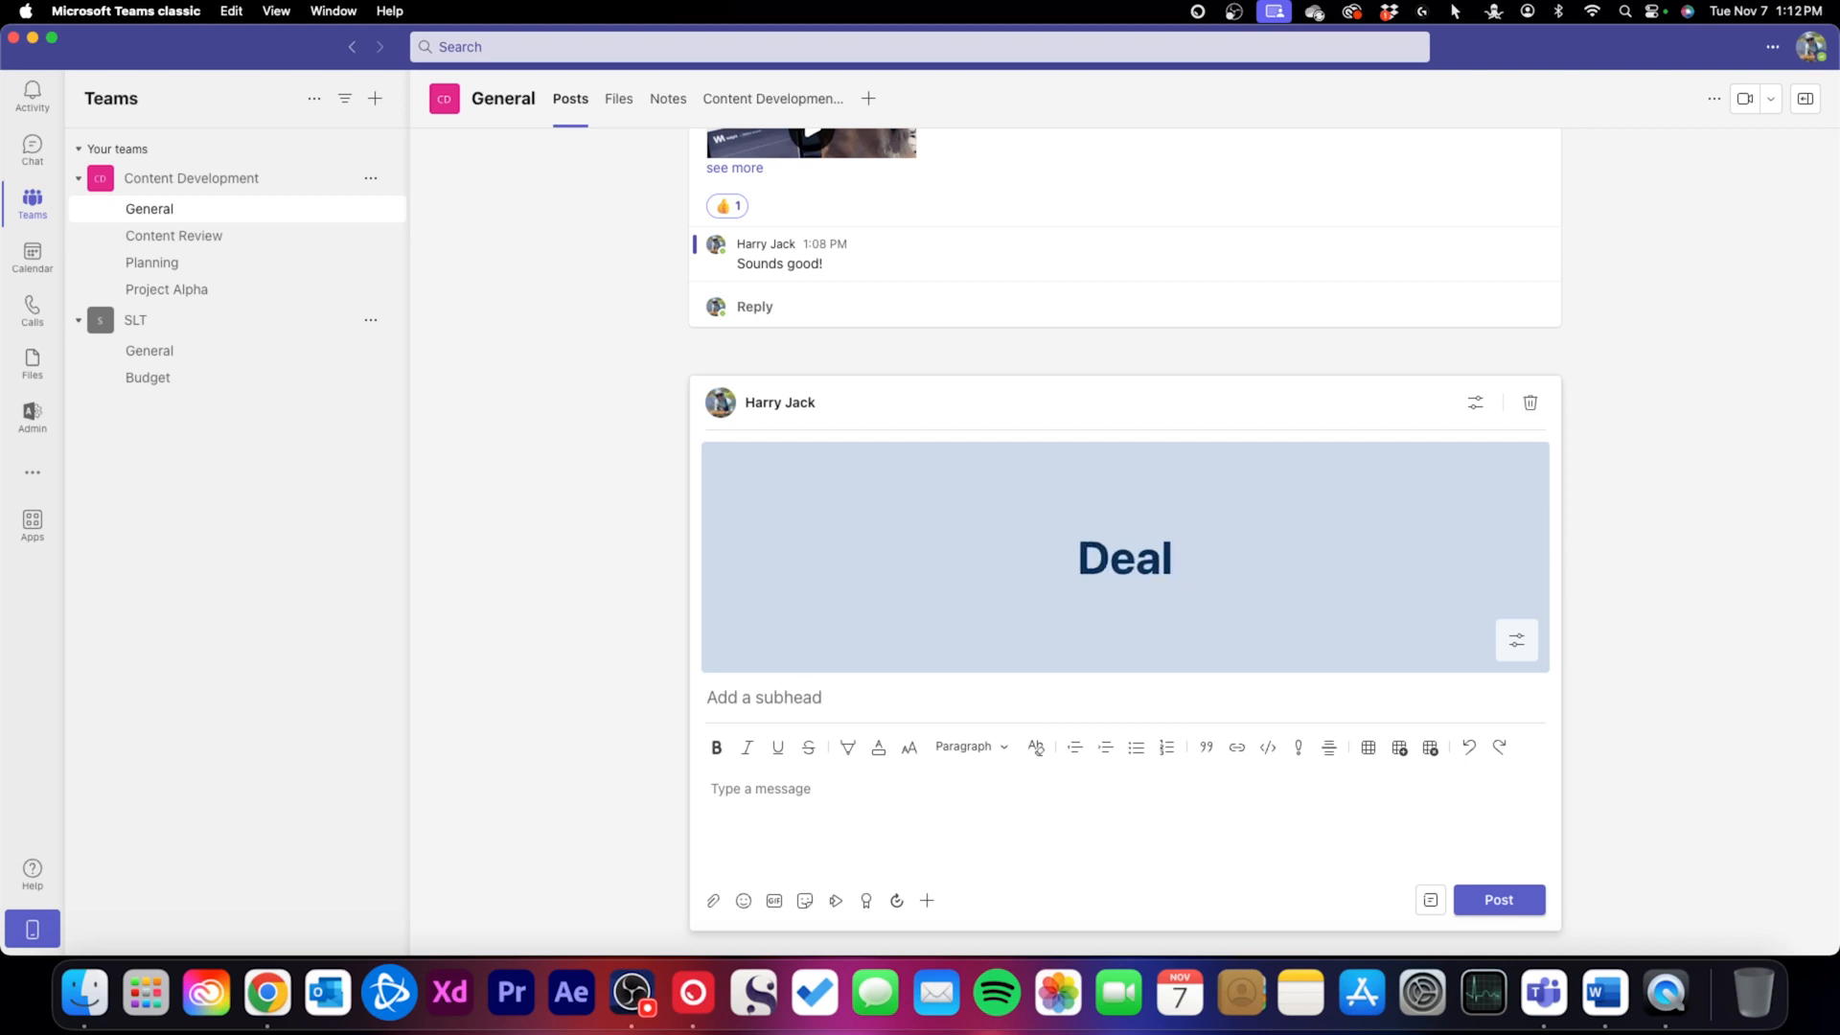
key("BackSpace")
key("BackSpace")
key("BackSpace")
key("Caps_Lock")
type("EAD")
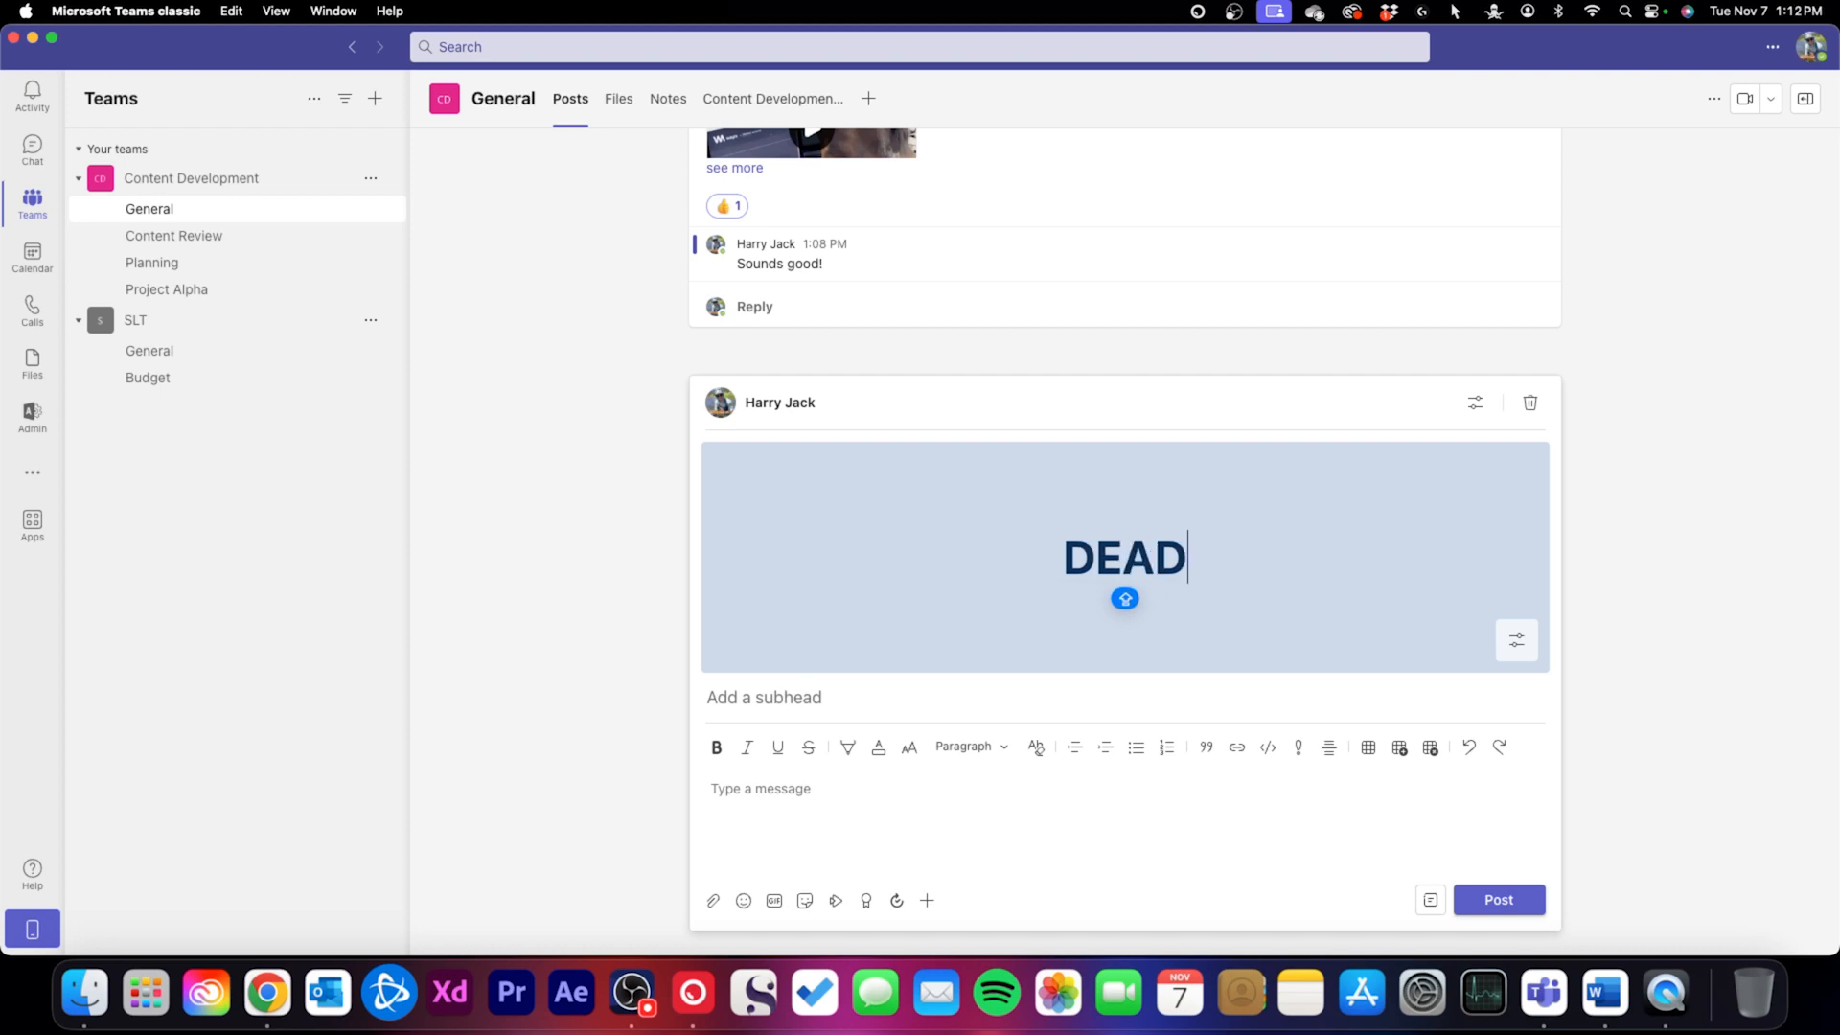
type("LINES!")
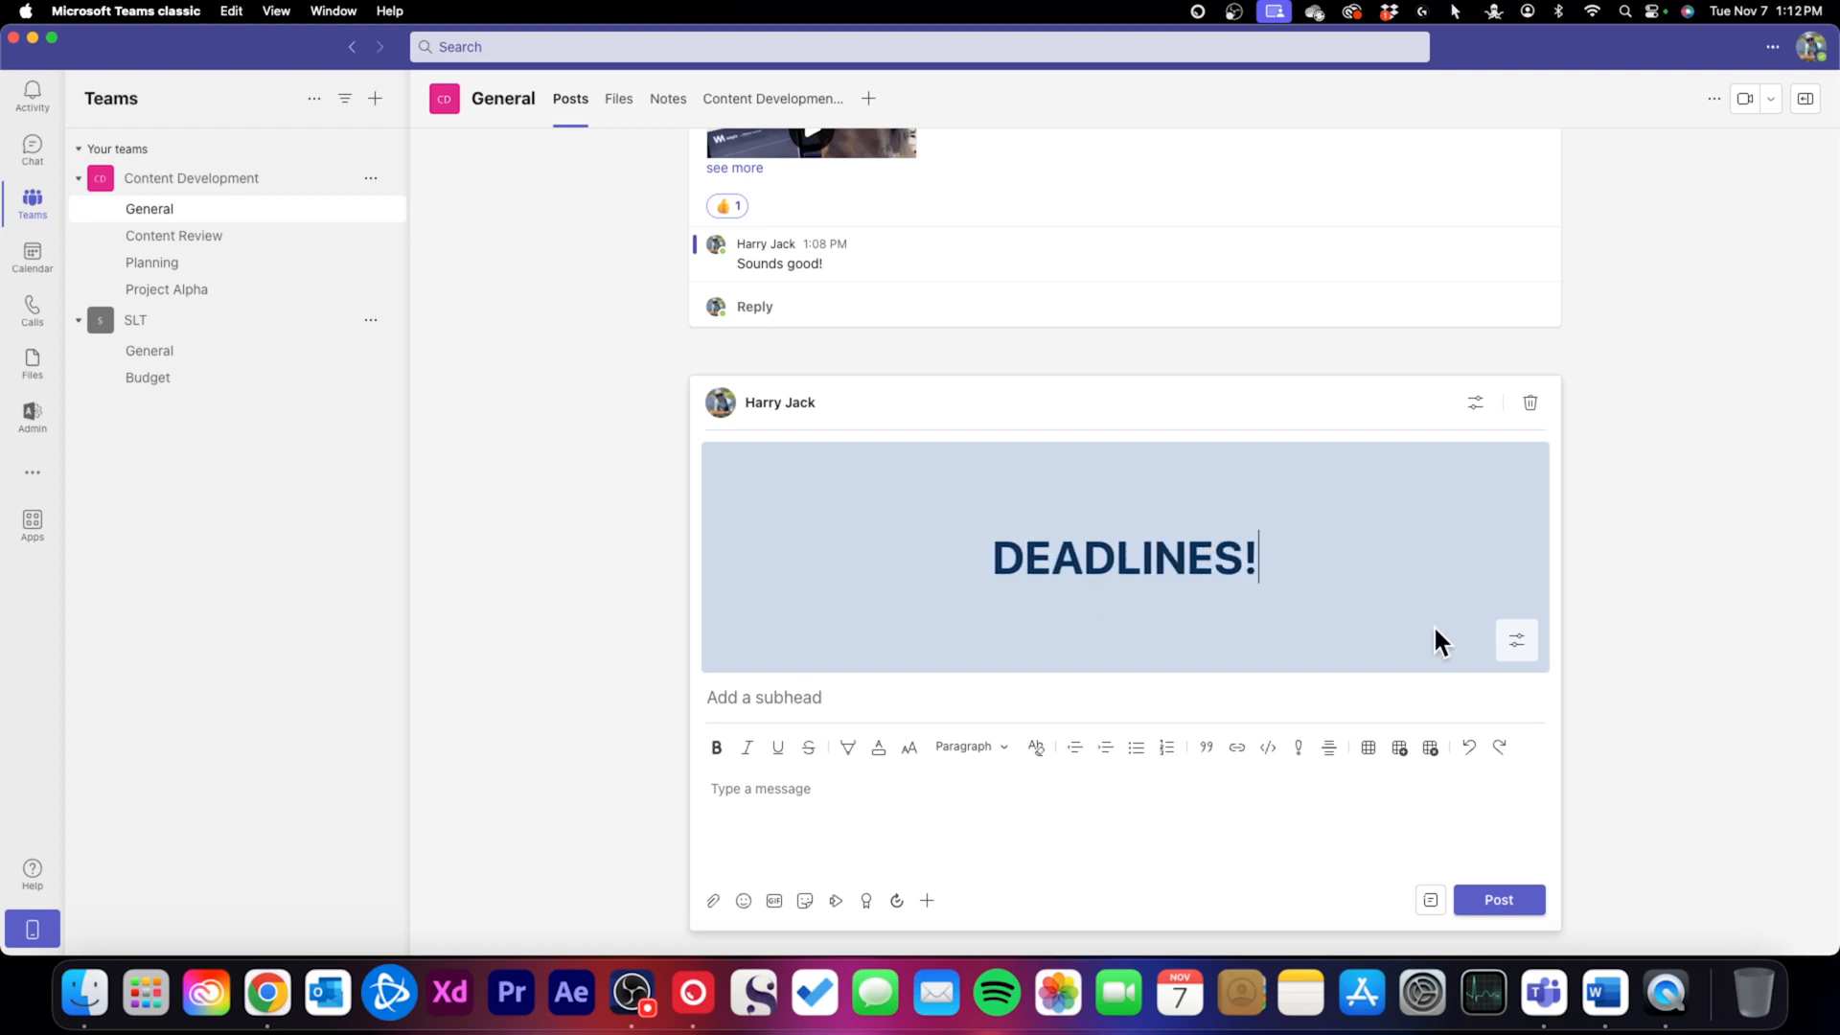
Try a dark blue background for the announcement's headline banner, and change it to orange-red
left_click(1514, 647)
left_click(1521, 606)
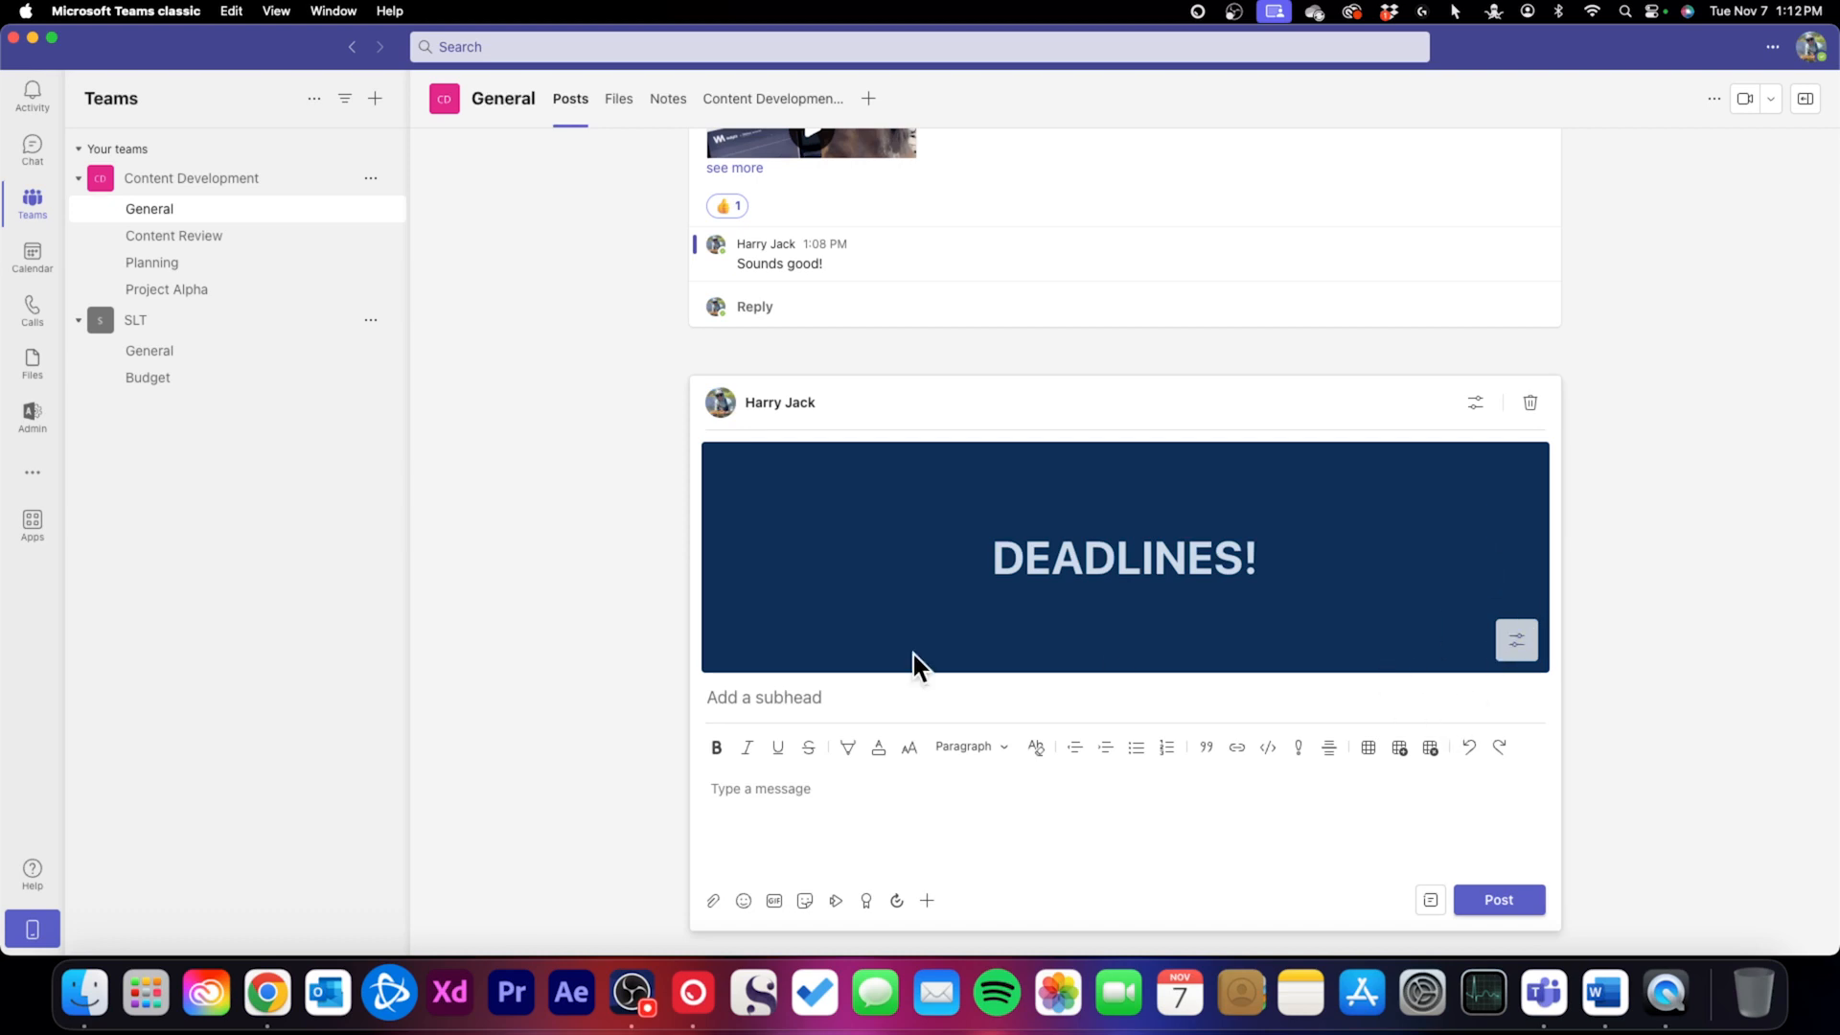
left_click(1516, 640)
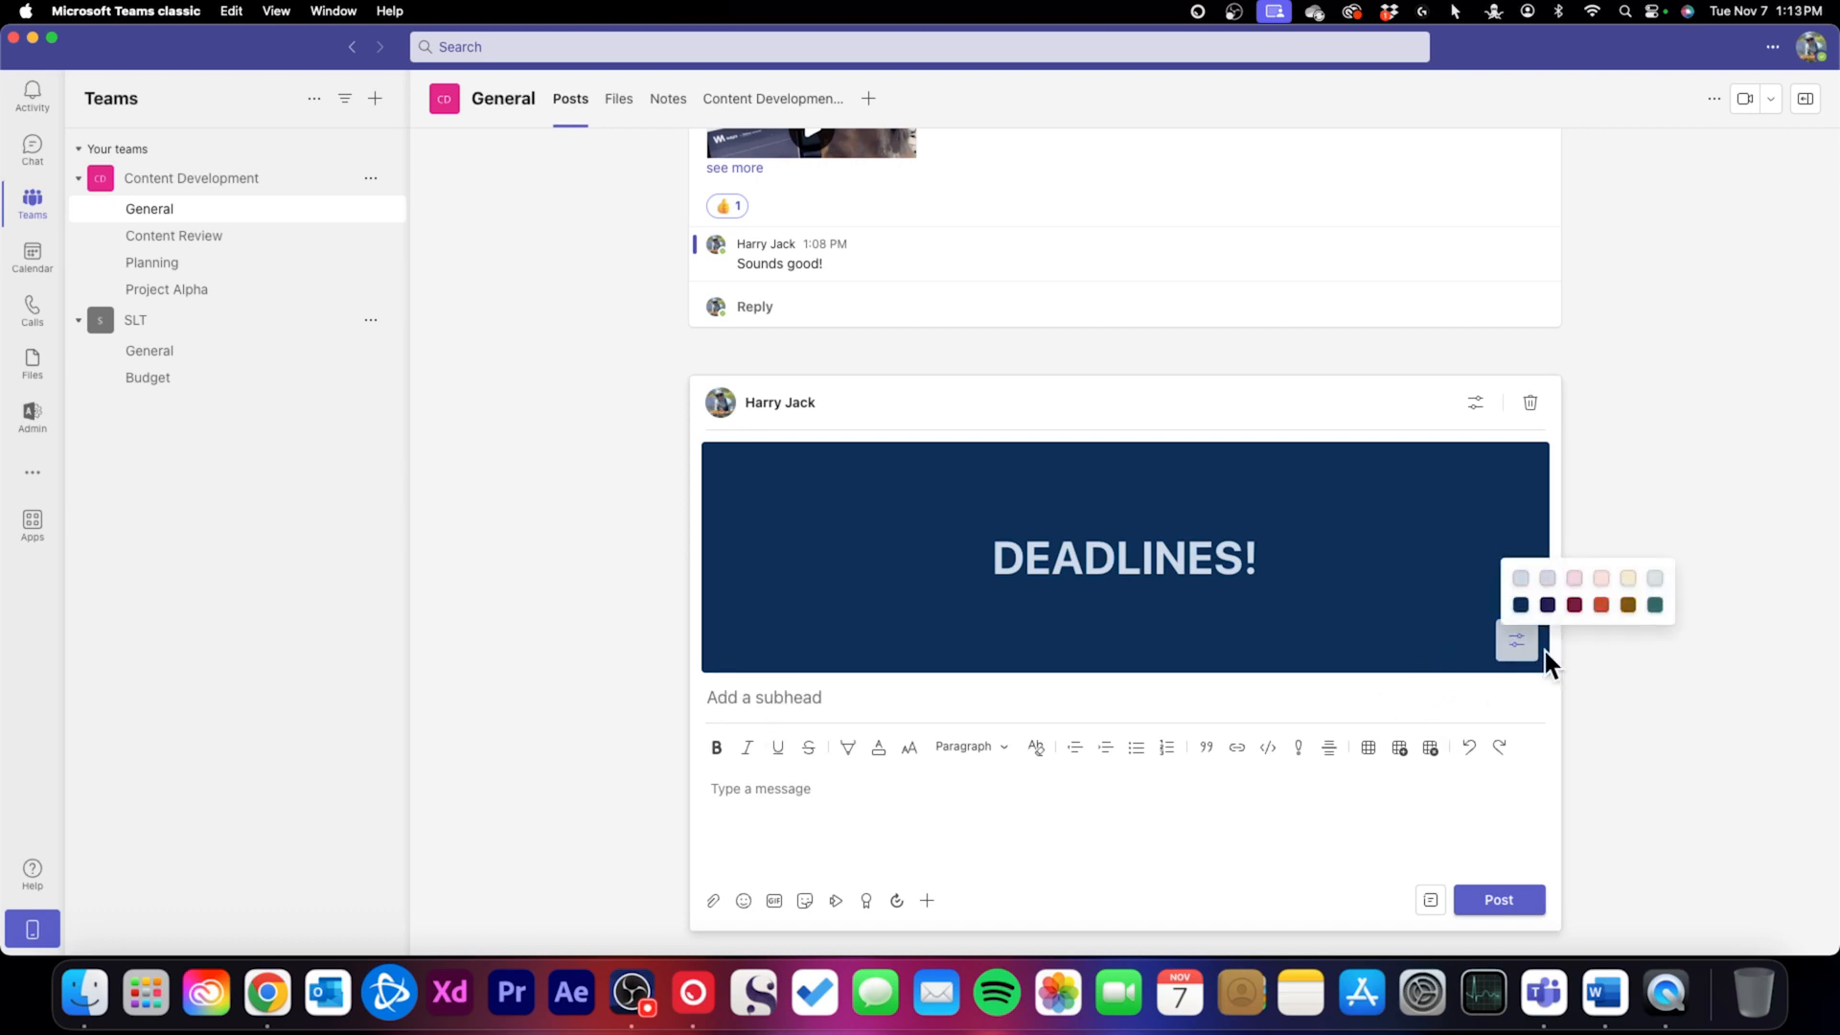
left_click(1602, 621)
Try to publish the announcement with its subhead and message left empty
left_click(908, 694)
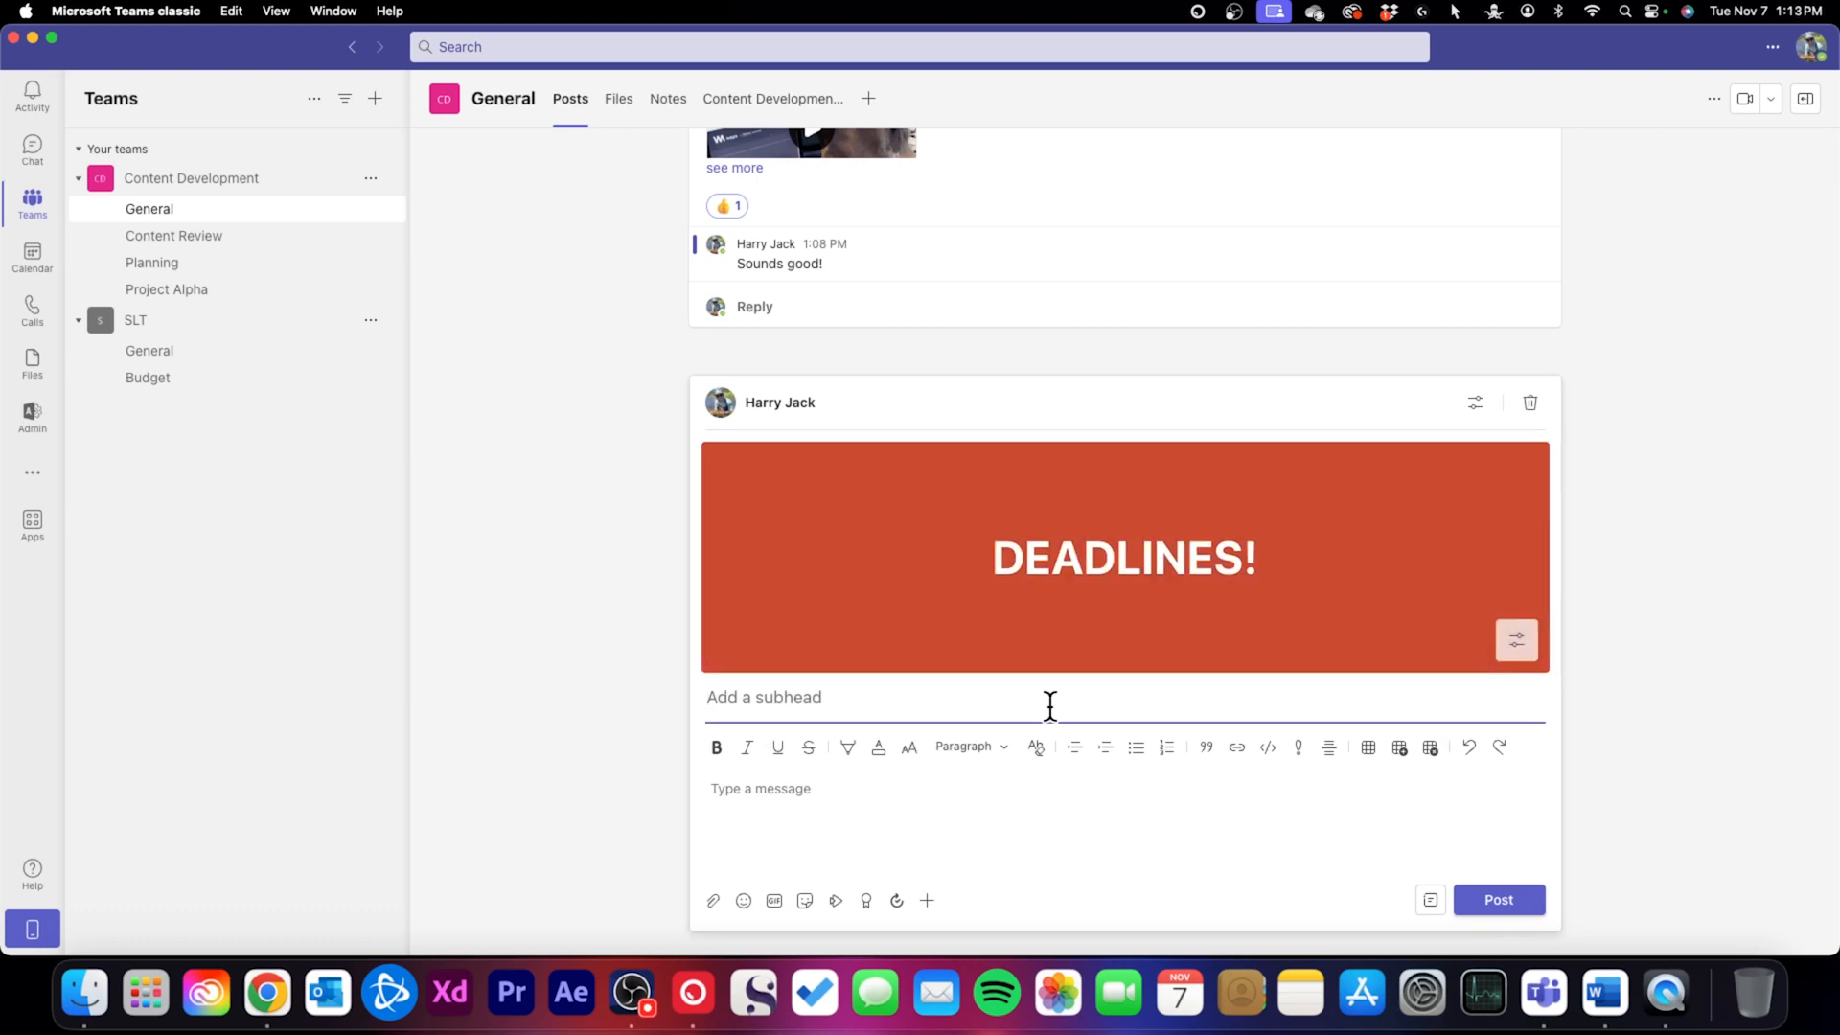
left_click(970, 747)
left_click(763, 817)
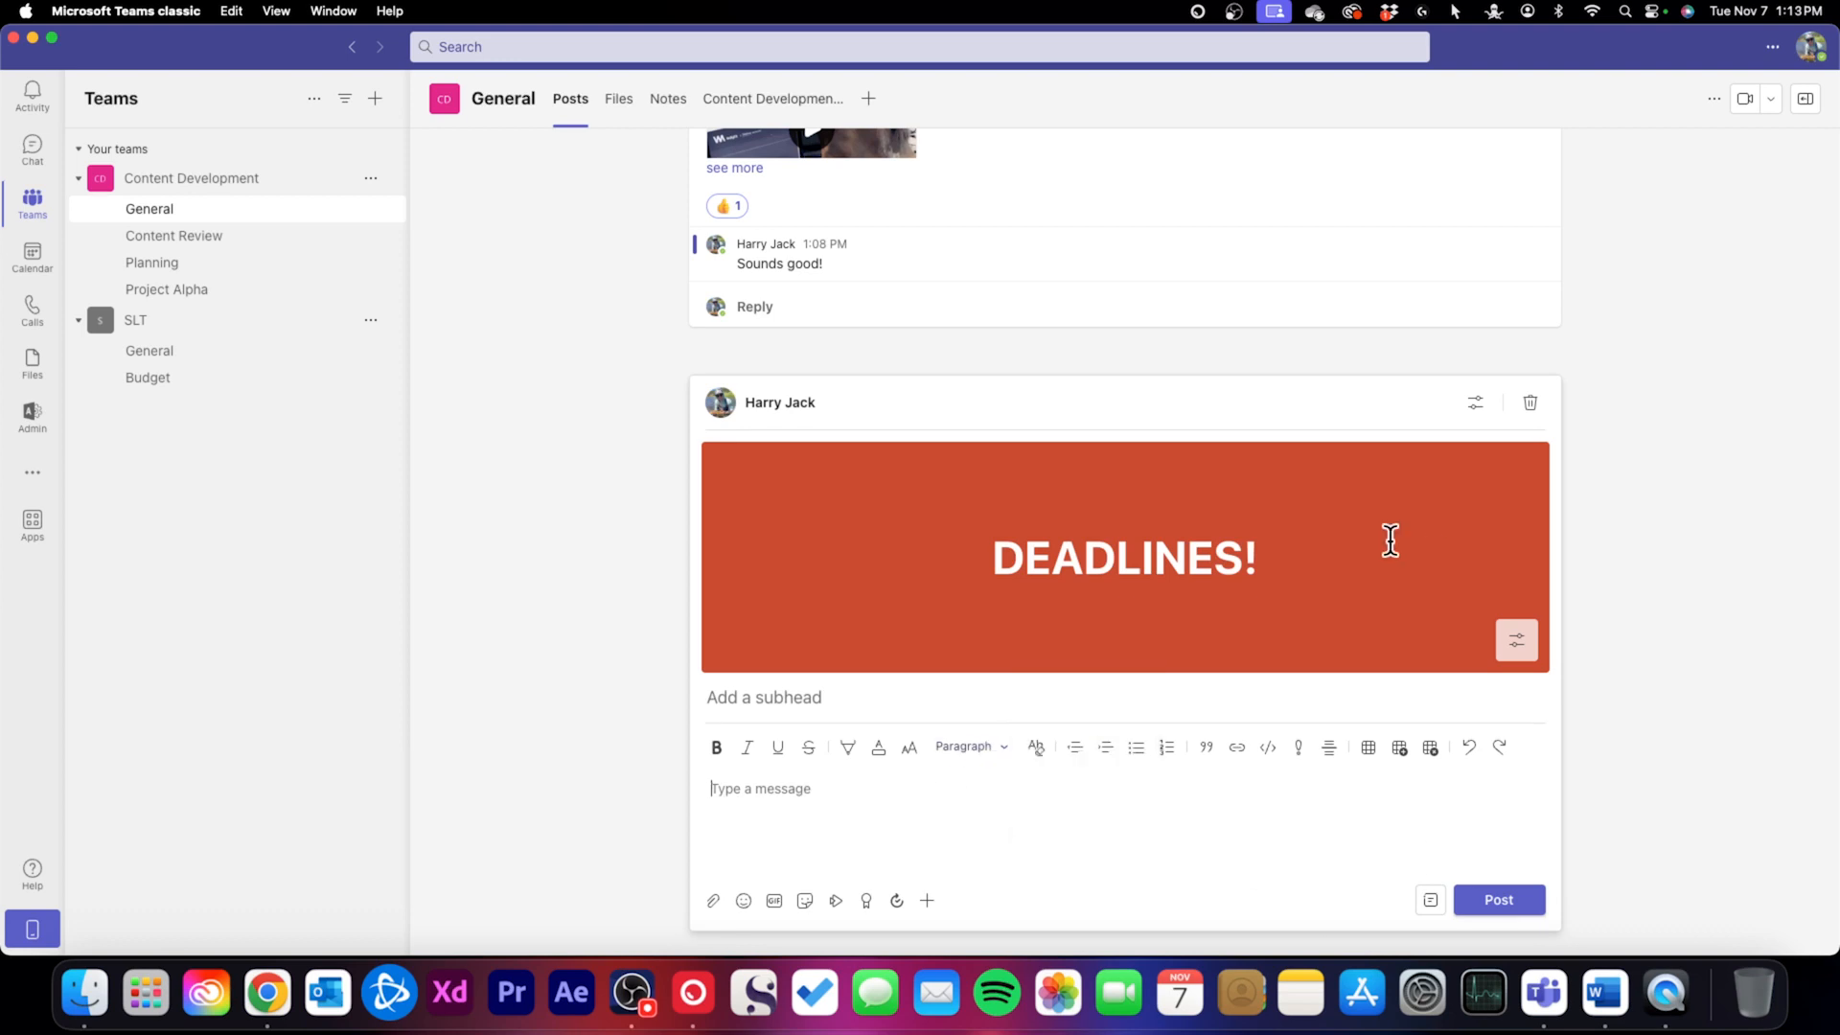
left_click(1493, 902)
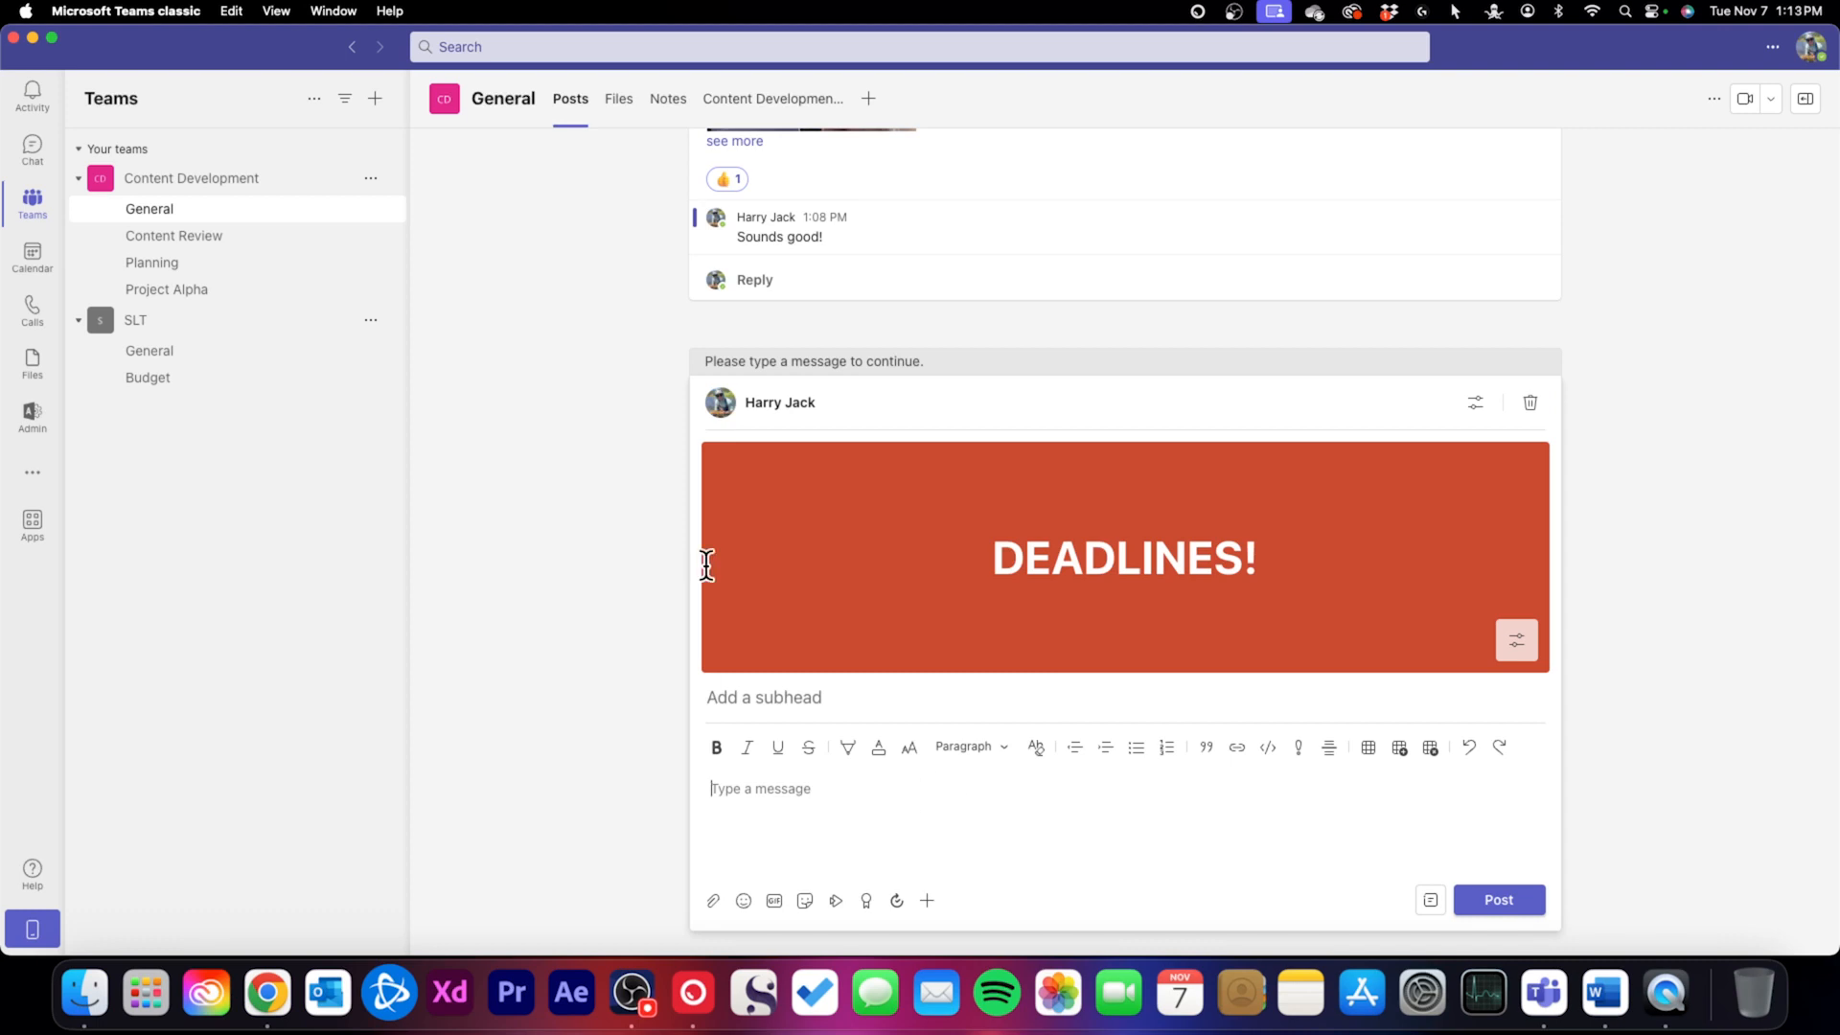
Look back over the channel's earlier posts and discard the announcement draft
scroll(1030, 276, "up", 3)
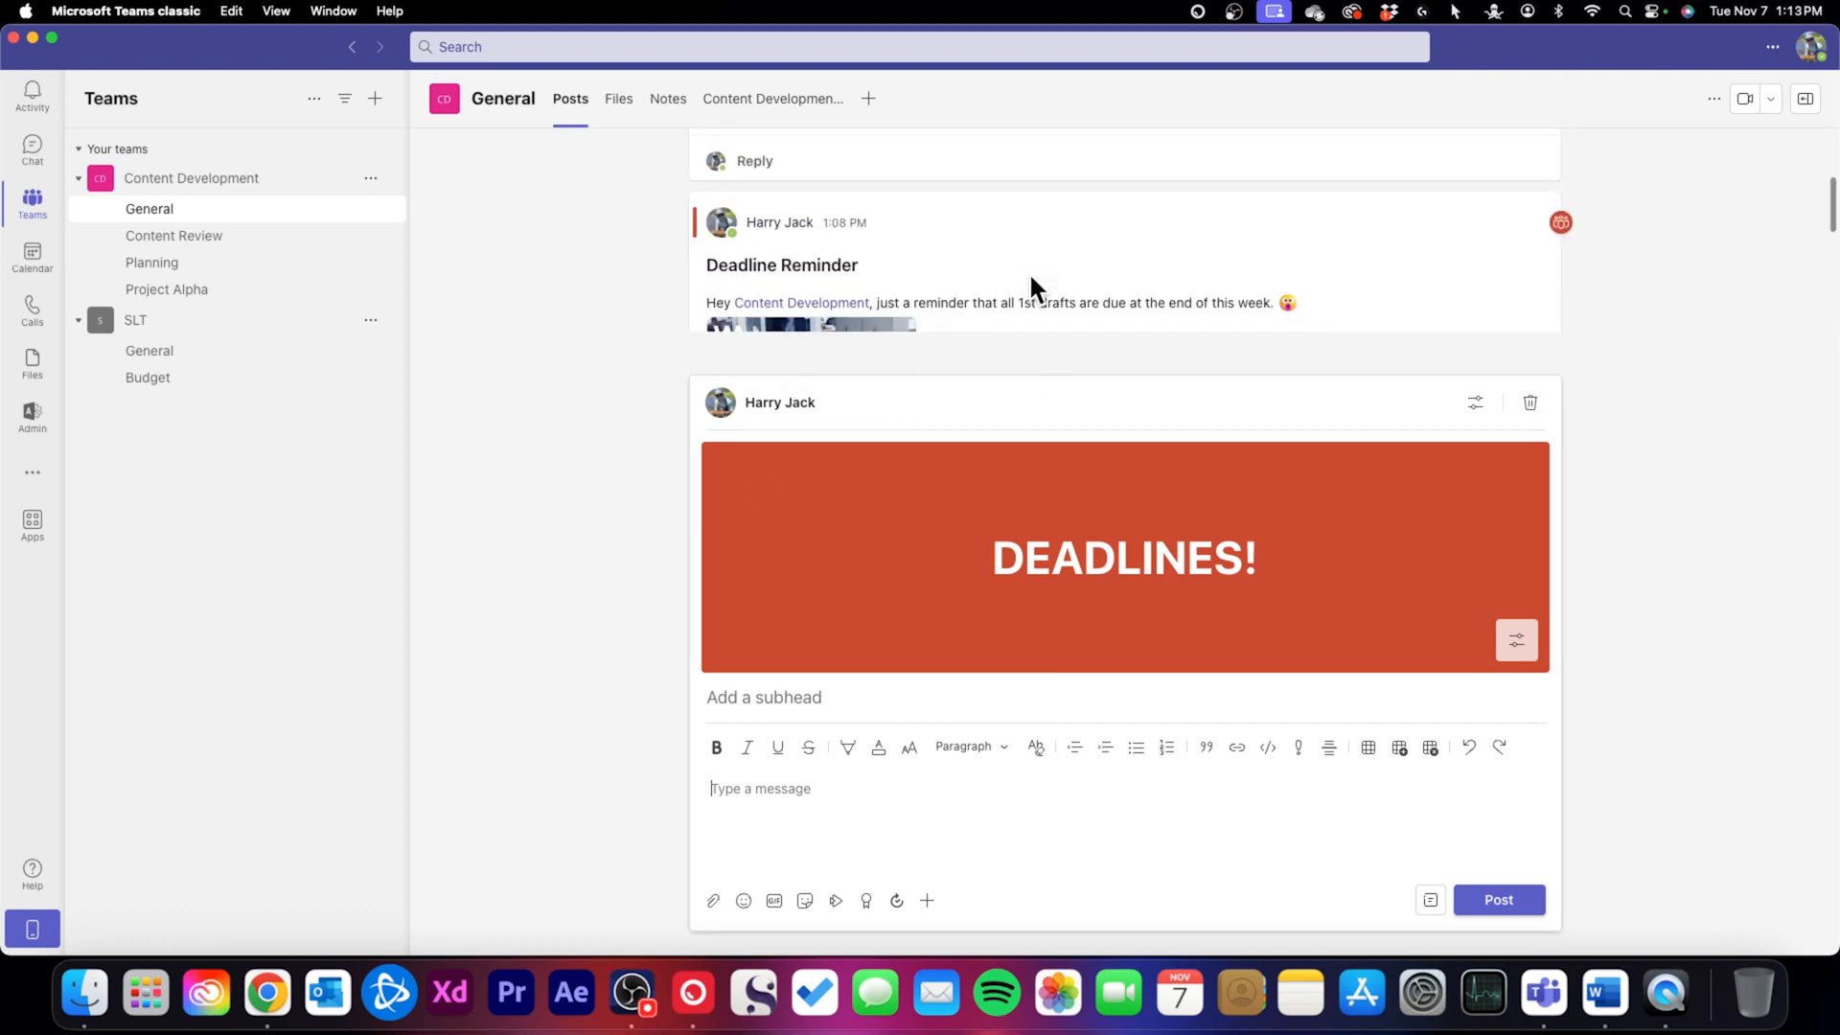
scroll(1030, 276, "down", 3)
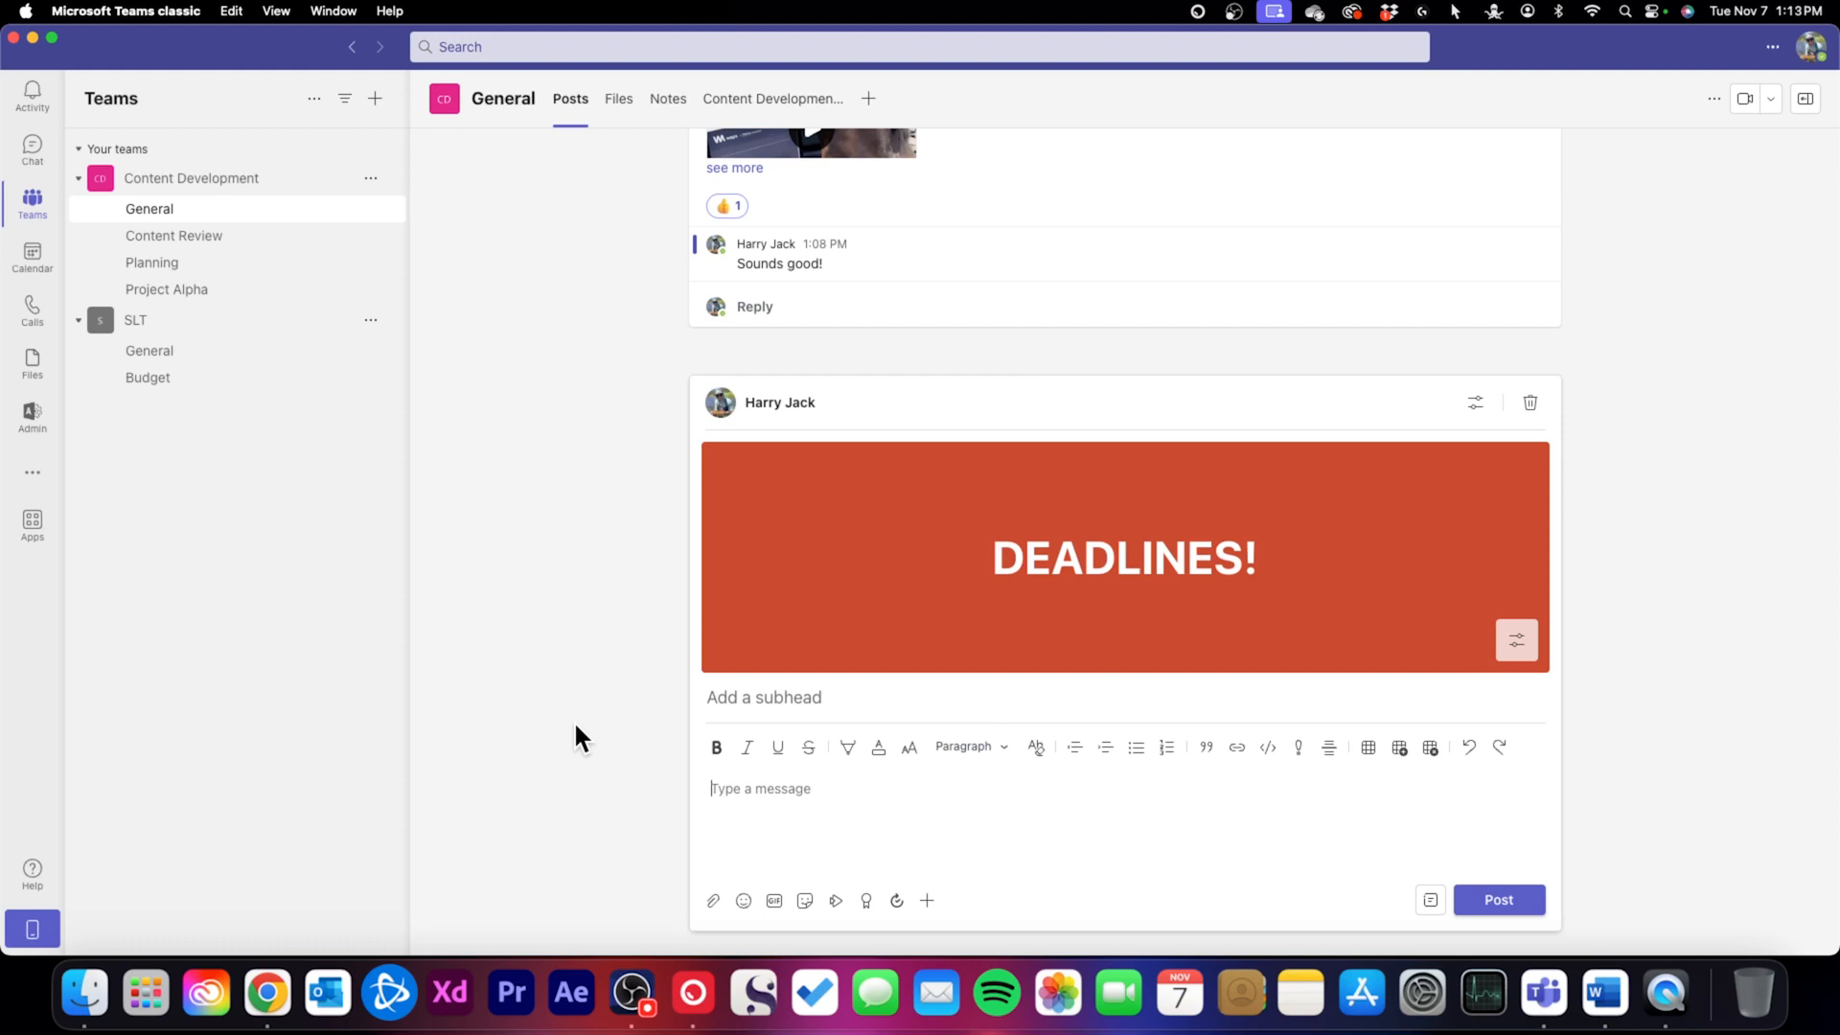
left_click(1531, 404)
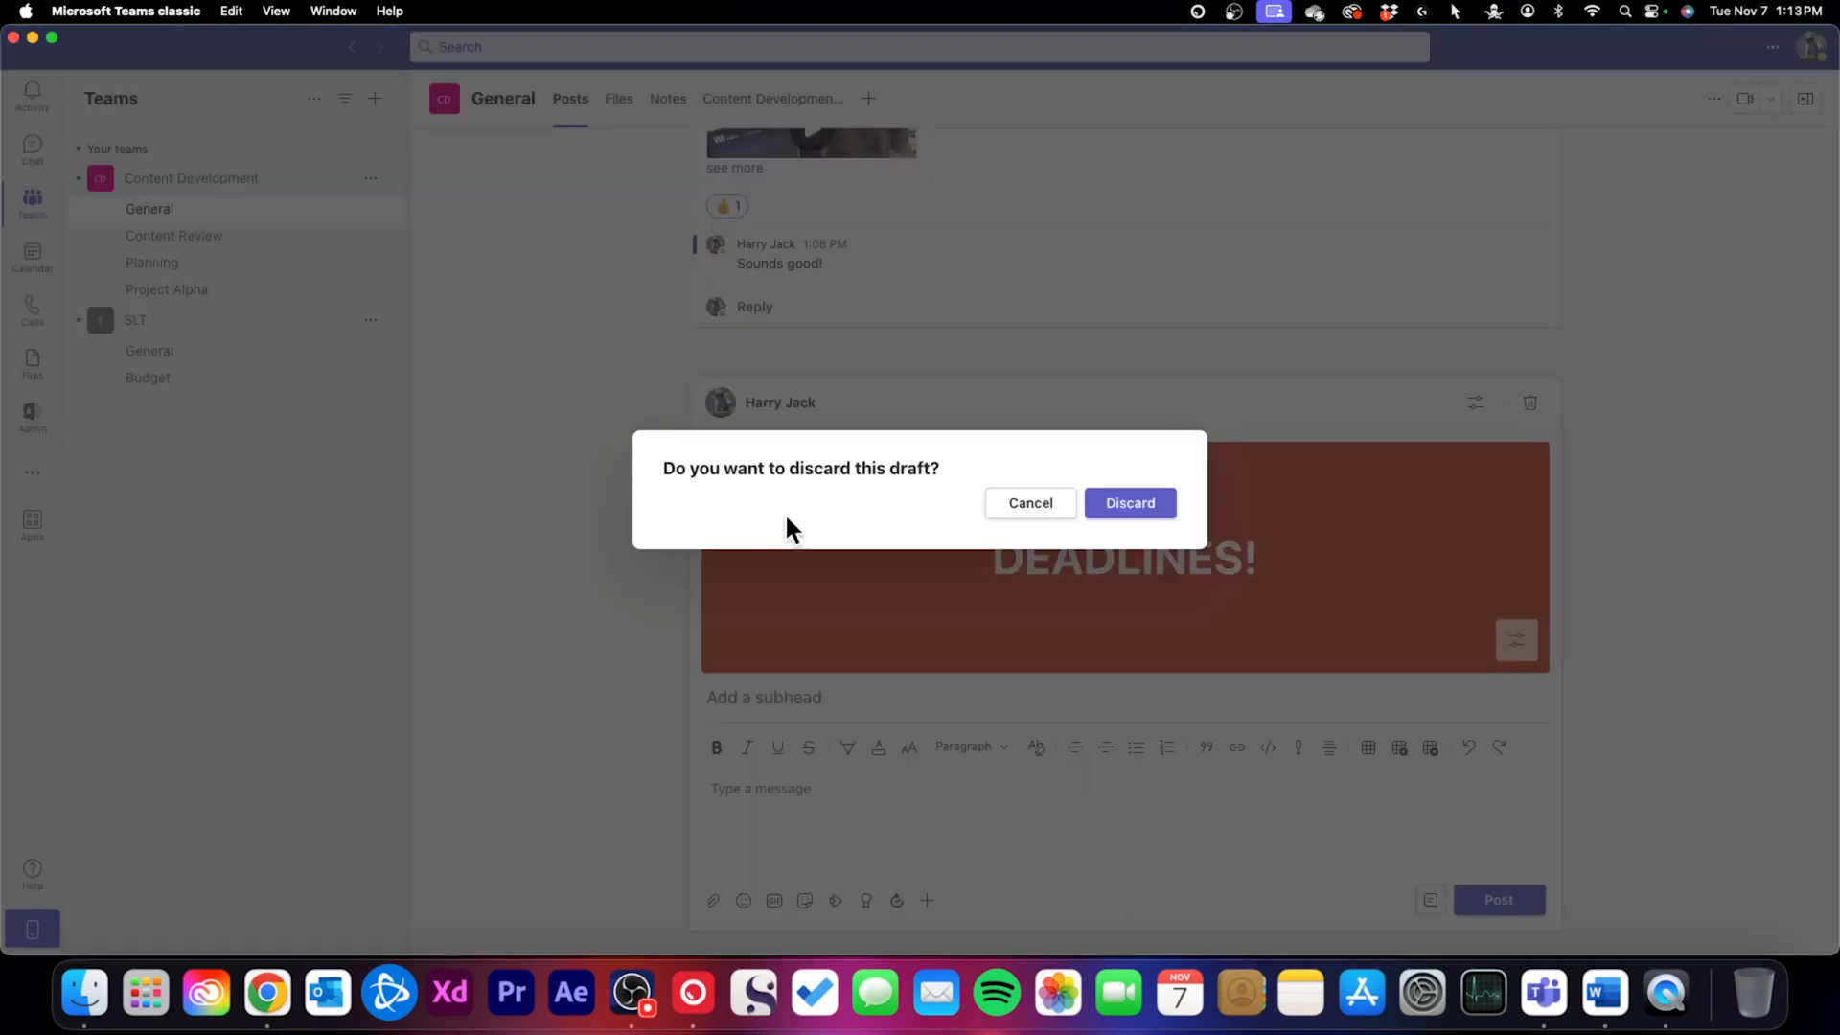
left_click(1112, 516)
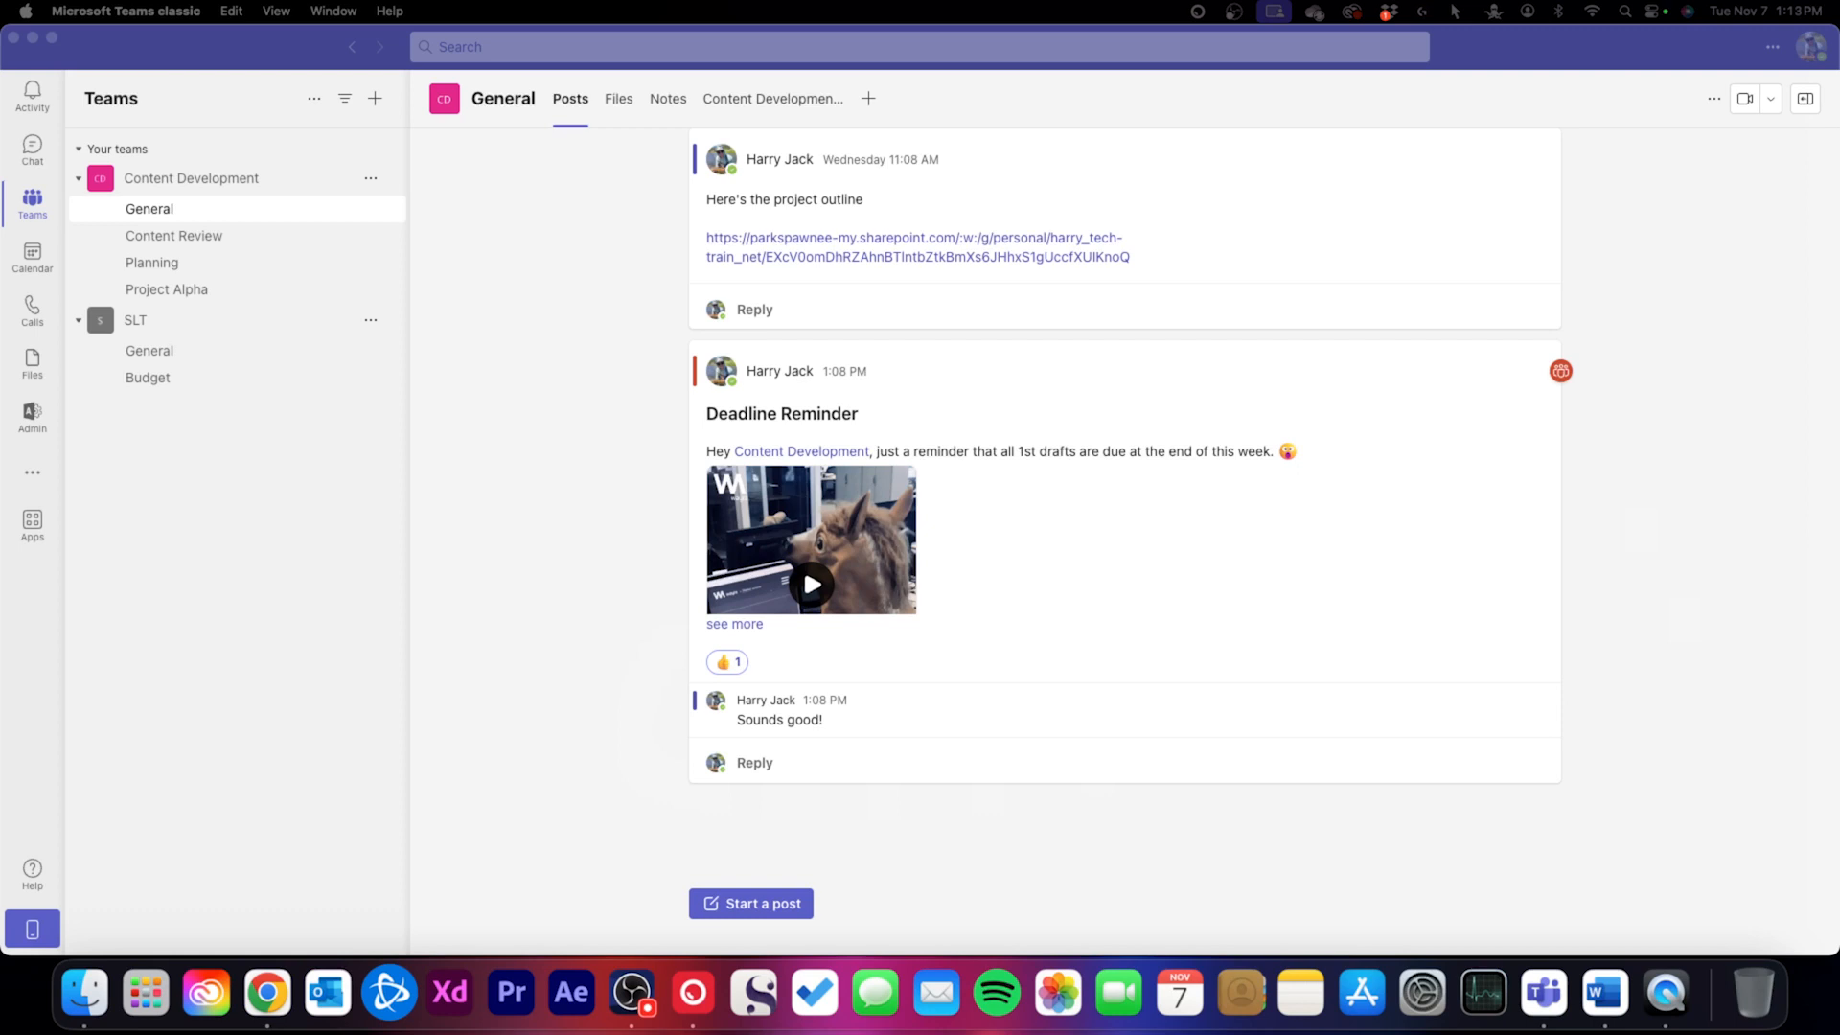
Open the calendar and view the midday hours of the current week
left_click(29, 266)
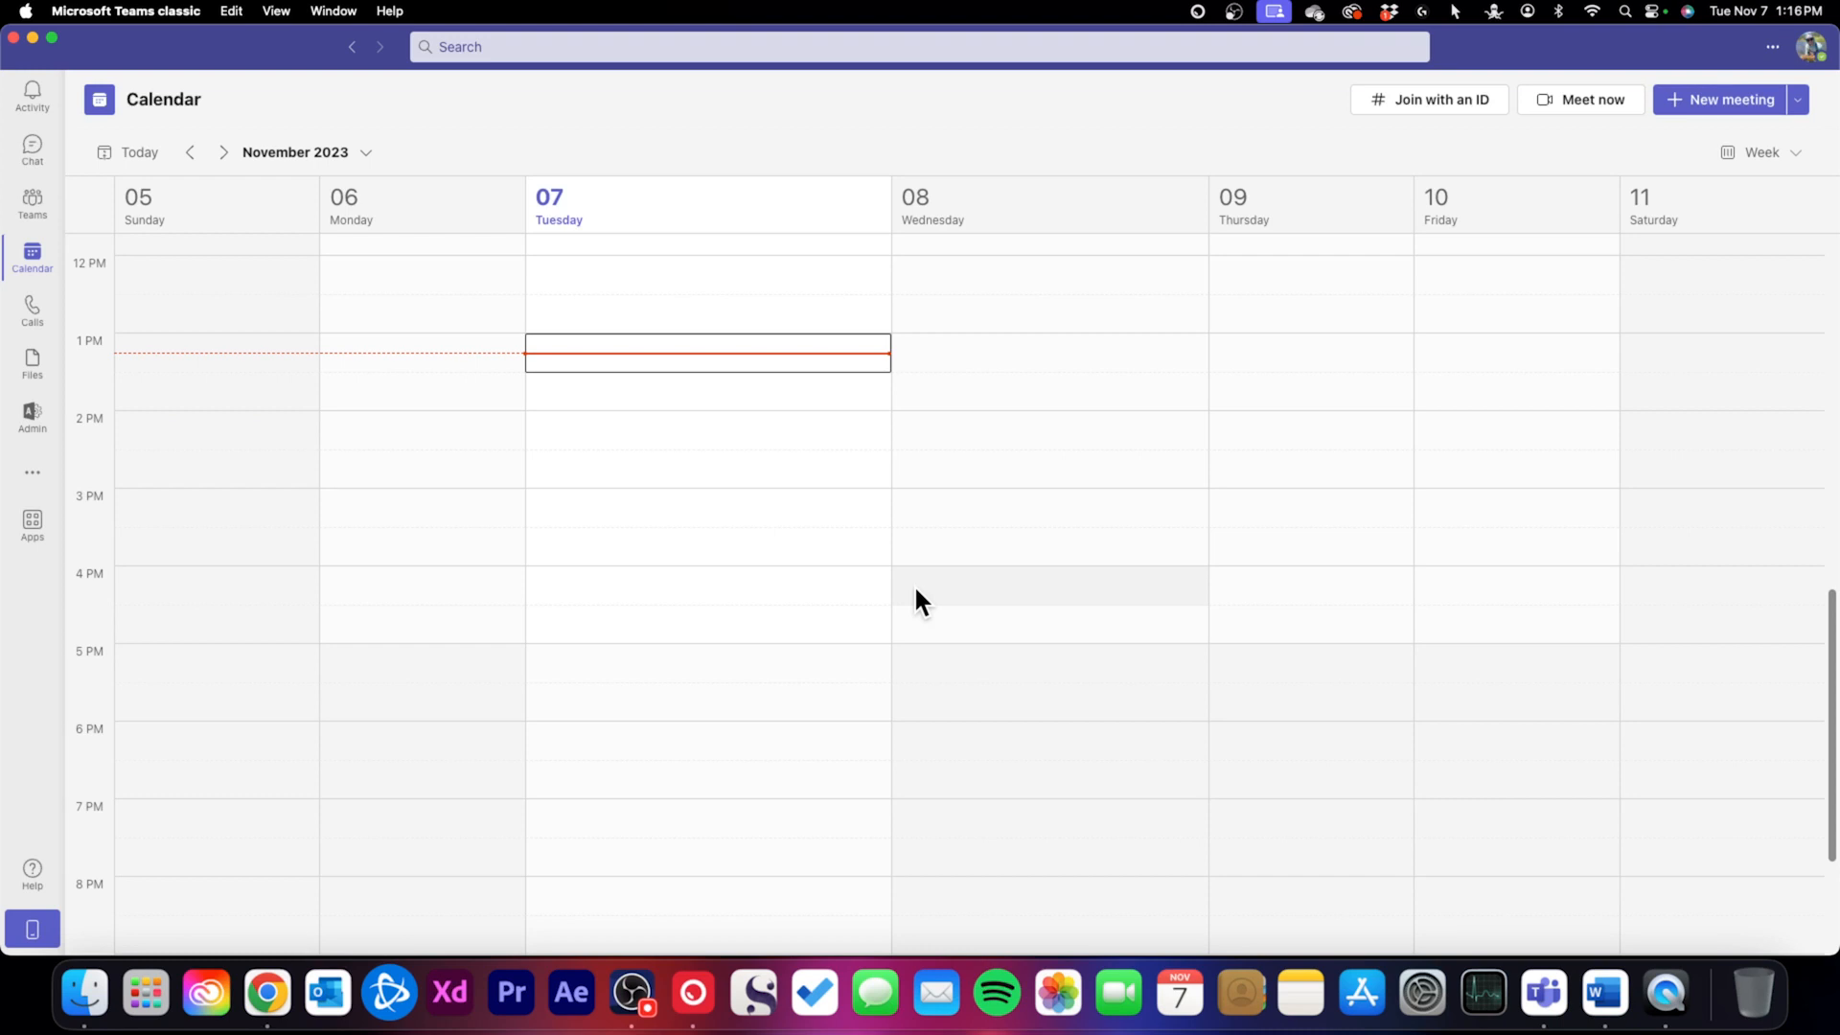
scroll(917, 594, "up", 3)
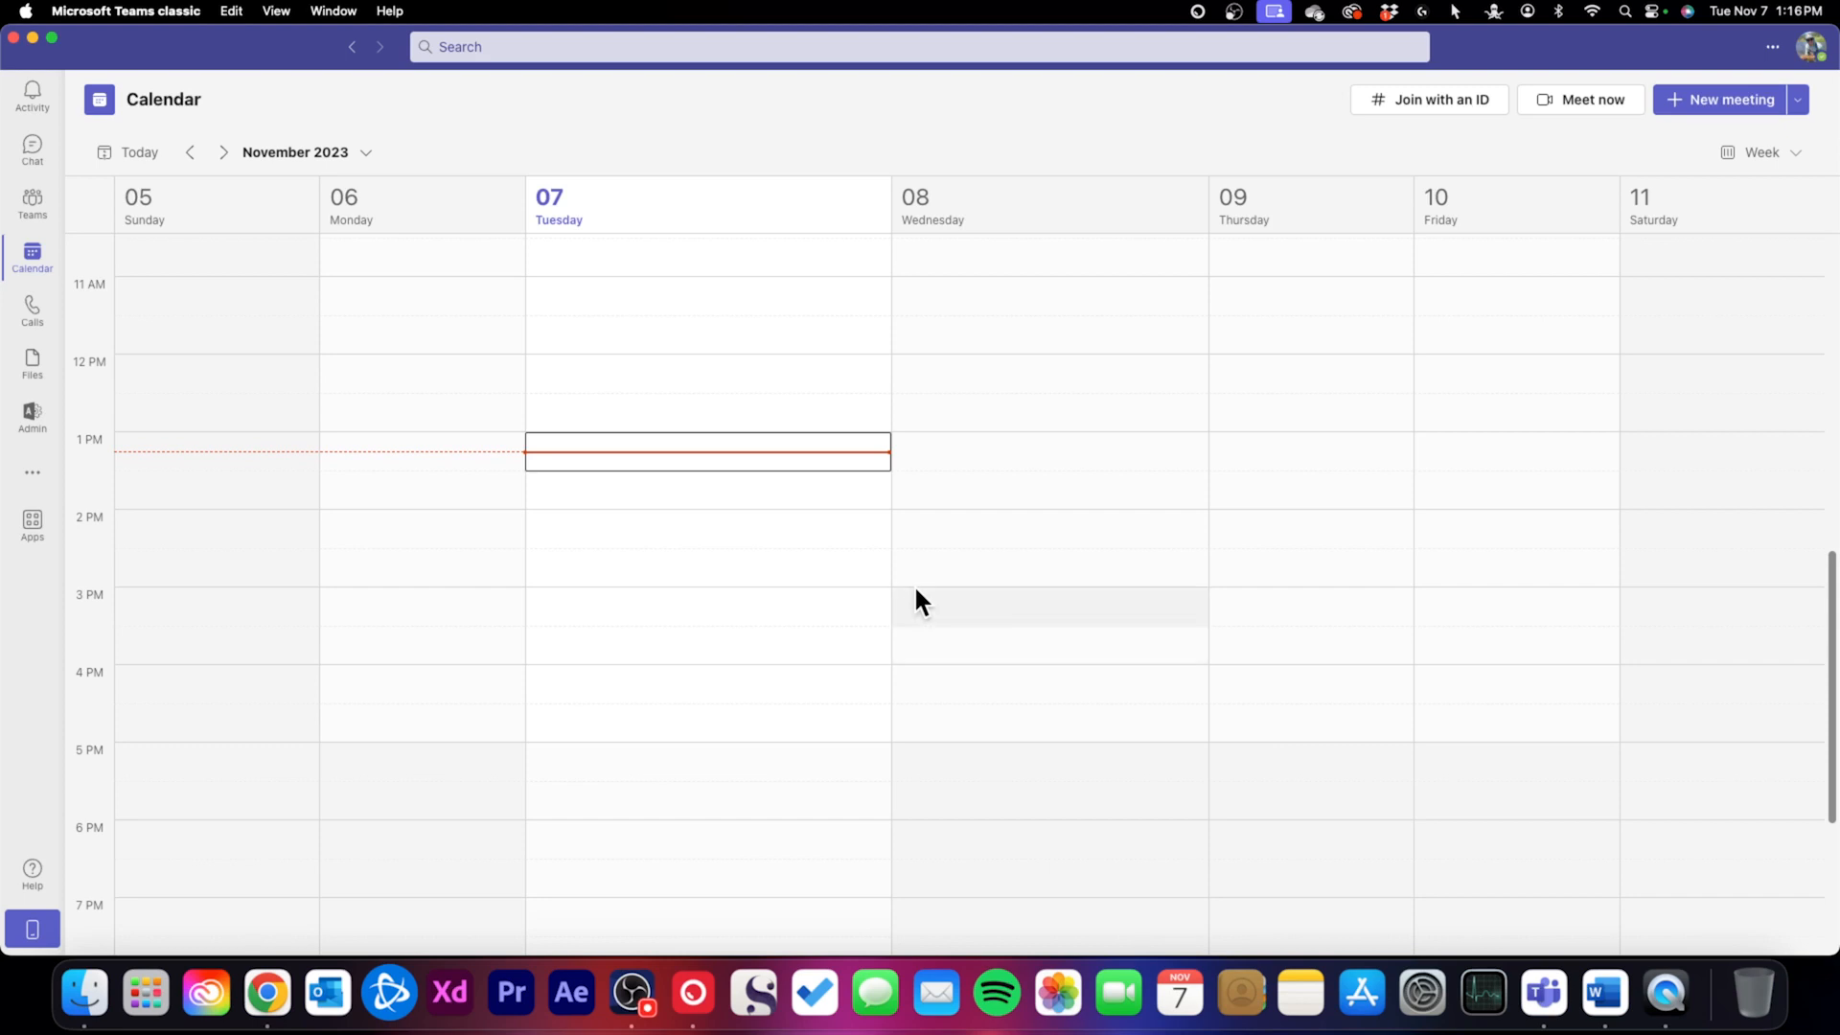
scroll(917, 600, "up", 2)
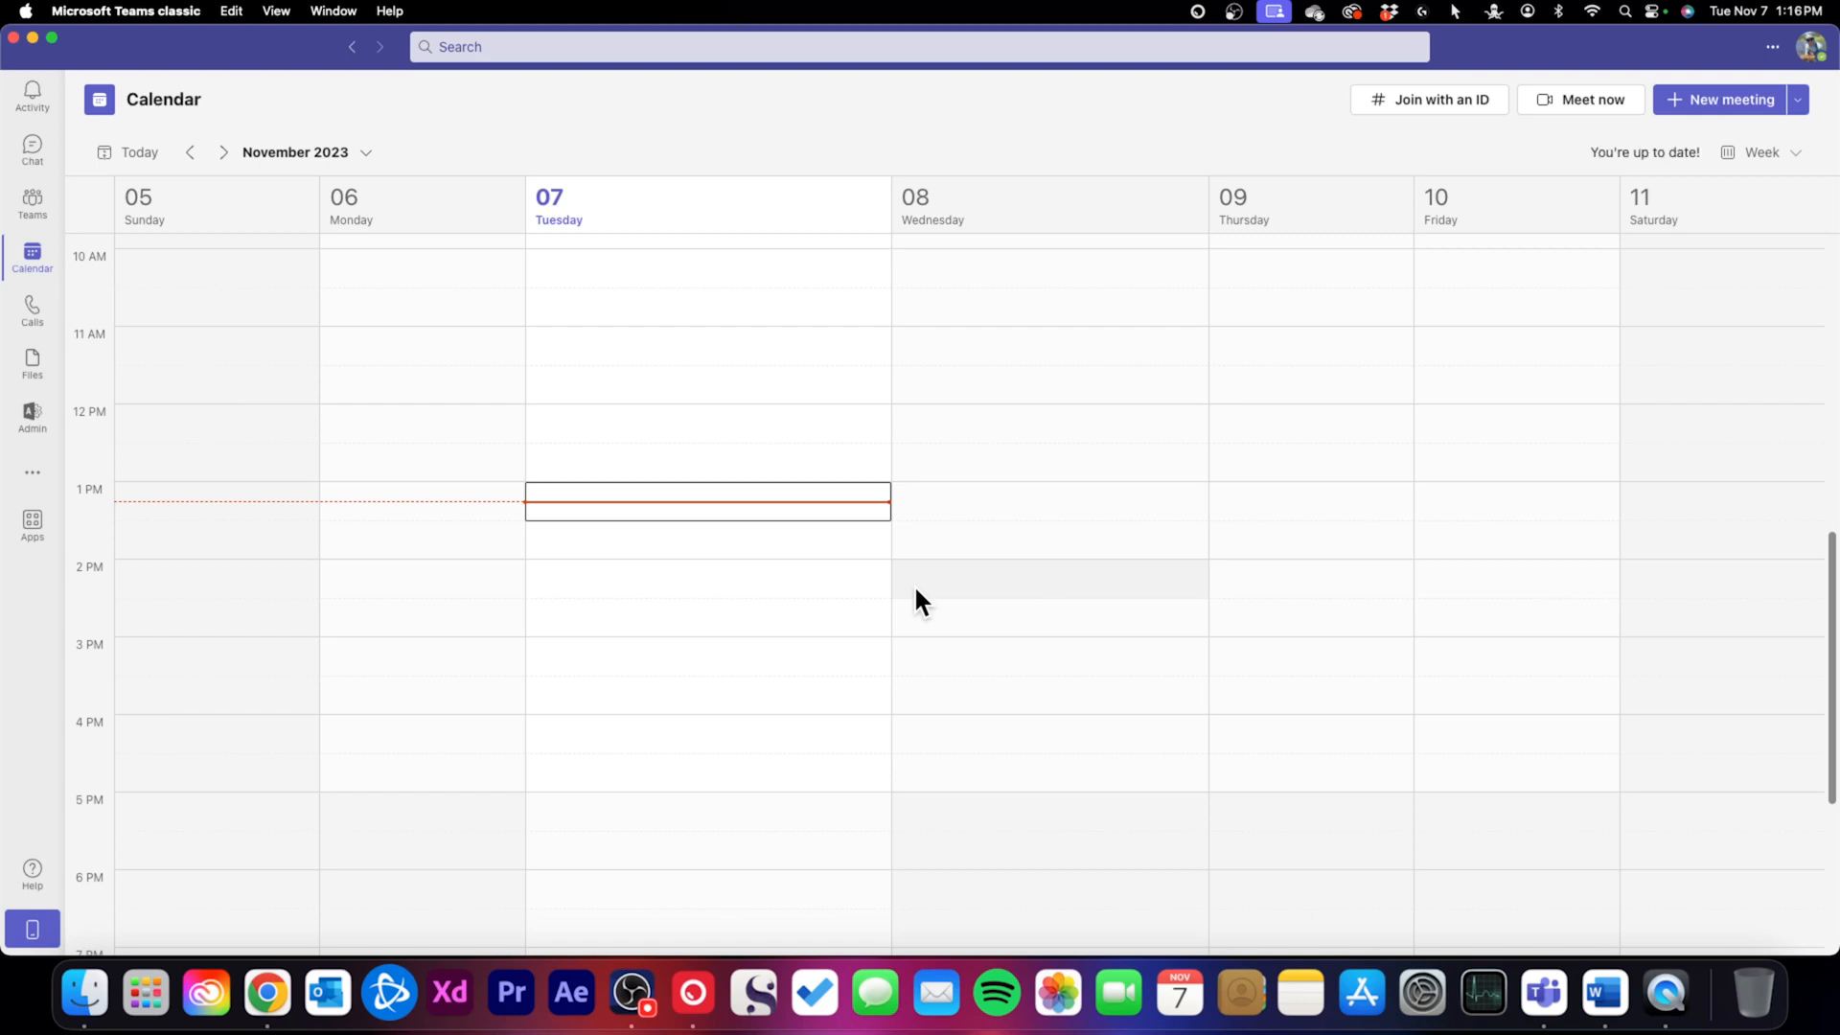
Check which account is signed in, and look over the current week's morning and afternoon hours in the calendar
left_click(1810, 48)
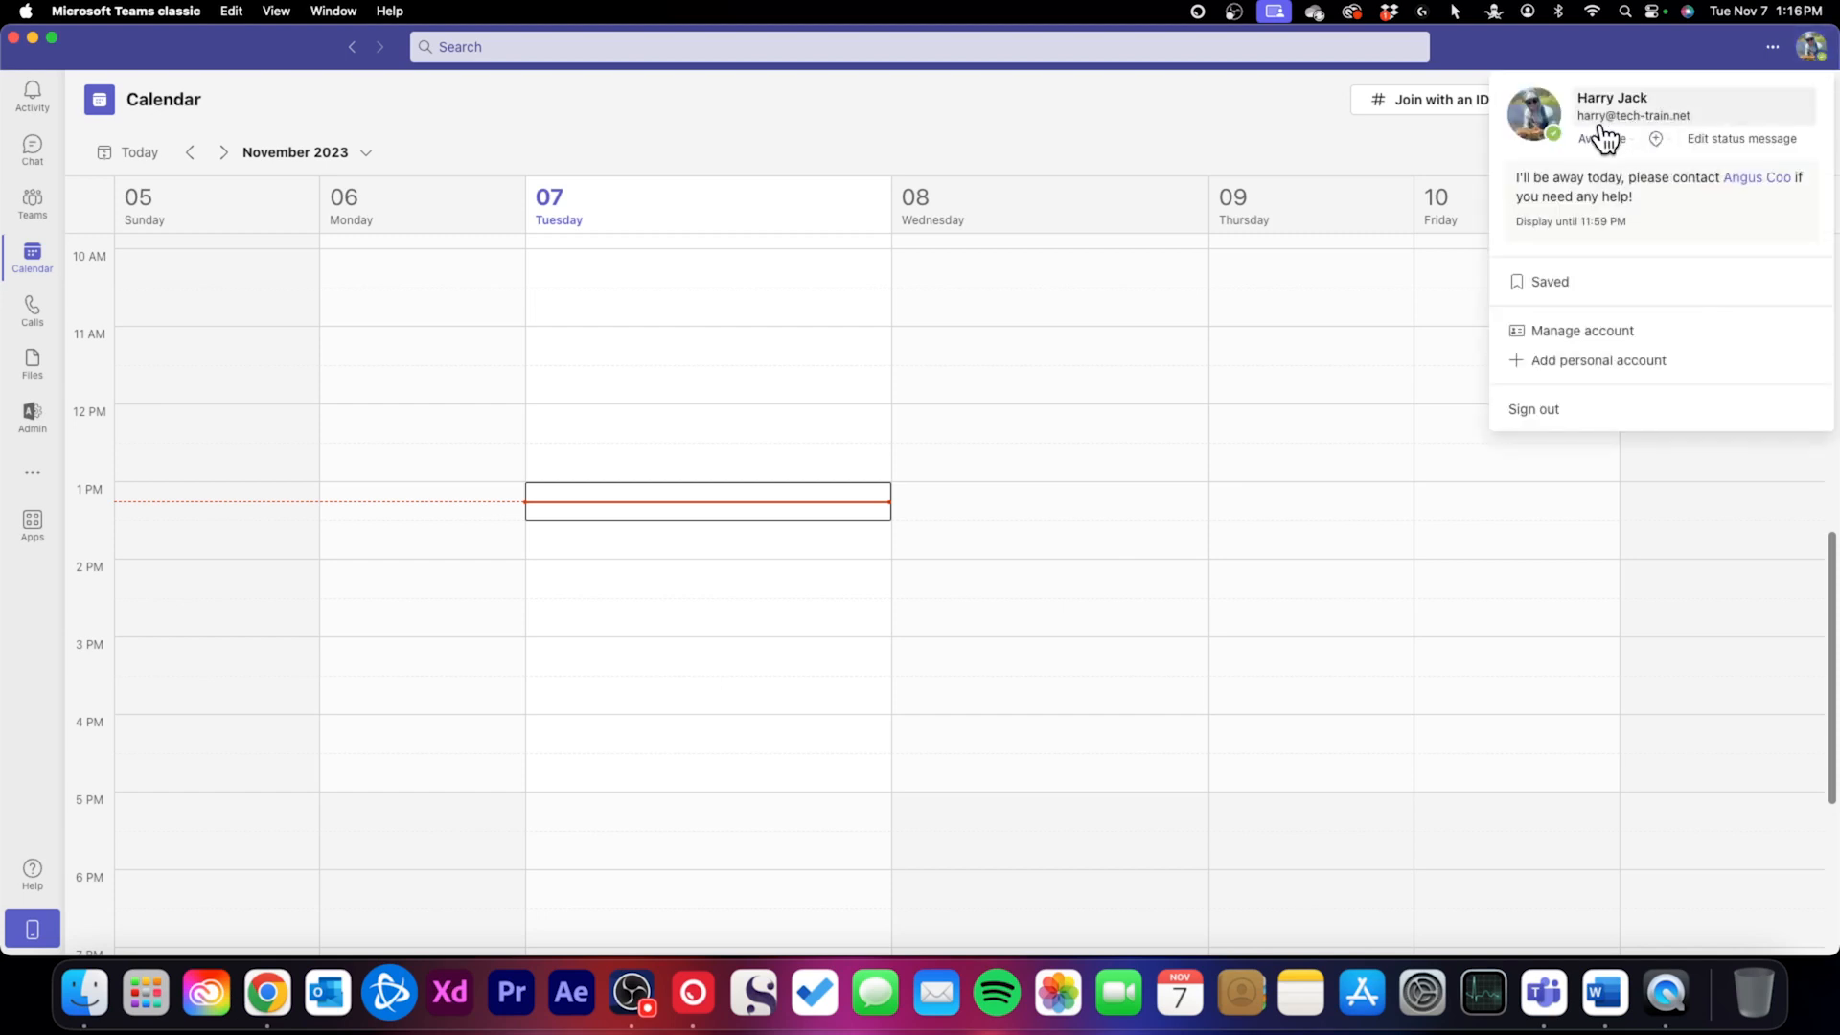
left_click(1408, 148)
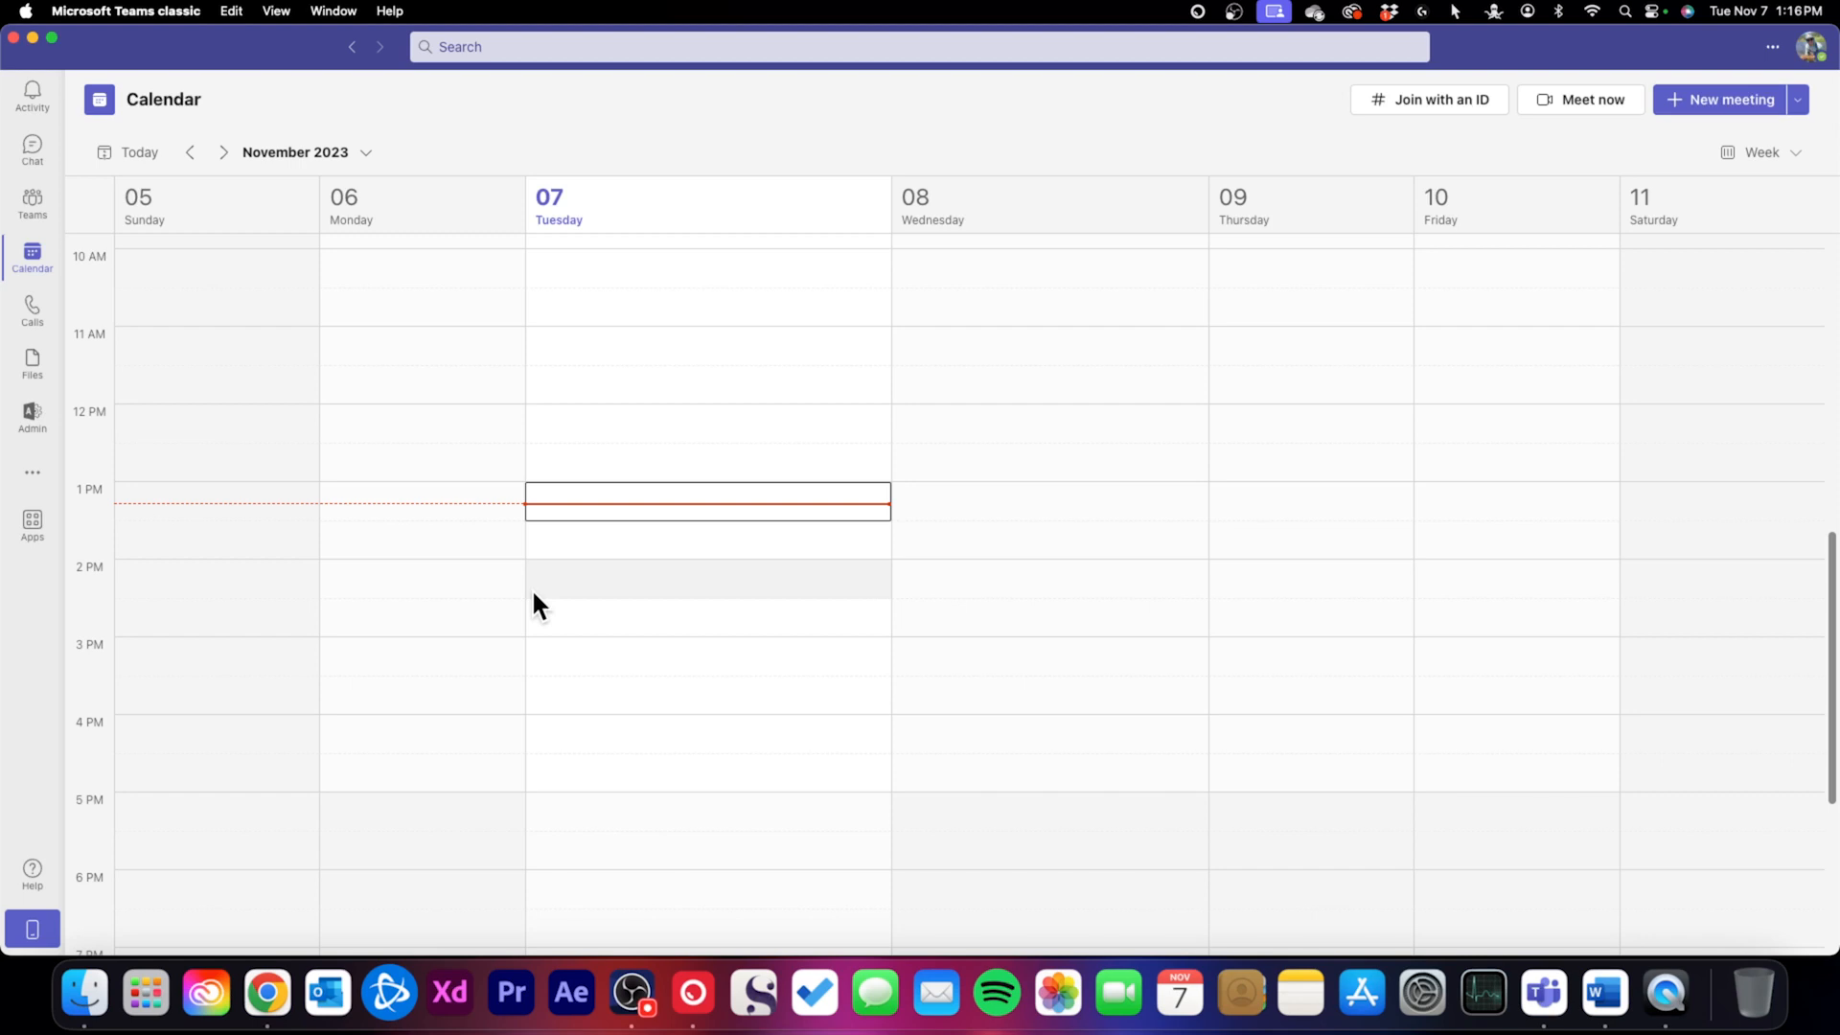
scroll(530, 589, "up", 5)
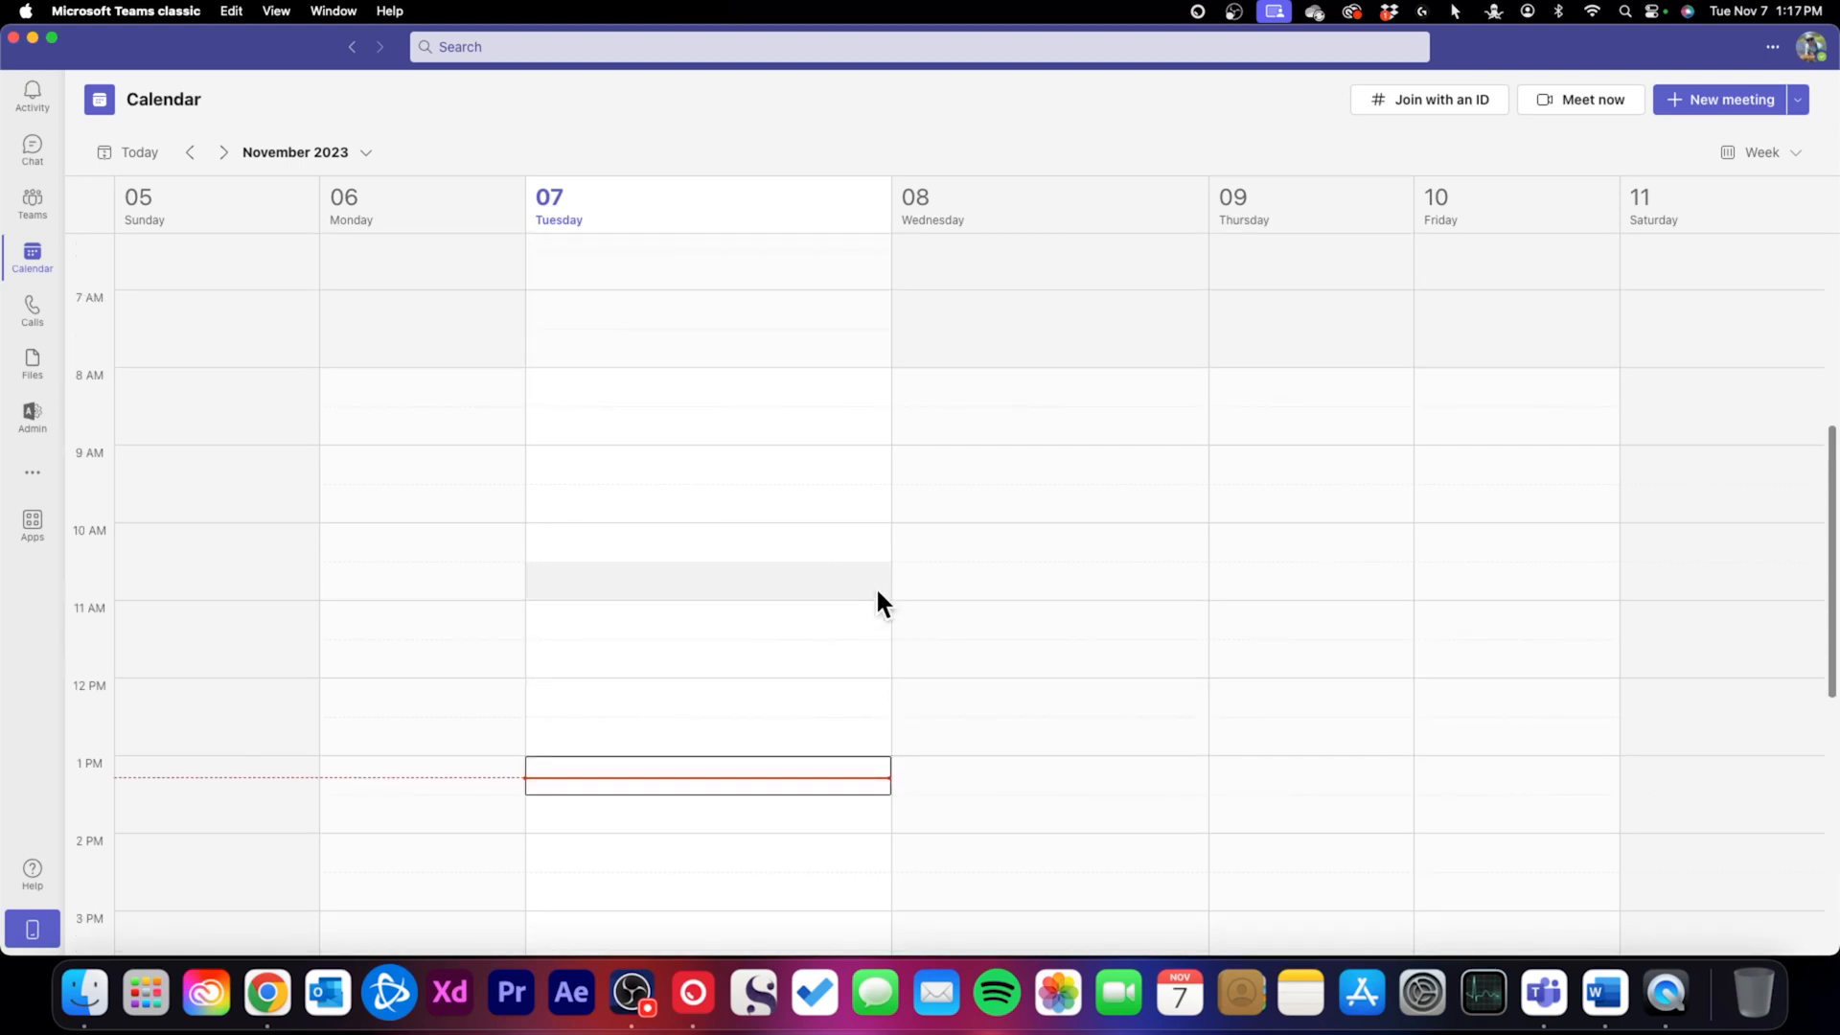
scroll(872, 565, "down", 5)
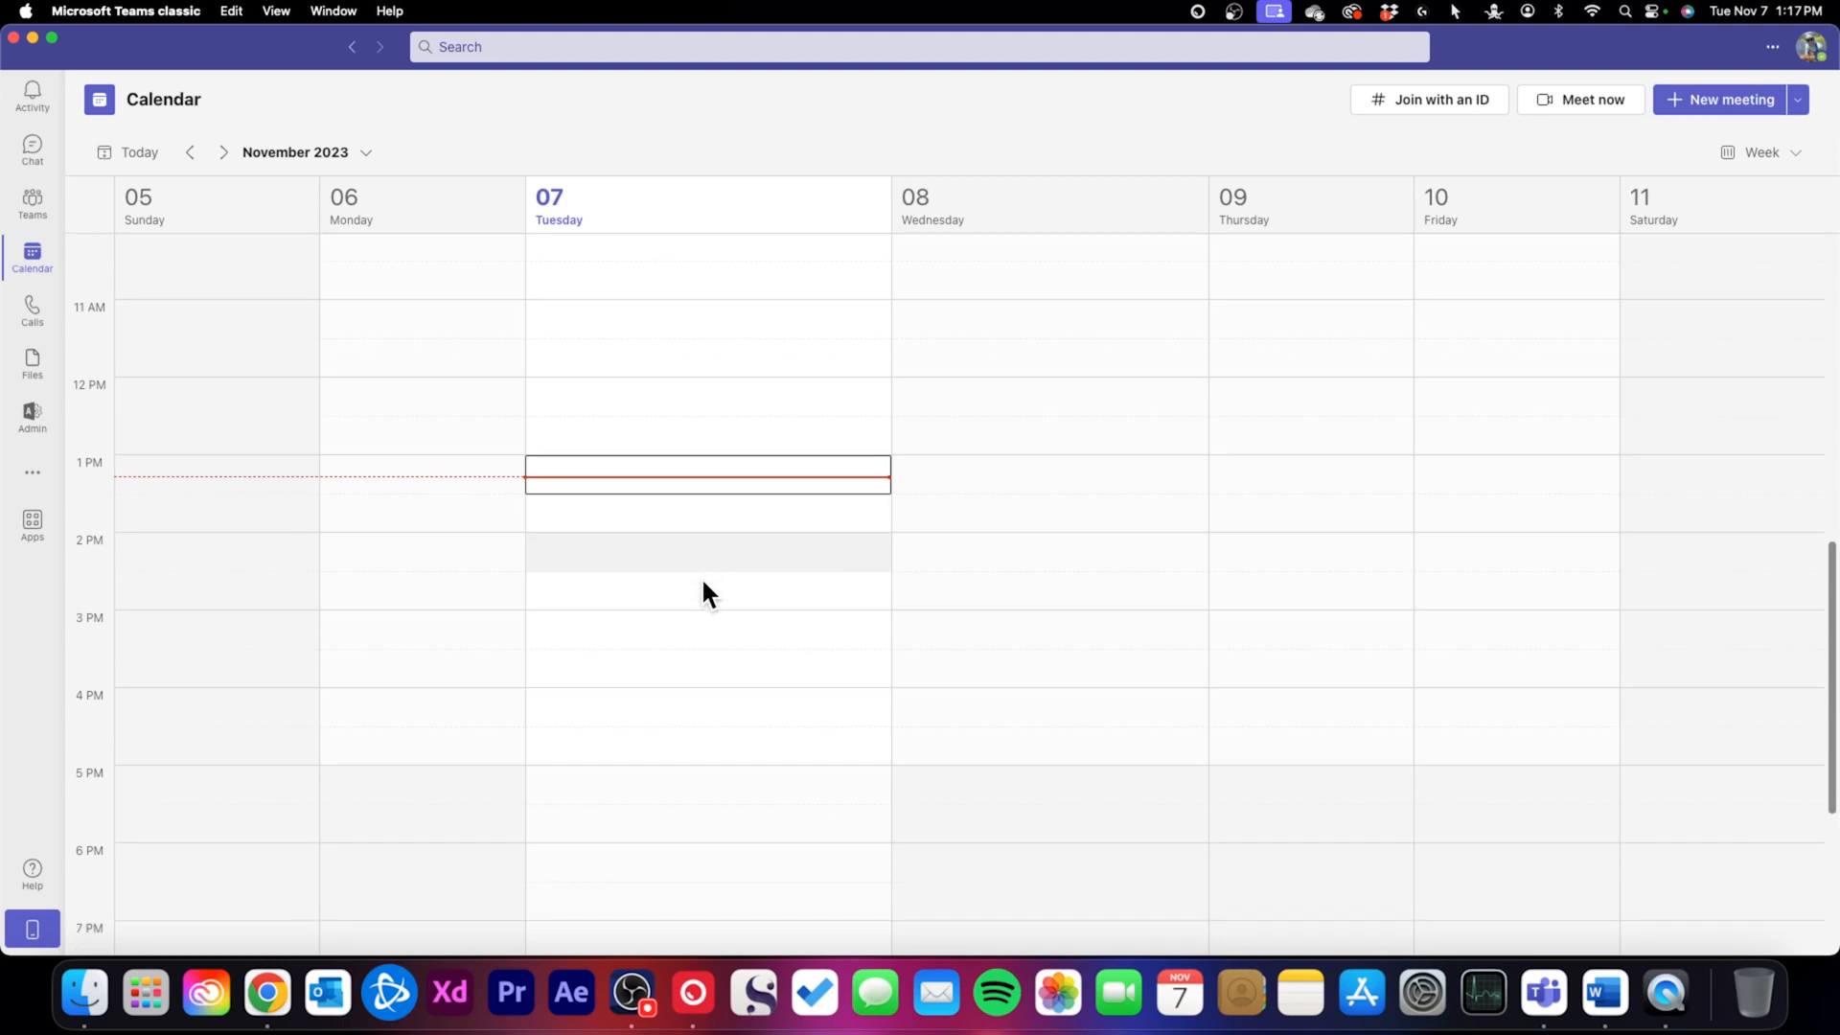
scroll(701, 585, "up", 2)
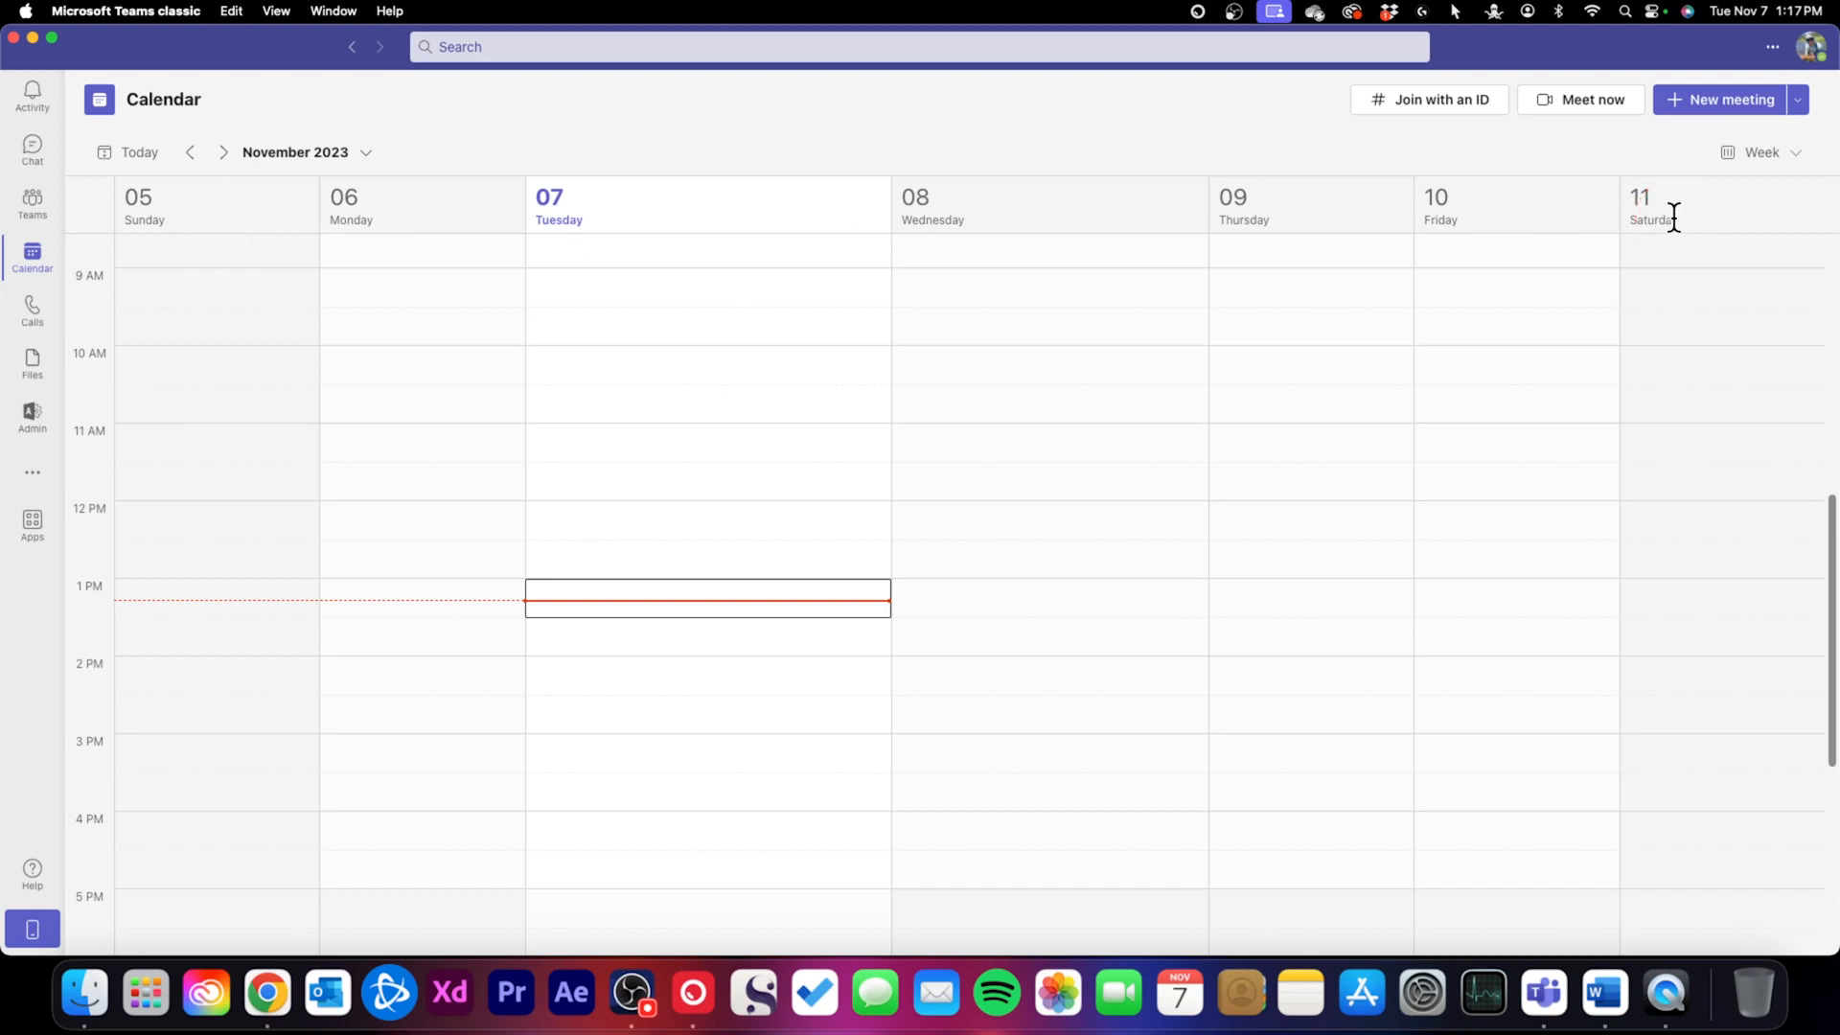
Try the calendar in the Work week view and in the Day view
left_click(1741, 169)
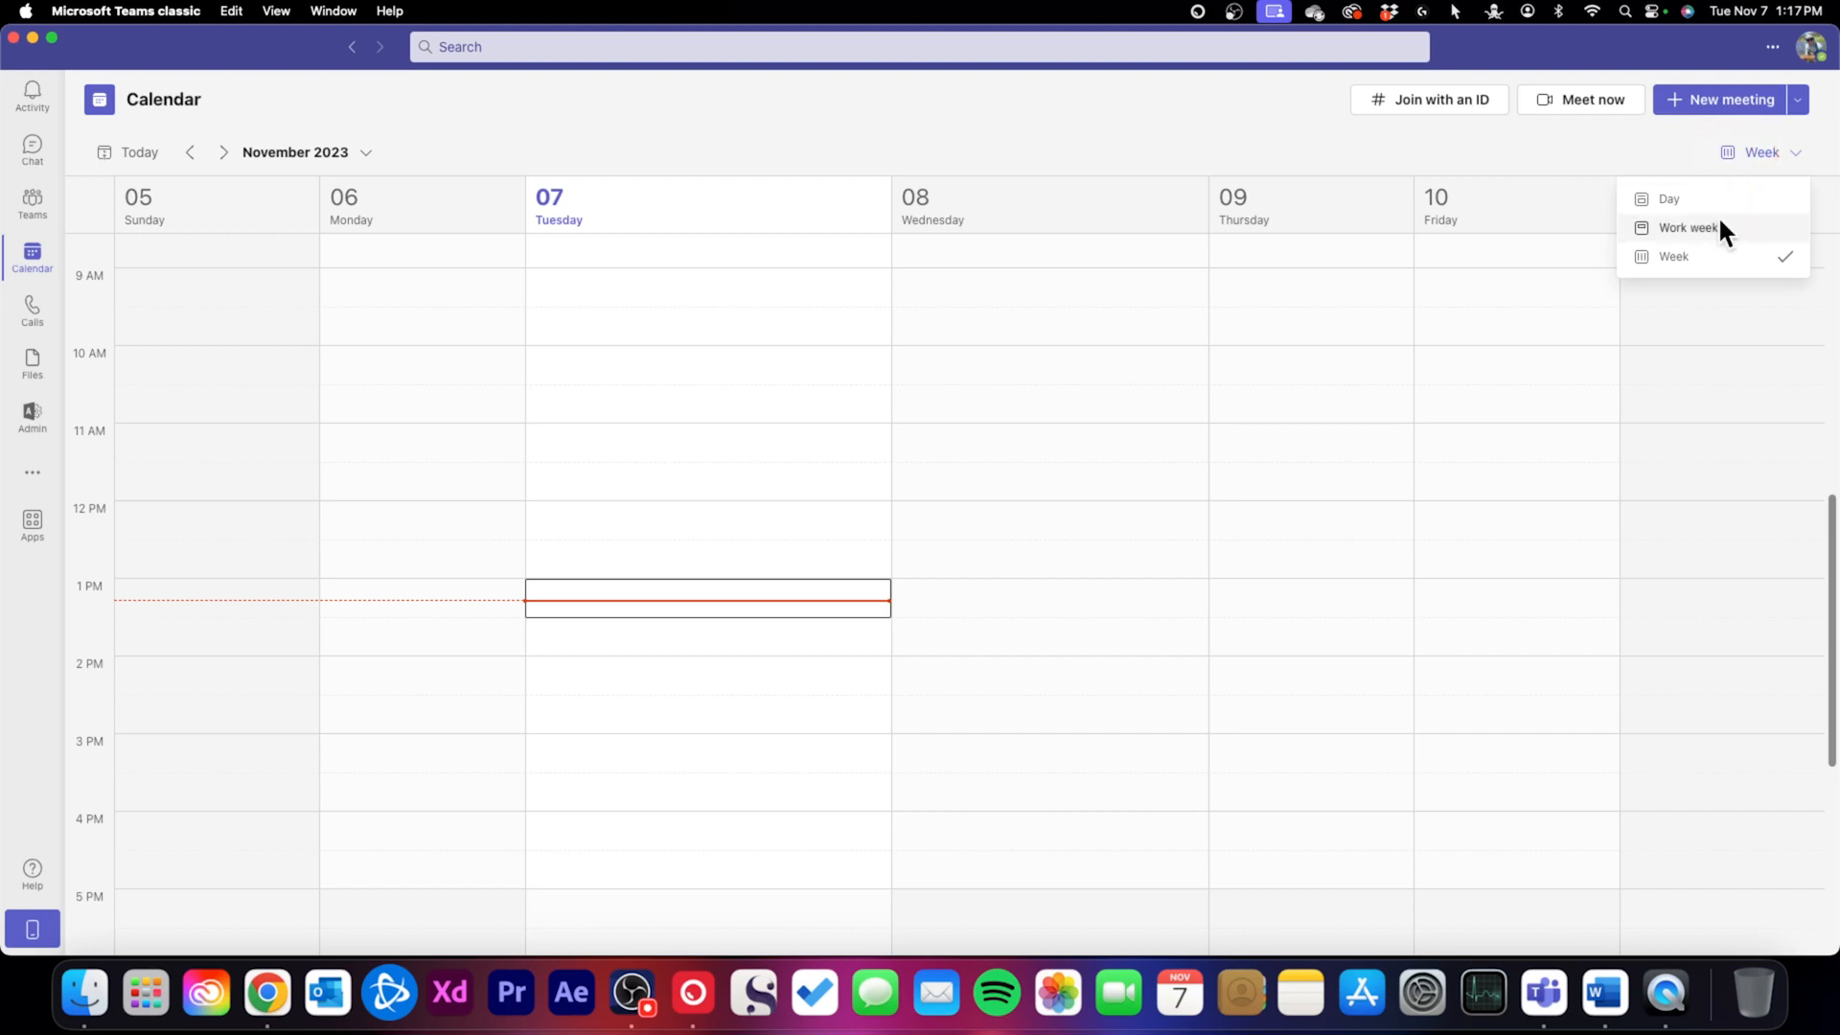
left_click(1719, 226)
left_click(1763, 163)
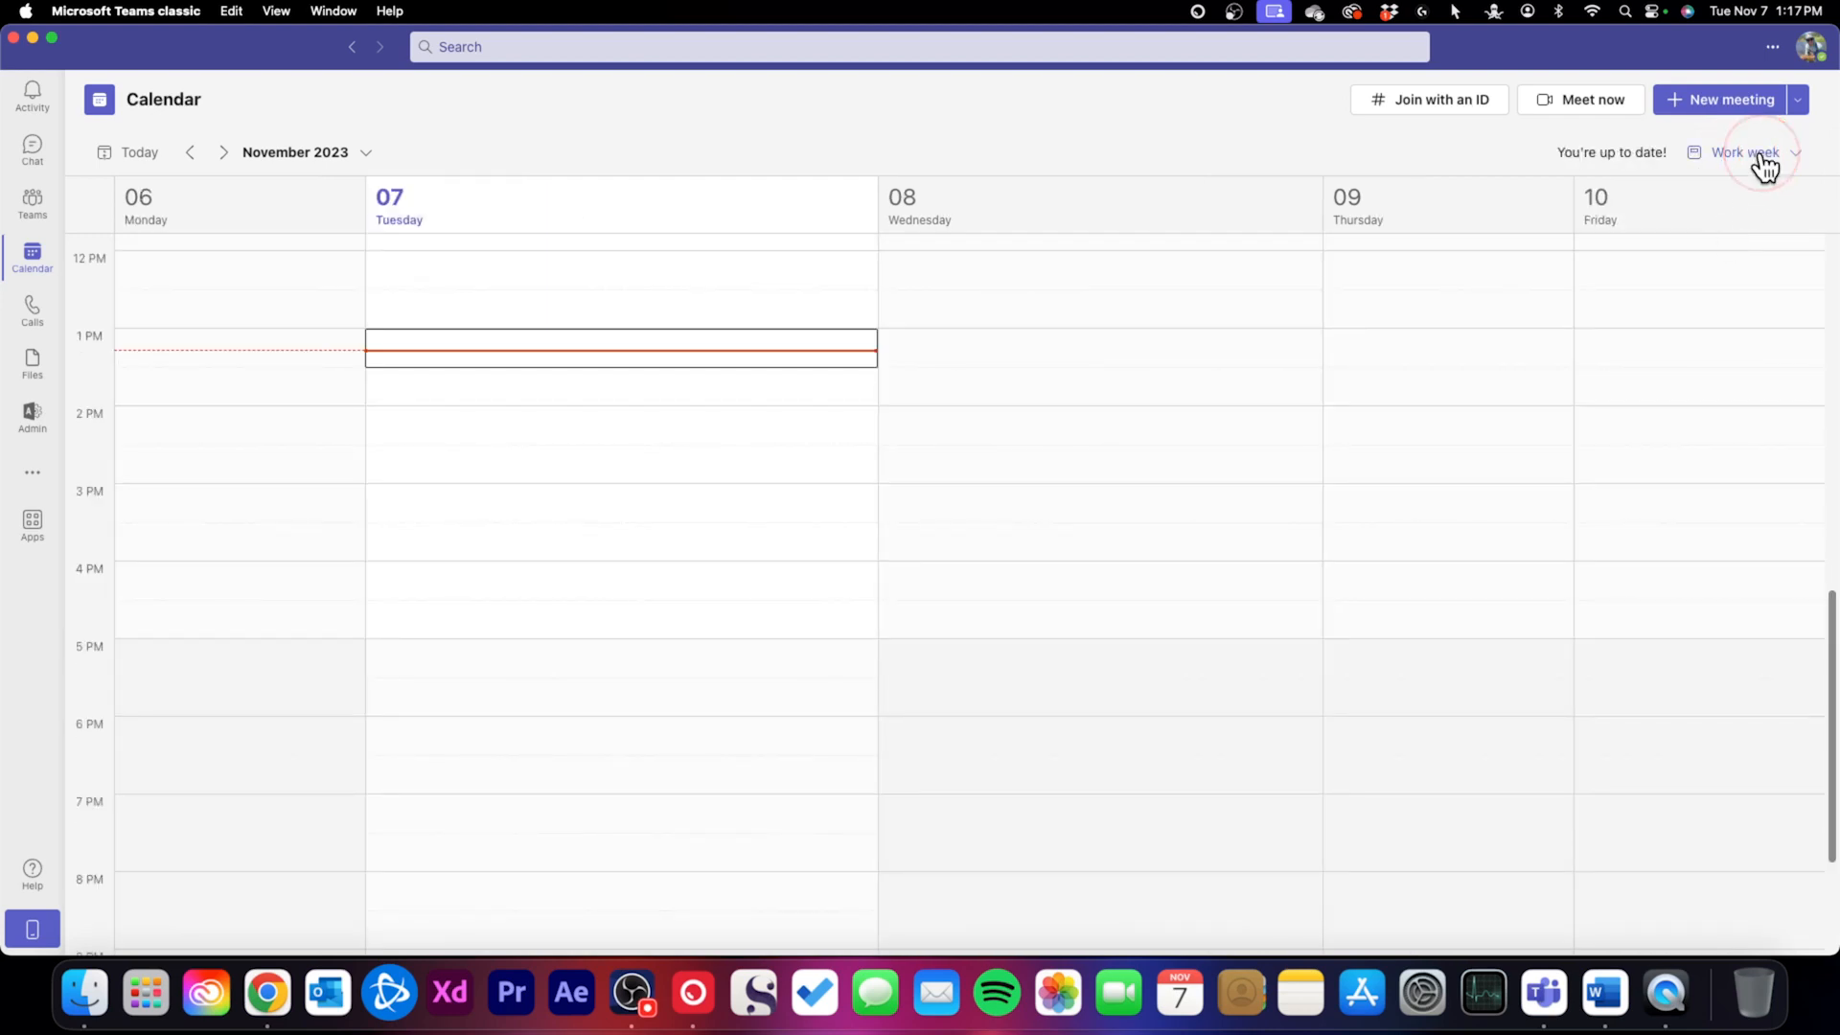
left_click(1713, 192)
scroll(994, 645, "up", 3)
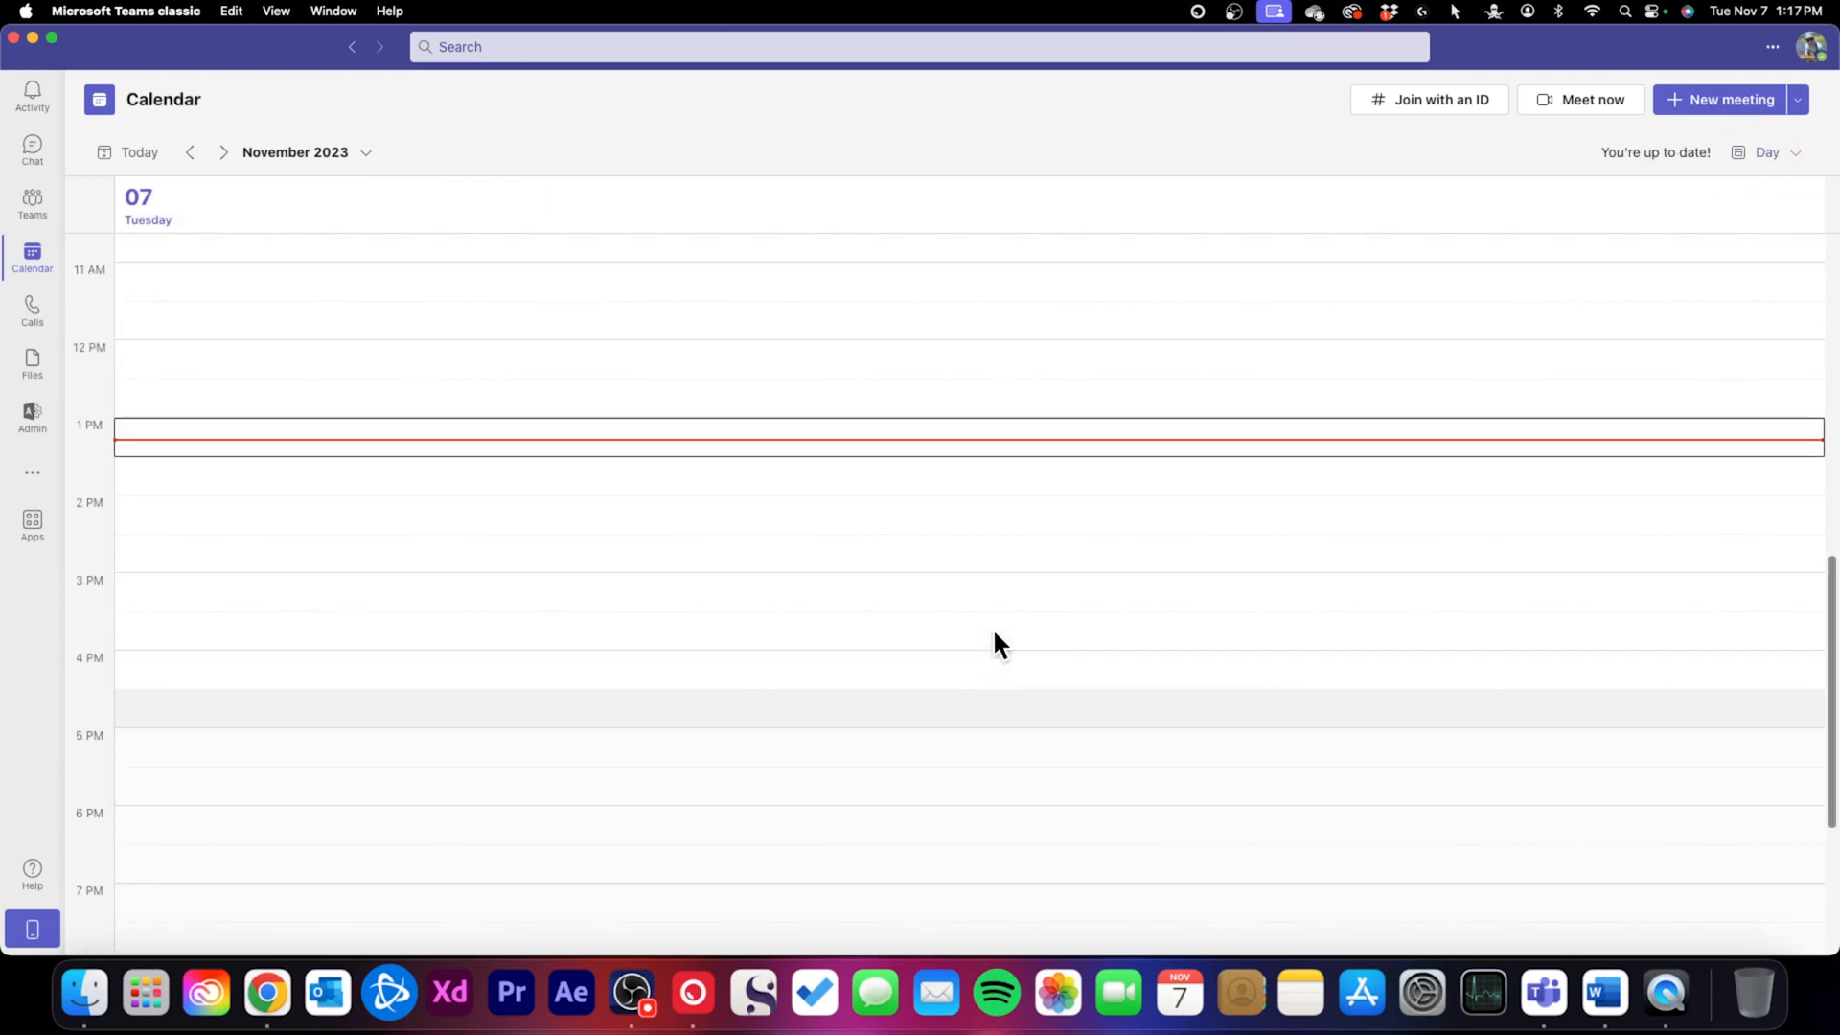
scroll(994, 644, "down", 1)
Set the calendar to the Work week view
left_click(1755, 162)
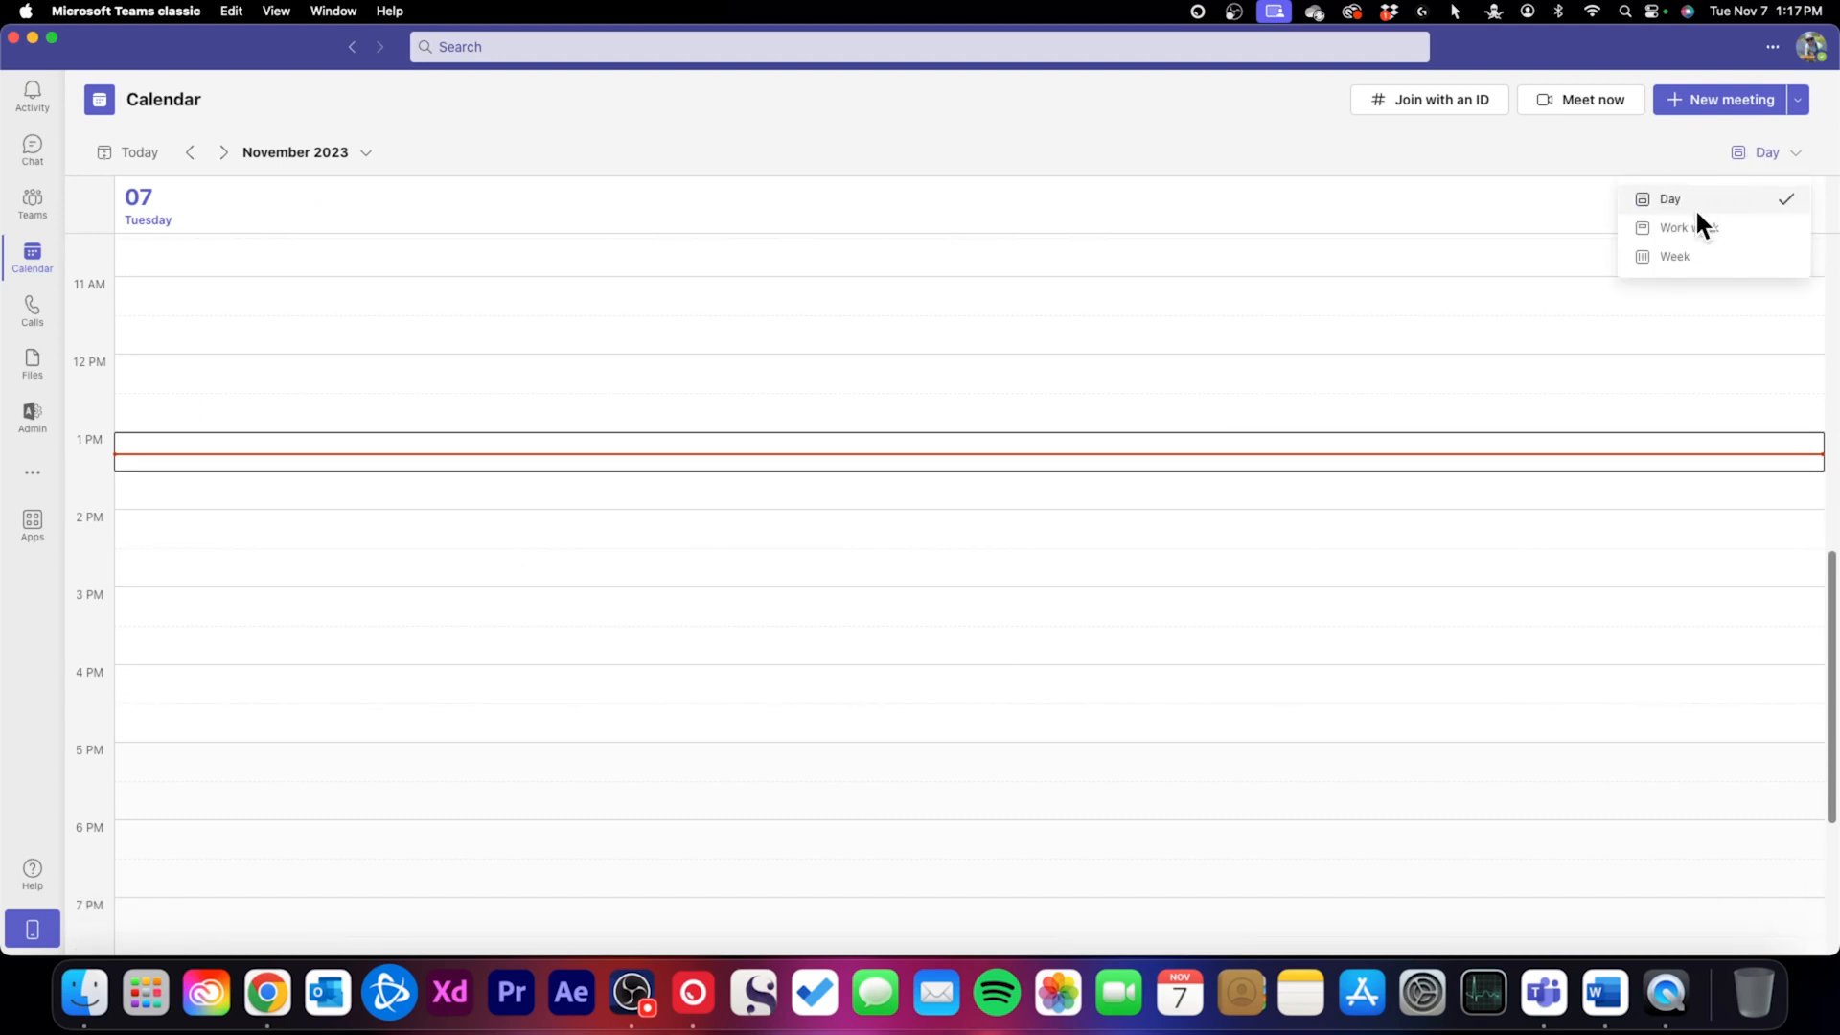
left_click(1698, 233)
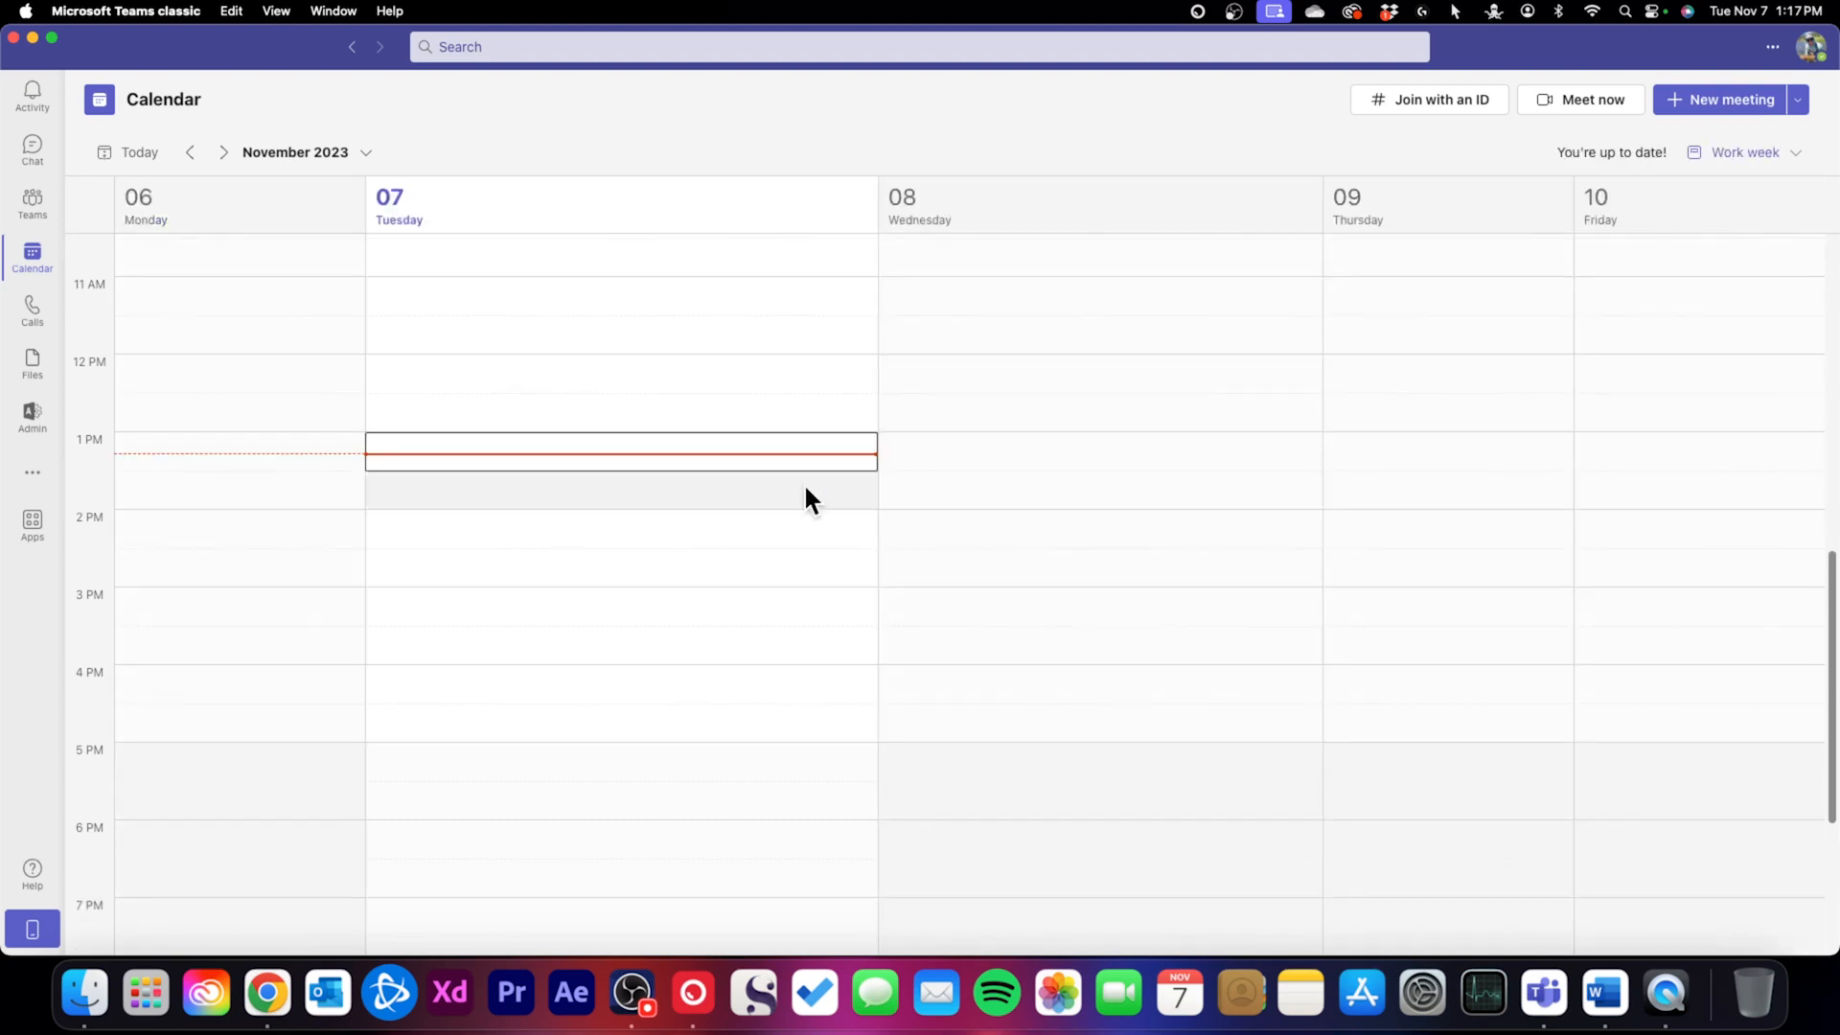
scroll(803, 481, "up", 2)
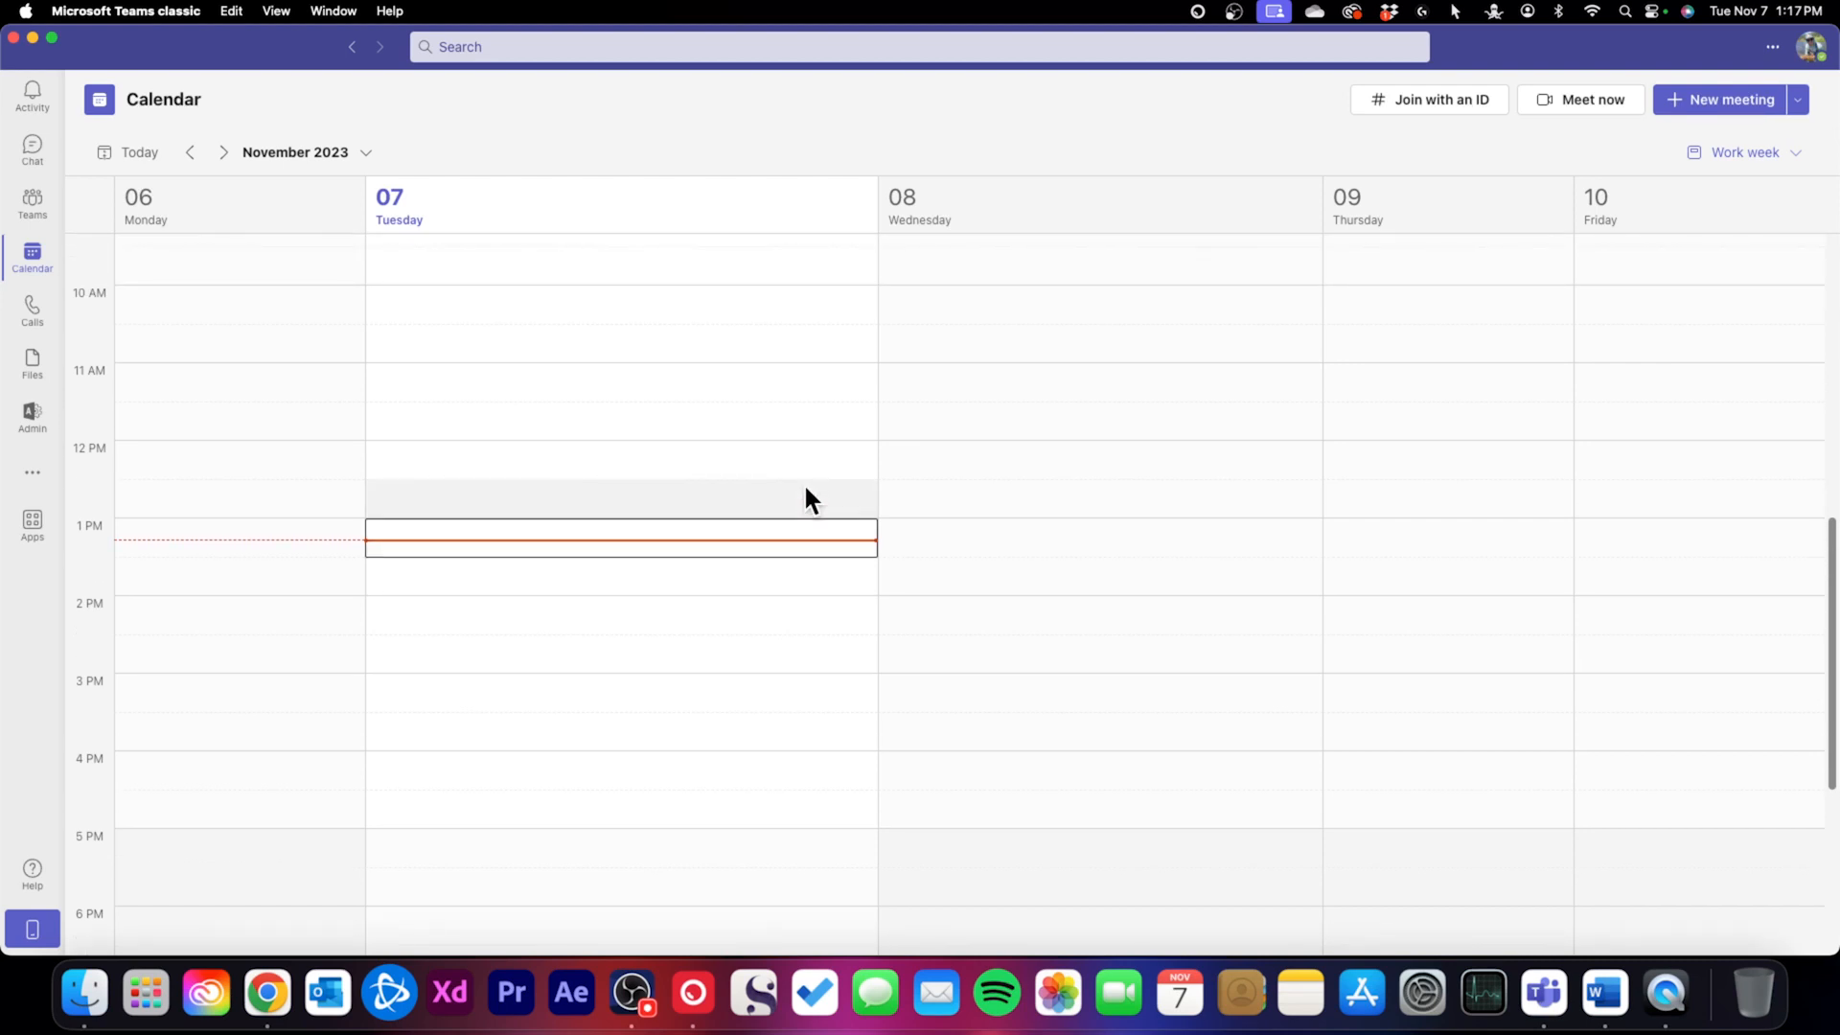
Browse the calendar's following work weeks and return to today's week
left_click(228, 156)
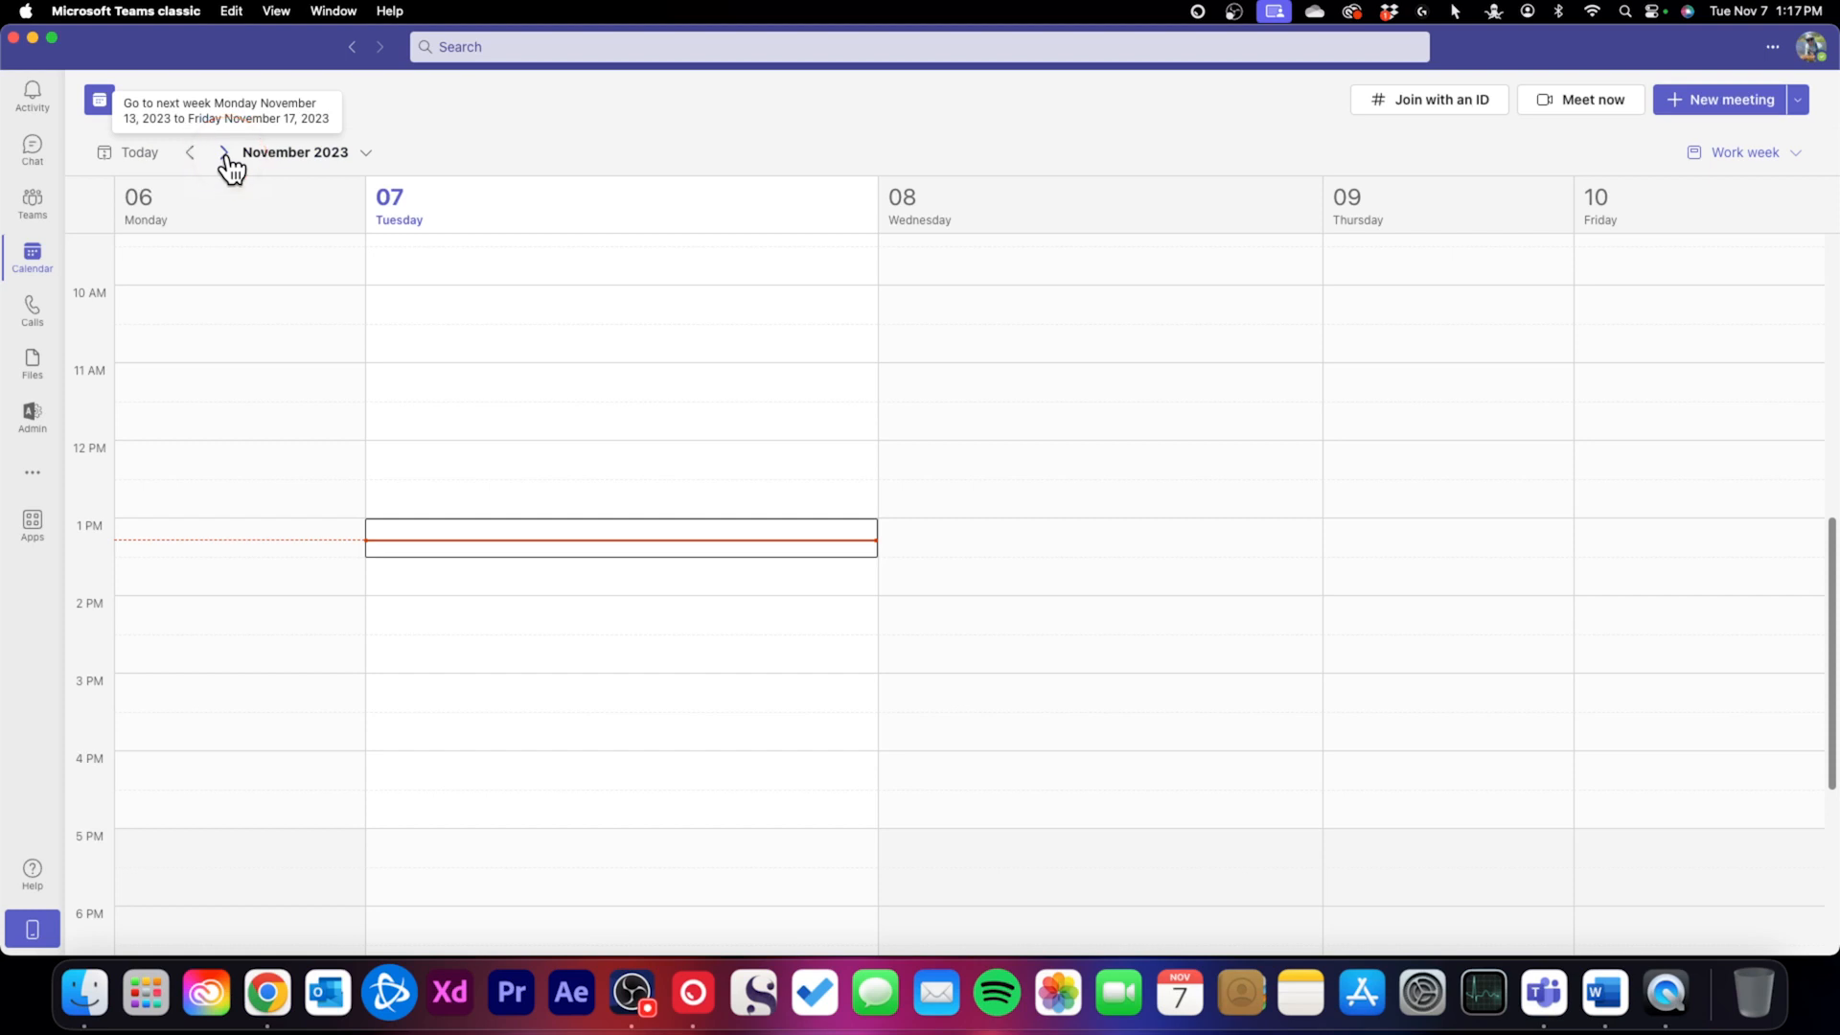
left_click(228, 156)
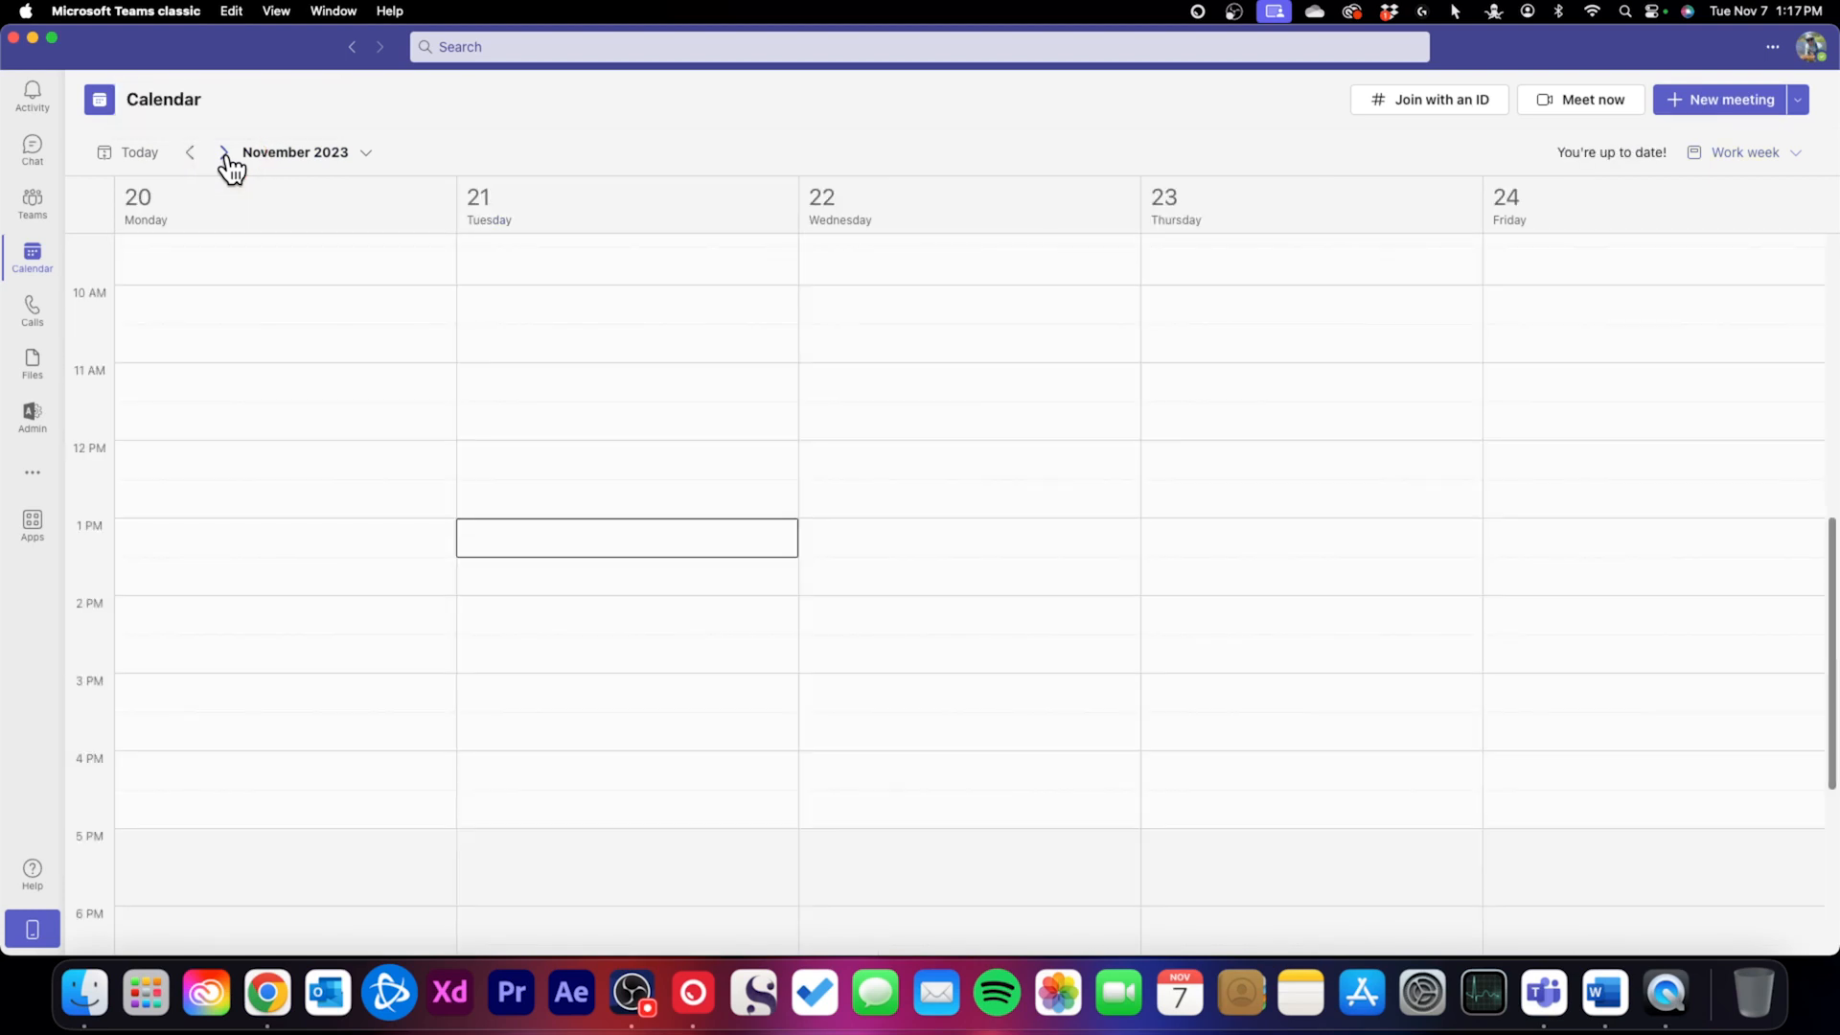
left_click(226, 155)
left_click(191, 155)
left_click(190, 155)
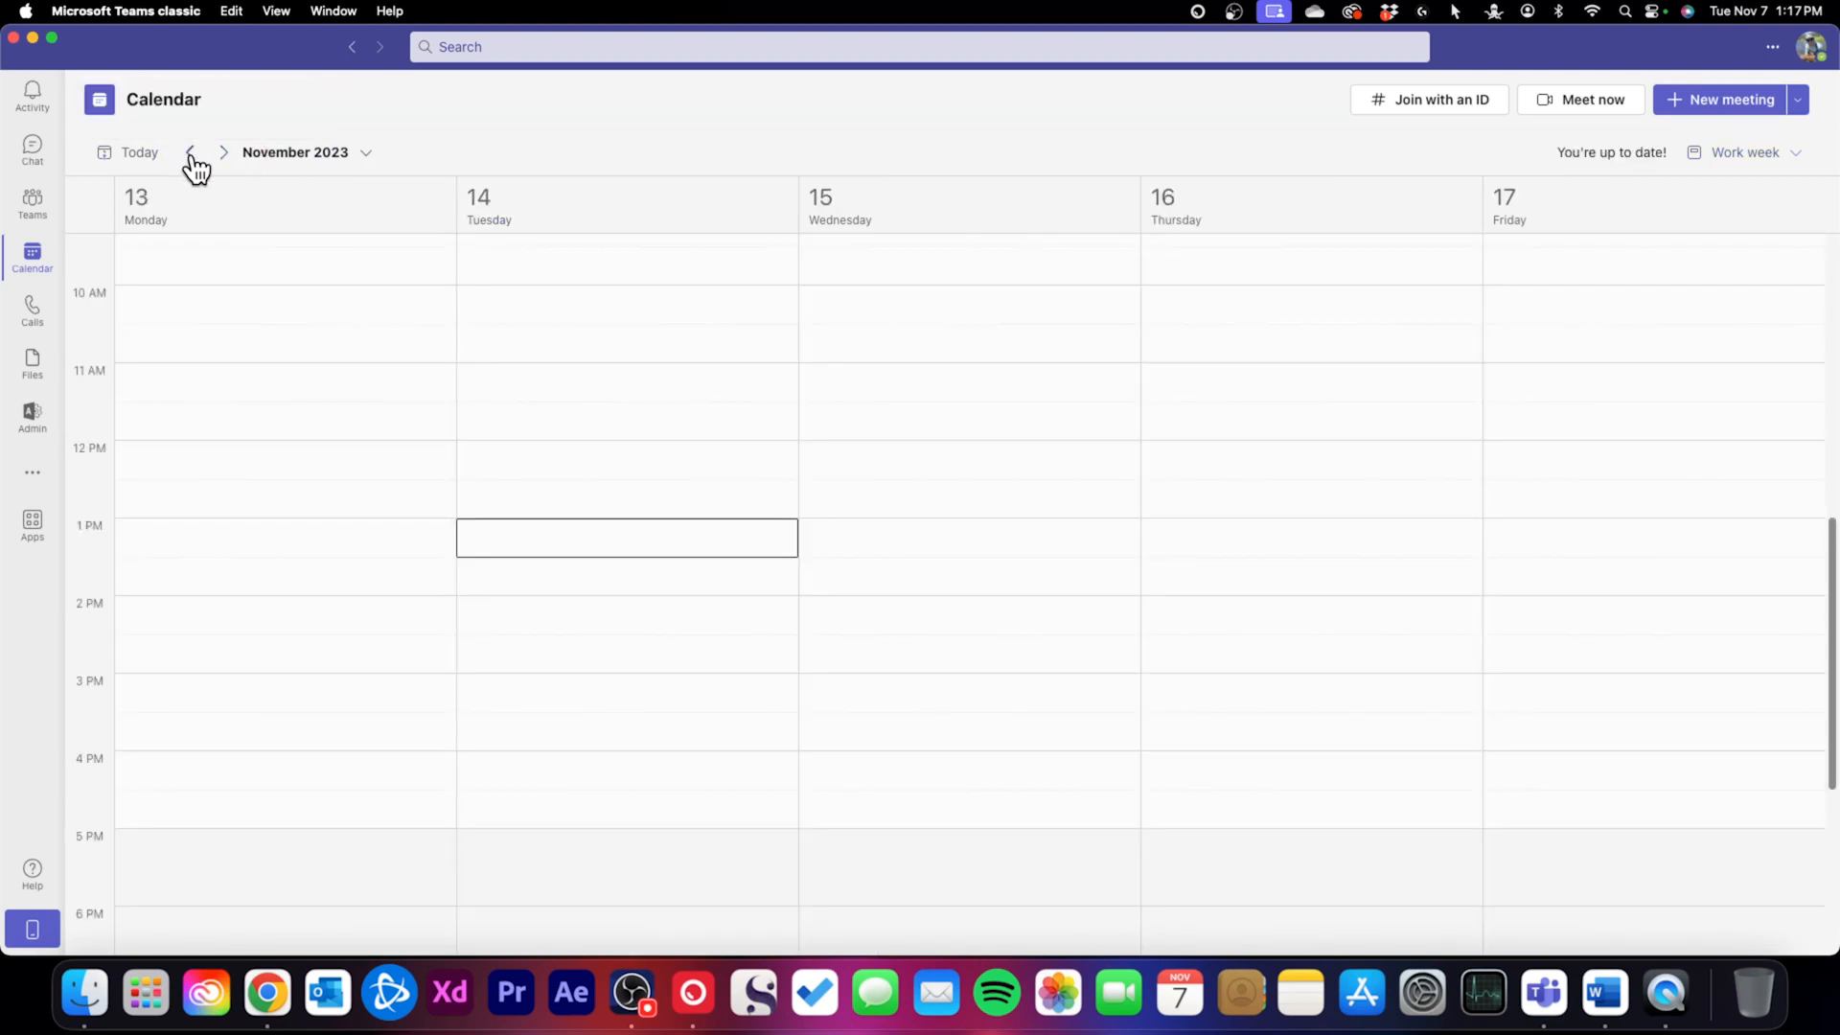
left_click(129, 163)
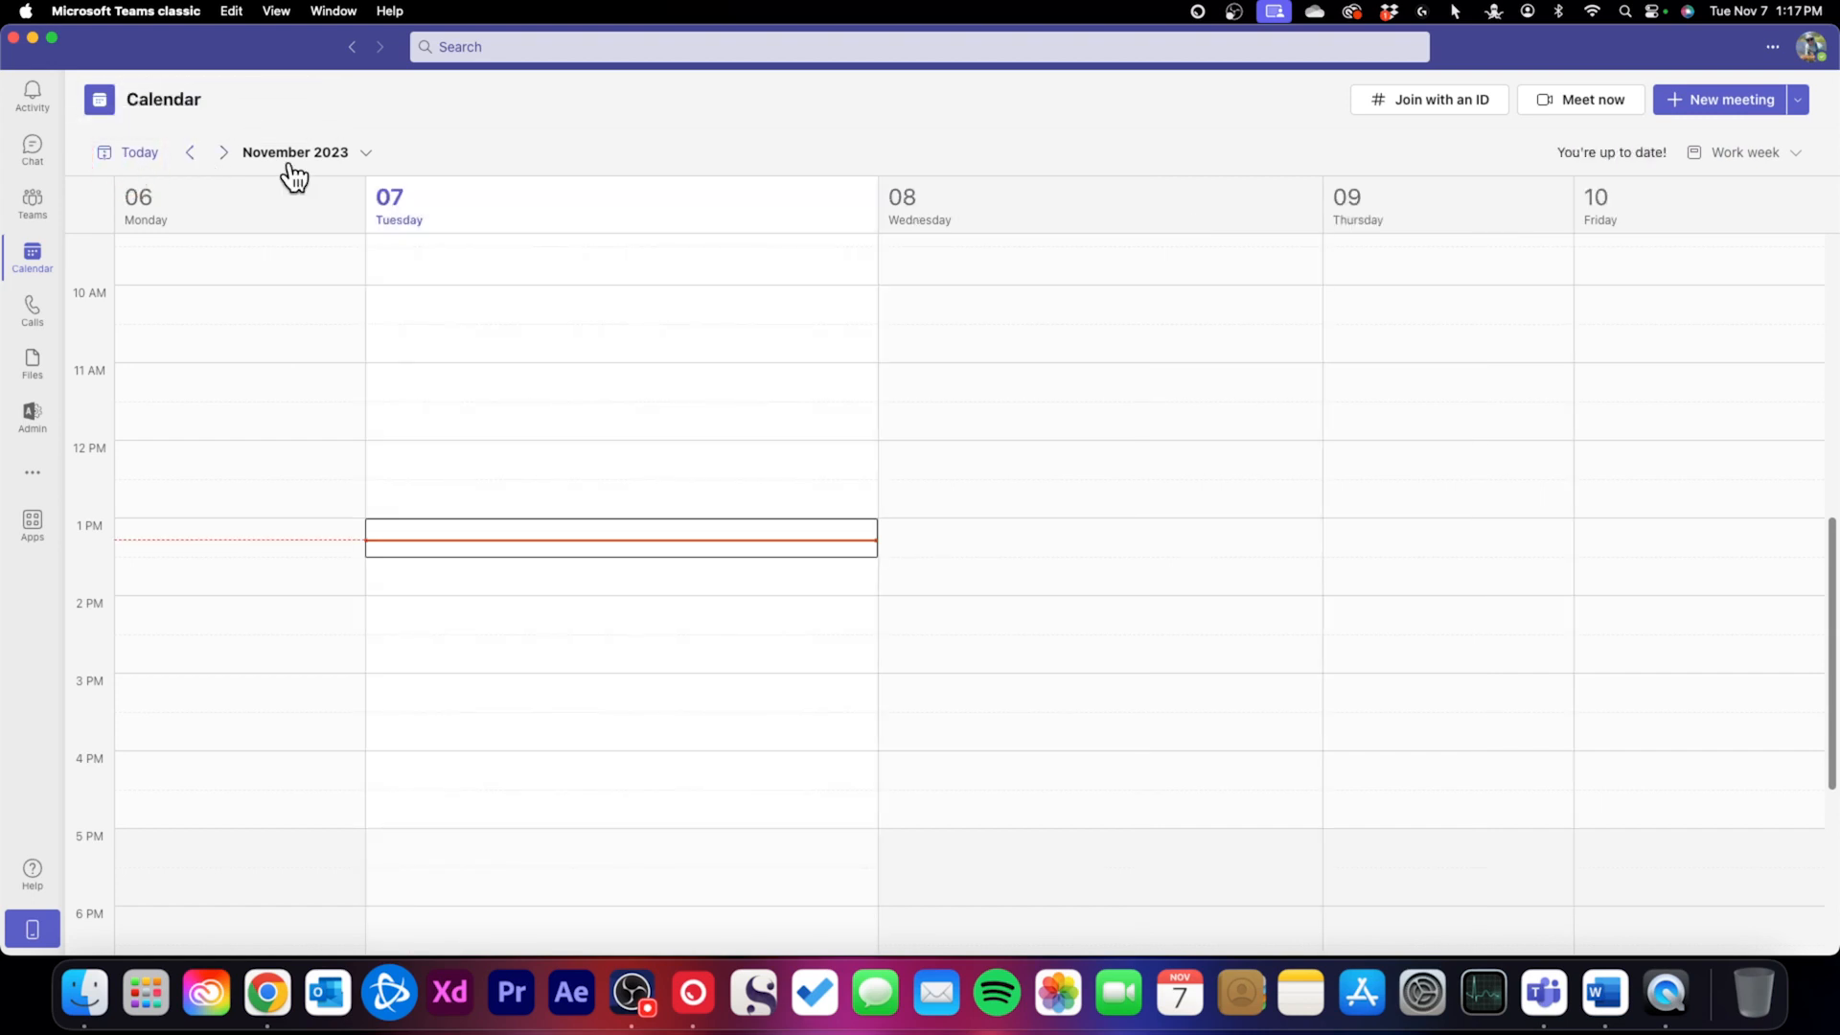
Browse the date picker ahead to January 2024 and back, and go to November 7, 2023
left_click(353, 163)
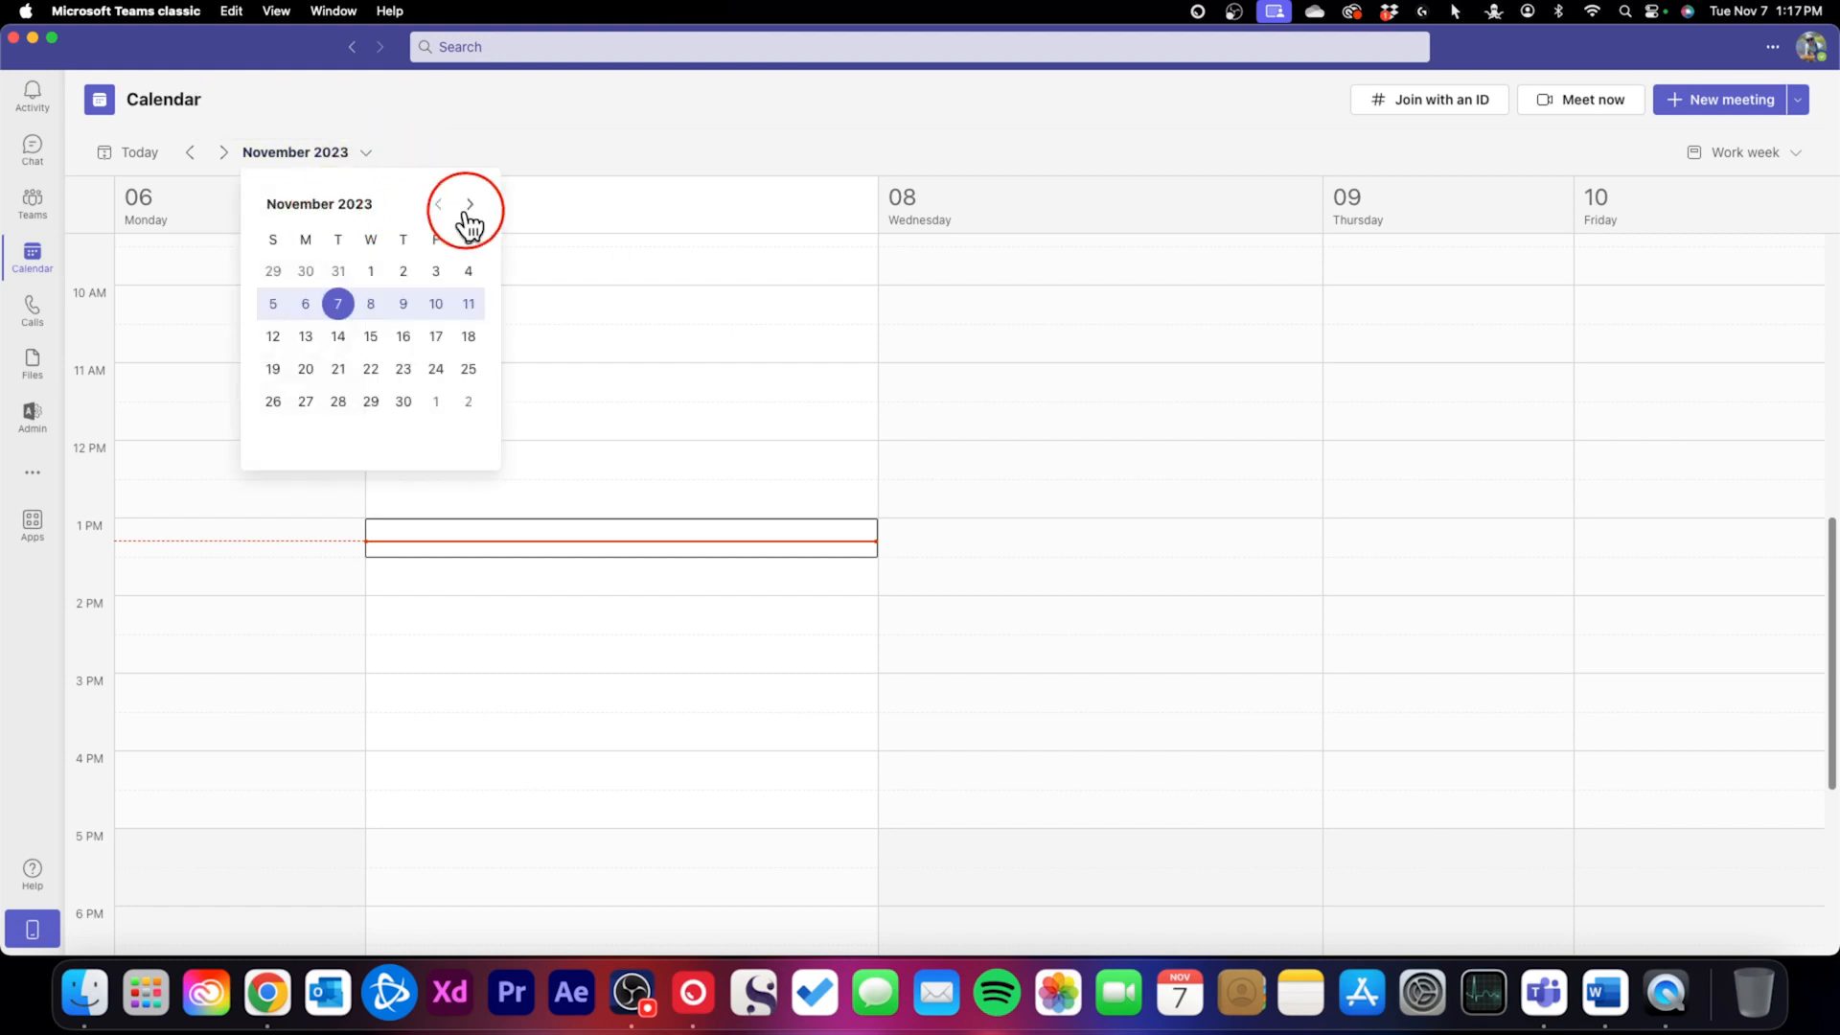
left_click(469, 207)
left_click(469, 207)
left_click(439, 206)
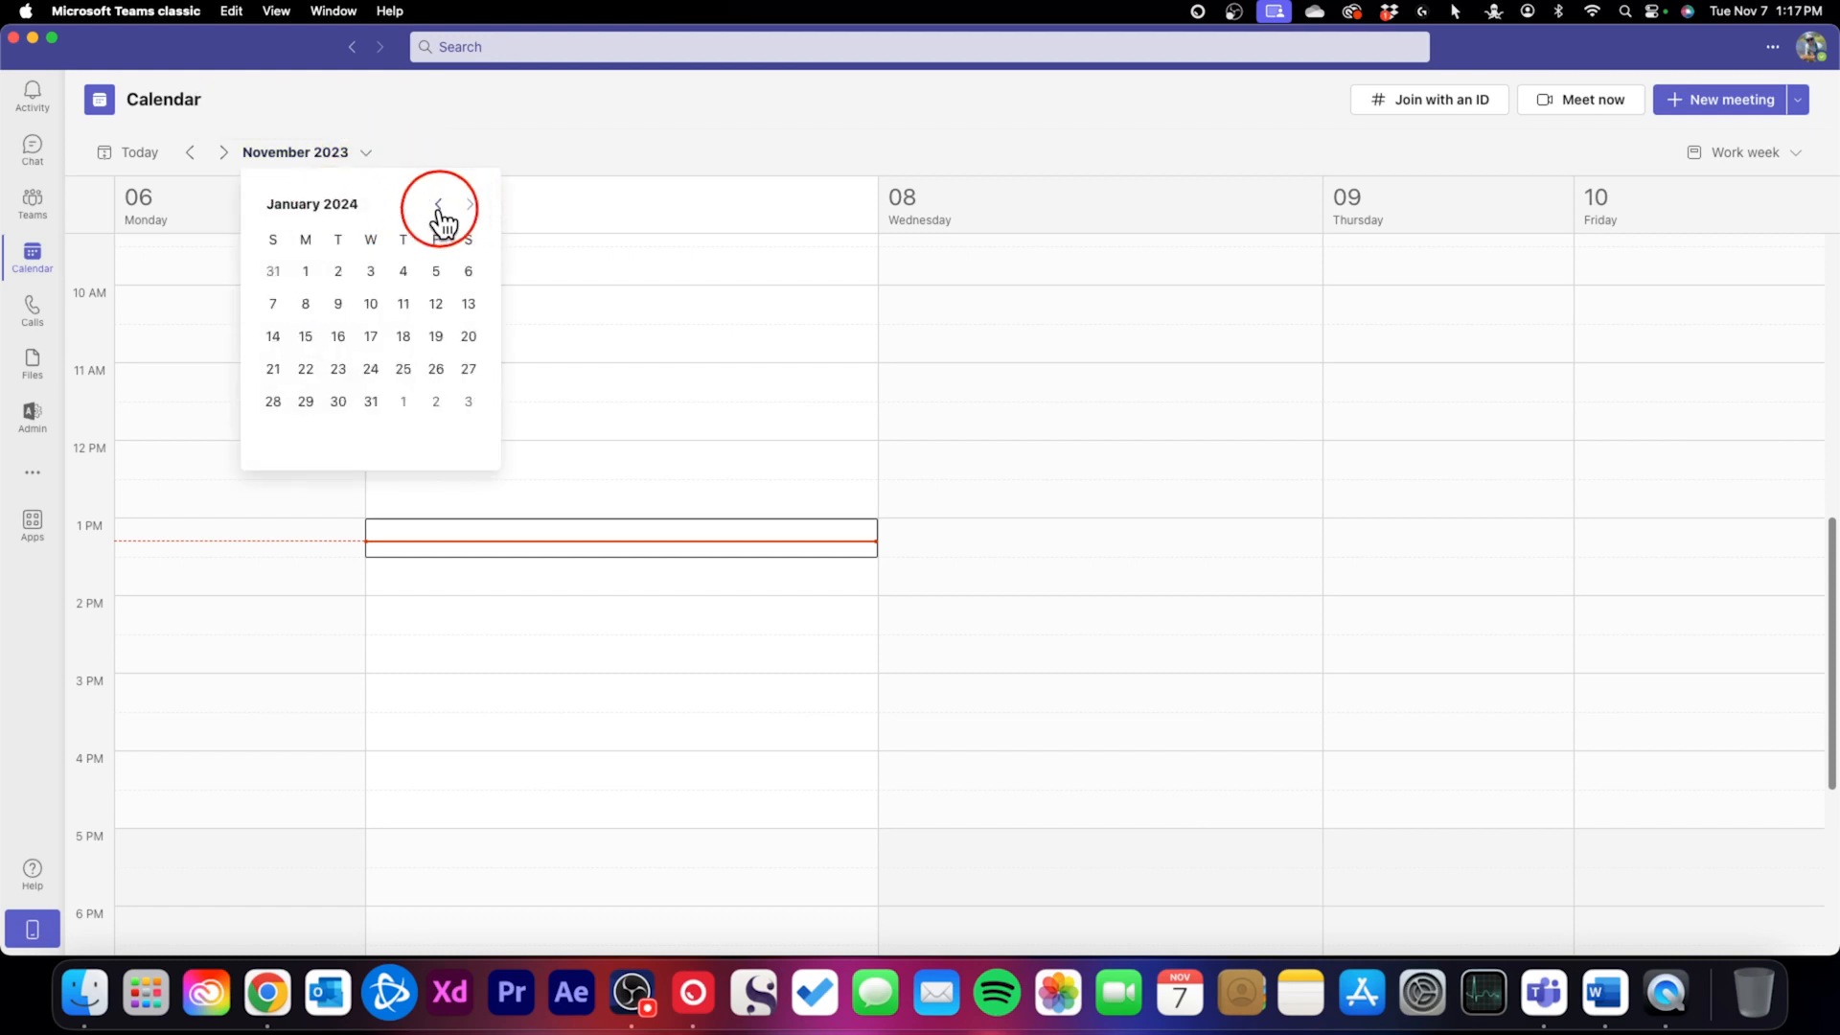
left_click(438, 206)
left_click(339, 304)
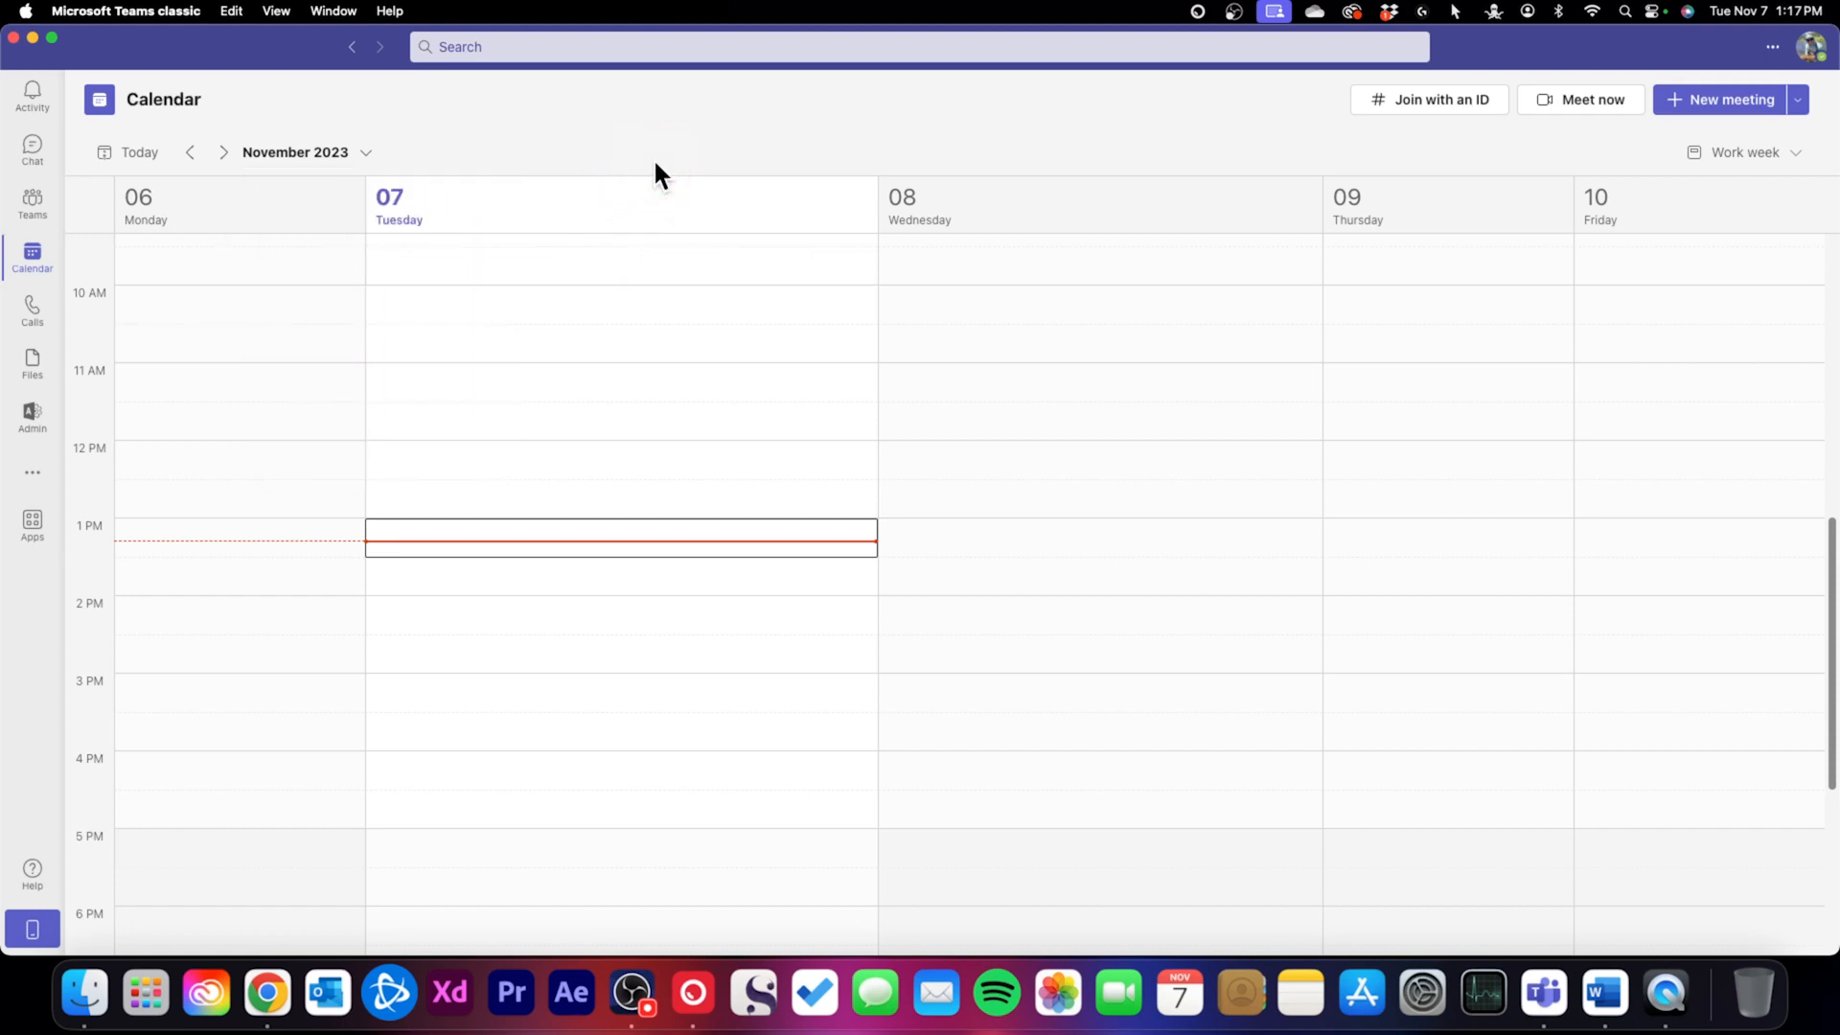
View the form for joining a meeting with an ID and passcode, and close it without entering anything
left_click(1436, 112)
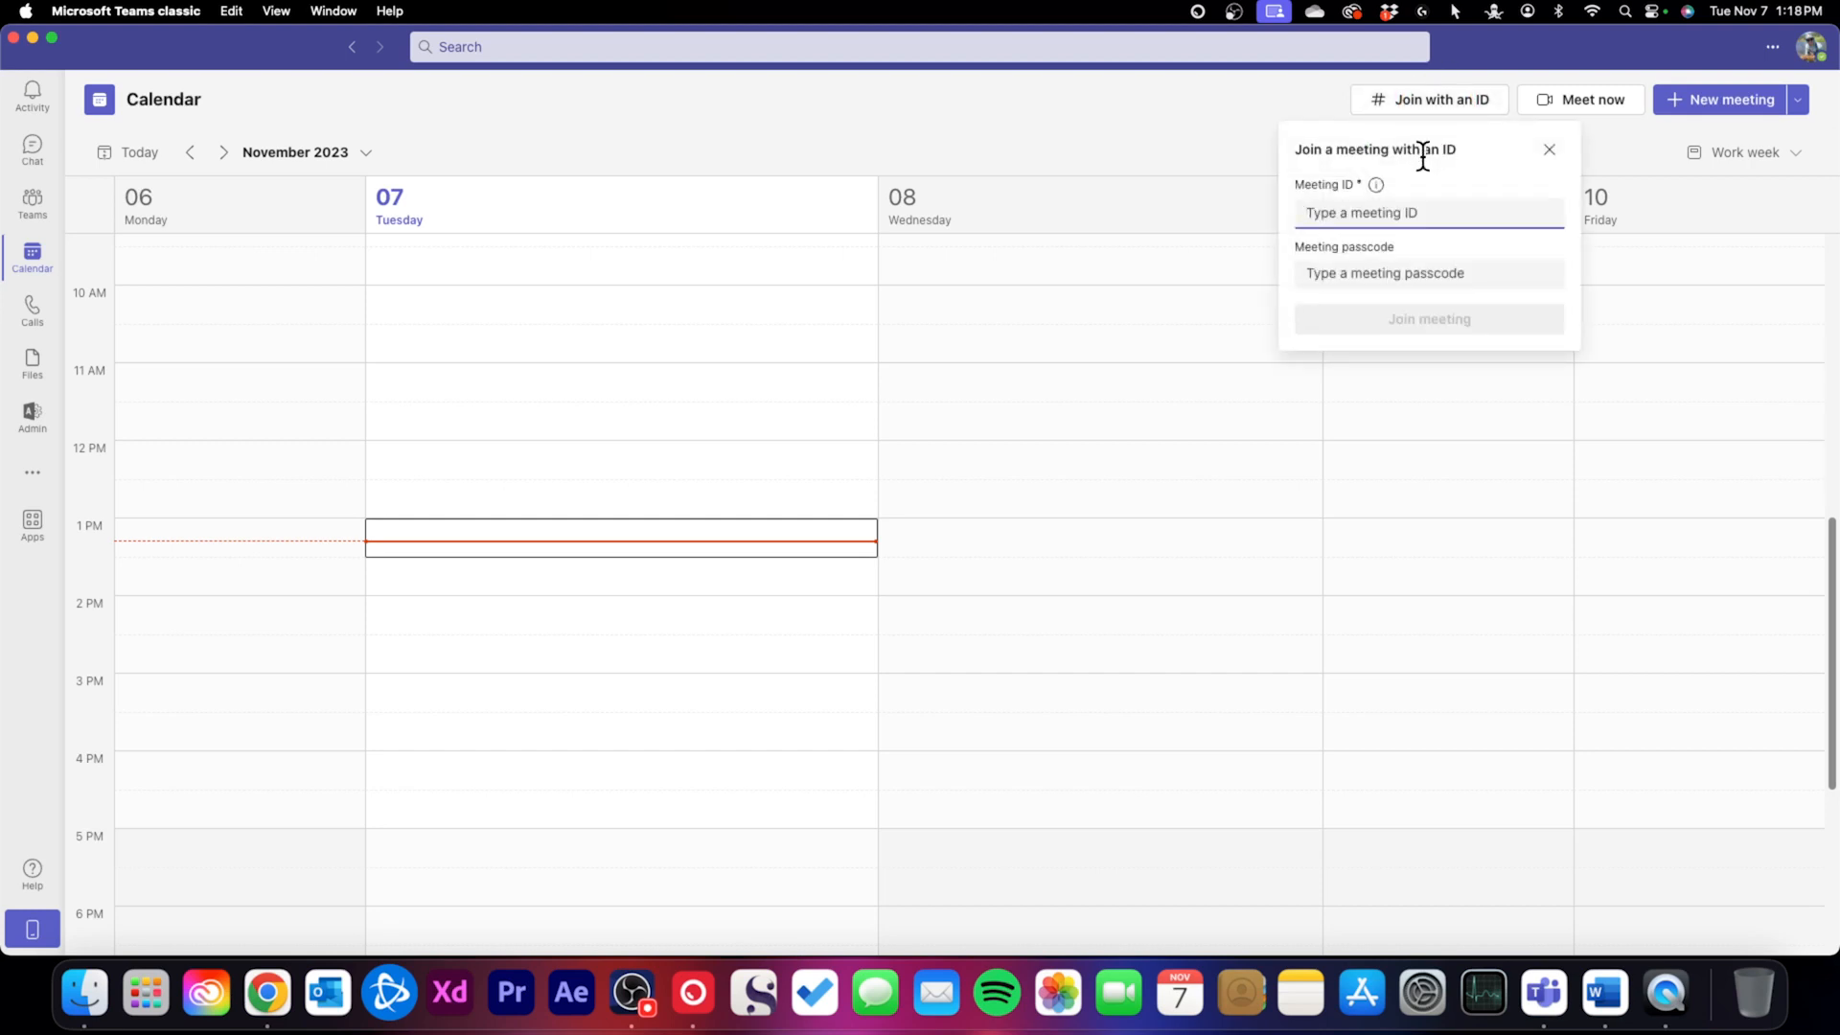
left_click(1422, 210)
left_click(1550, 150)
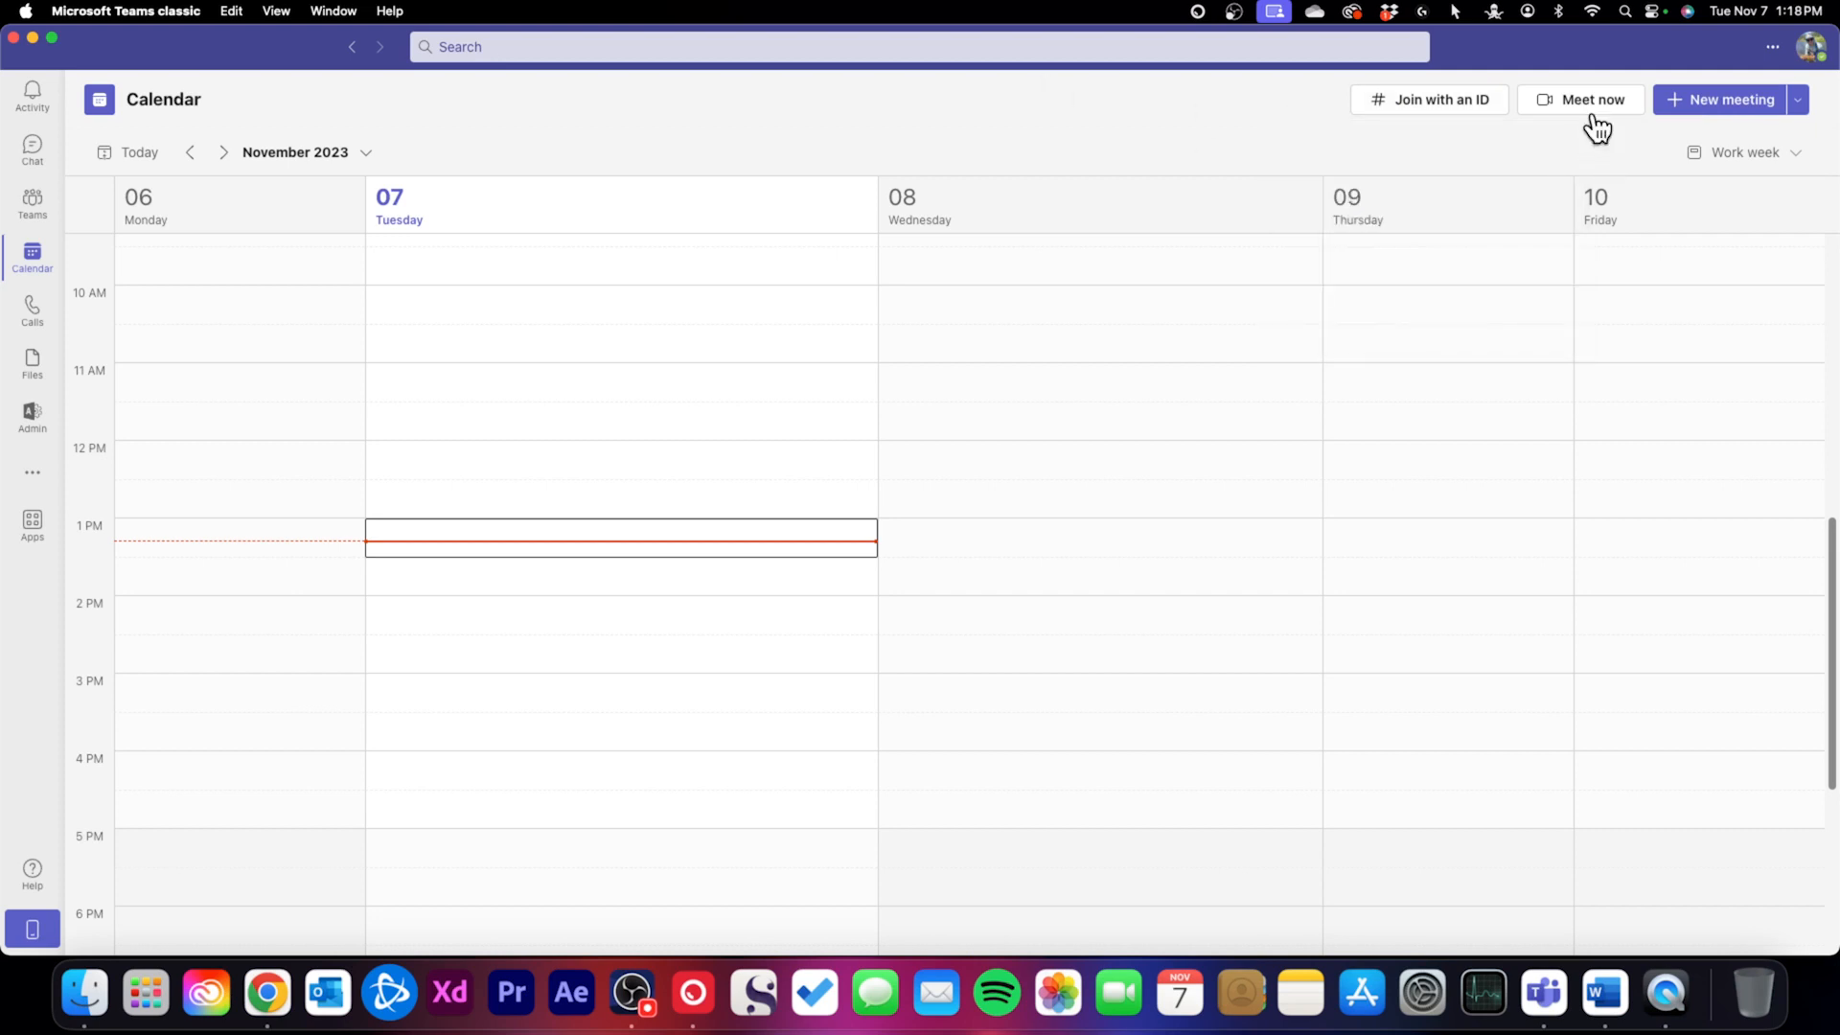
Look at the options for meeting immediately or scheduling a new meeting, including the available meeting templates
left_click(1598, 107)
left_click(1736, 113)
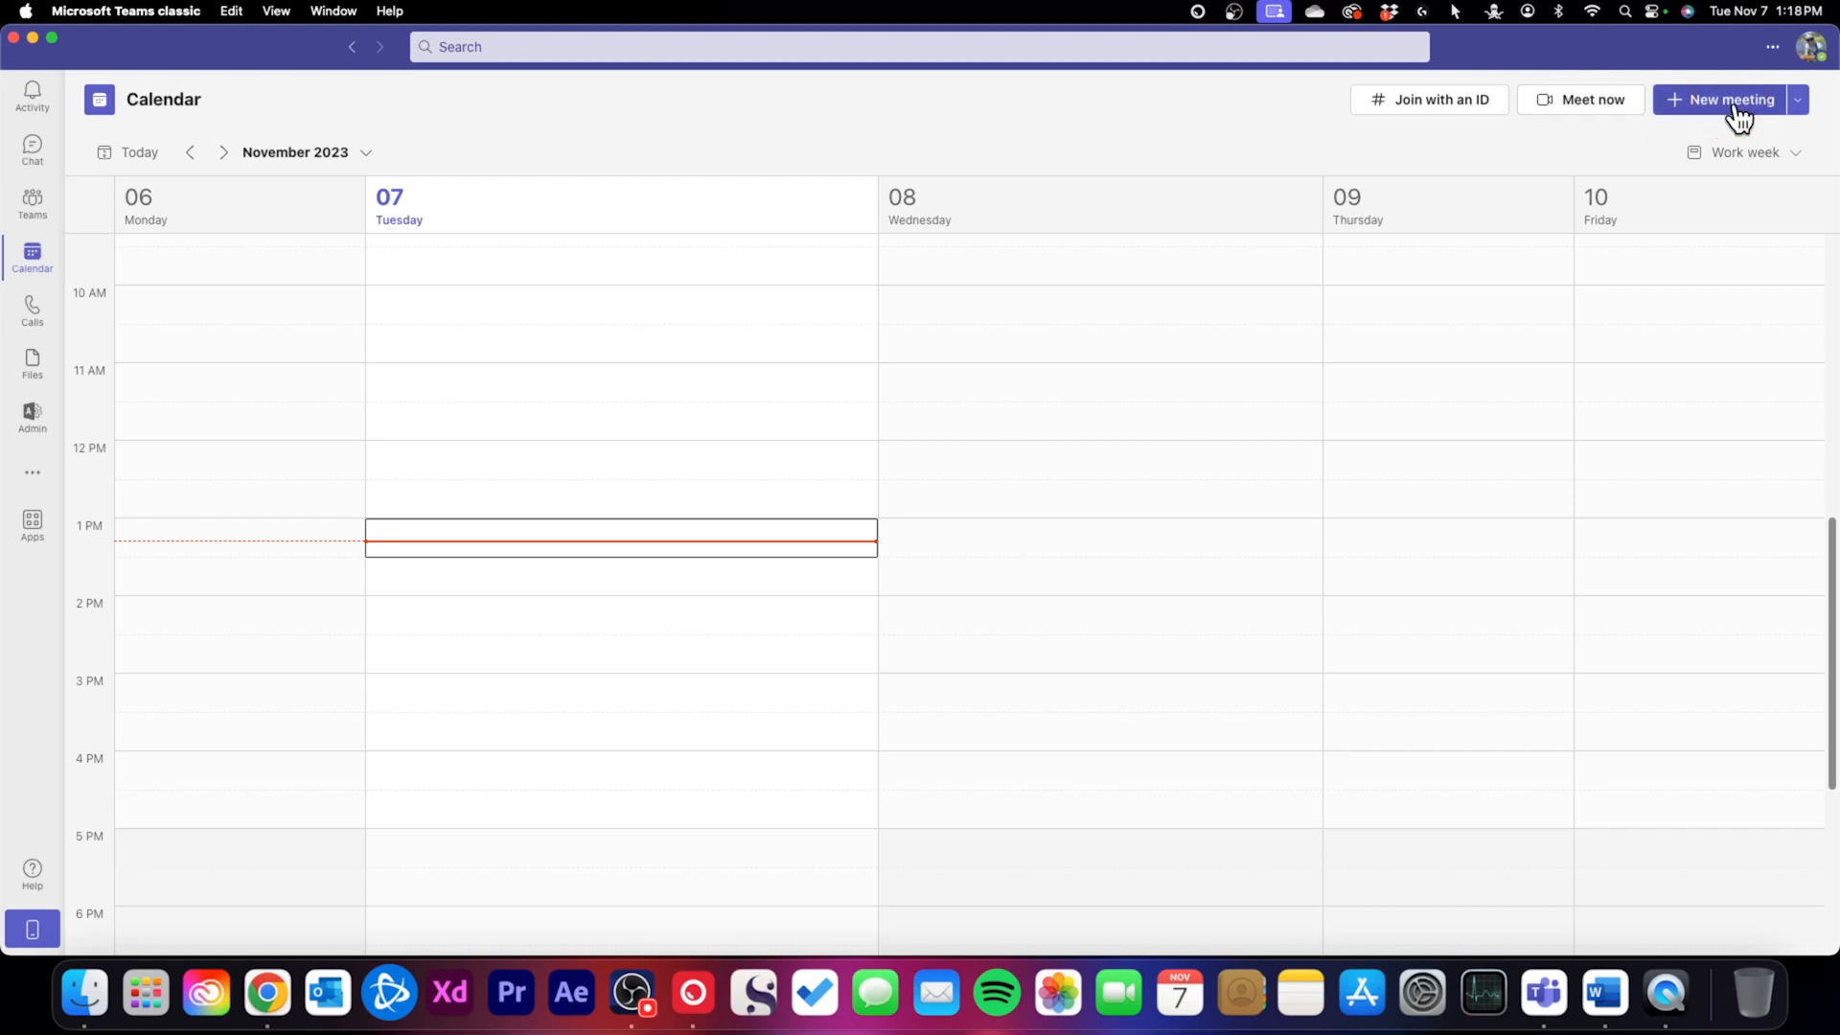
left_click(1798, 106)
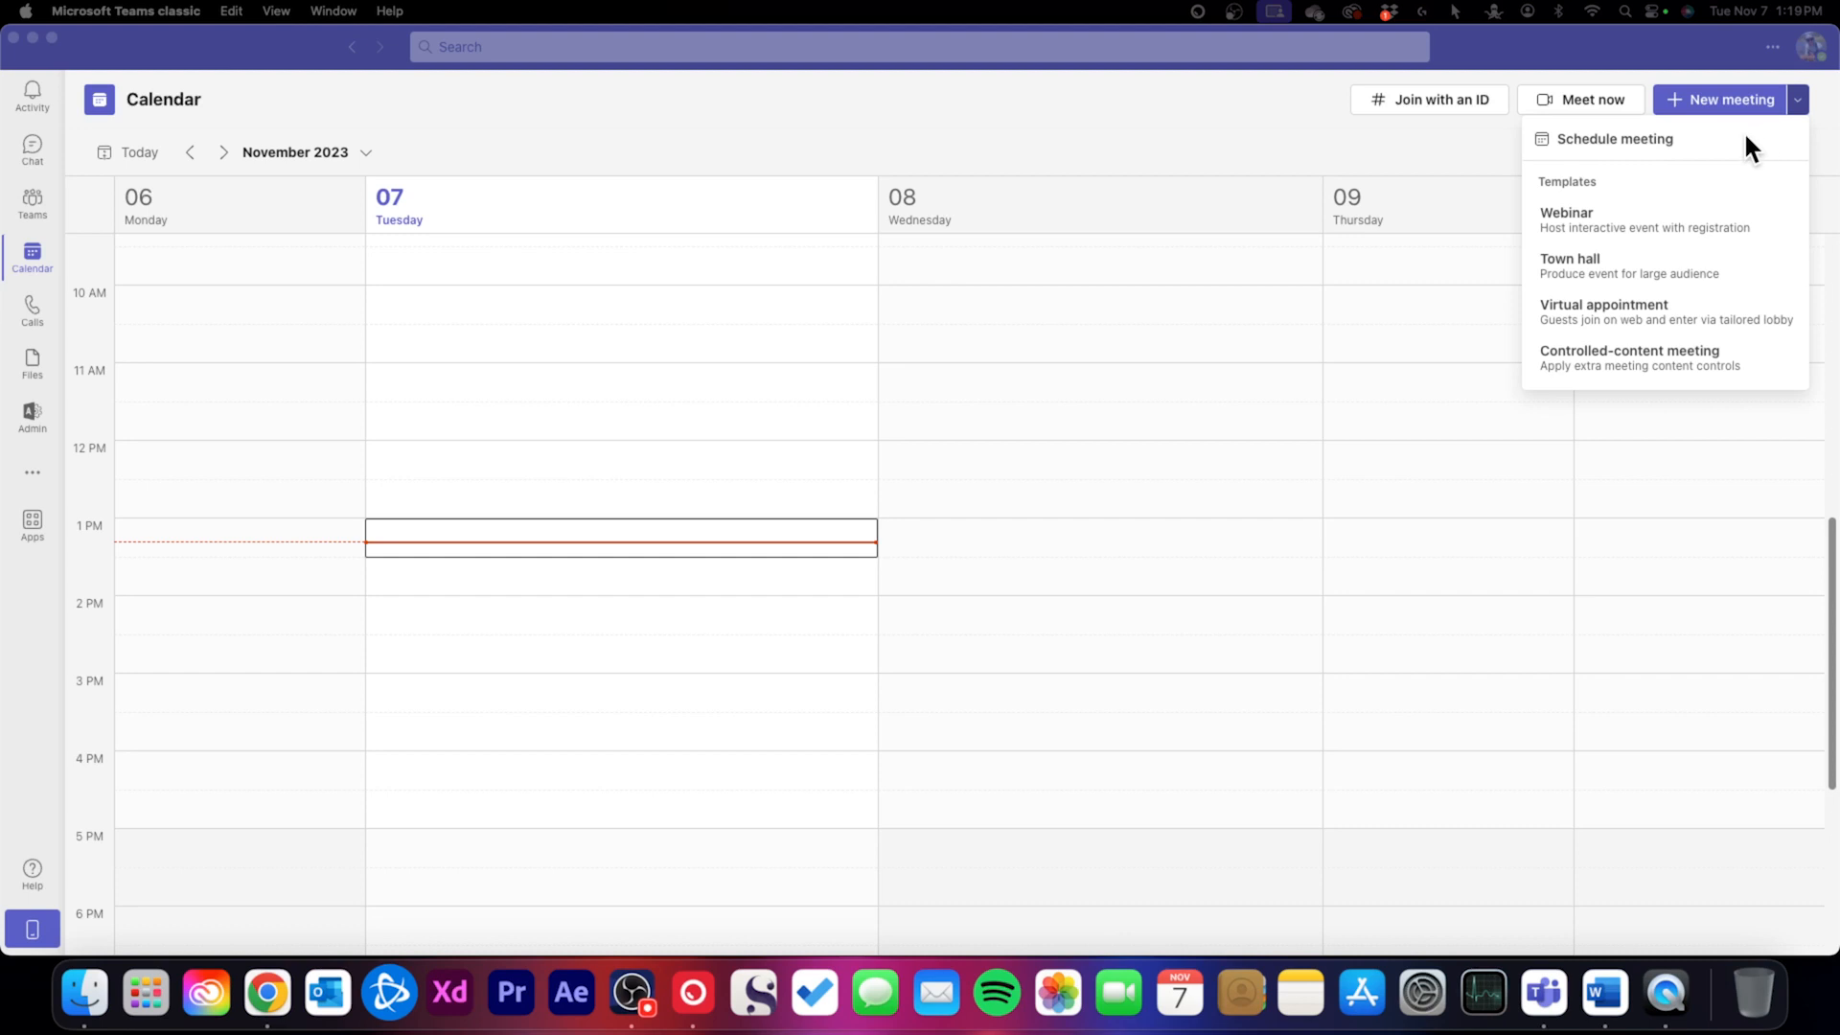
left_click(1814, 143)
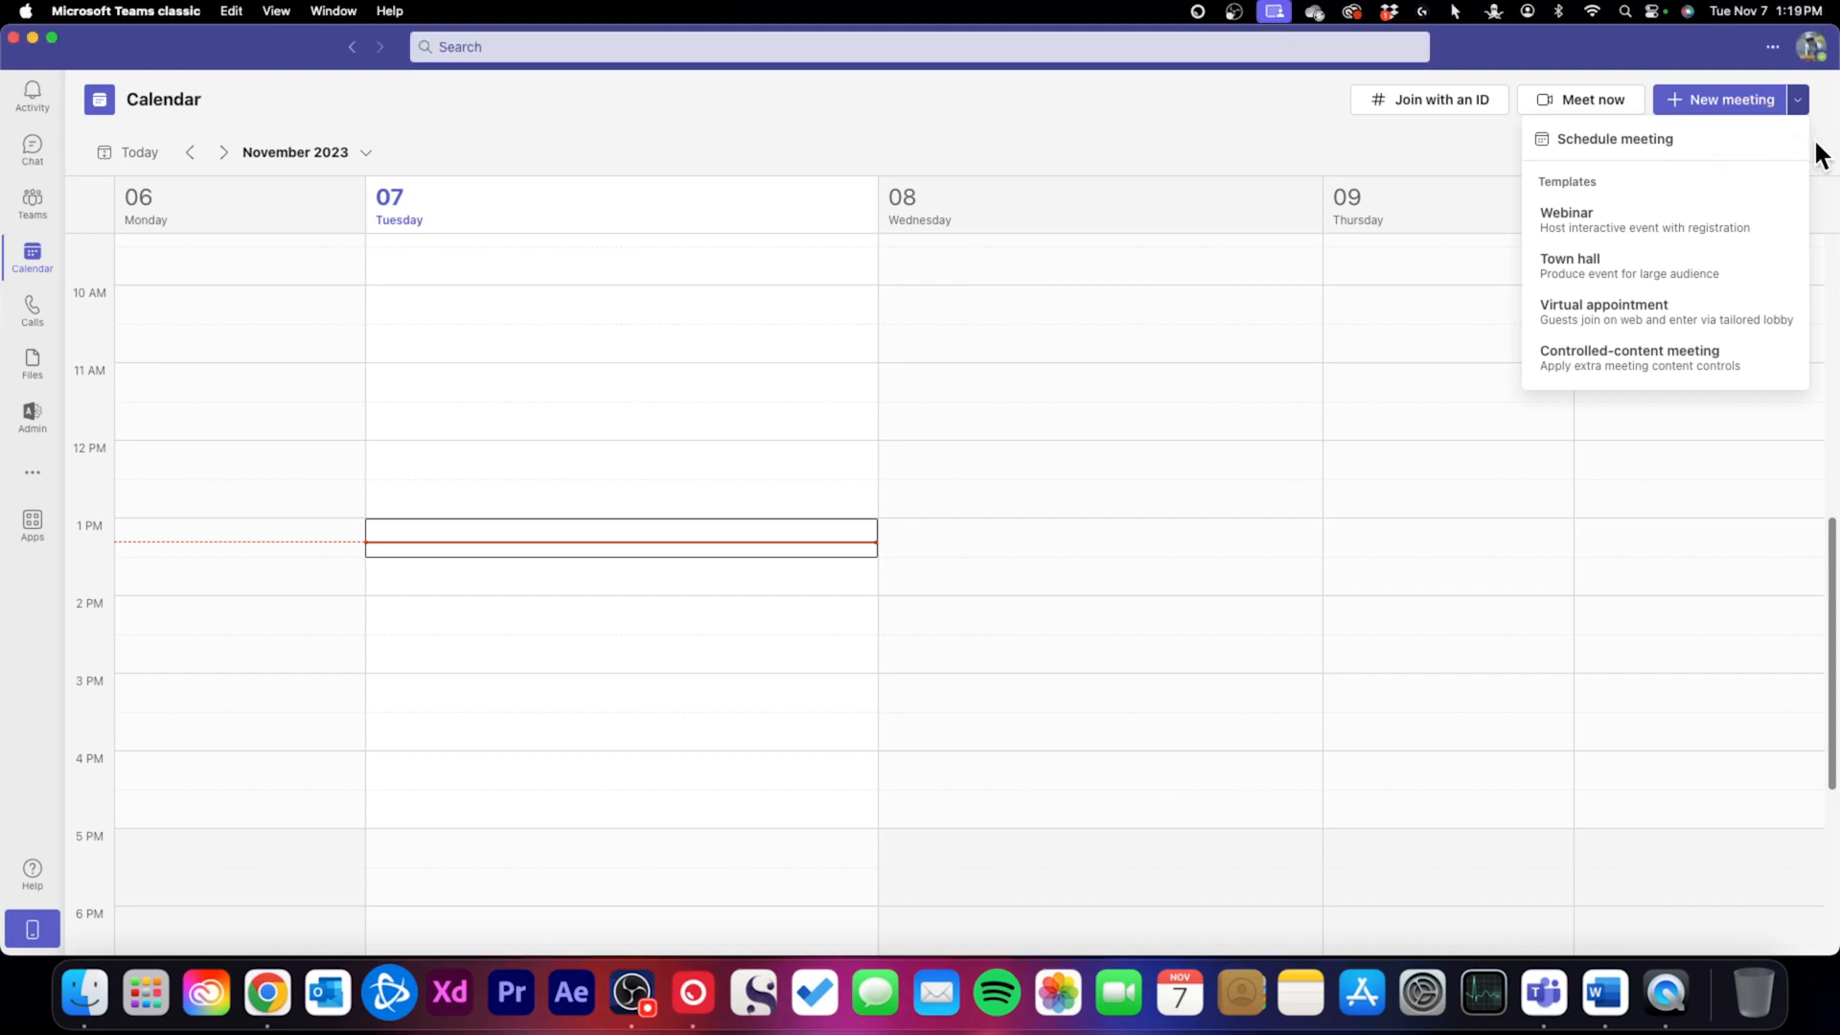
left_click(1825, 121)
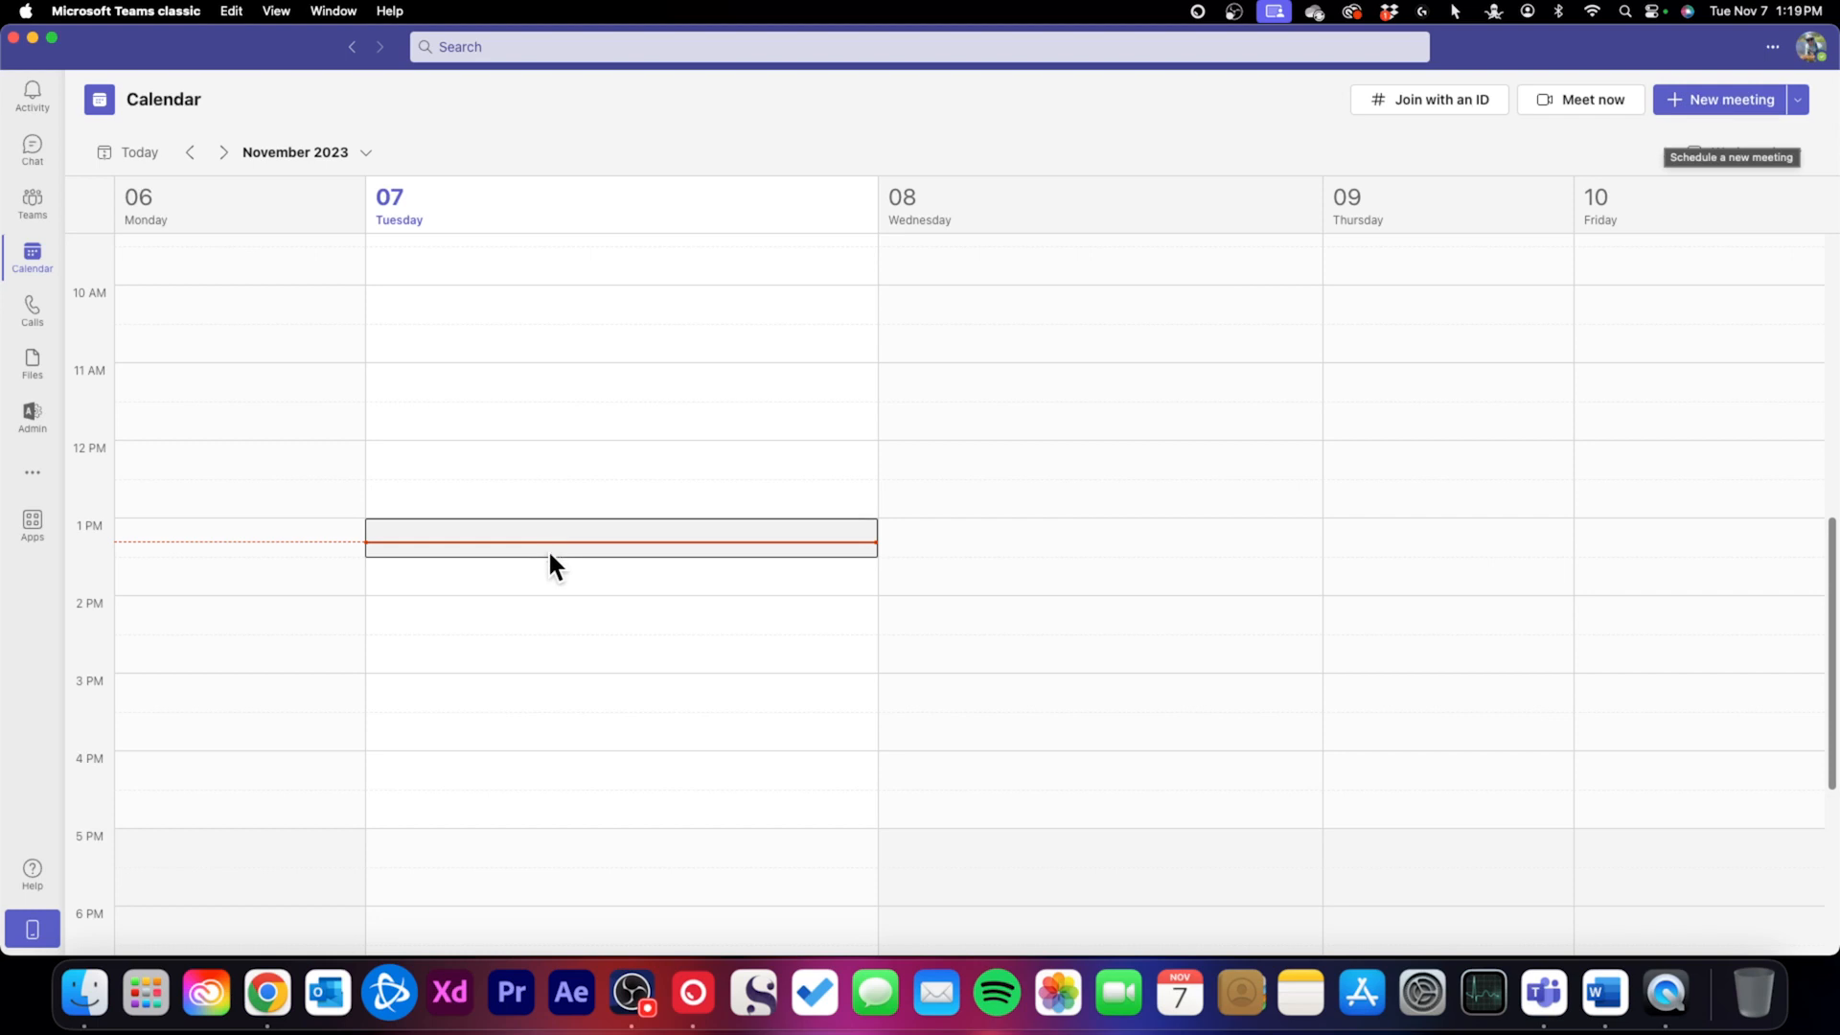
Start a new meeting in the 10:00 AM slot on Wednesday, November 8, and close the duplicate meeting form
scroll(672, 619, "up", 1)
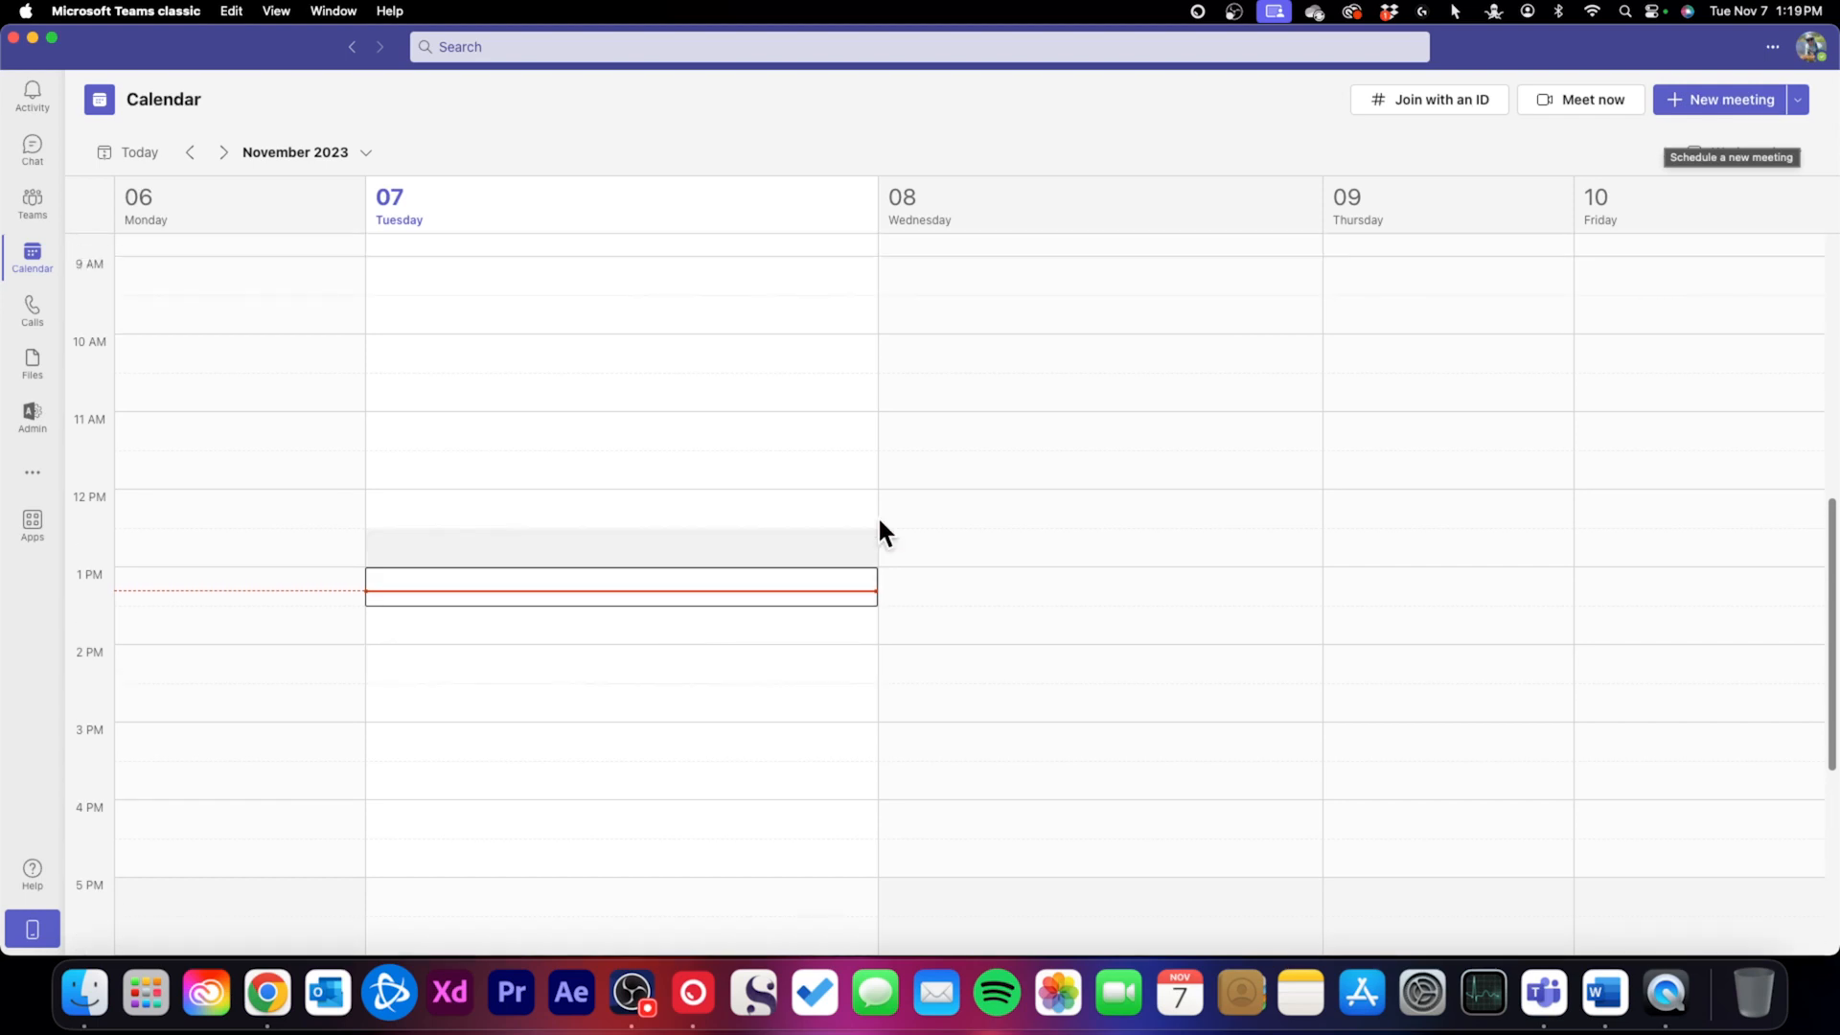
scroll(1042, 485, "up", 2)
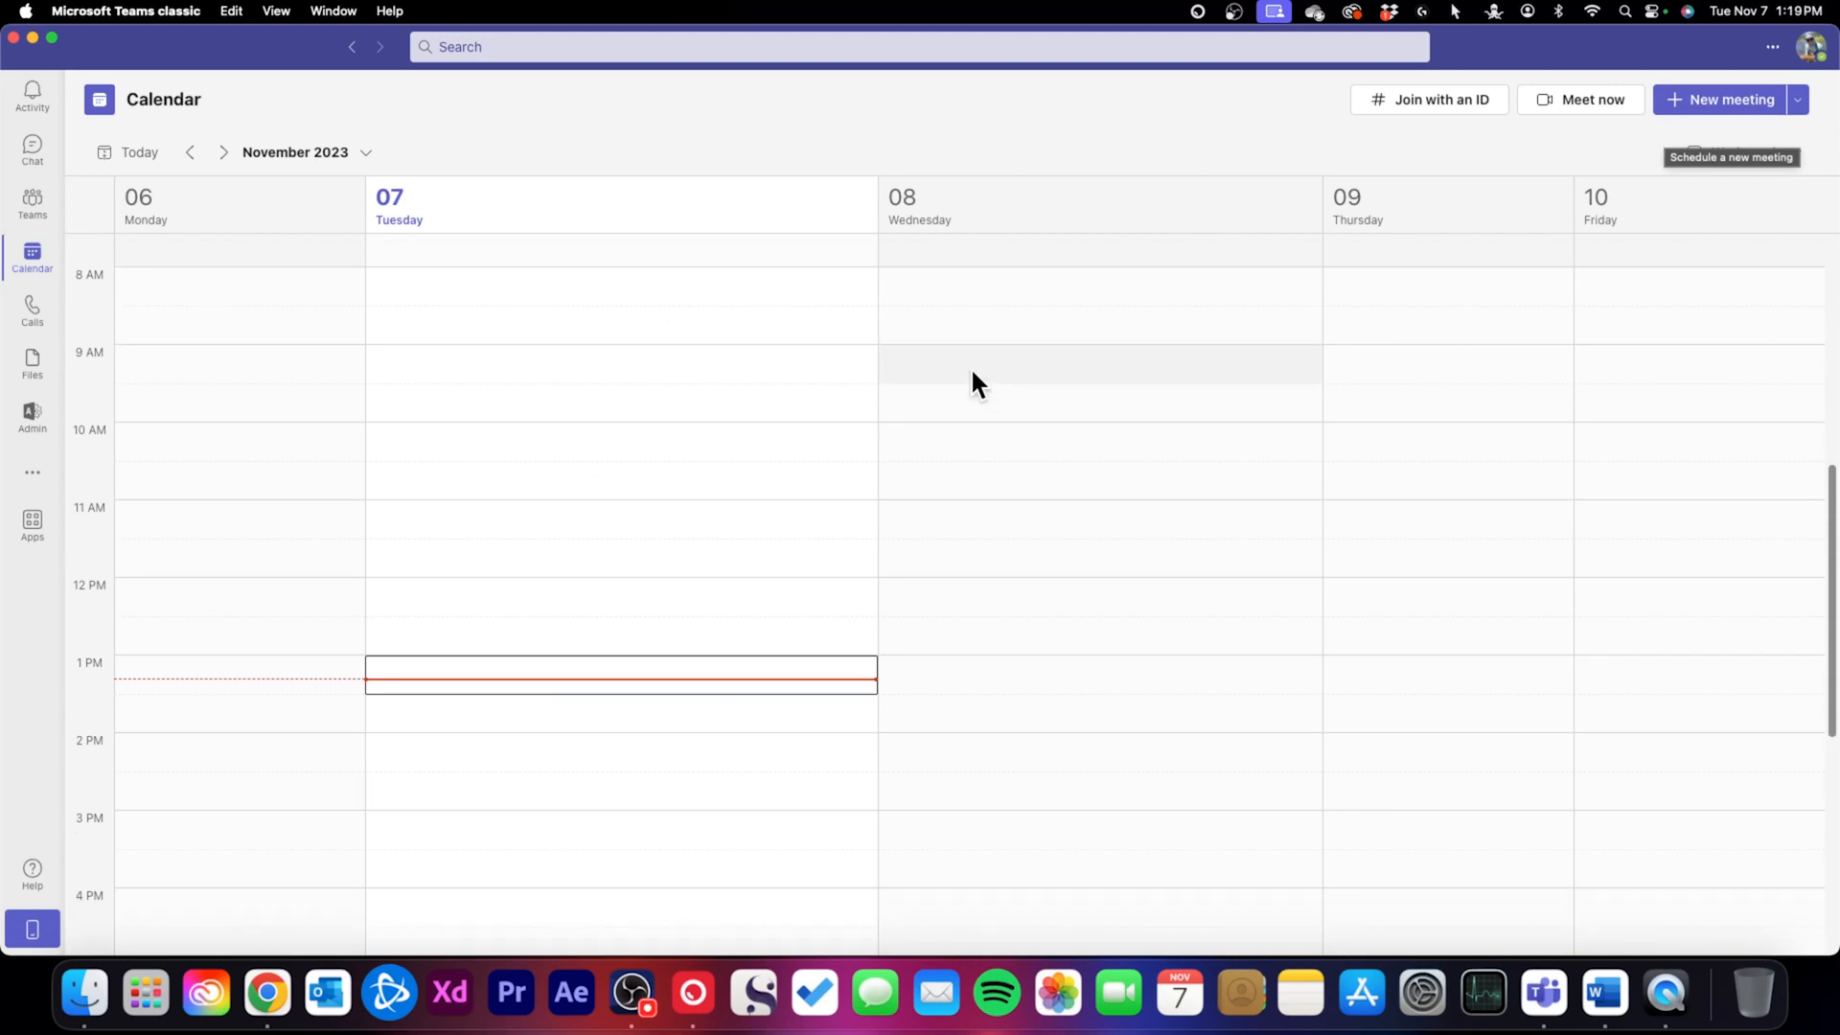
scroll(997, 412, "down", 1)
double_click(1035, 427)
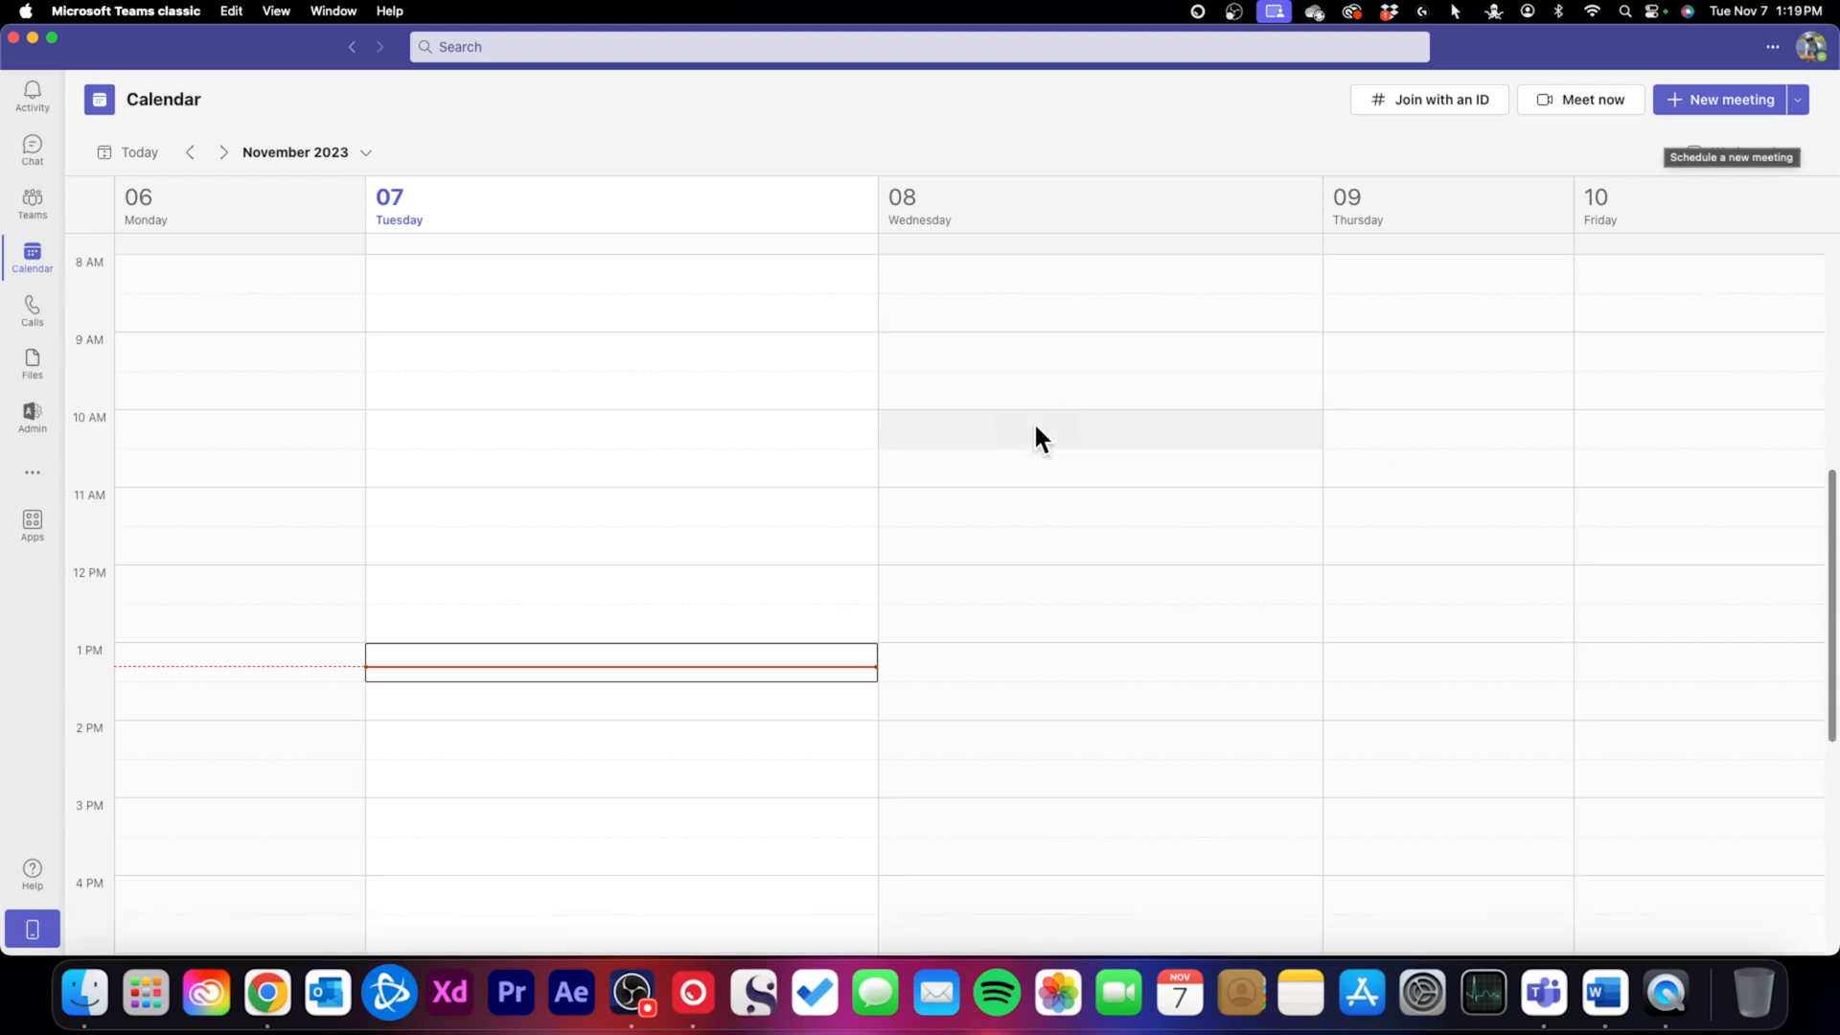
left_click_drag(934, 61, 1228, 146)
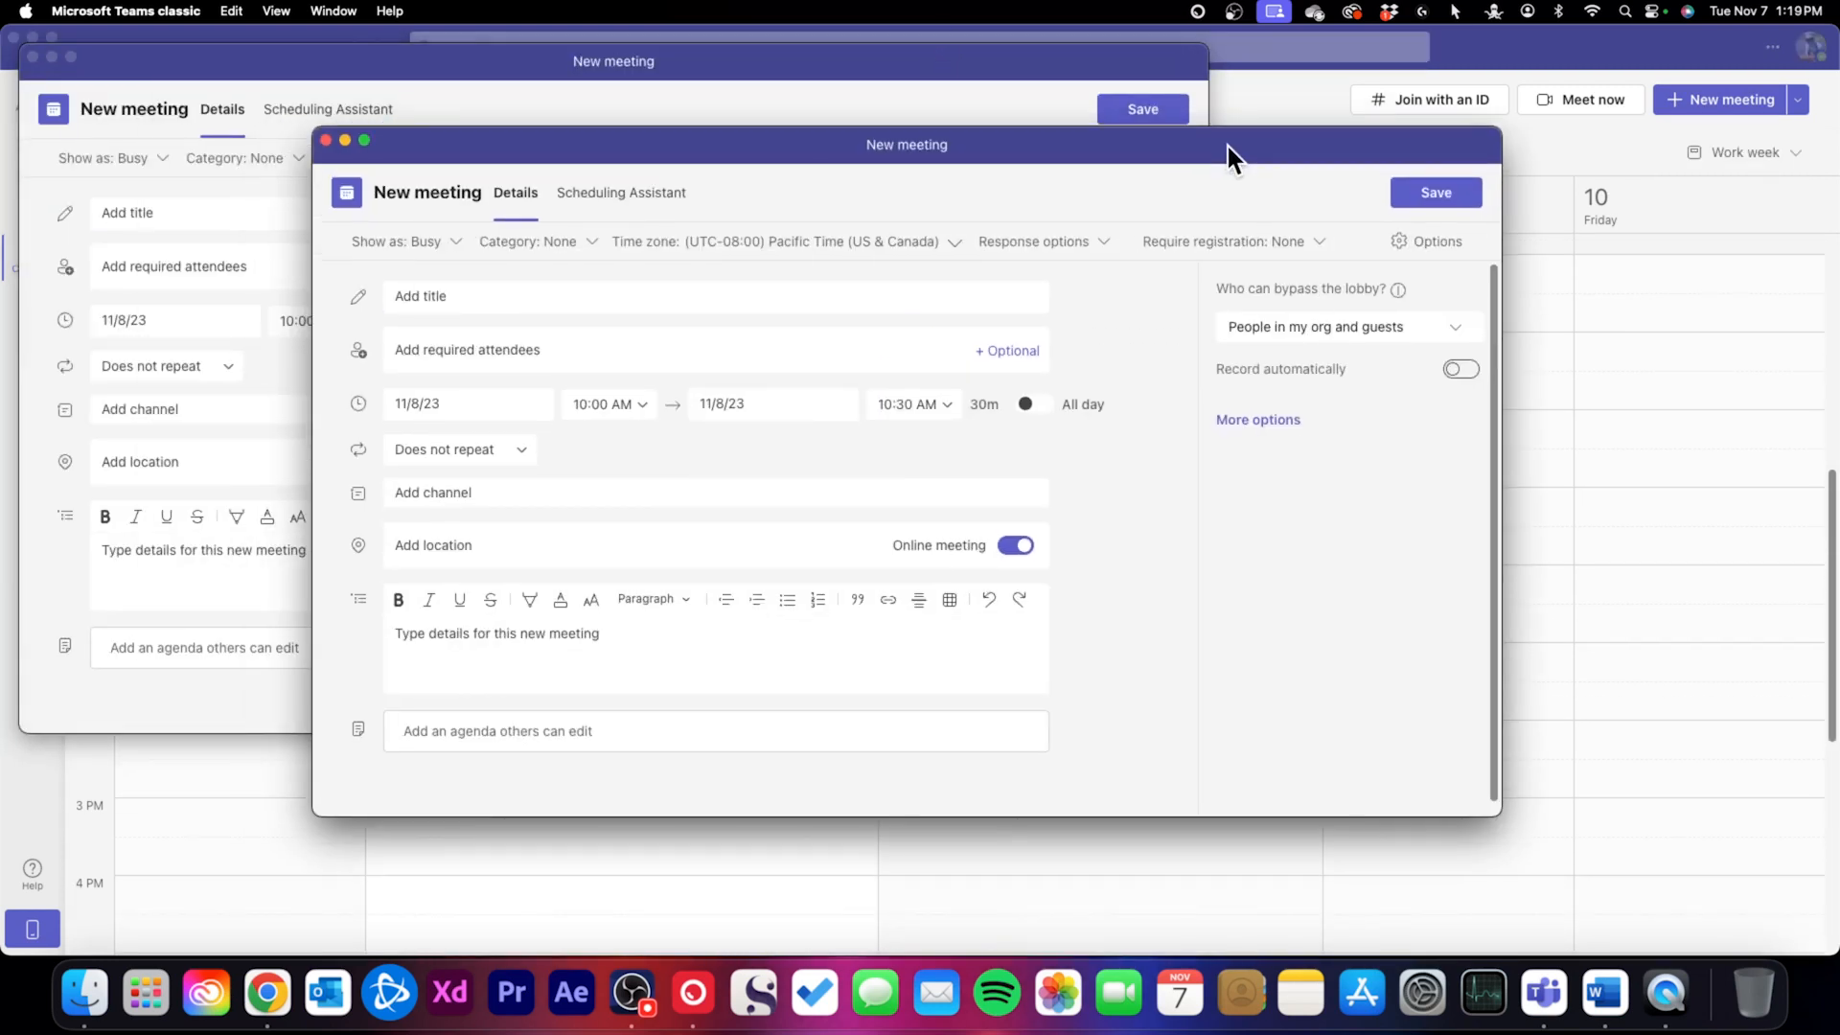
left_click(326, 140)
Enlarge the new meeting window and position it over the calendar so the whole form shows
left_click_drag(335, 65, 768, 148)
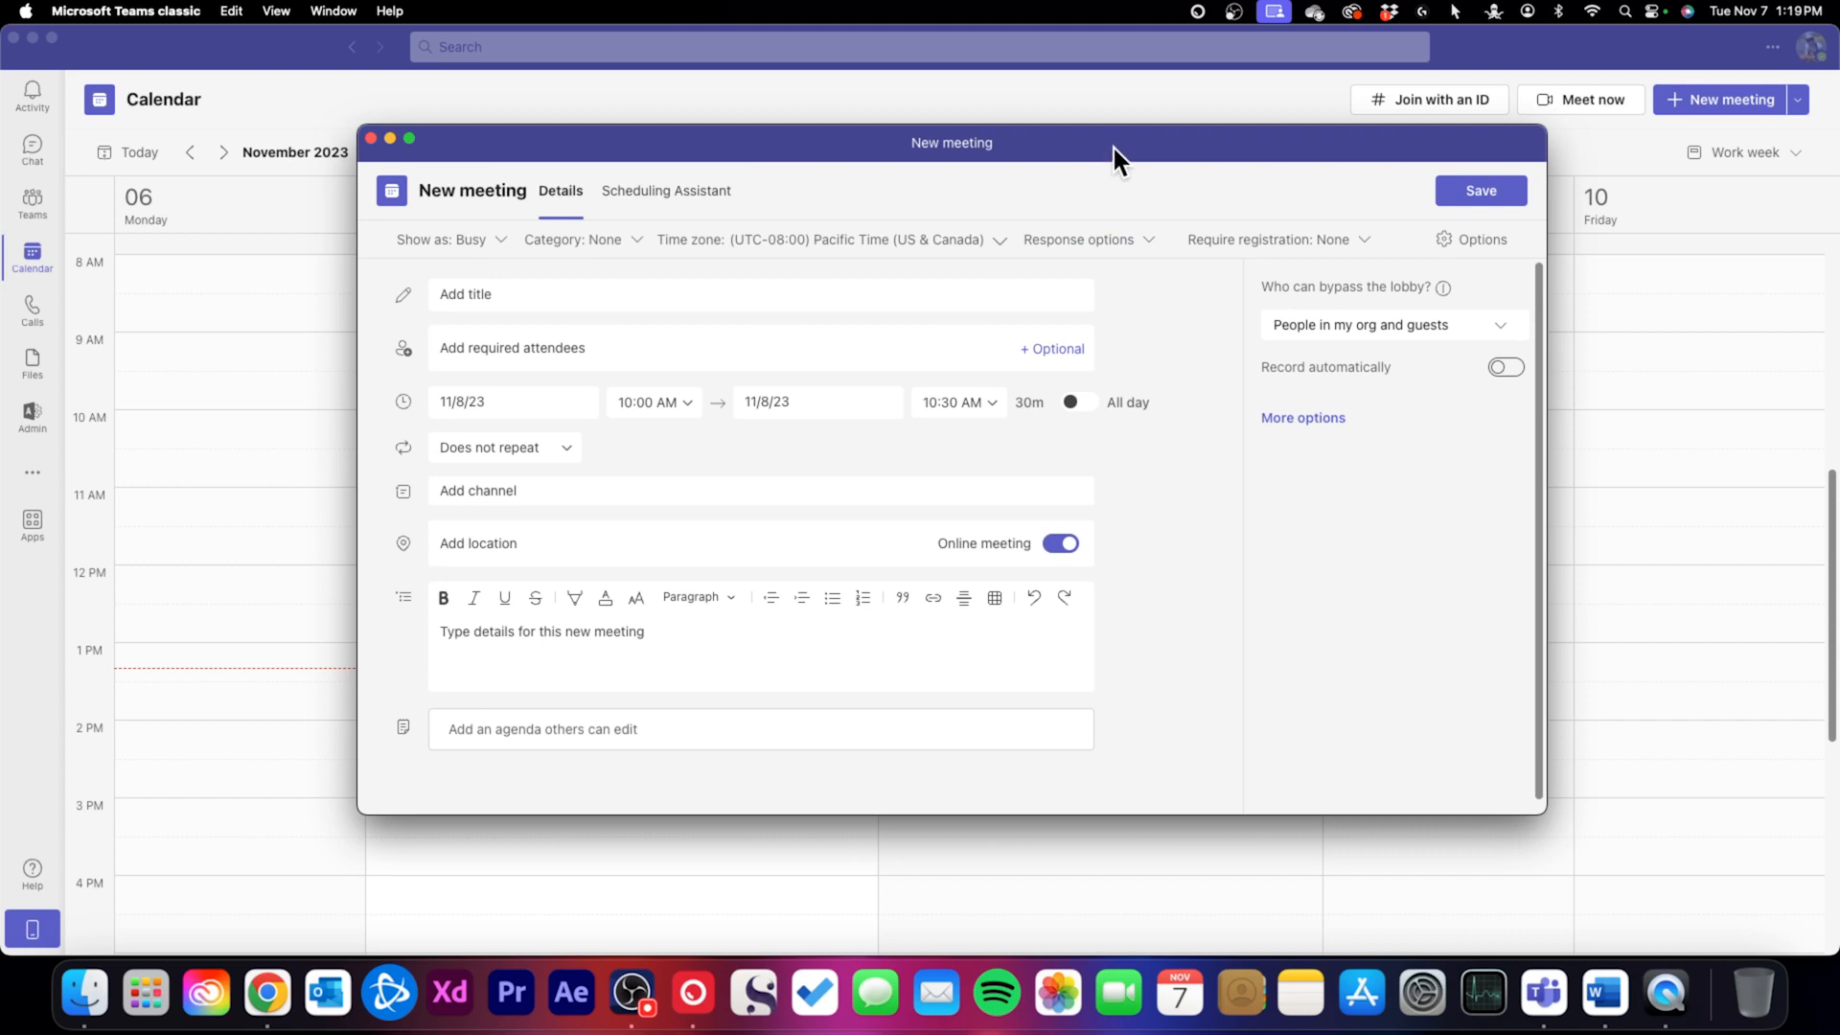
left_click_drag(1113, 148, 1012, 101)
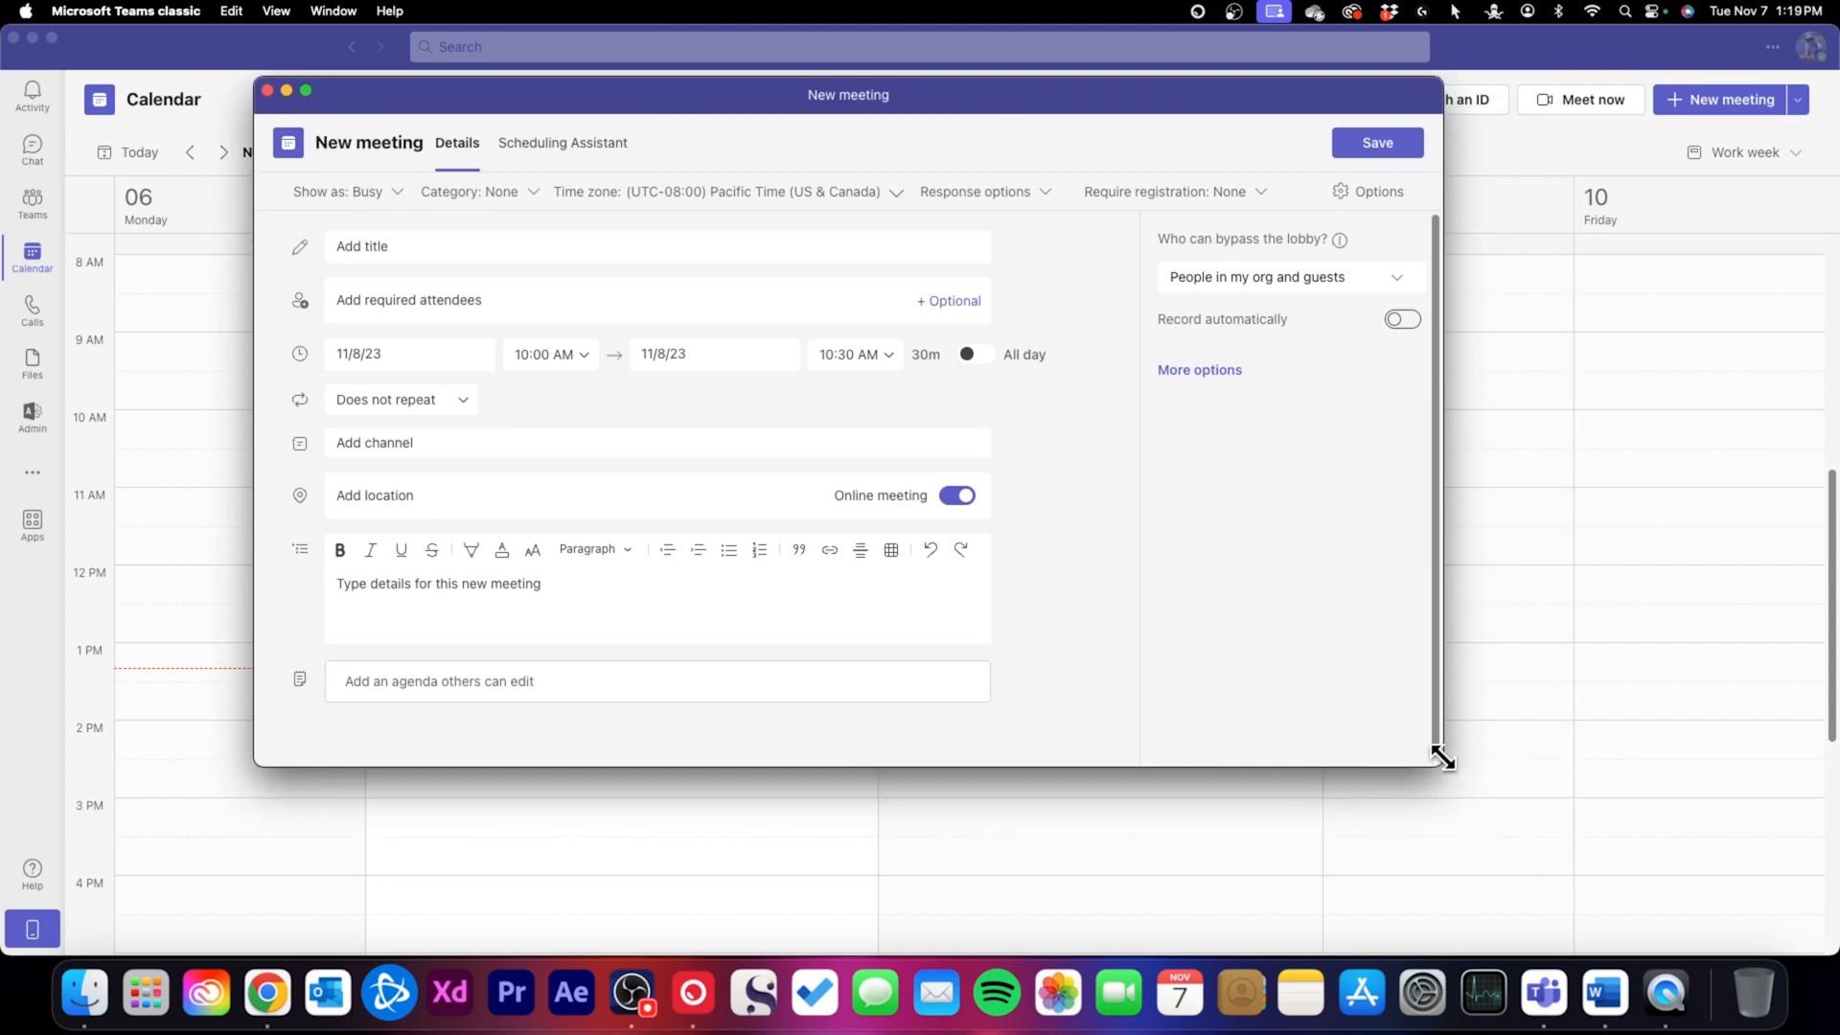
left_click_drag(1438, 764, 1699, 930)
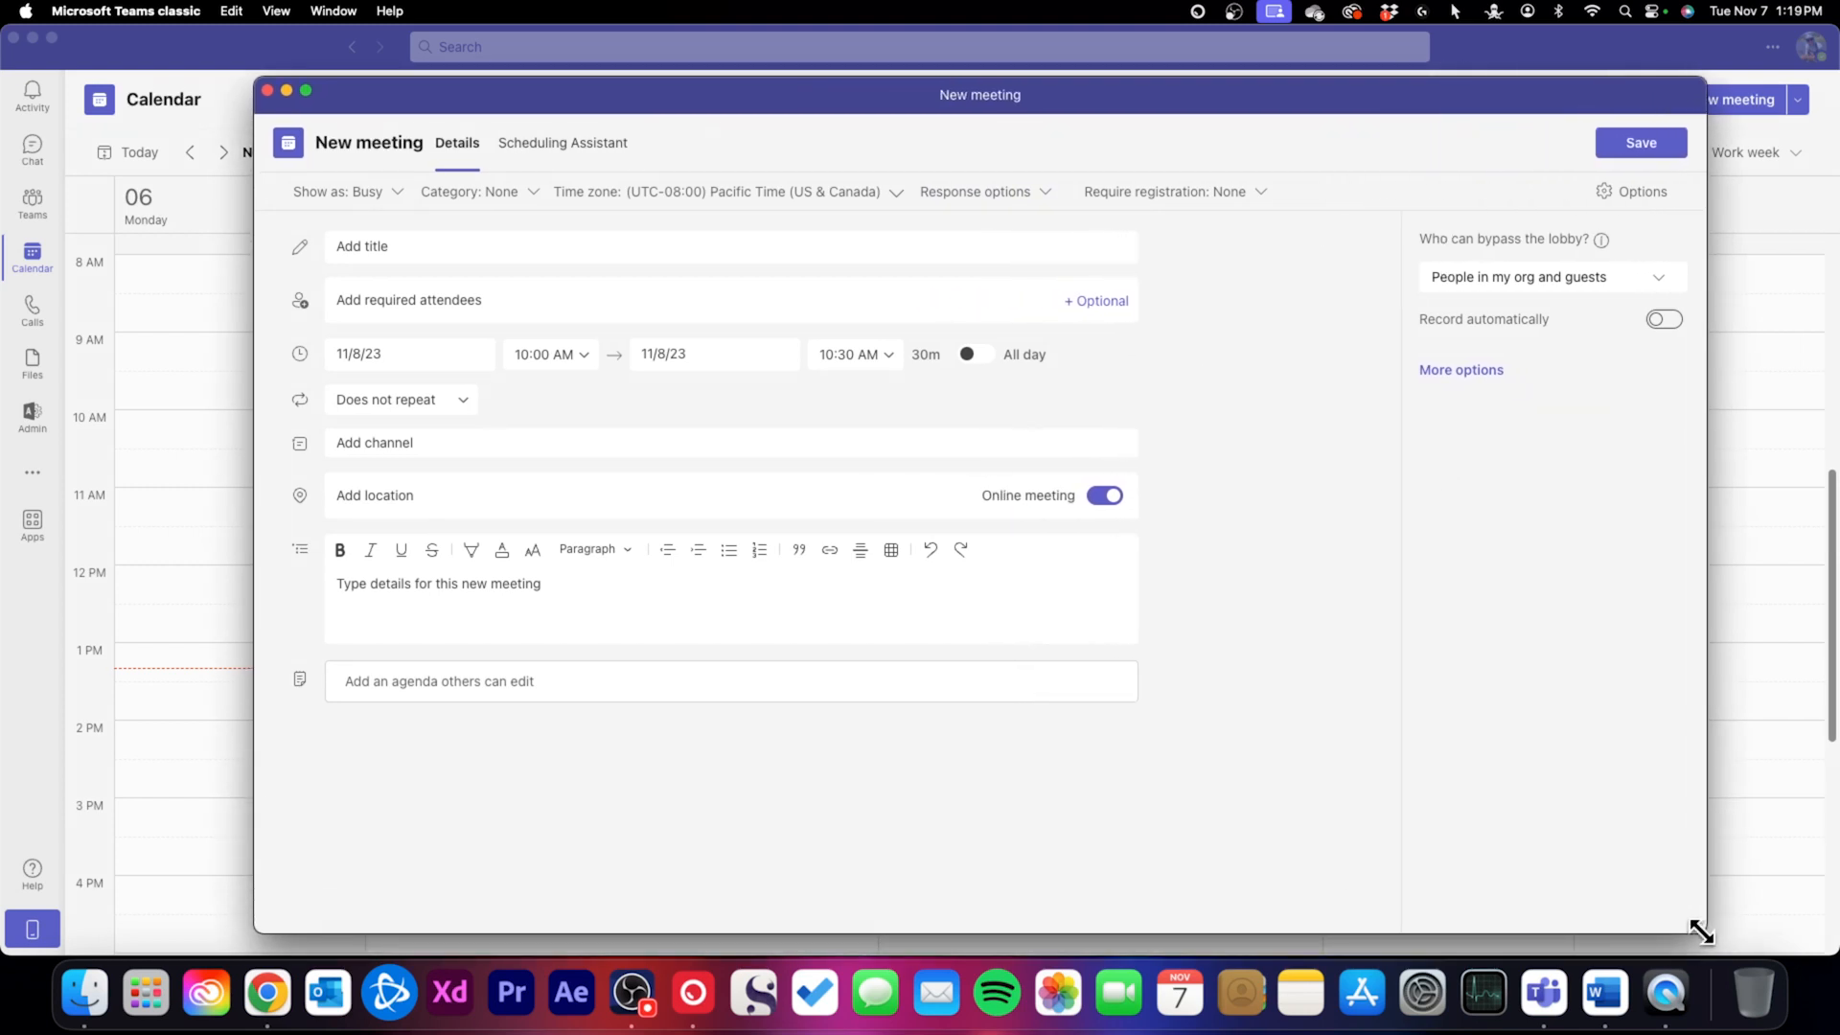
left_click_drag(1058, 100, 986, 54)
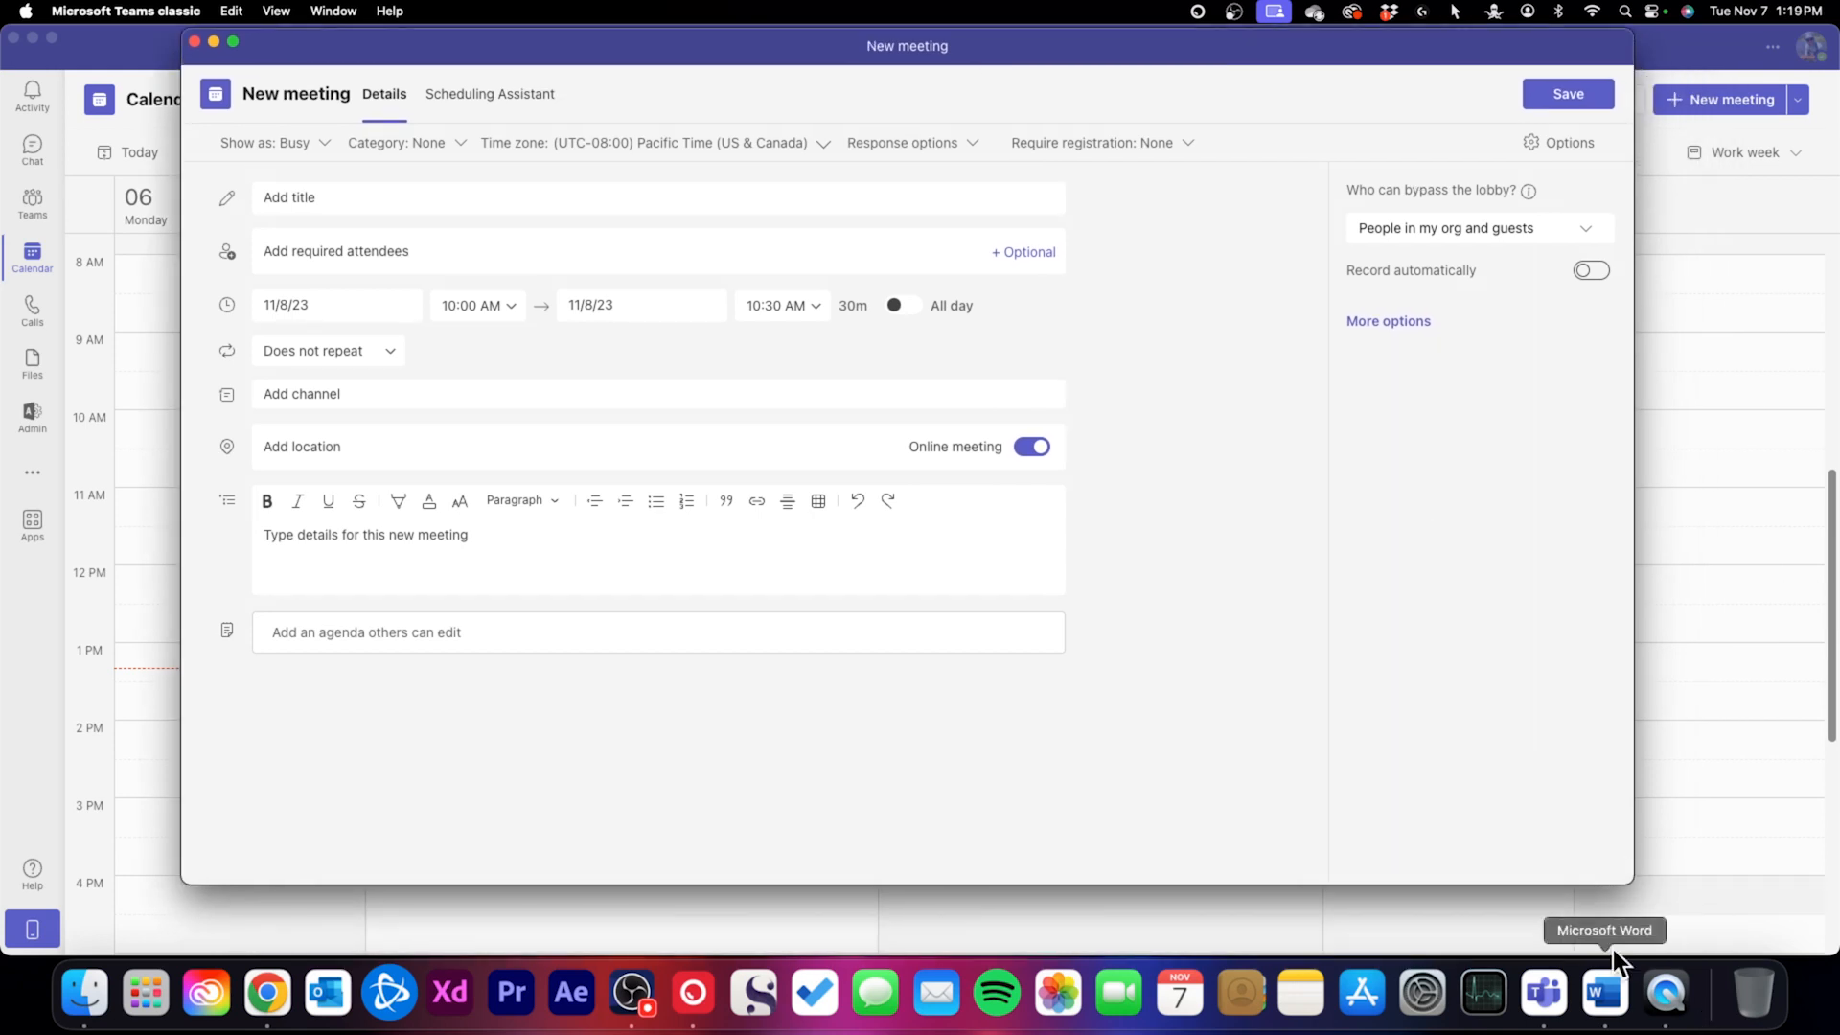
Title the new meeting "Content Review" in the enlarged meeting window
left_click_drag(1631, 882, 1707, 938)
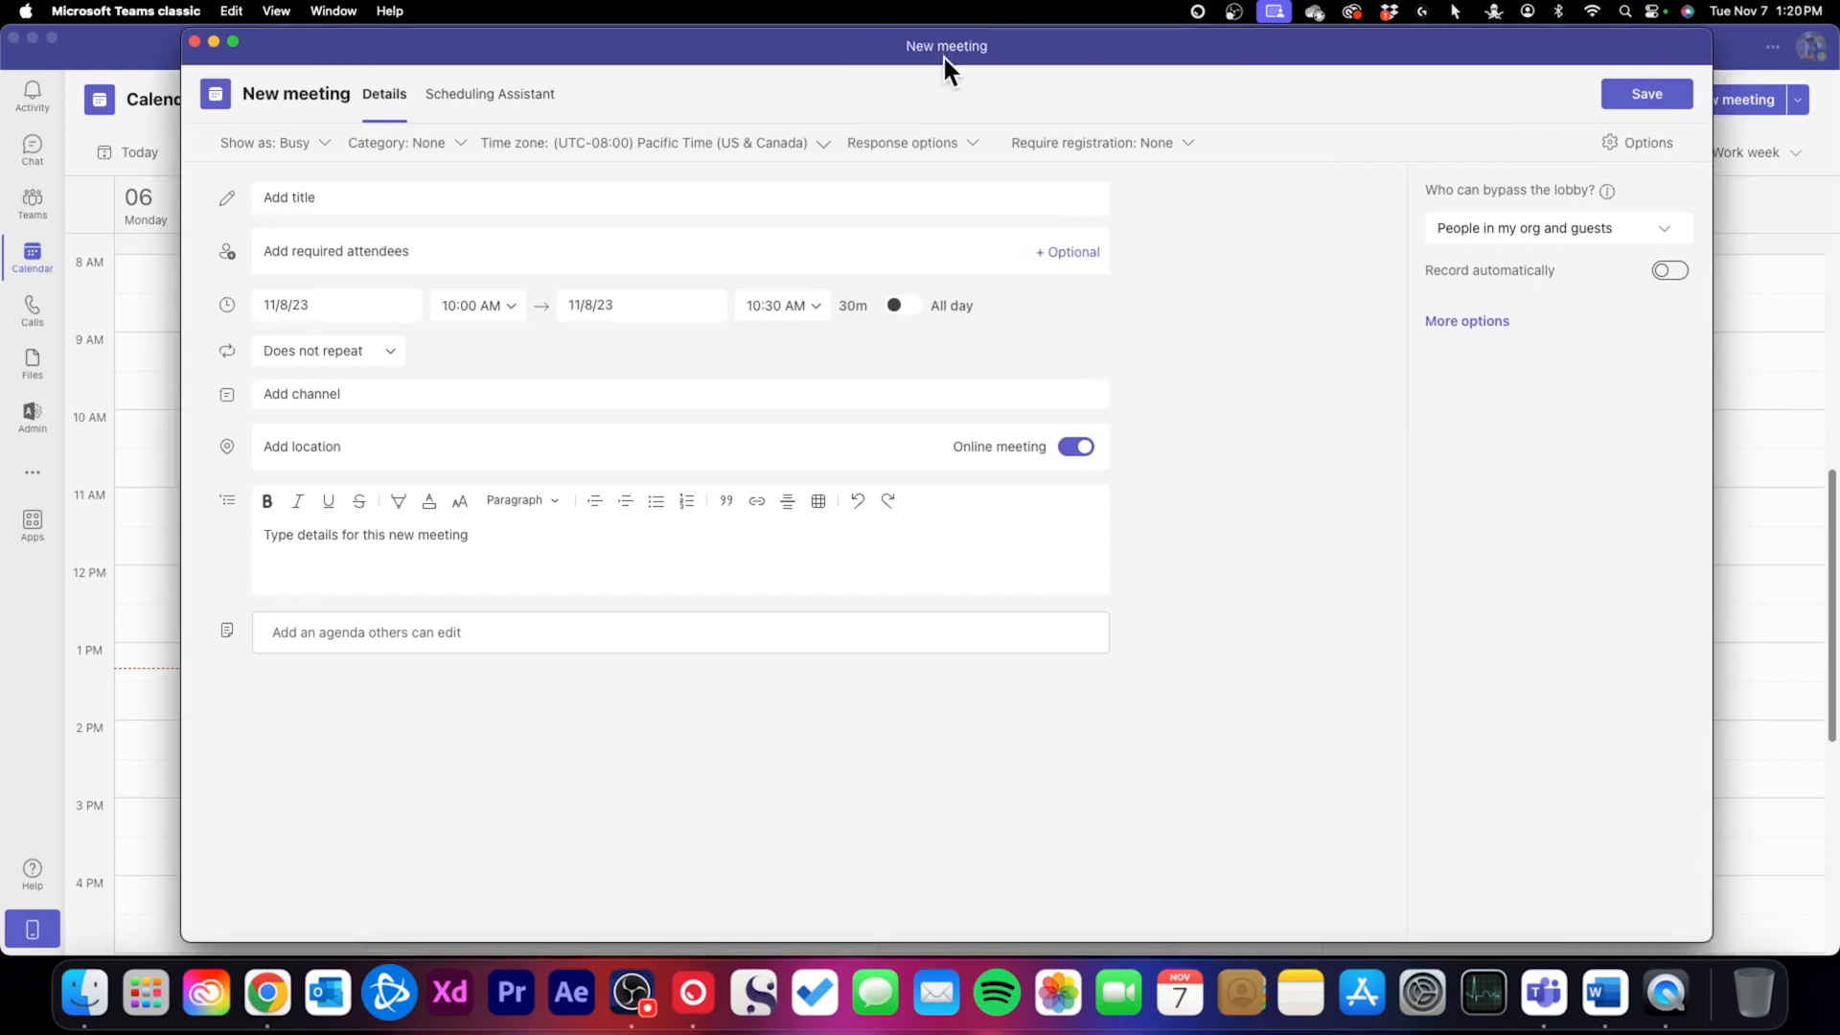
left_click_drag(945, 60, 945, 61)
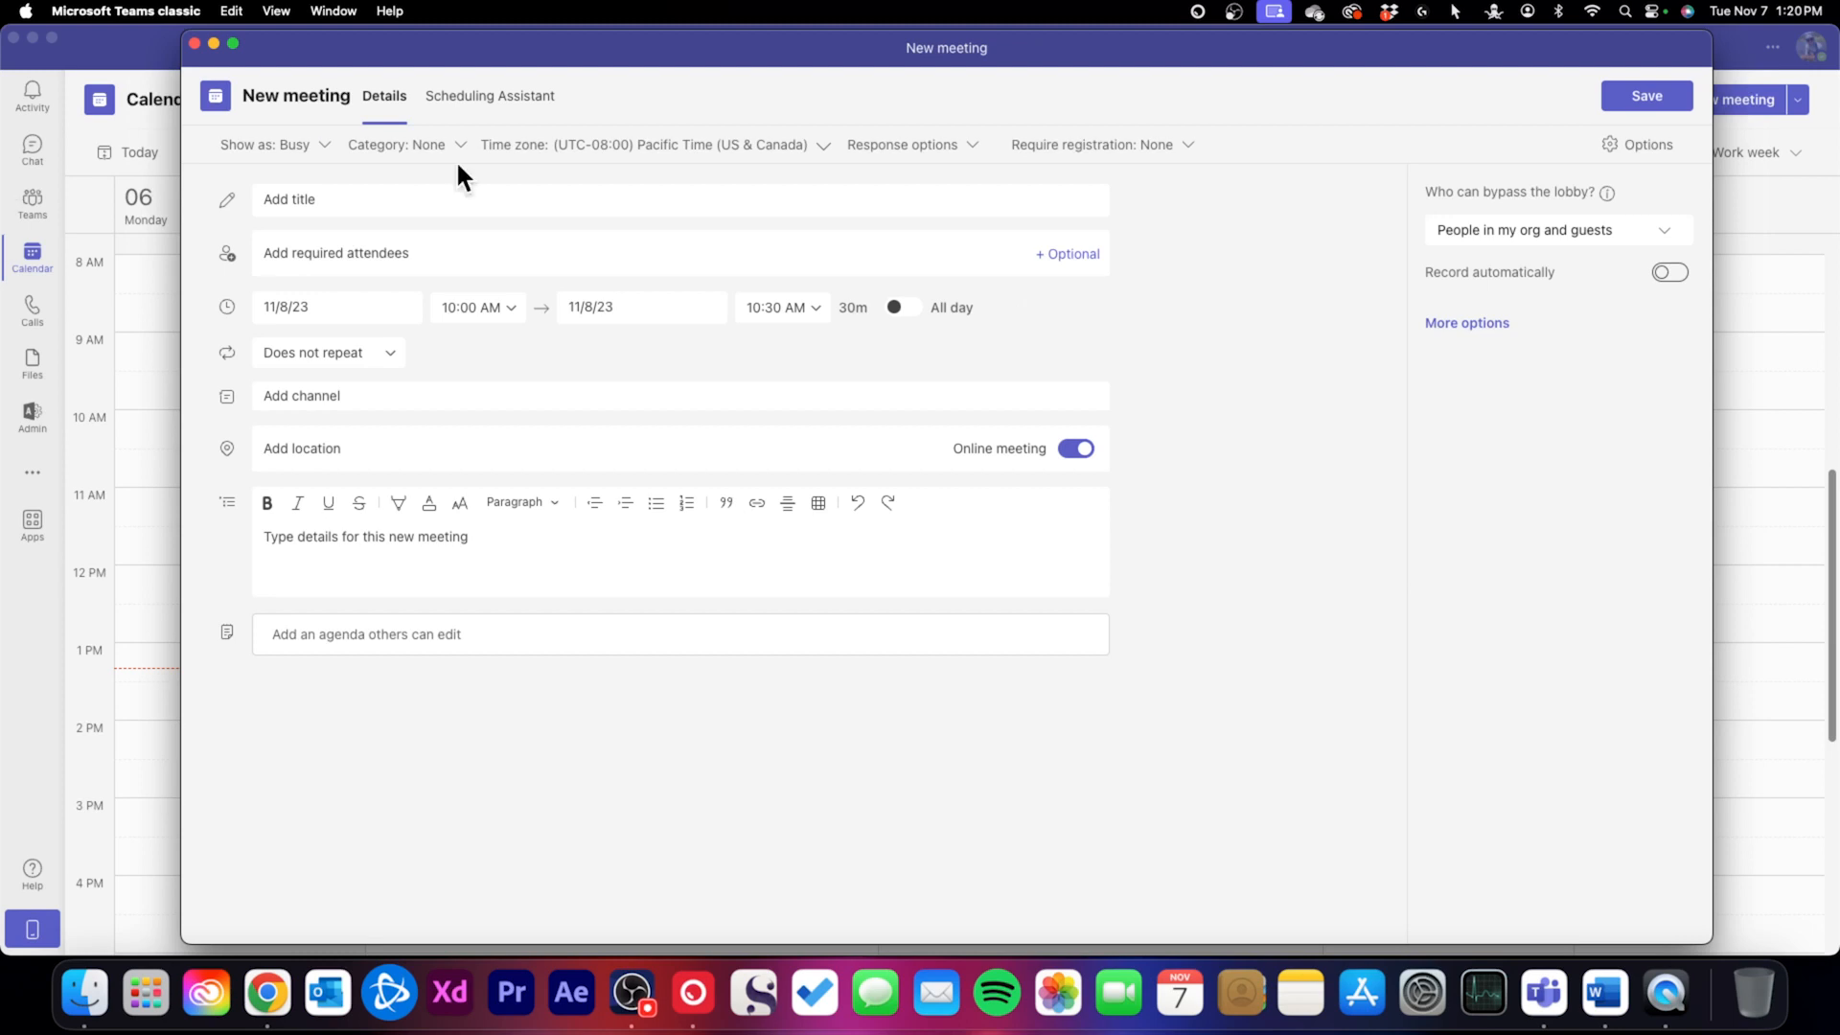
left_click(428, 196)
type("A")
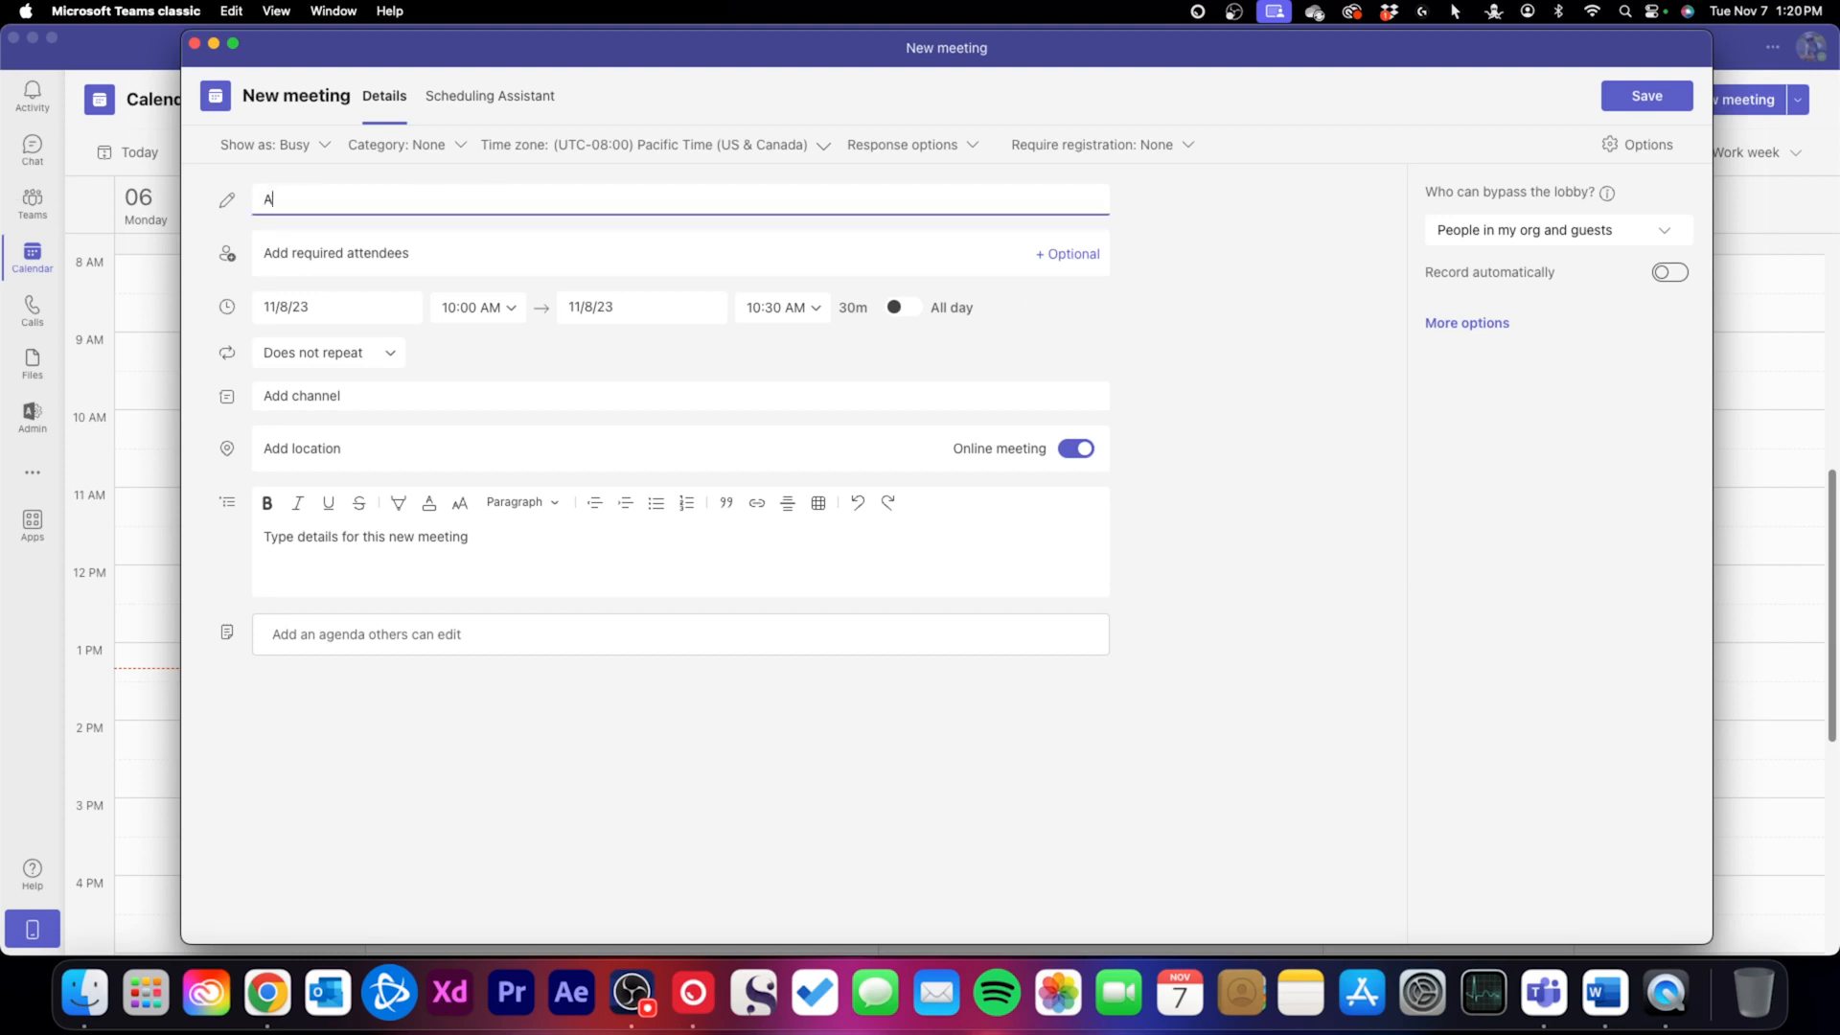
type("ontent Review")
key("Tab")
Add the training assistant as a required attendee of the meeting
type("Angus")
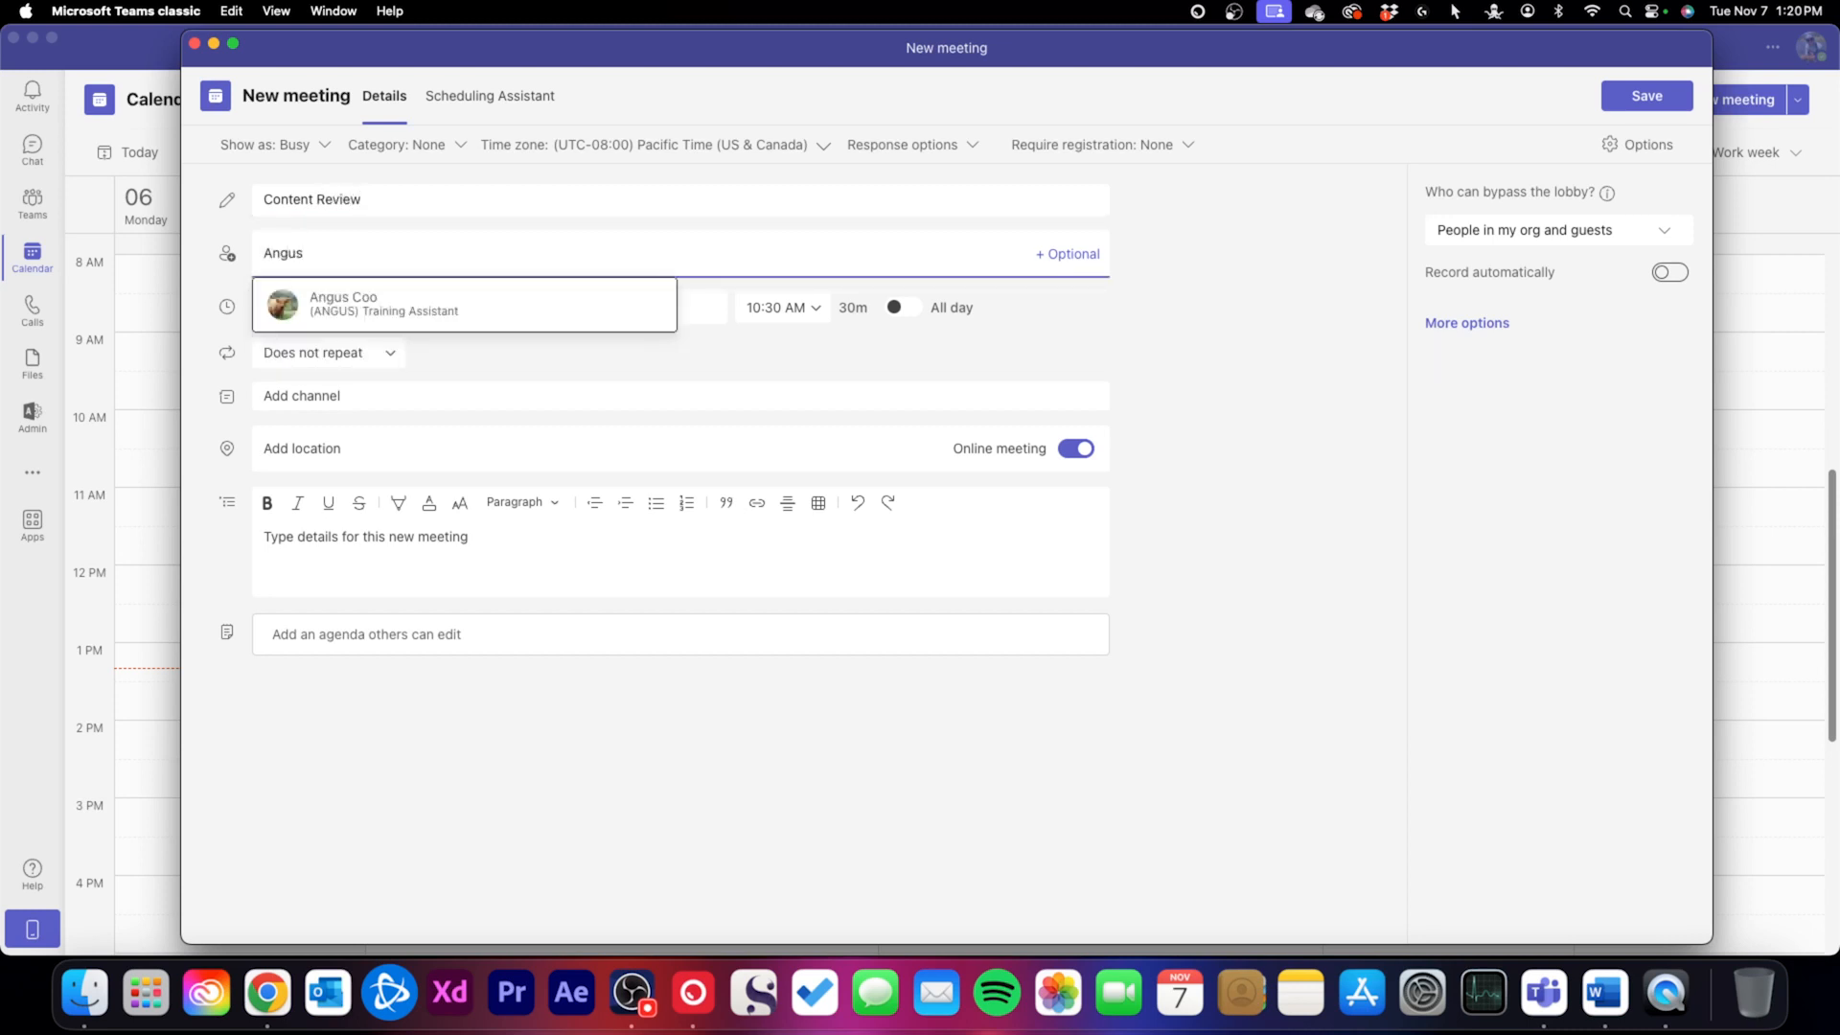
left_click(427, 304)
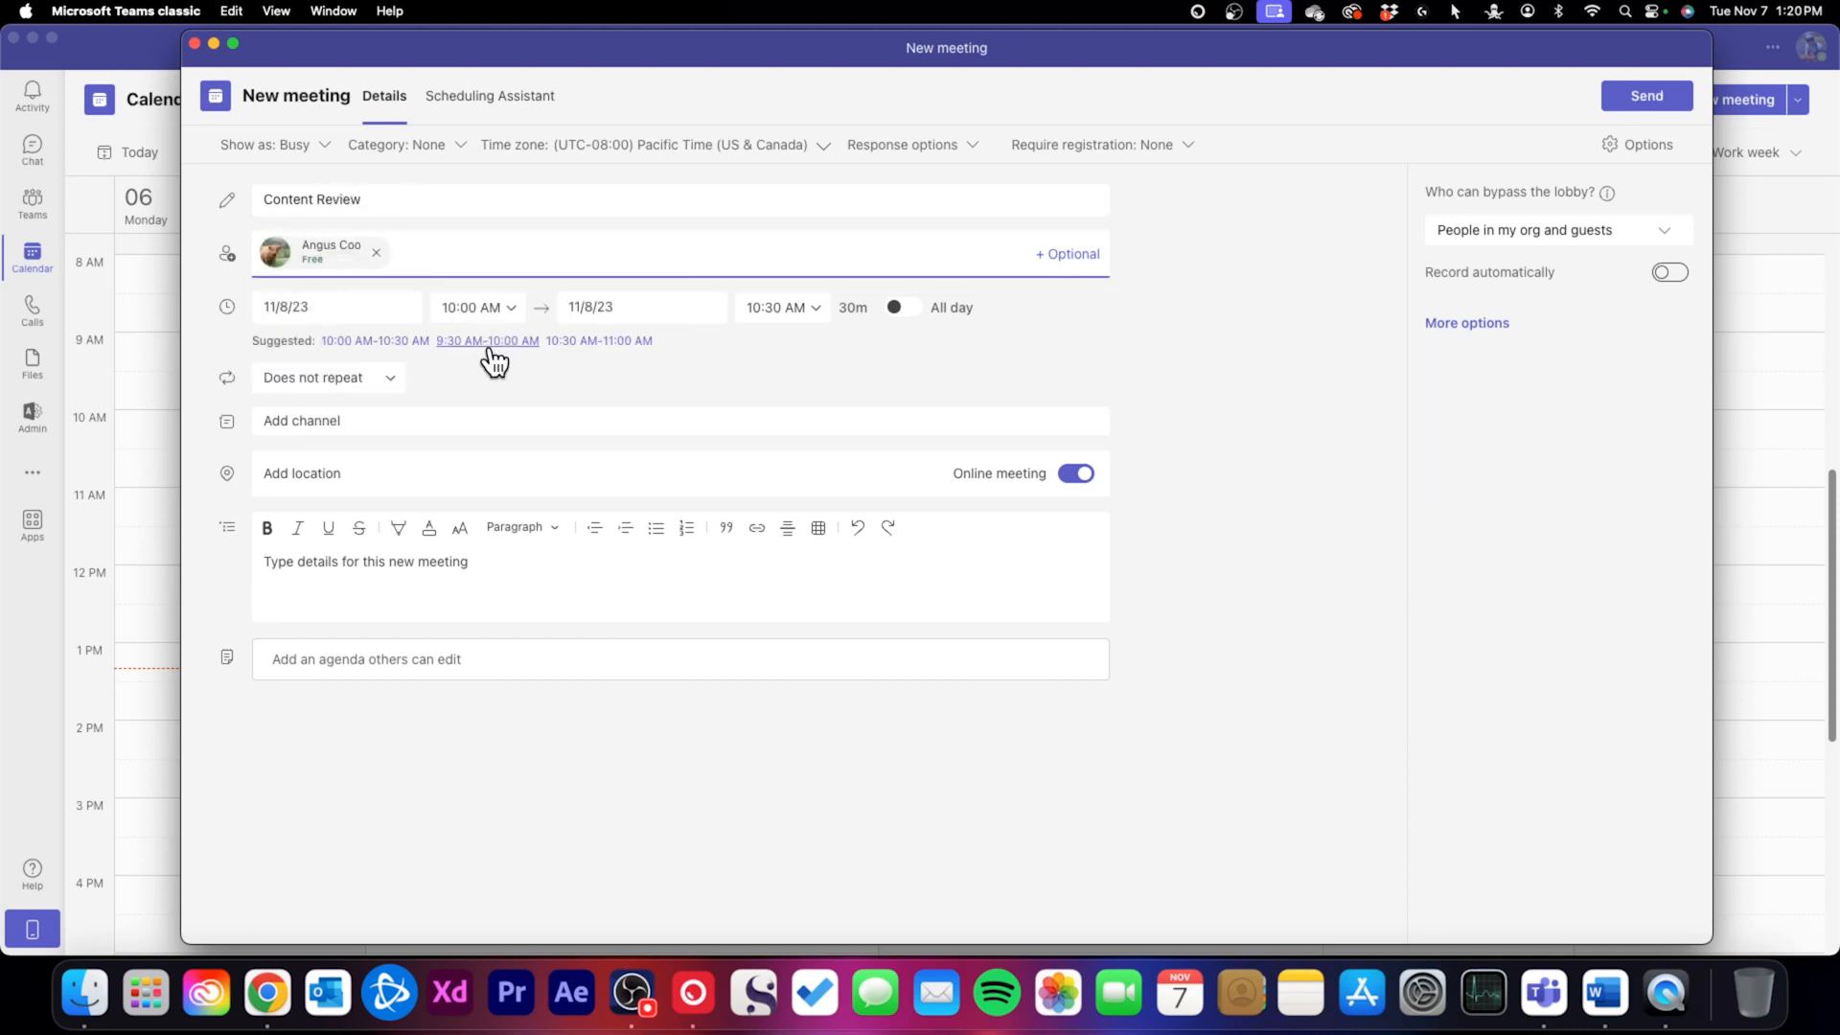
left_click(704, 375)
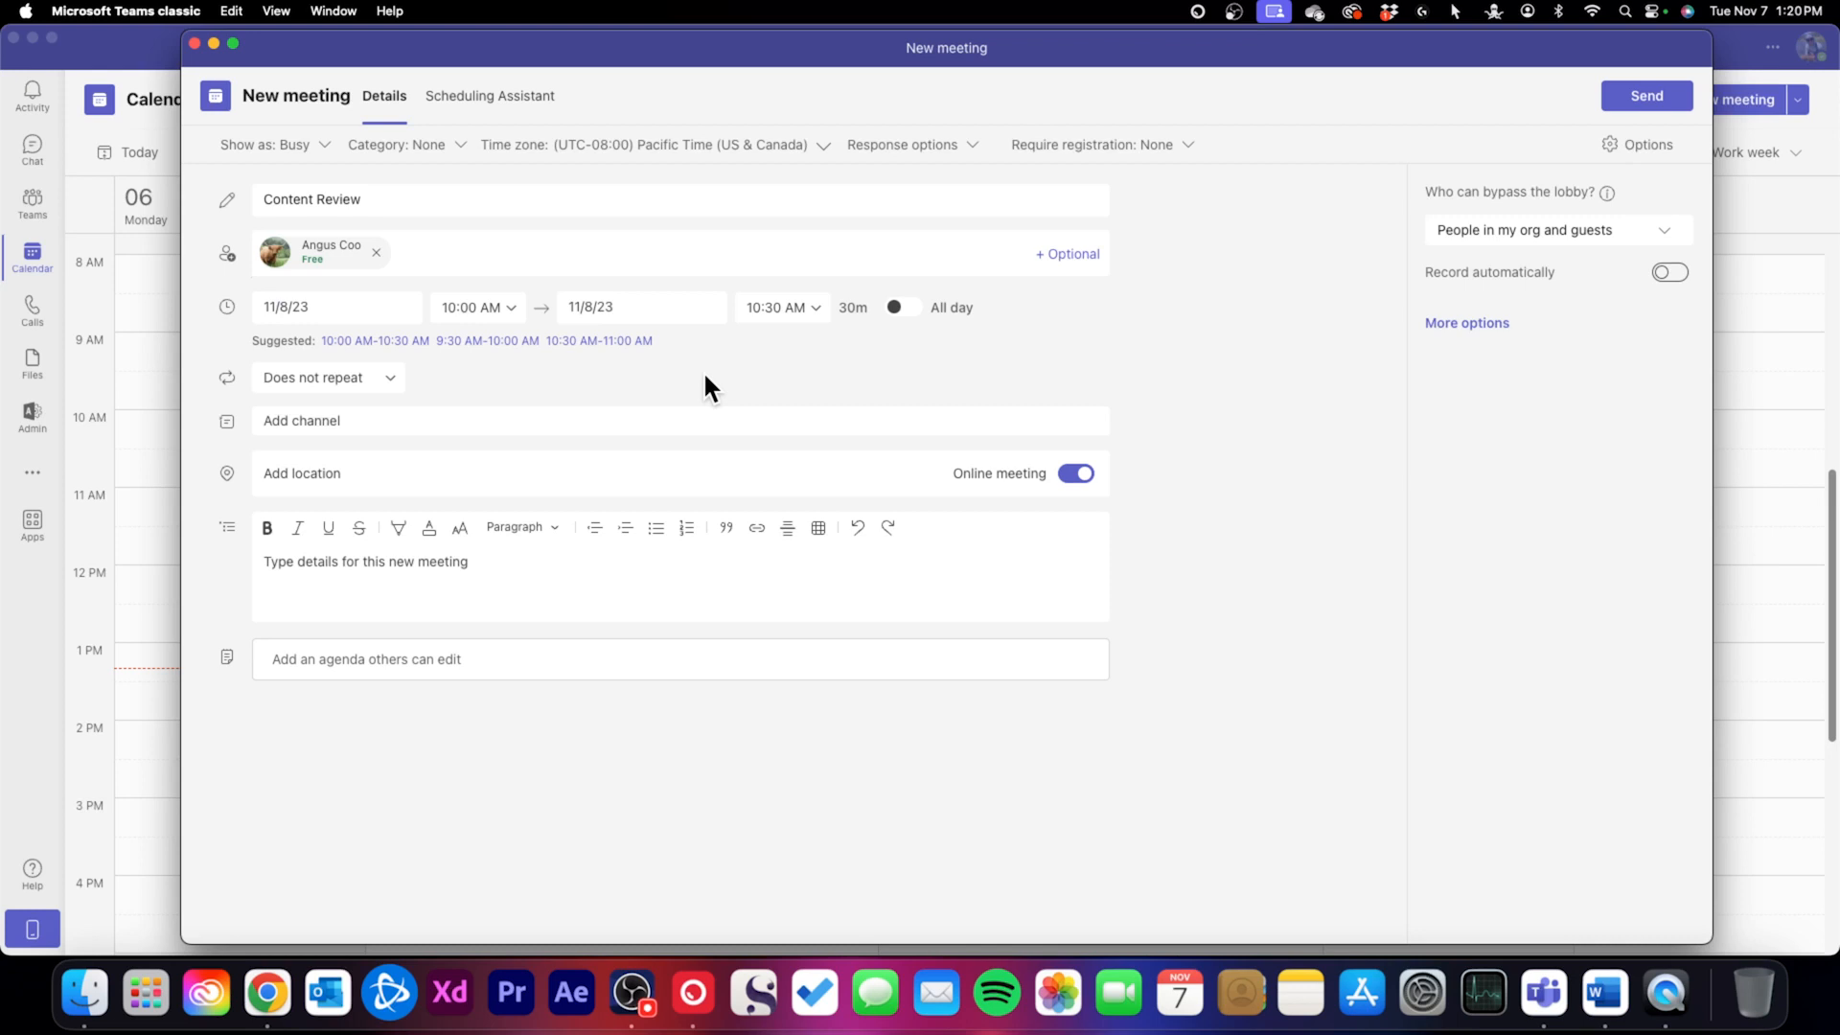
left_click(363, 315)
left_click(506, 305)
left_click(756, 356)
Move the meeting to 11:00–11:30 AM on November 8 on the Scheduling Assistant's availability timeline
left_click(488, 110)
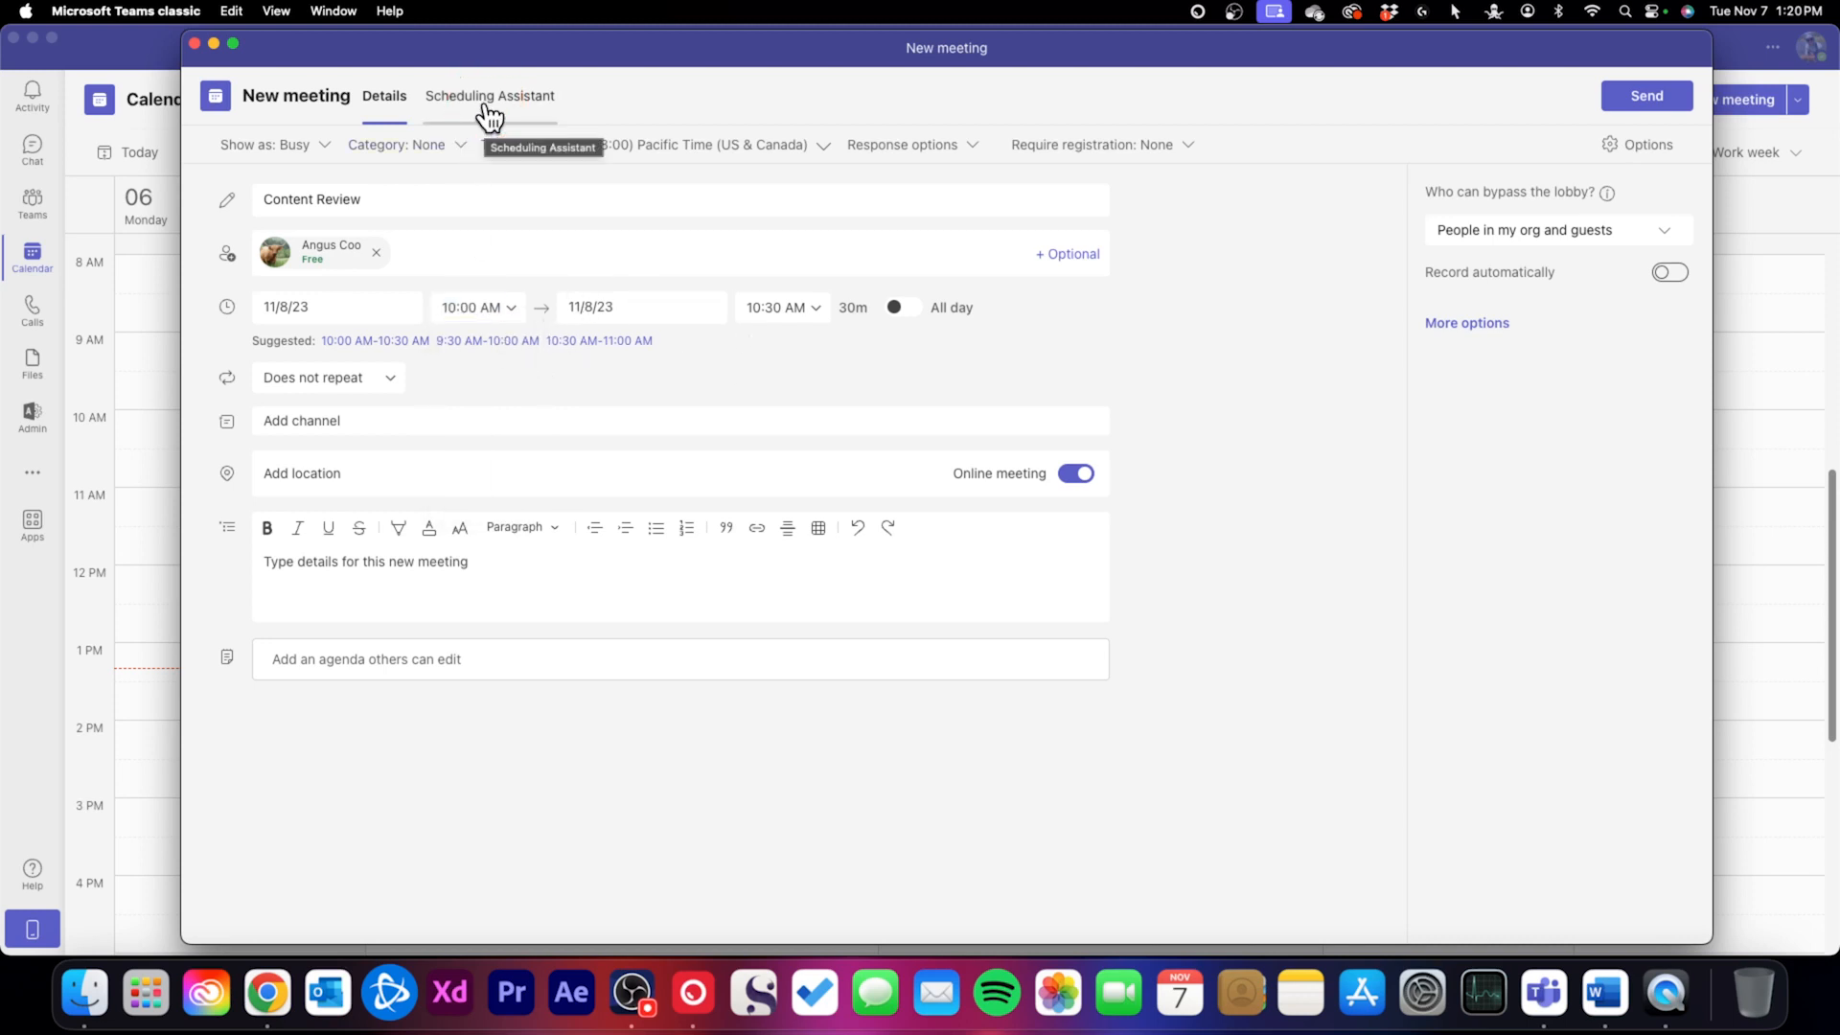
left_click(487, 109)
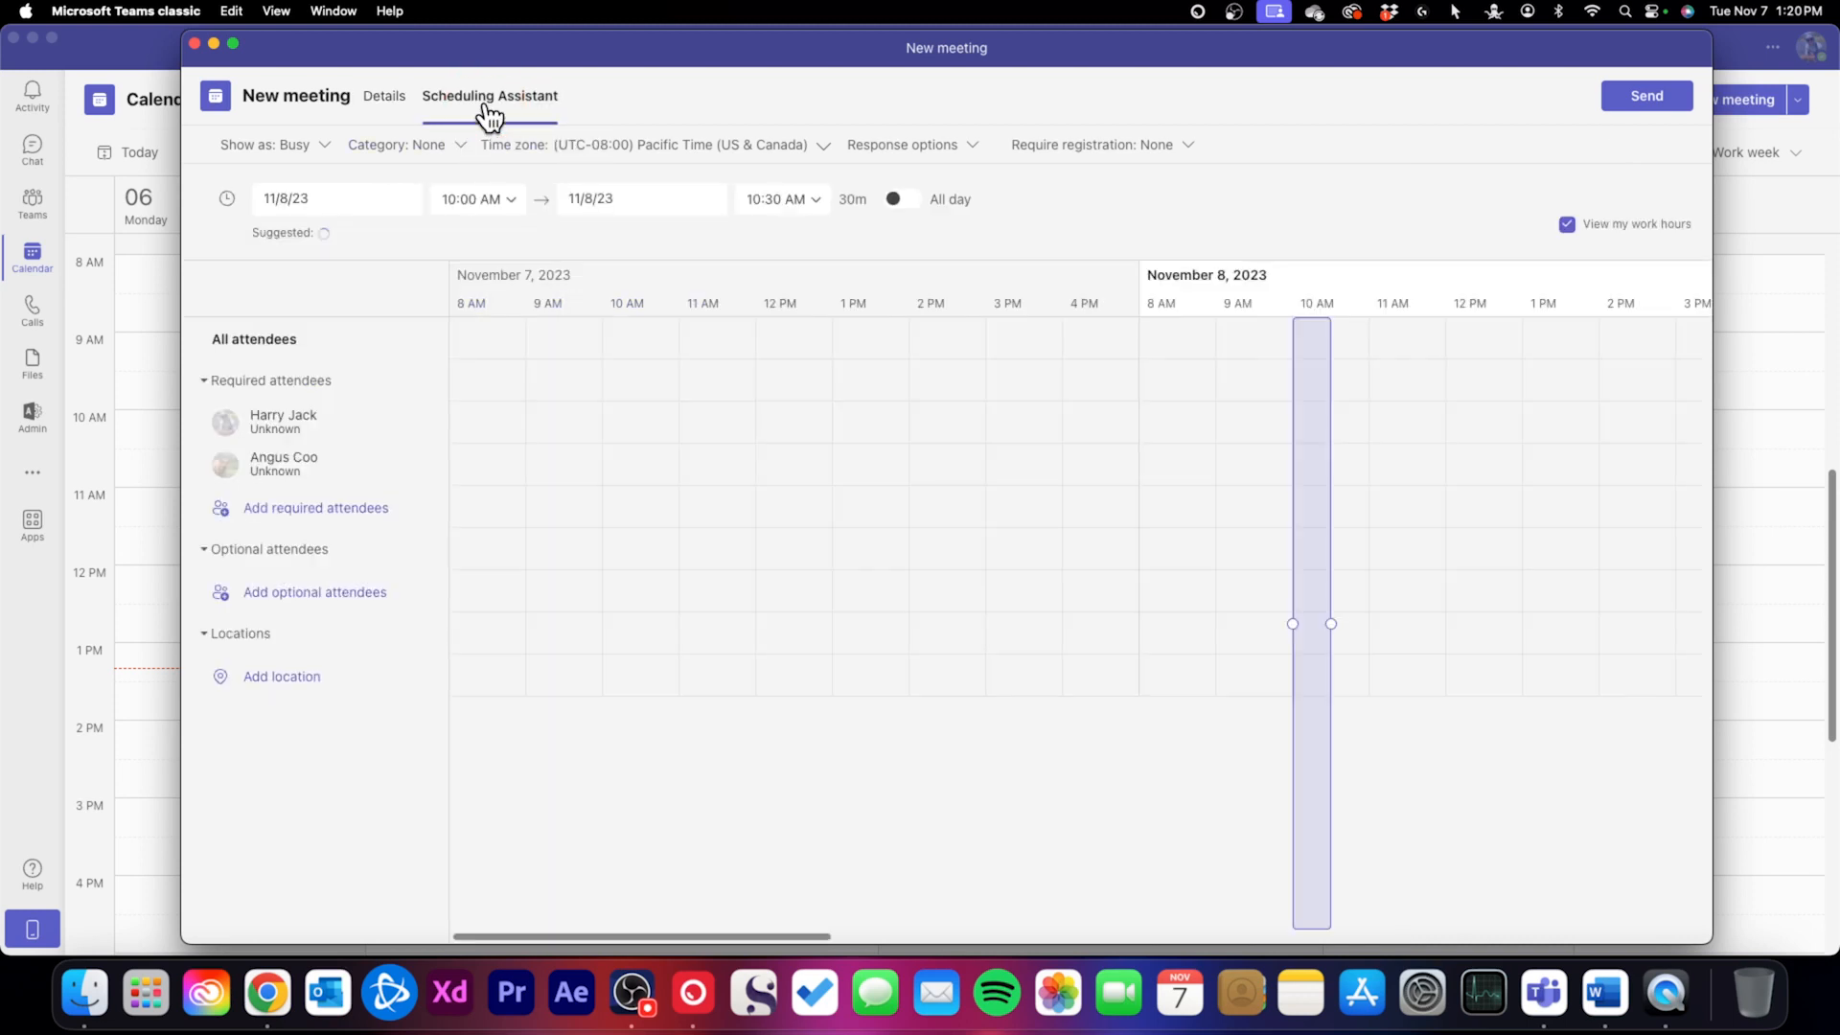
left_click(347, 422)
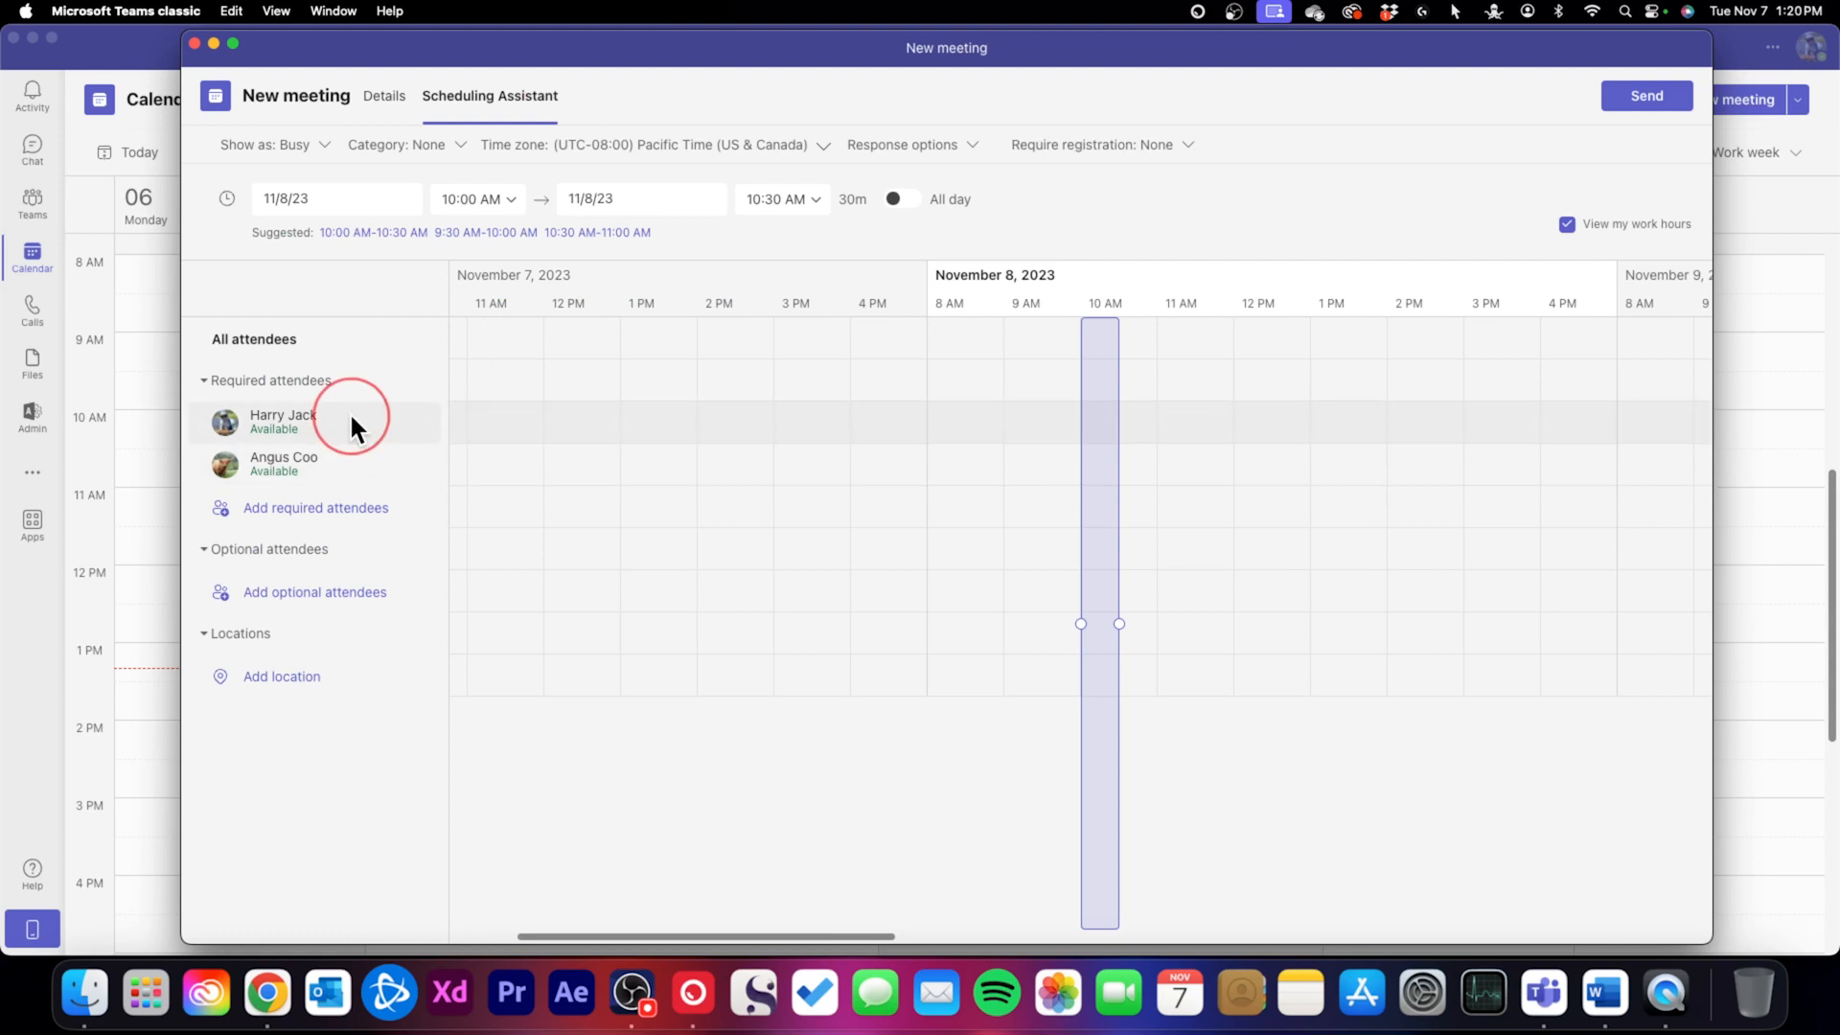
left_click(1183, 200)
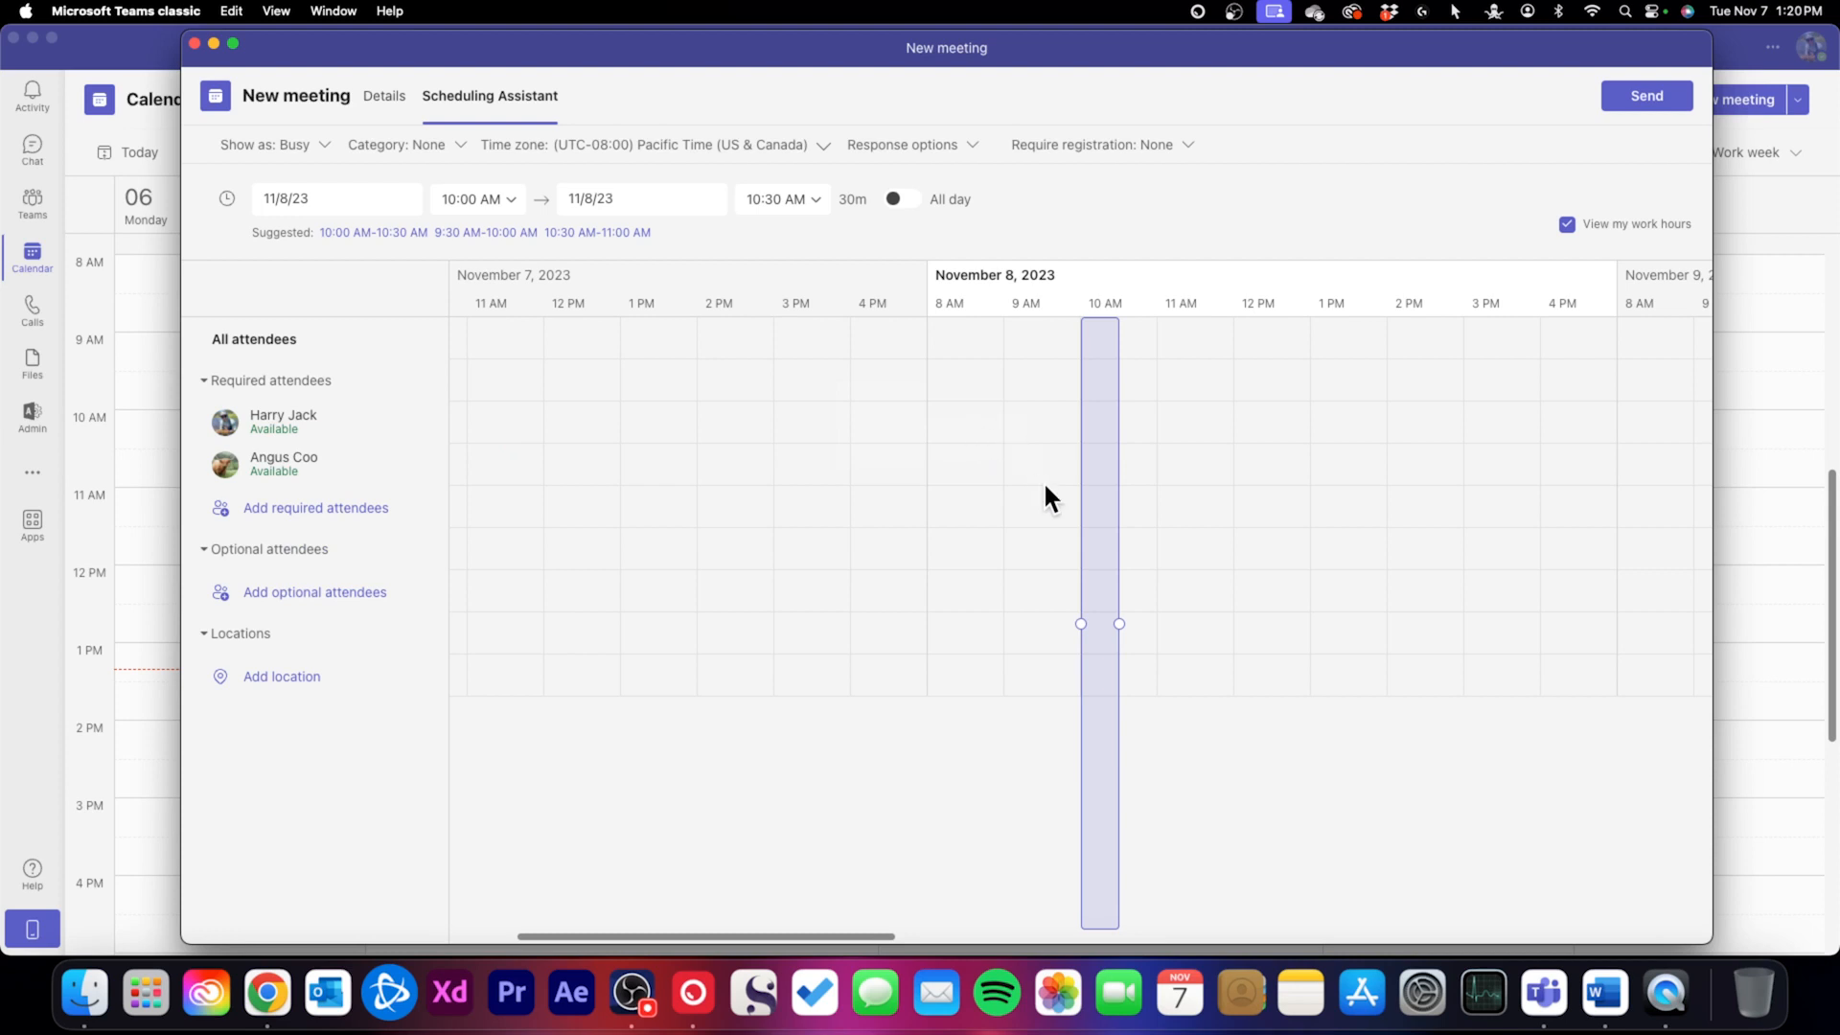
left_click(1086, 388)
mouse_move(1096, 439)
left_click_drag(1099, 454, 1164, 456)
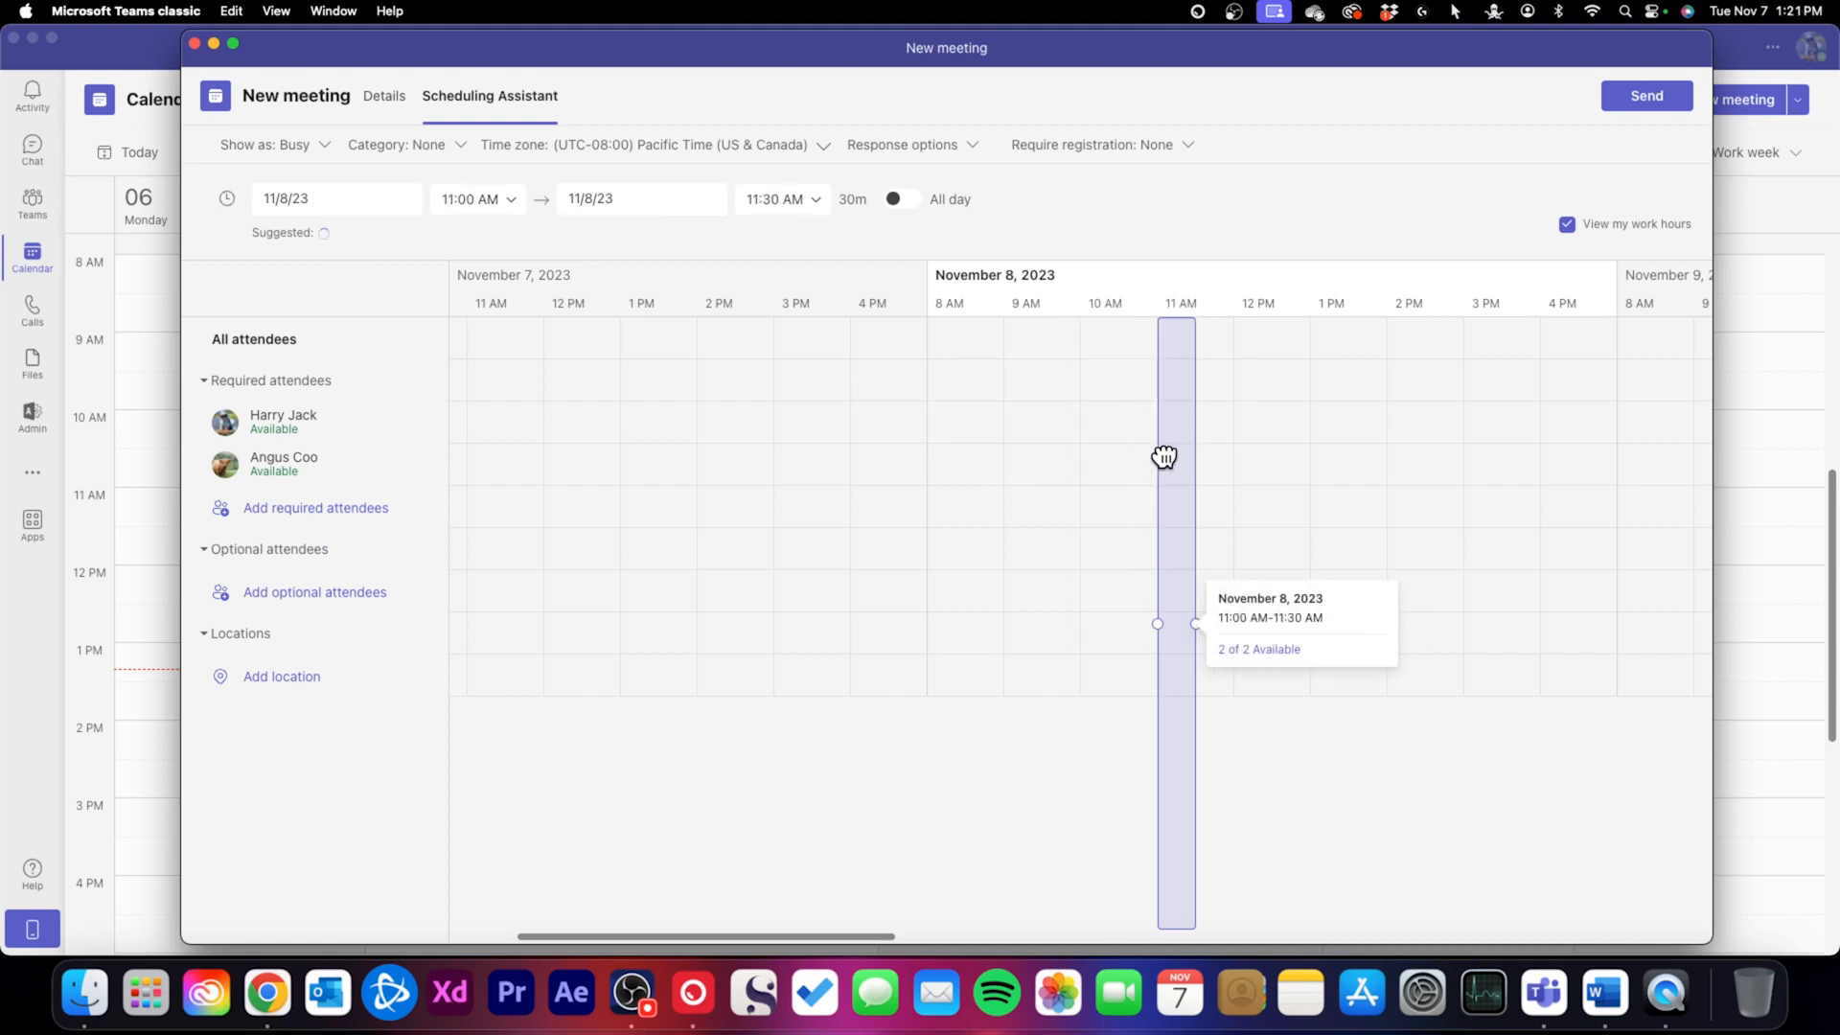
Return to the meeting's details and send the Content Review invitation
left_click(327, 466)
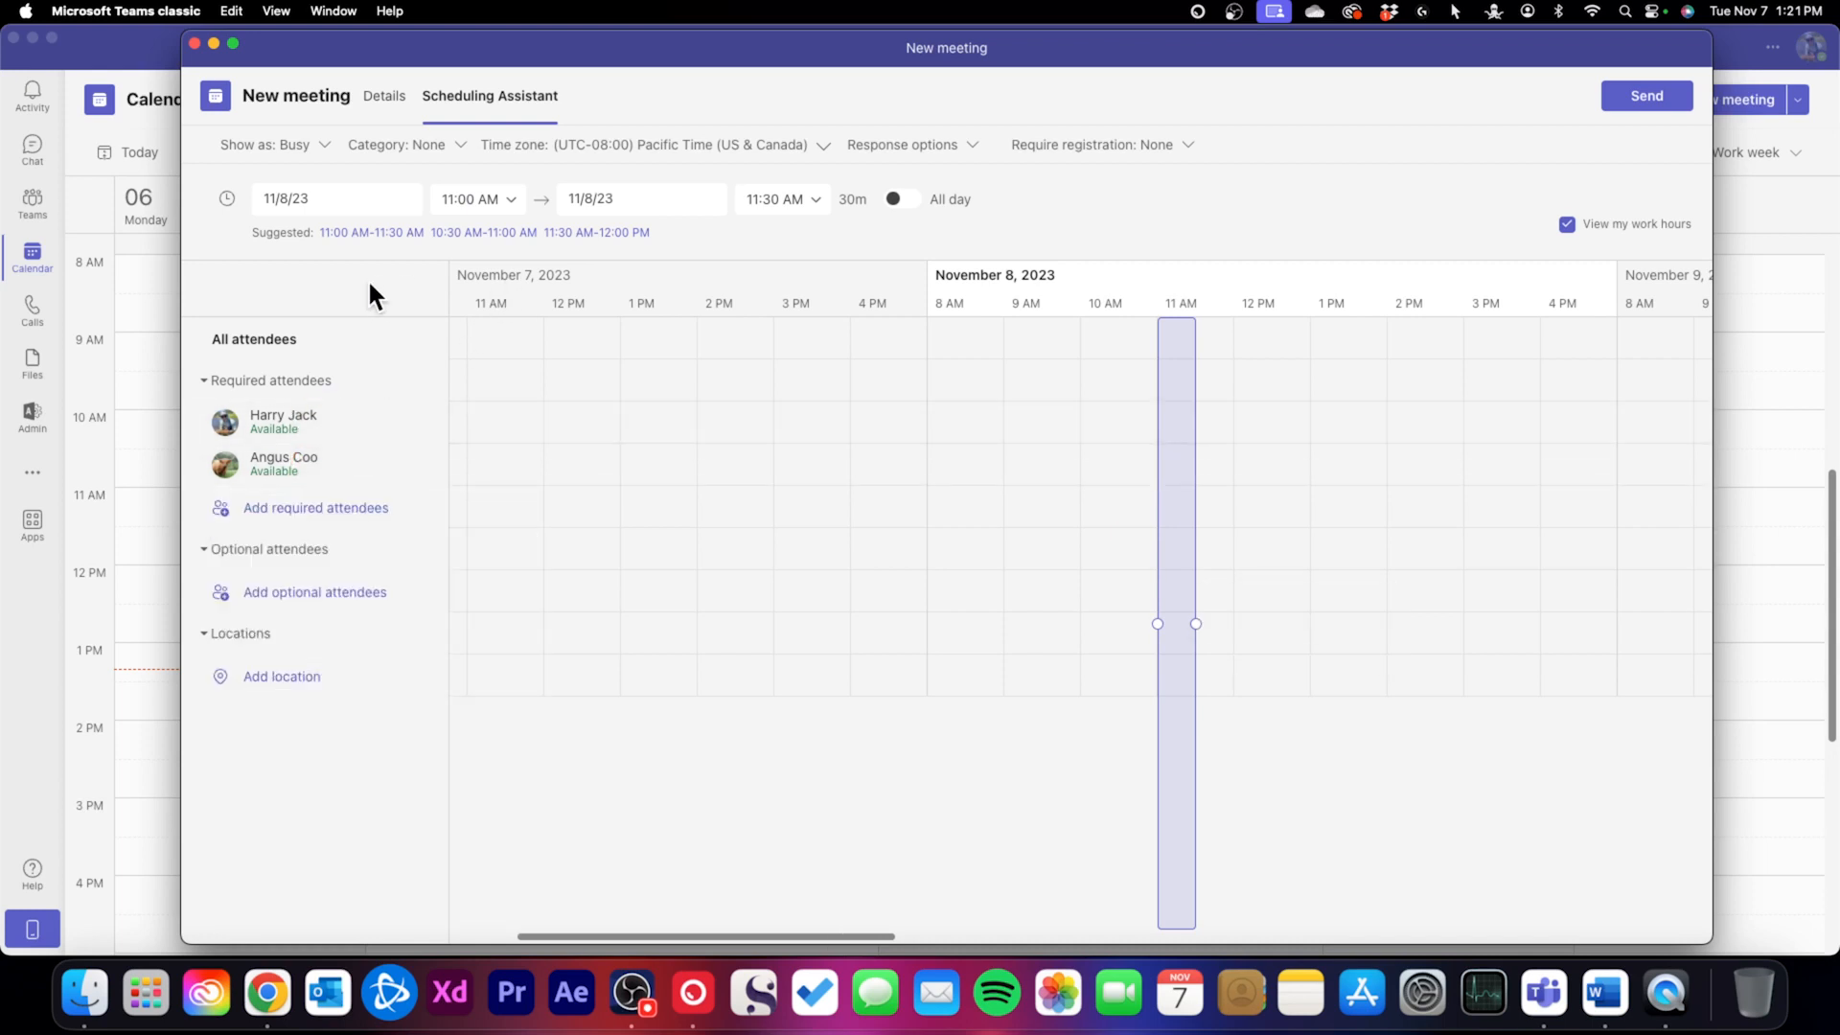
left_click(333, 514)
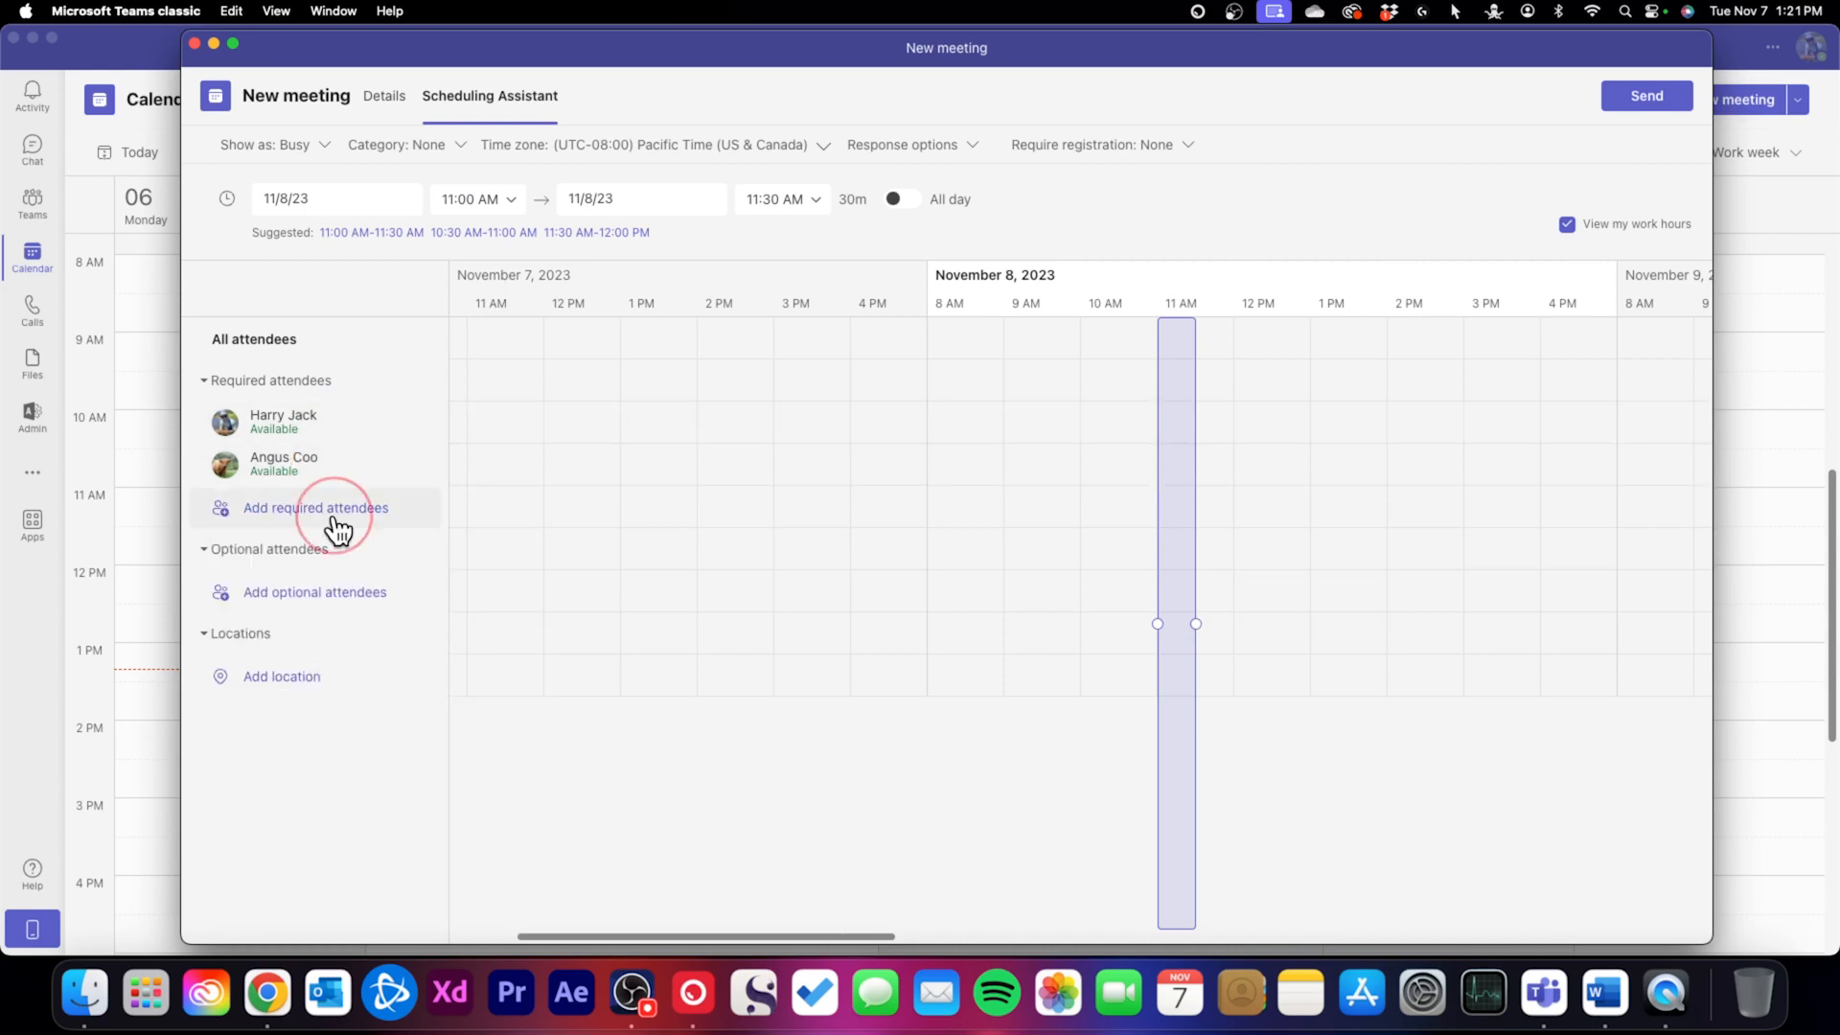
left_click(343, 604)
left_click(391, 113)
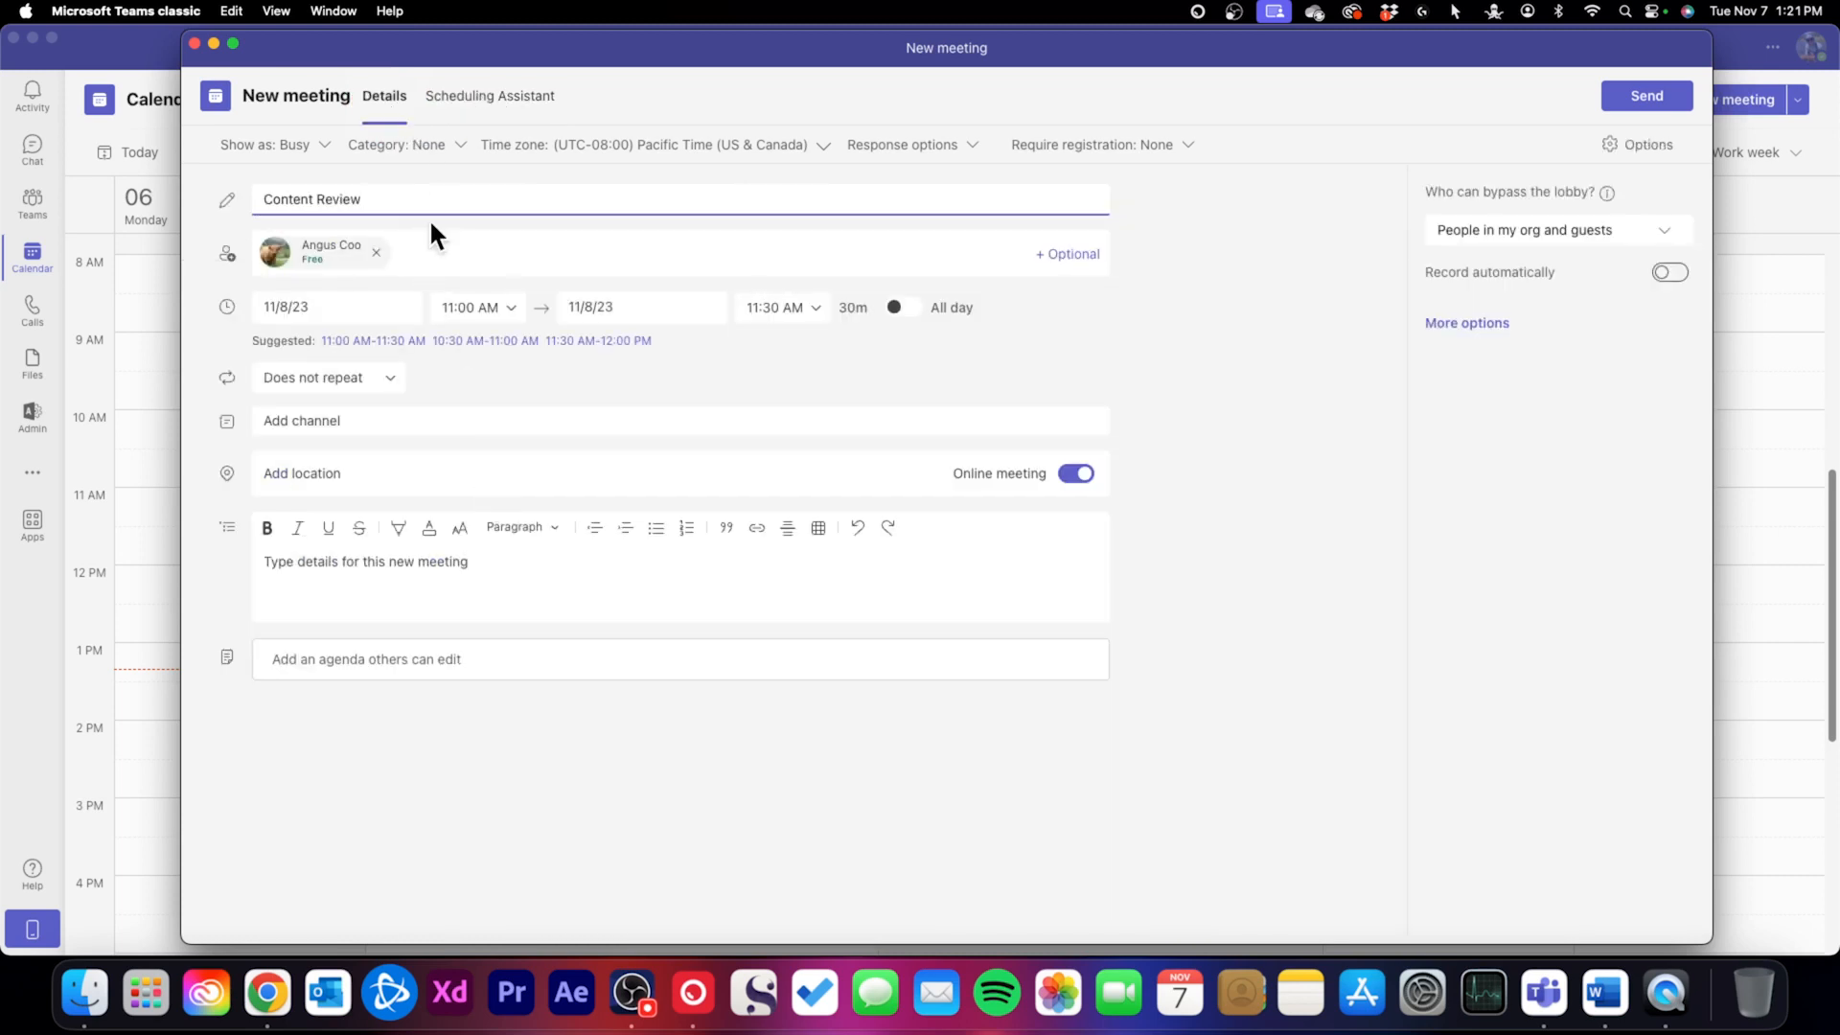
left_click(440, 206)
left_click(427, 576)
left_click(1651, 102)
left_click(1653, 106)
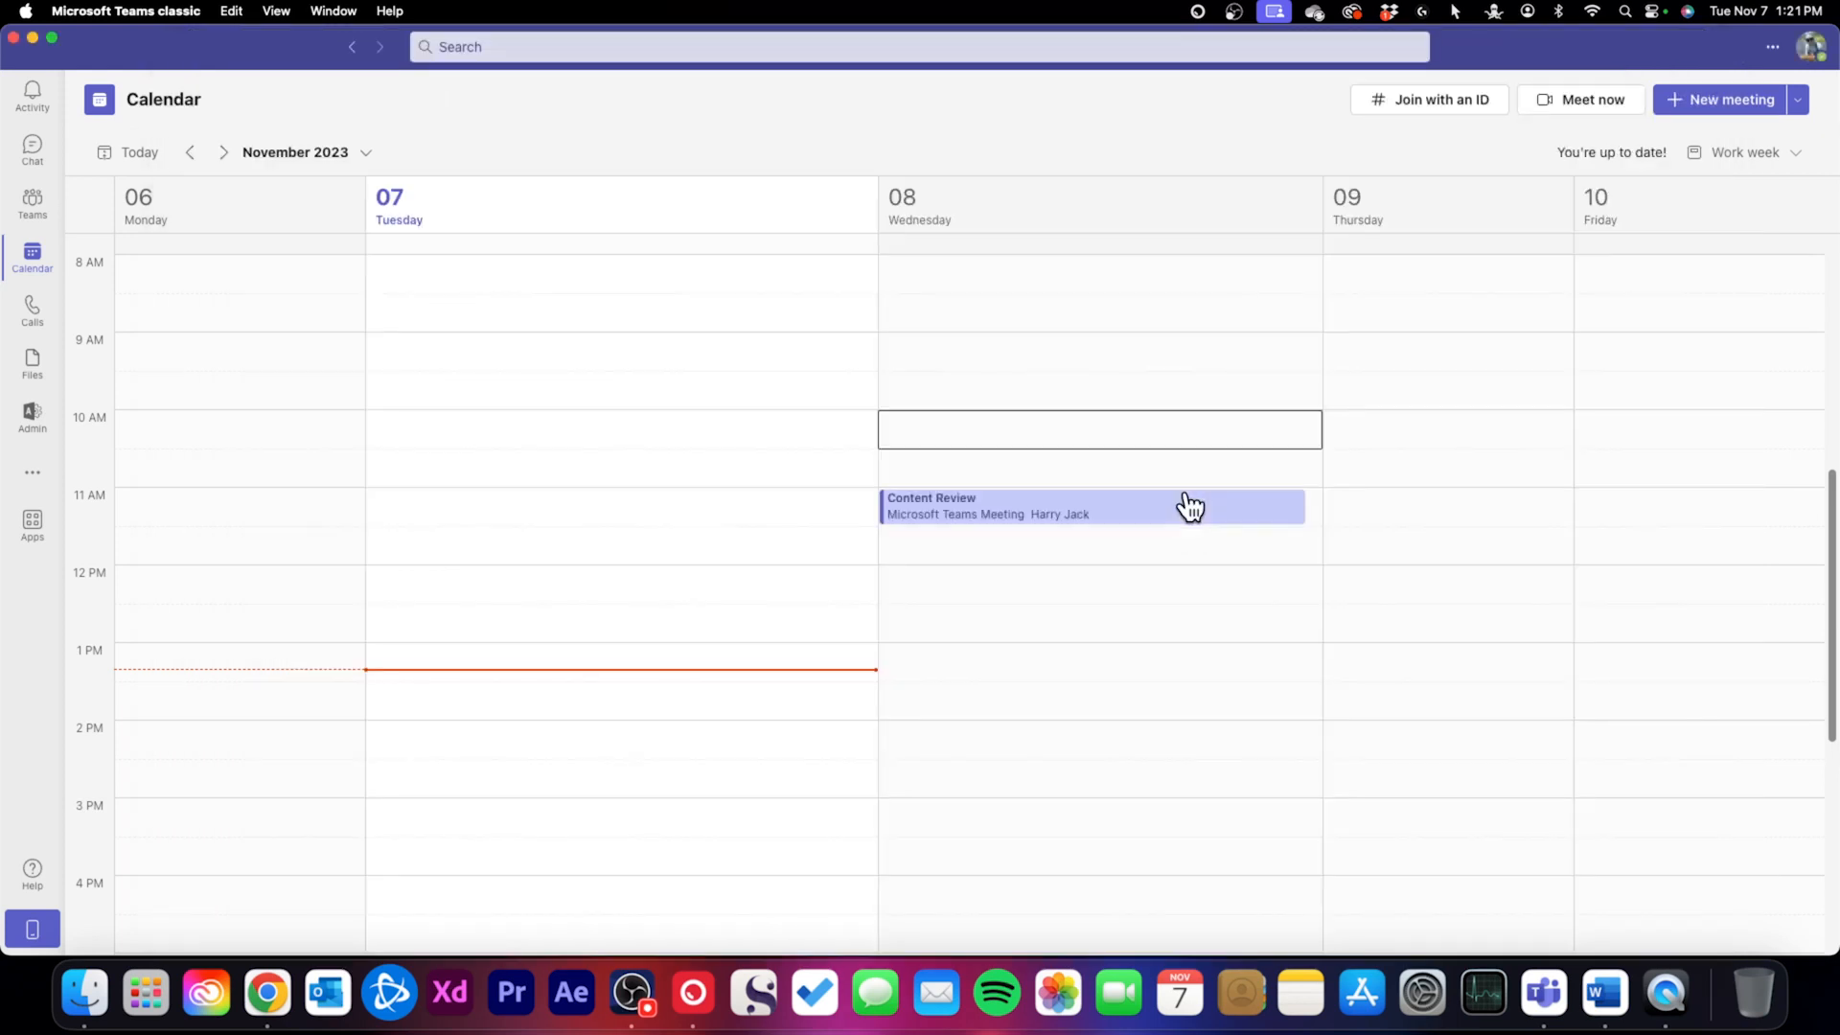
Preview the Content Review meeting on Wednesday, November 8, and open its full details
left_click(1109, 525)
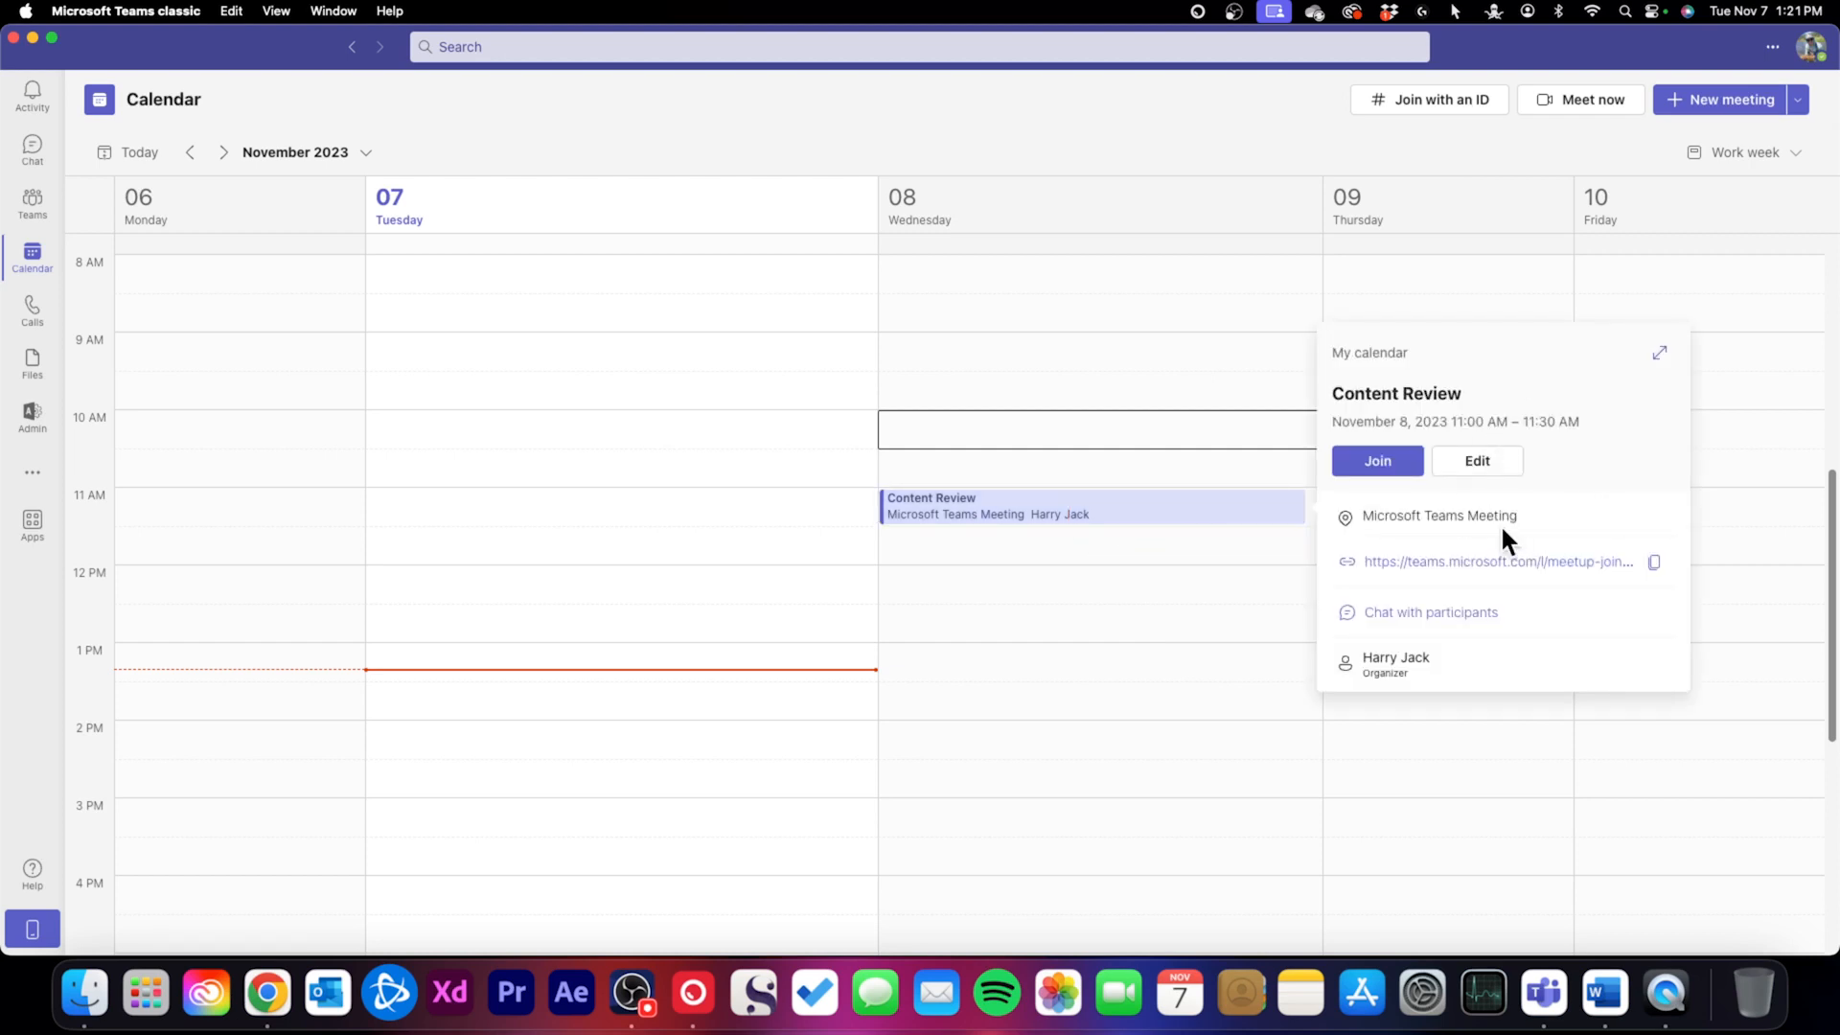
left_click(1398, 466)
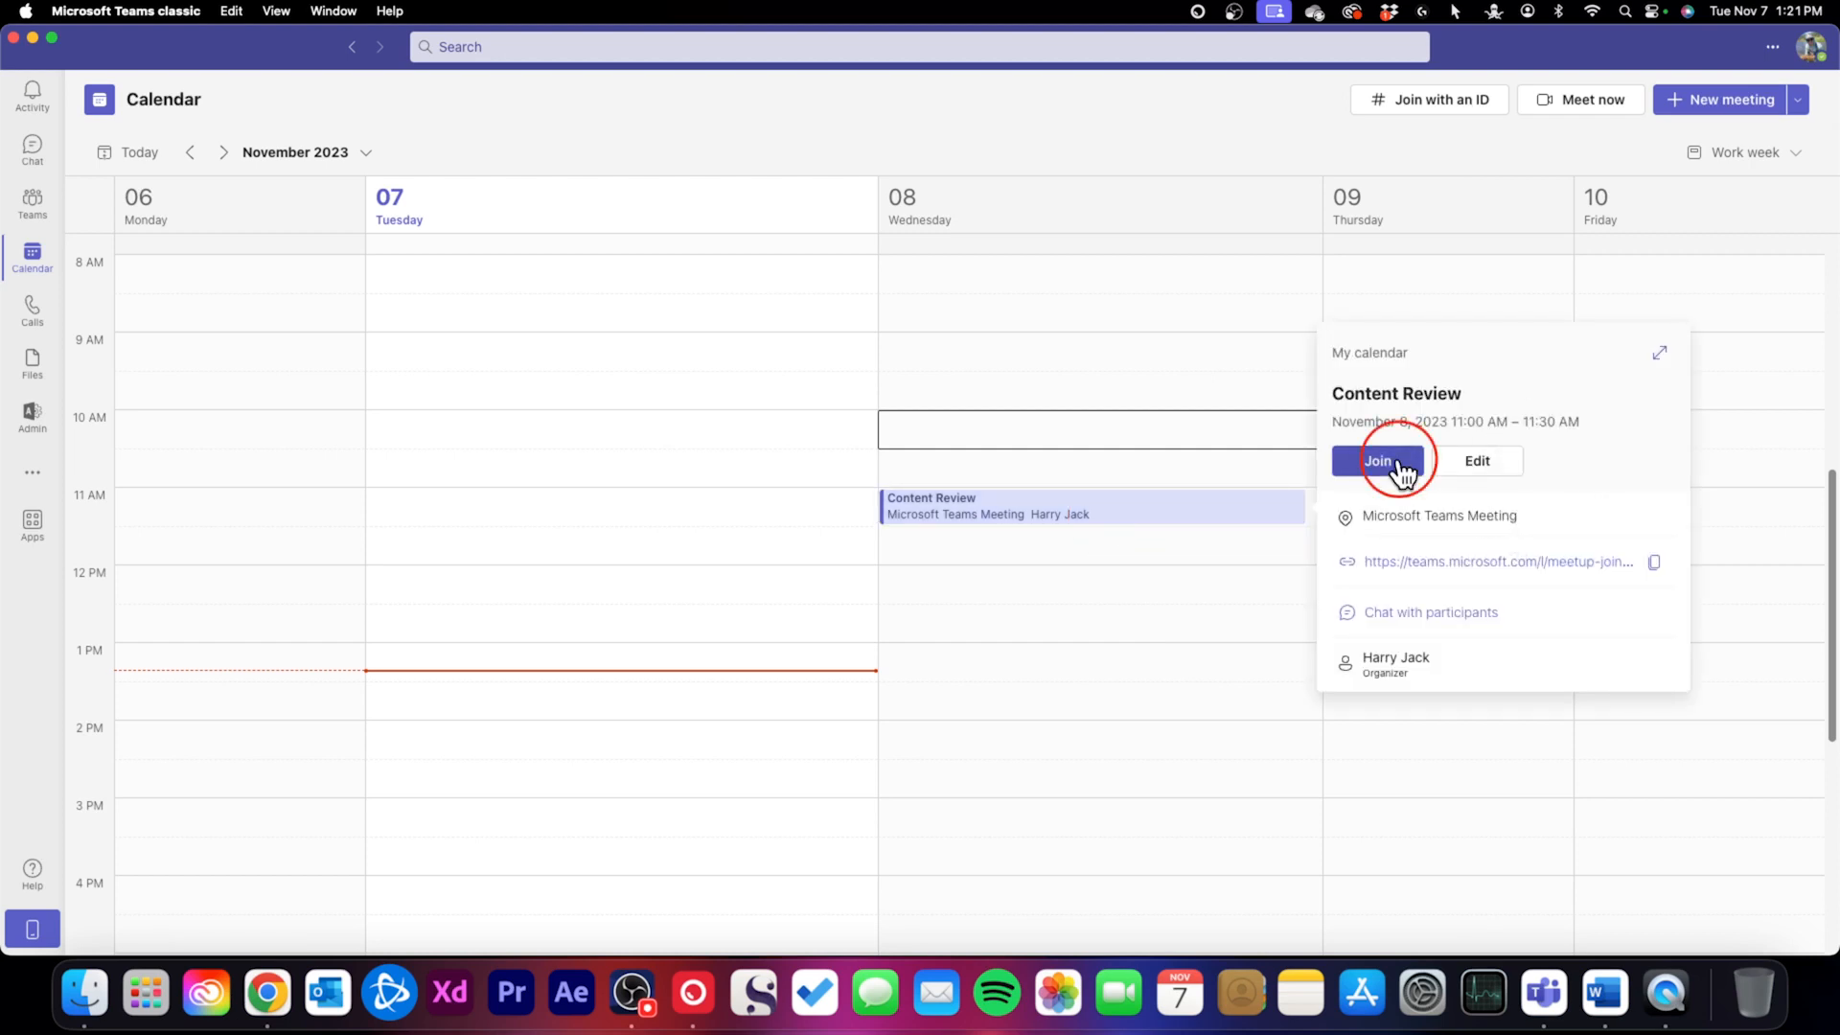
double_click(1167, 527)
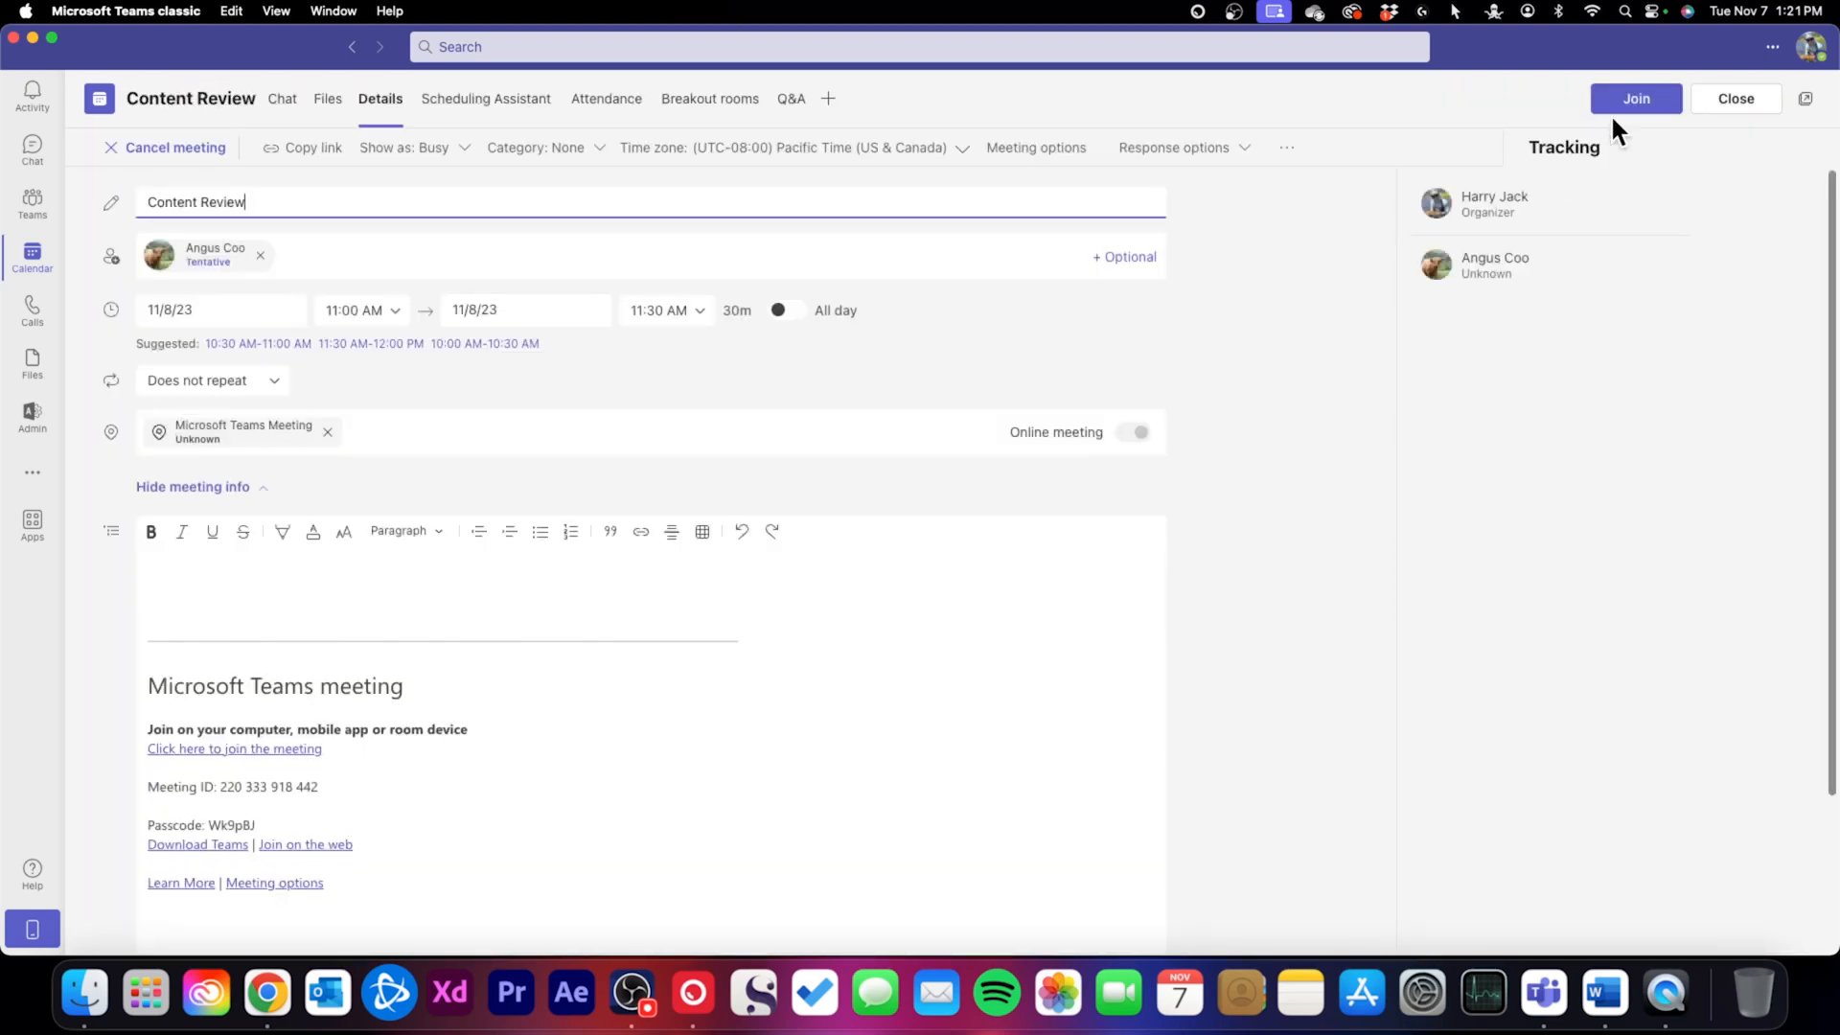
Examine the meeting's details, including the ways to join, the joining link and the tracking list
left_click(1639, 104)
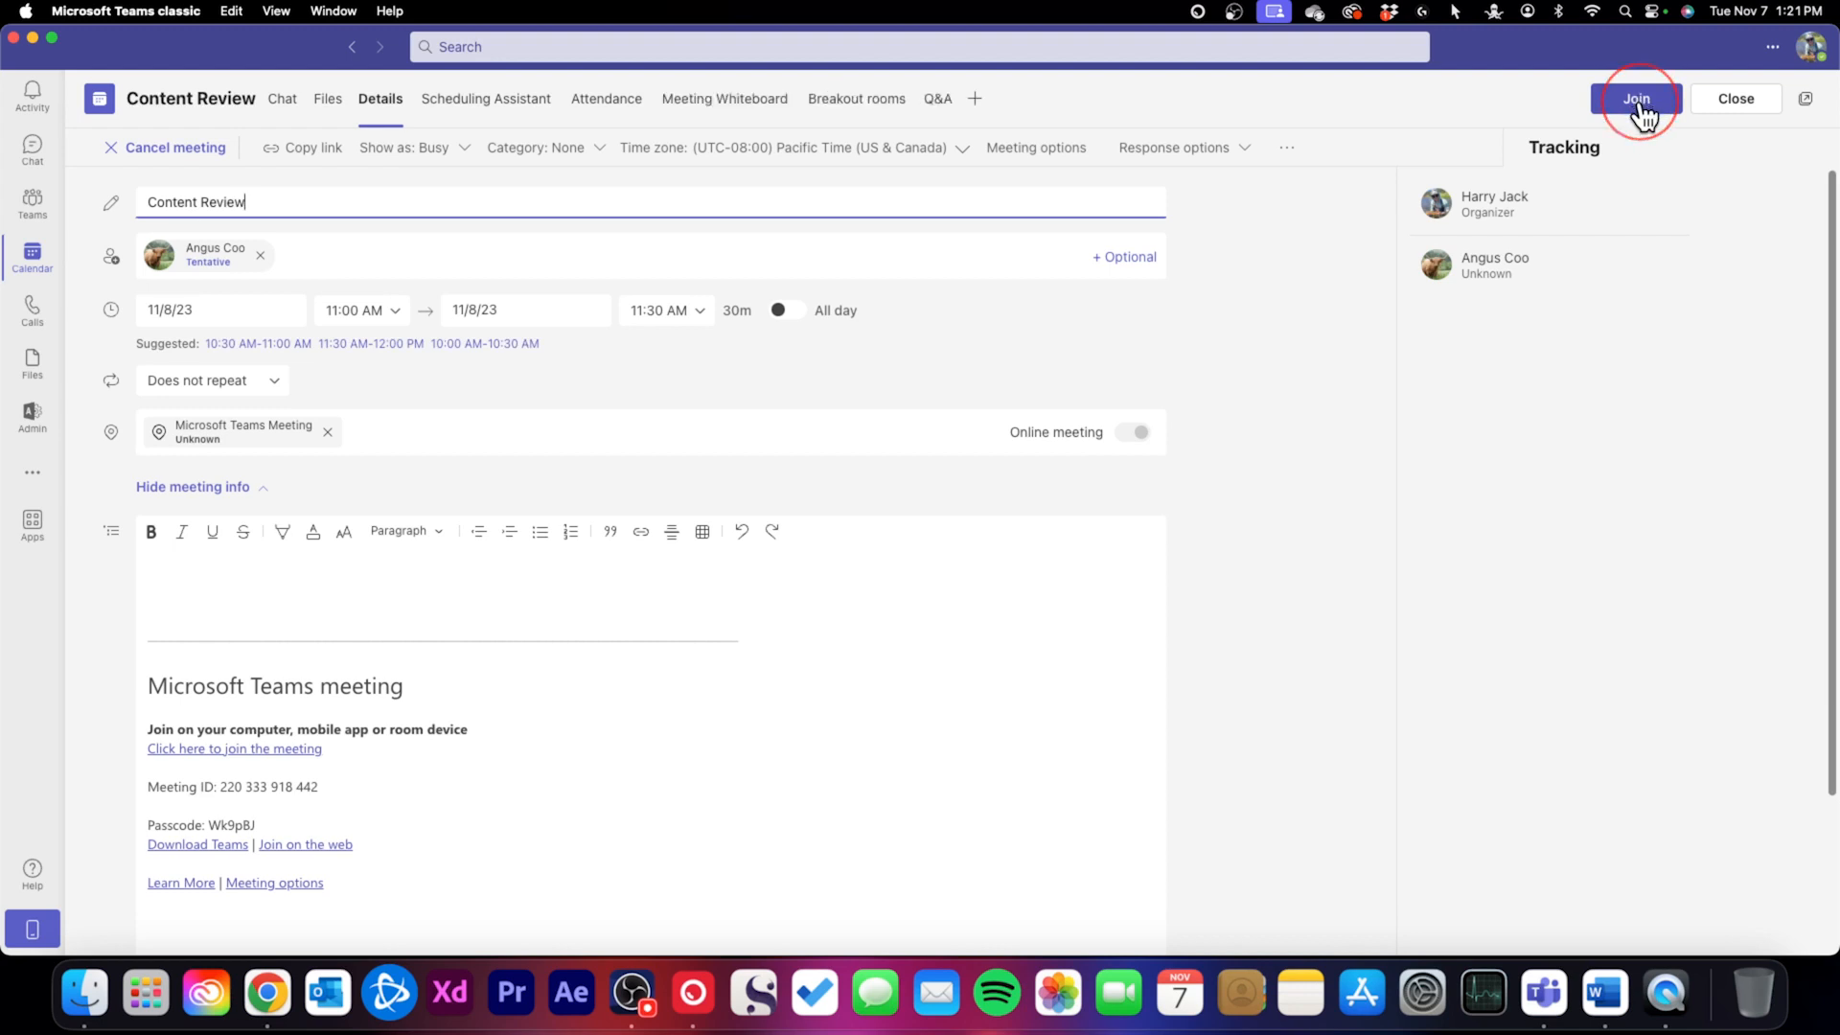
scroll(841, 551, "down", 3)
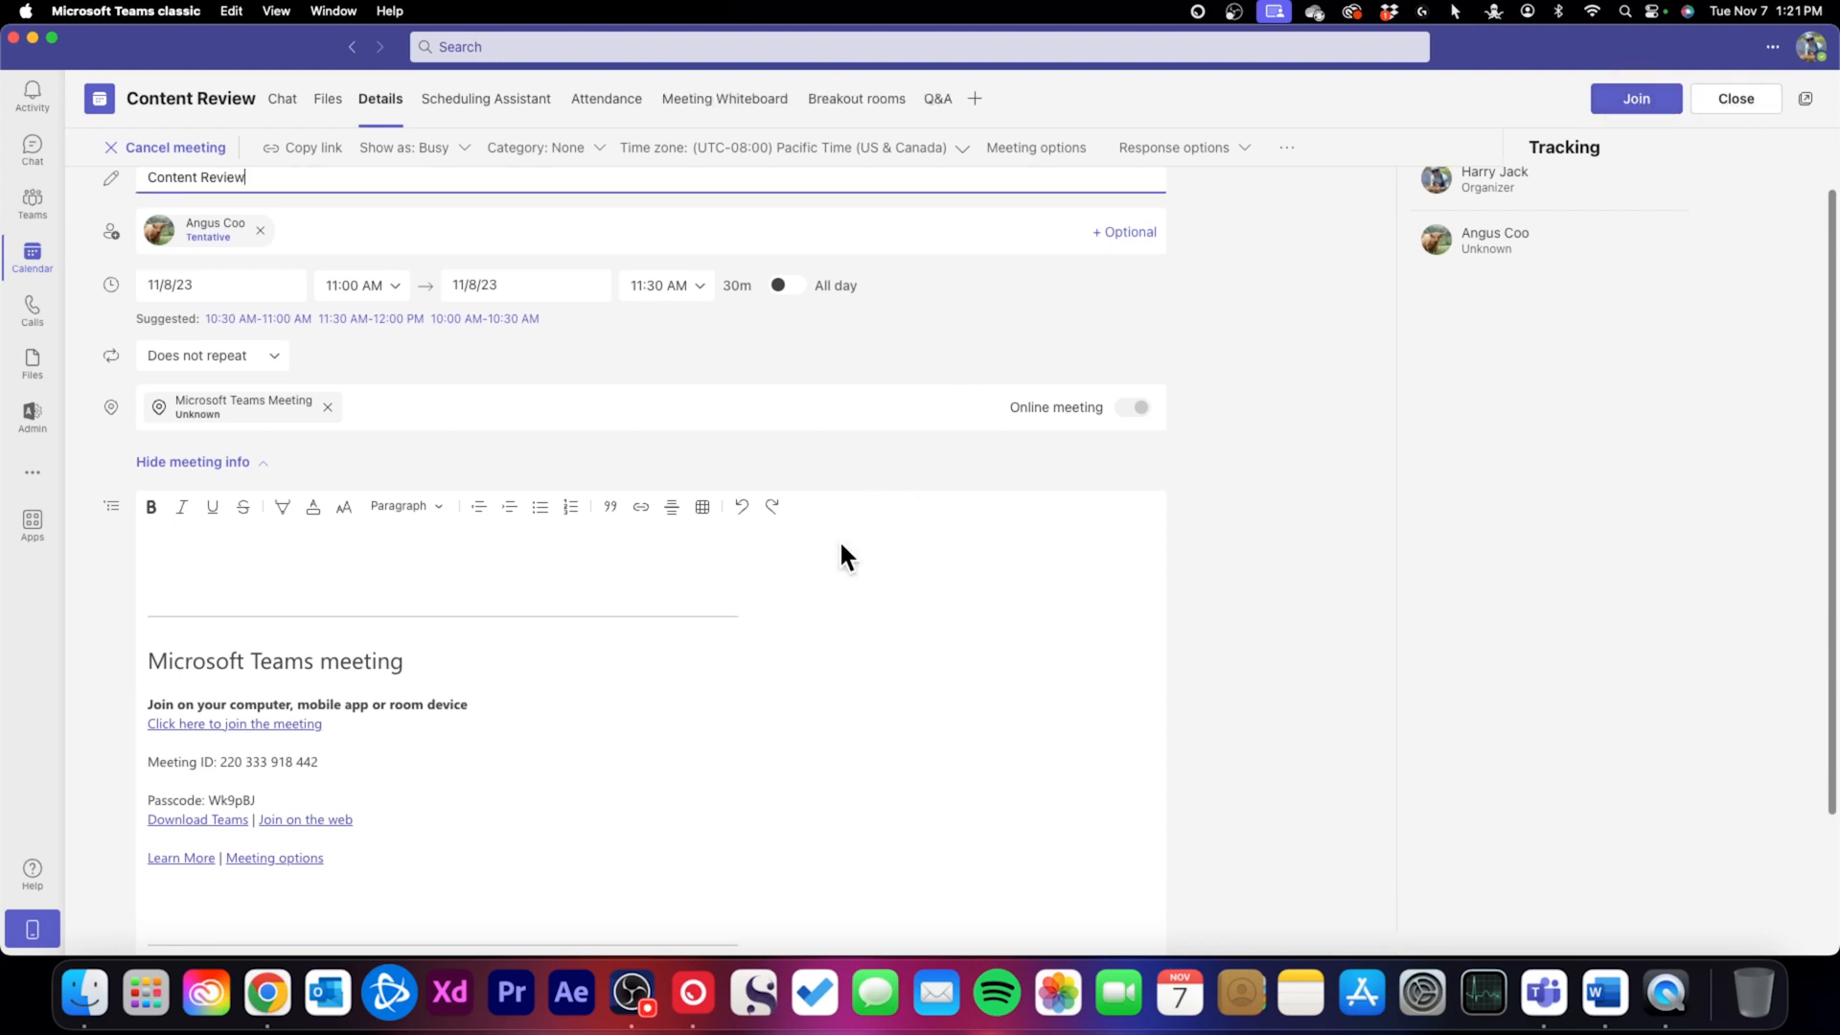
scroll(841, 554, "down", 1)
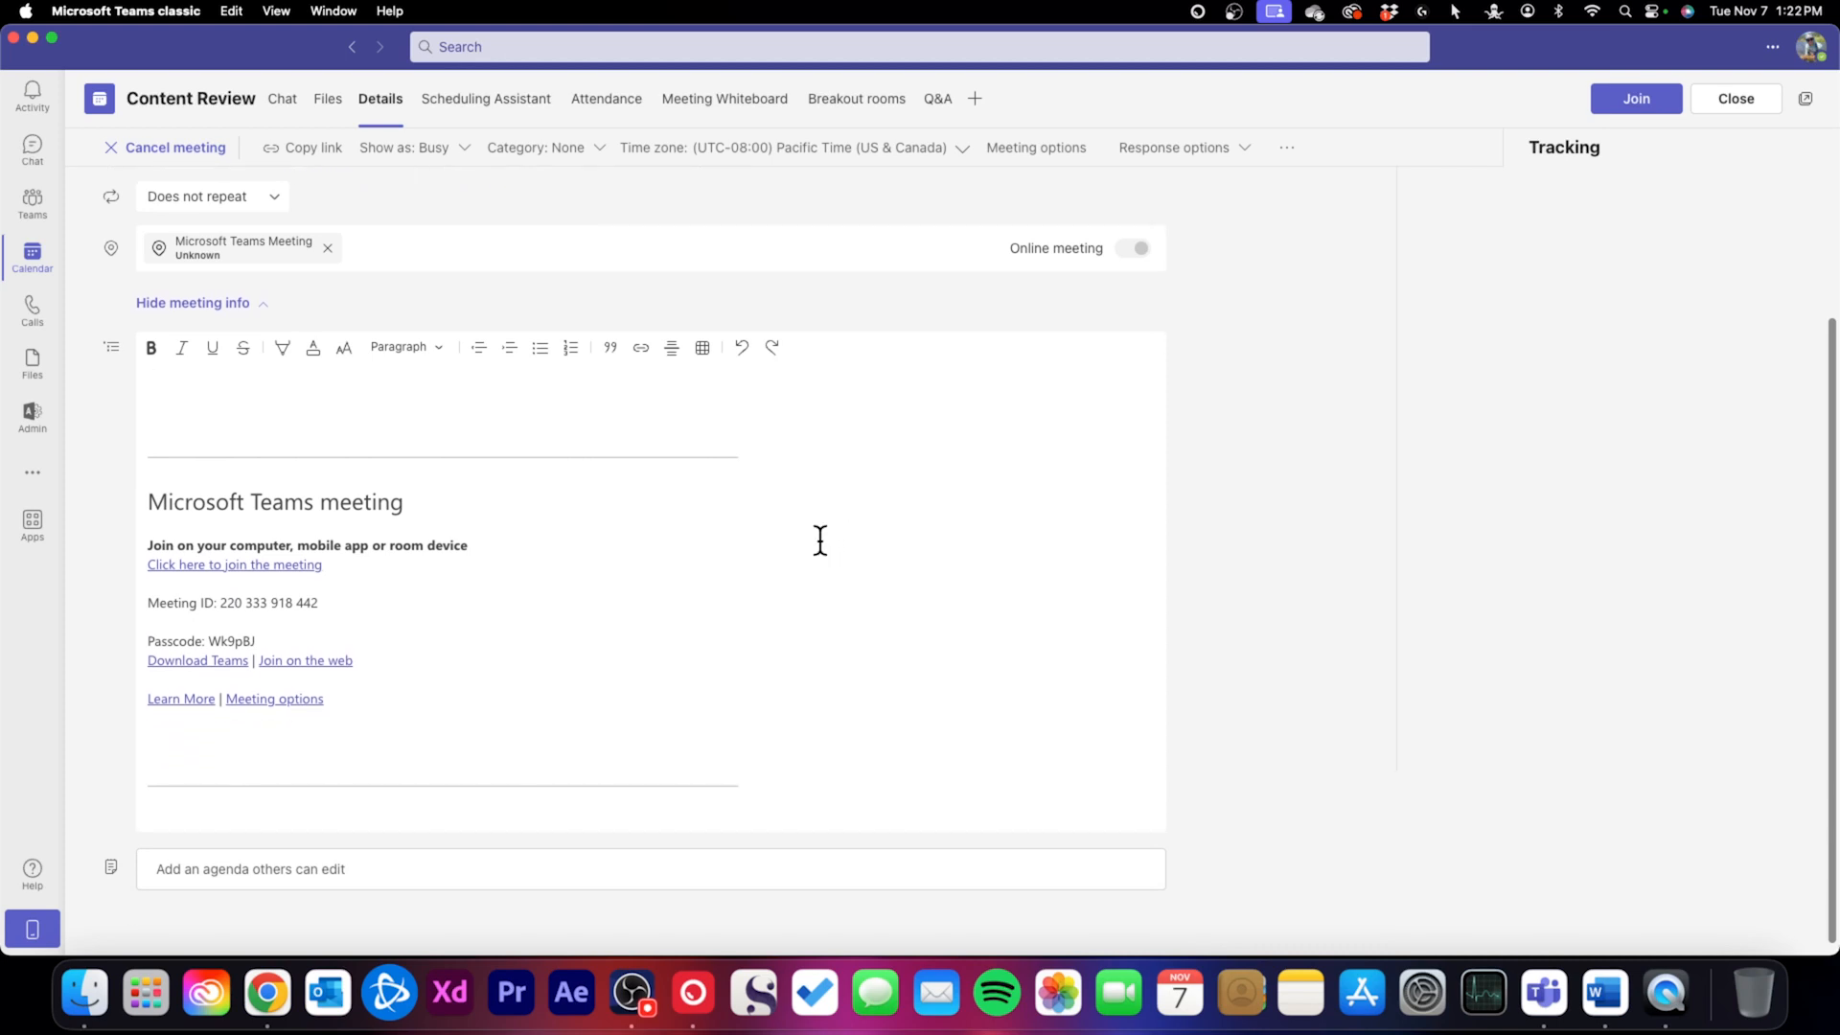
scroll(820, 539, "up", 1)
scroll(747, 607, "down", 1)
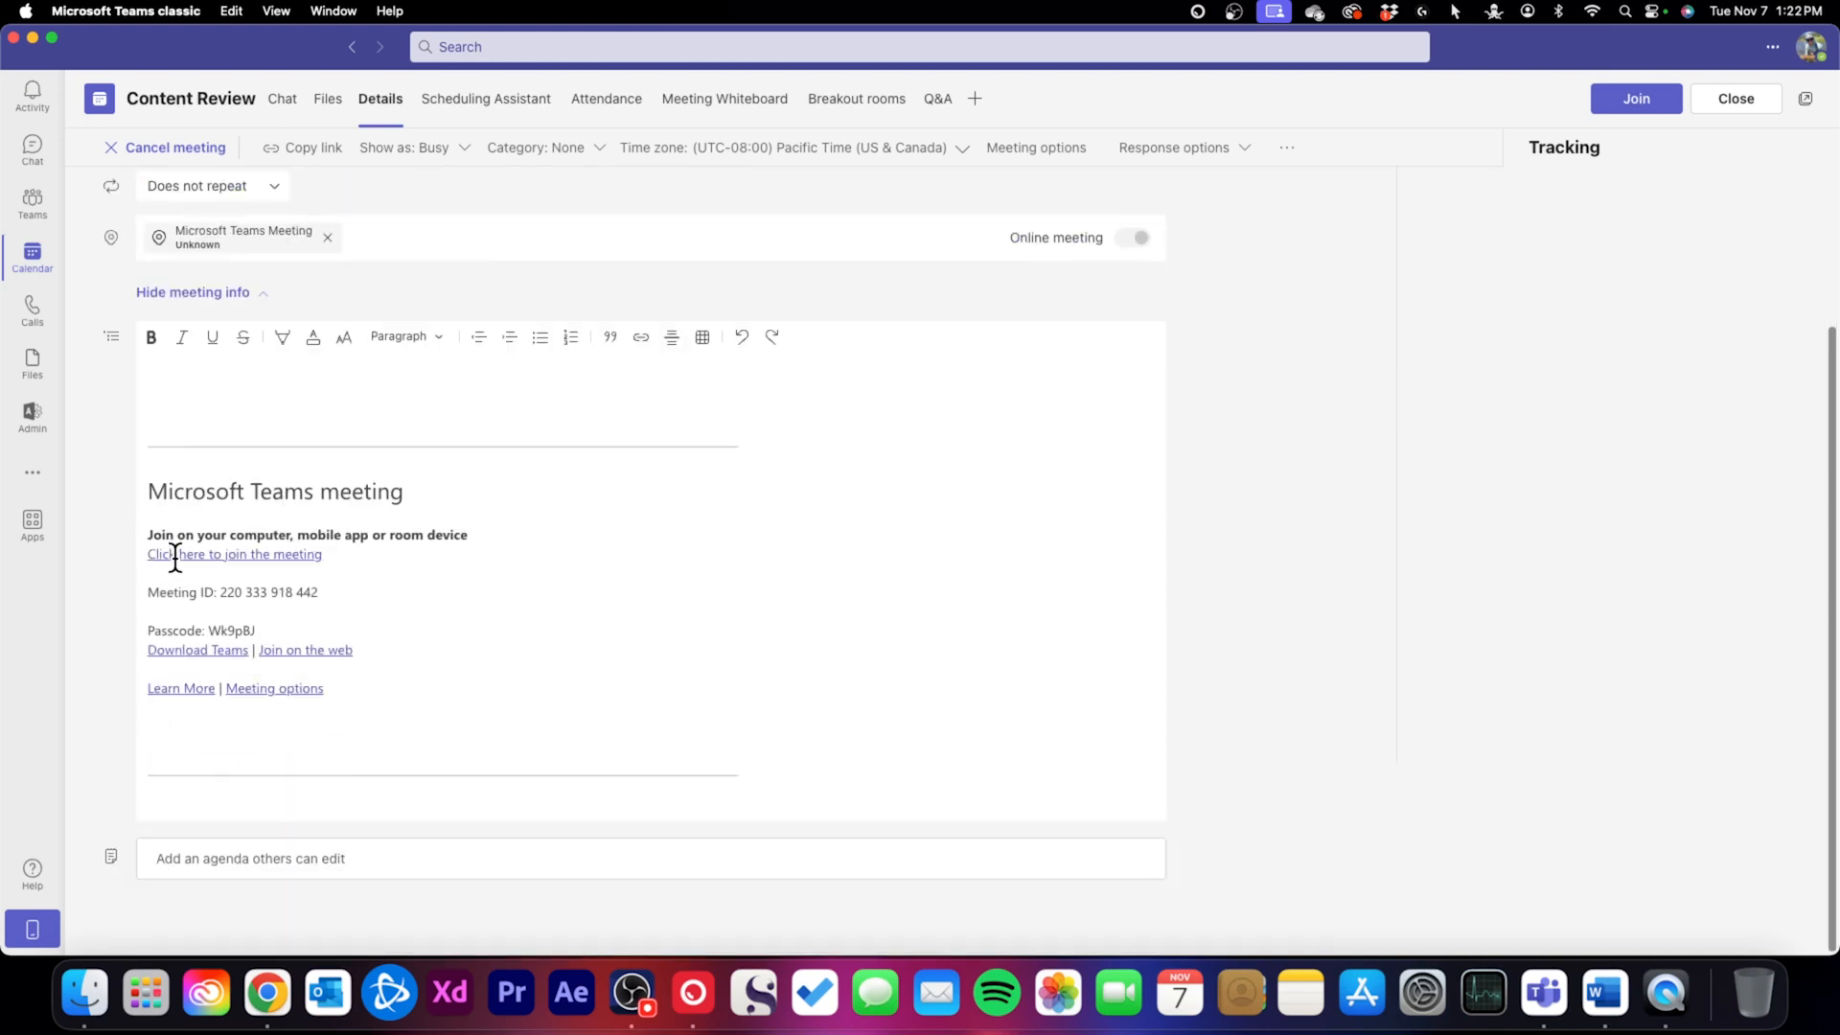
left_click(213, 556)
left_click(286, 555)
scroll(1312, 507, "up", 3)
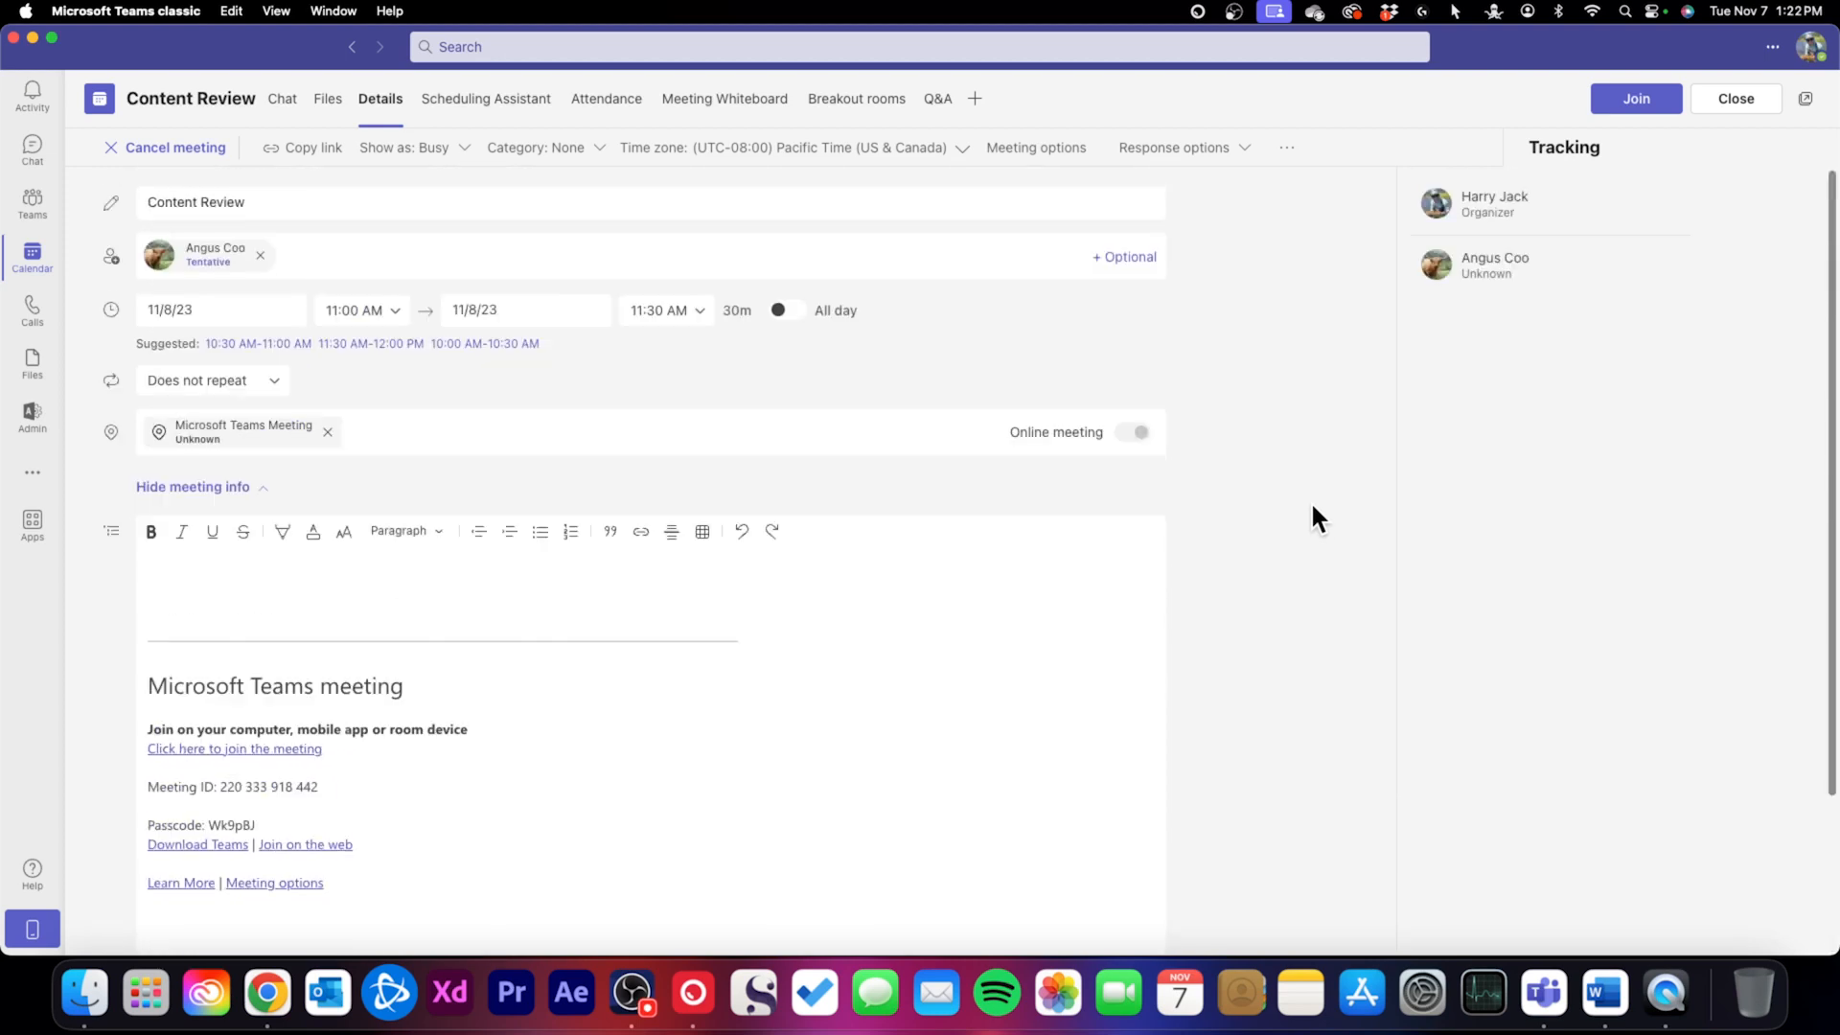
Start joining the Content Review meeting and turn the microphone off in its video and audio options
left_click(1636, 105)
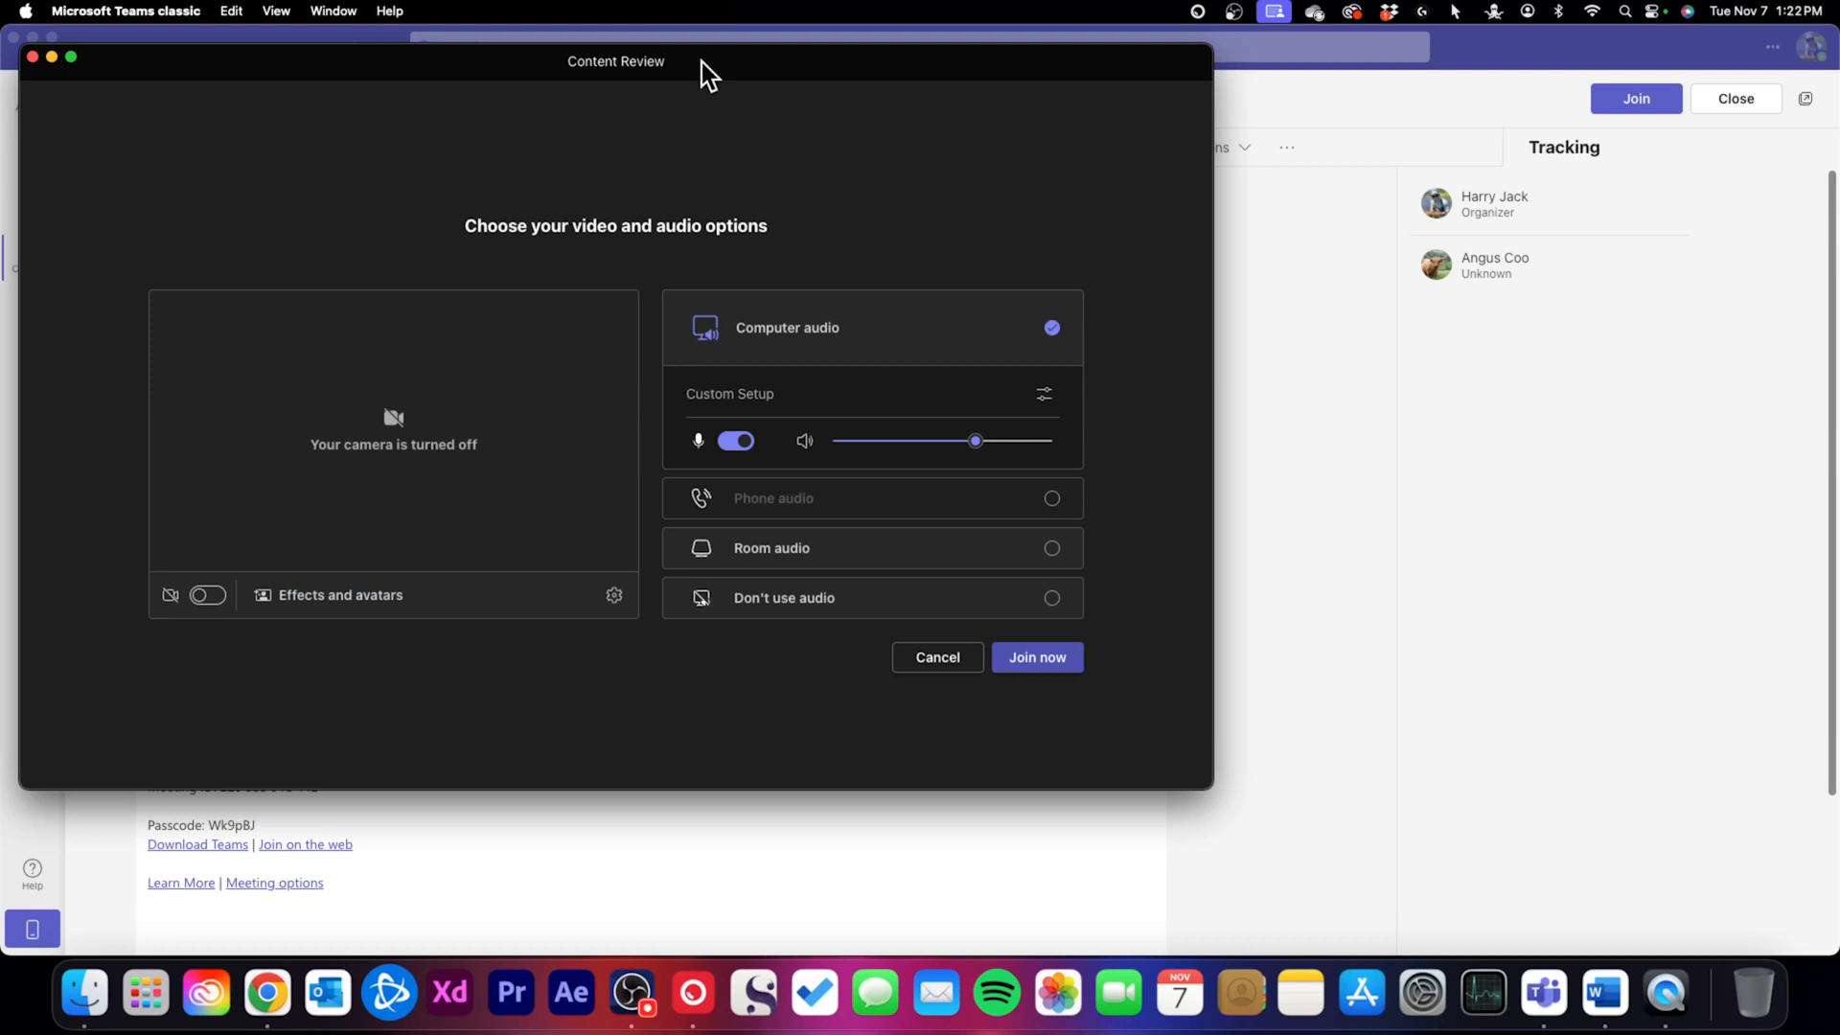
left_click_drag(702, 61, 826, 66)
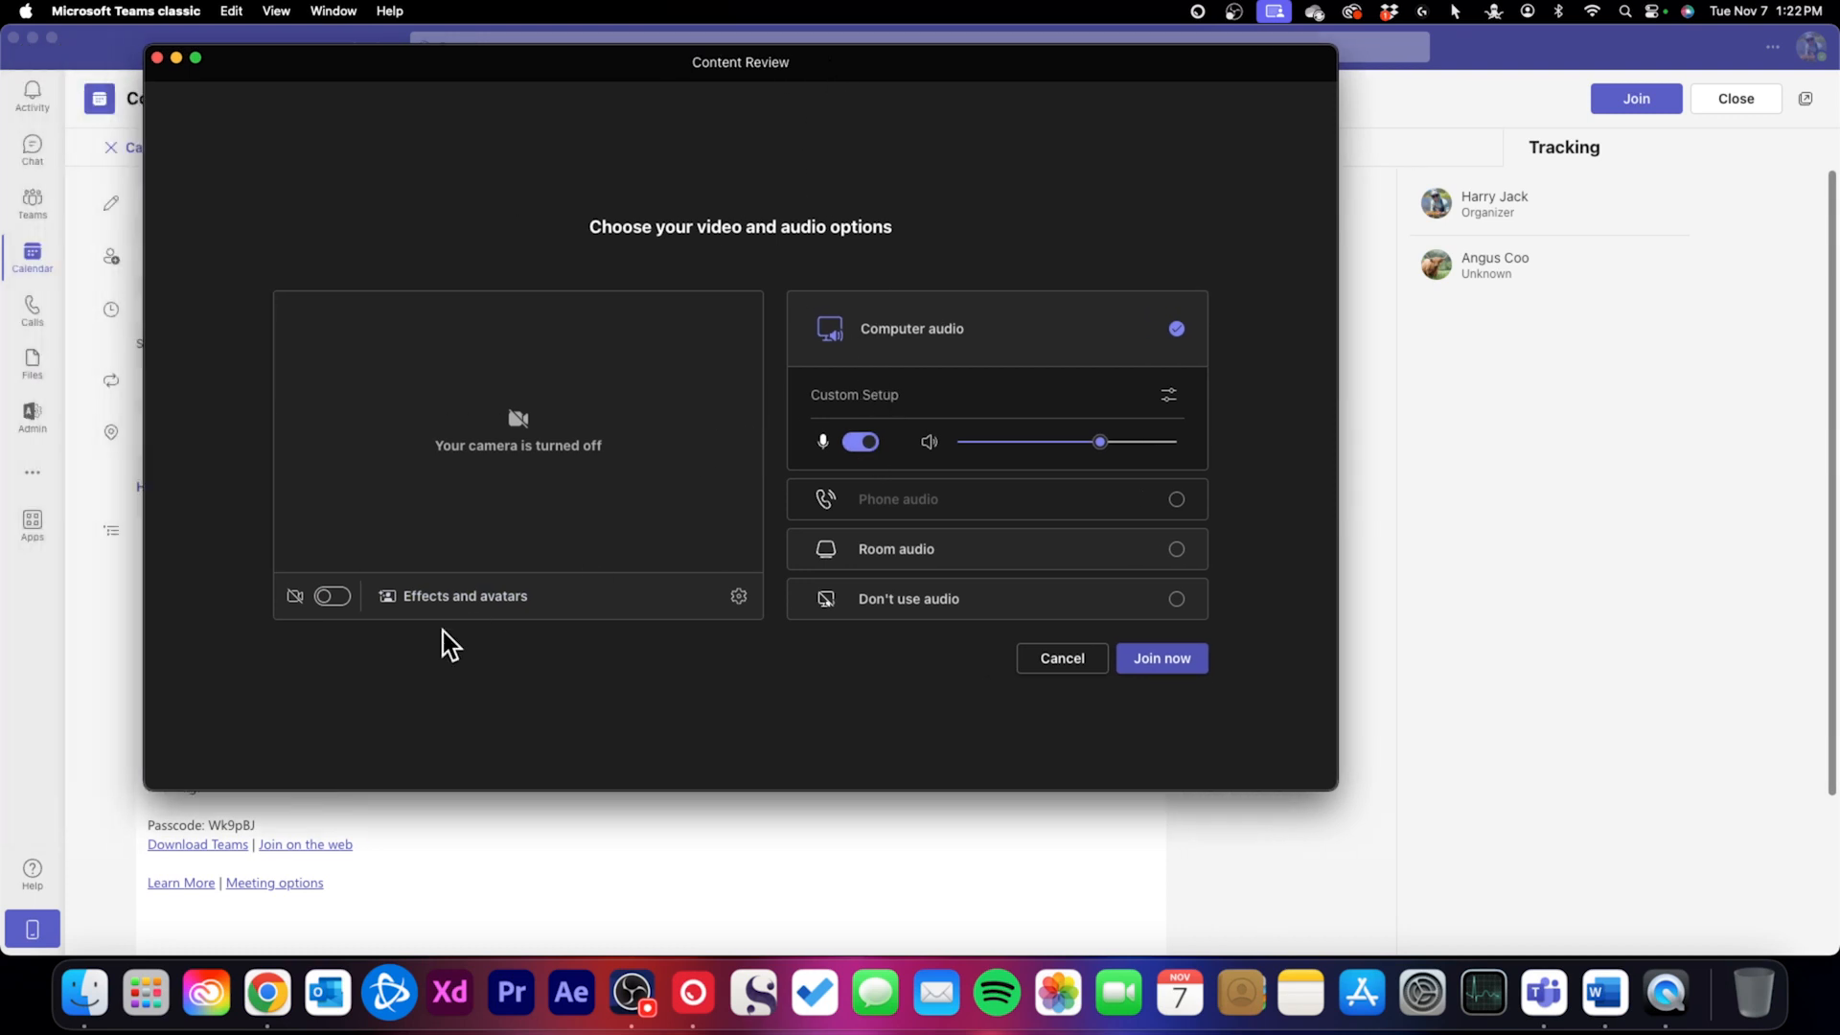
left_click(332, 596)
left_click(332, 596)
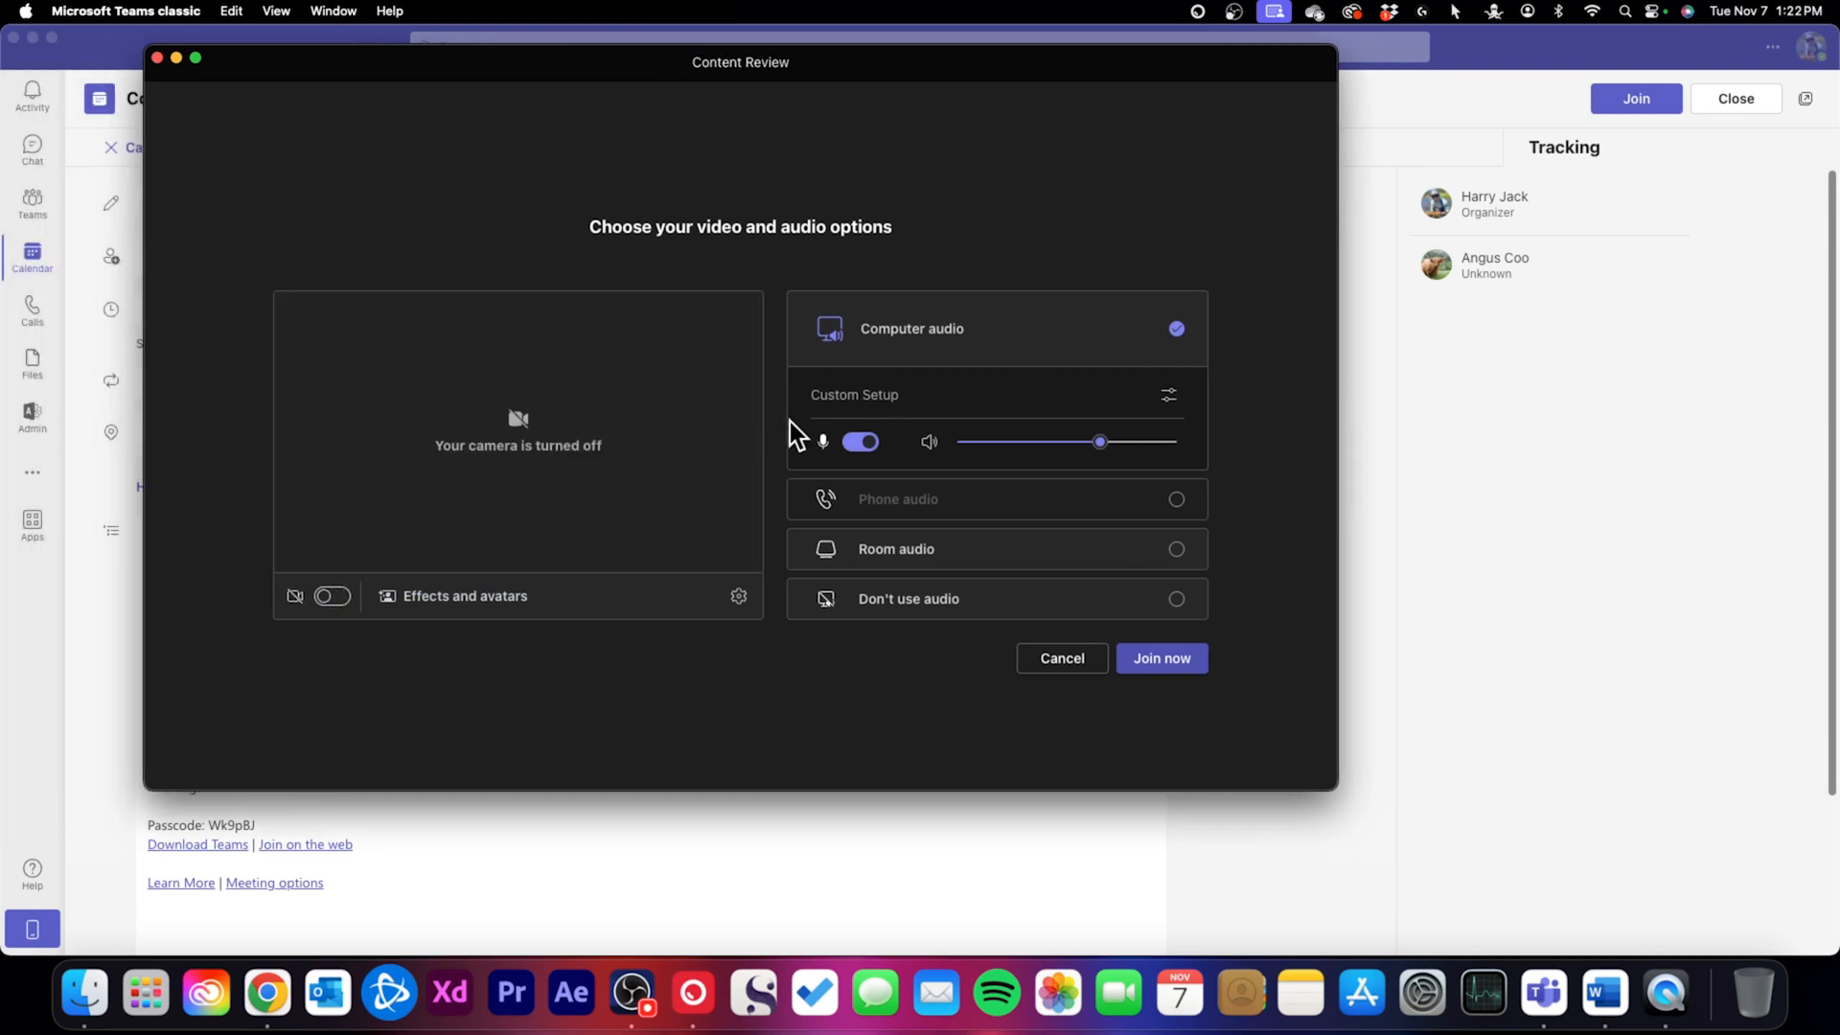
left_click(859, 442)
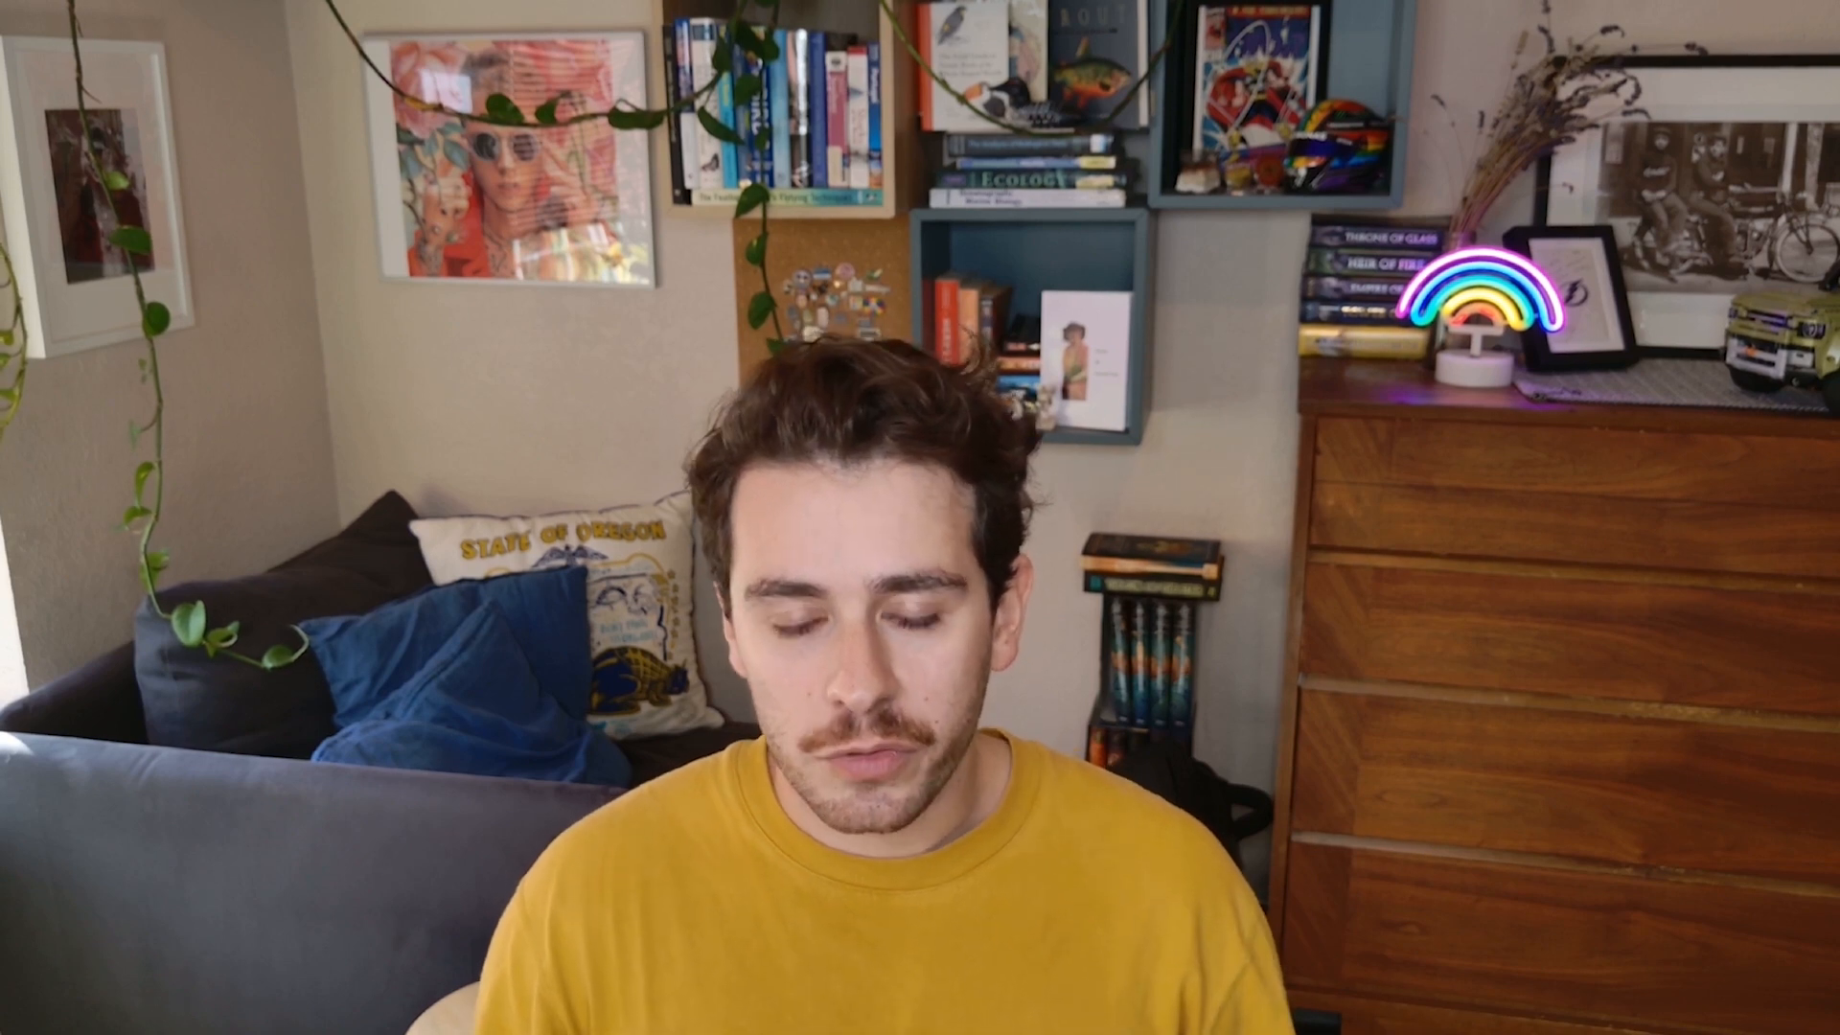
Join the meeting with camera and microphone off, and enlarge the meeting window to fill the screen
left_click_drag(896, 65, 1024, 77)
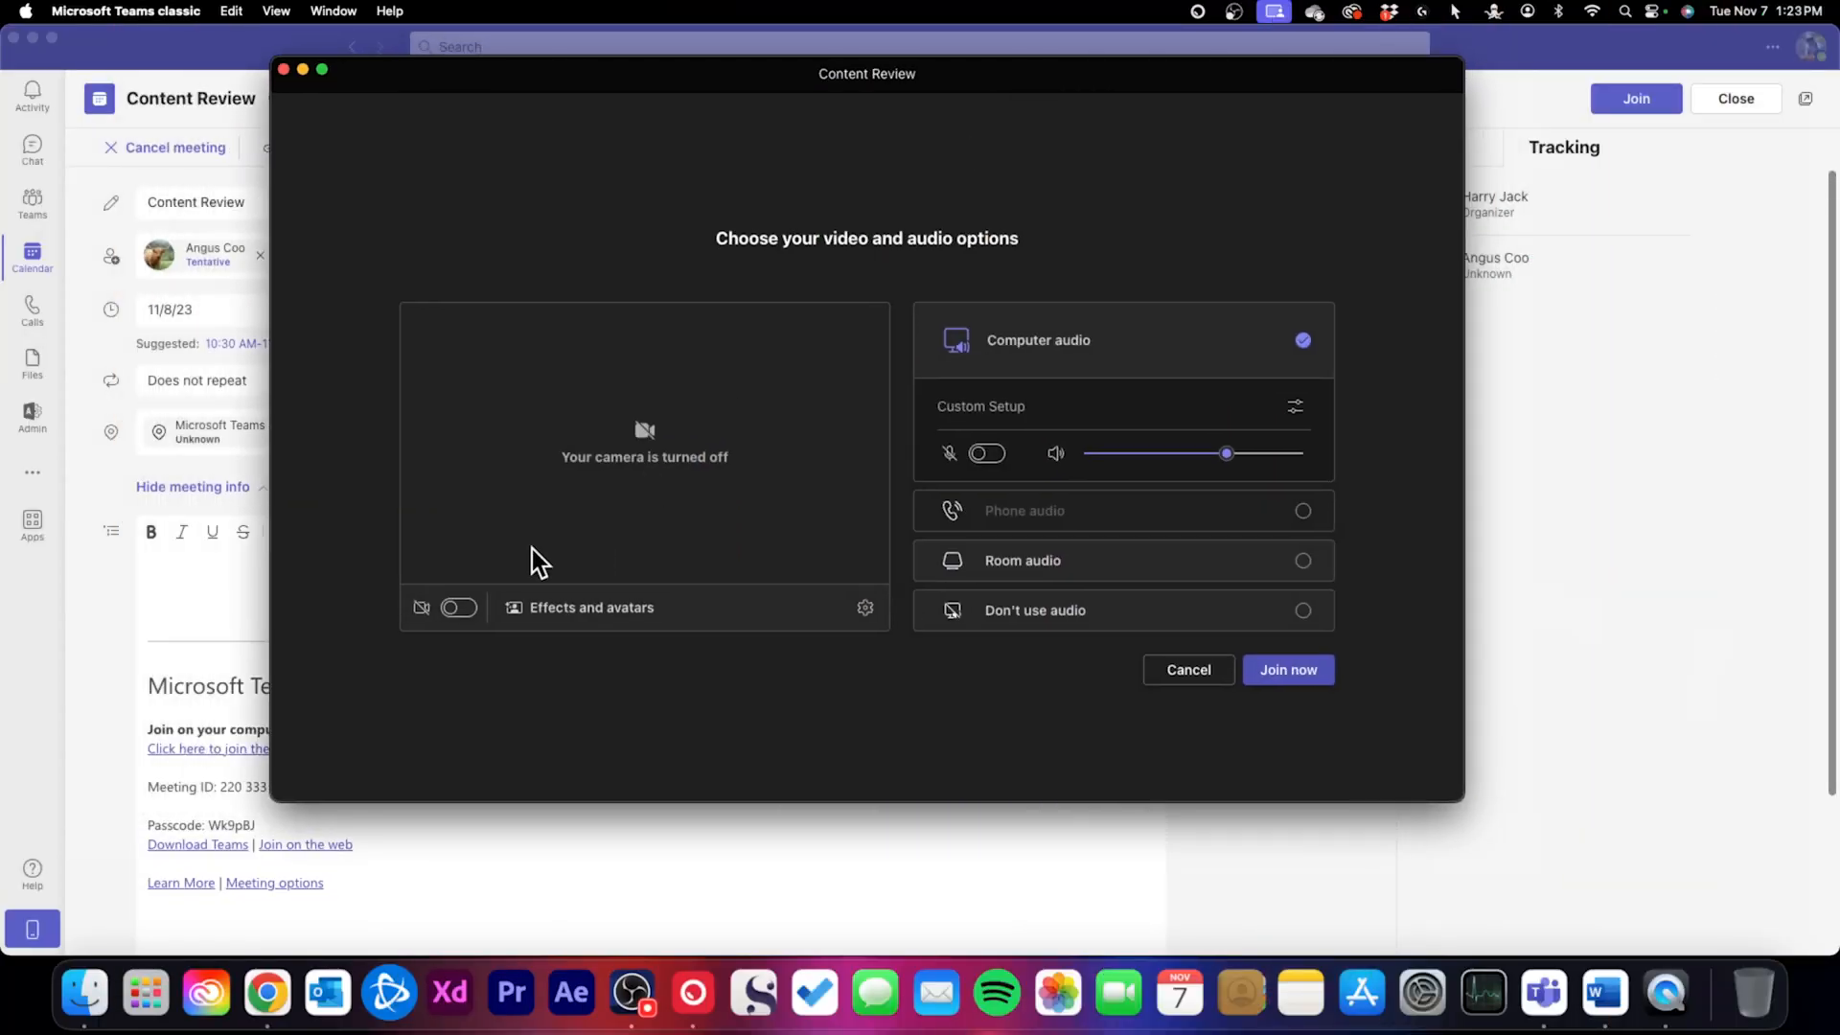
left_click(458, 609)
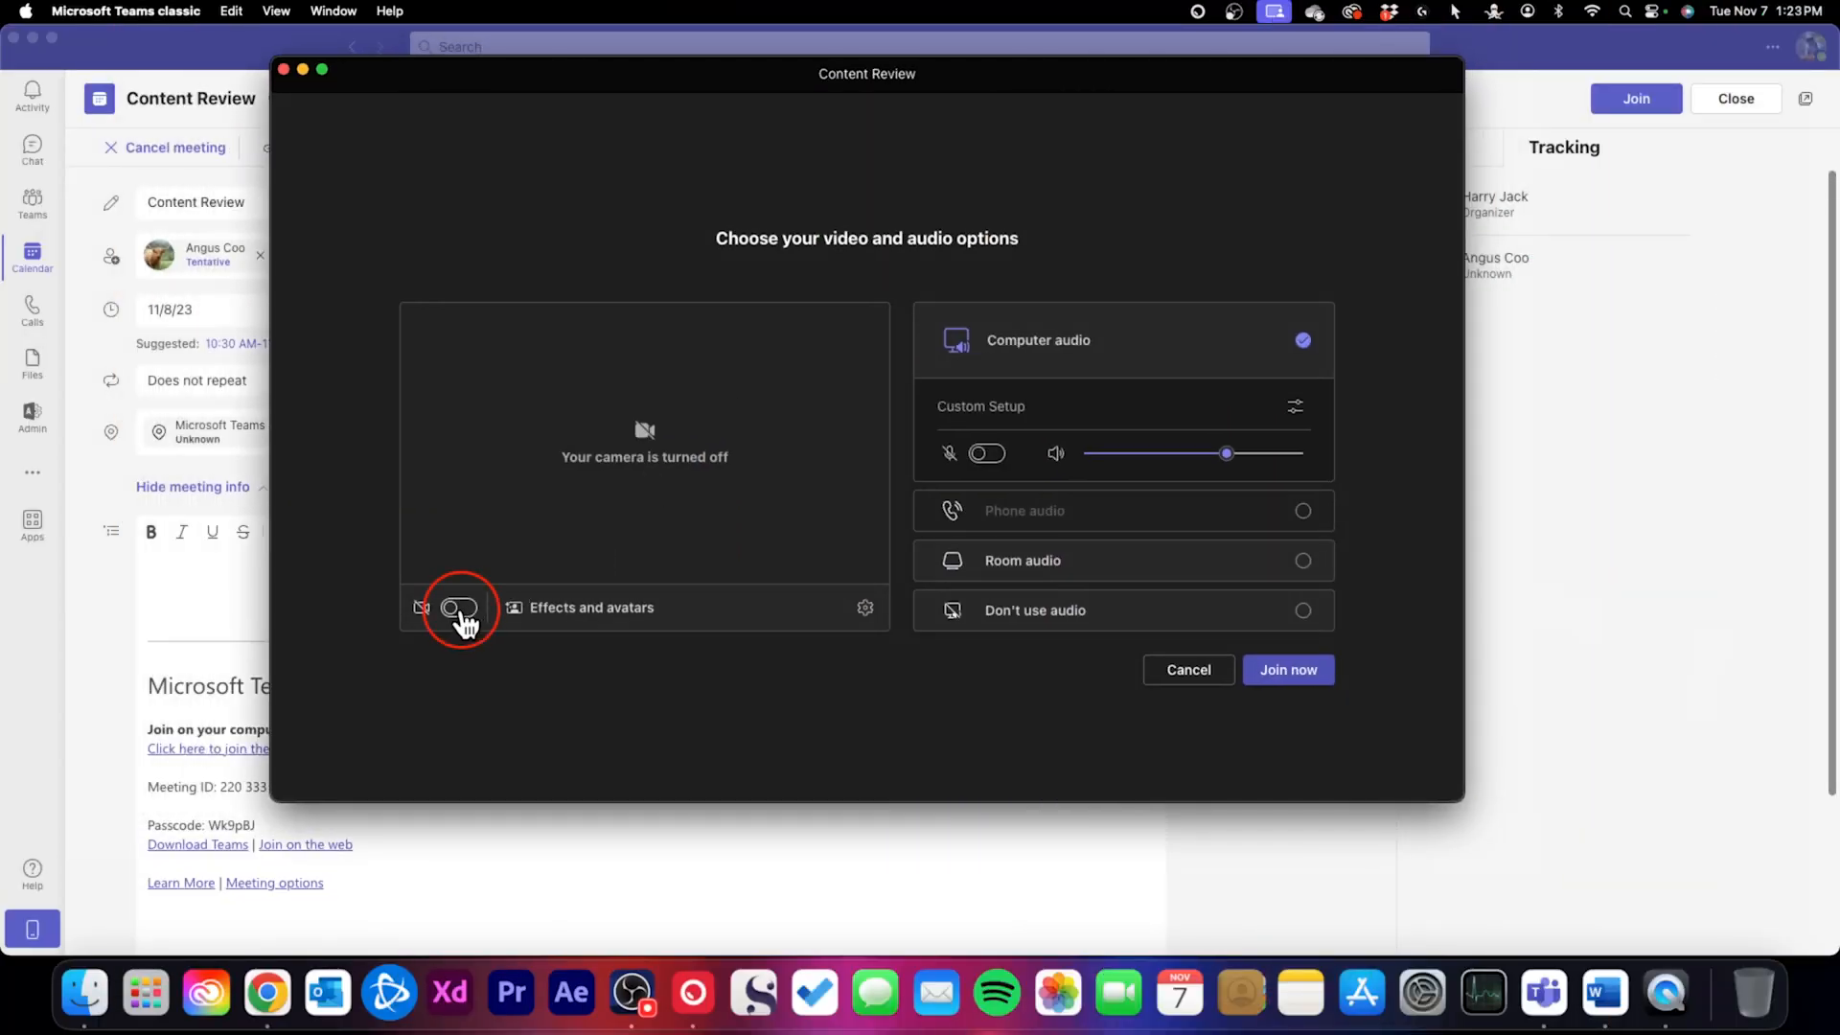
left_click(987, 454)
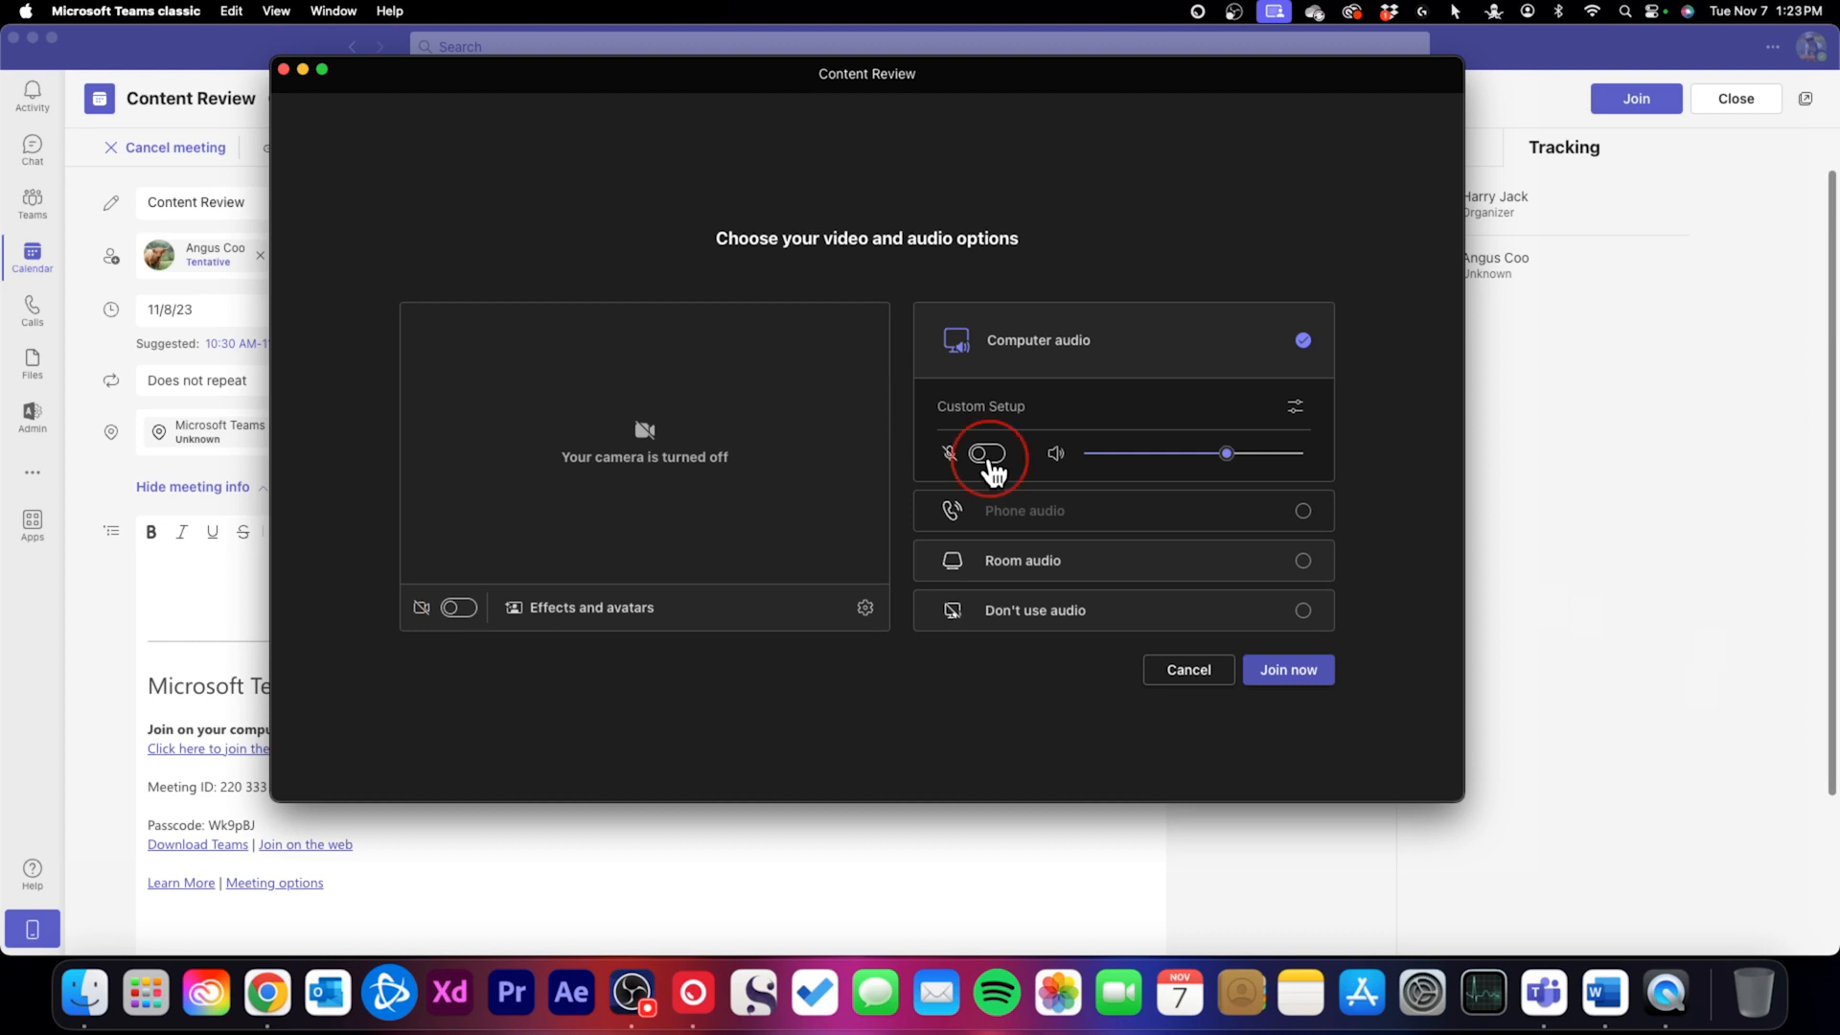
left_click(1289, 674)
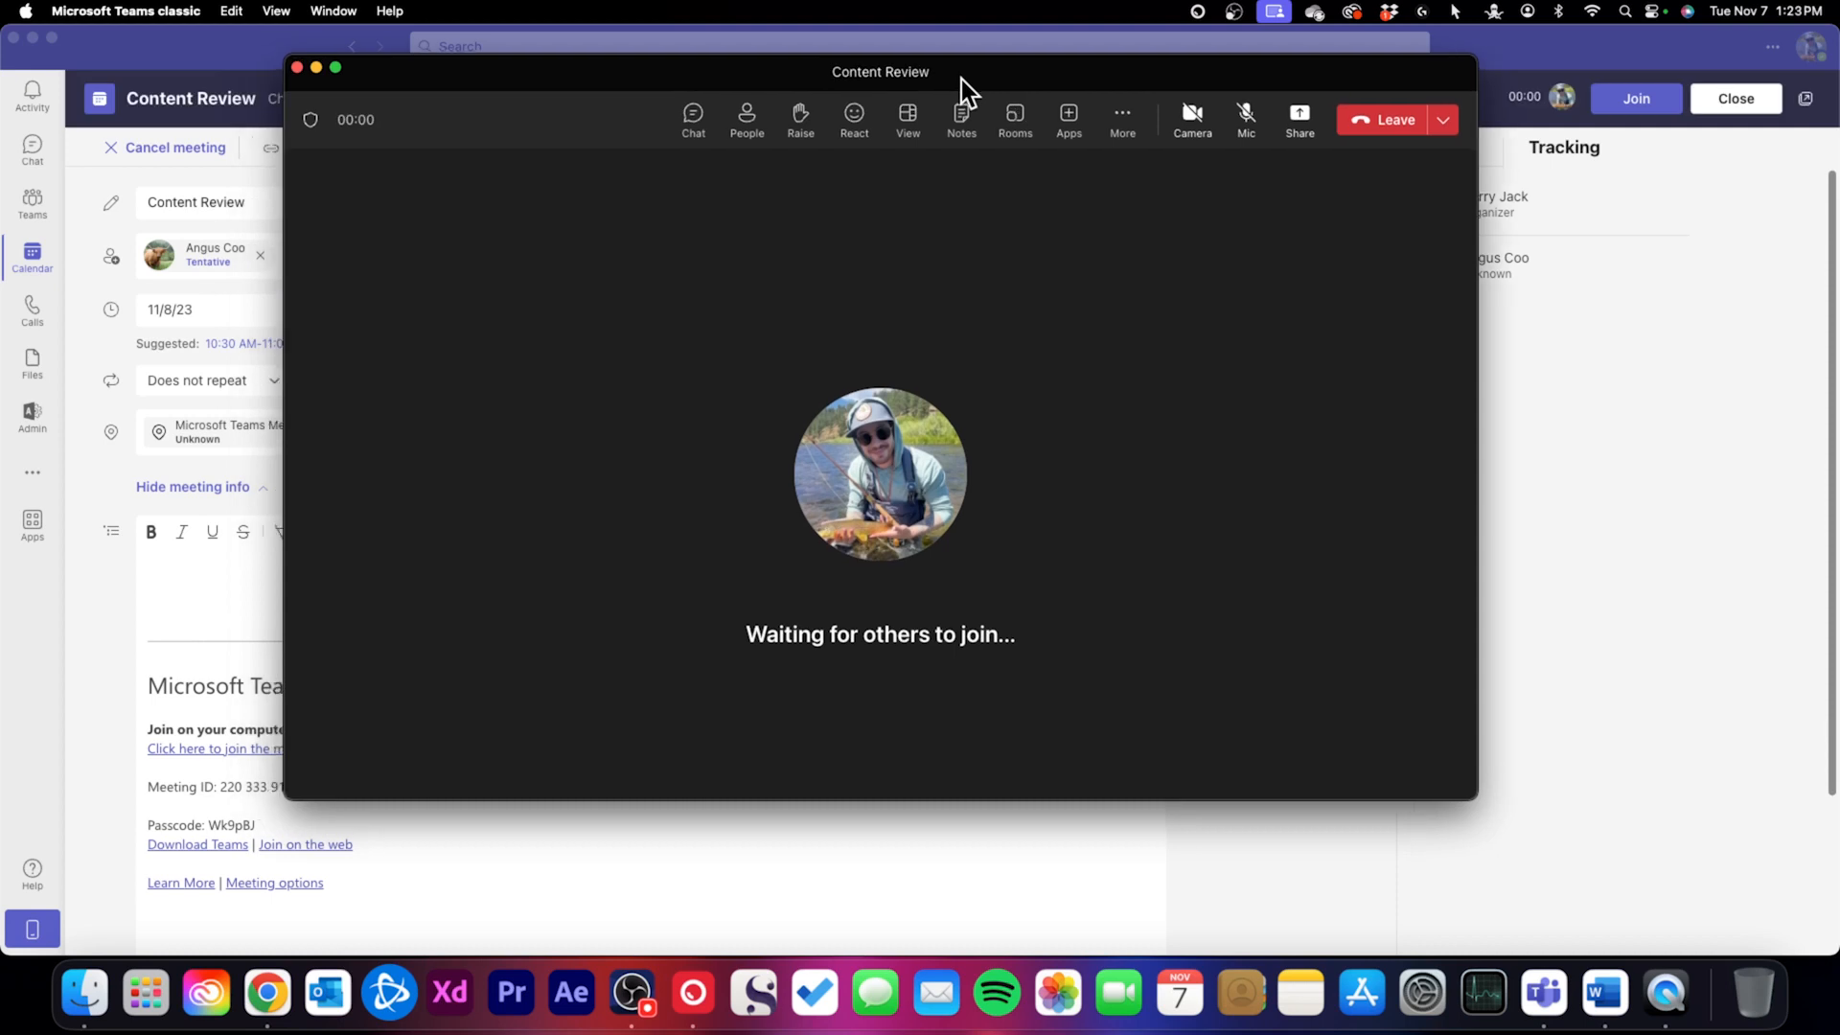
left_click_drag(973, 73, 716, 50)
left_click_drag(1213, 775, 1811, 954)
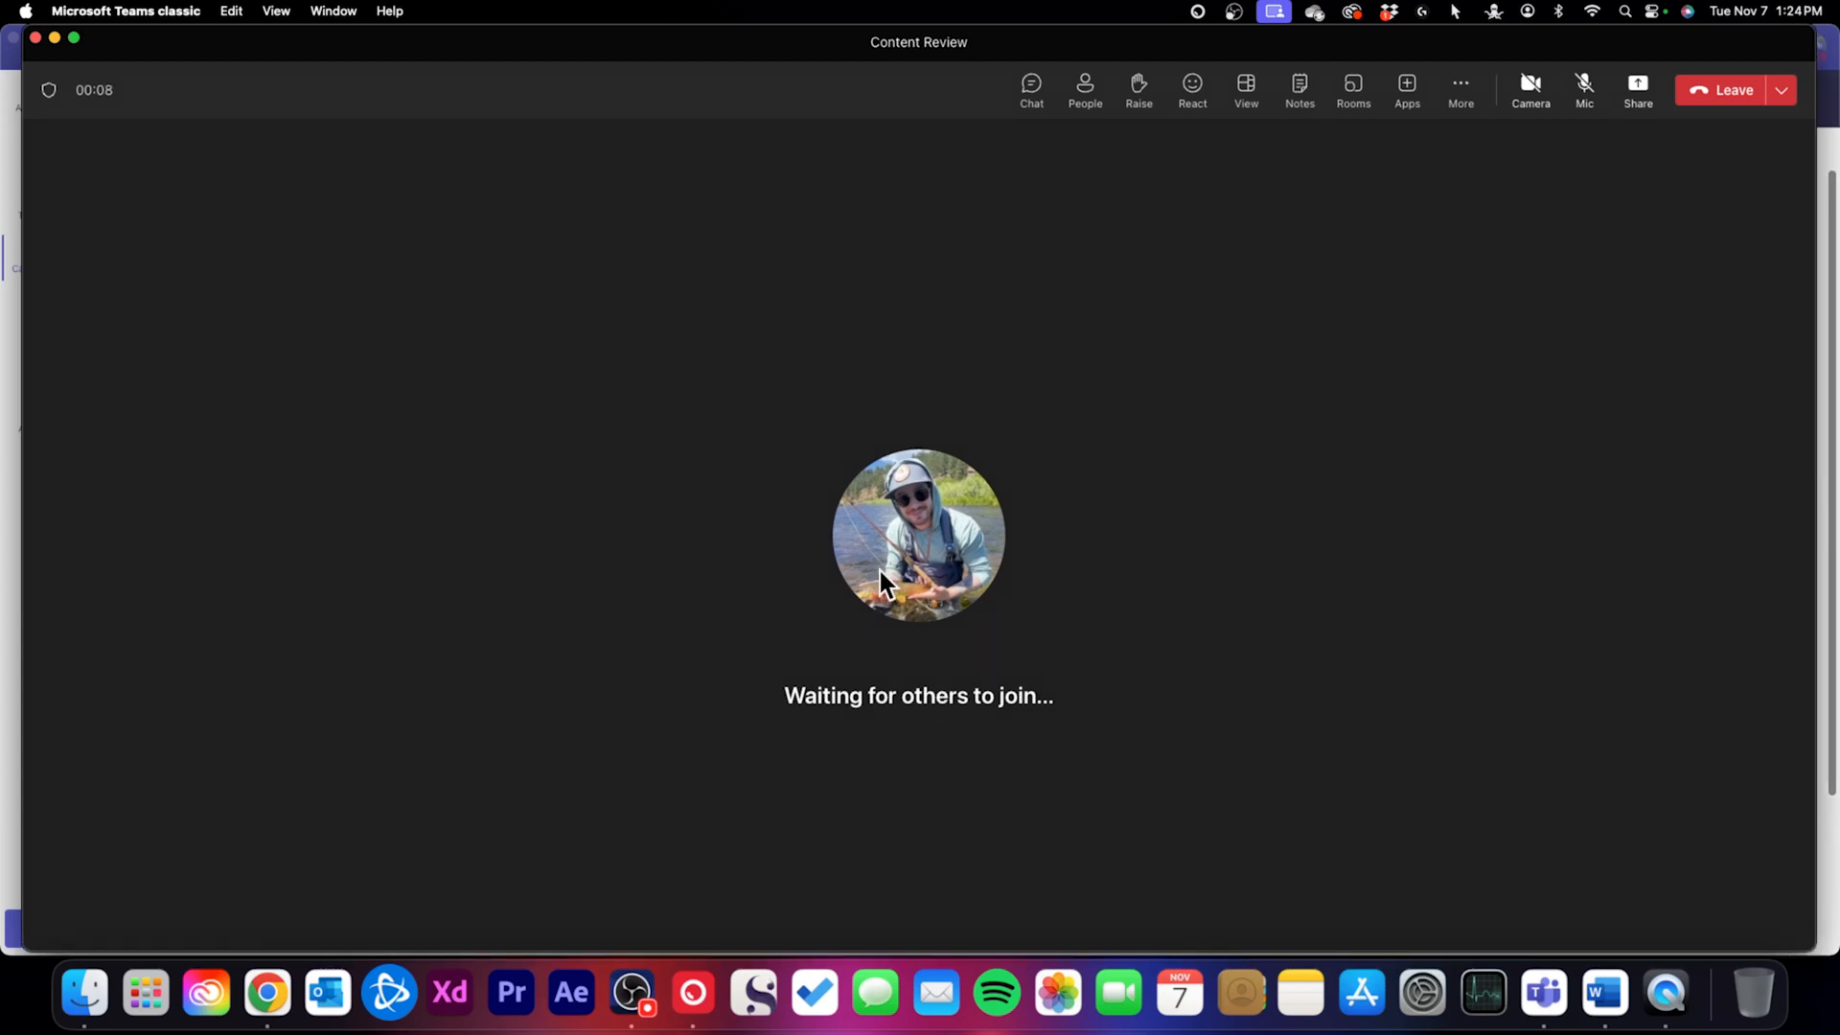
left_click(908, 559)
Turn on the camera in the running meeting without a background effect or filter
left_click(1531, 96)
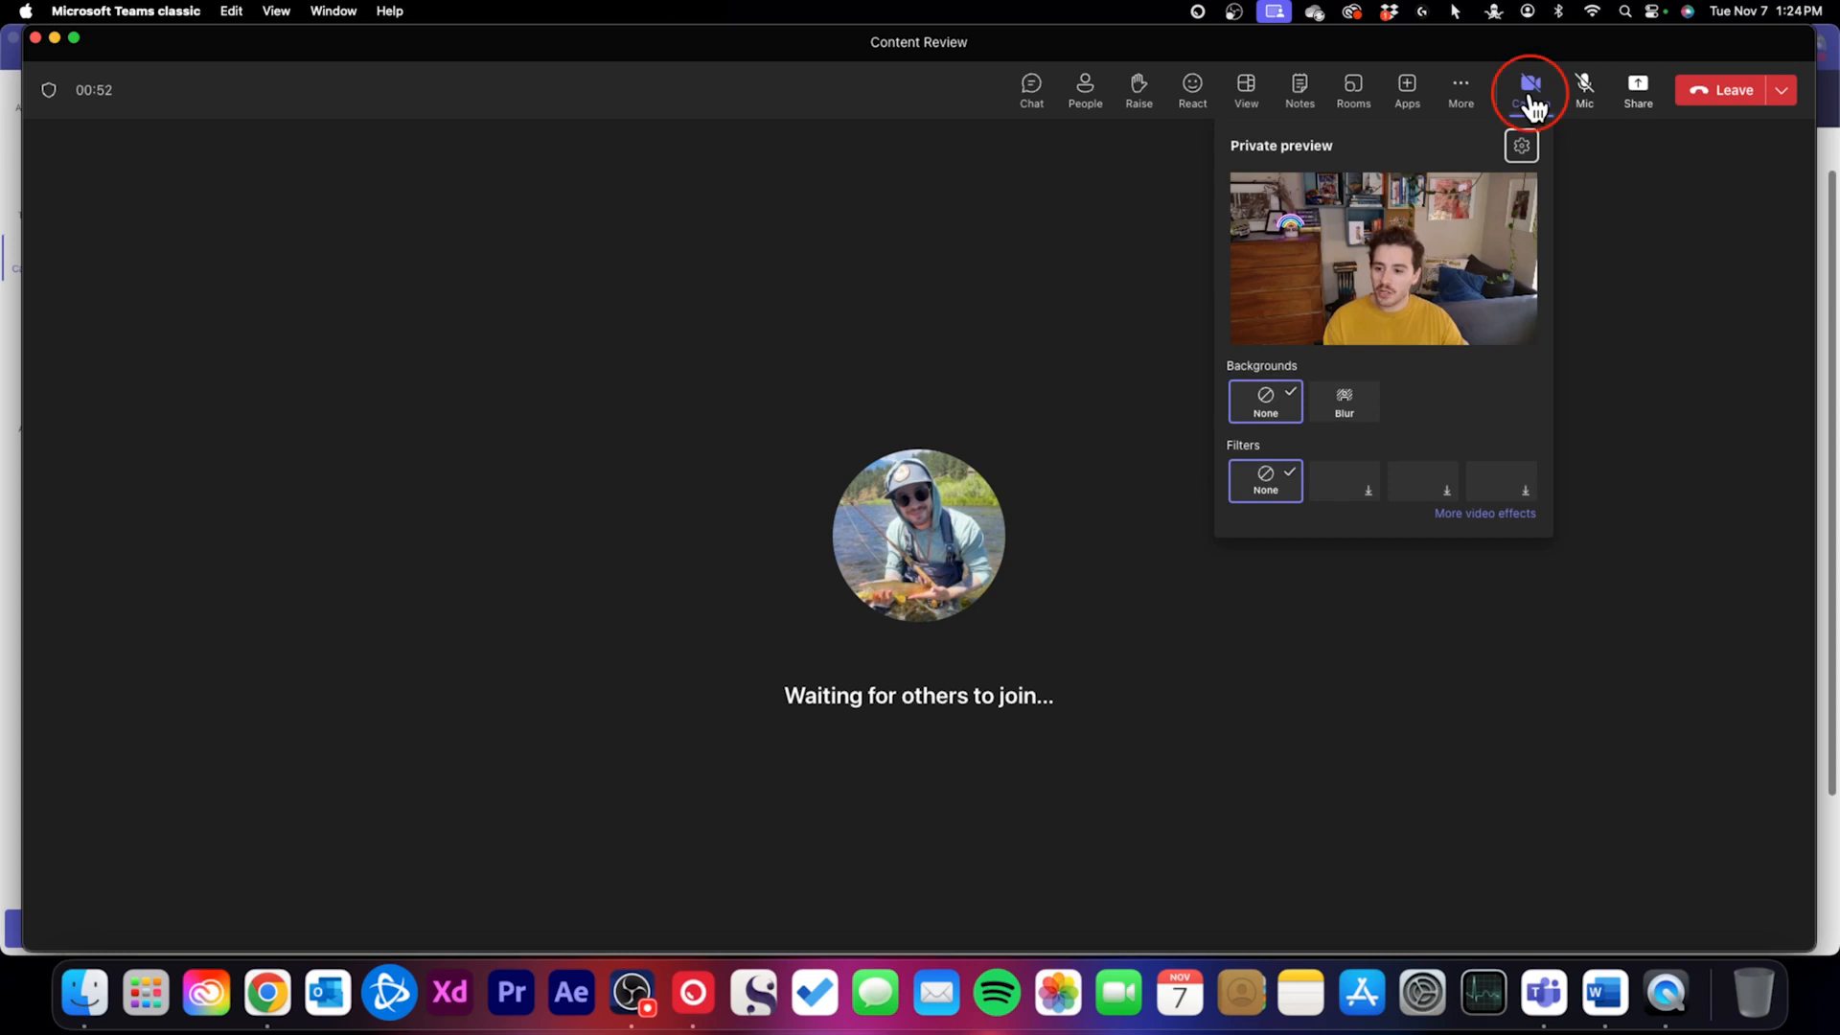
left_click(1532, 99)
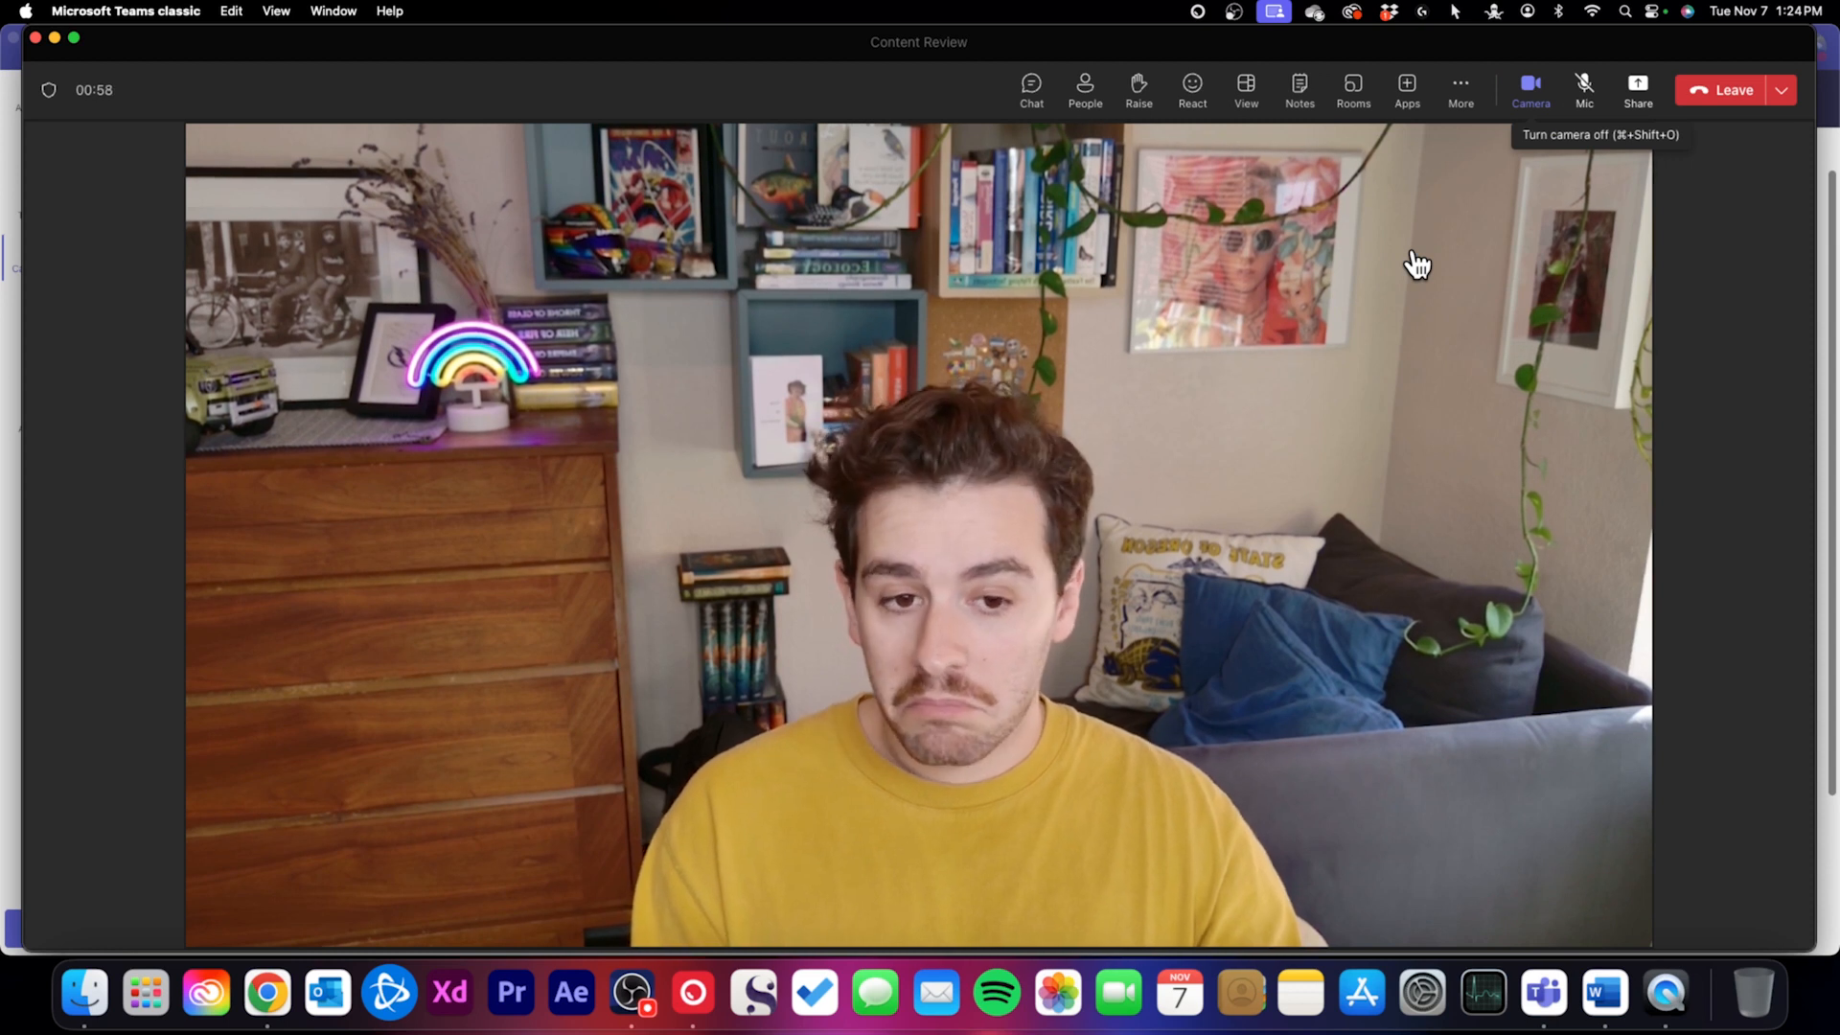
left_click(1535, 88)
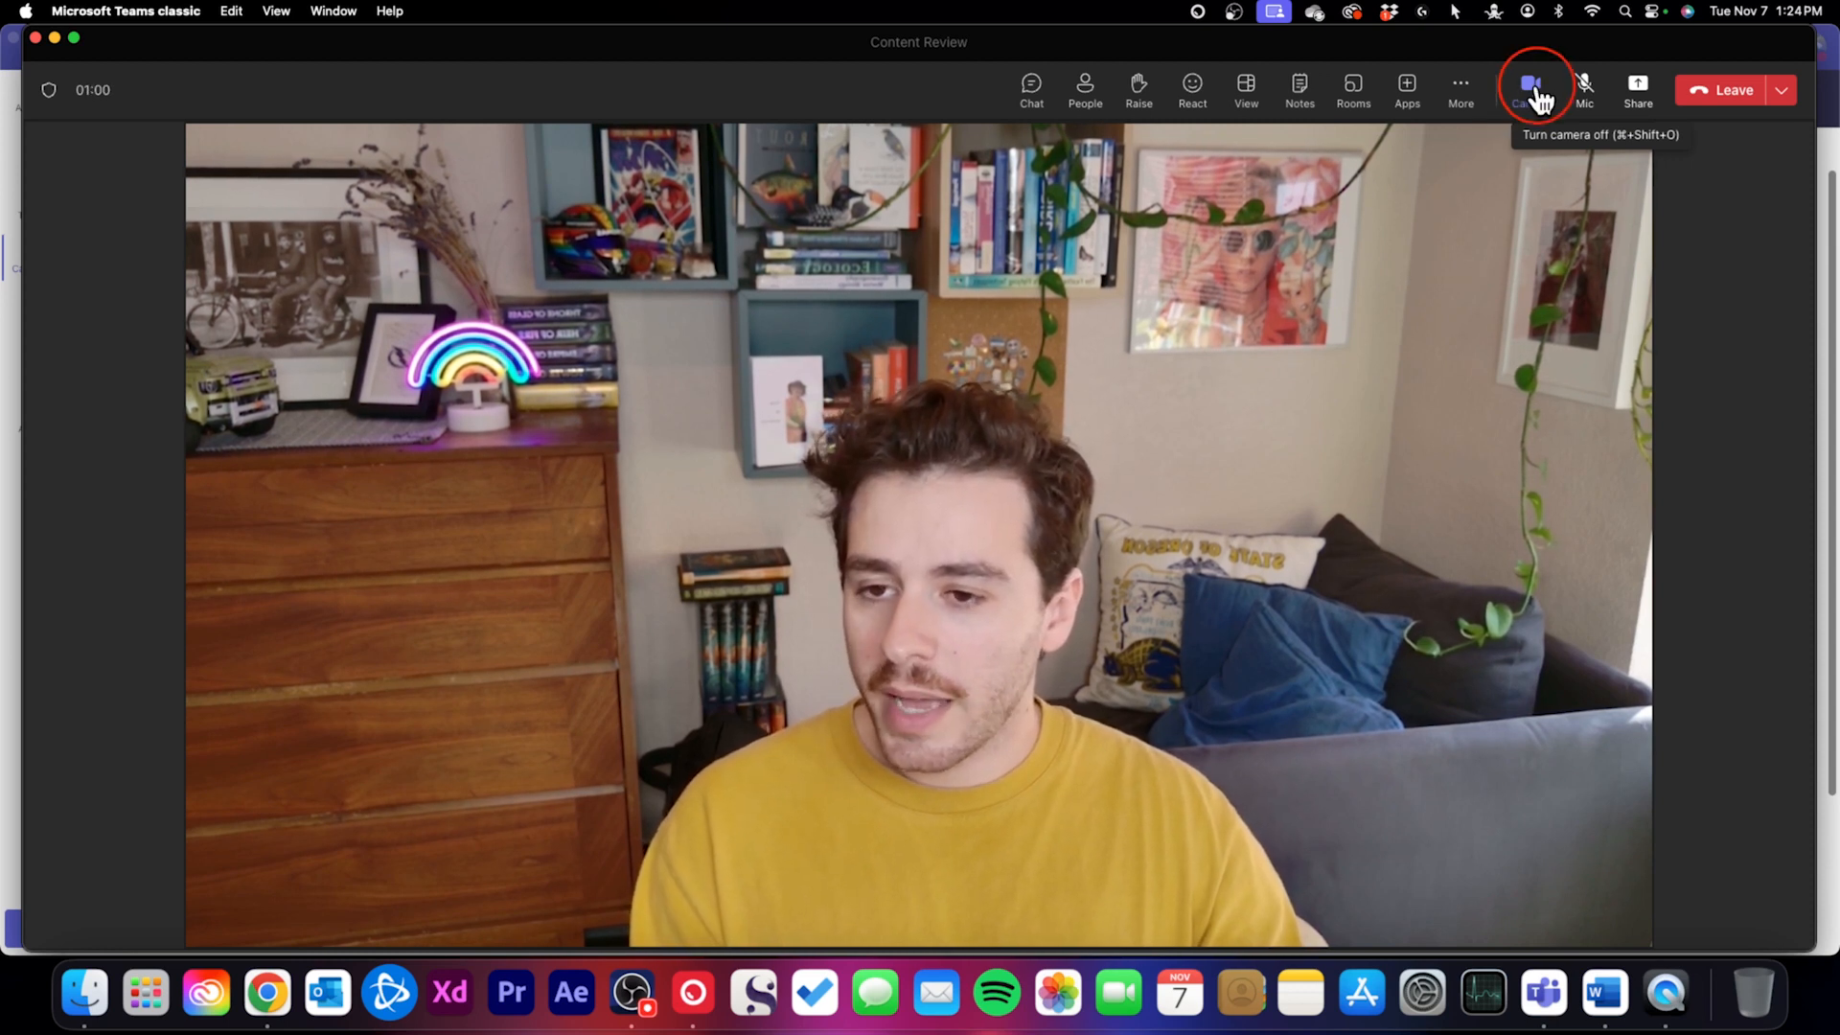
Turn the meeting camera off, and switch the microphone on and back to muted
left_click(1533, 91)
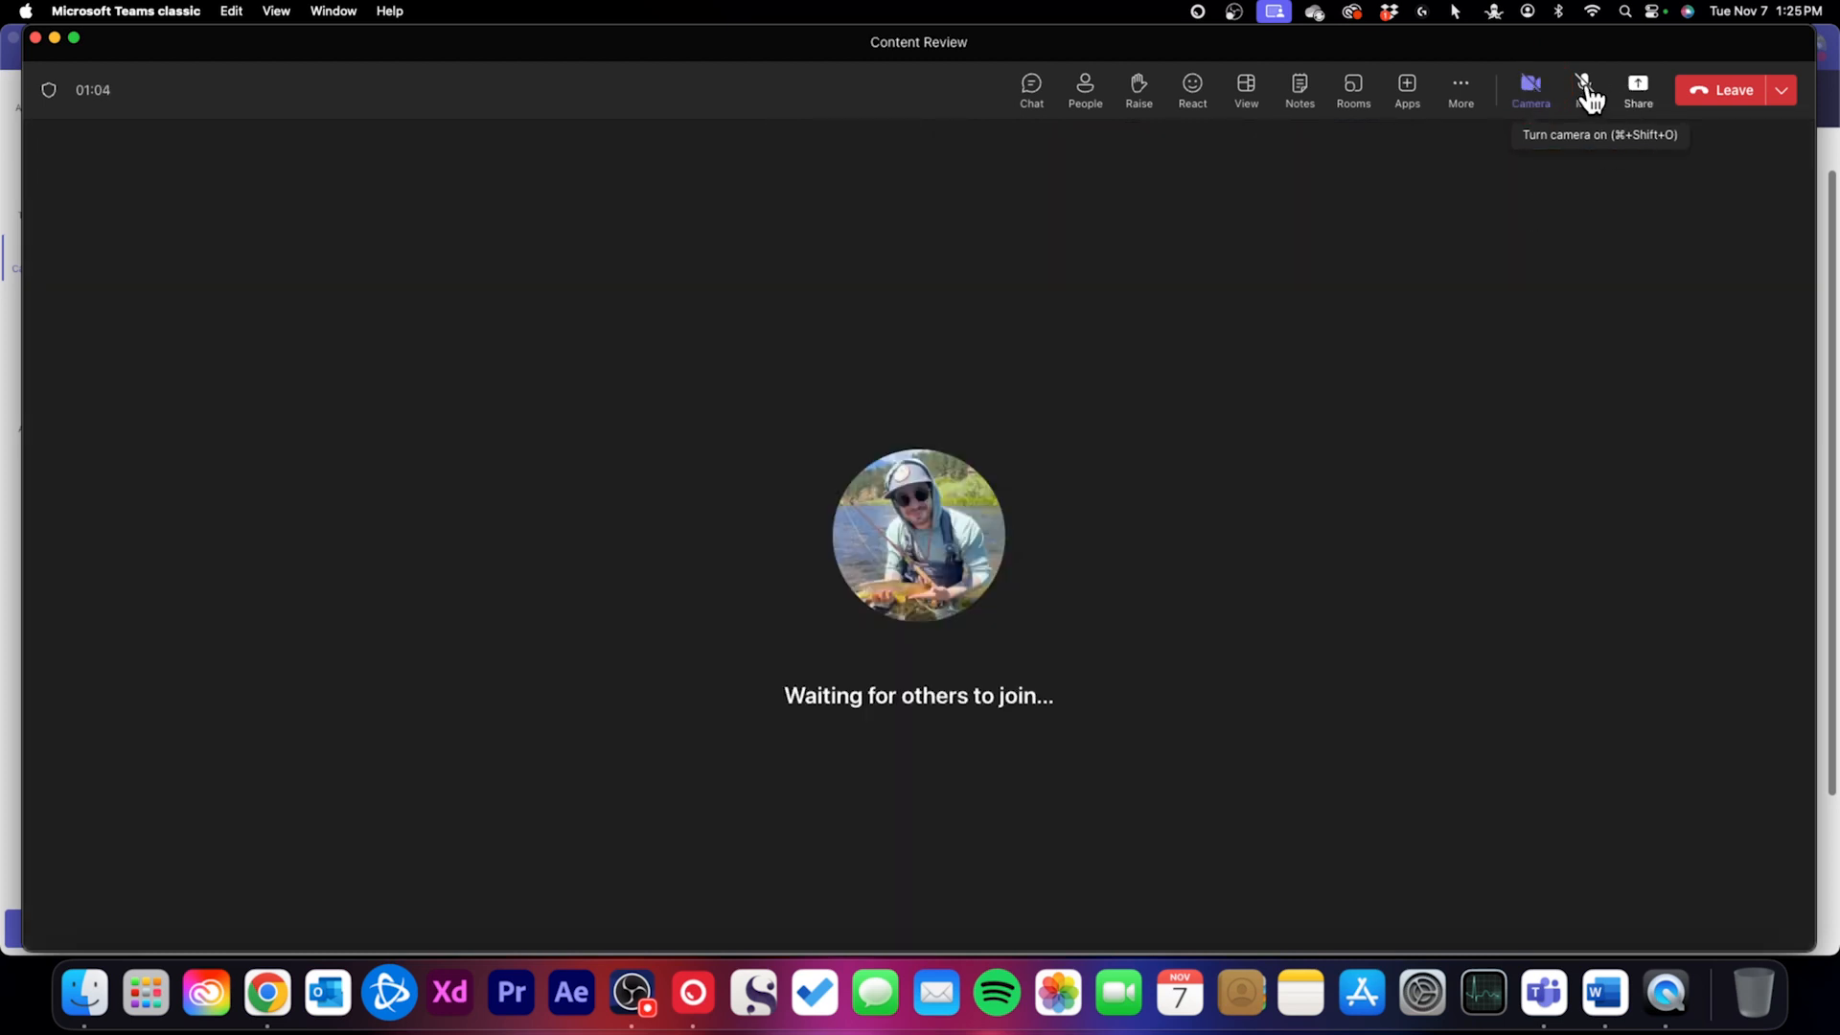
left_click(1583, 91)
left_click(1586, 94)
View the meeting chat and the content sharing options, denying the screen recording request and dismissing the permission notice
left_click(1028, 96)
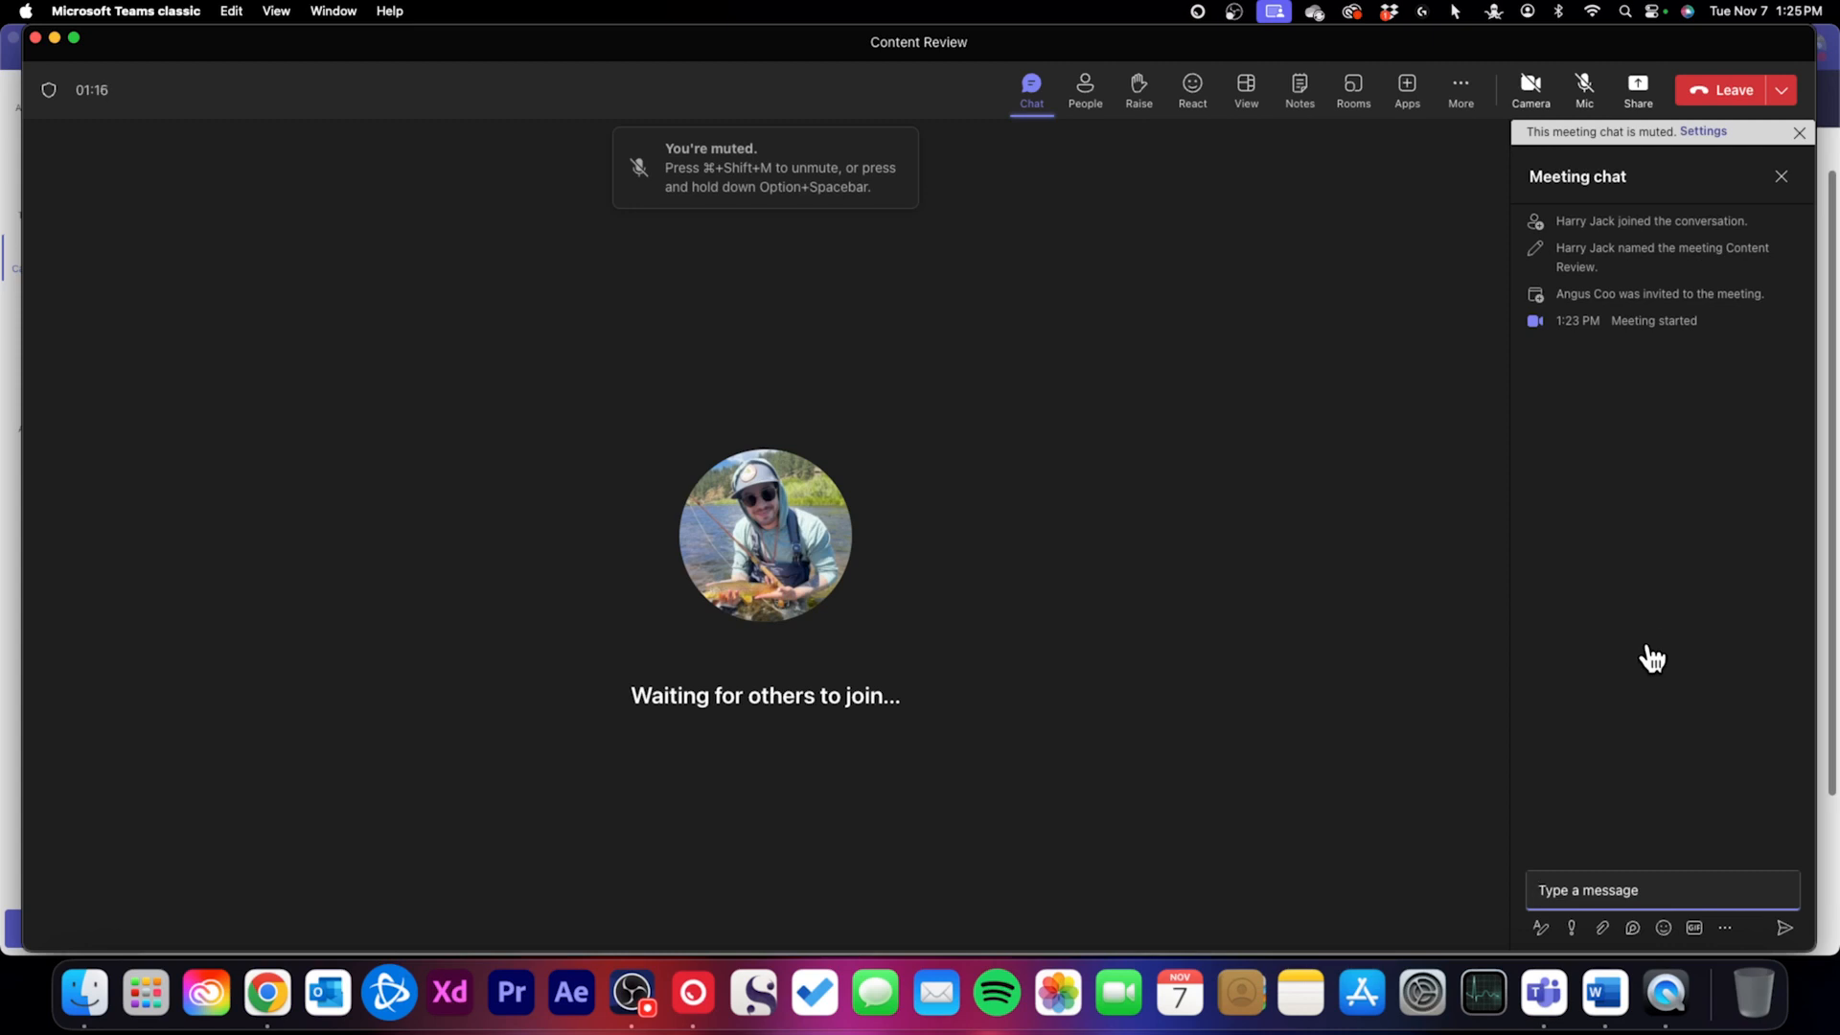
left_click(1781, 177)
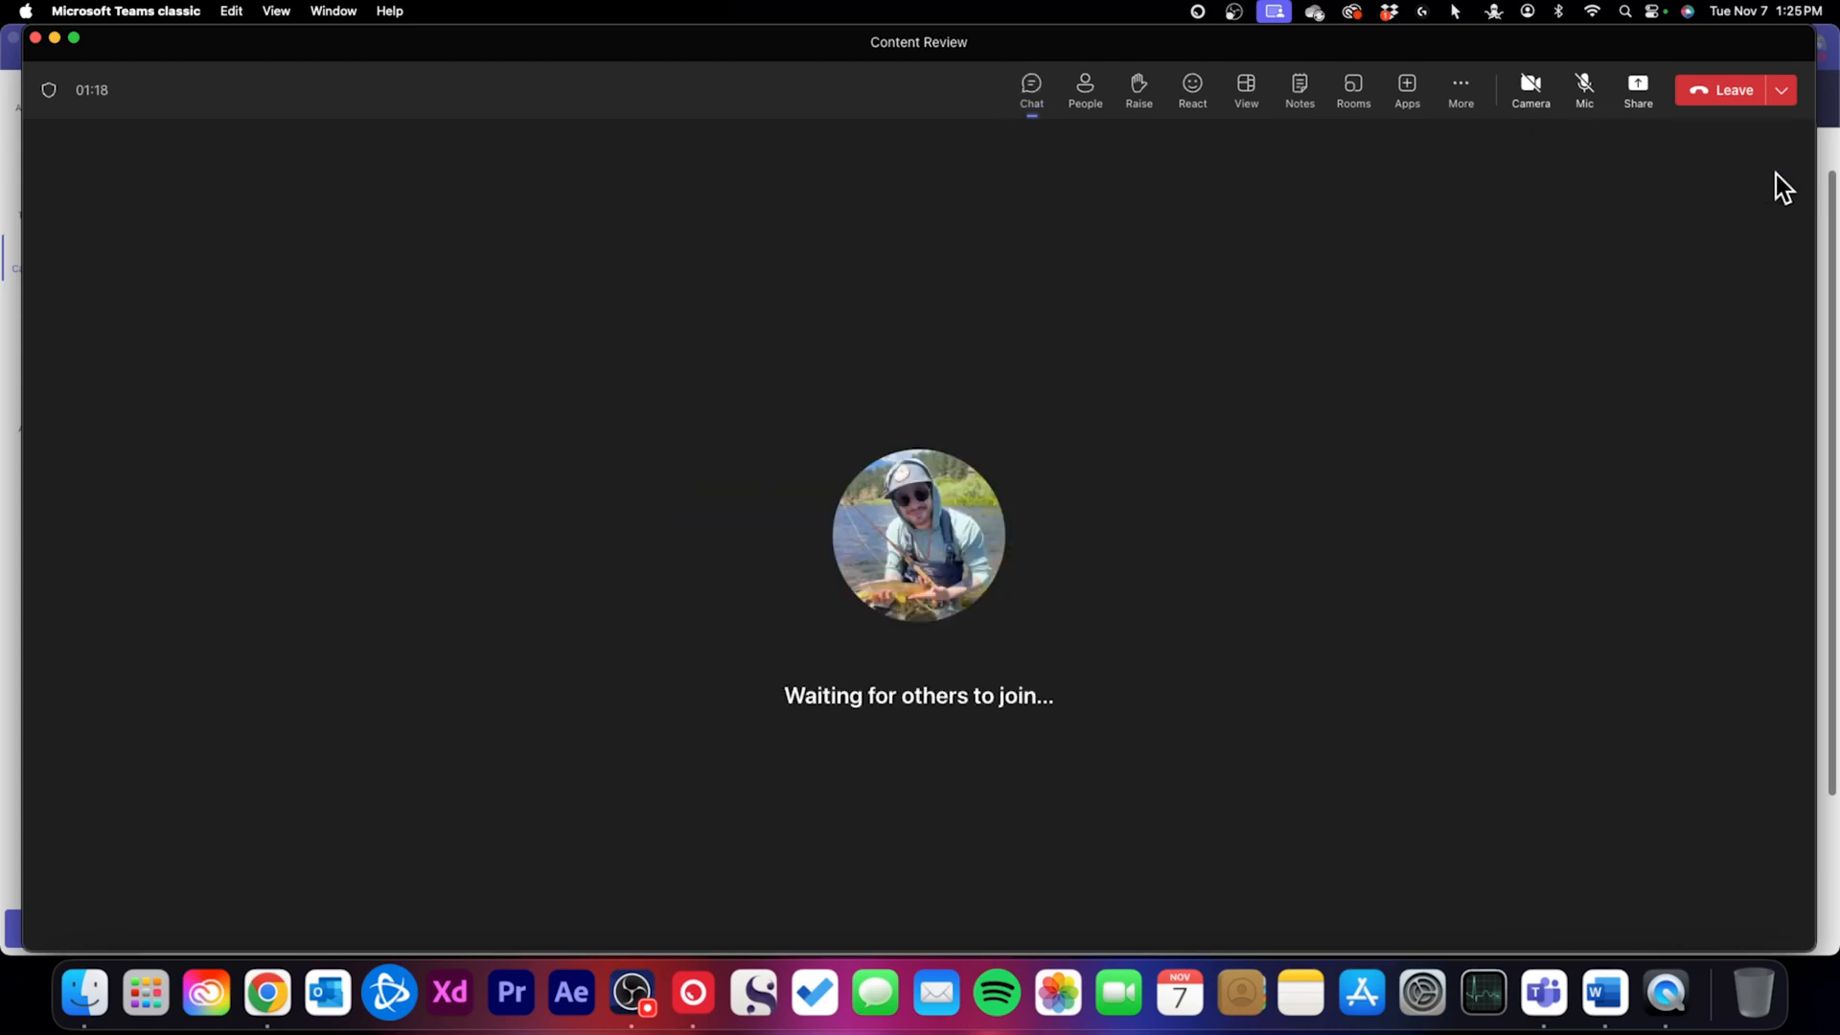
left_click(1641, 94)
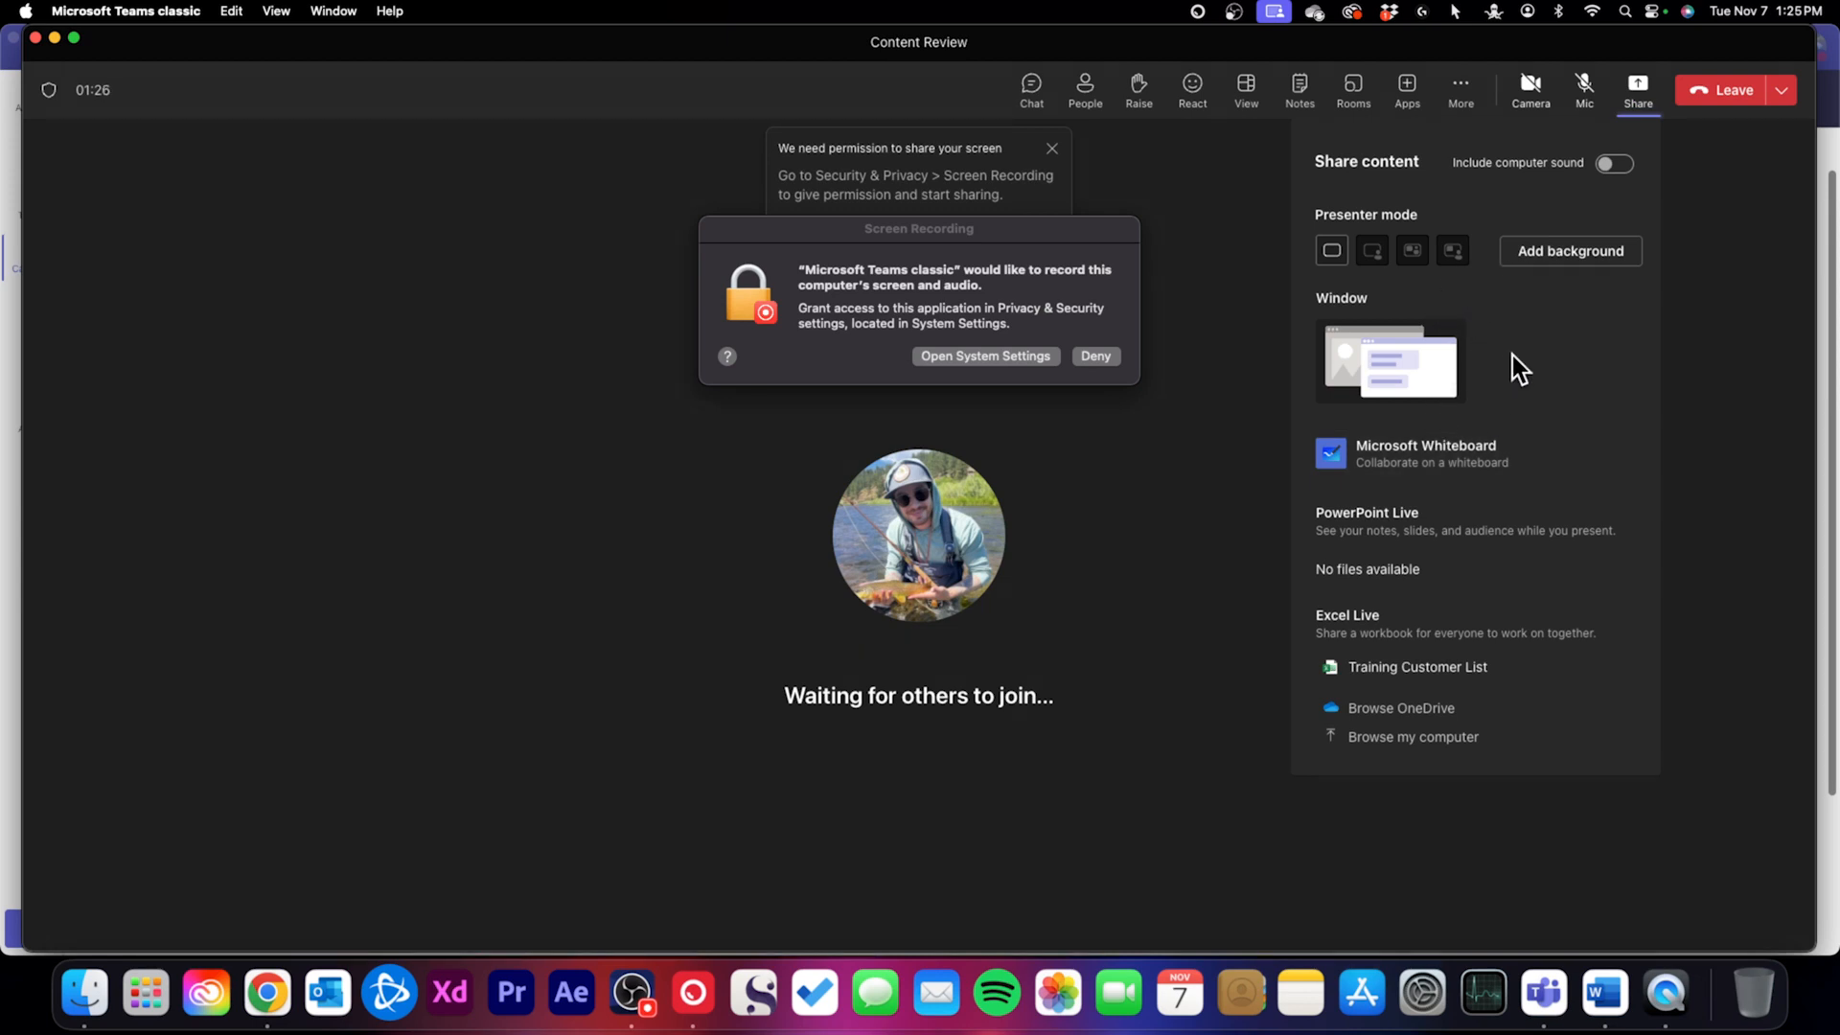
left_click(1081, 358)
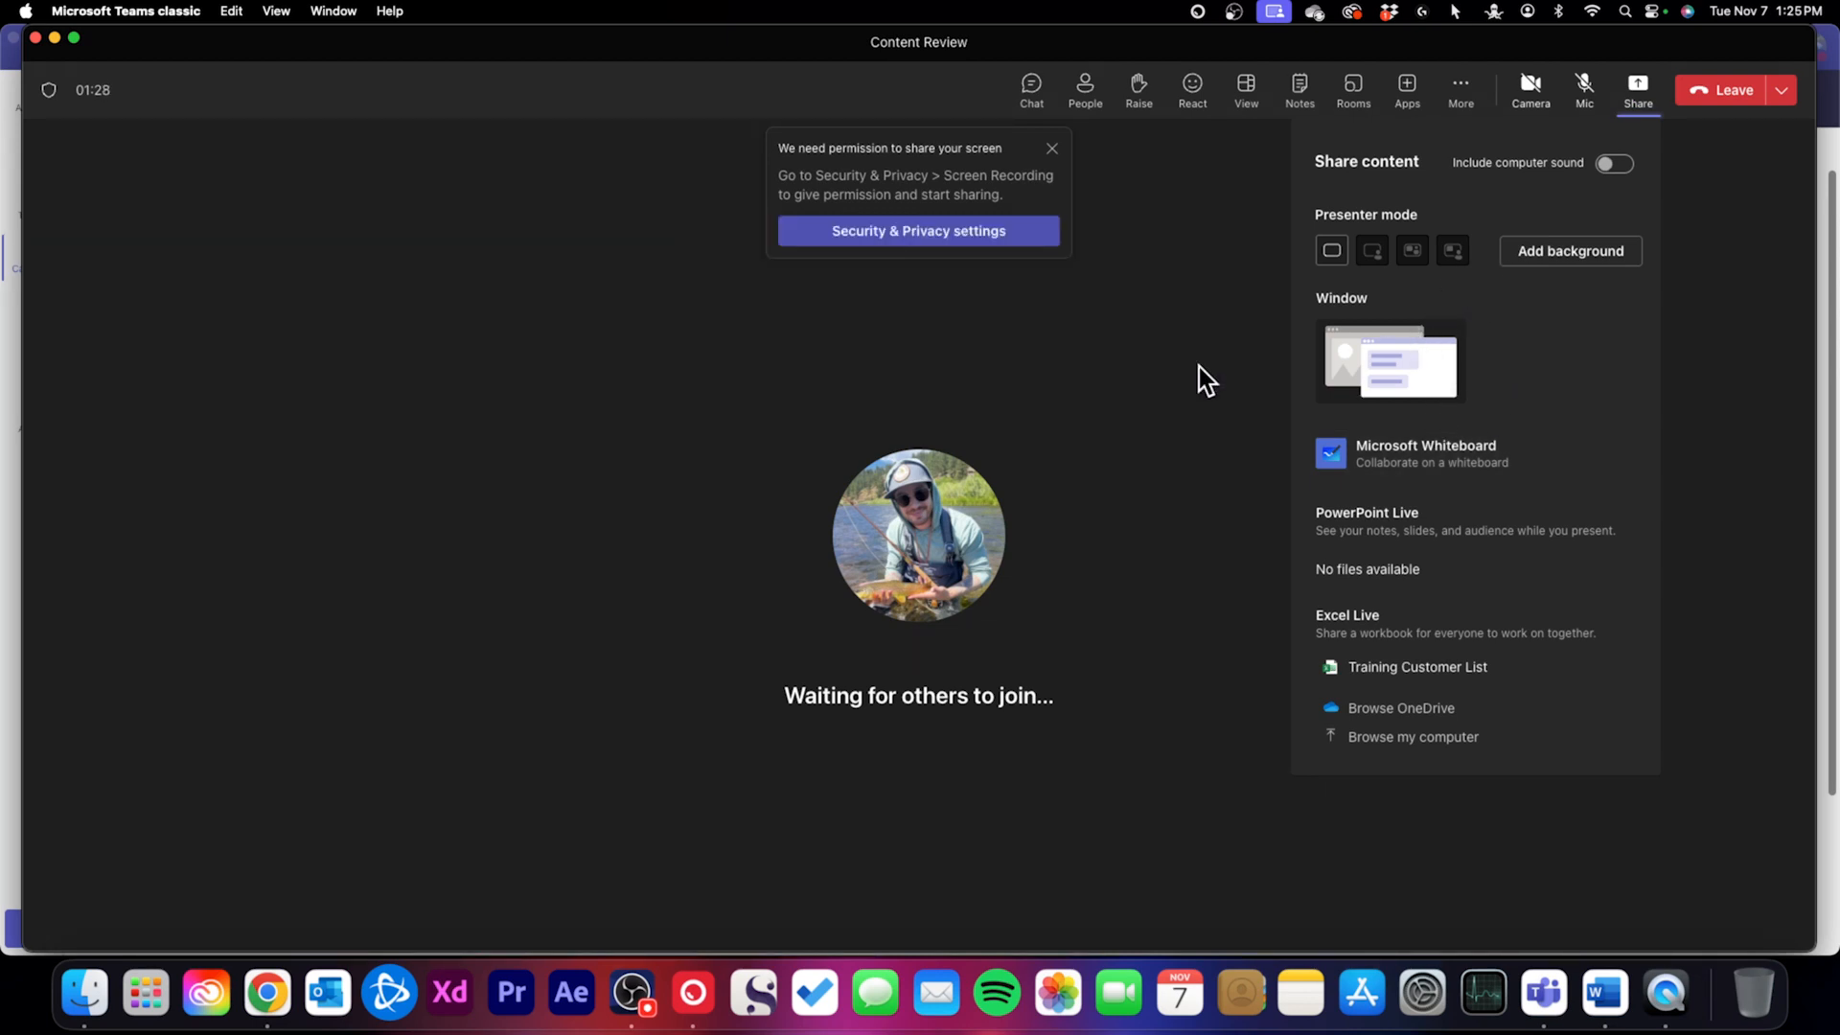
left_click(1692, 251)
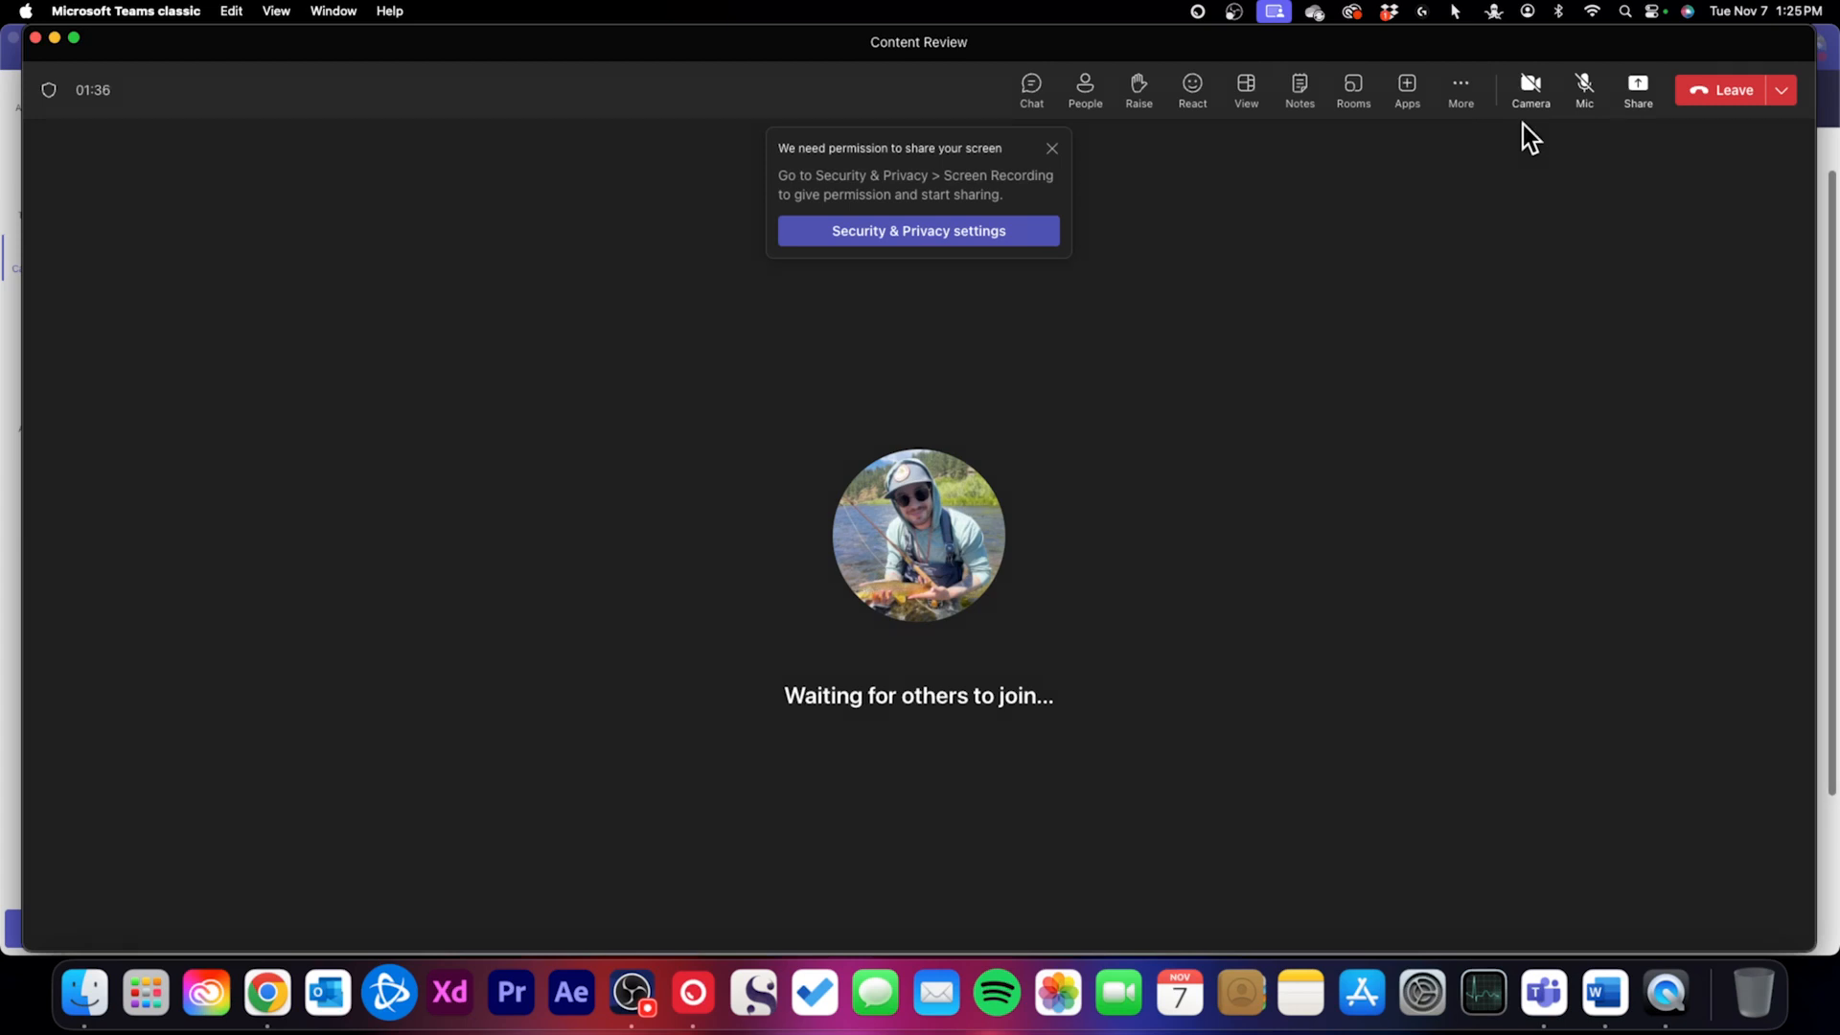
left_click(1052, 151)
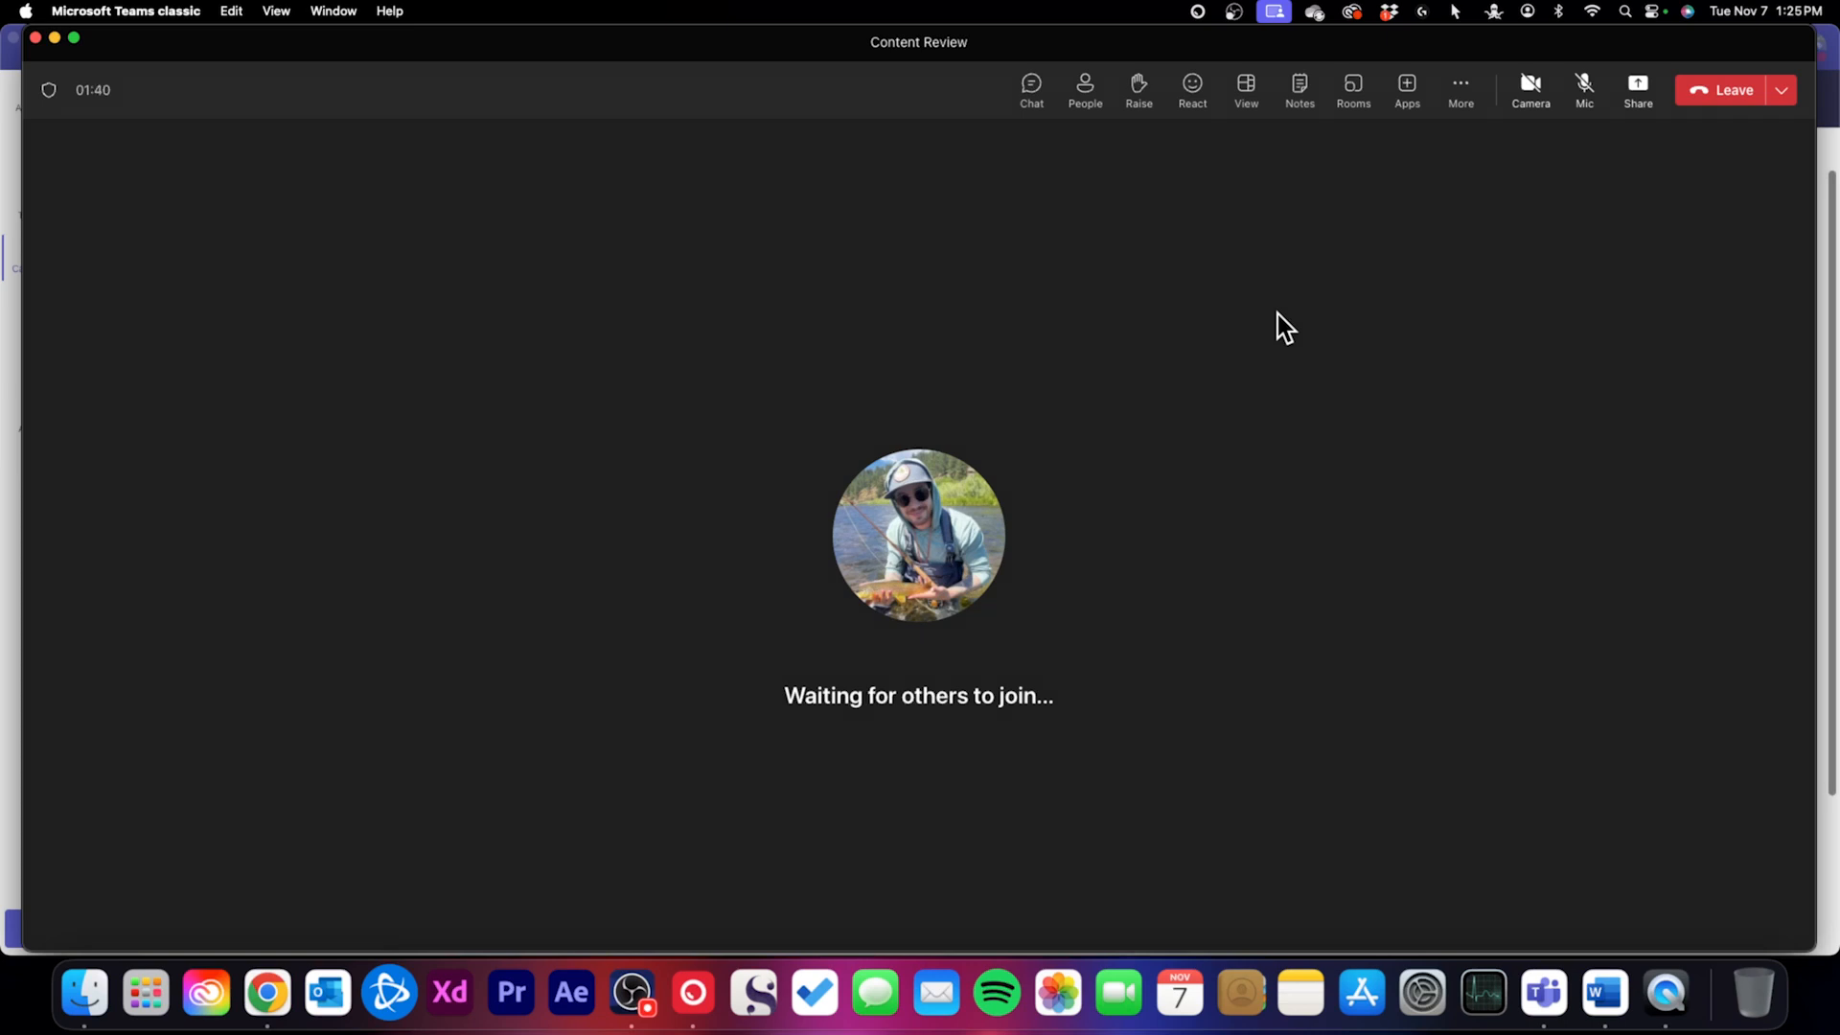
Leave the Content Review meeting and rejoin it with computer audio, camera and microphone off
left_click(1722, 98)
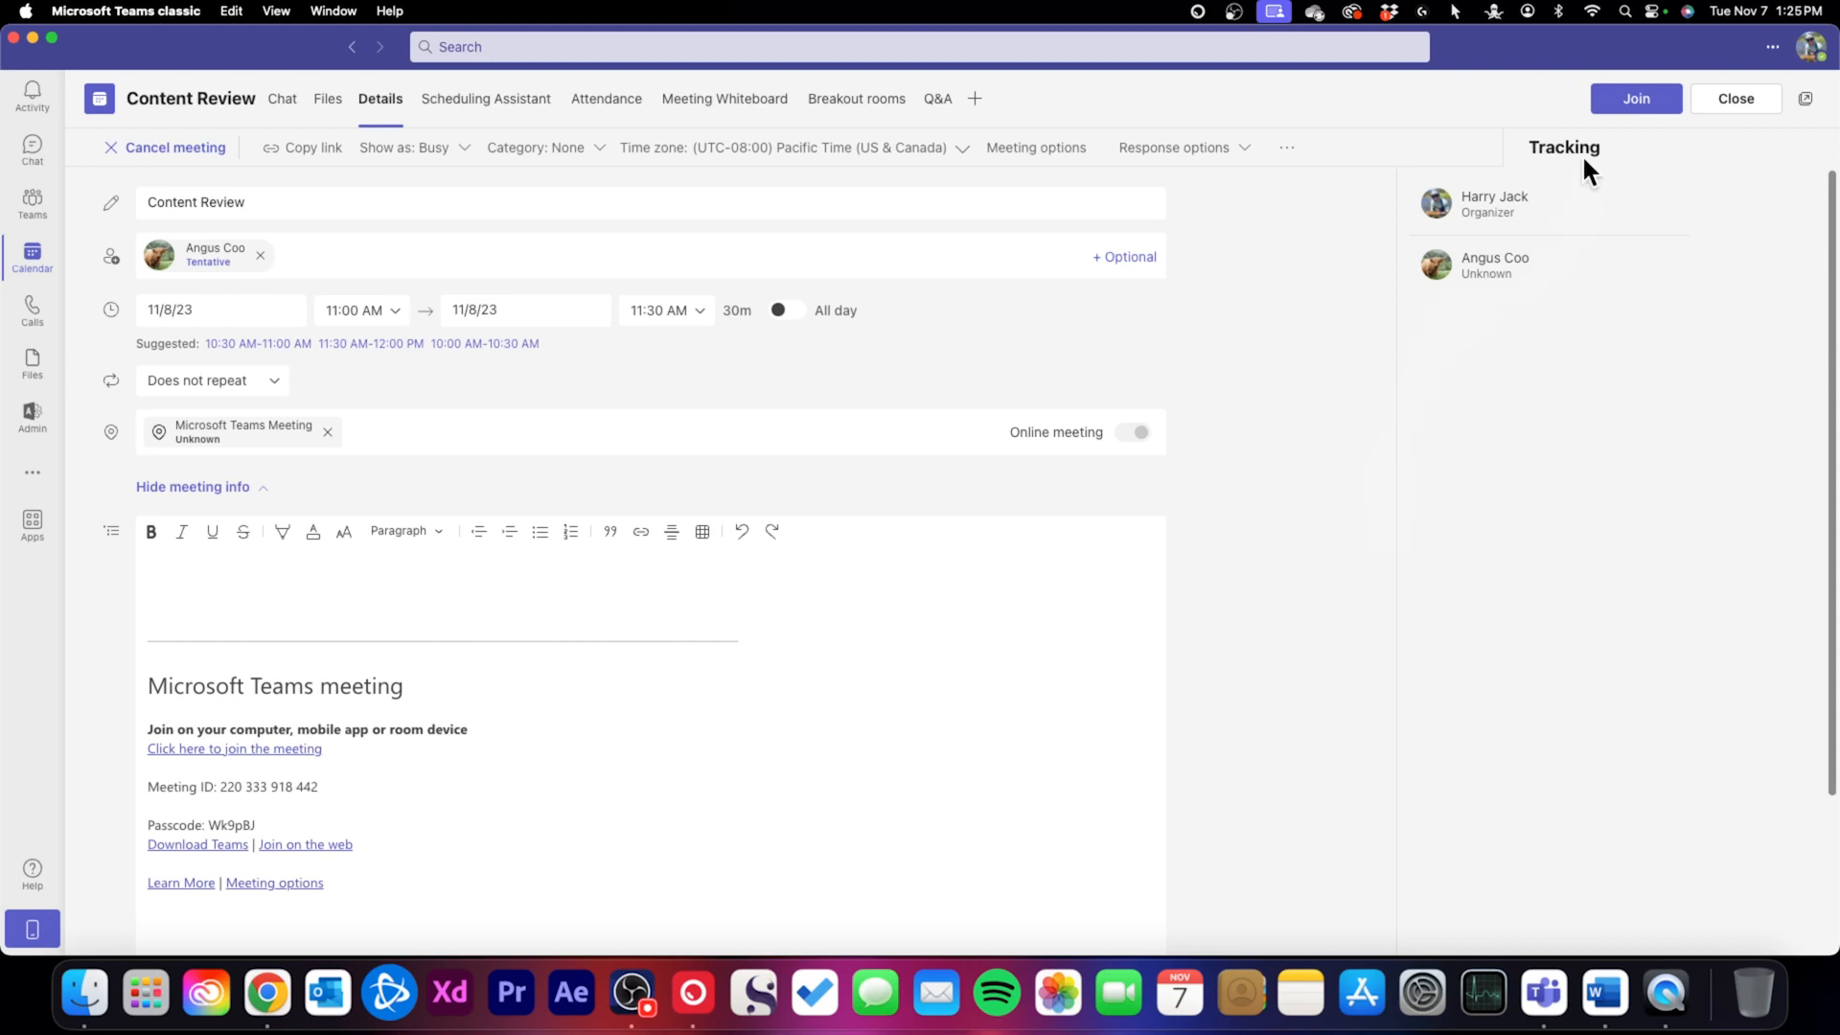
left_click(1644, 107)
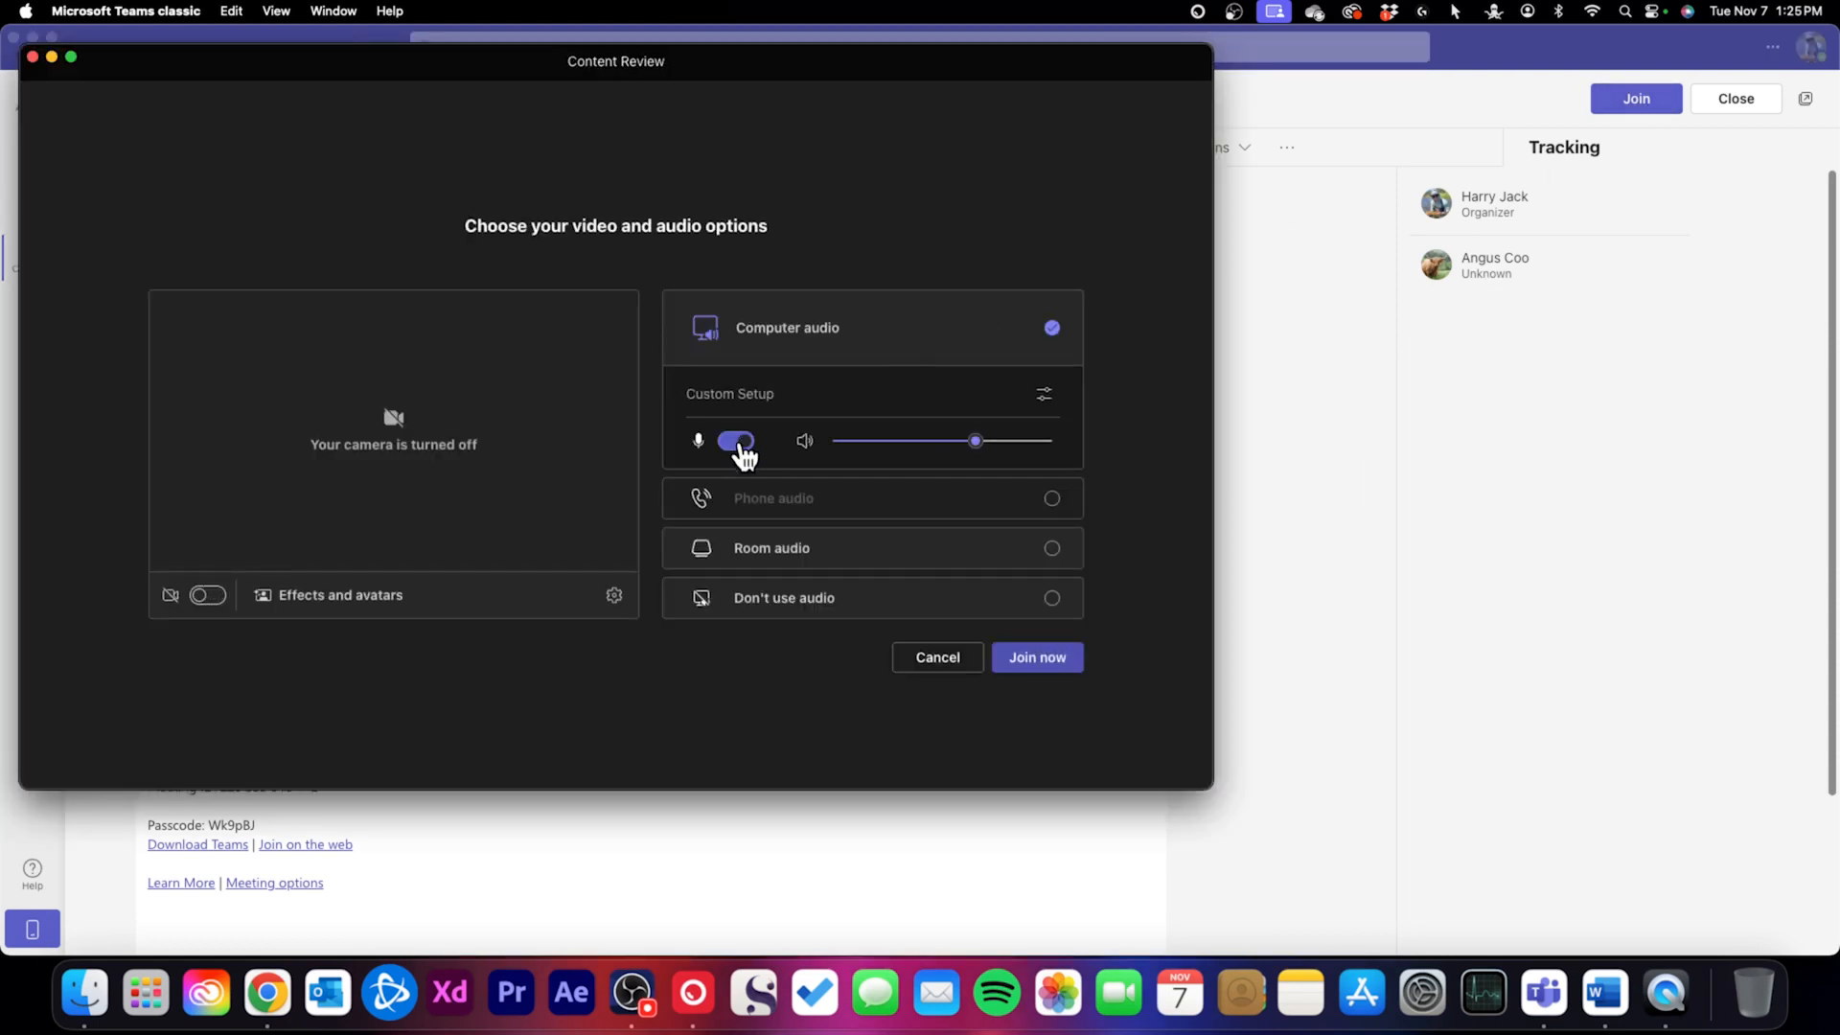
left_click(736, 440)
left_click(1054, 670)
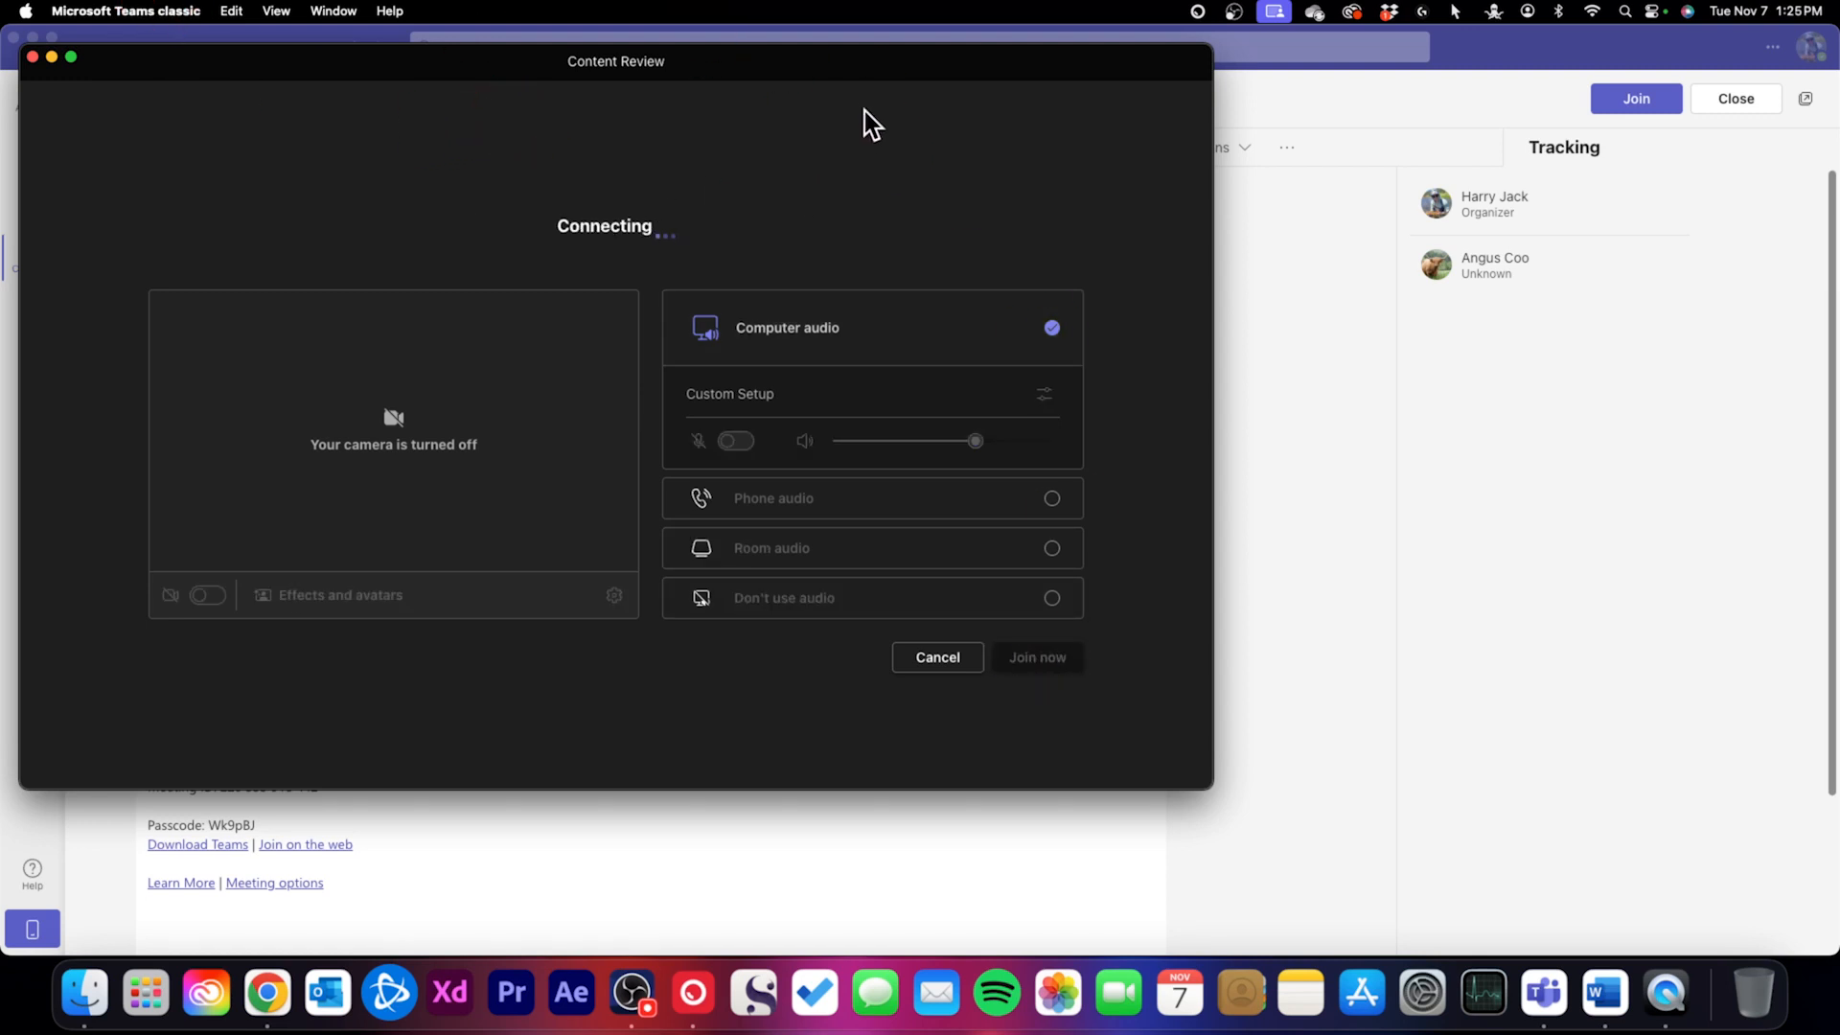
left_click_drag(874, 67, 1297, 86)
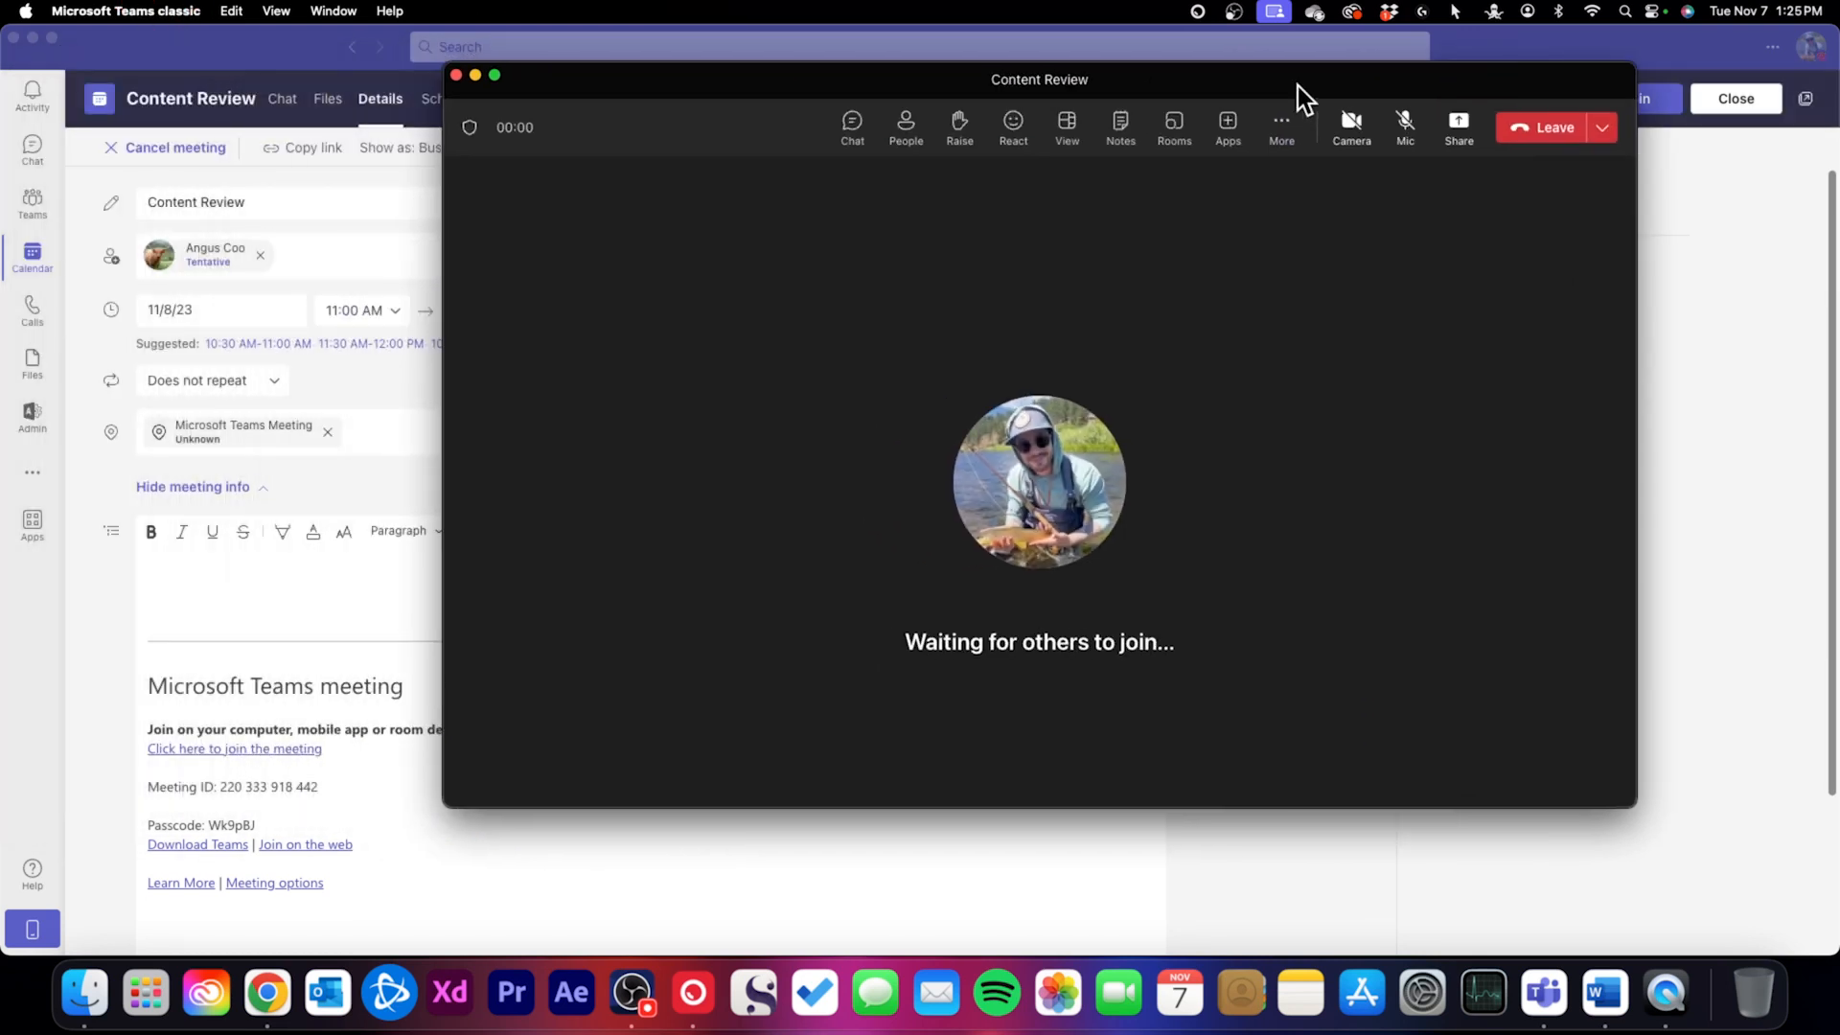
End the Content Review meeting for everyone
left_click(1601, 131)
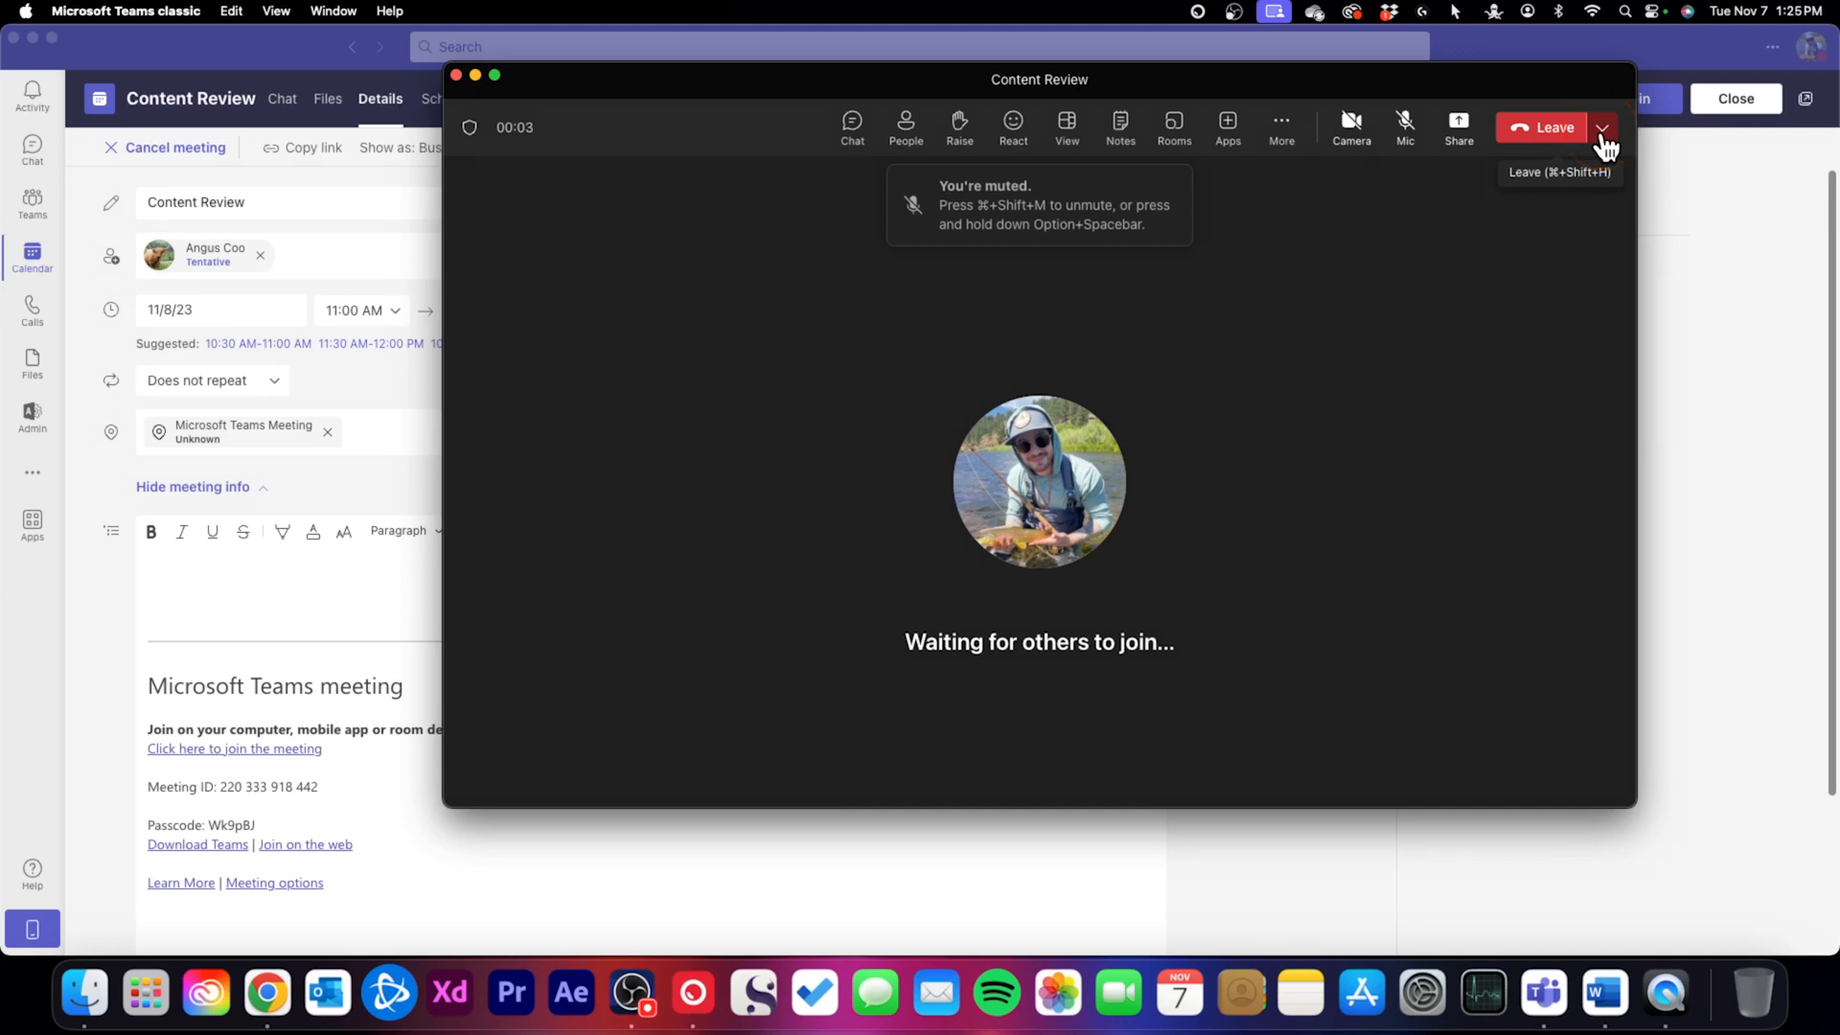
left_click(1565, 199)
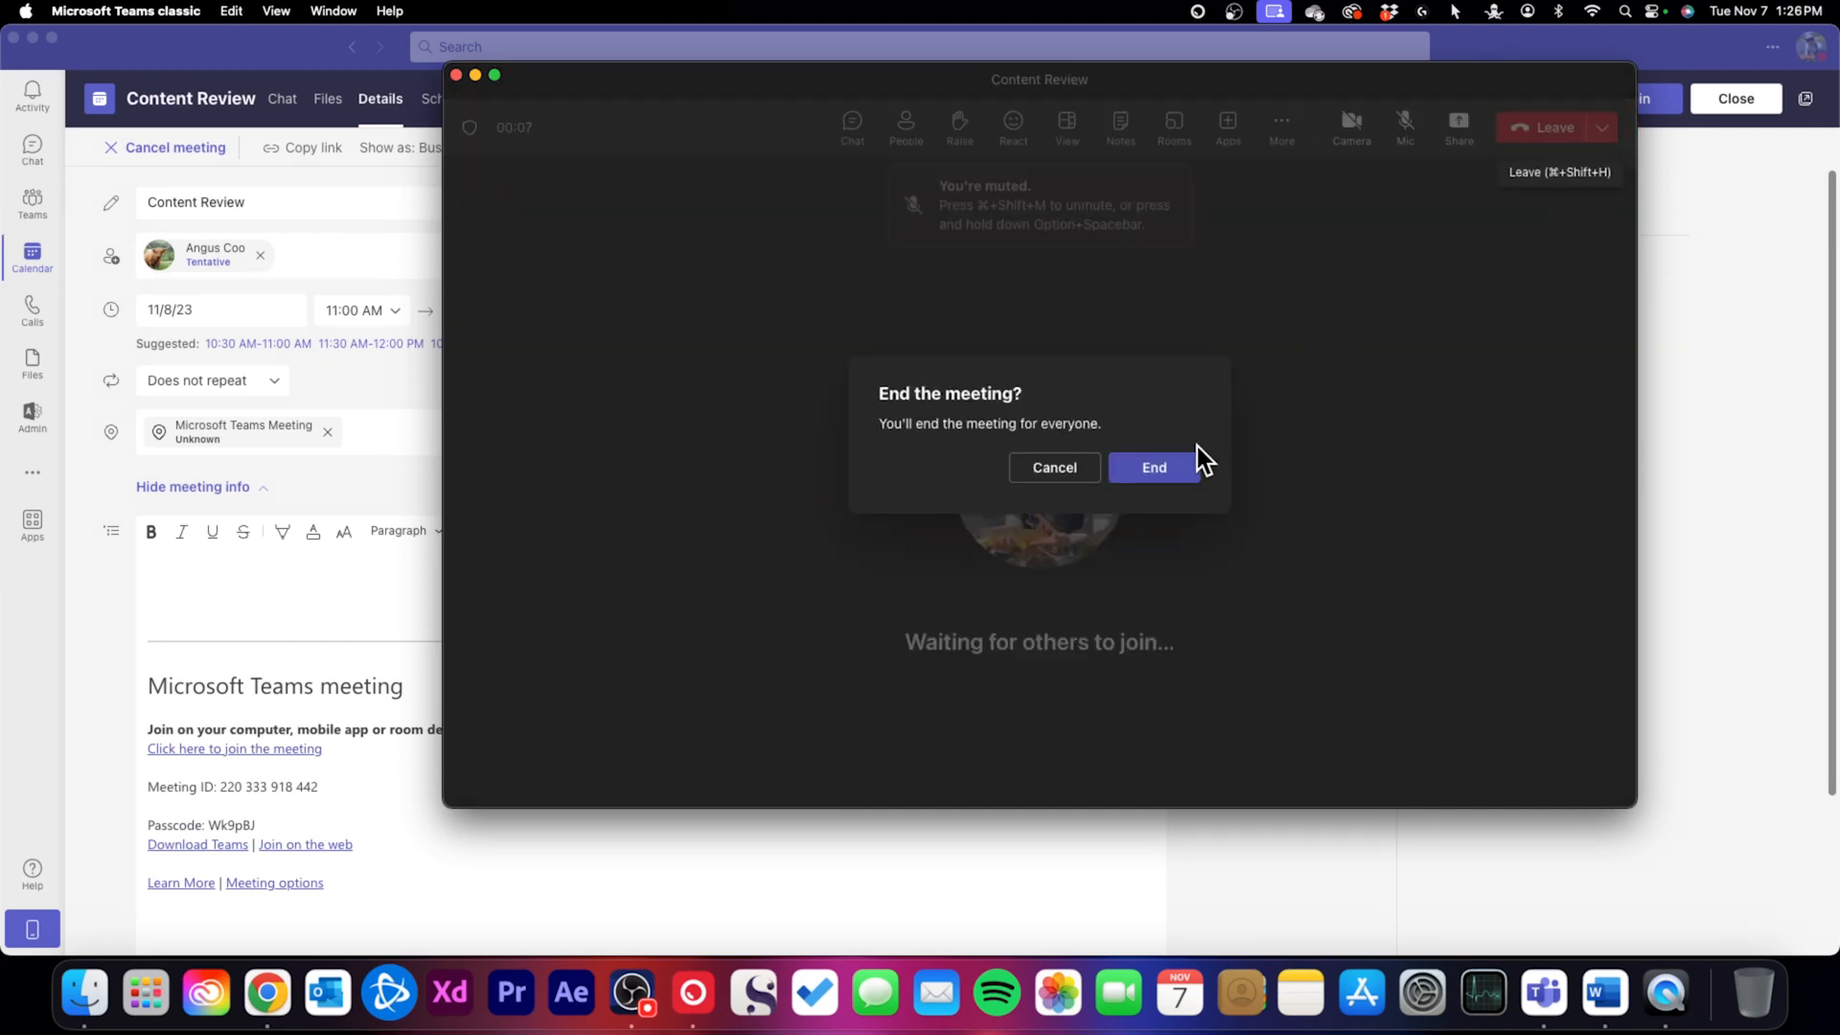
left_click(1153, 470)
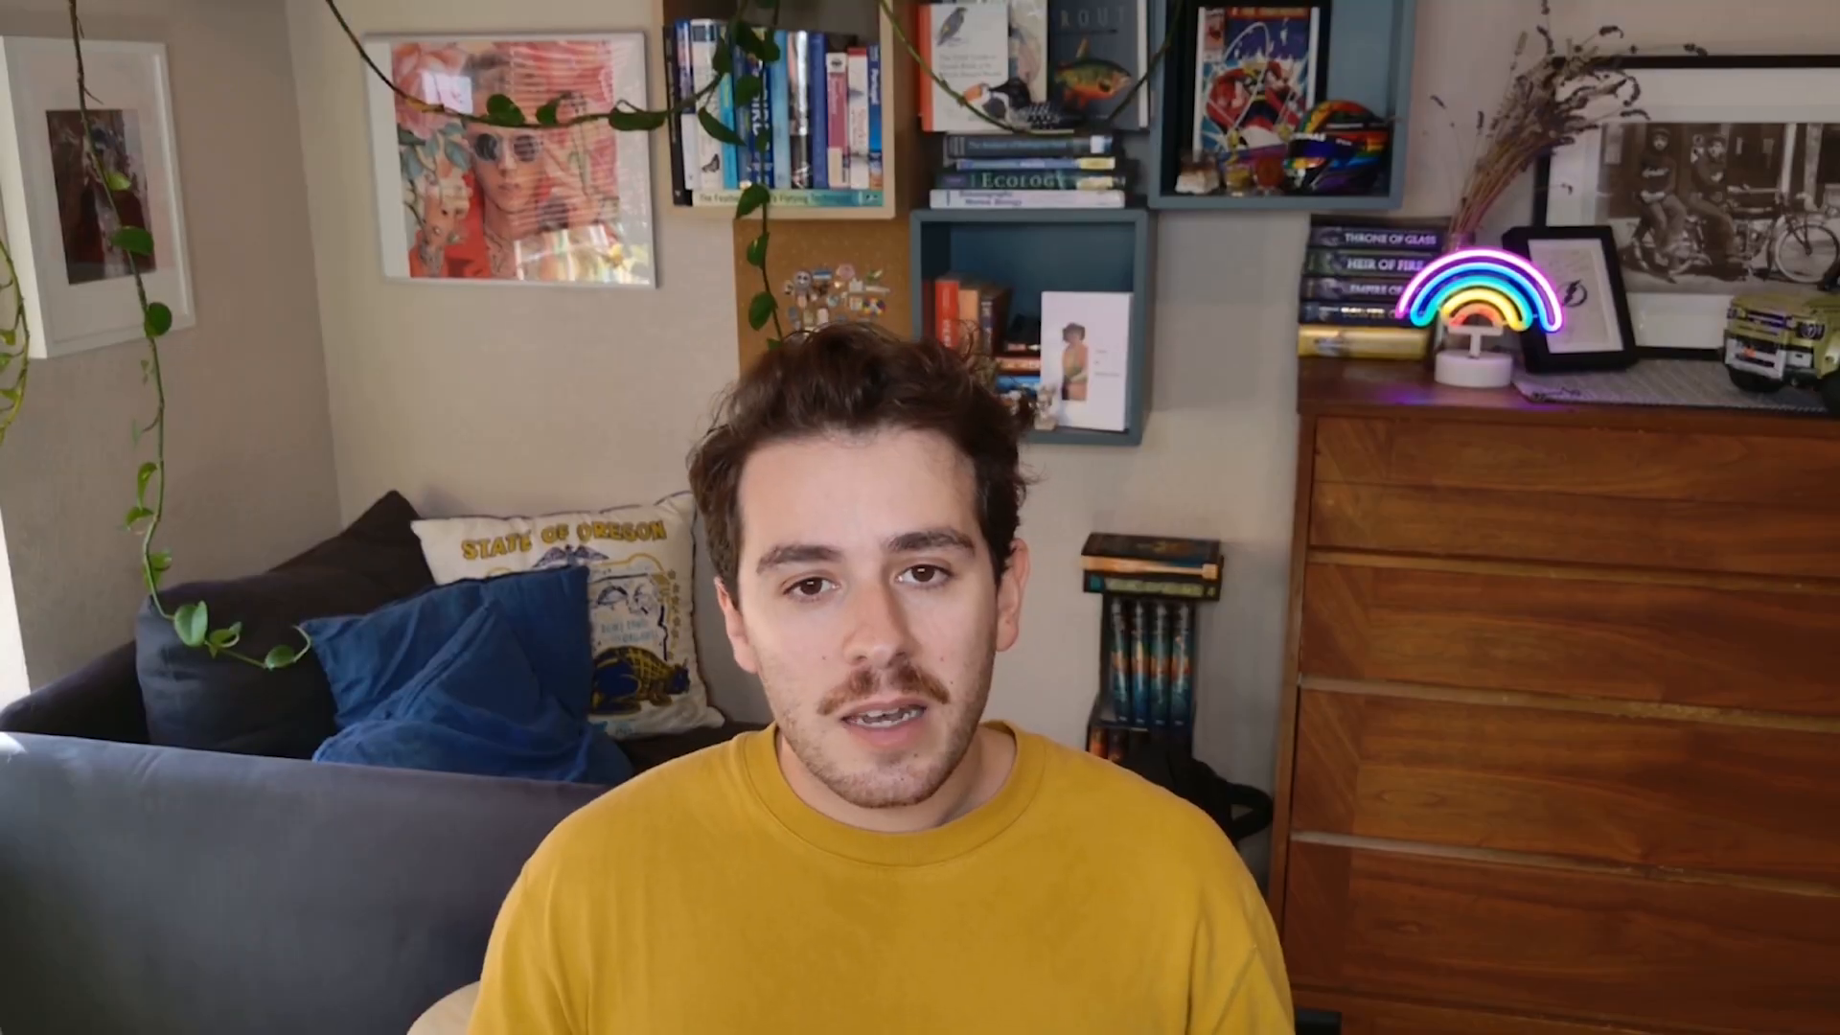